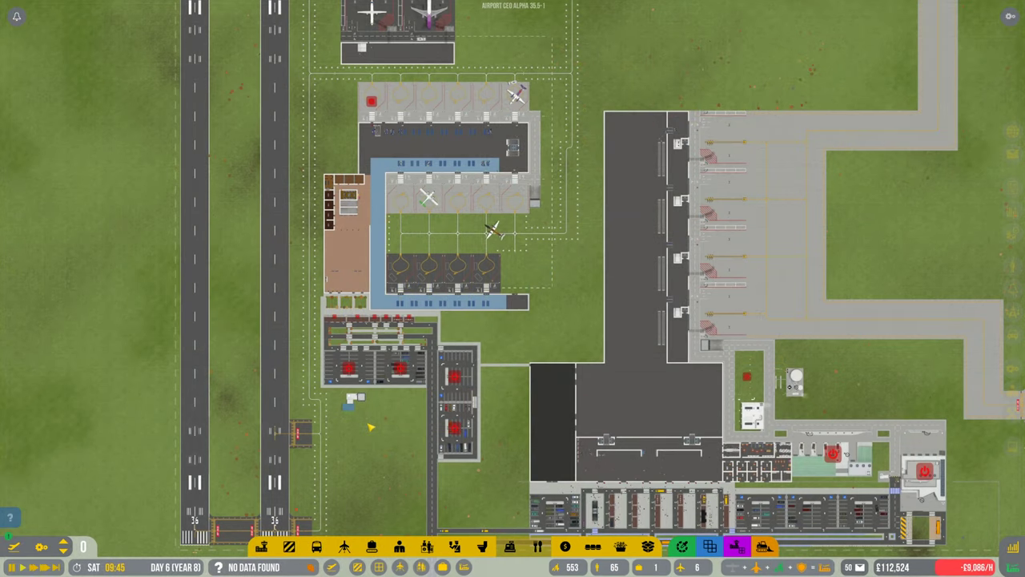
Step: Review Monday's and Sunday's flight schedules, including flight FP625's details
key("w+d")
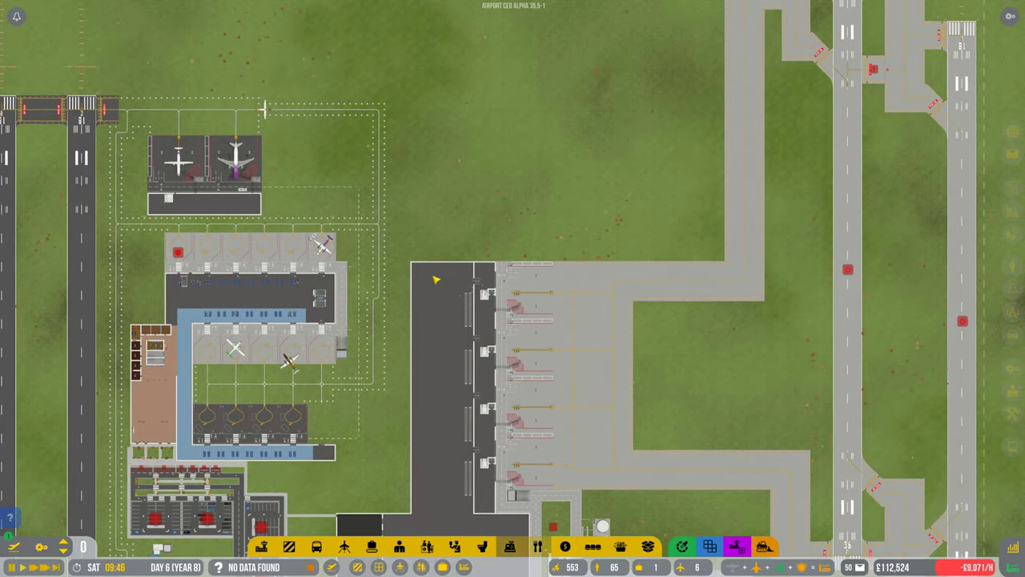
key("a")
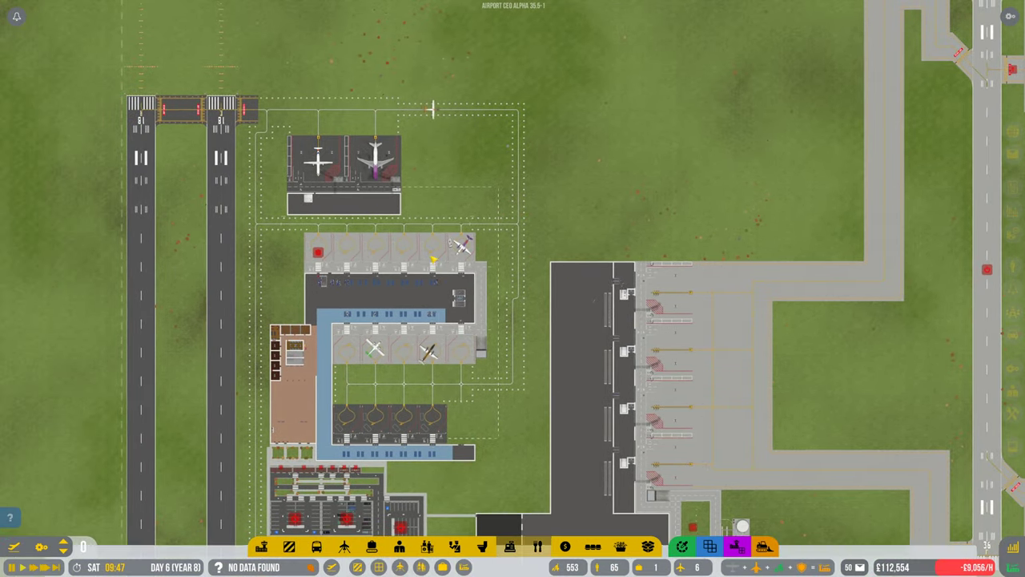
key("F2")
left_click(492, 247)
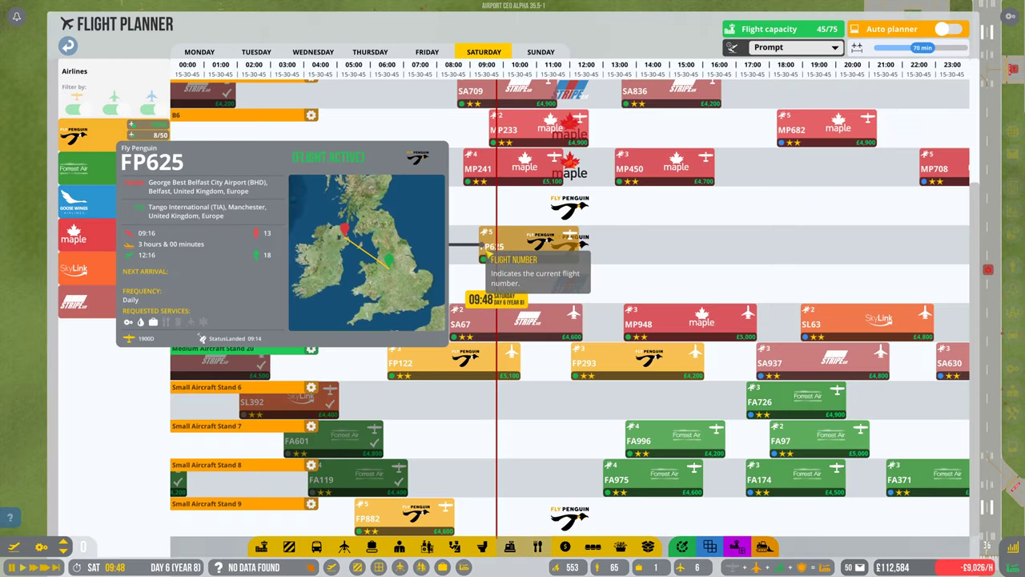
left_click(493, 247)
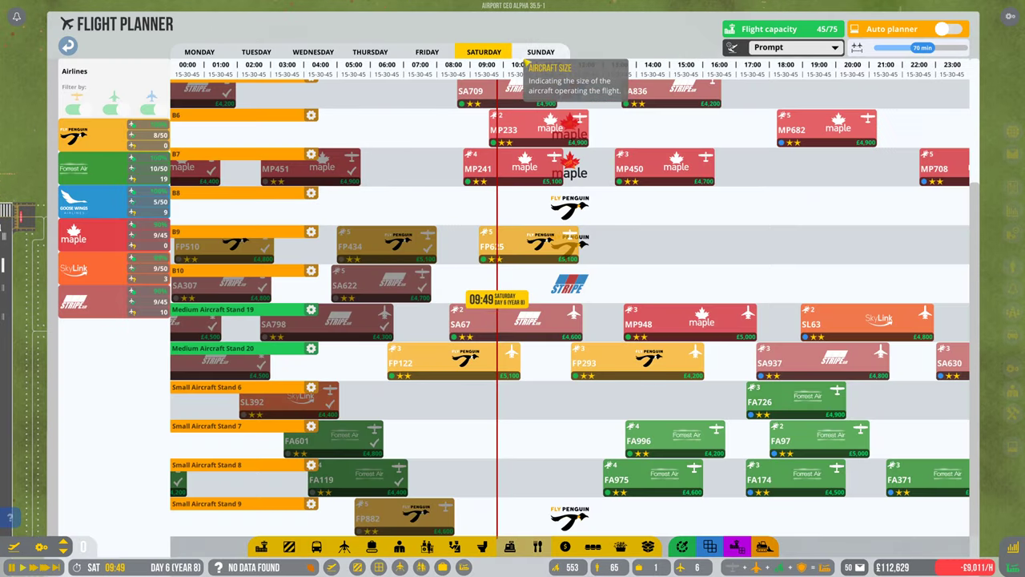
left_click(541, 51)
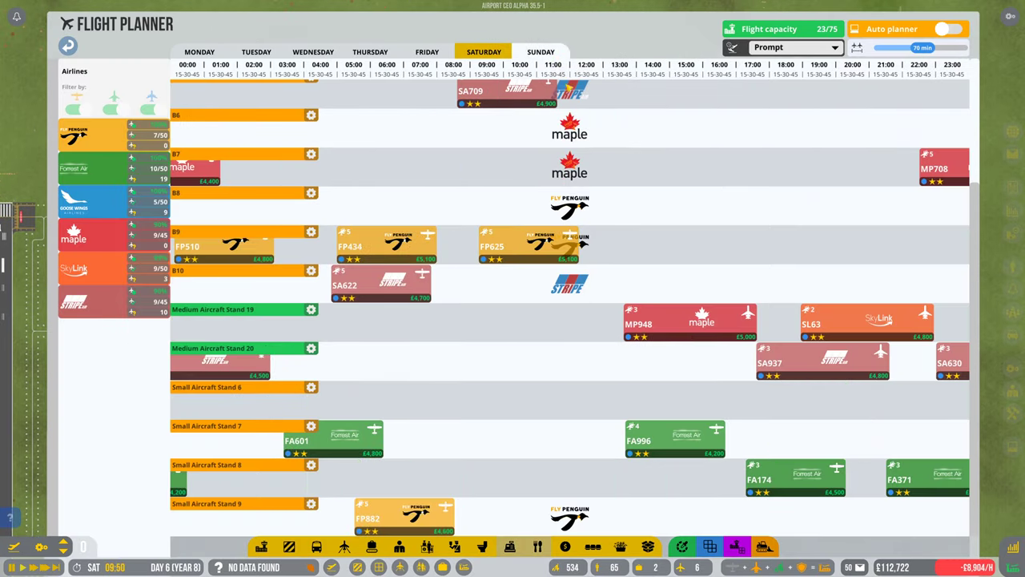
left_click(199, 51)
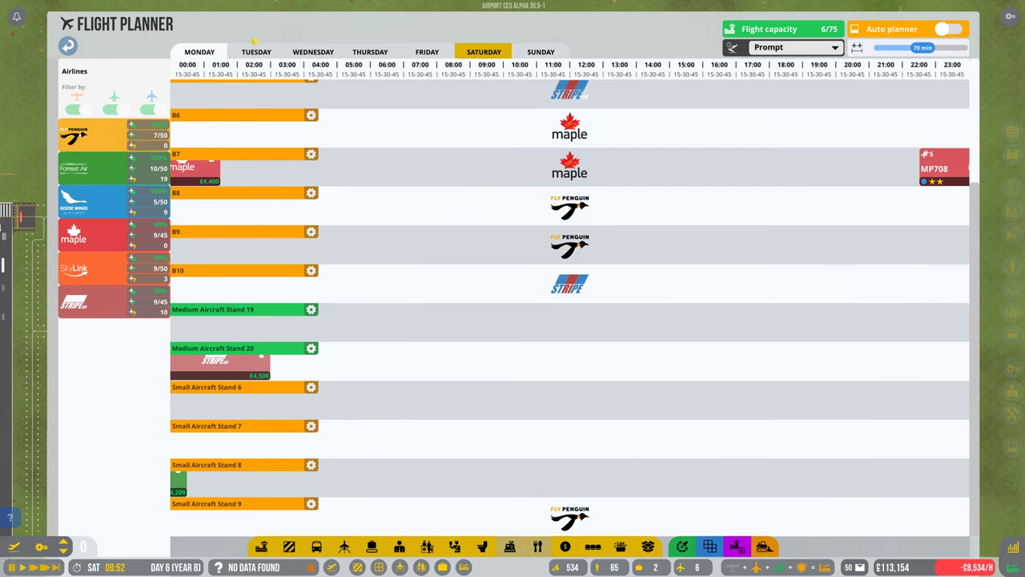
left_click(541, 51)
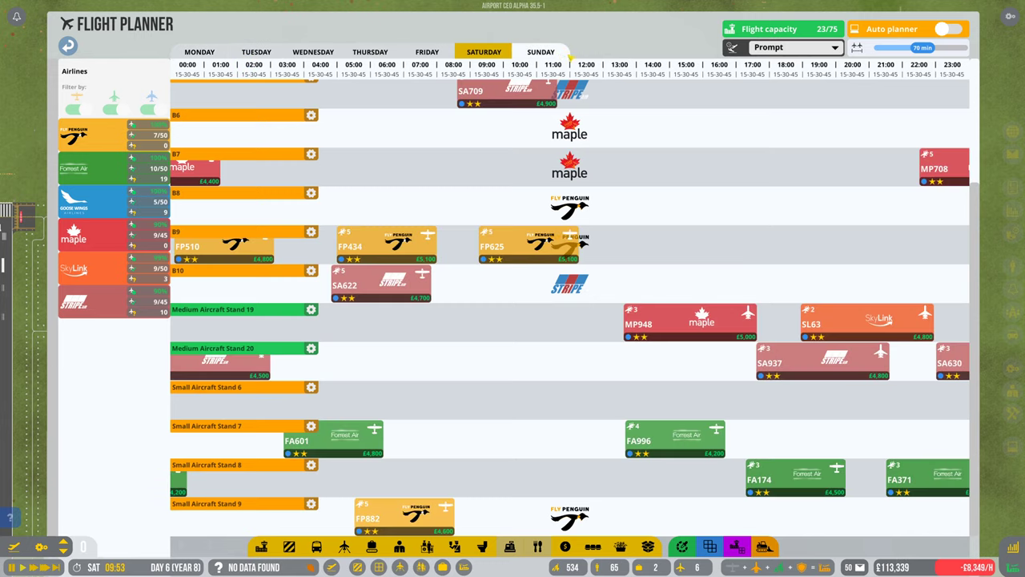
left_click(200, 51)
key("Escape")
scroll(486, 242, "up", 3)
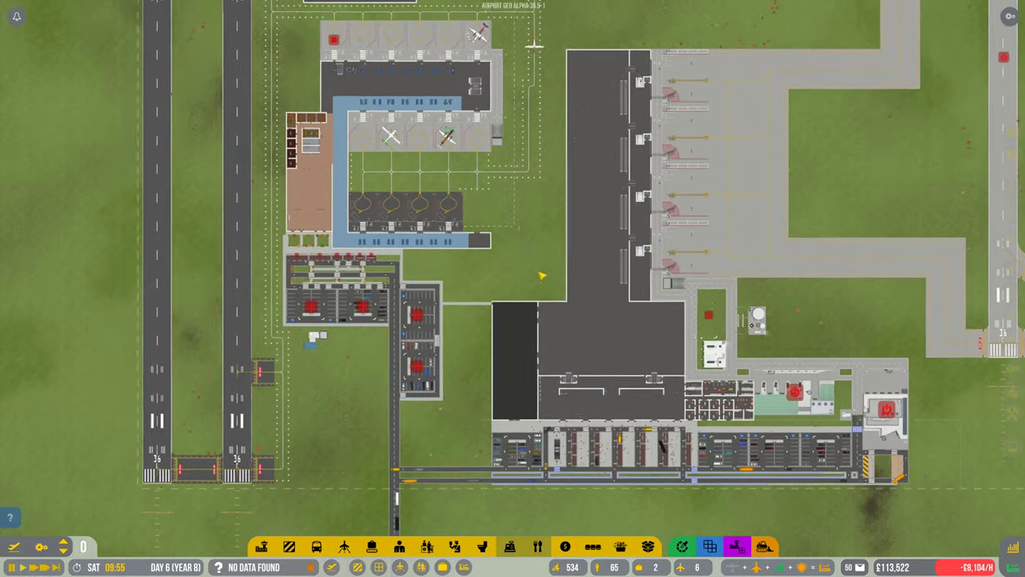
Step: Pan around the terminal, entrance road, aircraft stands and runways to survey the airport
left_click_drag(486, 242, 541, 275)
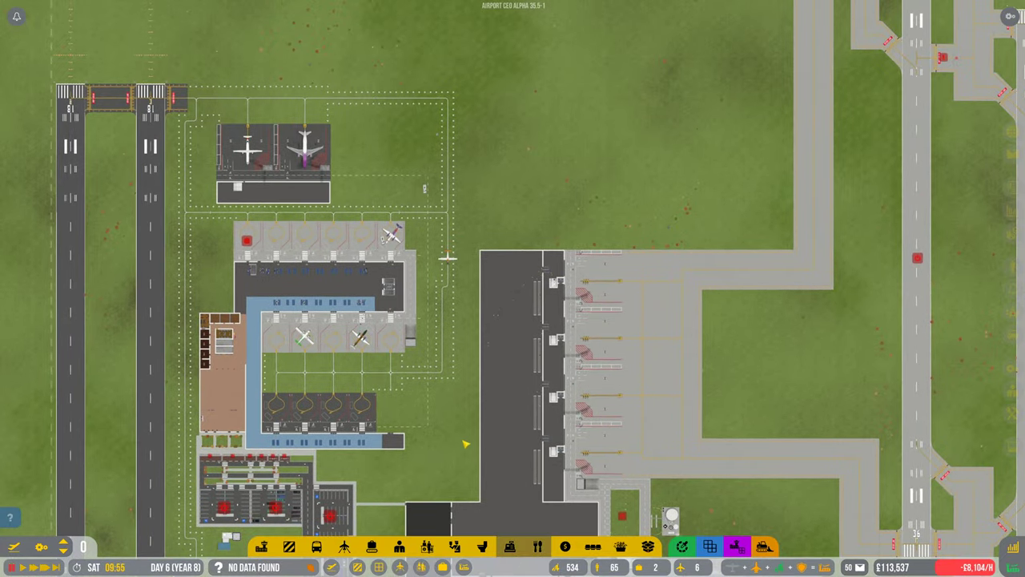
left_click_drag(464, 443, 489, 423)
scroll(384, 304, "up", 5)
left_click_drag(384, 305, 258, 310)
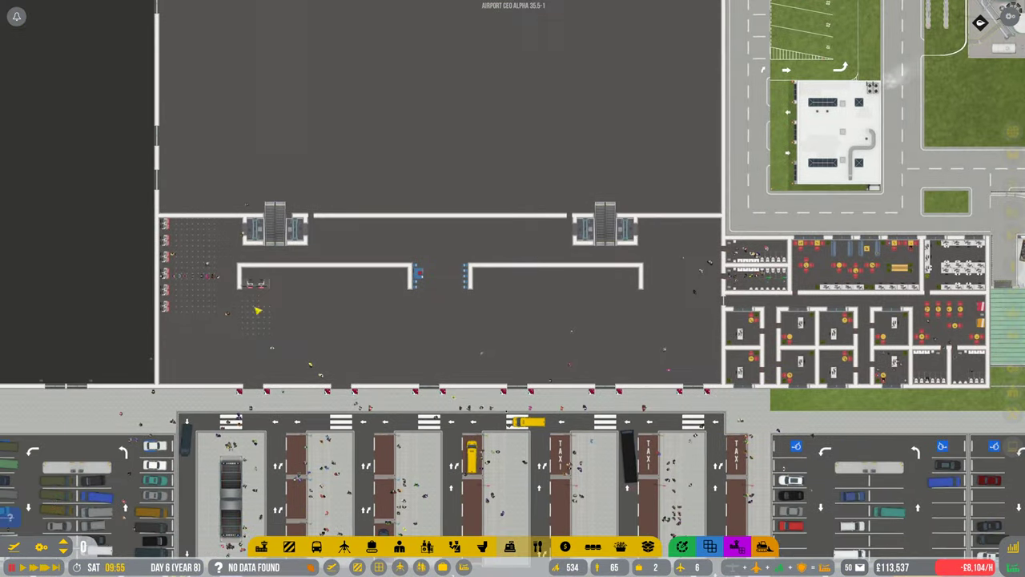
scroll(417, 243, "up", 1)
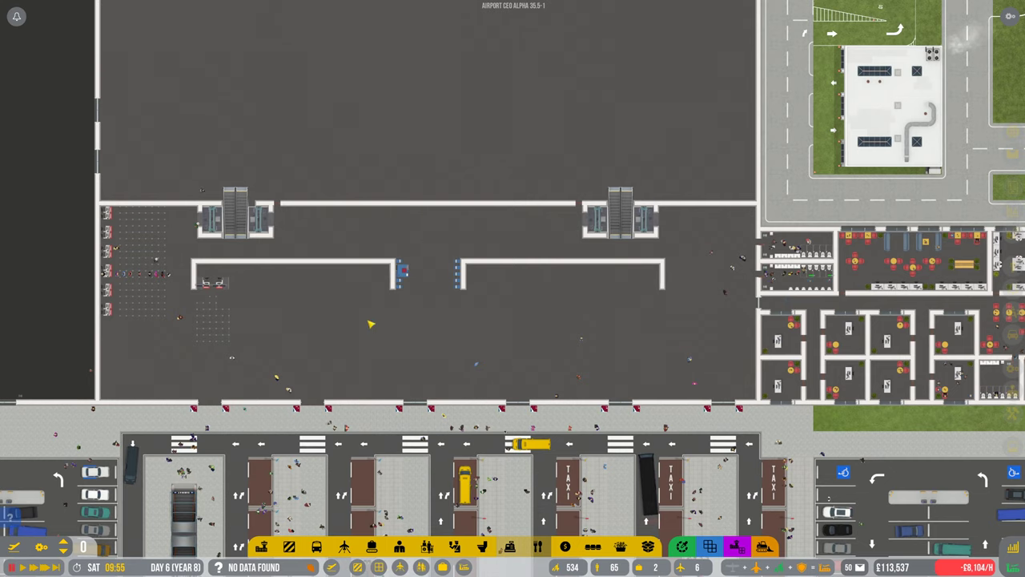
scroll(426, 362, "down", 3)
scroll(426, 362, "down", 3)
scroll(426, 362, "down", 2)
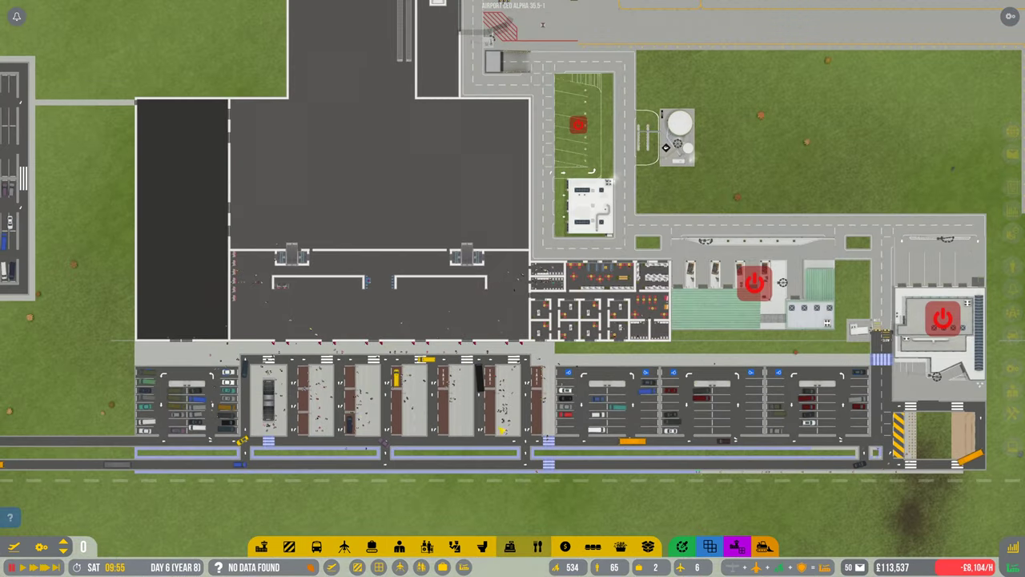
scroll(819, 458, "down", 2)
left_click_drag(819, 458, 545, 489)
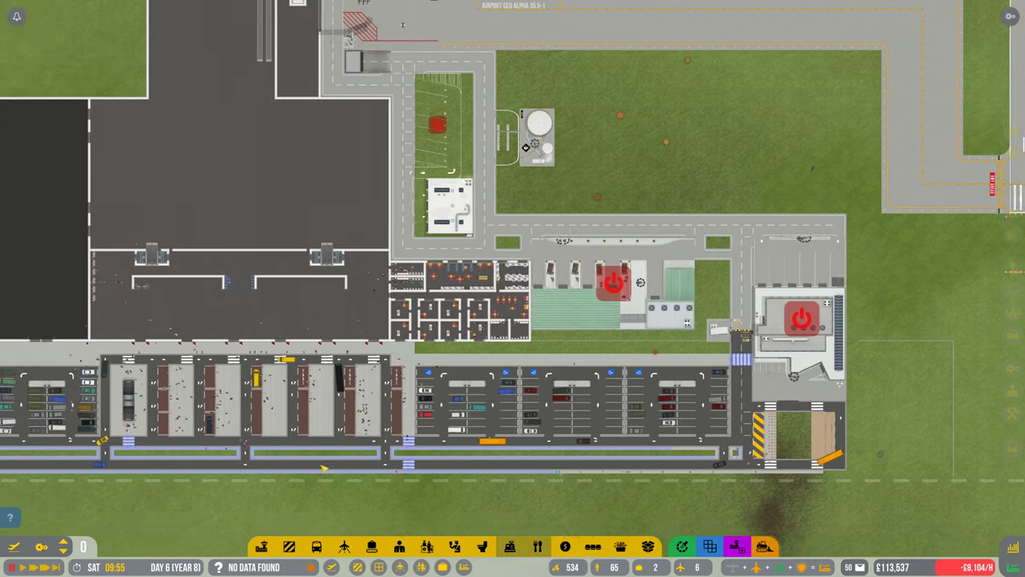
left_click_drag(168, 439, 561, 465)
mouse_move(241, 241)
left_mouse_down()
mouse_move(641, 400)
mouse_move(365, 316)
mouse_move(432, 481)
left_mouse_up()
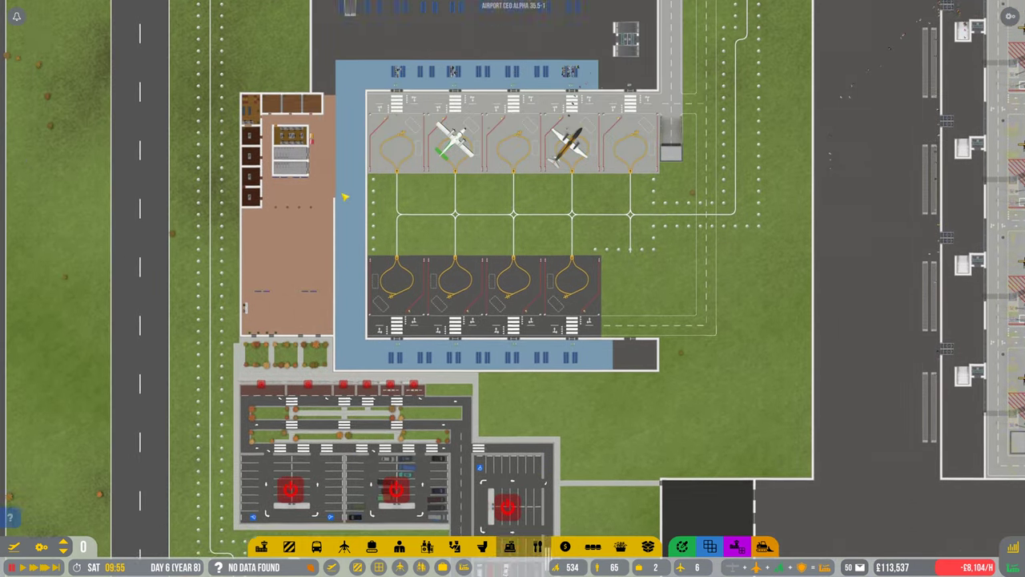
key("d")
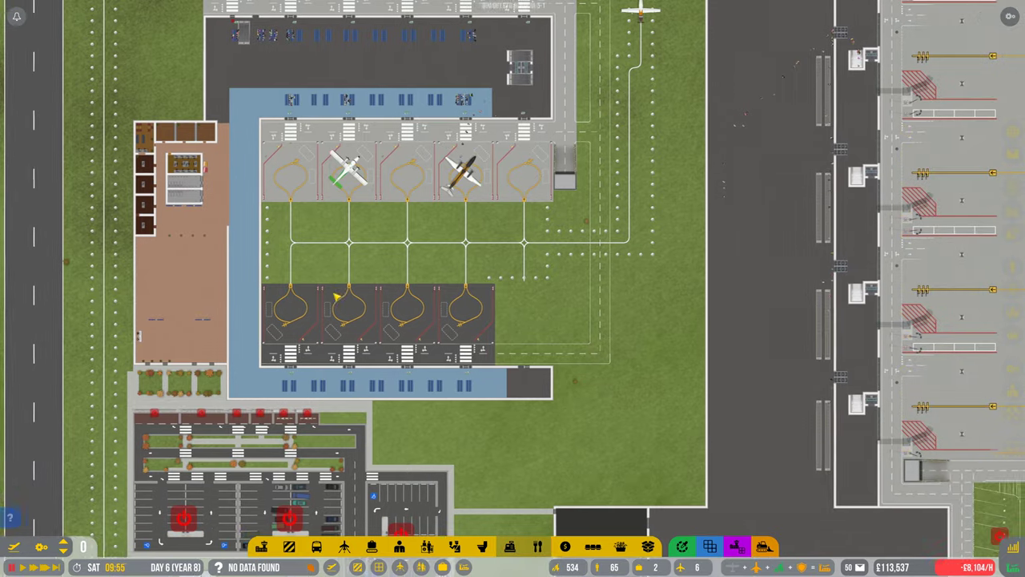
key("w")
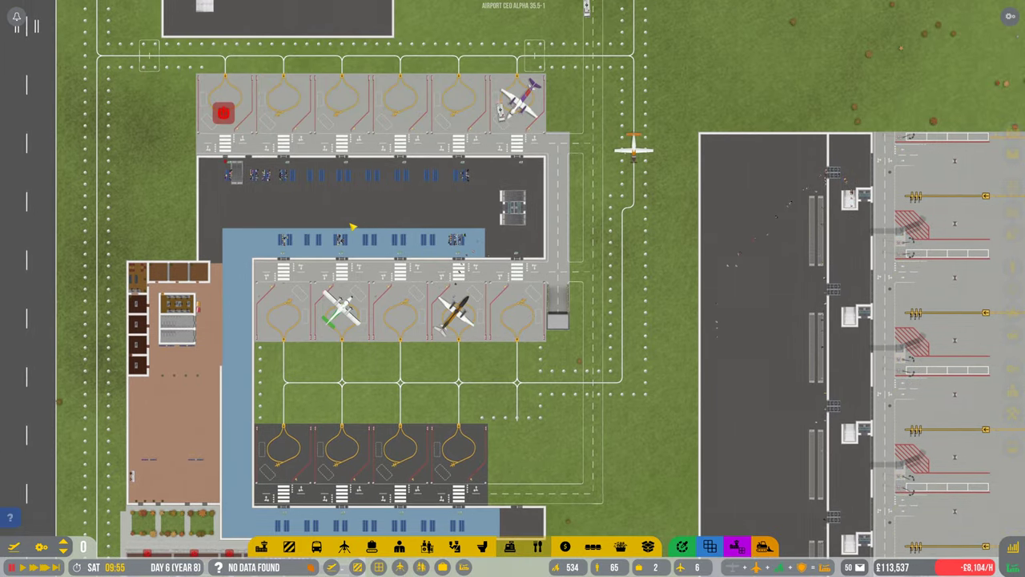
scroll(355, 219, "down", 3)
key("d")
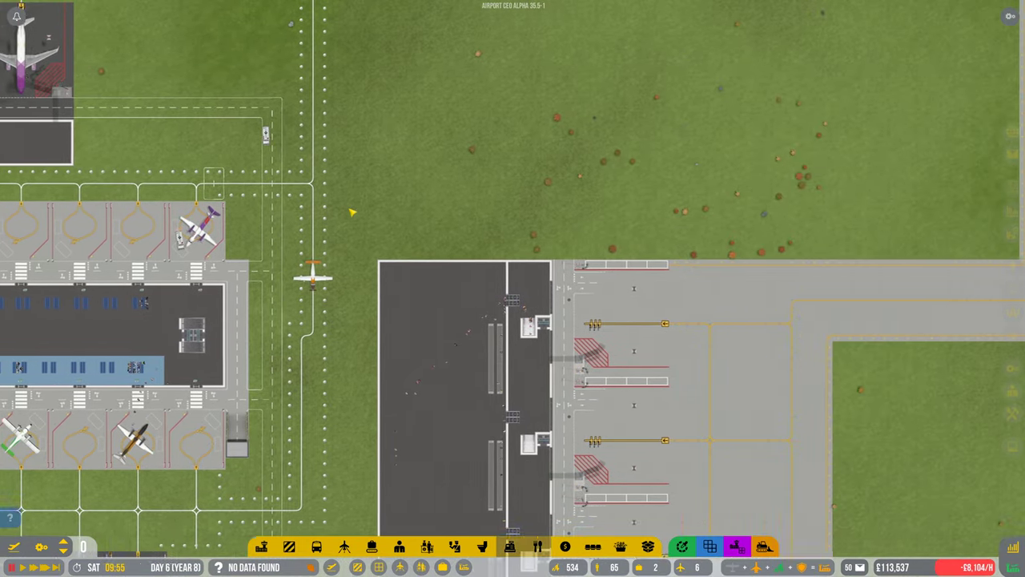
key("w")
key("s")
scroll(251, 351, "down", 3)
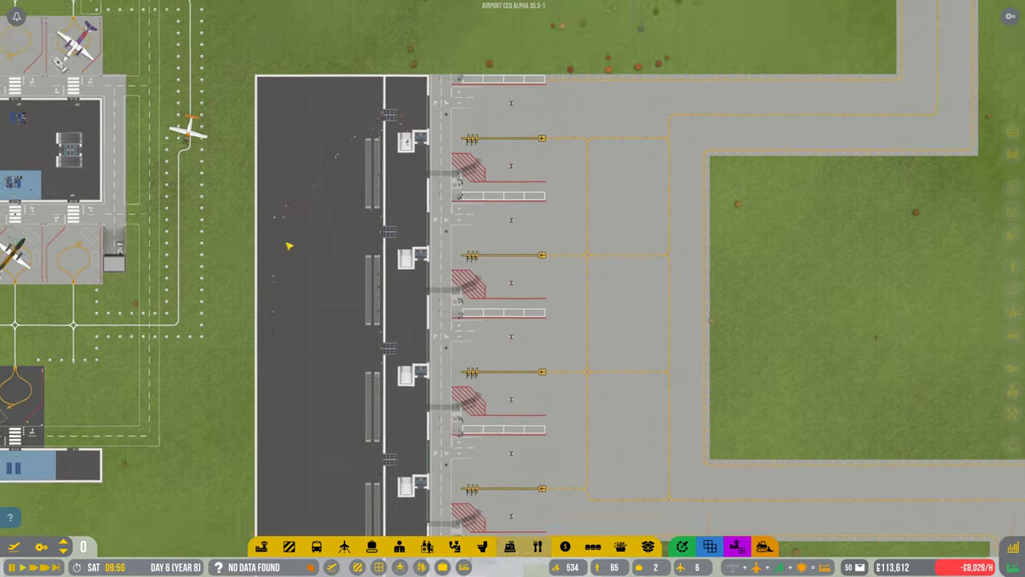
key("a")
key("w")
scroll(513, 288, "down", 3)
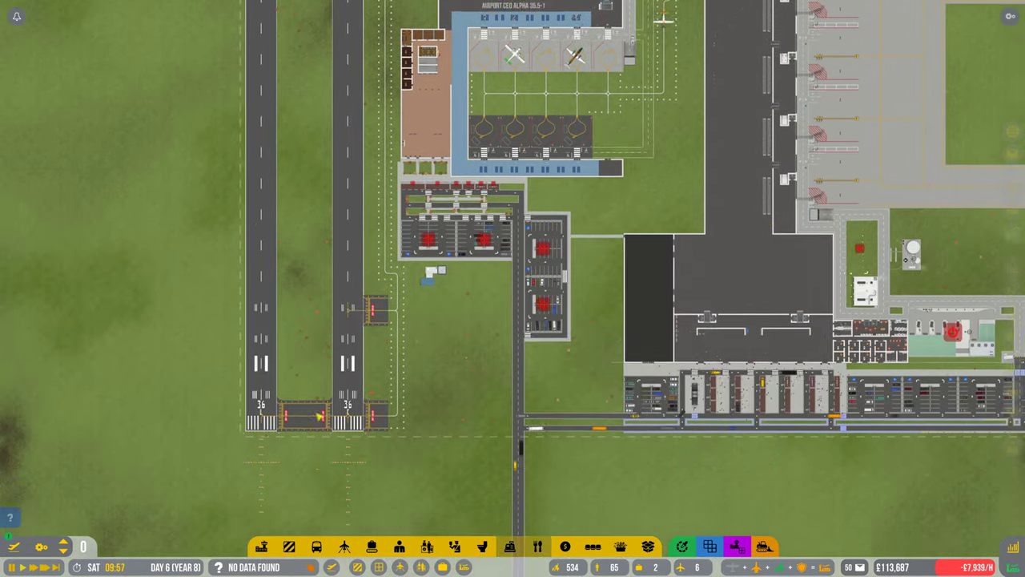
scroll(600, 226, "up", 4)
key("d")
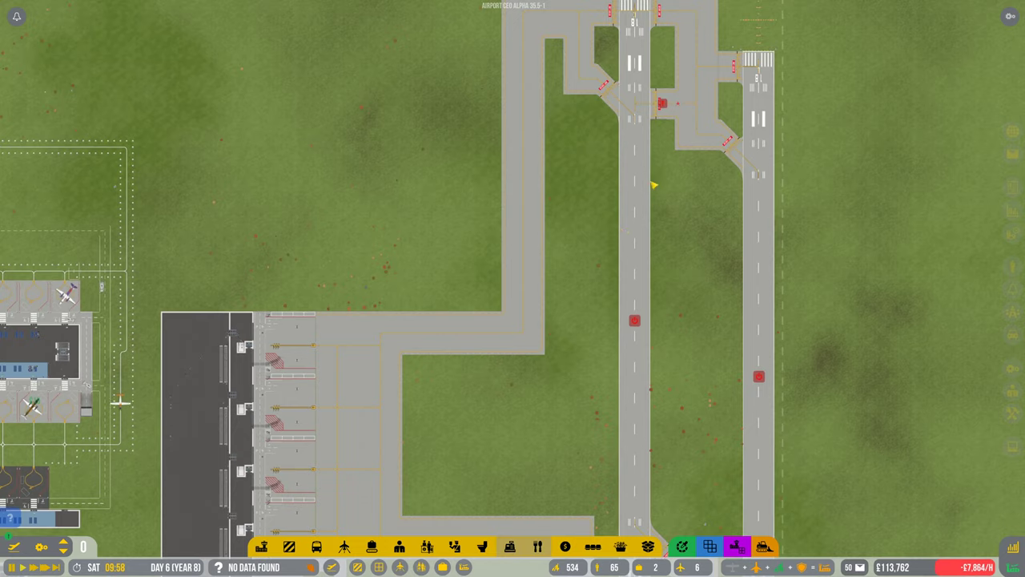
key("w")
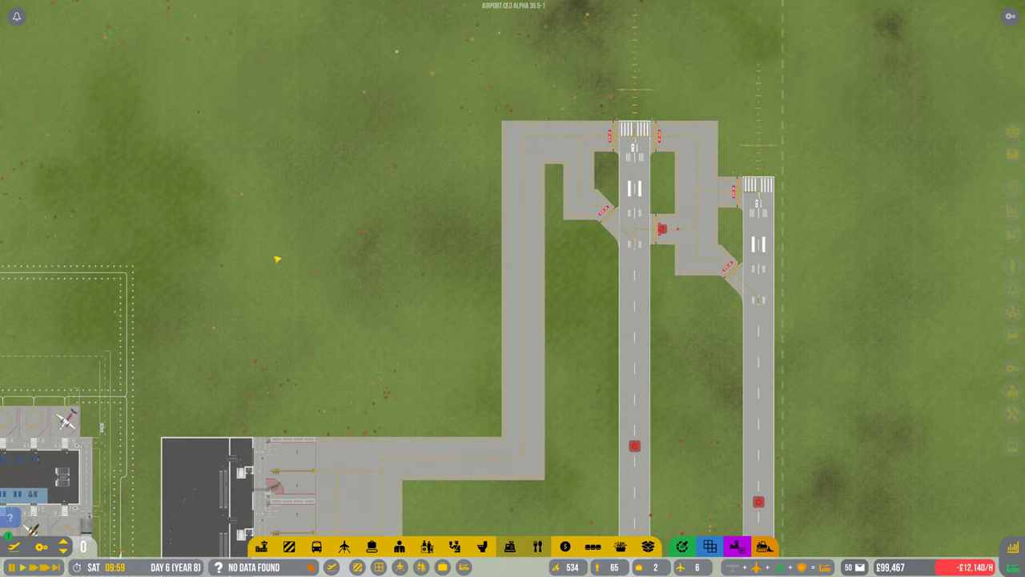
key("a")
scroll(410, 271, "up", 3)
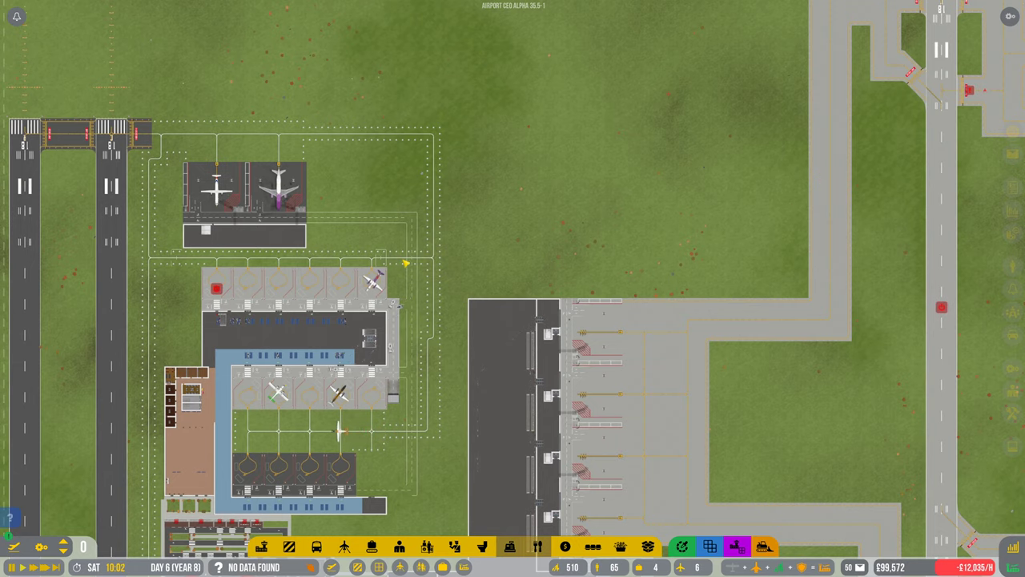
key("s")
scroll(407, 264, "up", 2)
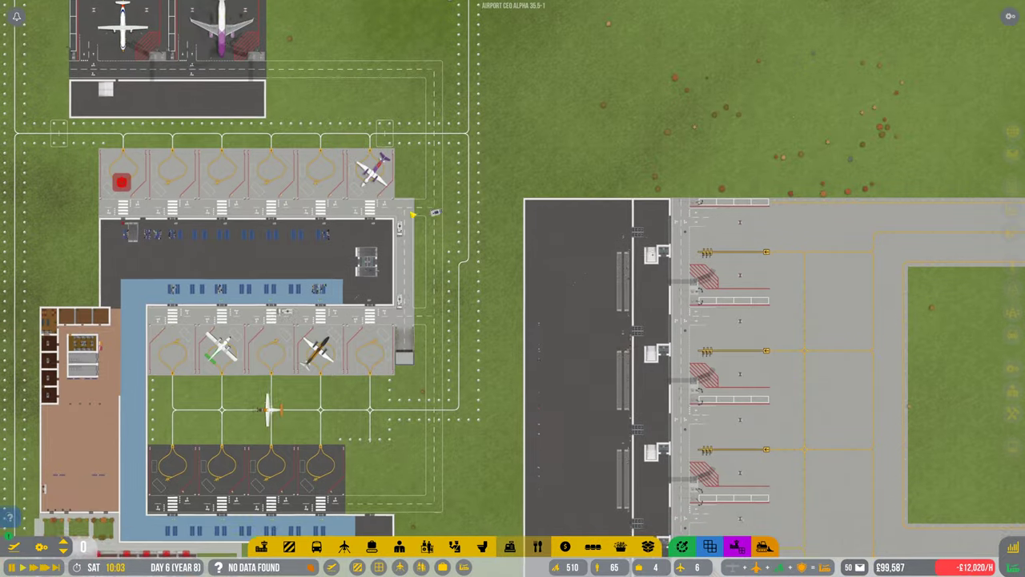
scroll(407, 264, "up", 2)
scroll(439, 201, "down", 3)
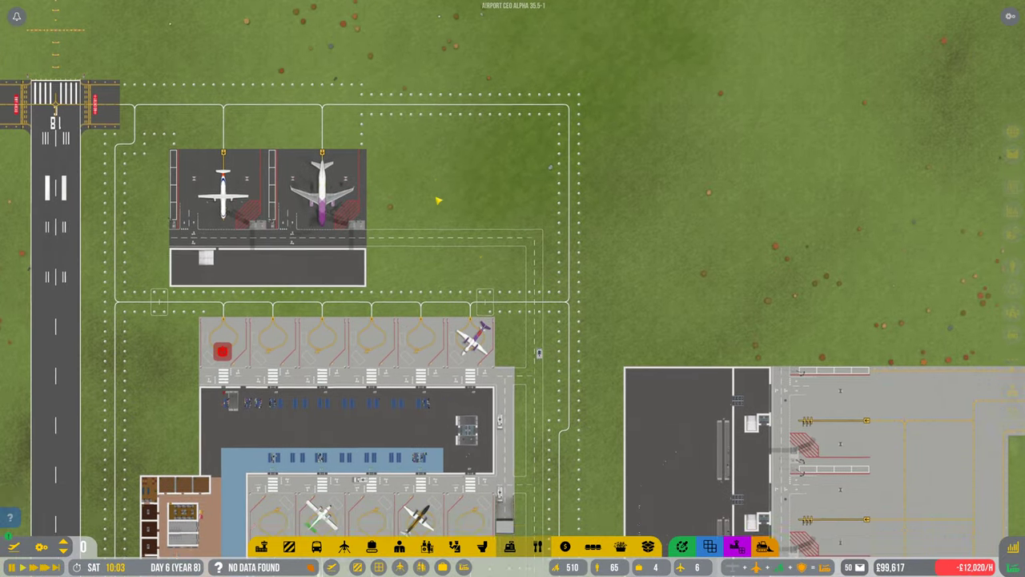
scroll(439, 200, "up", 2)
scroll(433, 212, "up", 2)
scroll(431, 218, "down", 2)
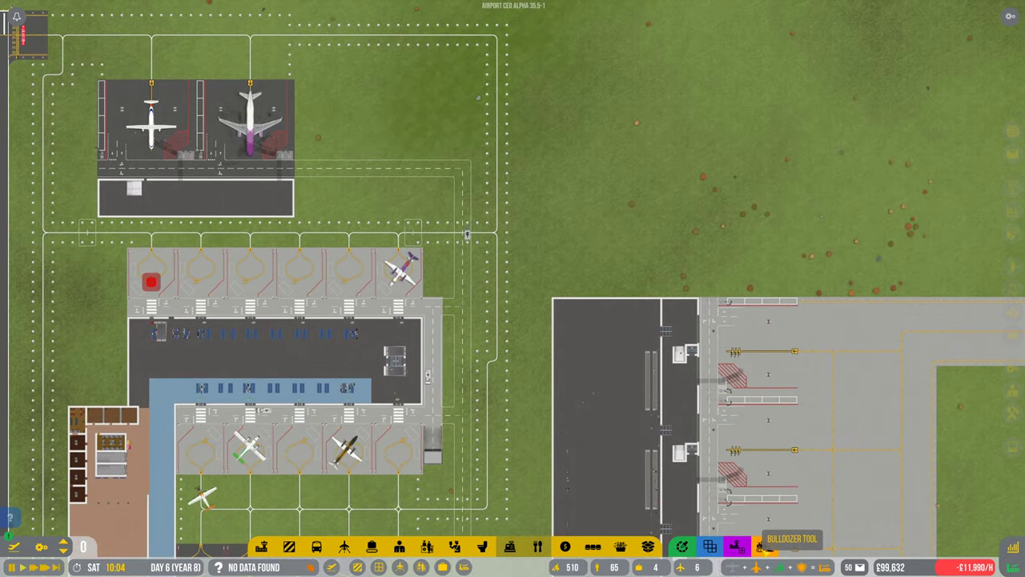
scroll(431, 218, "down", 2)
Step: Show the construction grid and select the Taxiway Path tool under Aircraft Infrastructure
key("a")
scroll(605, 224, "up", 3)
scroll(522, 255, "up", 2)
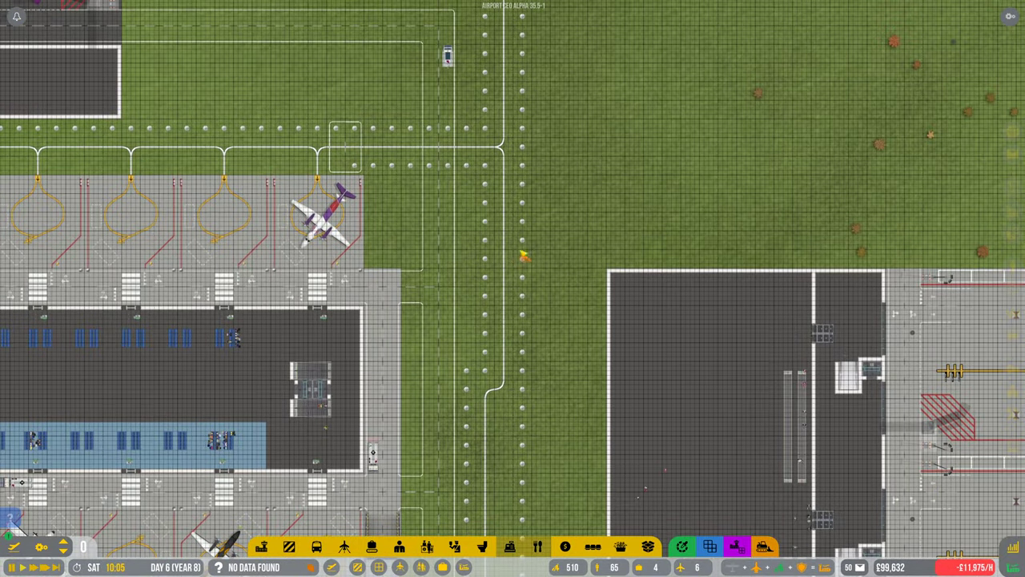
key("s")
key("s")
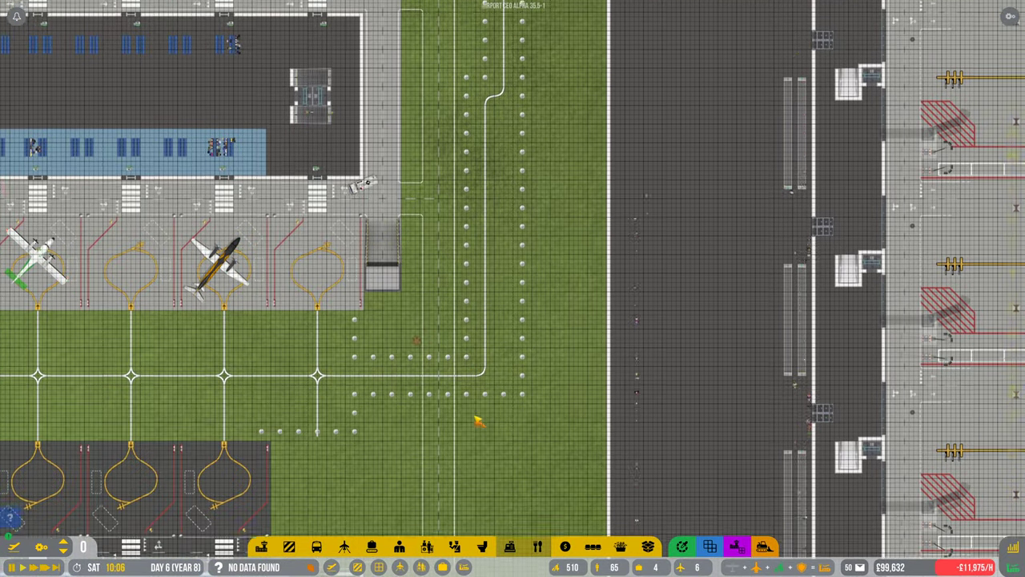
key("s")
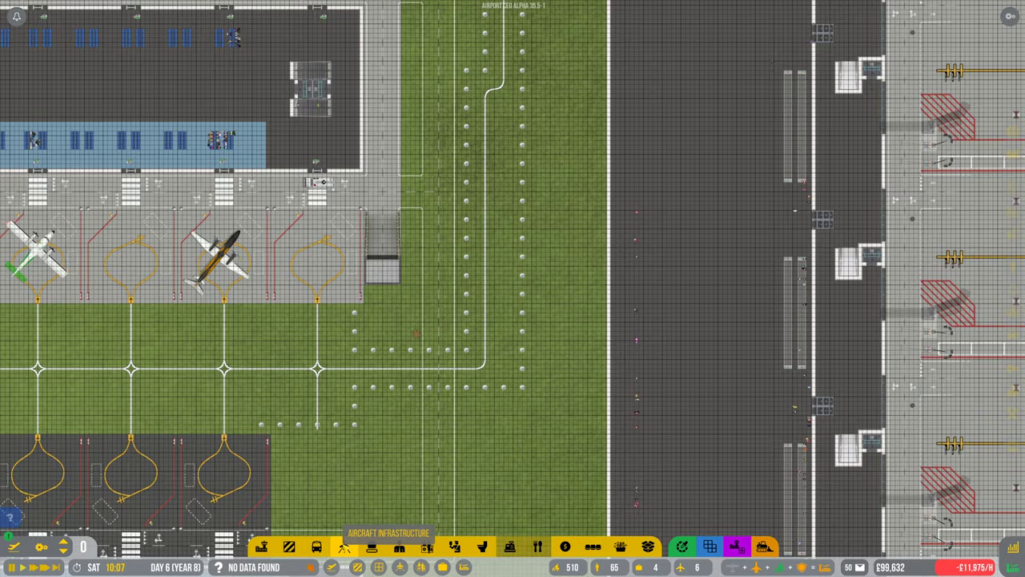
left_click(345, 547)
left_click(399, 515)
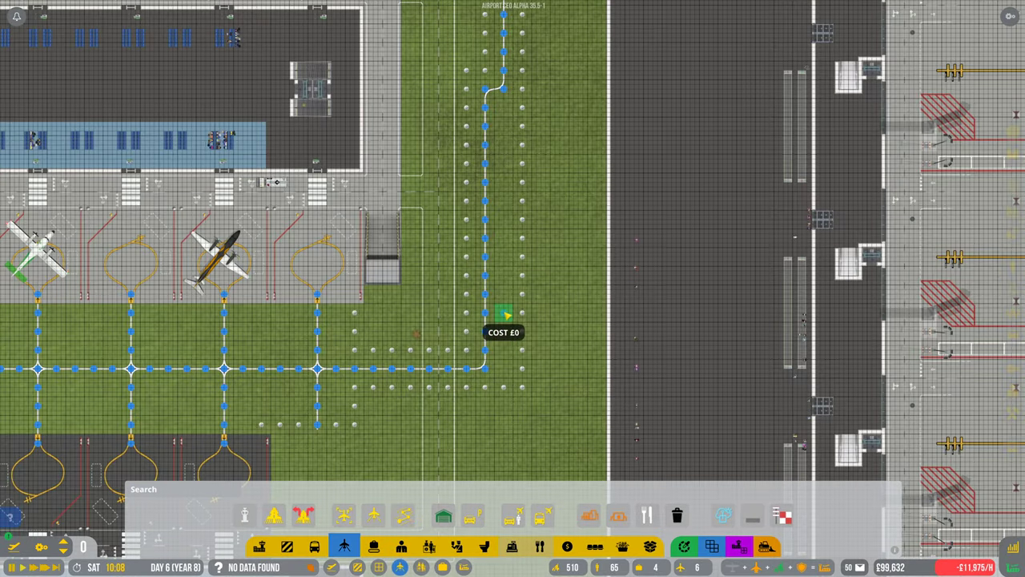
scroll(497, 321, "up", 3)
scroll(497, 328, "up", 3)
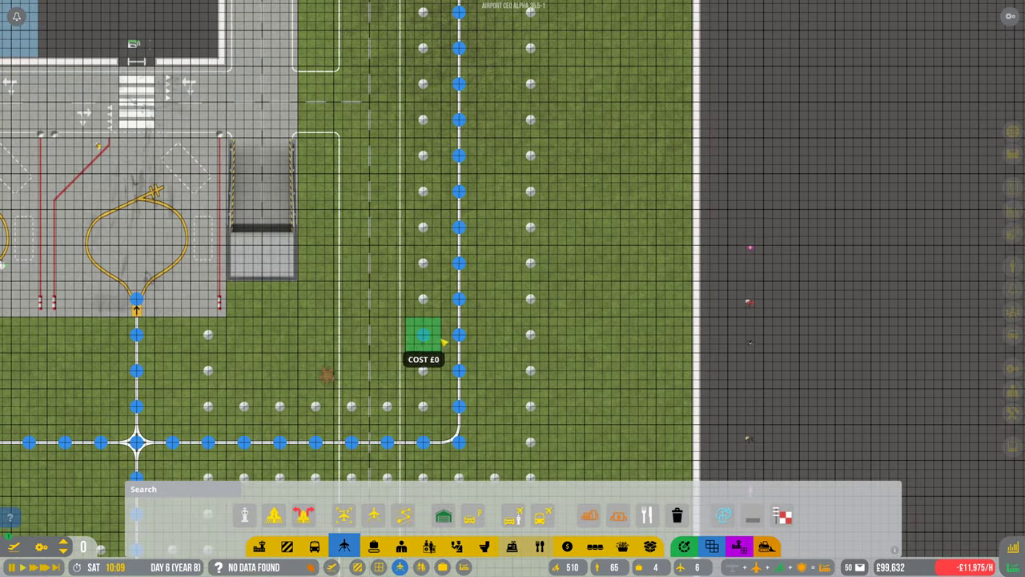
scroll(515, 294, "down", 2)
scroll(515, 295, "down", 2)
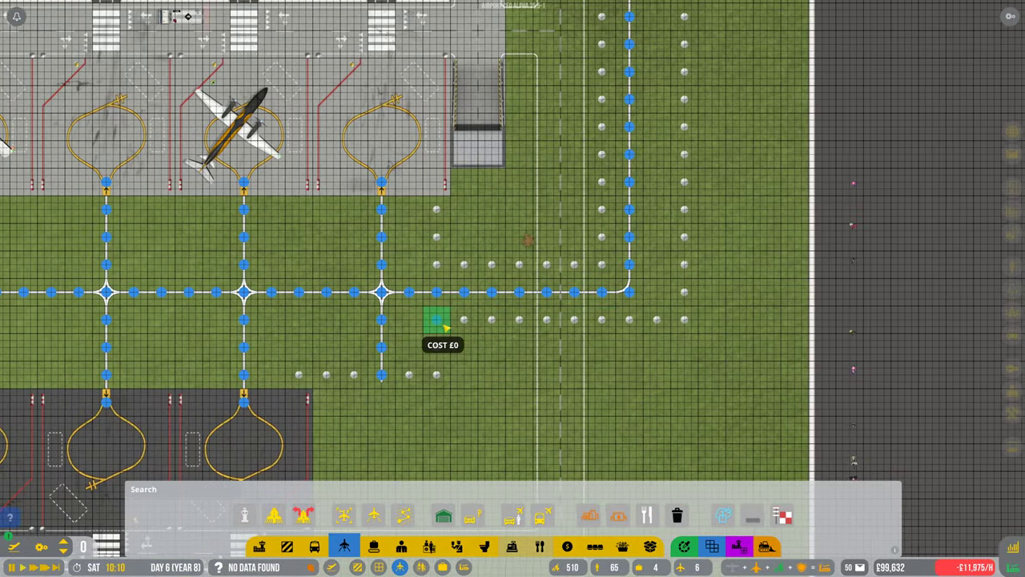
scroll(561, 305, "up", 1)
key("w")
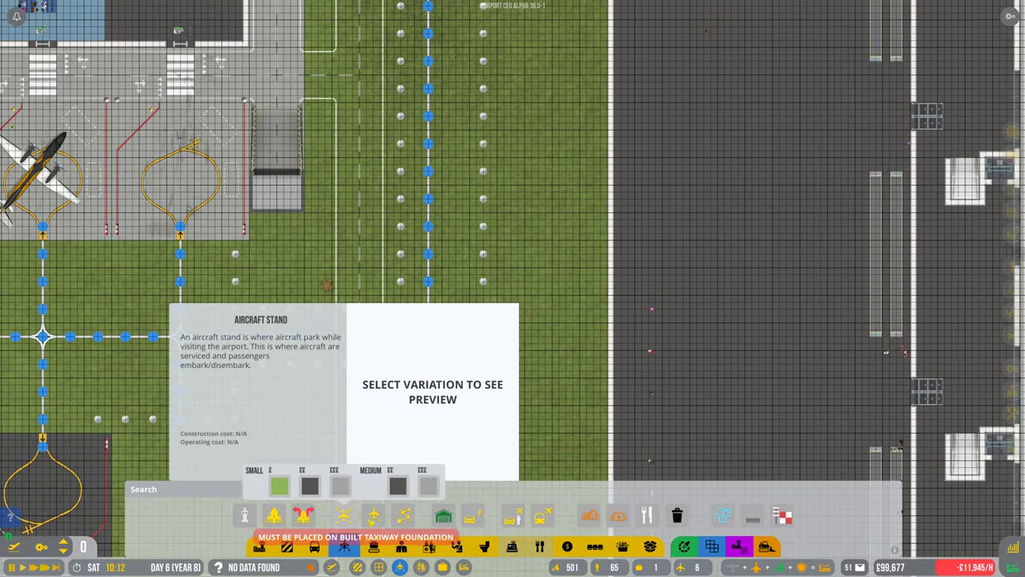
Step: Cancel stand placement and bulldoze-mark a strip of taxiway lights for demolition
right_click(905, 385)
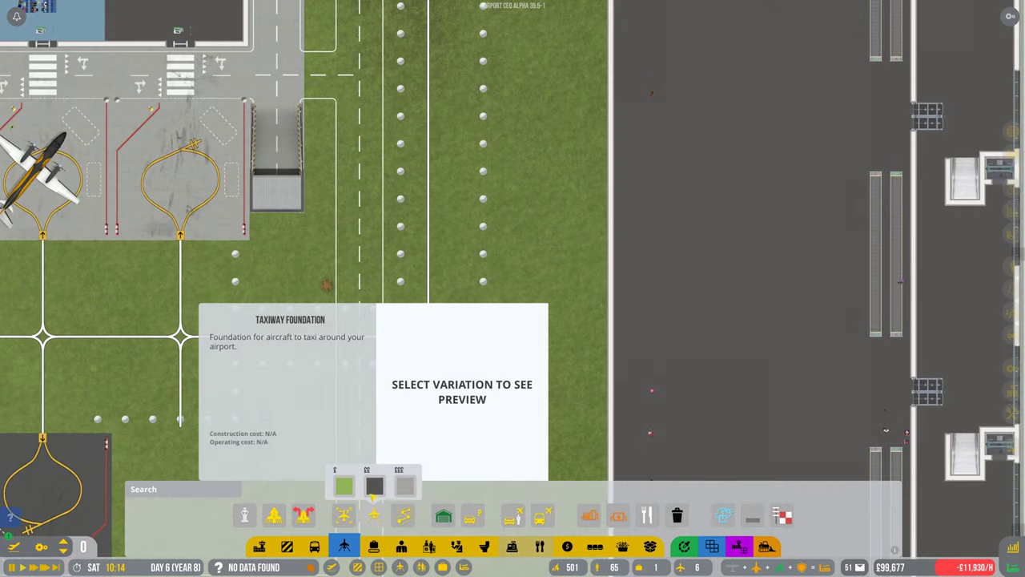
left_click(765, 546)
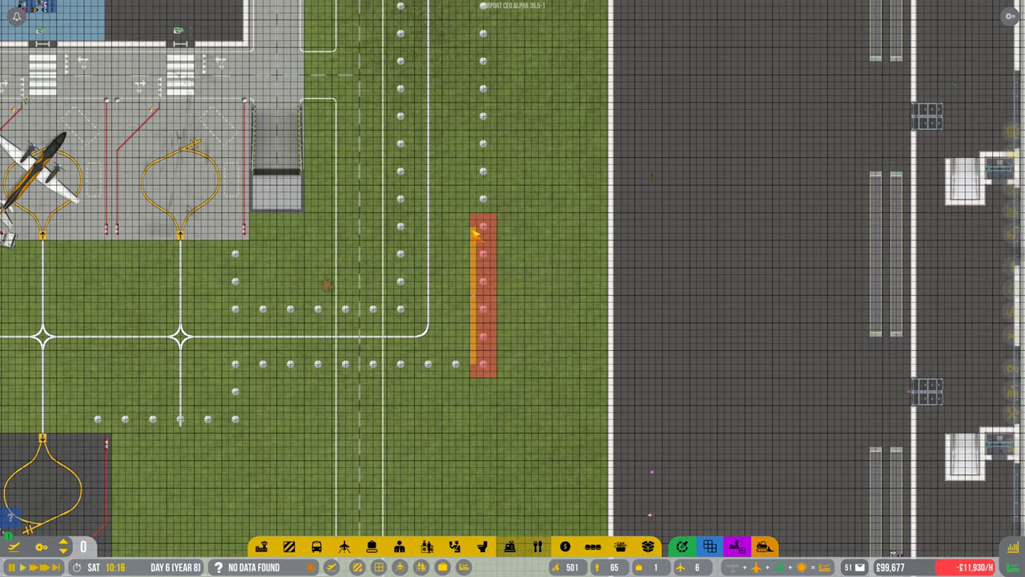
left_click_drag(483, 365, 483, 228)
key("w")
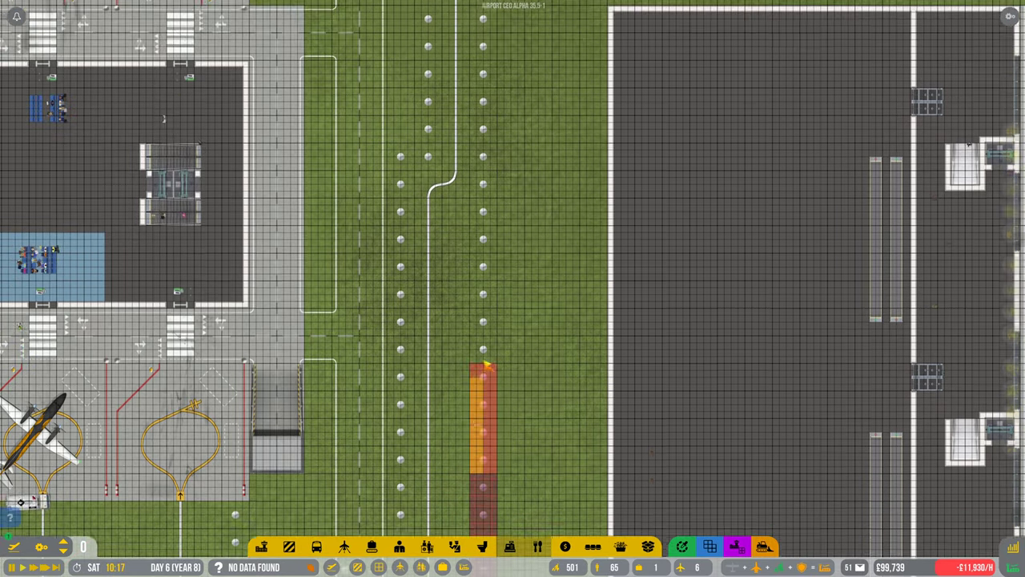
key("w")
key("w")
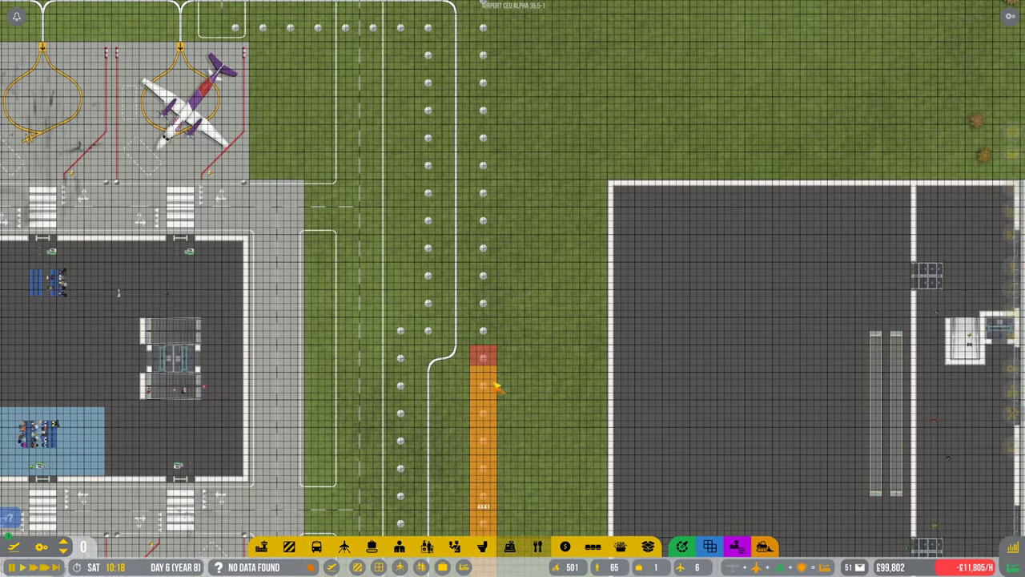
left_click(492, 416)
scroll(492, 417, "down", 3)
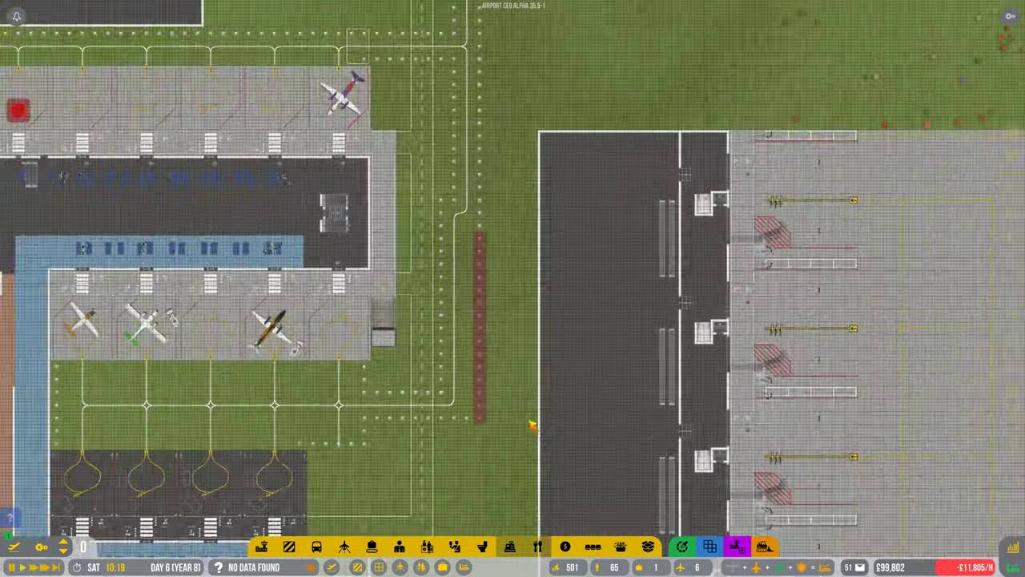
scroll(488, 307, "up", 3)
scroll(489, 307, "down", 5)
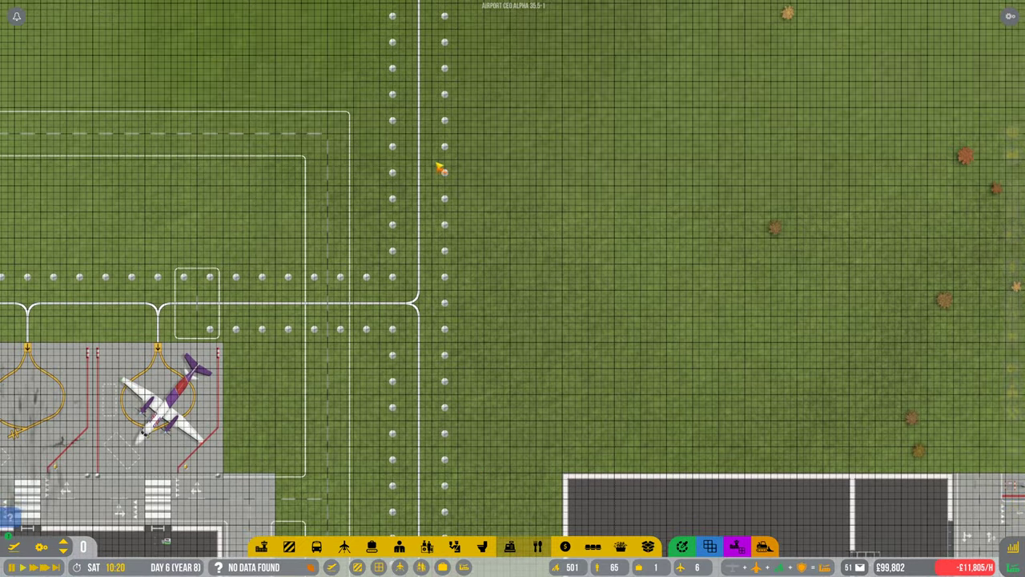
scroll(432, 160, "up", 5)
Step: Unmark the misplaced strip and mark the correct column of lights instead
key("s")
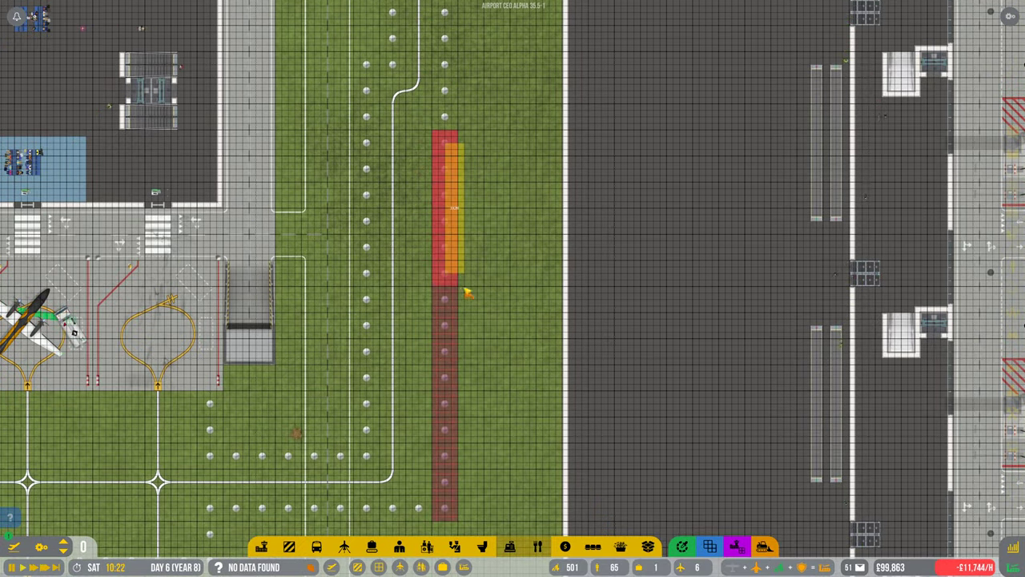
left_click_drag(450, 149, 447, 365)
key("s")
key("w")
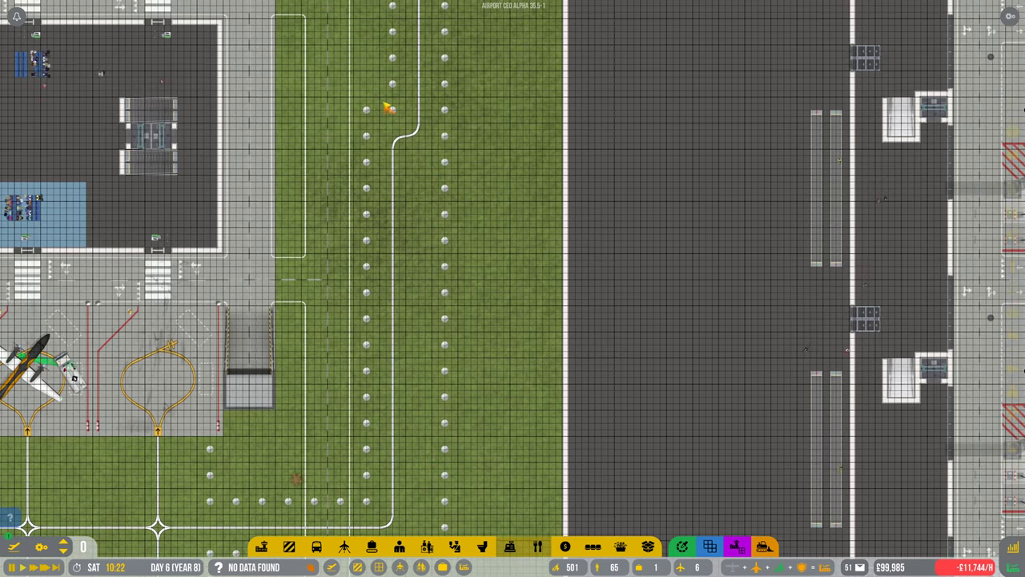
left_click_drag(367, 112, 376, 478)
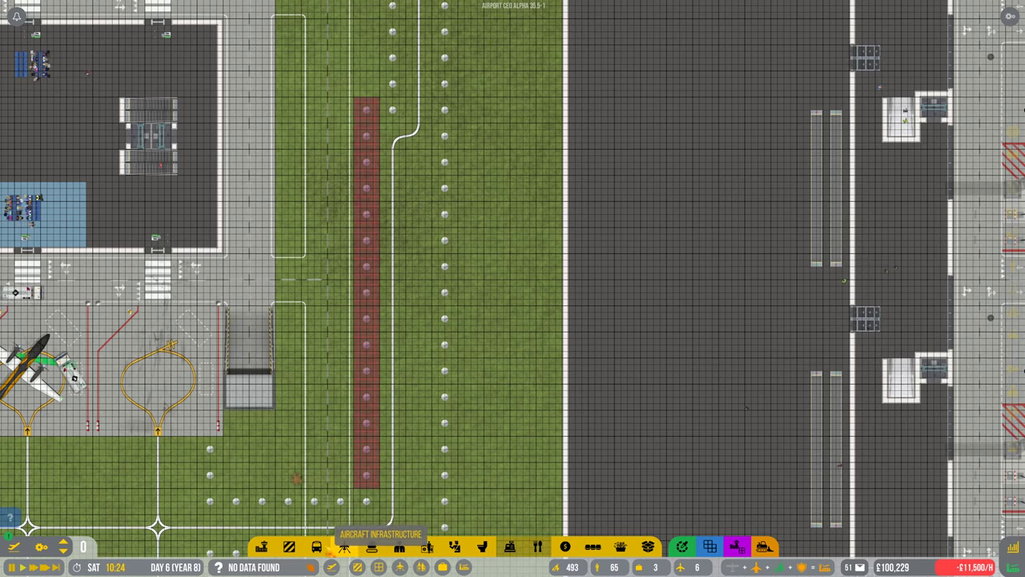
left_click(343, 548)
left_click(402, 516)
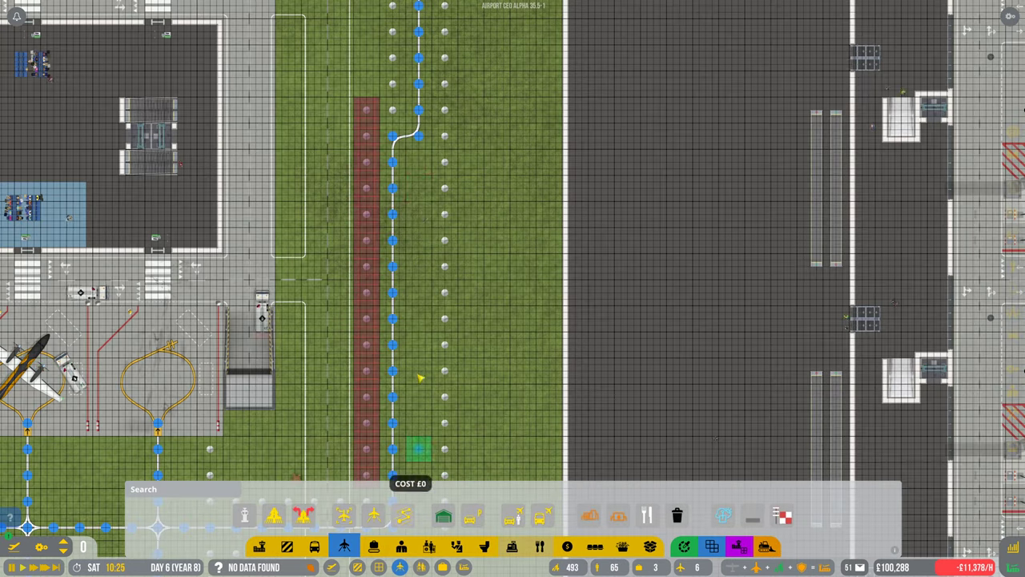
scroll(400, 144, "down", 3)
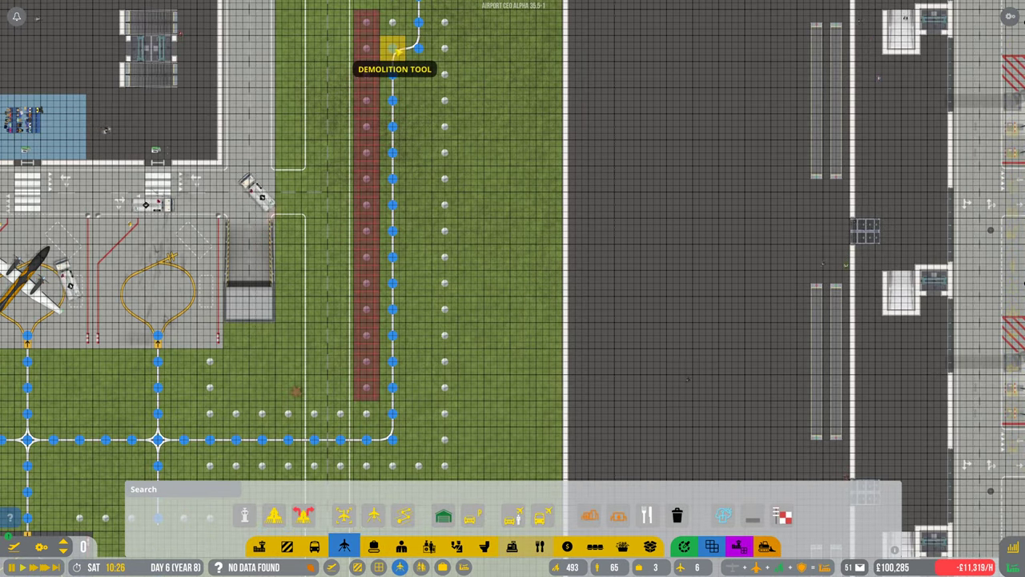
mouse_move(395, 48)
left_mouse_down()
mouse_move(395, 413)
mouse_move(420, 24)
left_mouse_up()
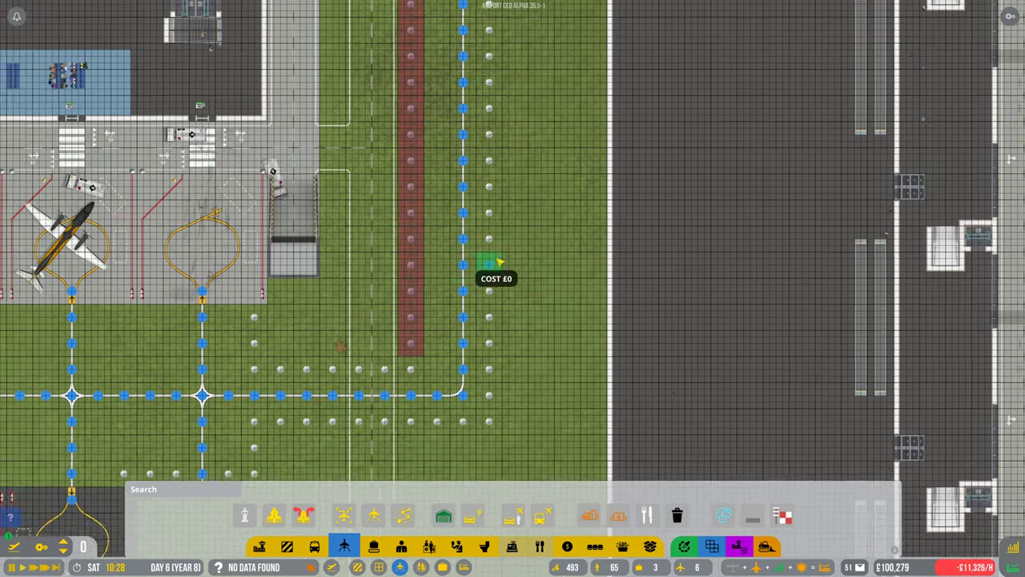
scroll(497, 240, "down", 3)
scroll(510, 272, "down", 2)
scroll(510, 273, "down", 2)
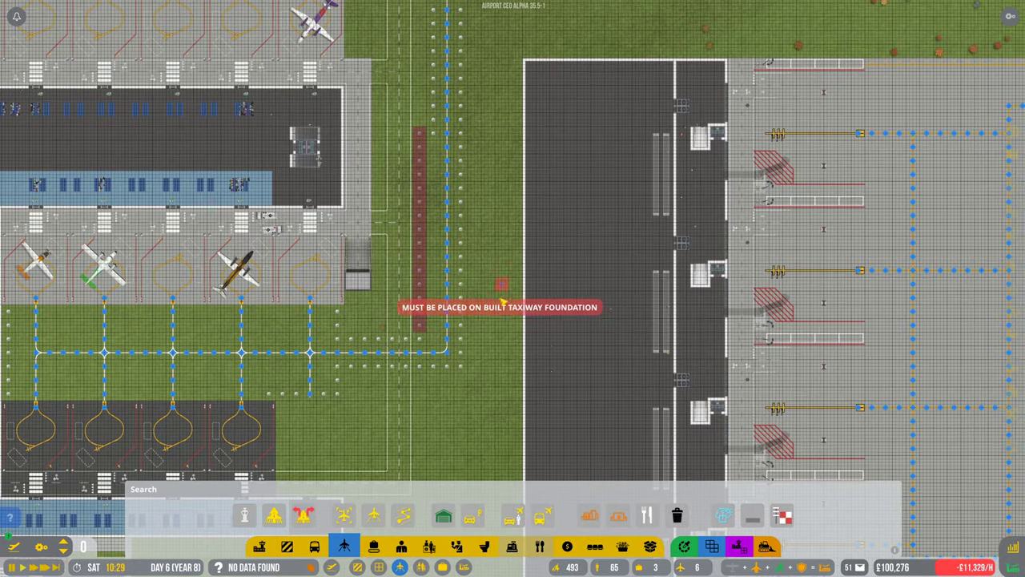
scroll(504, 297, "down", 2)
scroll(497, 317, "down", 2)
scroll(497, 317, "up", 1)
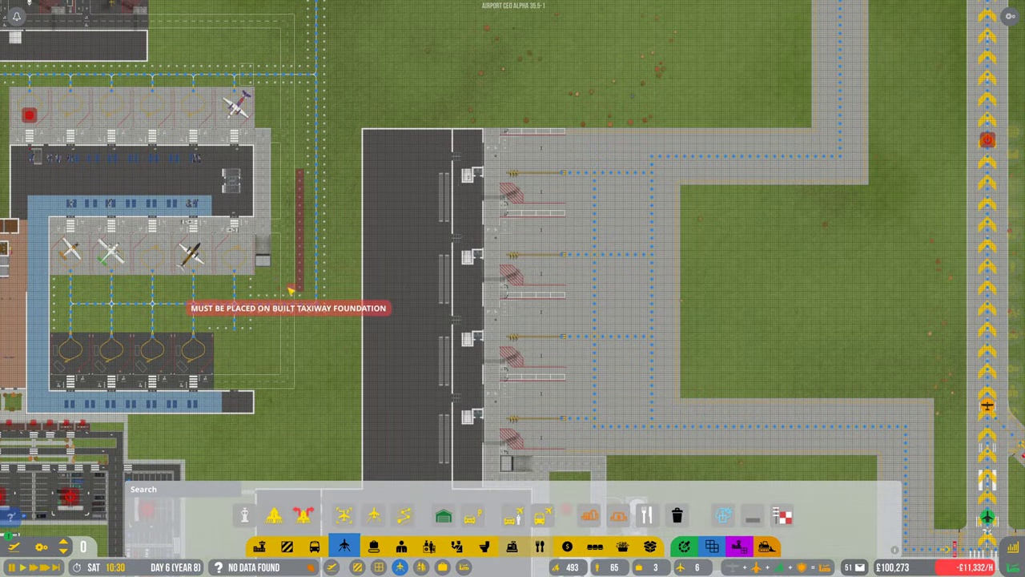
scroll(289, 289, "up", 3)
scroll(320, 200, "up", 3)
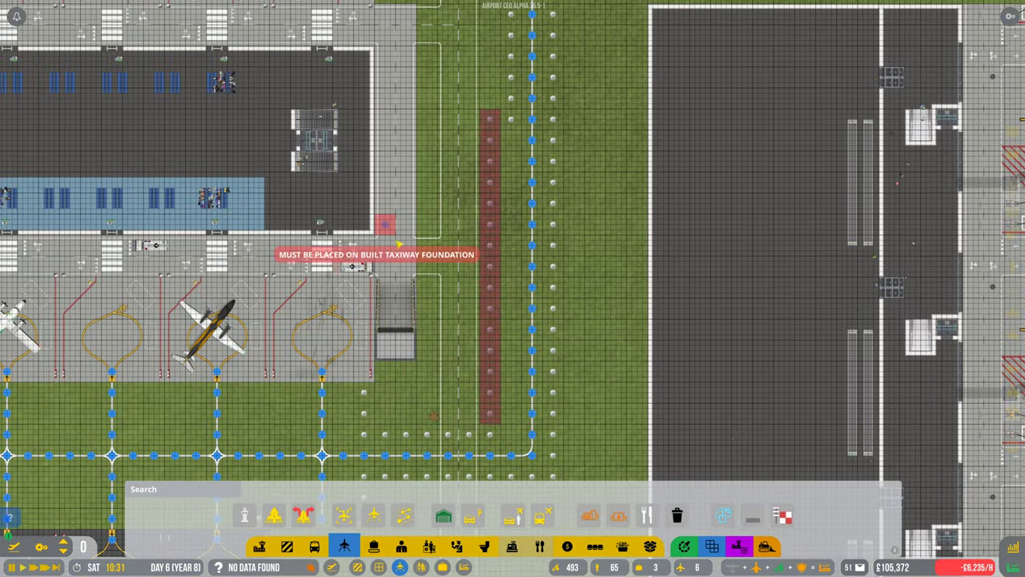
scroll(398, 243, "down", 2)
scroll(337, 200, "down", 1)
scroll(401, 264, "down", 2)
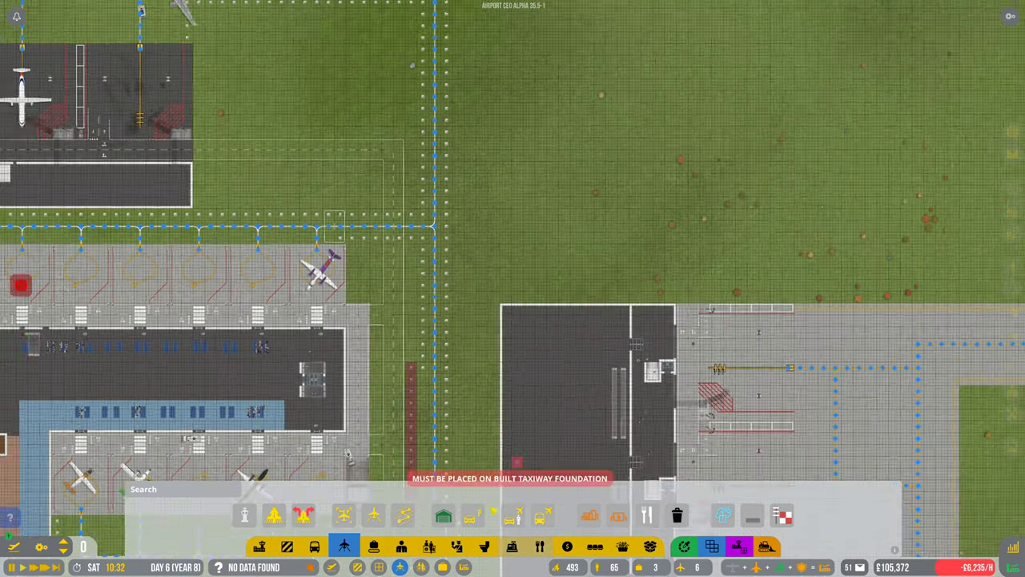
scroll(512, 320, "down", 1)
key("Escape")
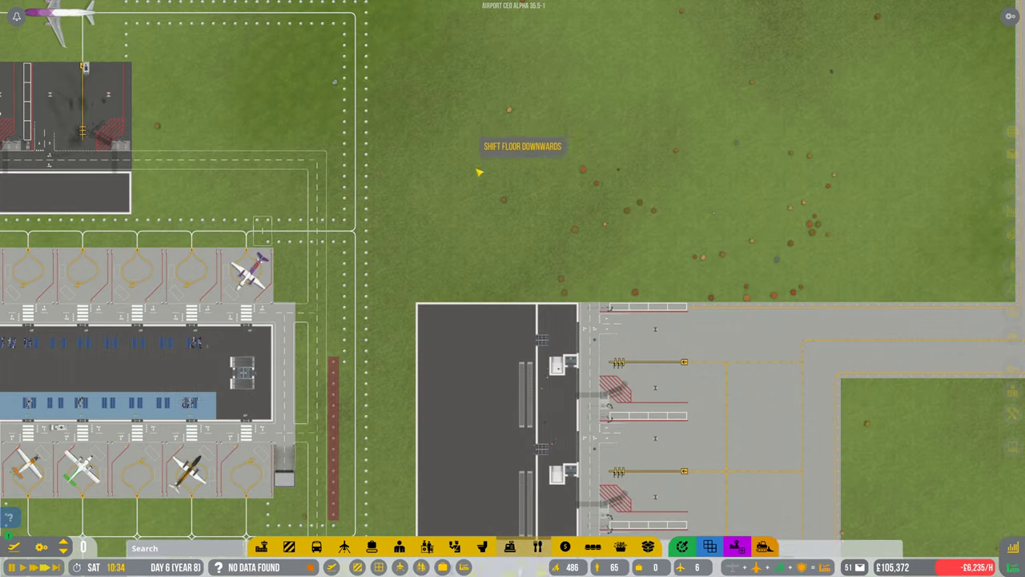
scroll(468, 209, "down", 2)
scroll(467, 224, "up", 2)
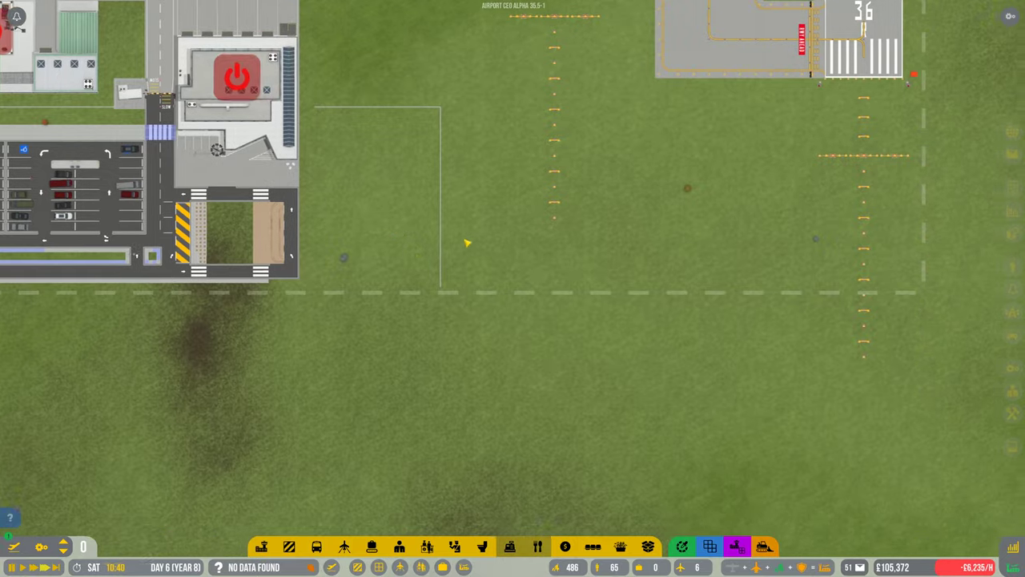
scroll(461, 240, "up", 2)
scroll(457, 248, "up", 2)
left_click_drag(458, 249, 409, 310)
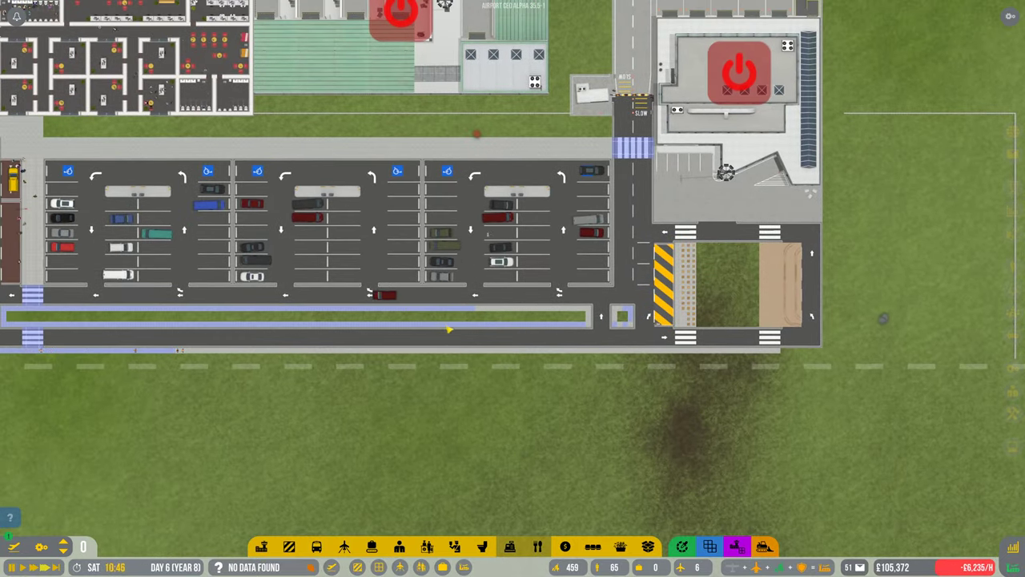
scroll(464, 333, "down", 3)
scroll(437, 293, "up", 3)
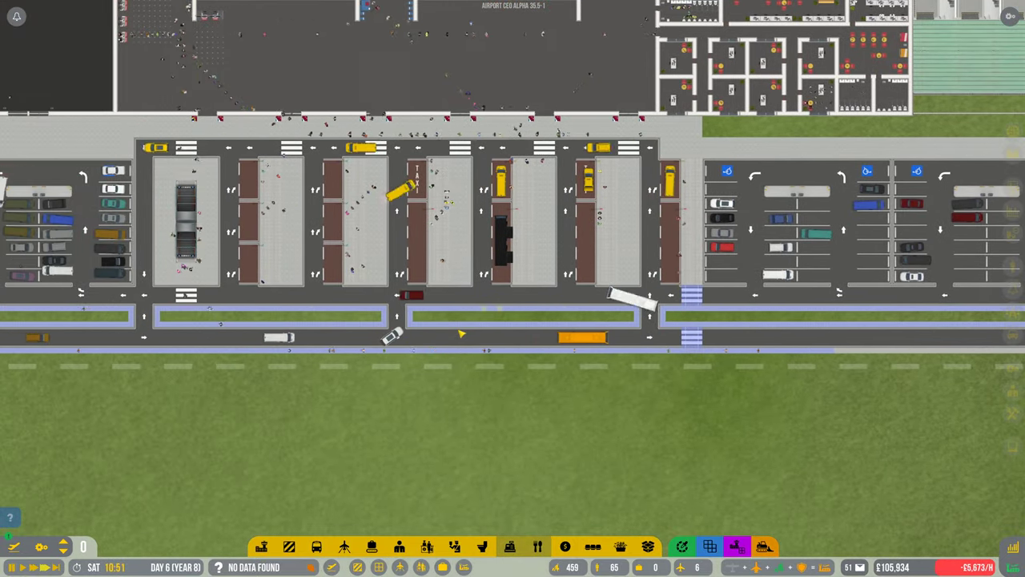
scroll(431, 367, "up", 3)
scroll(431, 371, "down", 3)
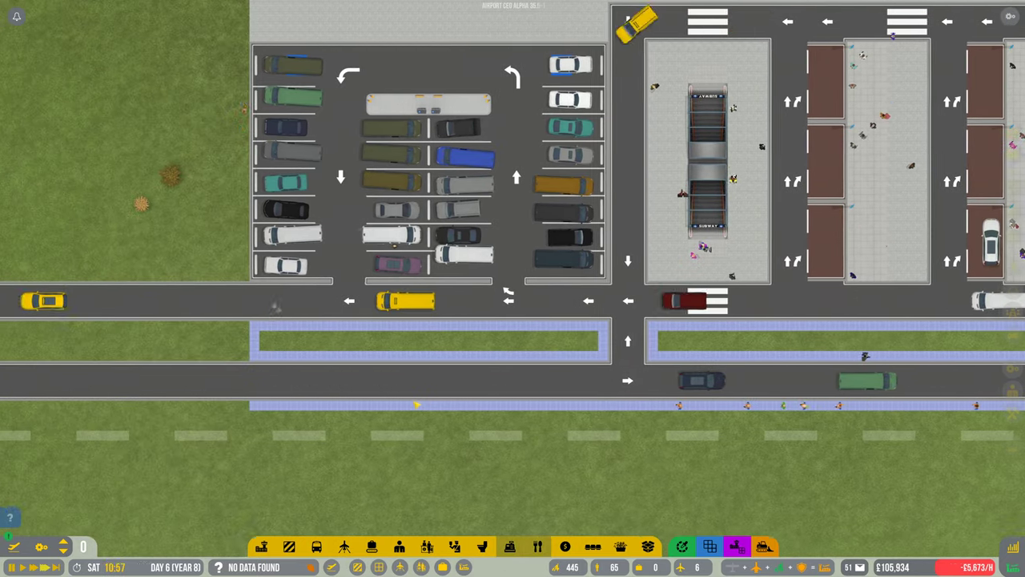
scroll(416, 412, "up", 3)
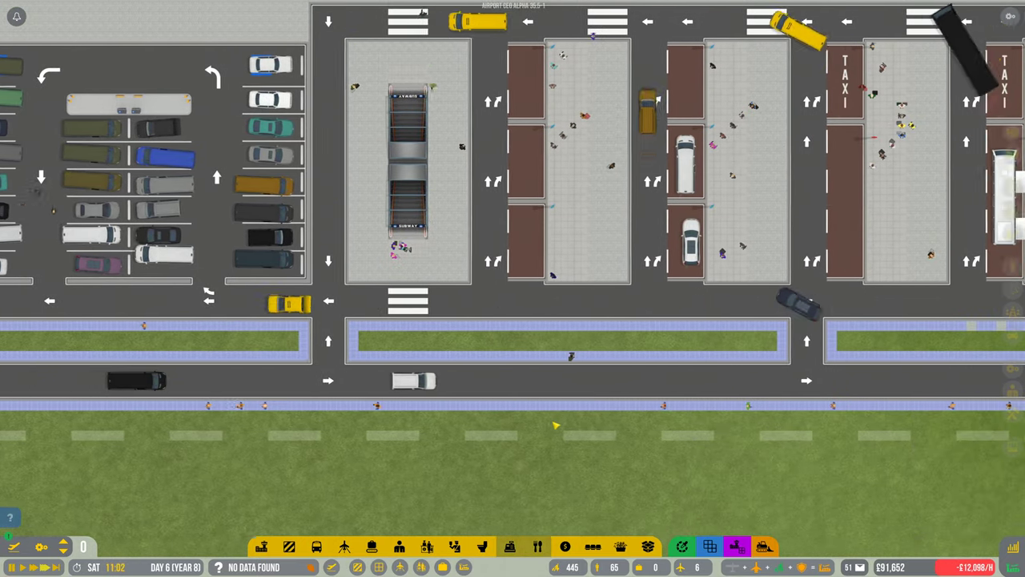
key("d")
key("d")
key("a")
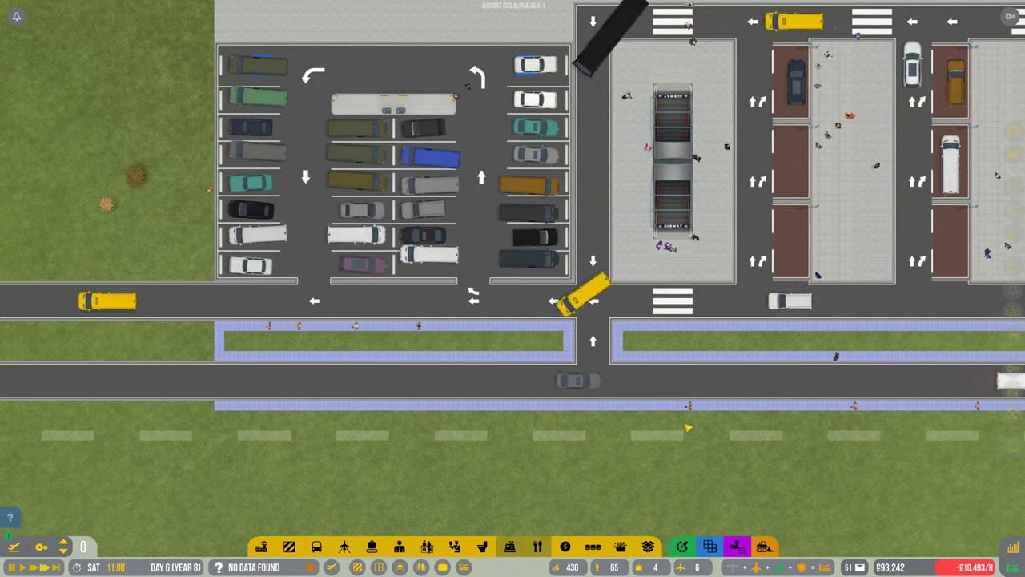
scroll(688, 429, "down", 3)
scroll(688, 429, "down", 2)
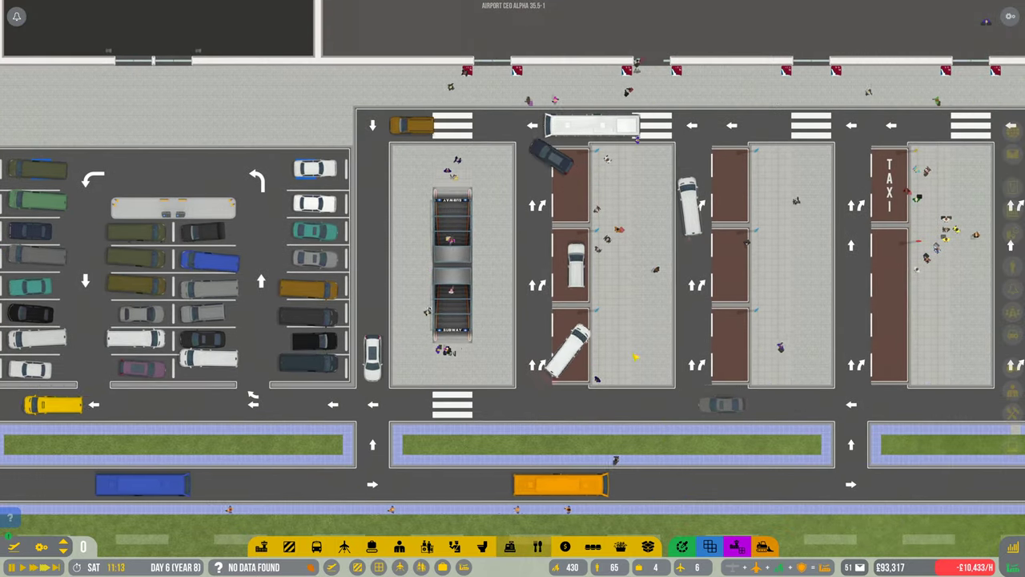
scroll(619, 349, "up", 2)
scroll(619, 349, "down", 5)
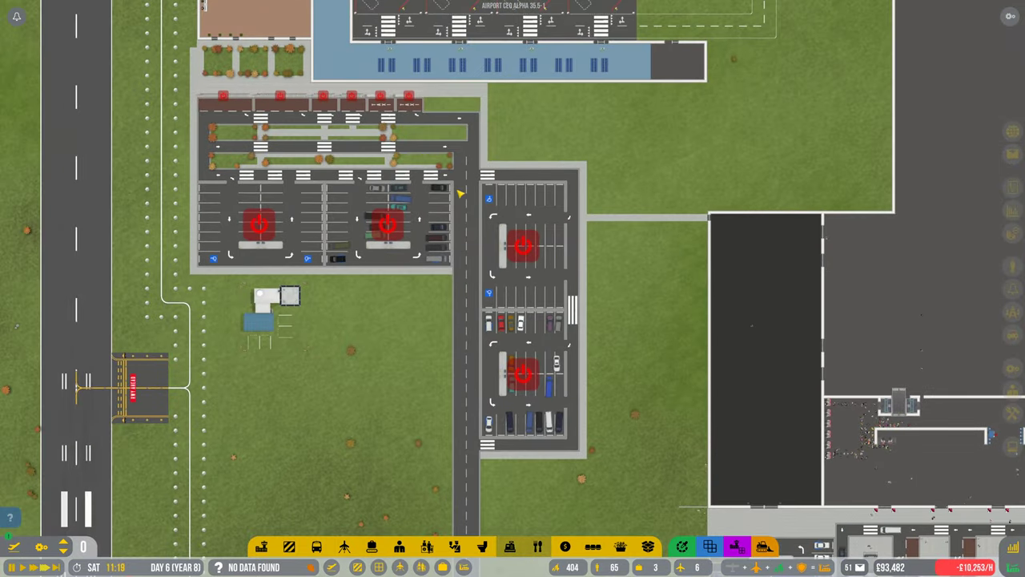
Step: Bulldoze-mark the left parking lot, the six-stand row and the brown floor area
key("w")
key("s")
key("x")
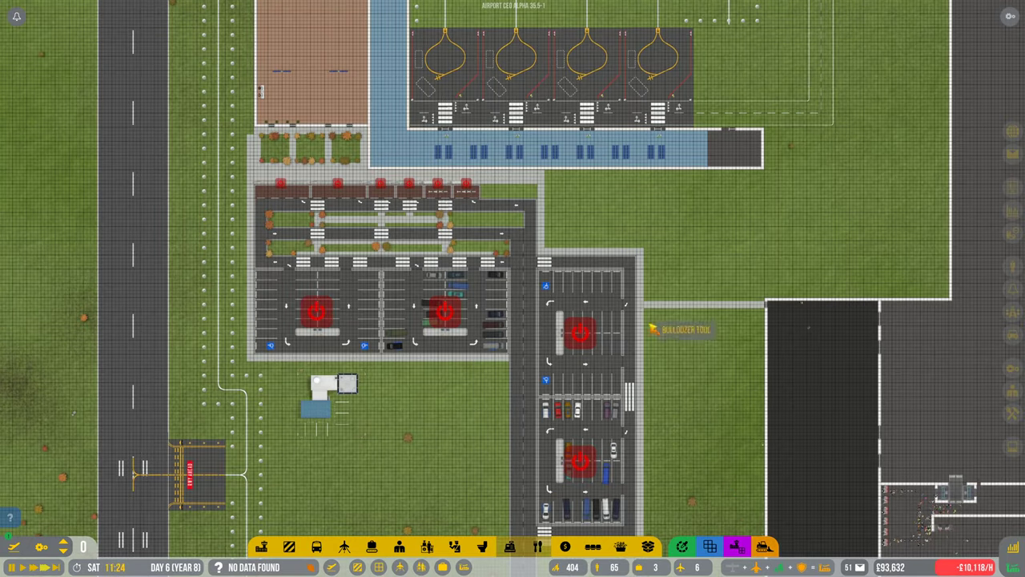
key("s")
key("d")
scroll(489, 214, "up", 3)
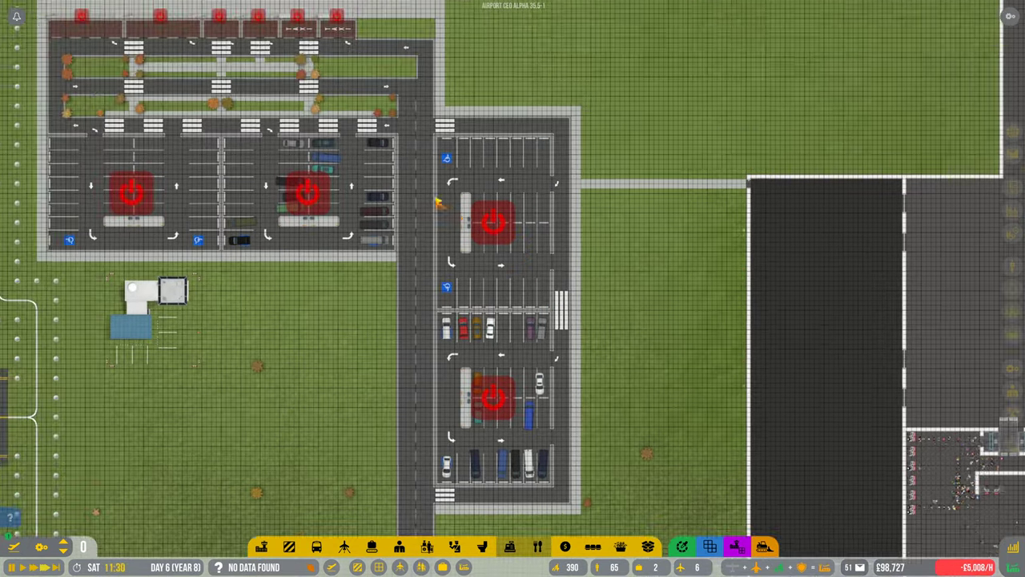
key("w")
key("a")
scroll(259, 280, "down", 2)
scroll(319, 229, "up", 3)
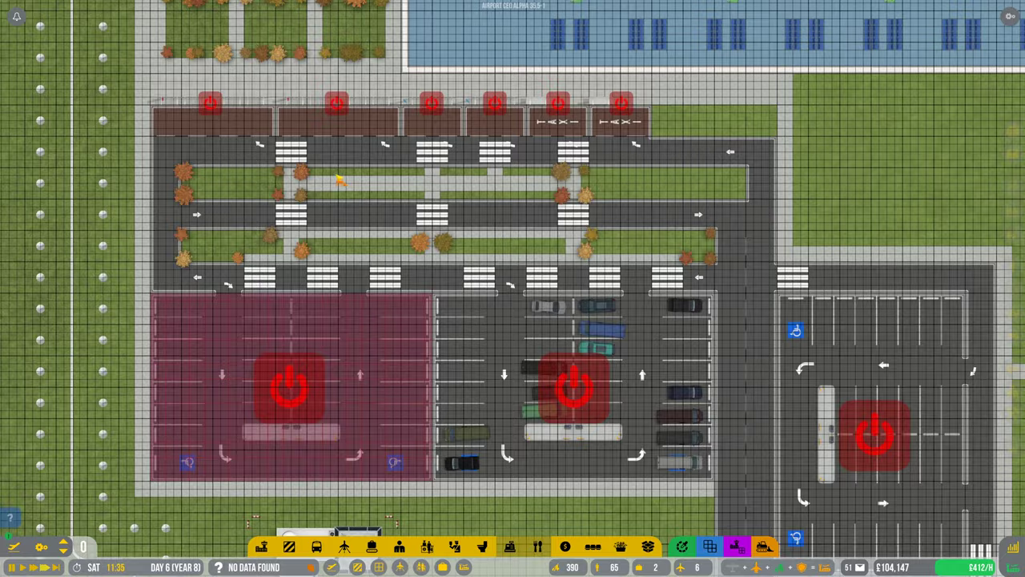
scroll(319, 229, "up", 2)
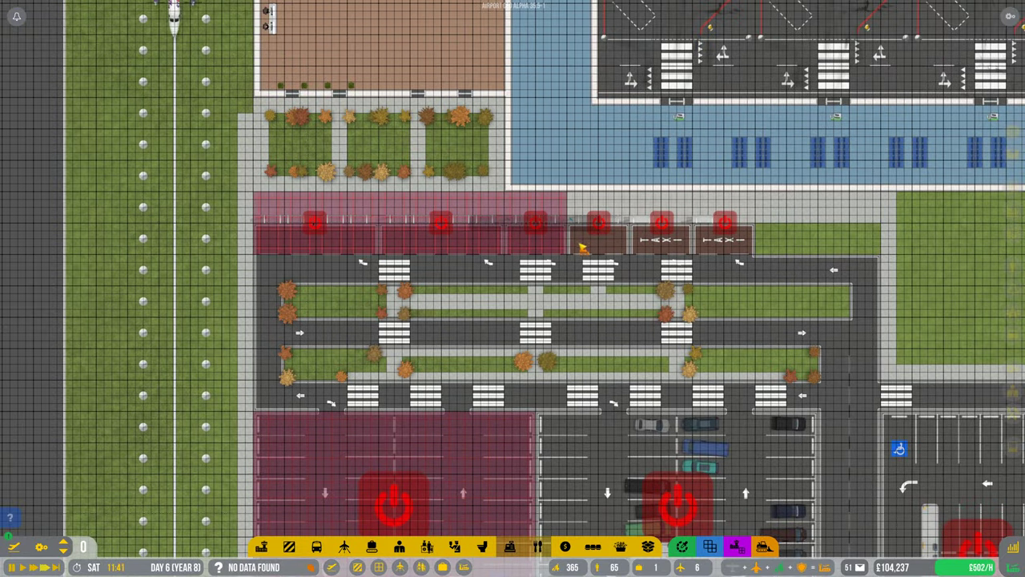
left_click_drag(581, 247, 726, 236)
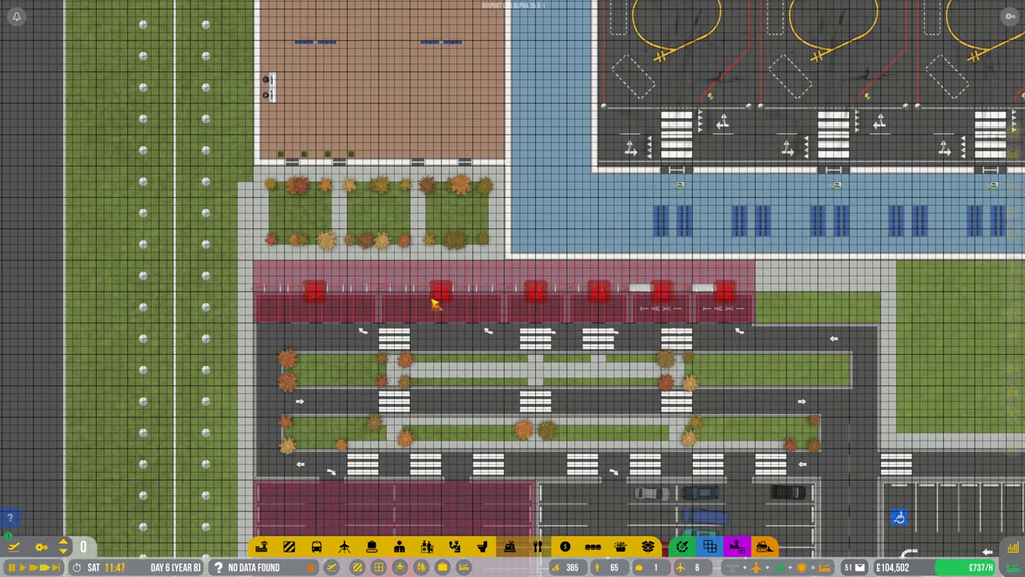
key("w")
mouse_move(264, 256)
left_mouse_down()
mouse_move(353, 340)
mouse_move(487, 365)
left_mouse_up()
Step: Mark the small building block north of the stands for demolition
key("w")
key("w")
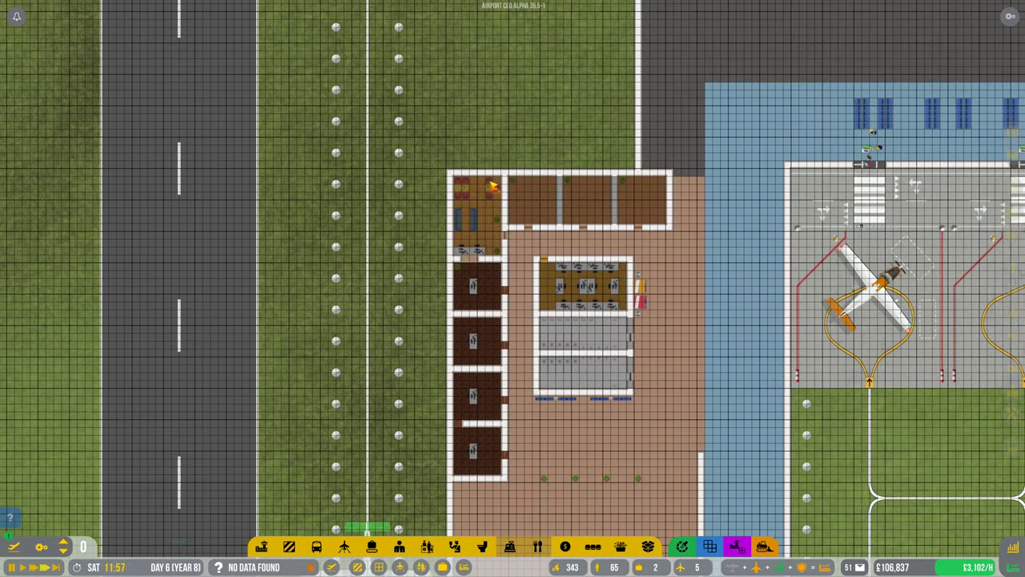
left_click_drag(463, 186, 675, 409)
key("s")
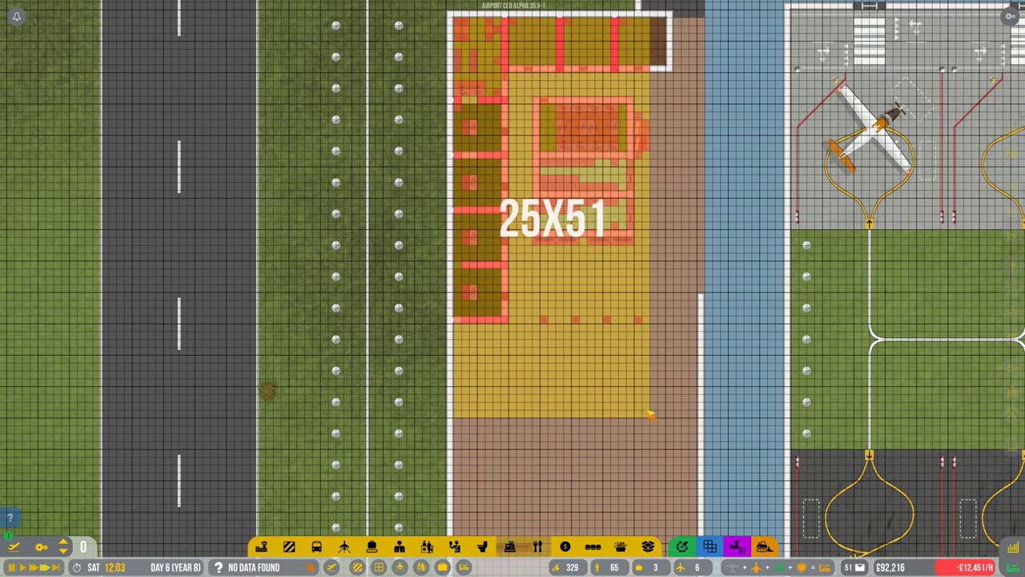
scroll(675, 408, "down", 3)
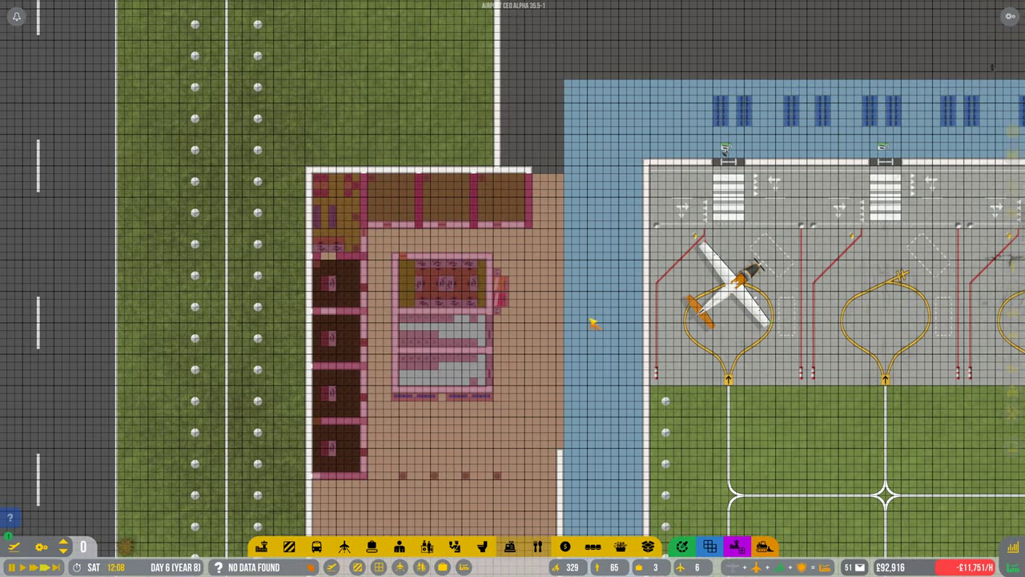
scroll(593, 320, "up", 2)
scroll(593, 320, "up", 2)
scroll(512, 289, "down", 3)
Step: Dismiss the demolition error and mark the boarding desk row for demolition
key("s")
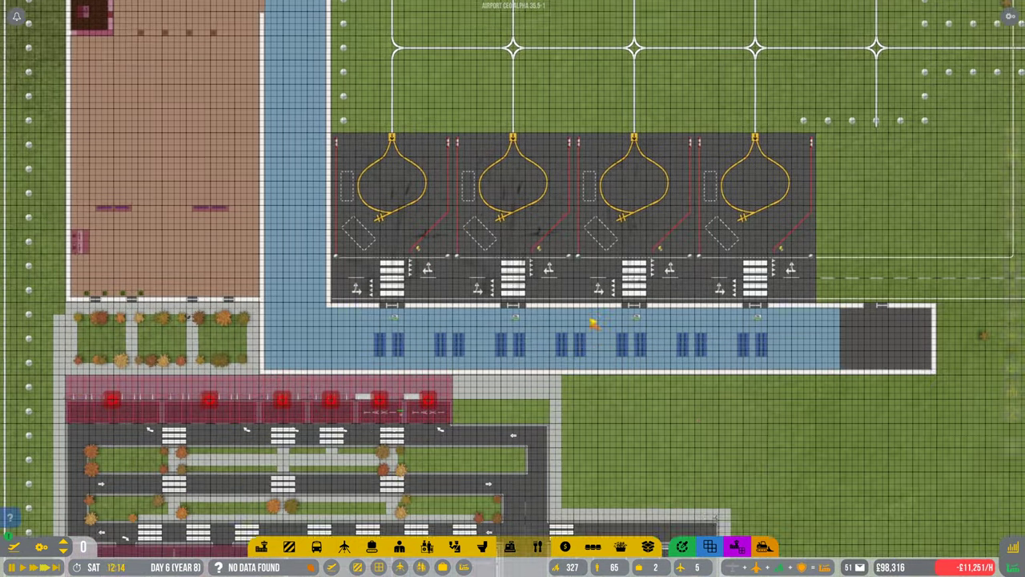
left_click_drag(403, 317, 791, 343)
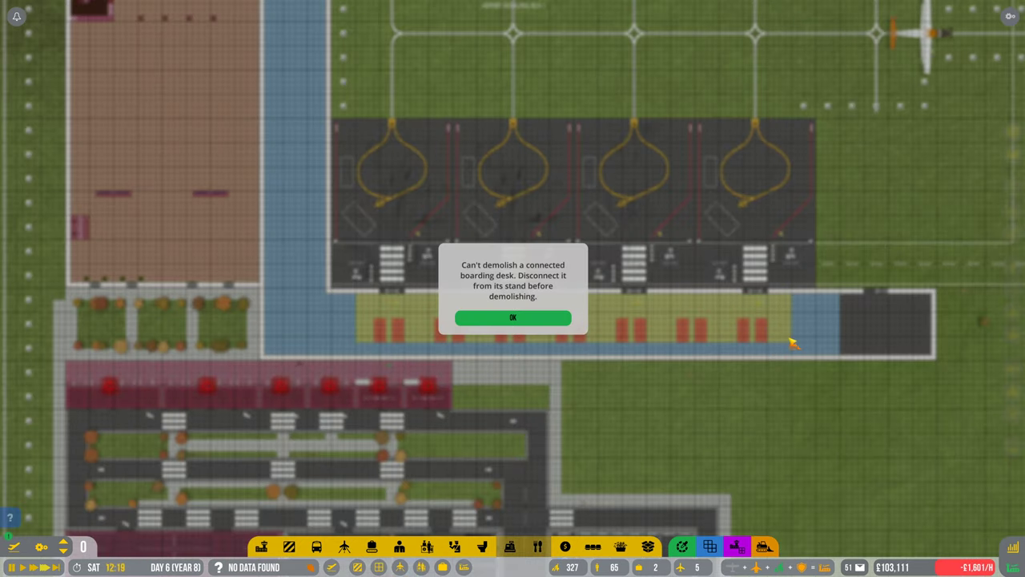
left_click(533, 319)
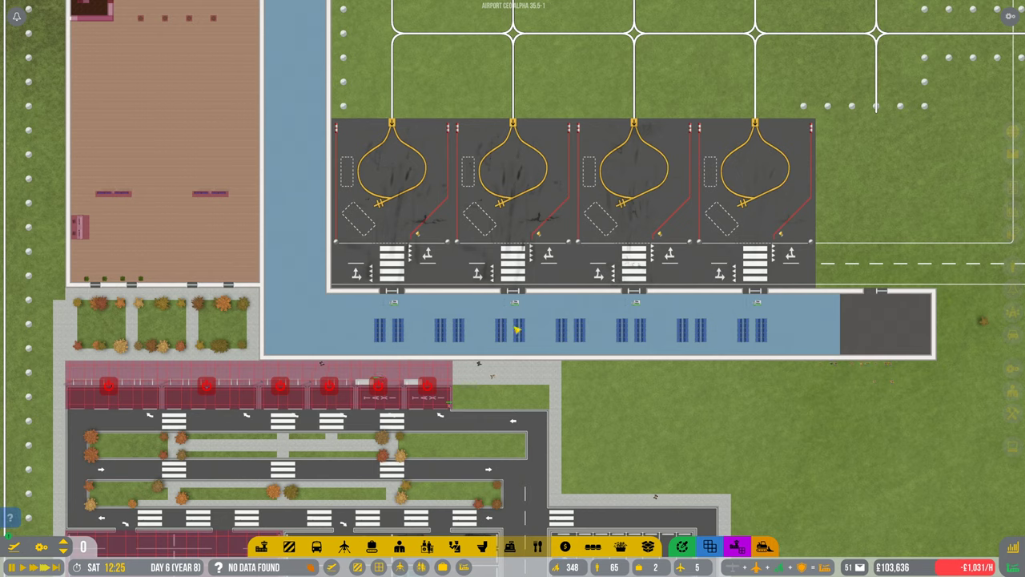
left_click(763, 547)
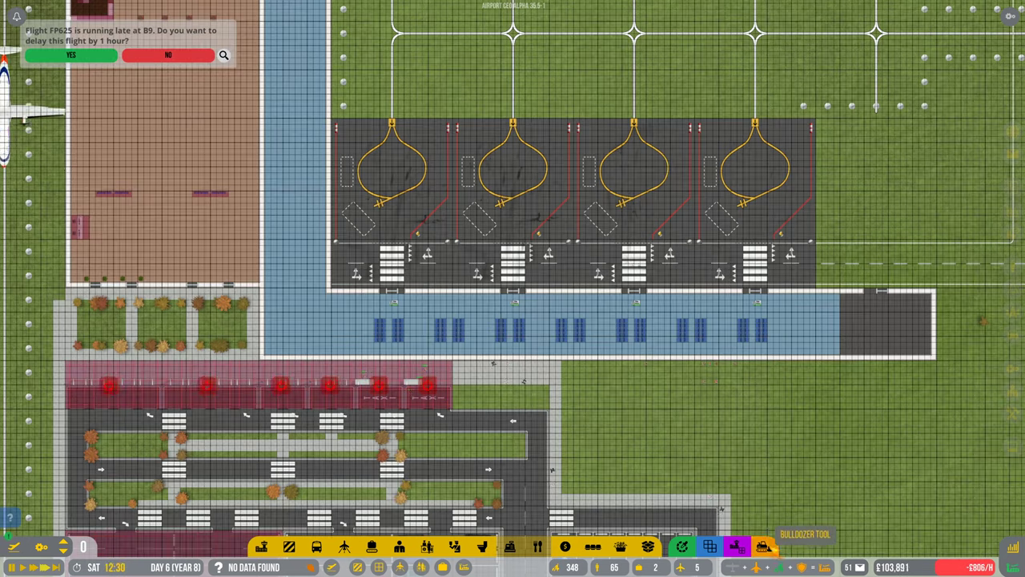
left_click_drag(373, 324, 786, 346)
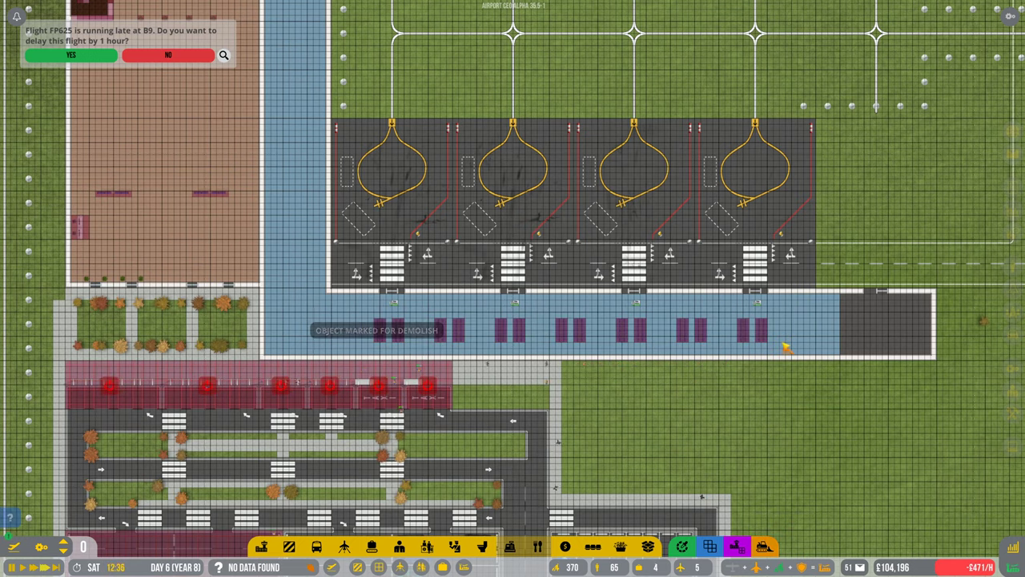
Step: Inspect the capacity and status of two parking lots
key("s")
key("s")
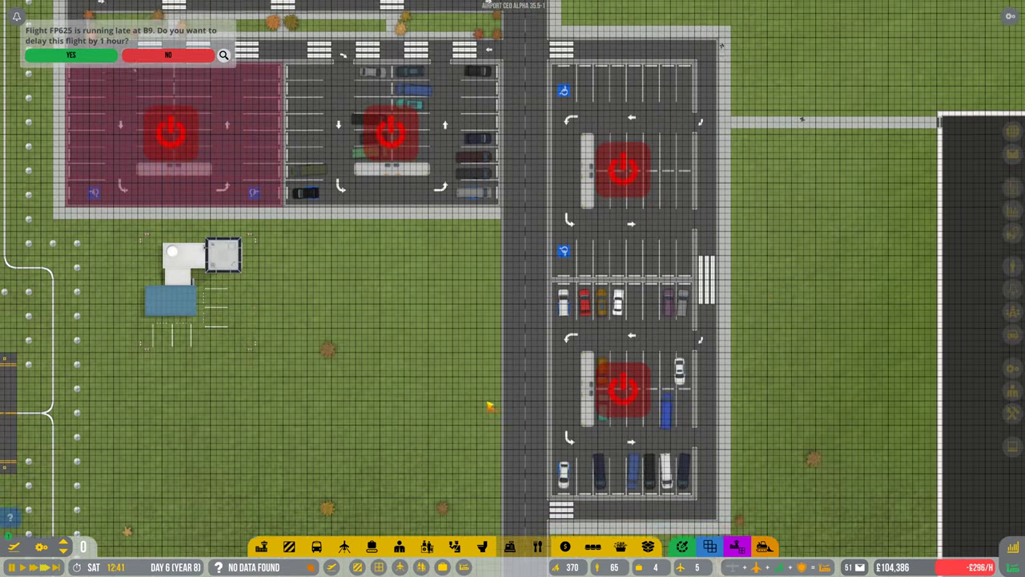
scroll(376, 279, "down", 3)
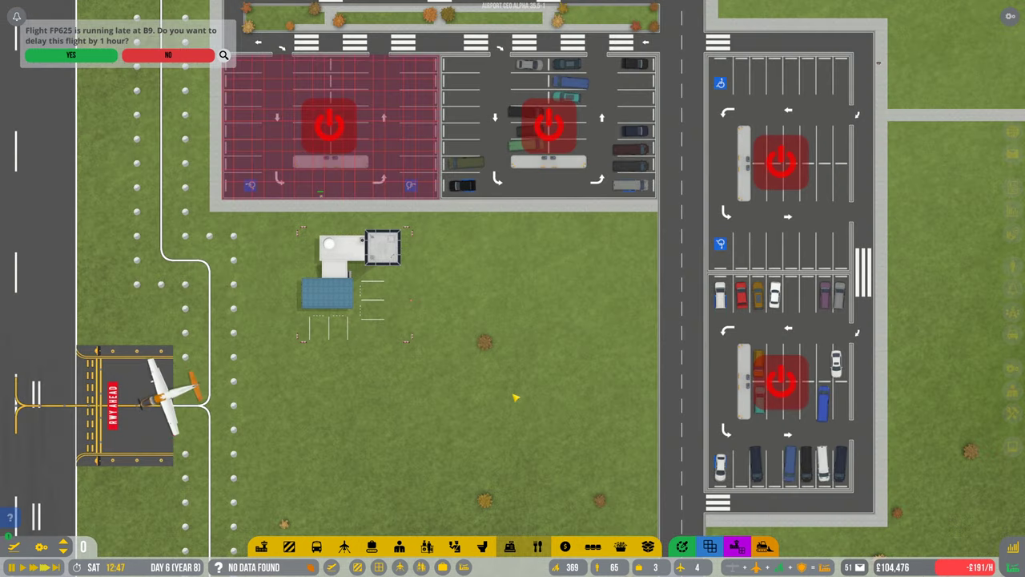
scroll(510, 303, "up", 3)
left_click(577, 276)
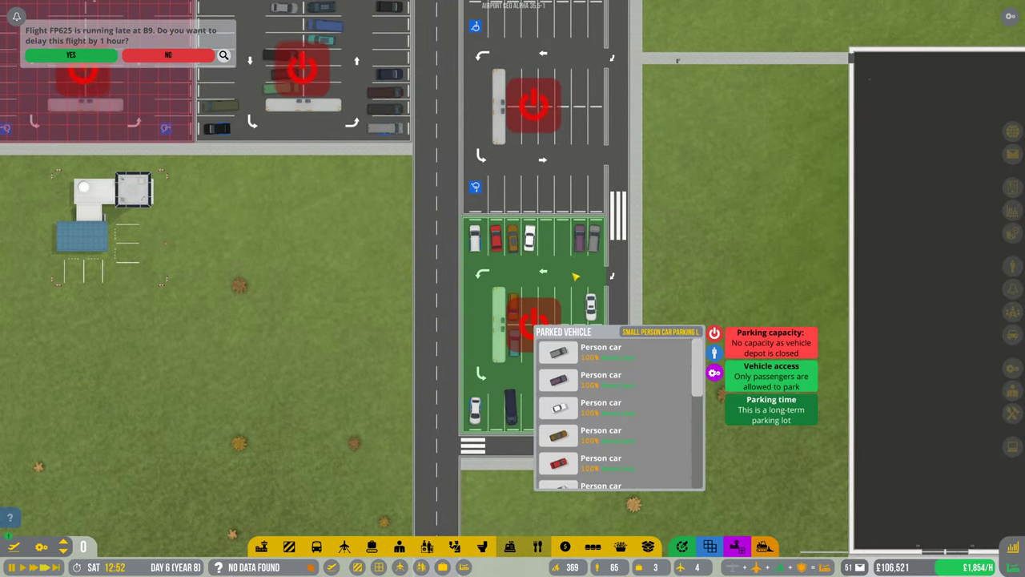
scroll(553, 319, "down", 3)
left_click(455, 208)
key("Escape")
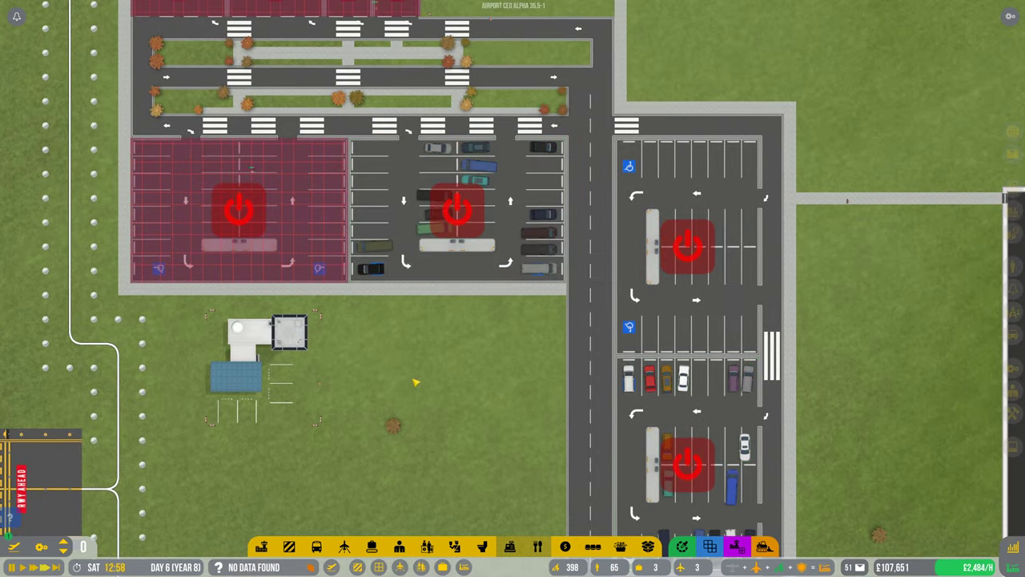
scroll(455, 375, "up", 3)
scroll(462, 339, "down", 3)
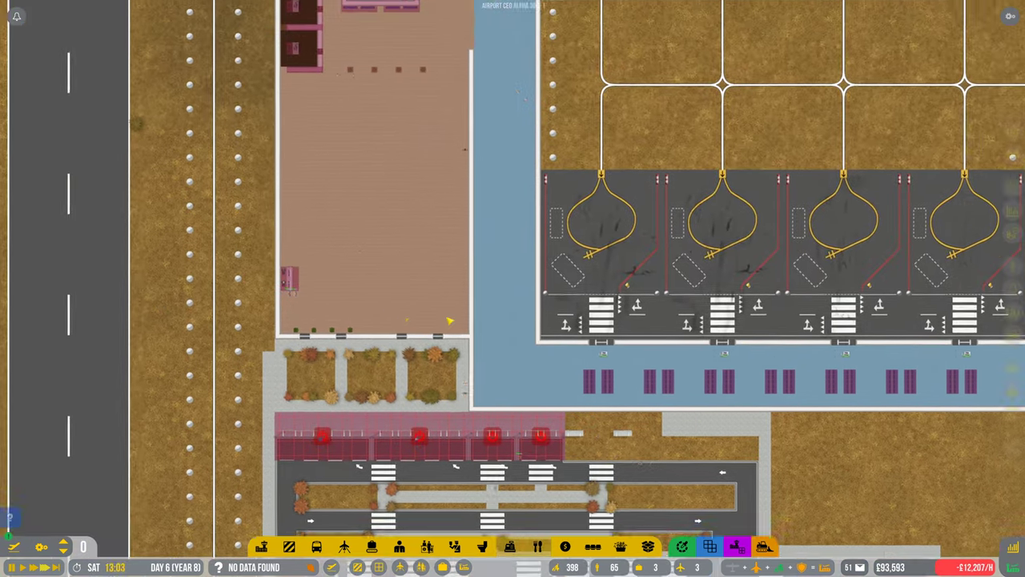
Step: Open the top-left remote stand's info panel, showing stand 21 lacks a taxiway path
left_click_drag(481, 321, 400, 400)
scroll(451, 320, "up", 3)
scroll(451, 320, "down", 3)
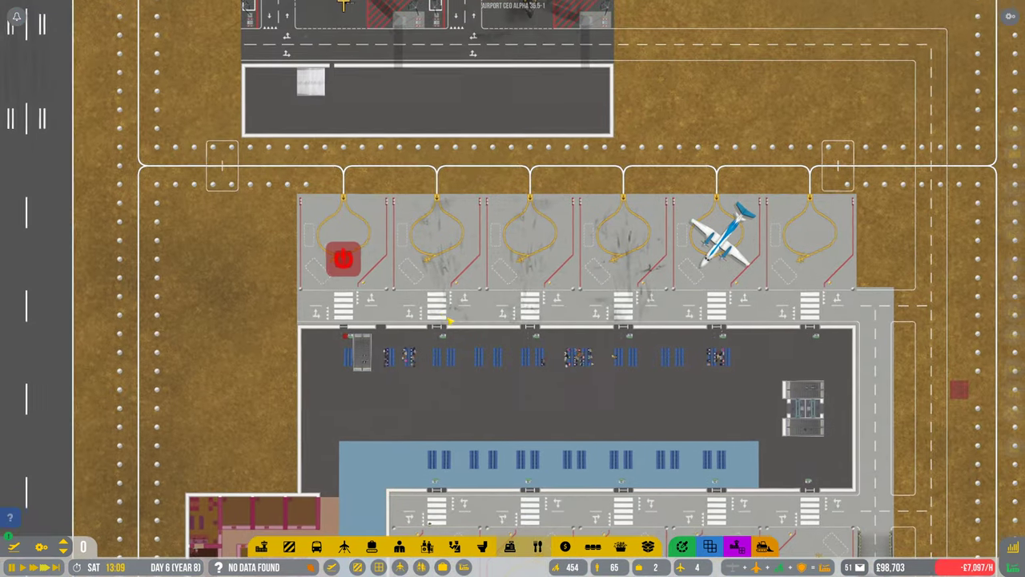
scroll(498, 277, "up", 2)
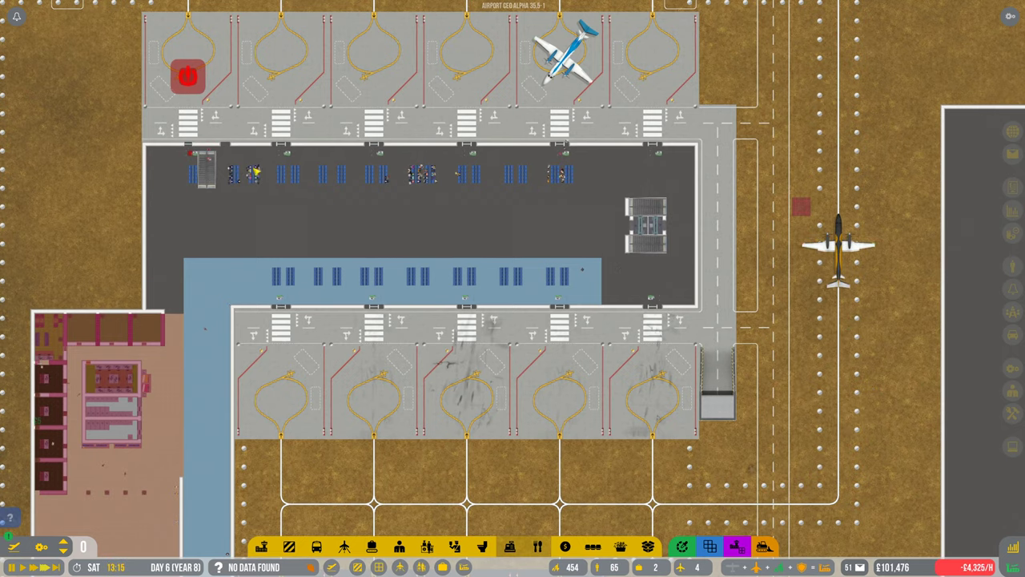
left_click(188, 60)
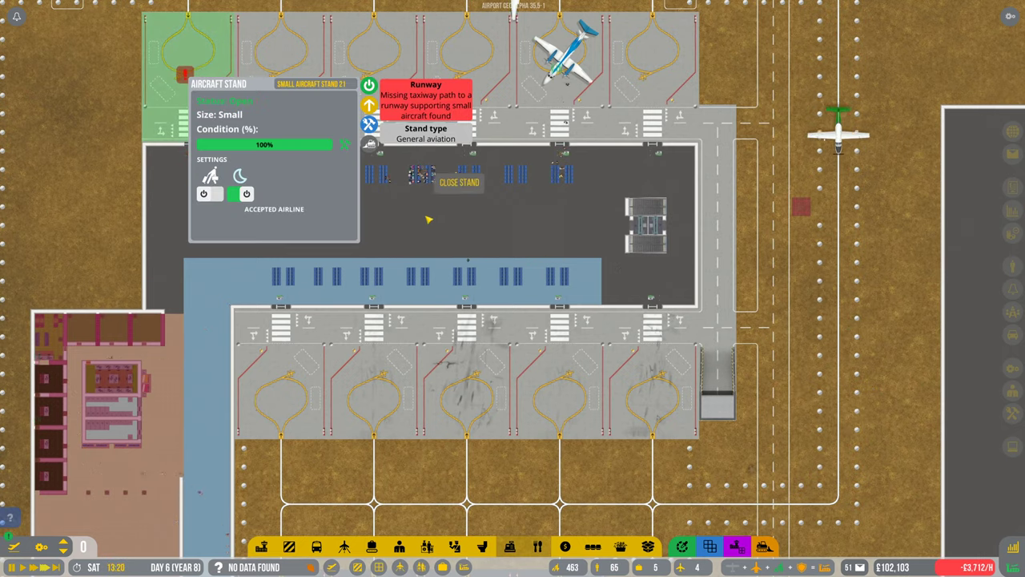
scroll(419, 205, "down", 2)
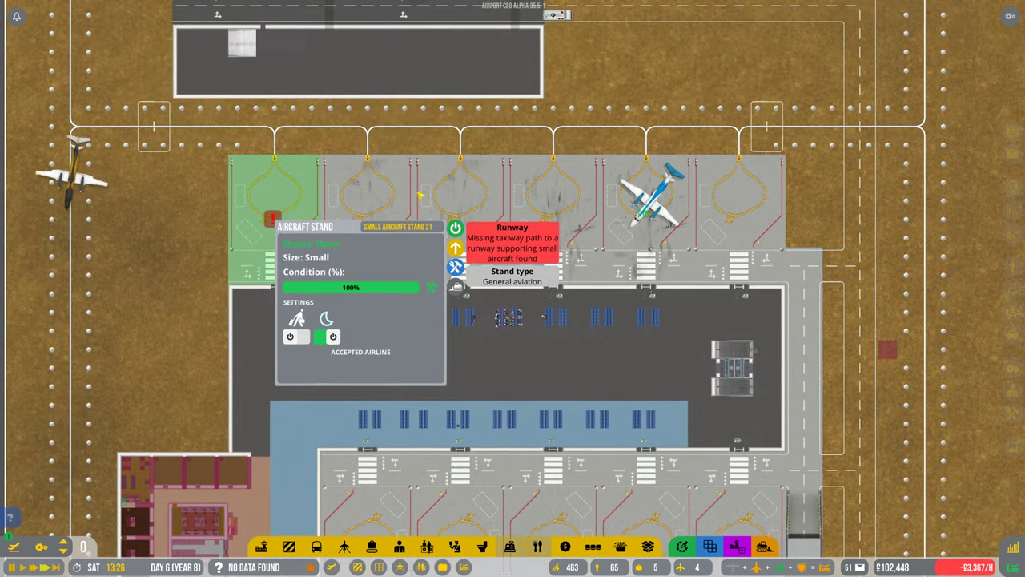
left_click(387, 548)
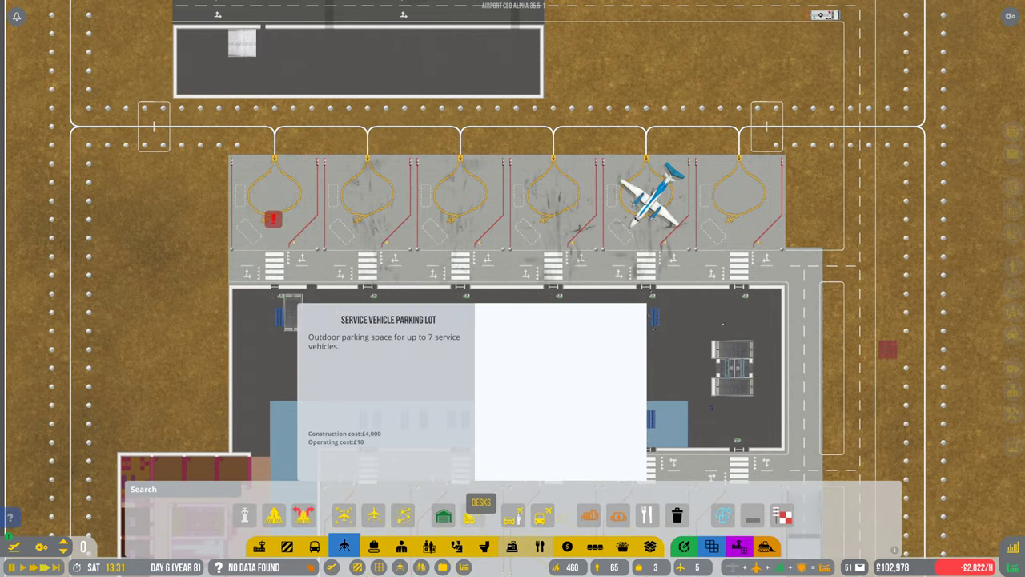
left_click(403, 516)
scroll(272, 187, "down", 1)
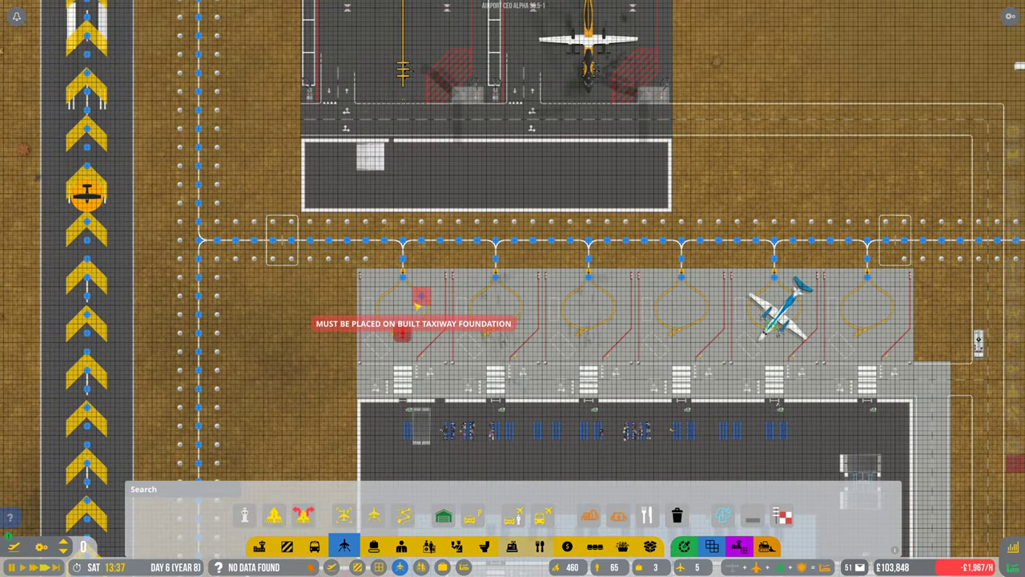
scroll(320, 200, "up", 3)
left_click(376, 160)
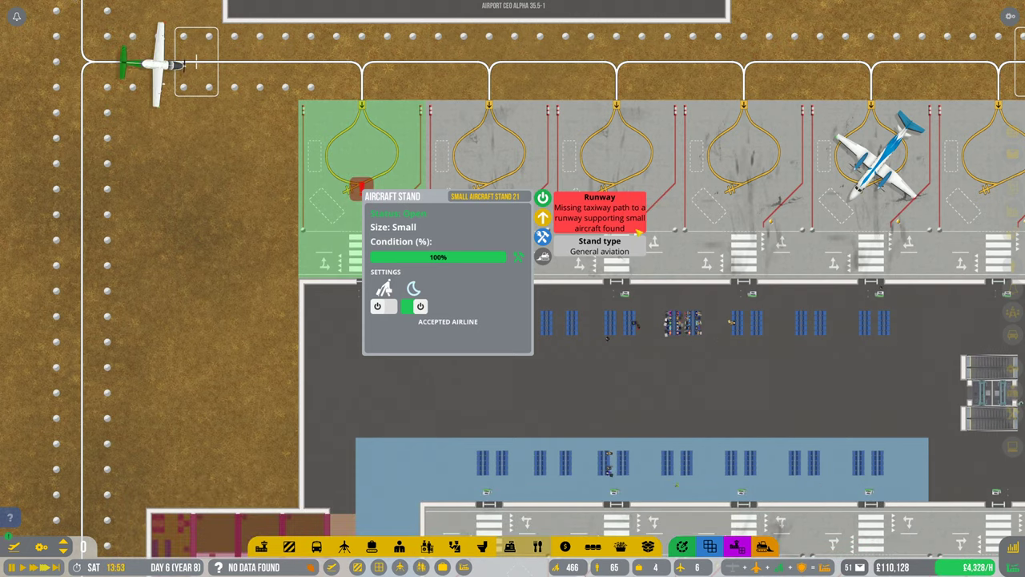
scroll(637, 232, "down", 5)
left_click(400, 312)
scroll(401, 313, "down", 5)
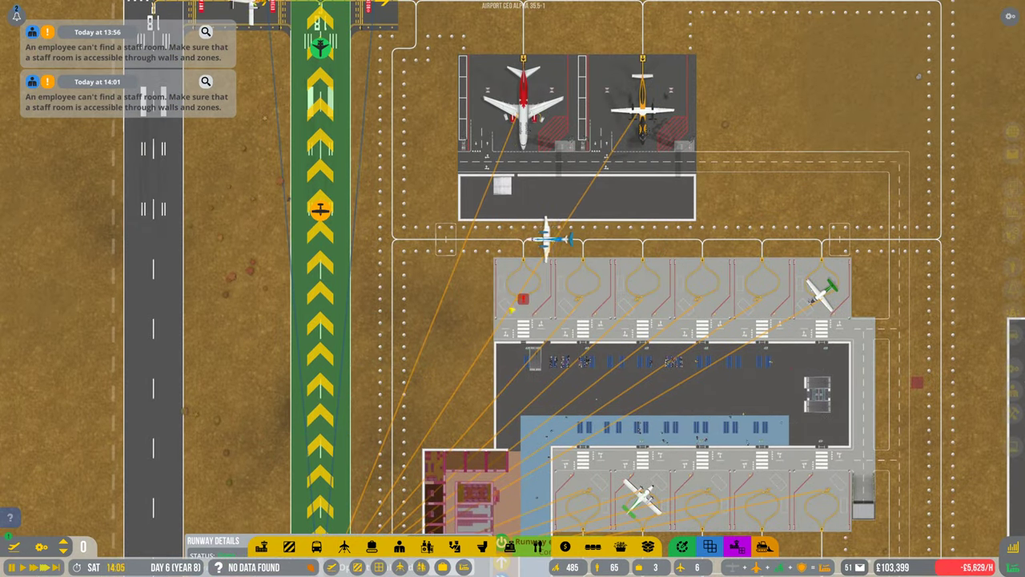
left_click(517, 309)
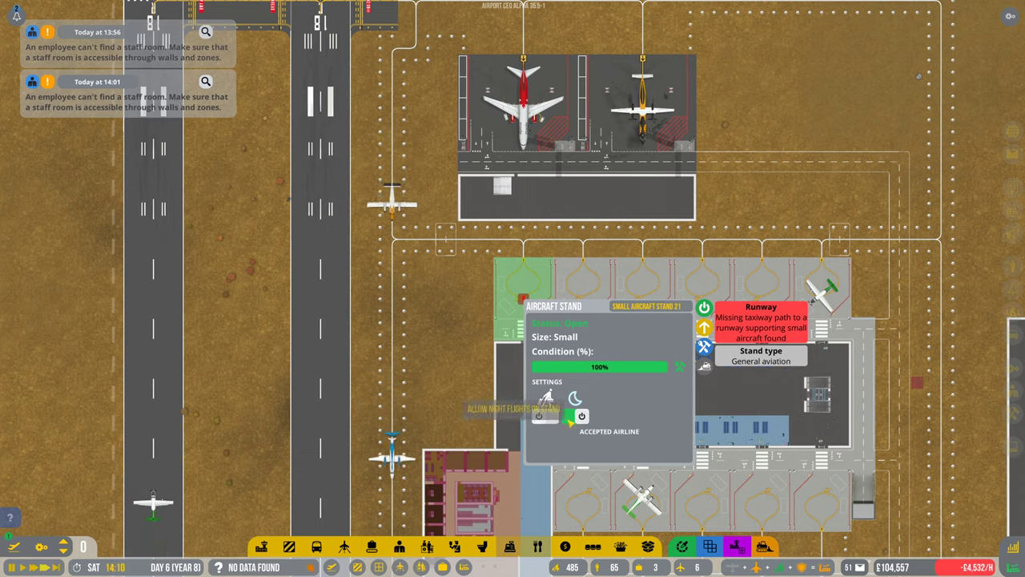
scroll(472, 264, "up", 3)
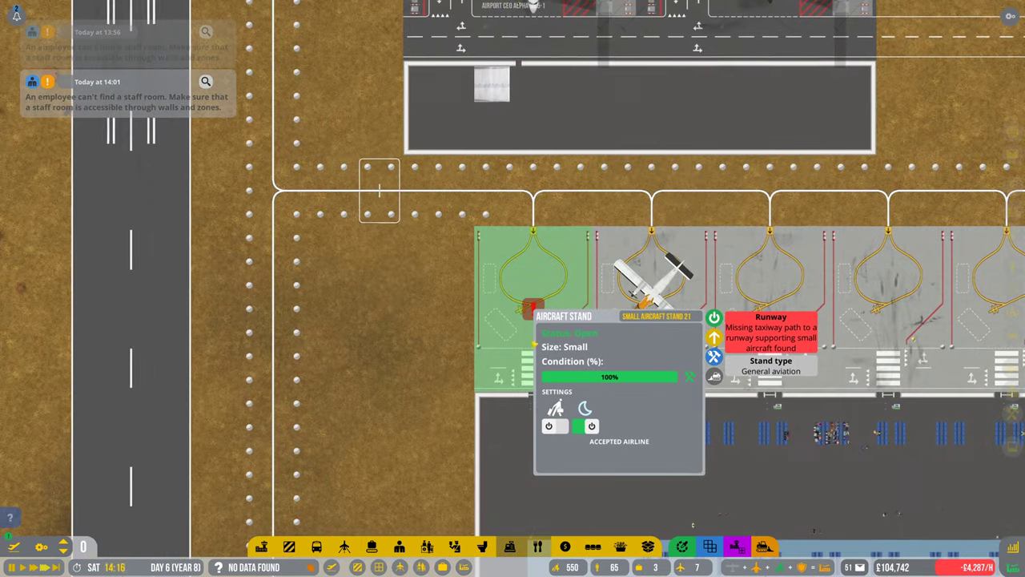
scroll(472, 265, "up", 5)
Step: Close stand 21's details and pick the Taxiway Path tool by its taxiway junction
left_click(289, 137)
scroll(289, 136, "down", 3)
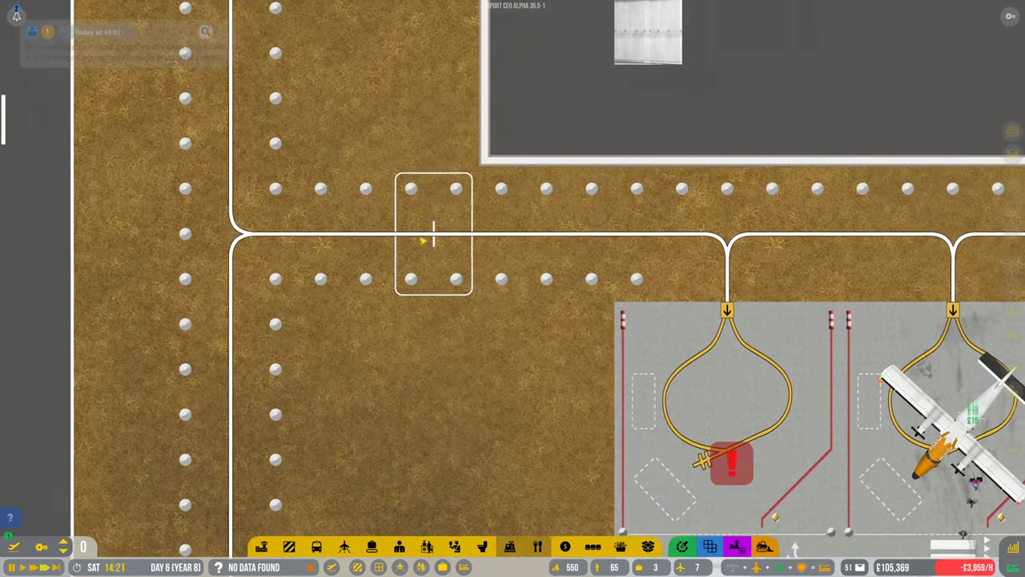
scroll(288, 137, "up", 3)
key("w")
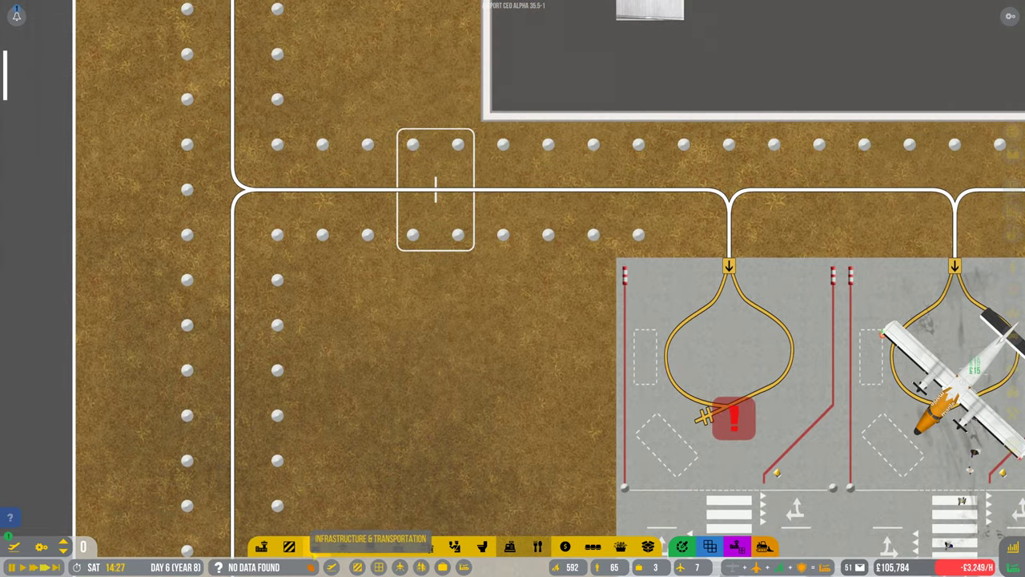
left_click(344, 547)
left_click(344, 515)
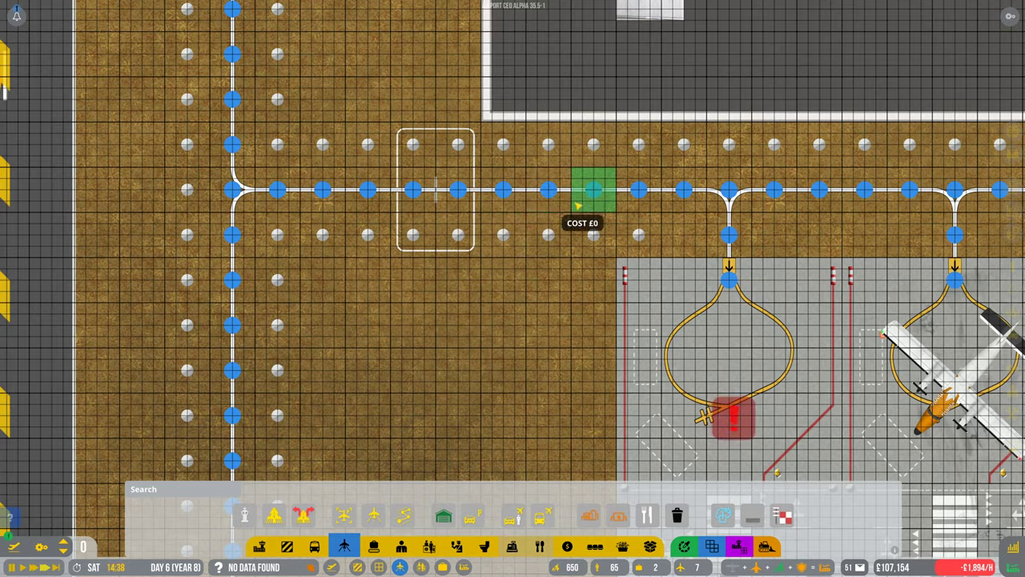
scroll(579, 207, "down", 3)
scroll(579, 206, "up", 3)
scroll(721, 210, "down", 2)
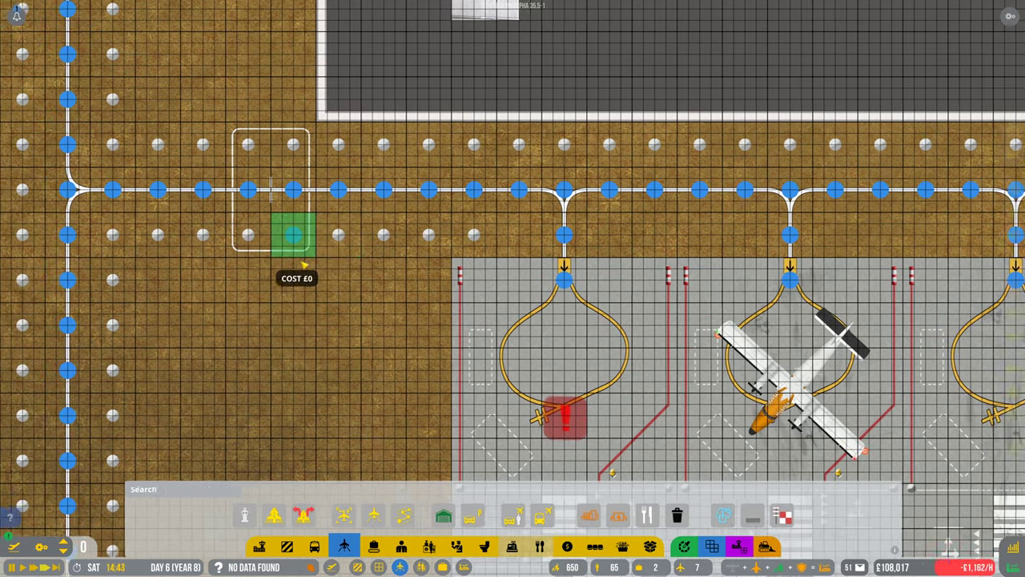
scroll(721, 210, "down", 3)
scroll(561, 240, "down", 3)
scroll(390, 270, "down", 4)
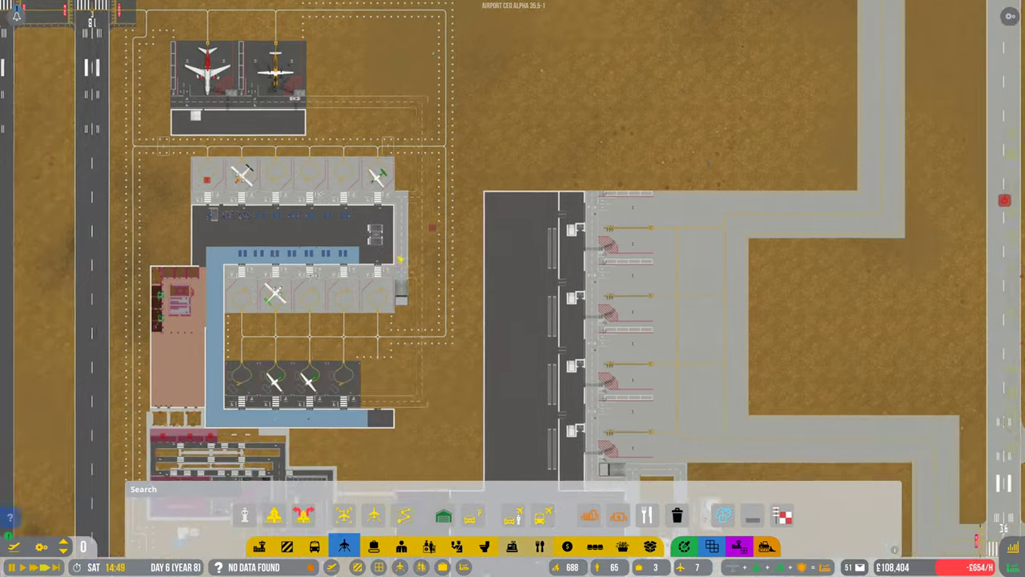
scroll(402, 250, "up", 4)
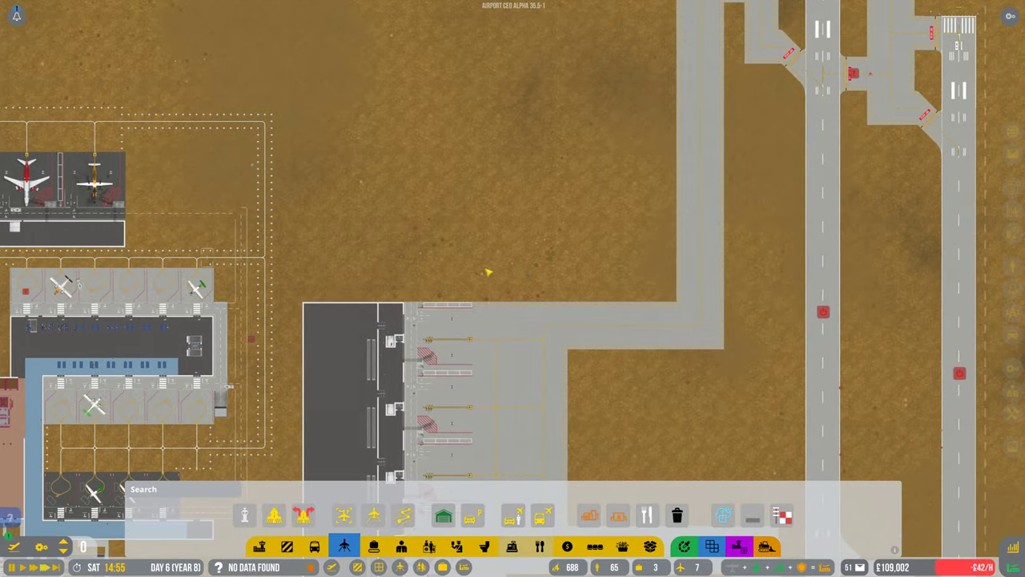
left_click_drag(403, 250, 274, 290)
left_click_drag(461, 249, 460, 294)
left_click(373, 517)
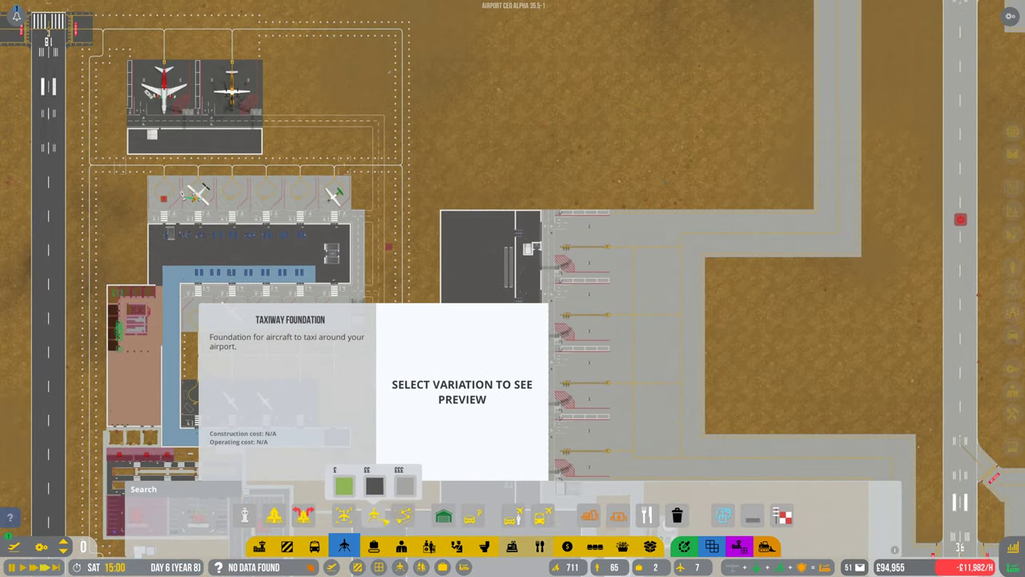
left_click(403, 487)
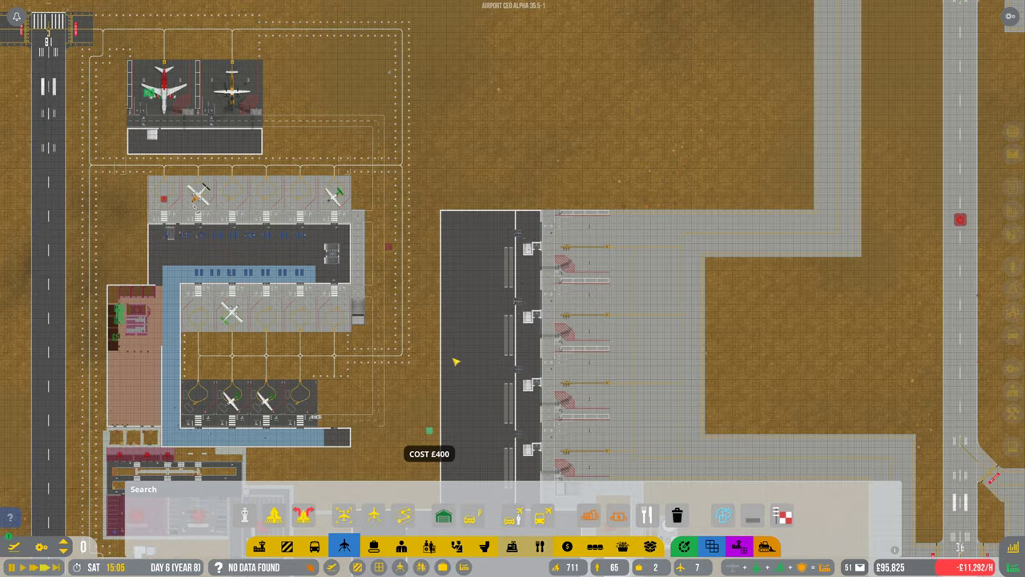
scroll(456, 241, "up", 3)
scroll(355, 237, "up", 2)
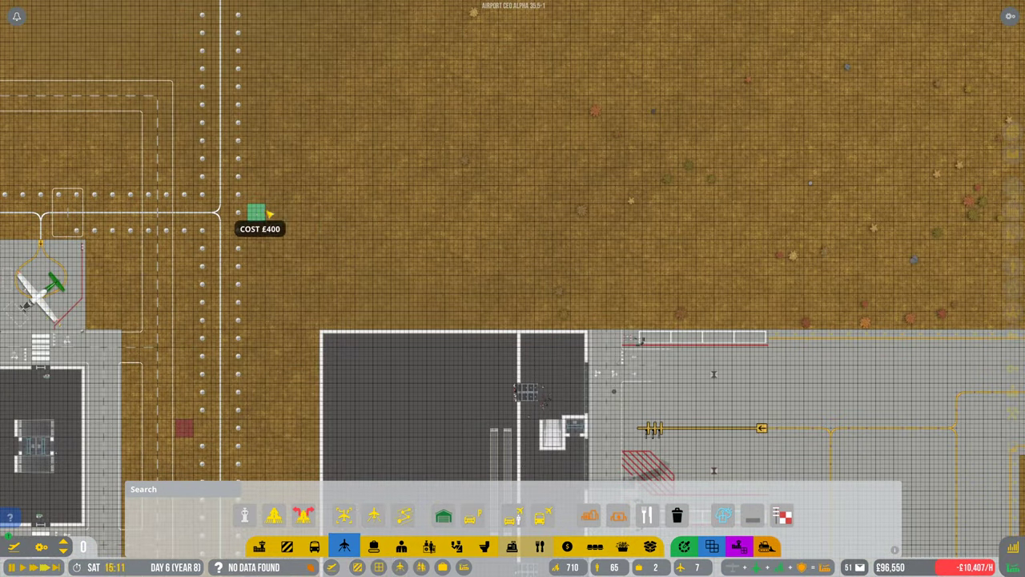
scroll(745, 232, "down", 3)
scroll(561, 232, "down", 3)
scroll(398, 264, "down", 2)
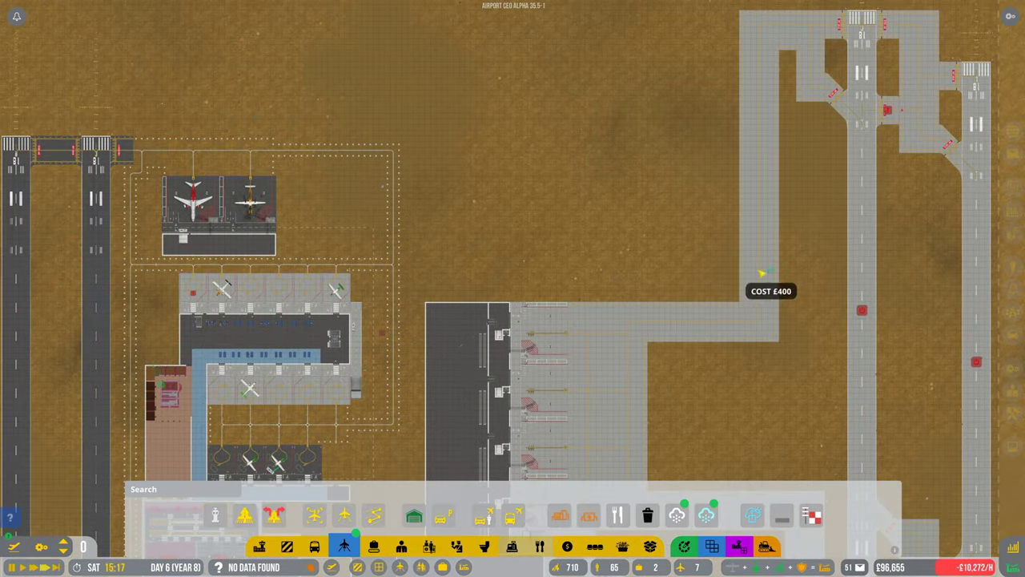
scroll(633, 233, "down", 2)
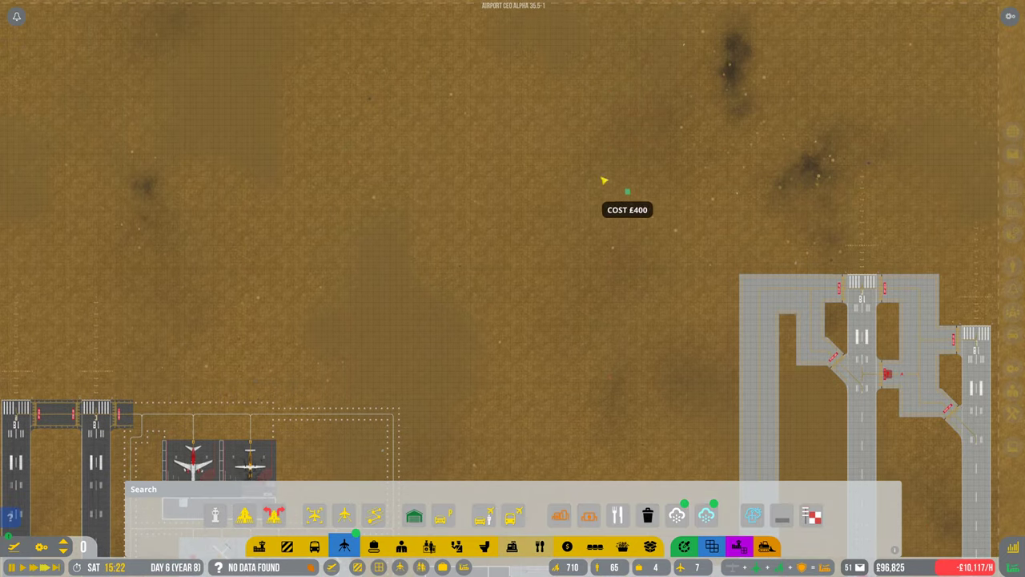
mouse_move(633, 192)
left_mouse_down()
mouse_move(112, 264)
mouse_move(516, 400)
left_mouse_up()
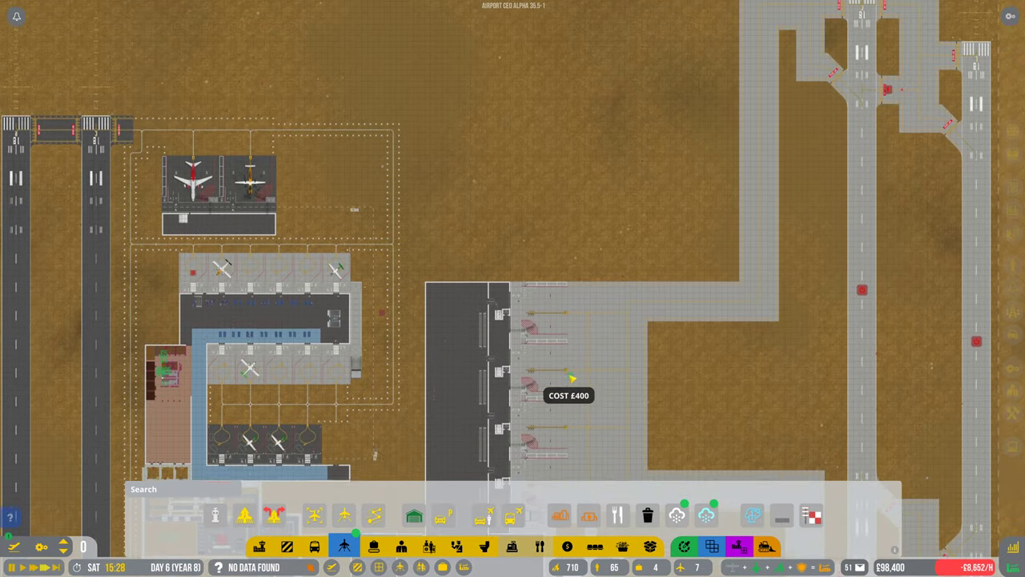
left_click_drag(517, 273, 571, 376)
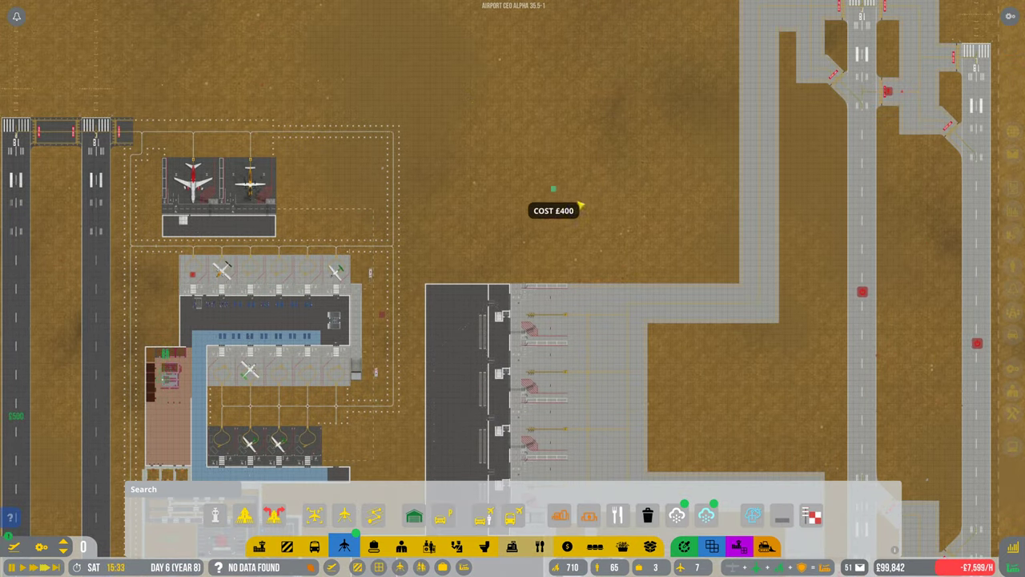
mouse_move(640, 232)
left_mouse_down()
mouse_move(609, 217)
mouse_move(633, 80)
mouse_move(633, 336)
mouse_move(675, 61)
left_mouse_up()
key("s")
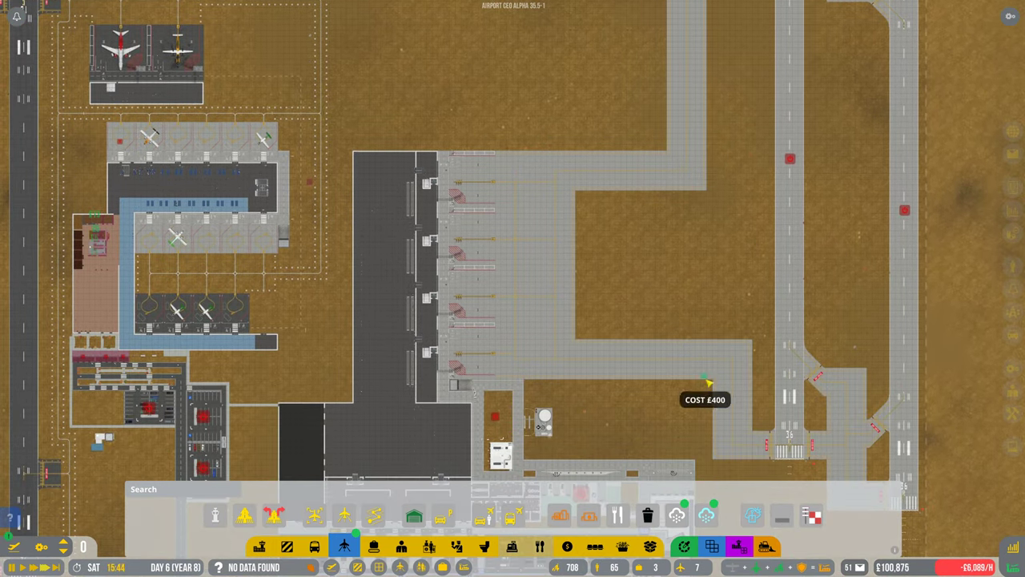
mouse_move(708, 383)
left_mouse_down()
mouse_move(541, 286)
mouse_move(530, 371)
left_mouse_up()
key("w")
scroll(542, 286, "up", 4)
scroll(510, 154, "down", 3)
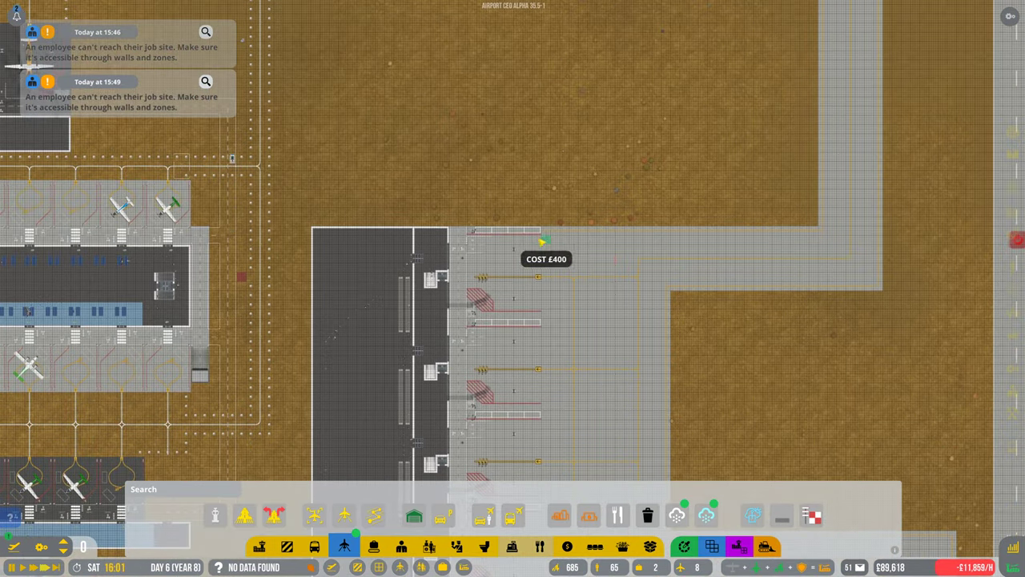
scroll(513, 185, "down", 3)
left_click_drag(513, 184, 522, 265)
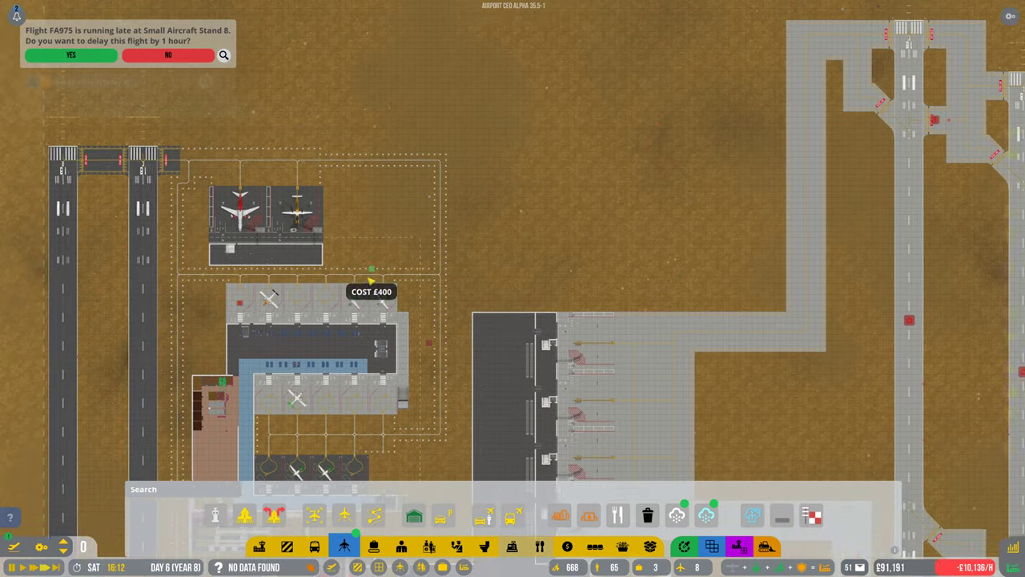
left_click_drag(372, 116, 510, 110)
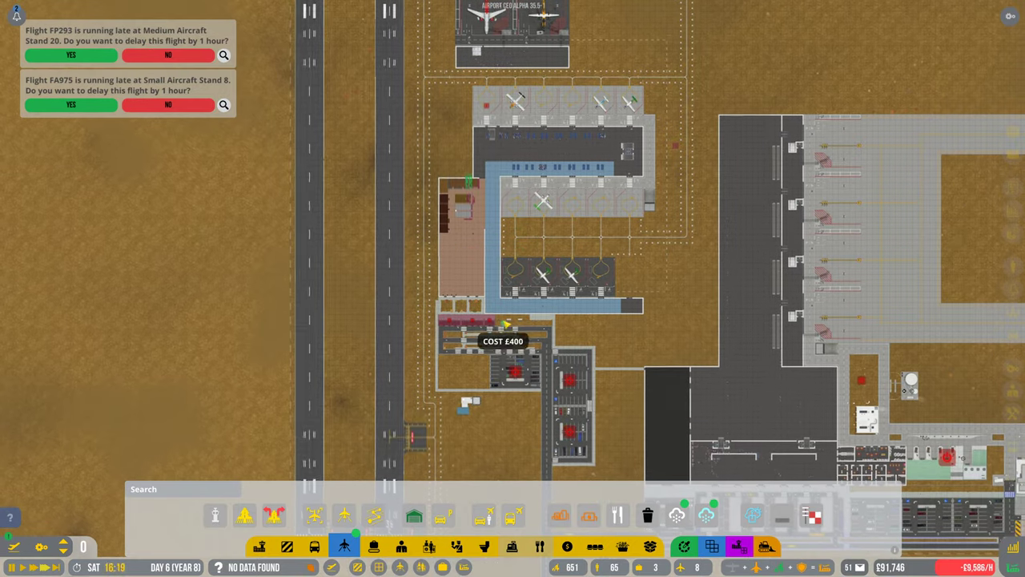
left_click_drag(506, 327, 612, 240)
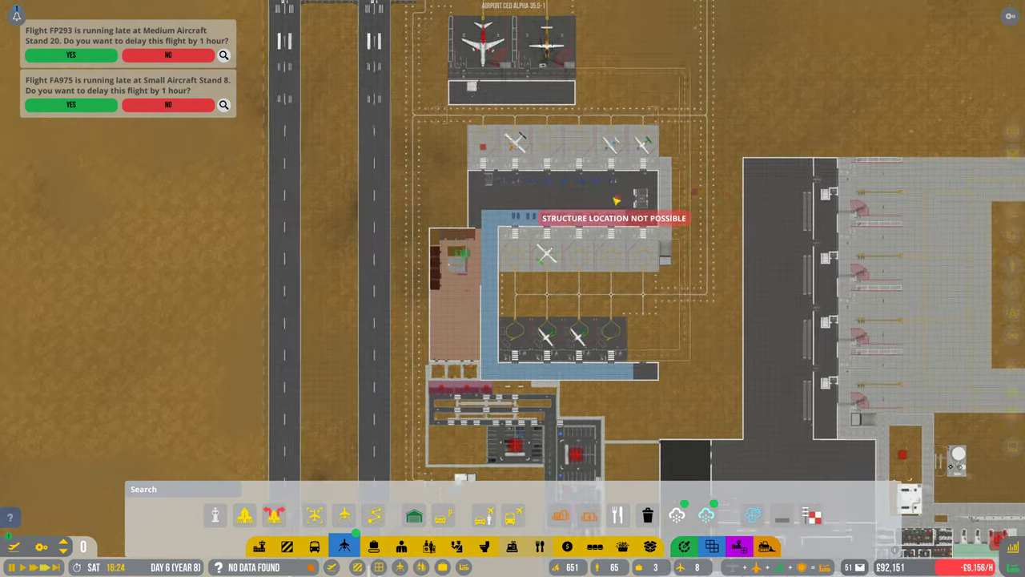
scroll(561, 225, "up", 5)
left_click_drag(513, 200, 497, 257)
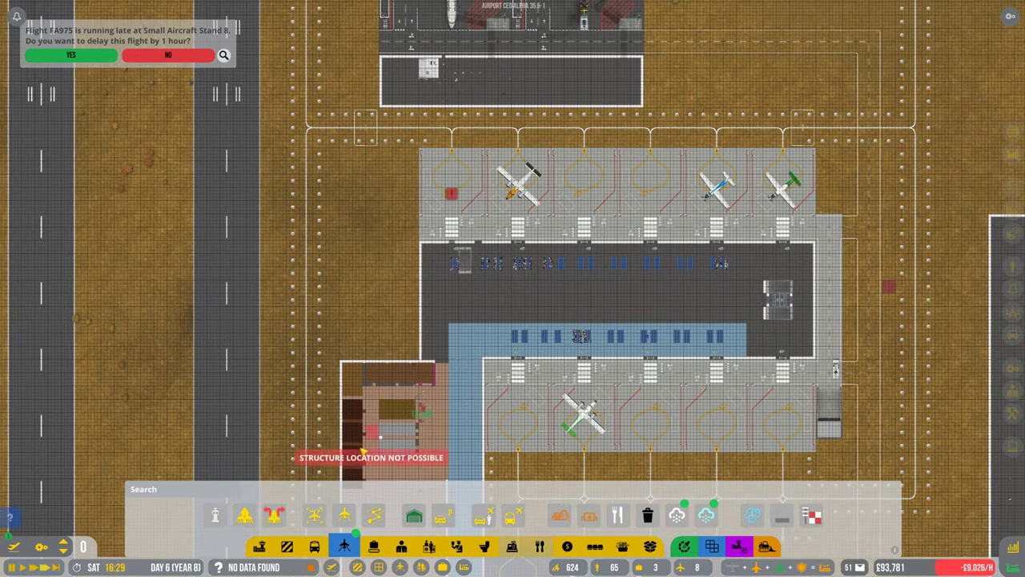
key("s")
scroll(385, 370, "down", 3)
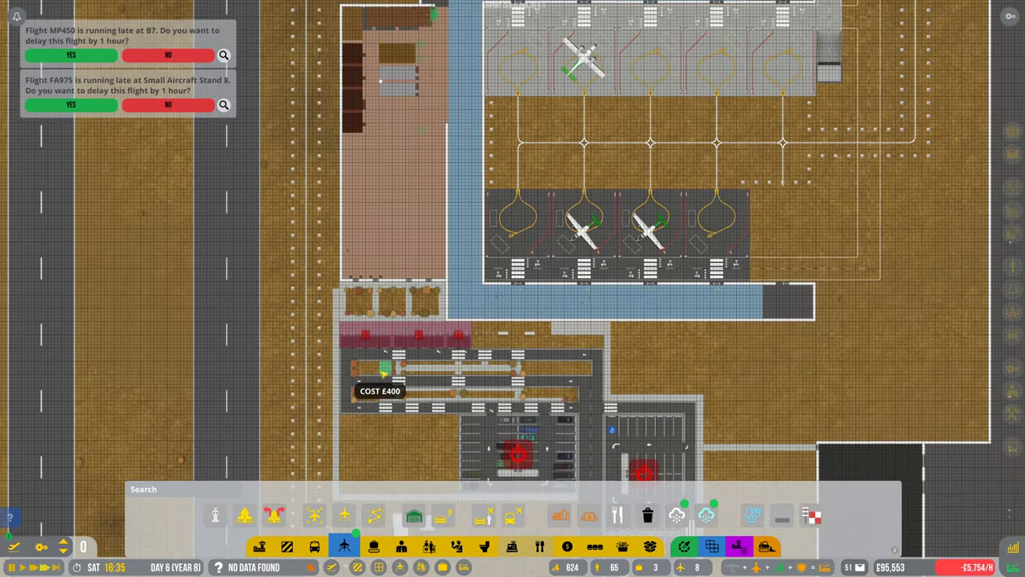
left_click_drag(385, 321, 448, 369)
scroll(512, 289, "up", 2)
left_click_drag(561, 241, 545, 272)
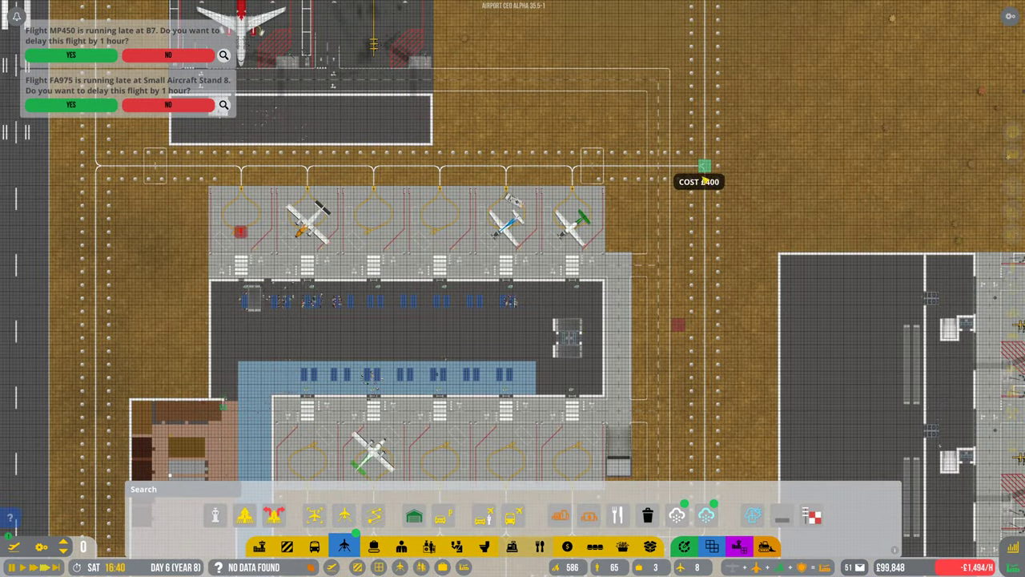
left_click_drag(705, 167, 561, 281)
scroll(512, 288, "up", 2)
left_click_drag(481, 240, 377, 104)
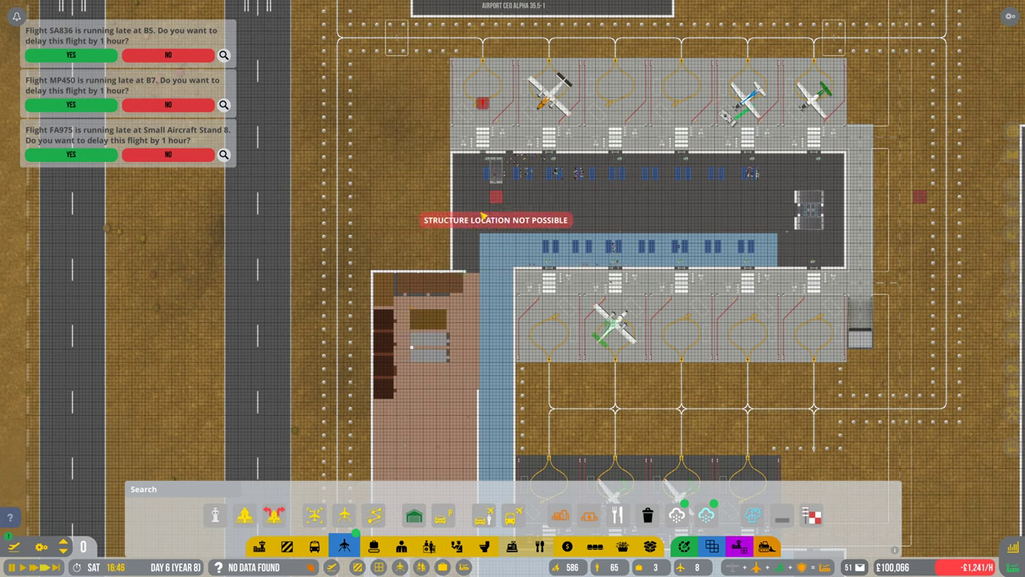
scroll(484, 215, "down", 4)
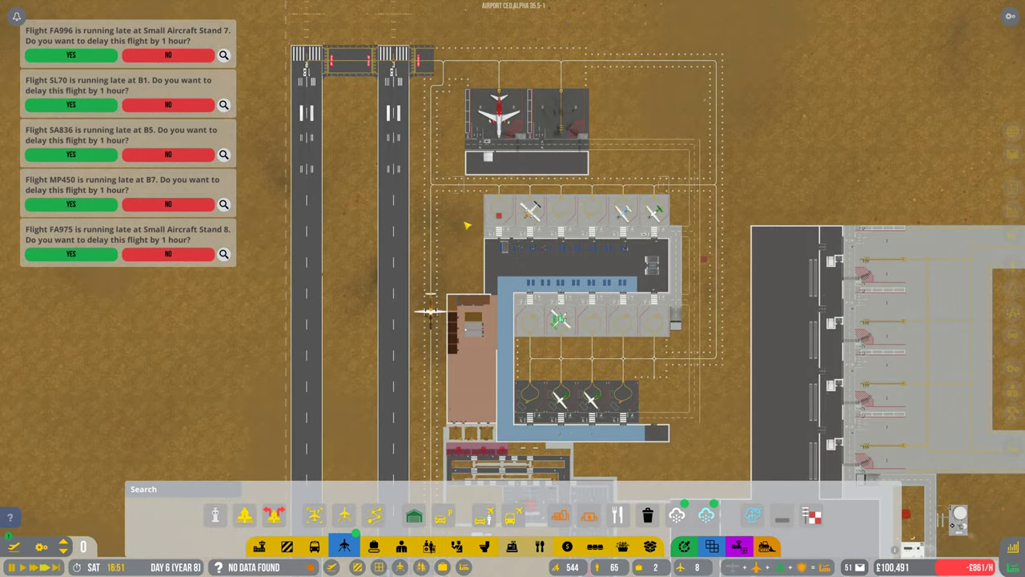
left_click_drag(523, 400, 513, 160)
left_click_drag(513, 400, 480, 201)
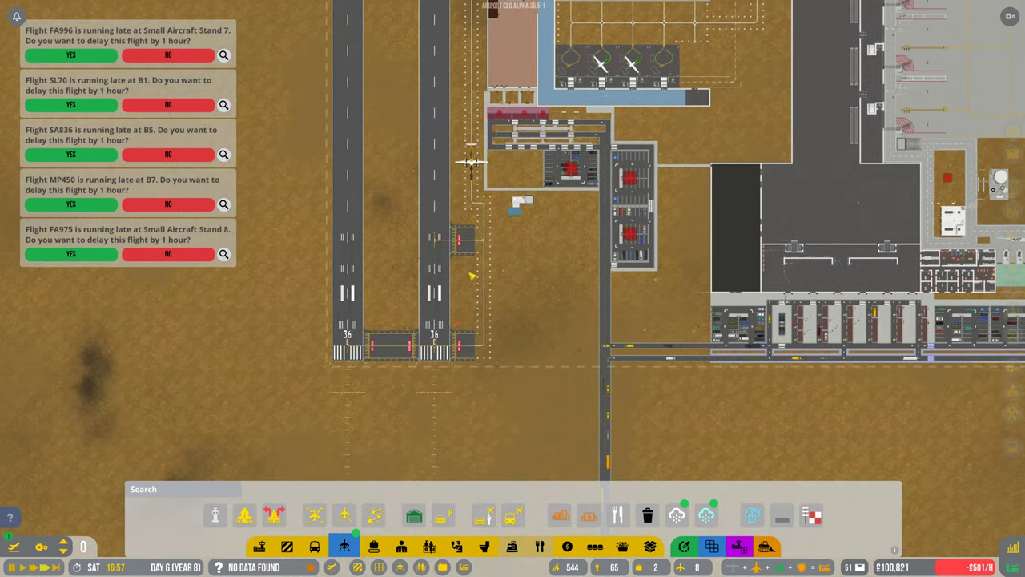
scroll(480, 273, "up", 5)
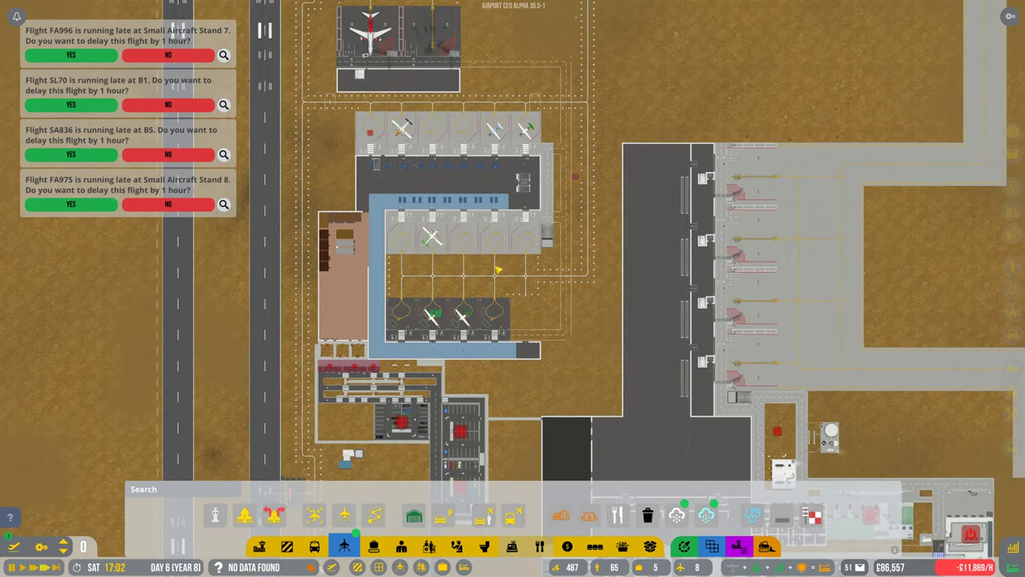
scroll(497, 270, "up", 2)
left_click_drag(496, 320, 497, 200)
mouse_move(400, 241)
left_mouse_down()
mouse_move(388, 144)
mouse_move(400, 280)
left_mouse_up()
scroll(389, 200, "down", 2)
left_click_drag(401, 200, 421, 309)
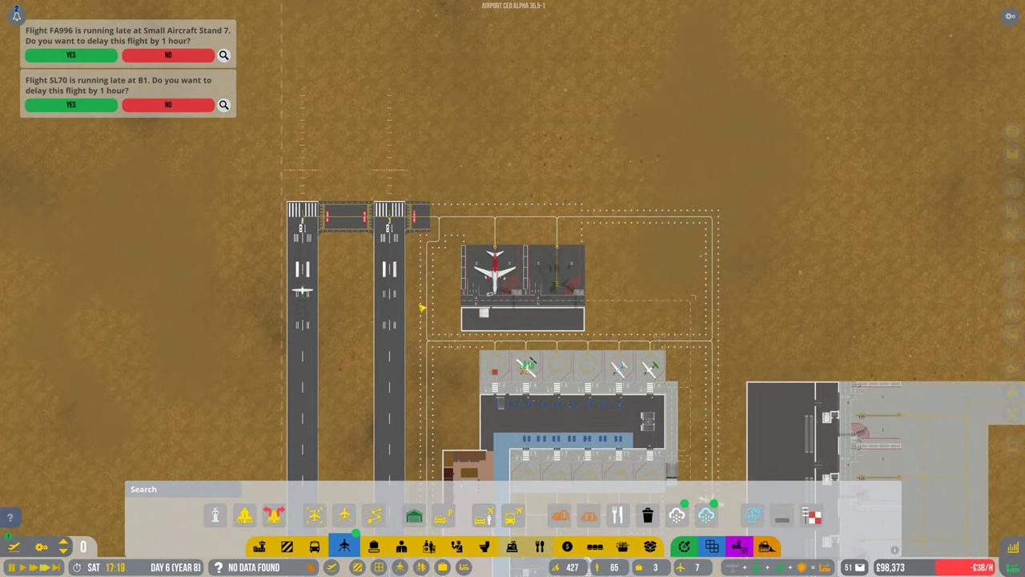
mouse_move(420, 308)
left_mouse_down()
mouse_move(437, 241)
mouse_move(452, 224)
left_mouse_up()
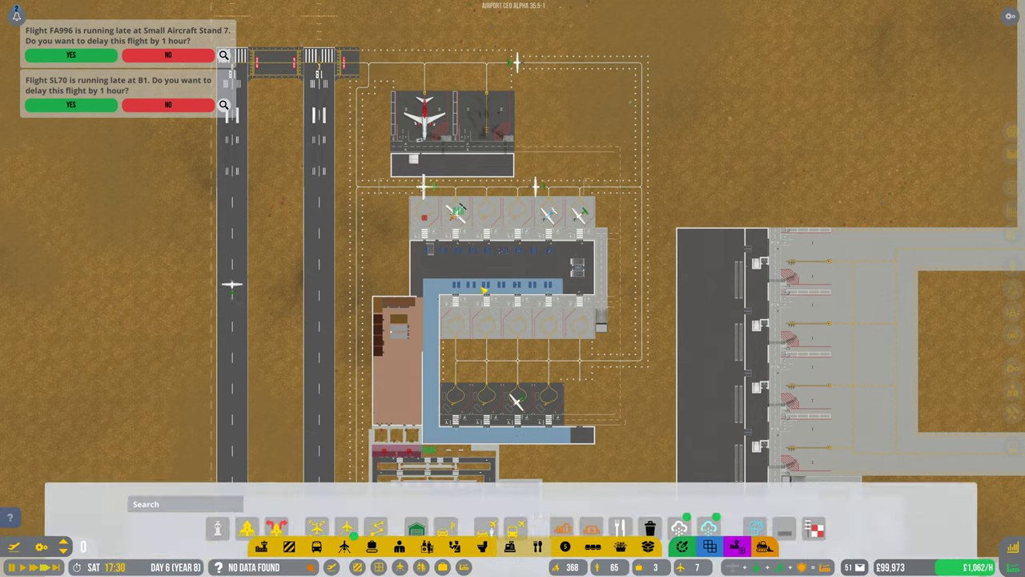
Step: Check Sunday's flights in the planner, then answer NO to both late-flight delay prompts
key("f")
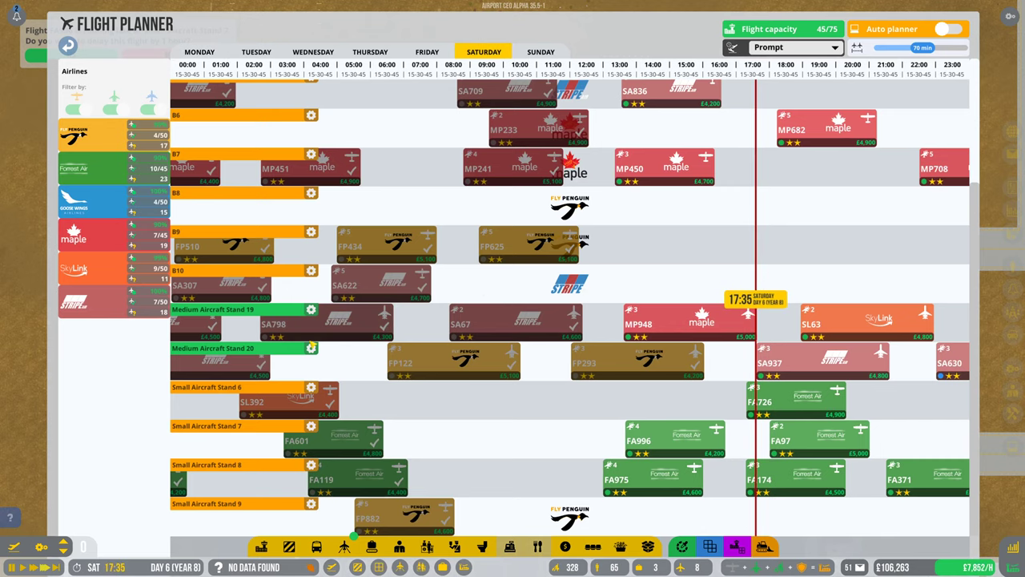
left_click(542, 56)
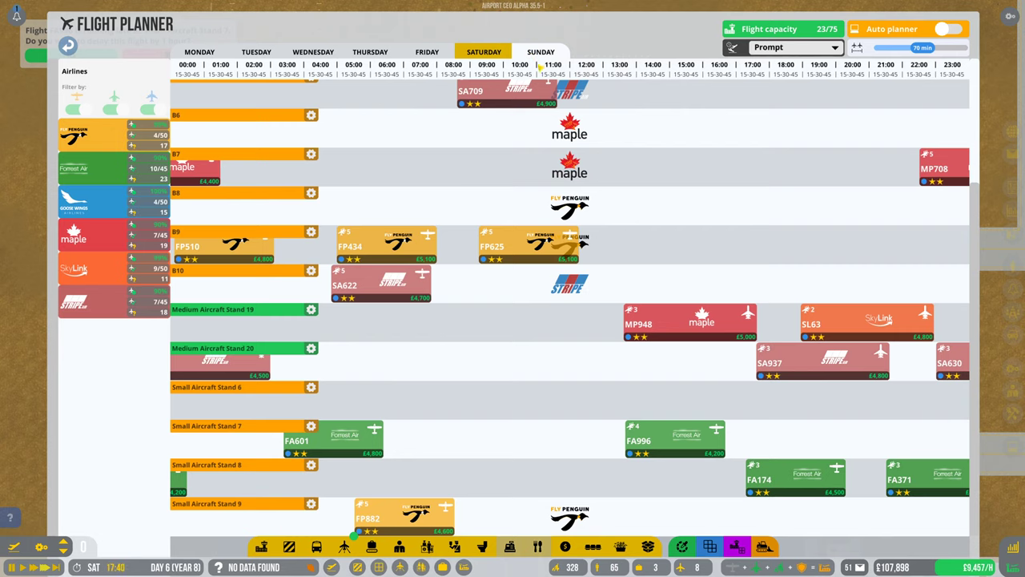
left_click(201, 52)
key("Escape")
key("d")
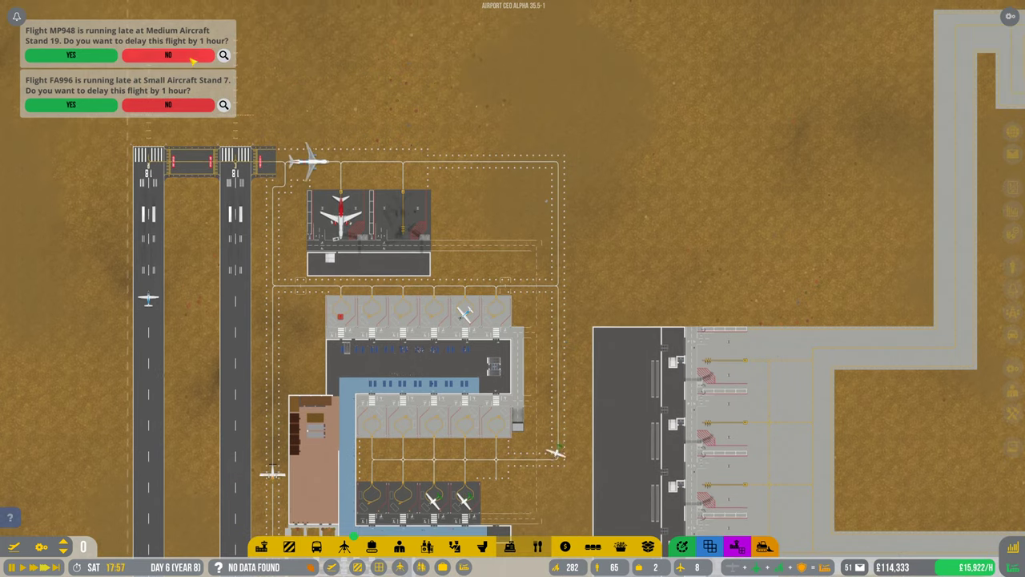
left_click(71, 104)
left_click(70, 56)
Step: Survey the car parks, taxi ranks and baggage hall, then bring up Aircraft Infrastructure options
key("d")
left_click_drag(474, 118, 157, 17)
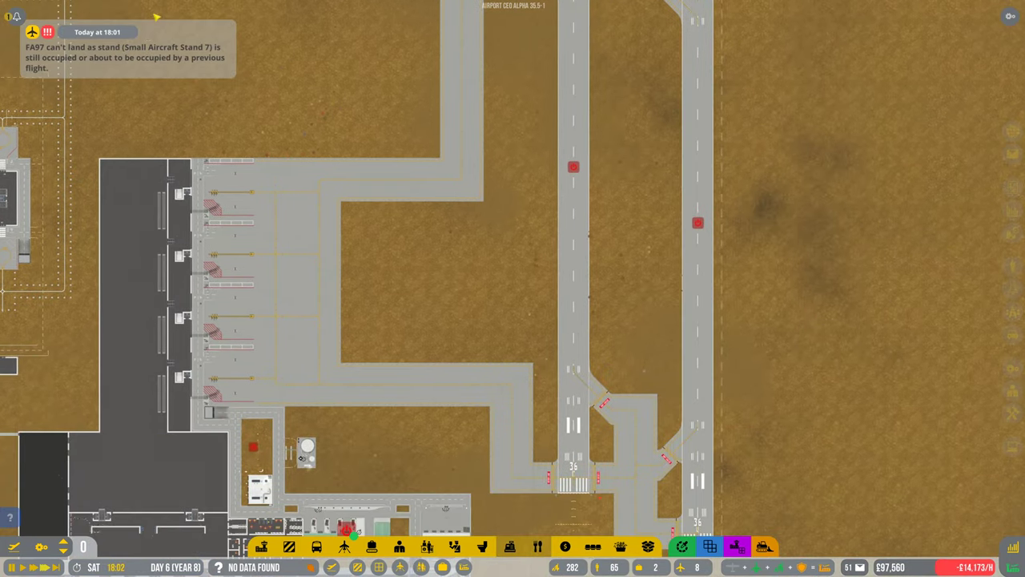
scroll(258, 112, "down", 5)
left_click_drag(312, 401, 313, 200)
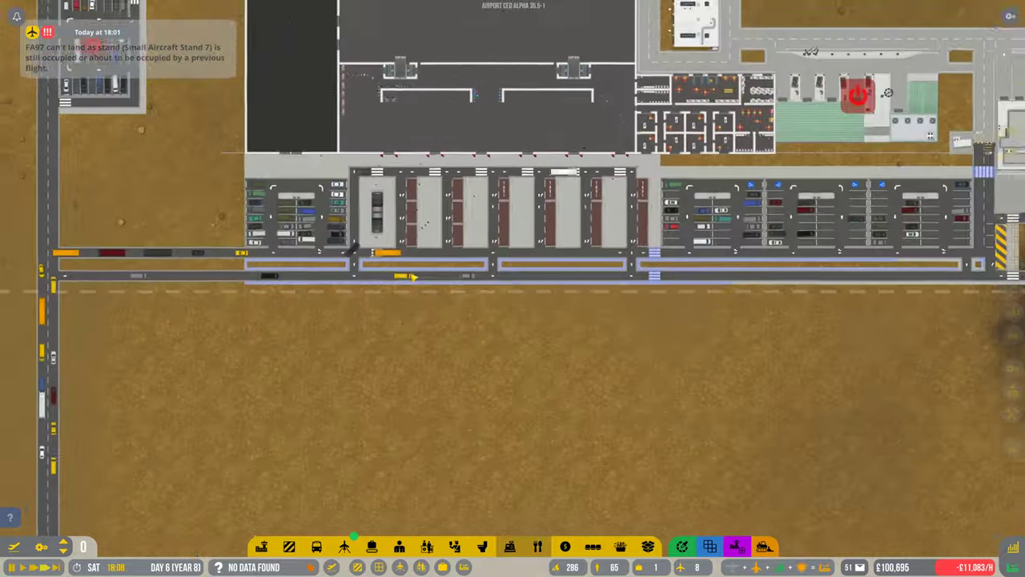
scroll(420, 232, "up", 5)
scroll(419, 233, "down", 3)
left_click_drag(481, 241, 609, 264)
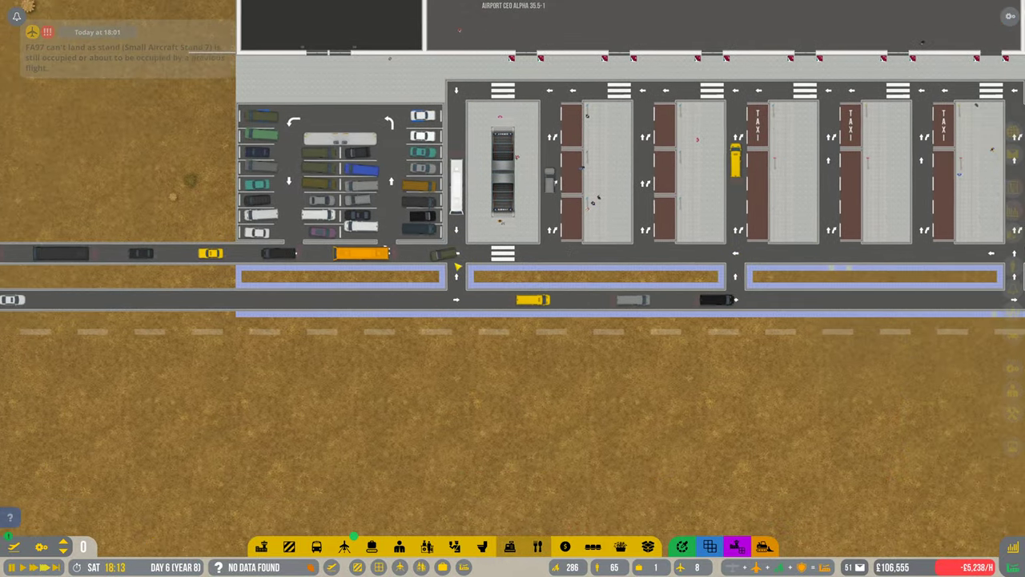
scroll(647, 322, "down", 3)
scroll(647, 322, "up", 5)
scroll(665, 329, "down", 5)
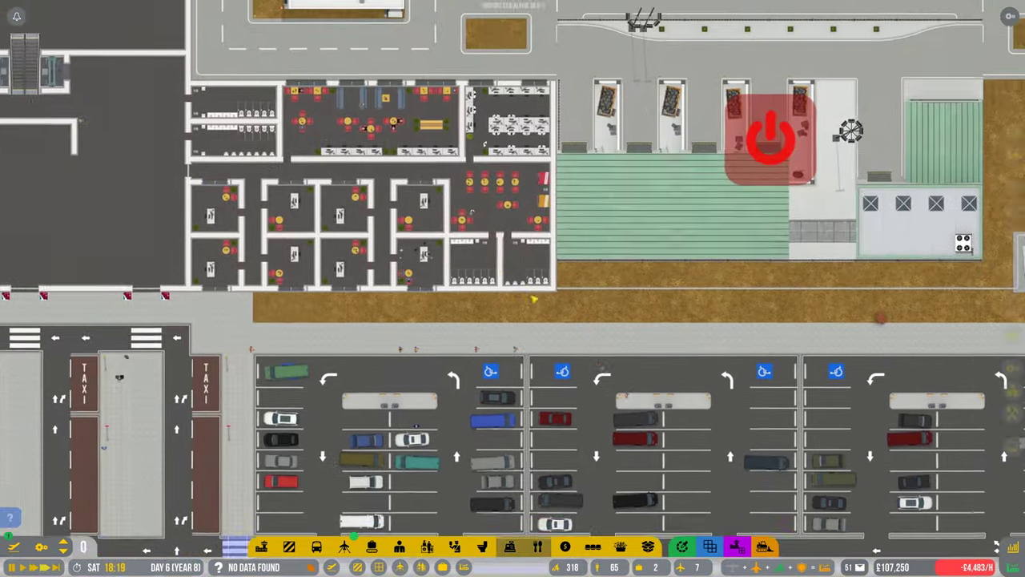
left_click_drag(513, 160, 561, 320)
scroll(473, 297, "up", 4)
scroll(473, 296, "down", 3)
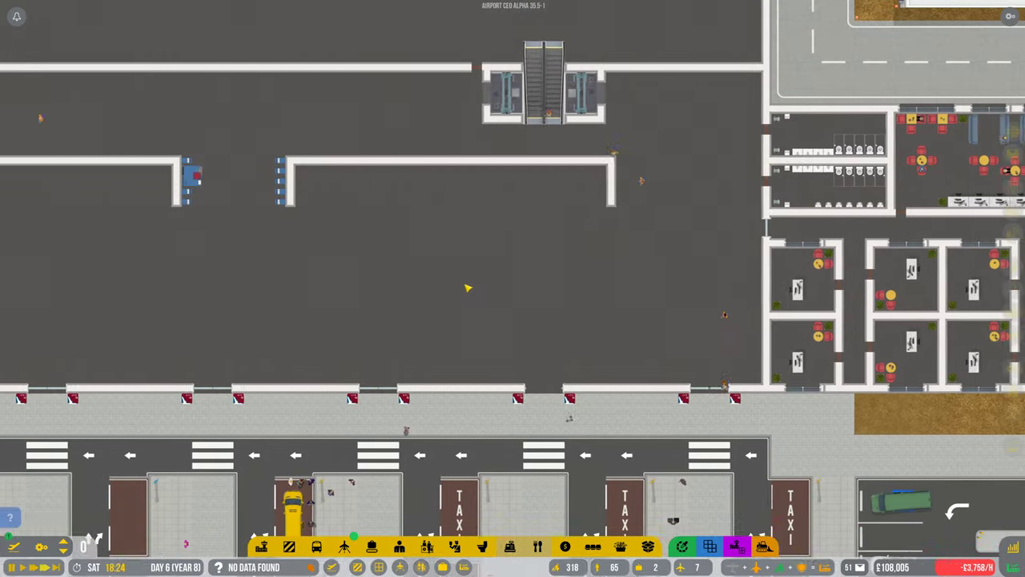
left_click_drag(321, 240, 561, 280)
scroll(410, 307, "up", 3)
scroll(410, 308, "down", 2)
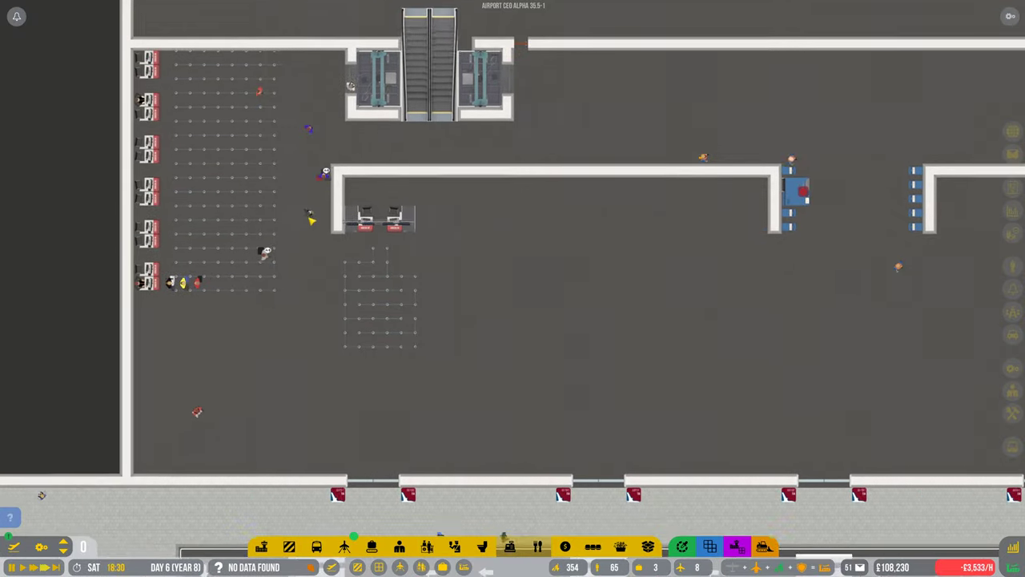
scroll(368, 241, "up", 4)
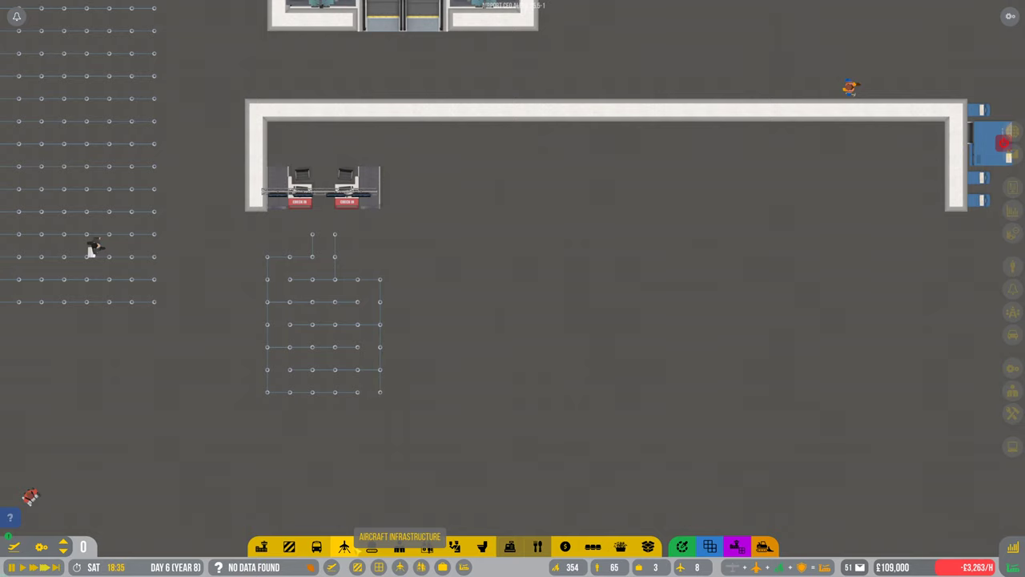
left_click(344, 546)
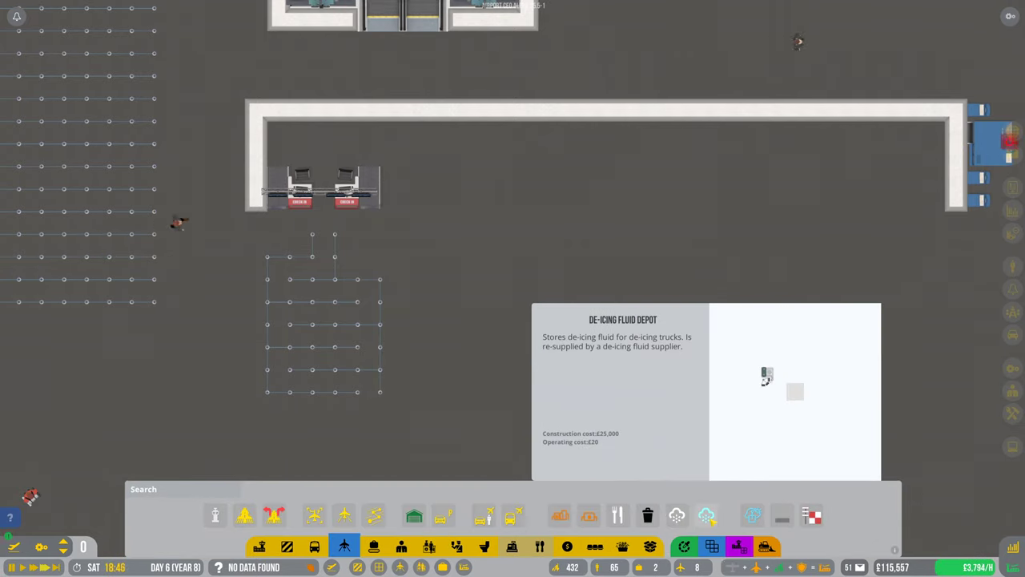
Step: Start the Project Group research from the R&D Projects page
key("f")
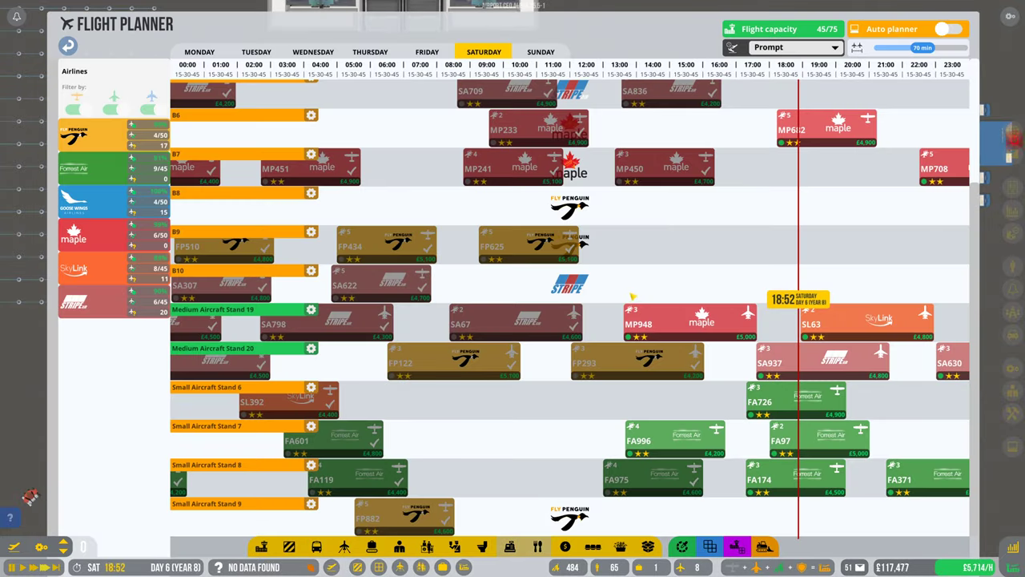
key("Escape")
key("o")
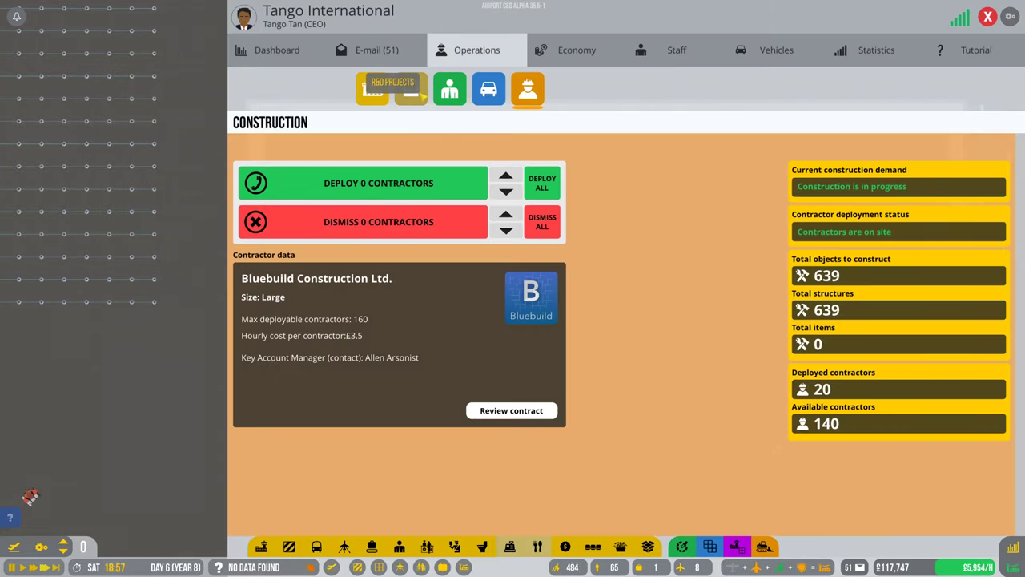
left_click(411, 88)
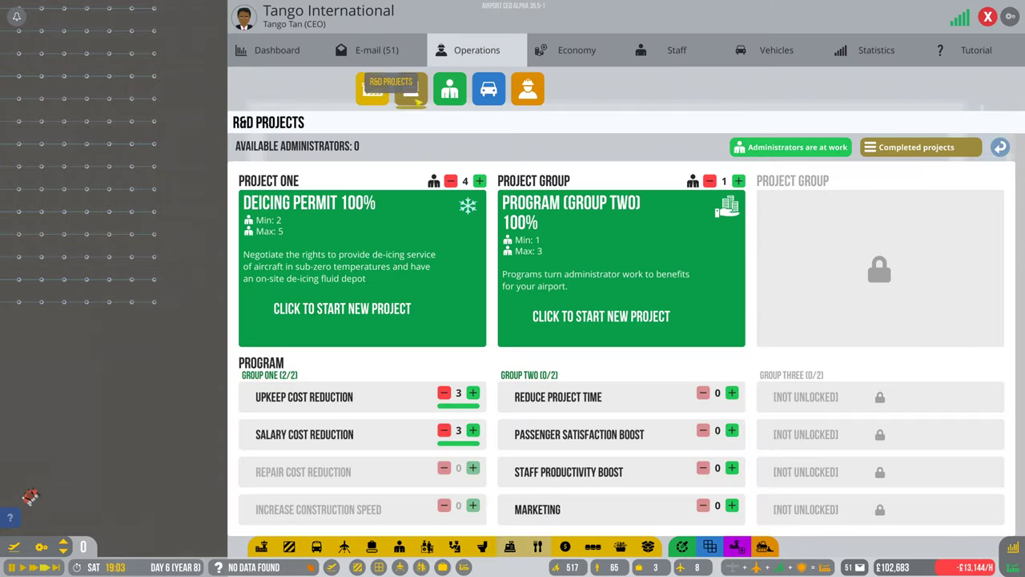
left_click(422, 280)
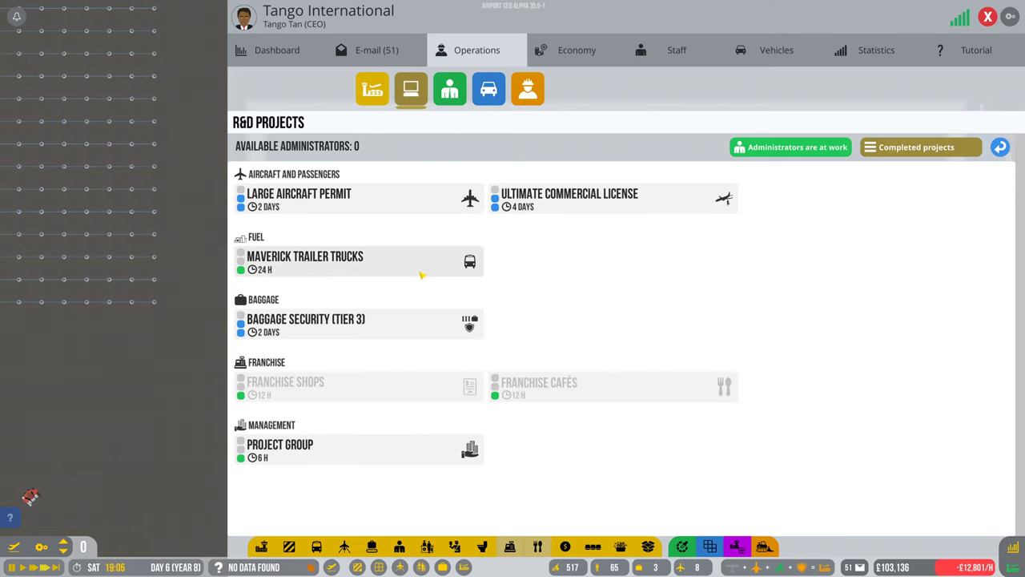
left_click(390, 455)
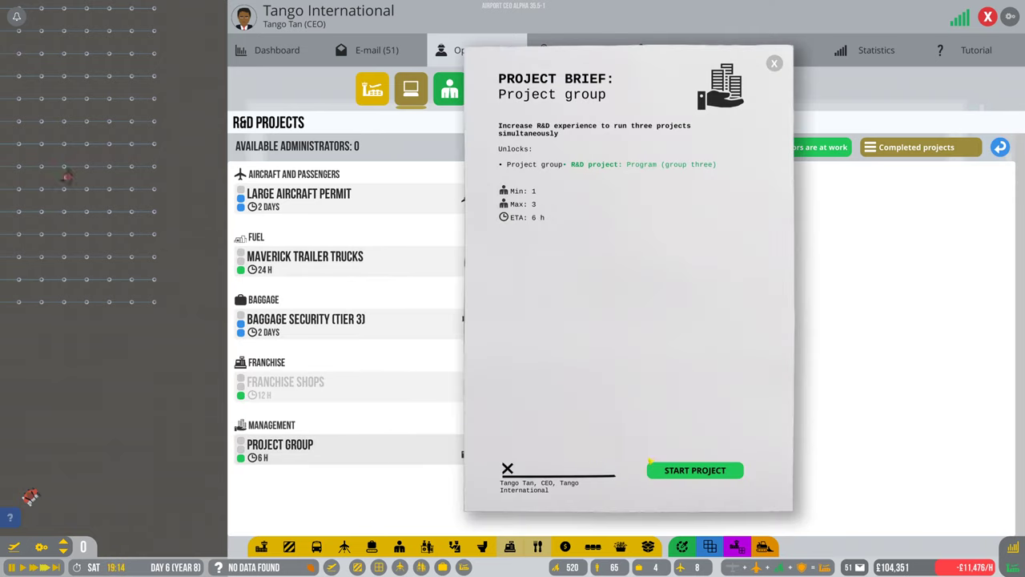
left_click(695, 471)
Step: Sign off and start the Maverick Trailer Trucks project, then return to the map
left_click(552, 252)
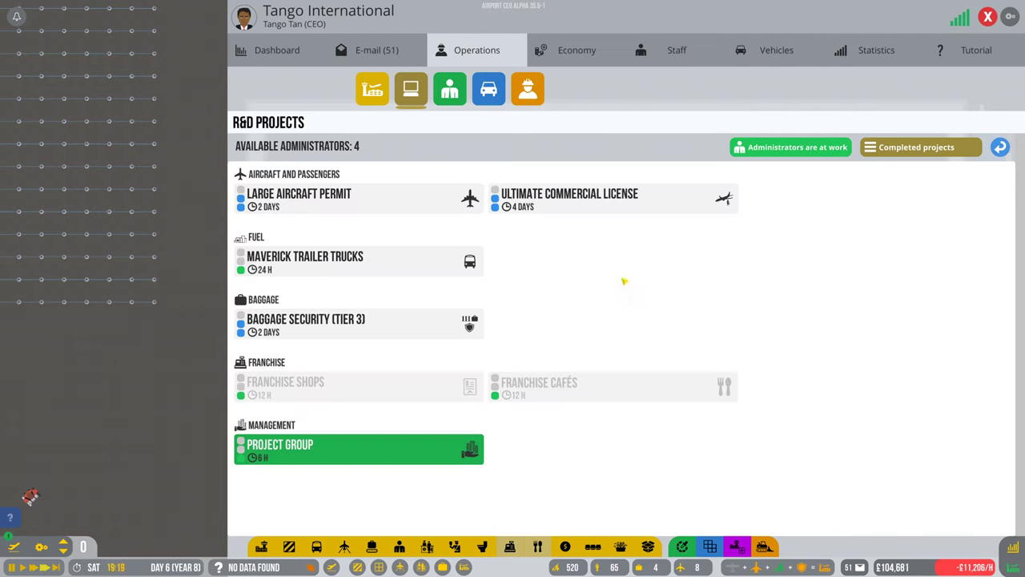
left_click(360, 263)
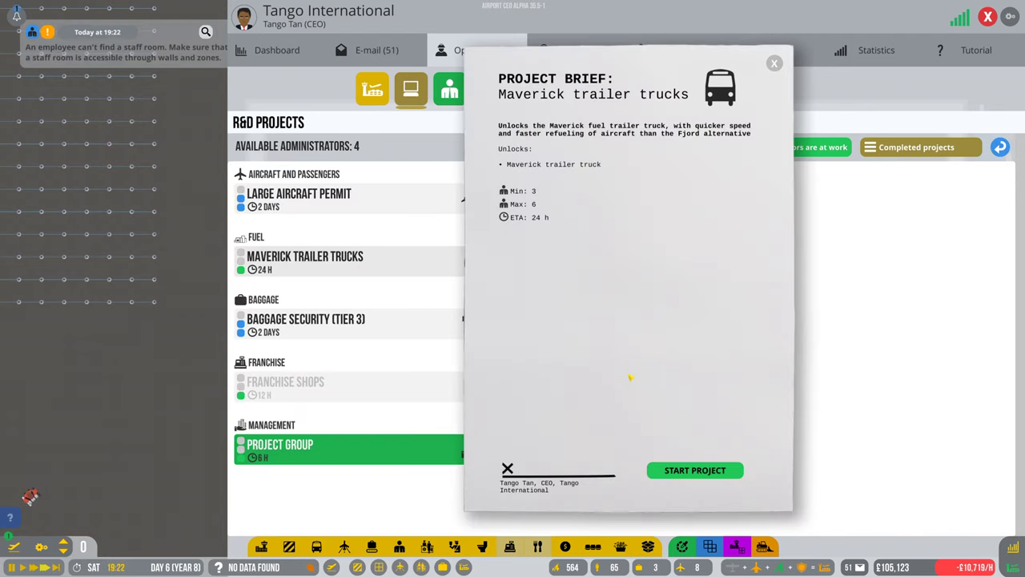
left_click(697, 469)
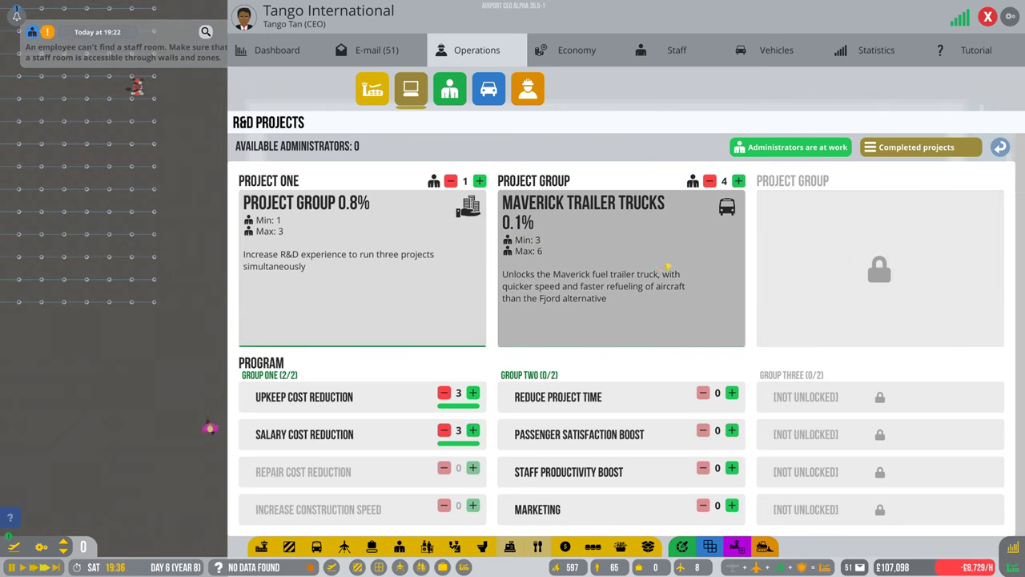
key("f")
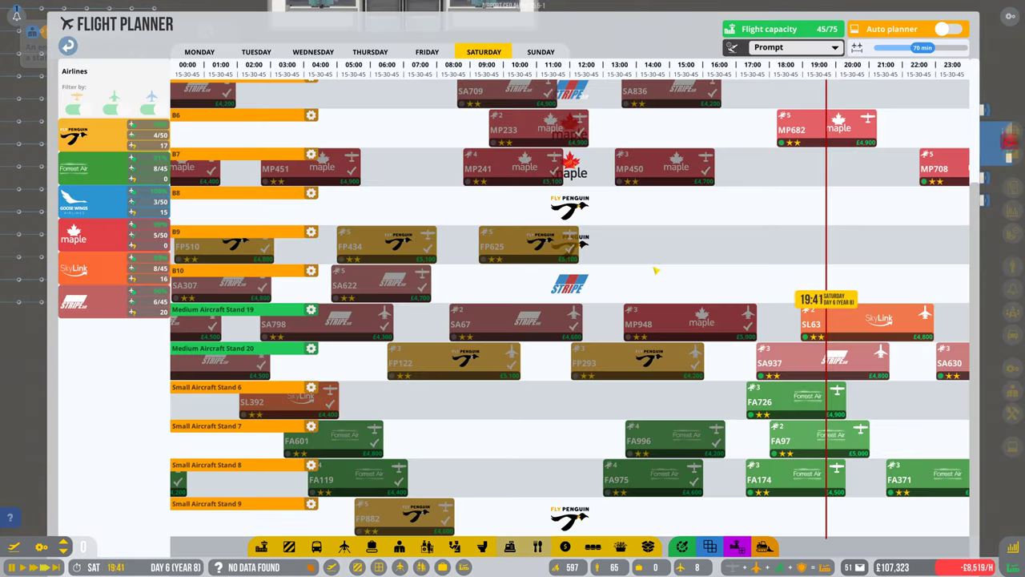
key("Escape")
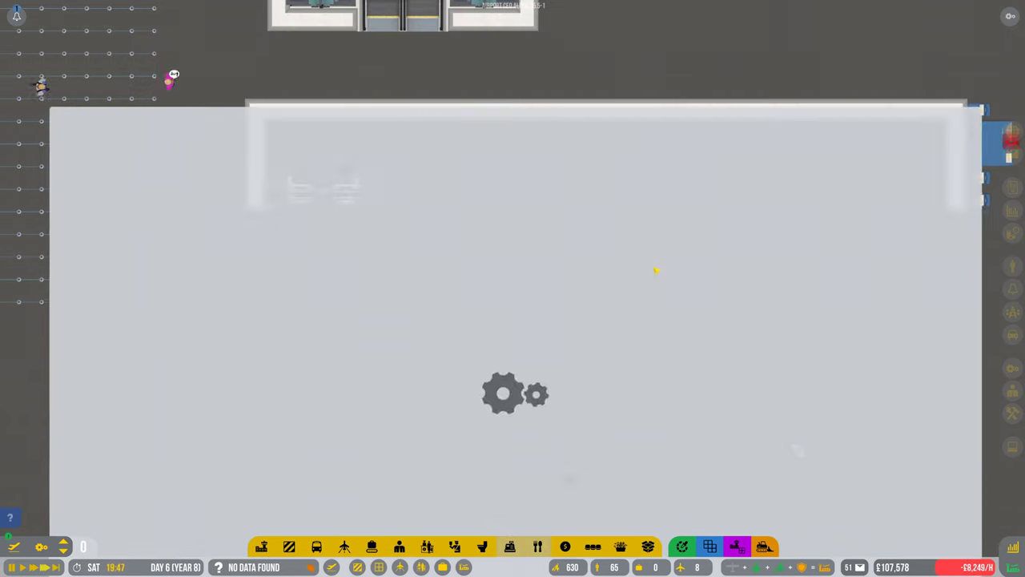
scroll(383, 238, "down", 5)
scroll(504, 273, "up", 4)
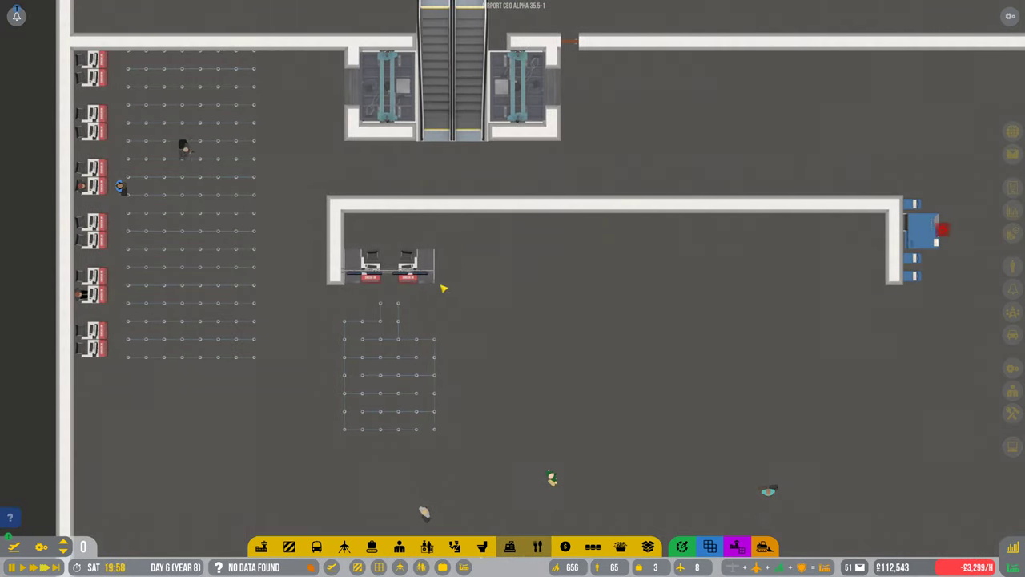
Step: Place two baggage drops next to the check-in desks, then leave build mode
left_click(427, 547)
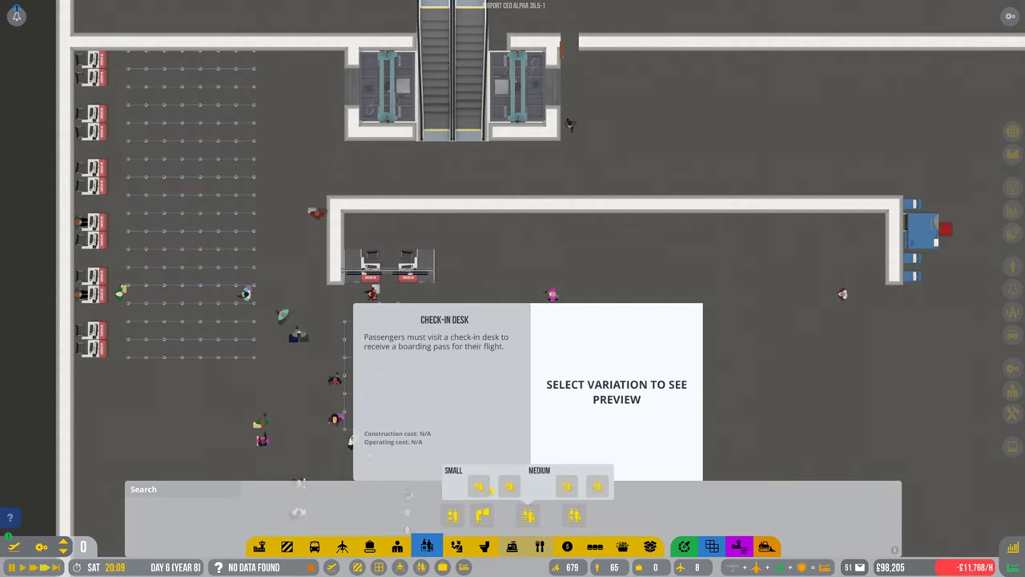
left_click(479, 486)
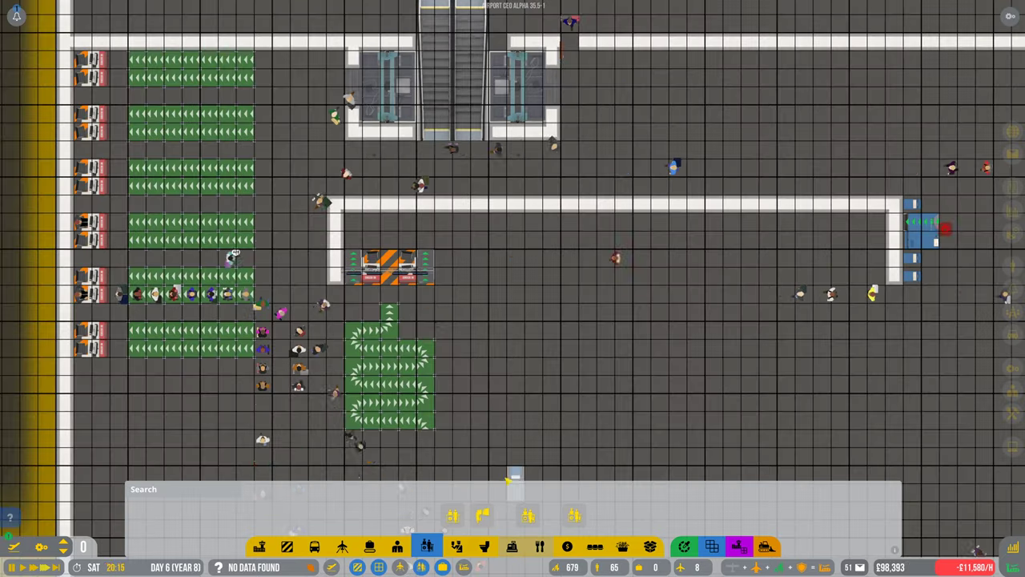
scroll(448, 280, "up", 5)
mouse_move(453, 515)
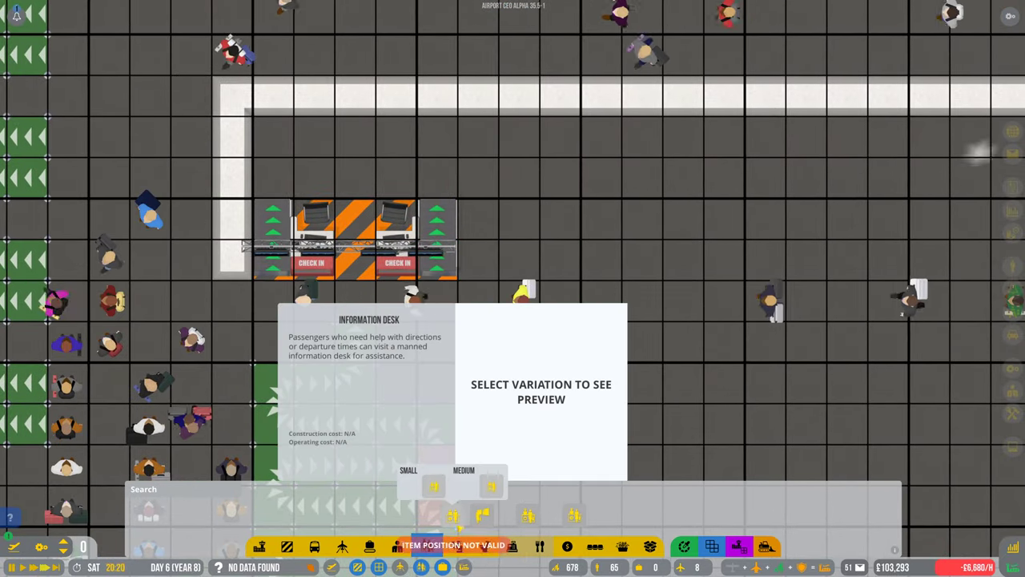
left_click(596, 487)
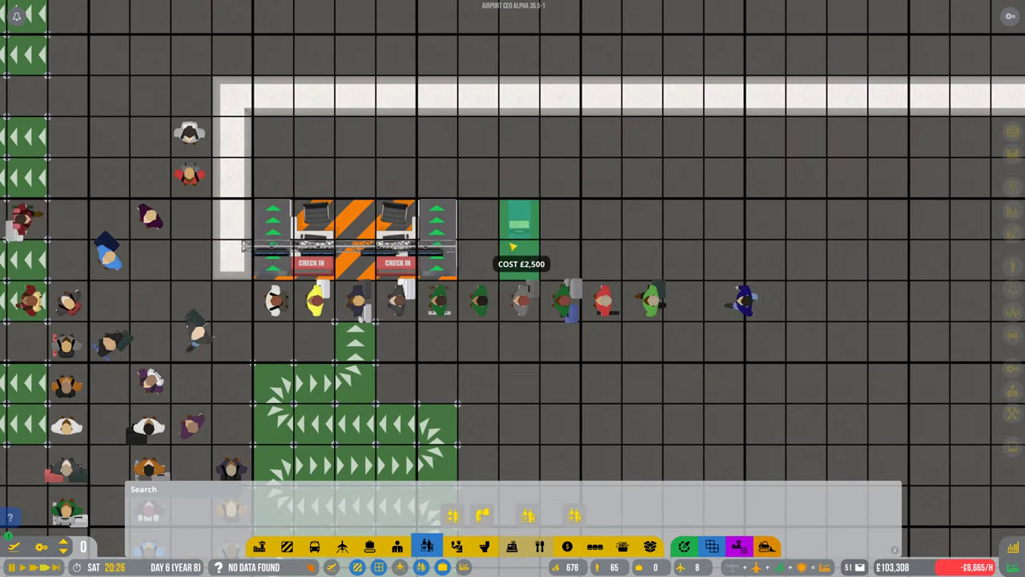
left_click(480, 252)
left_click(521, 252)
key("d")
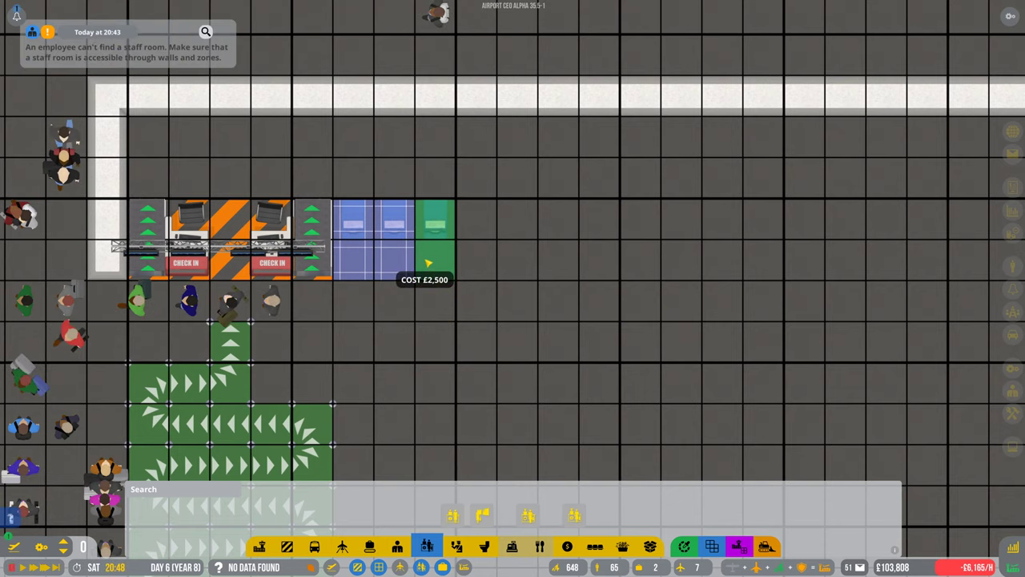
scroll(400, 288, "down", 4)
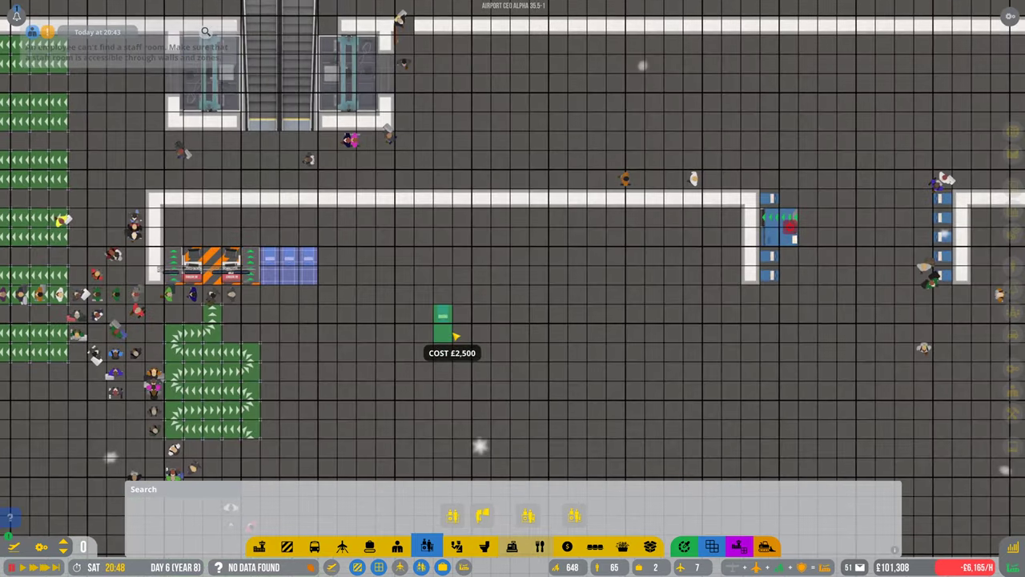
right_click(455, 335)
scroll(407, 326, "up", 4)
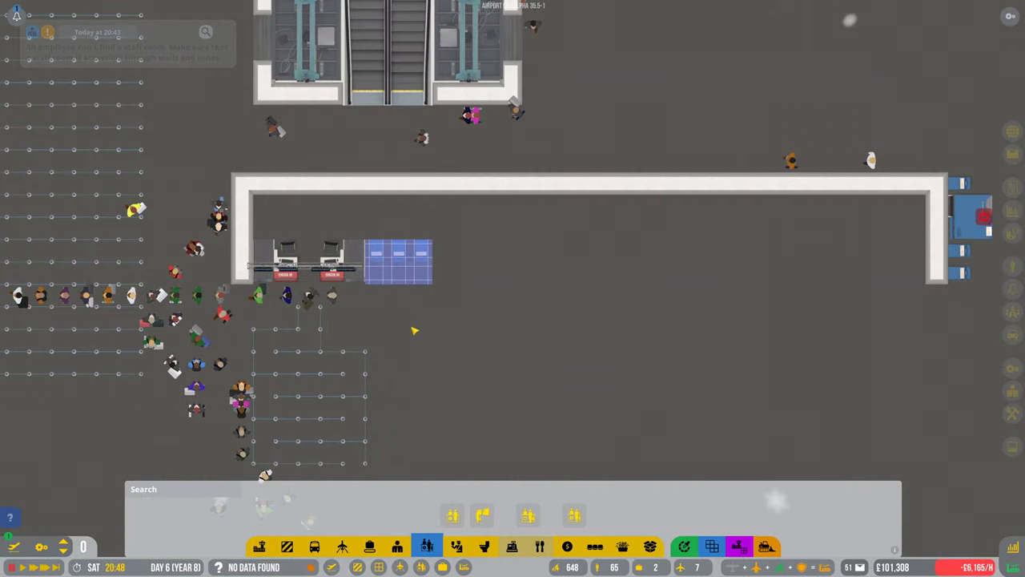
Step: Copy the check-in desk block twice, then undo and demolish the misplaced copies
left_click(711, 547)
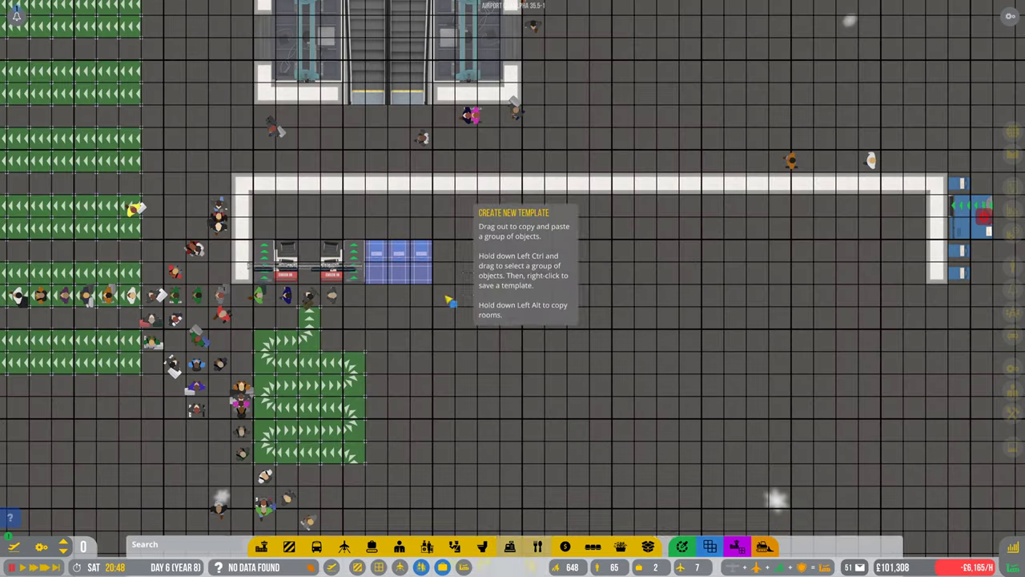
left_click_drag(256, 233, 449, 308)
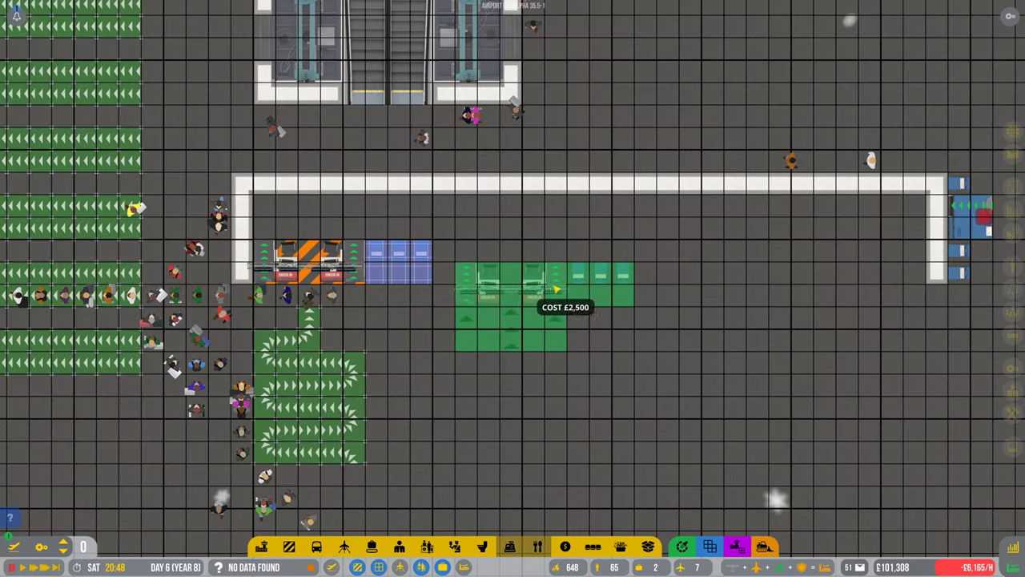
left_click(526, 291)
key("d")
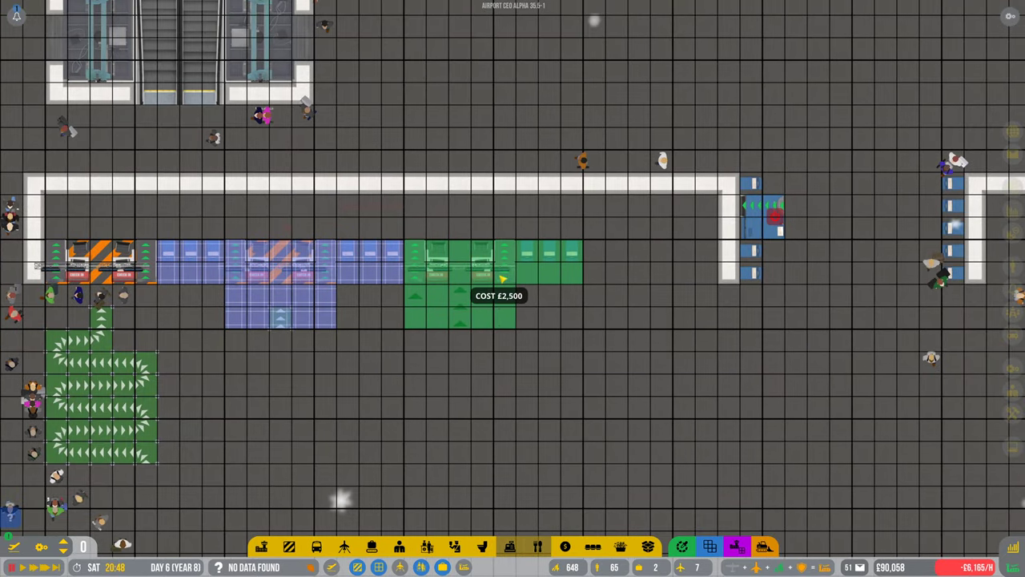
left_click(503, 280)
key("d")
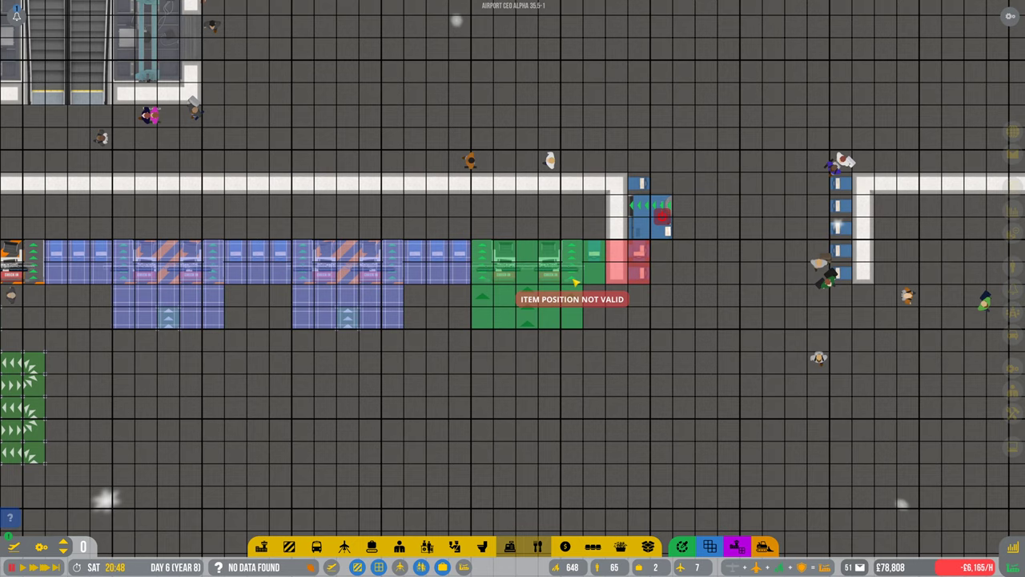
key("ctrl+z")
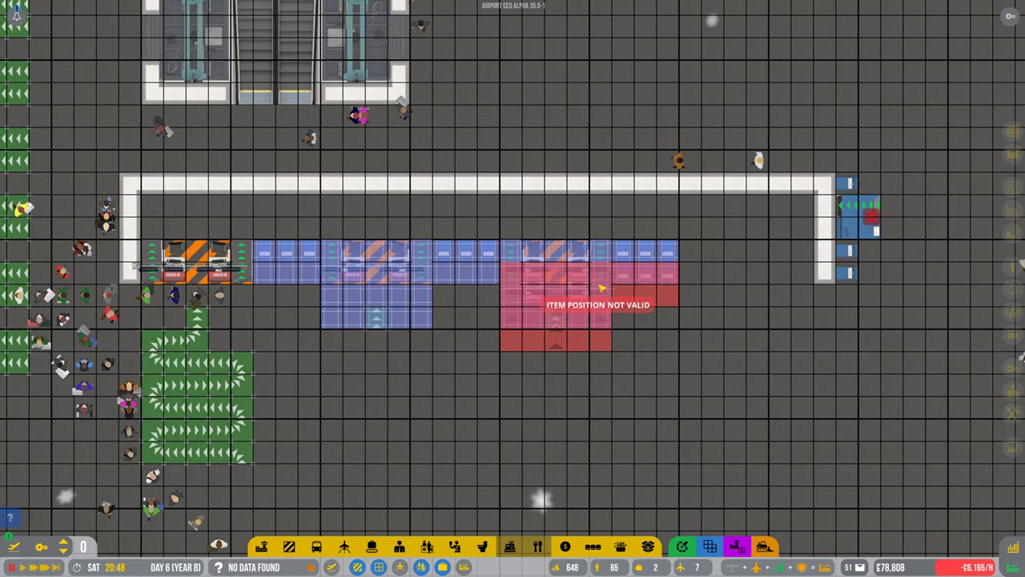
key("x")
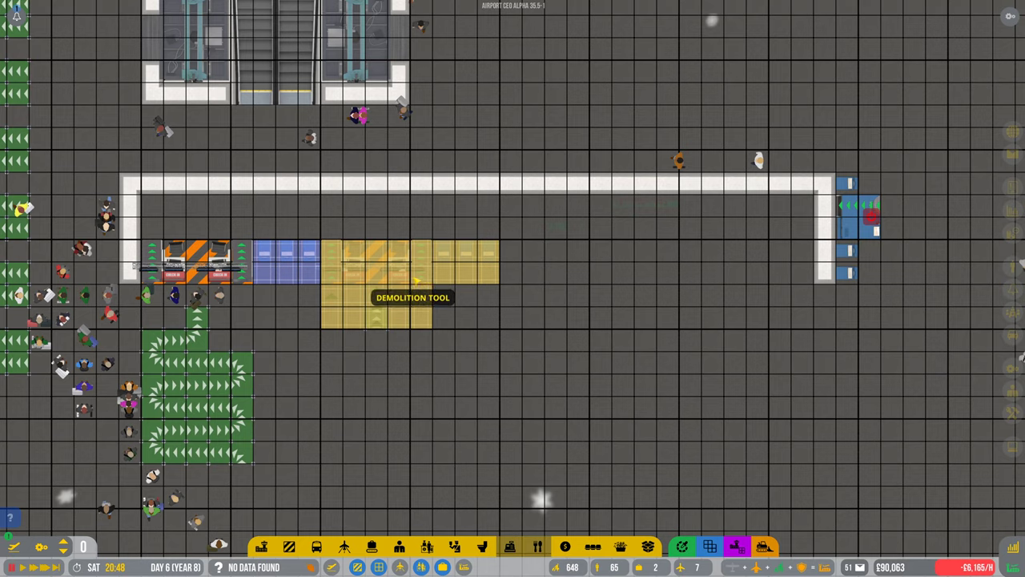
left_click(416, 290)
right_click(368, 281)
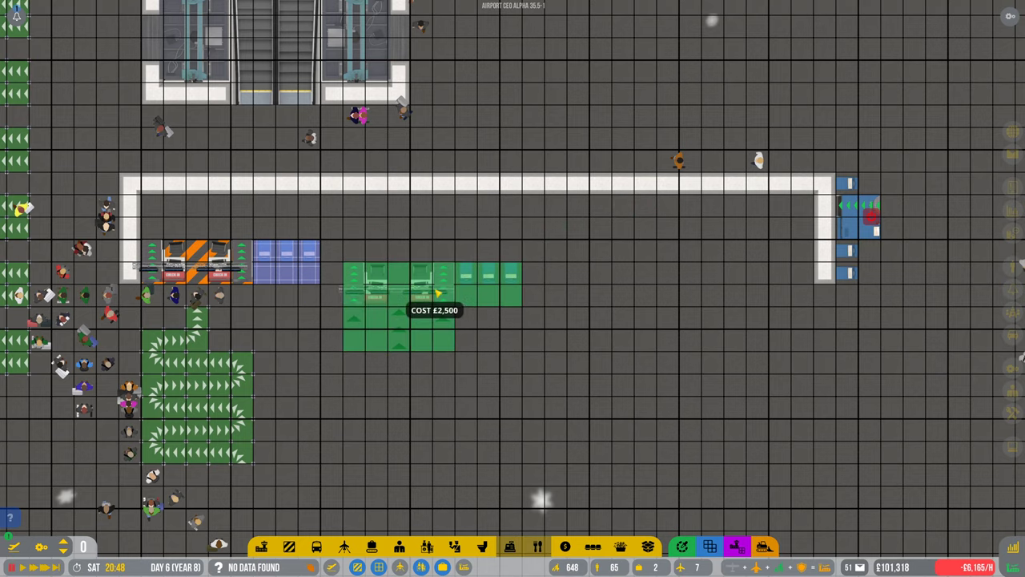
key("Escape")
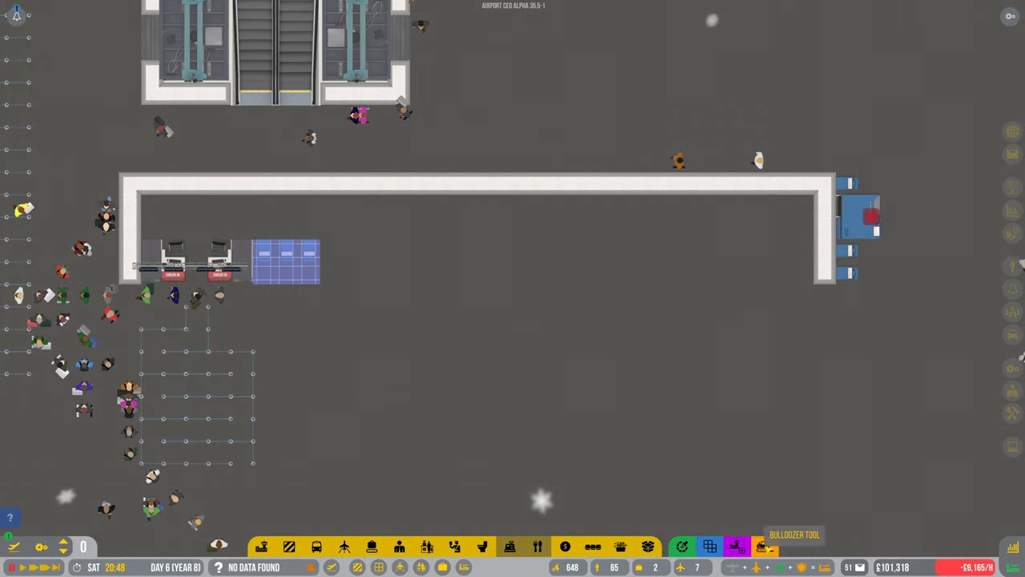
Step: Template the check-in desks with their queue and paste three copies along the row
left_click(762, 547)
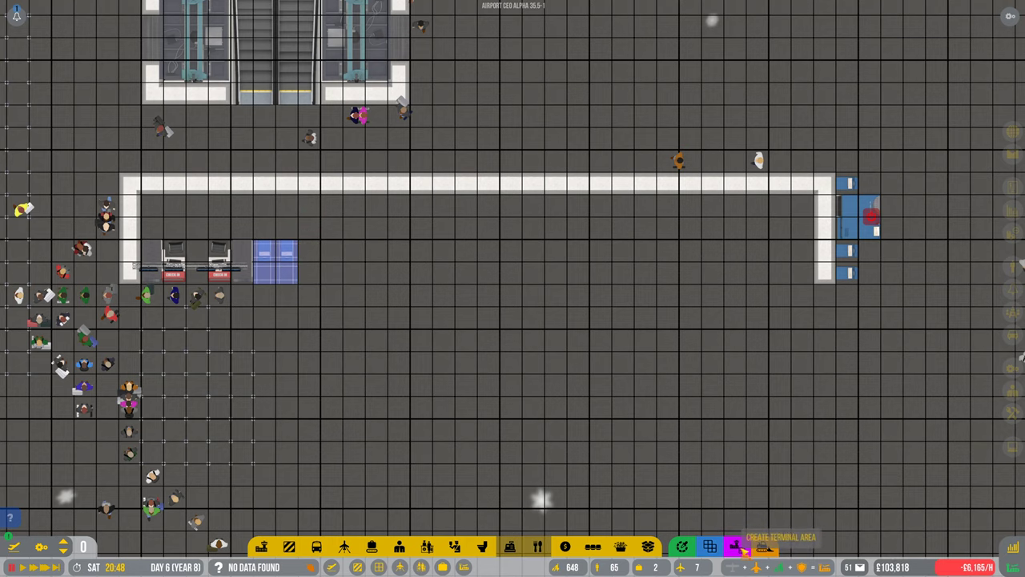
left_click_drag(160, 289, 272, 288)
left_click_drag(264, 248, 443, 371)
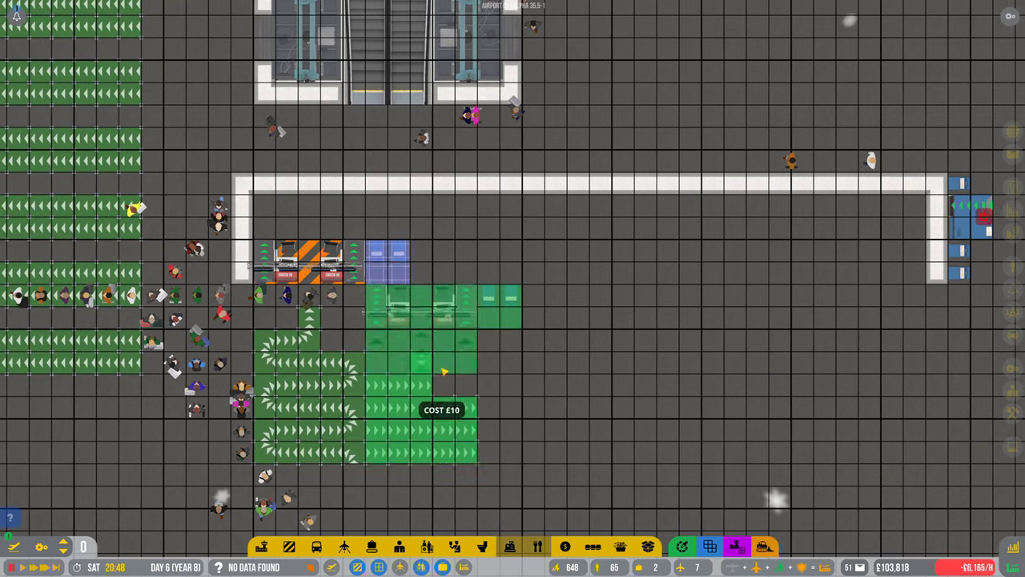
left_click(443, 371)
left_click(544, 371)
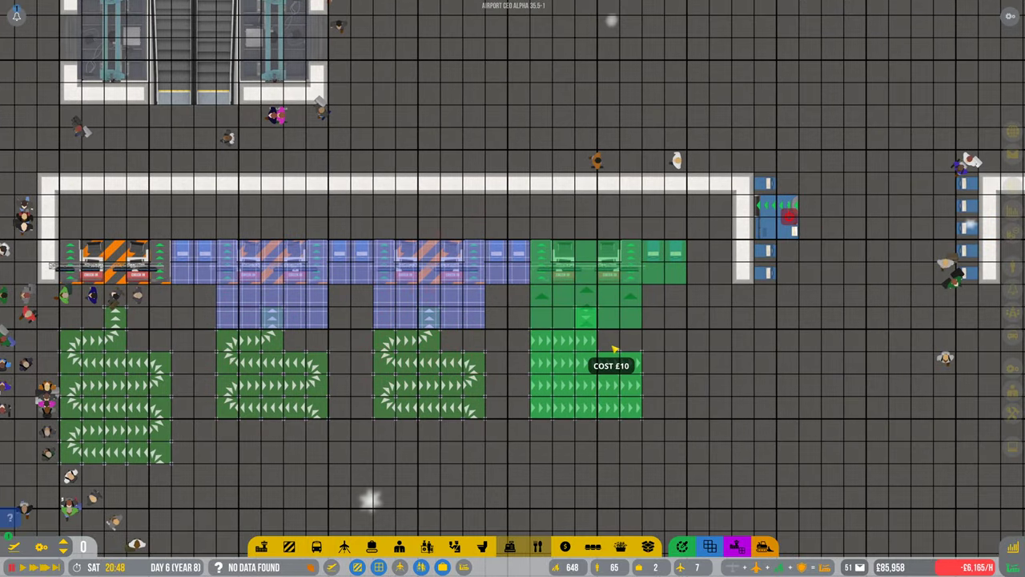
left_click(679, 347)
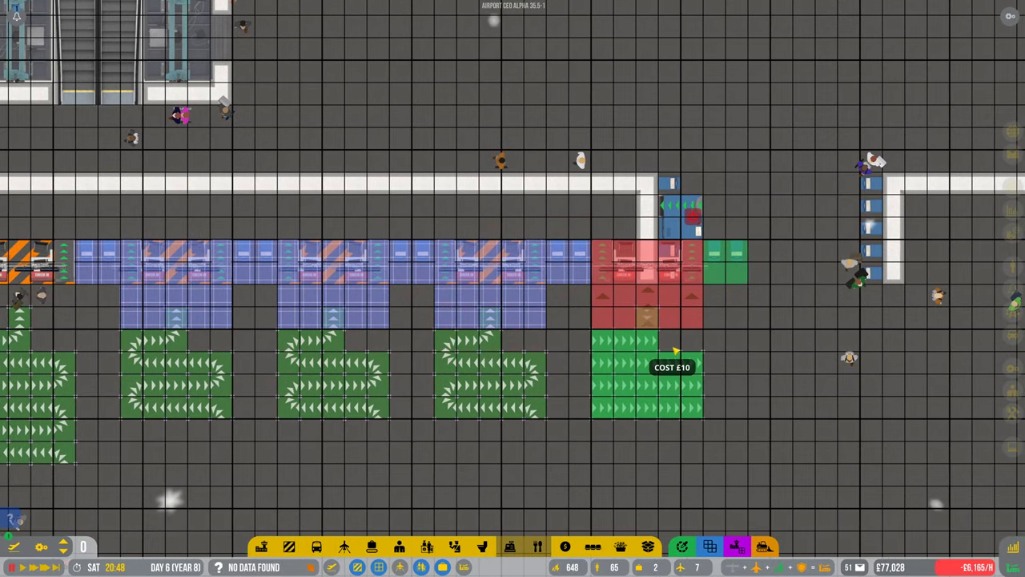
key("Escape")
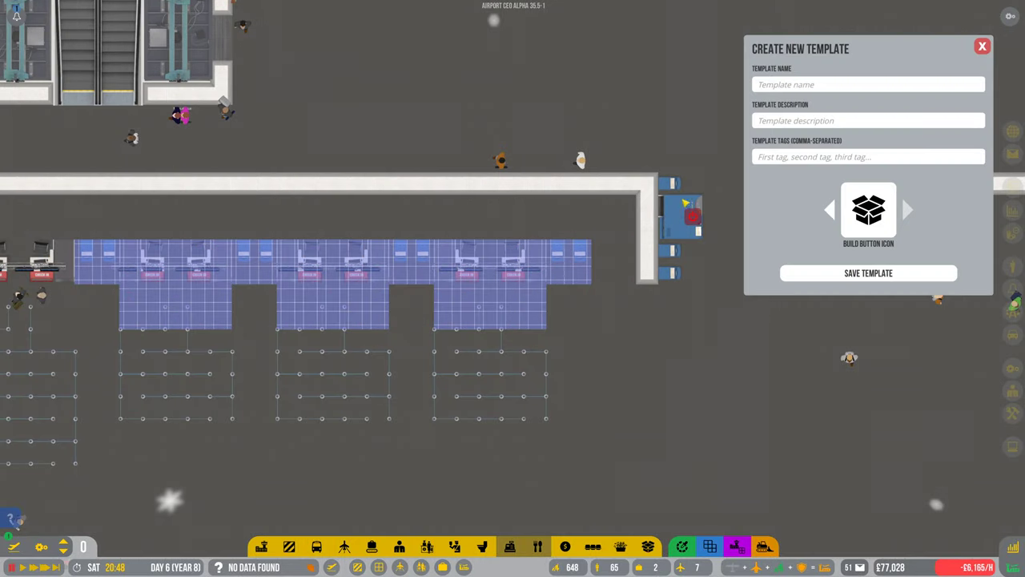
key("Escape")
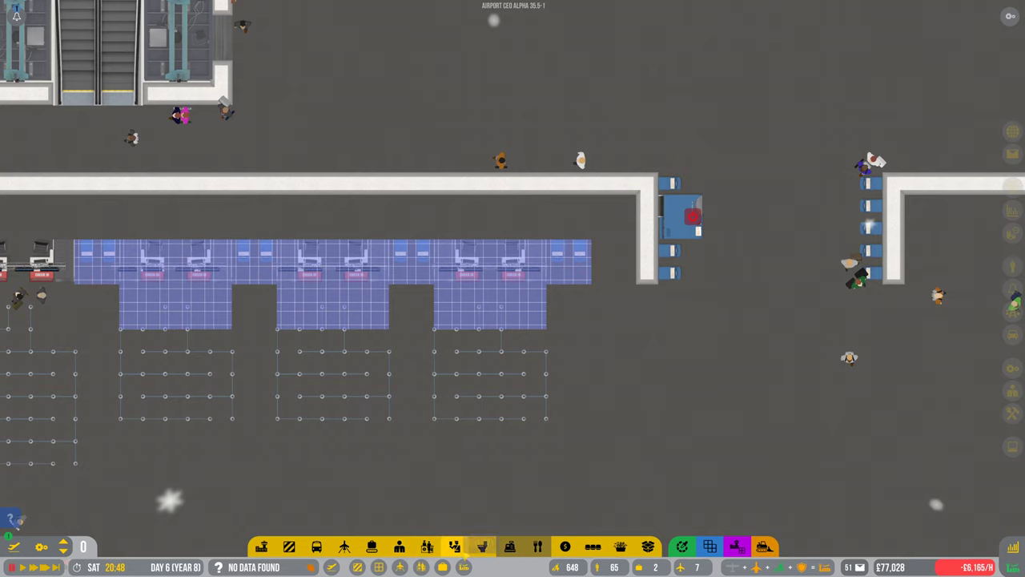
Step: Remove the blue planned desk row beside the two original check-in desks
left_click(454, 547)
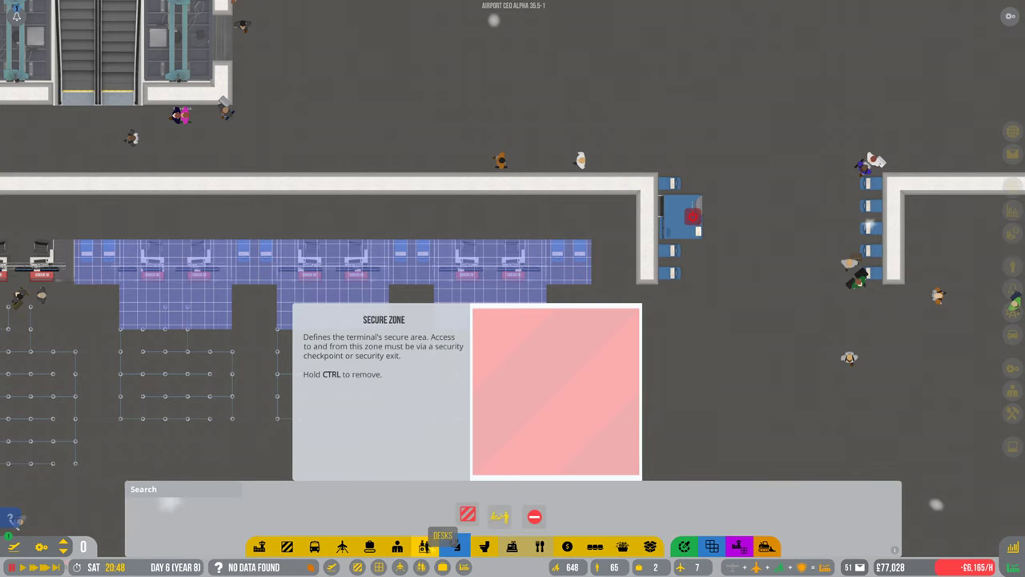
left_click(426, 546)
mouse_move(575, 516)
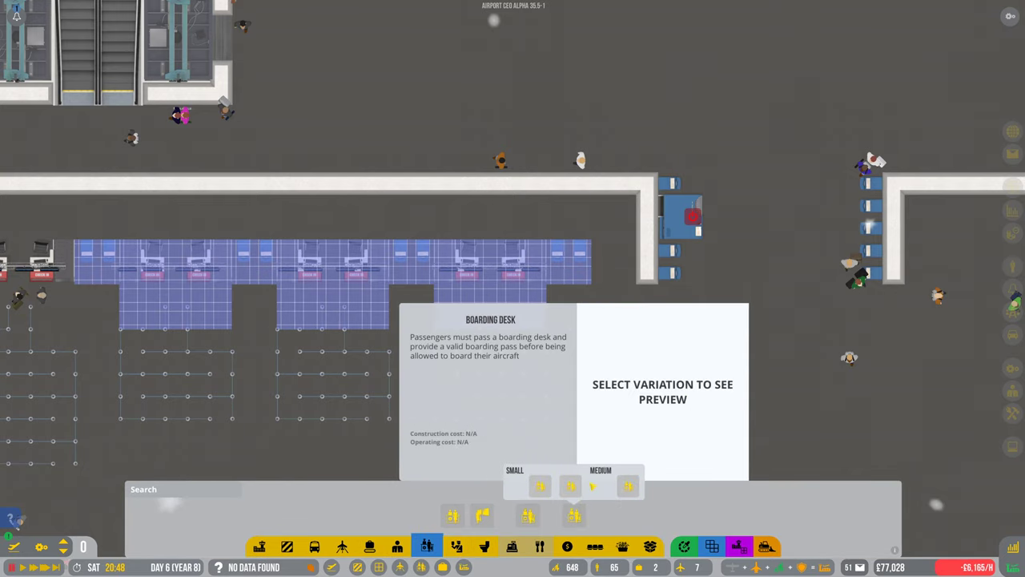
left_click(602, 488)
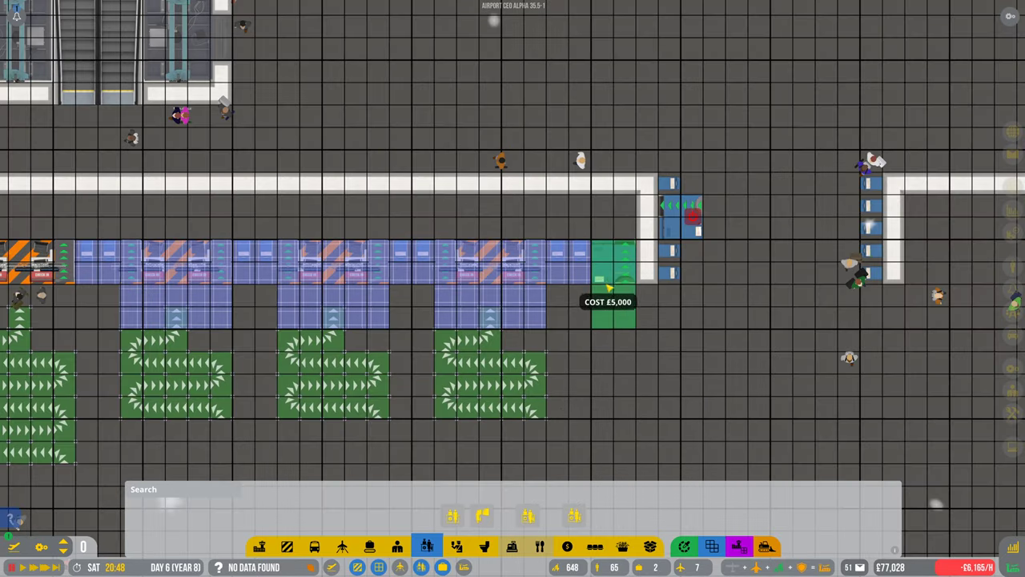
scroll(624, 298, "down", 3)
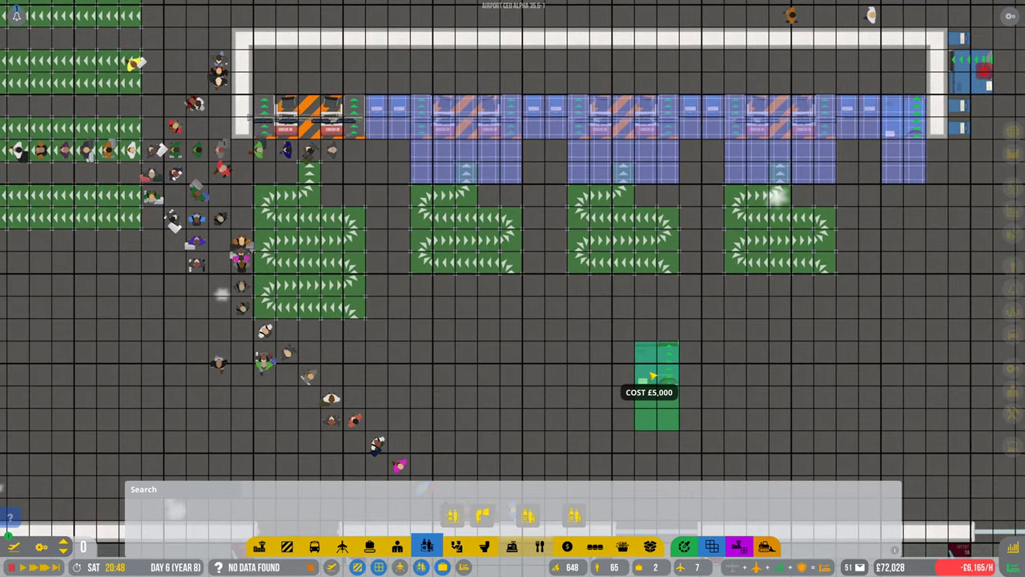
scroll(655, 376, "down", 5)
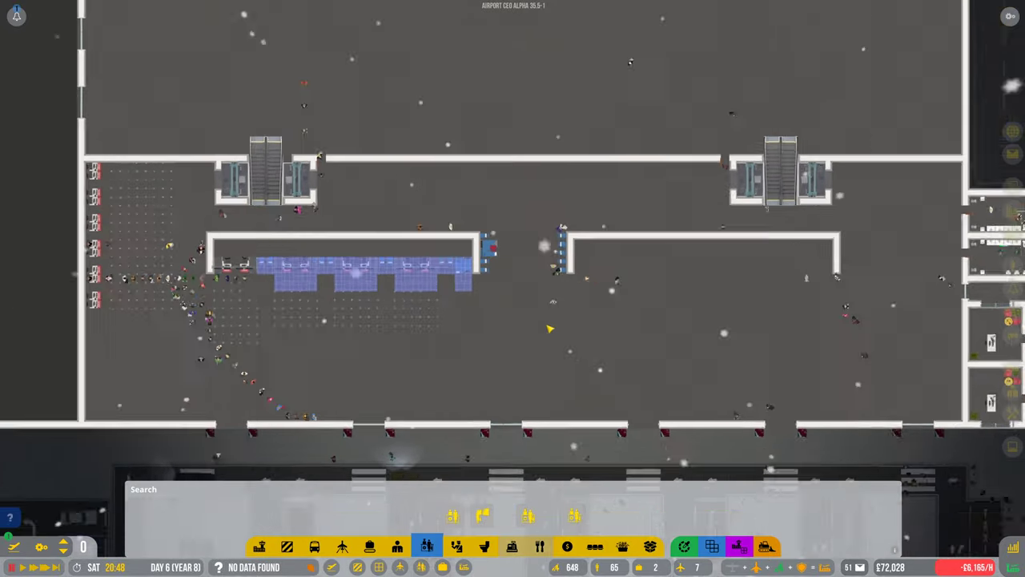
scroll(480, 288, "up", 5)
scroll(359, 274, "up", 2)
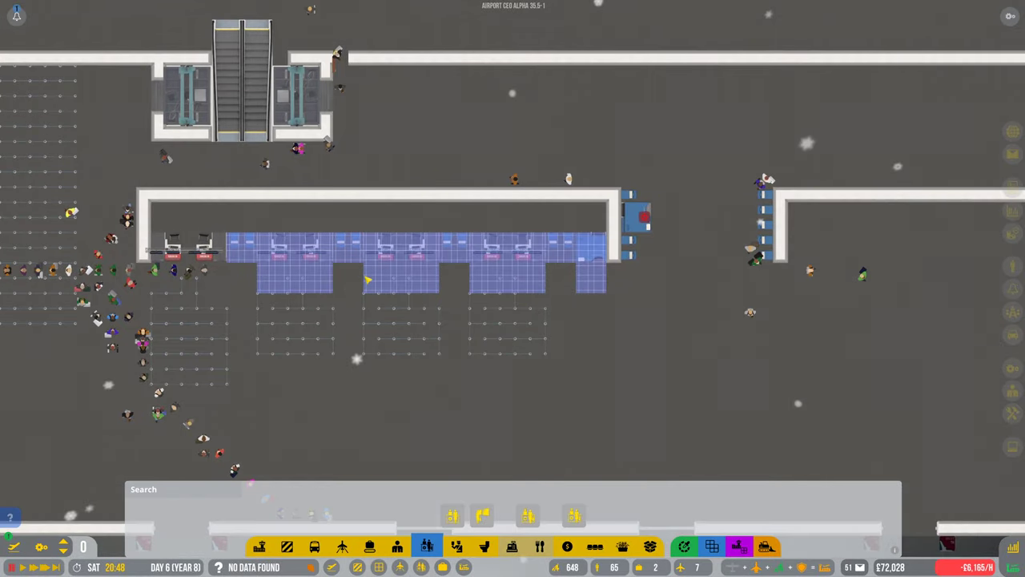
key("f")
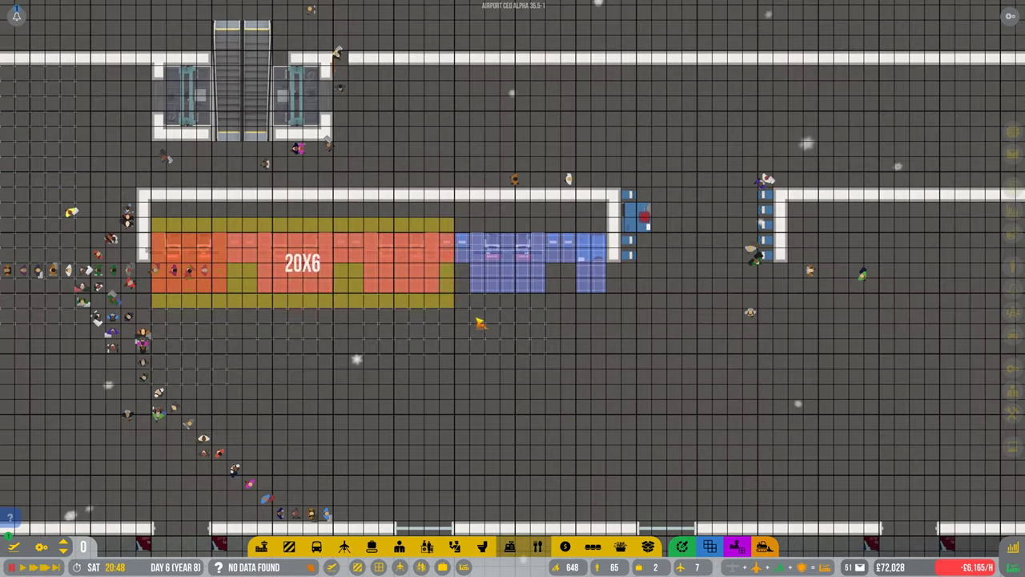
mouse_move(479, 322)
left_mouse_down()
mouse_move(584, 371)
mouse_move(624, 373)
left_mouse_up()
scroll(513, 288, "down", 5)
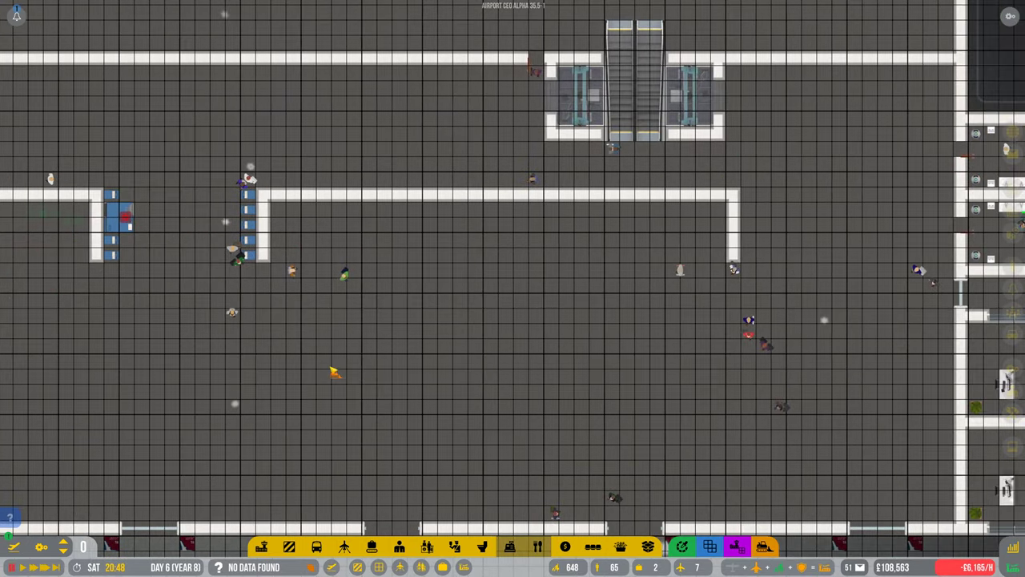
scroll(340, 375, "up", 5)
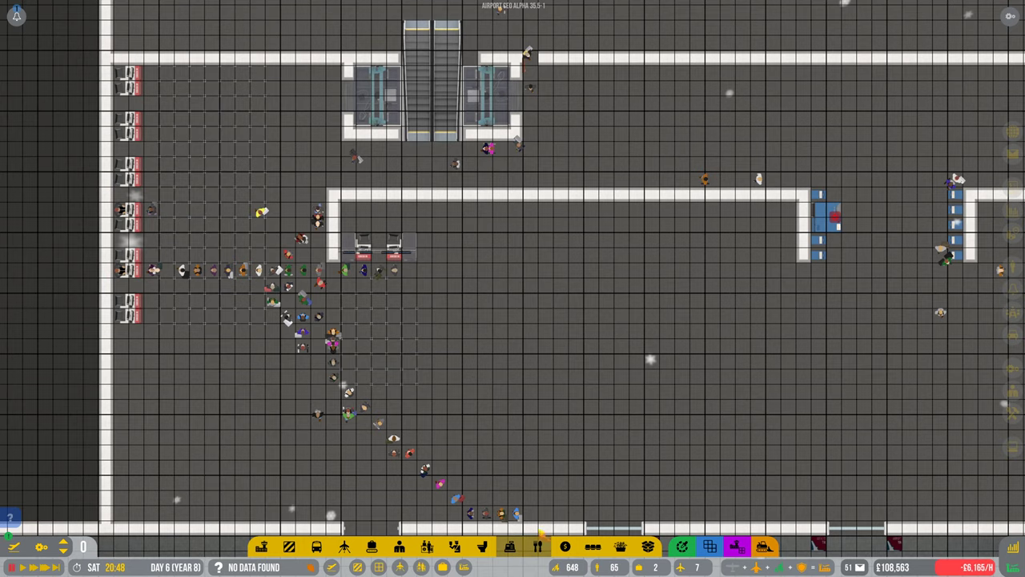
Step: Template the two existing check-in desks and stamp three desk sets eastward along the wall
left_click(455, 546)
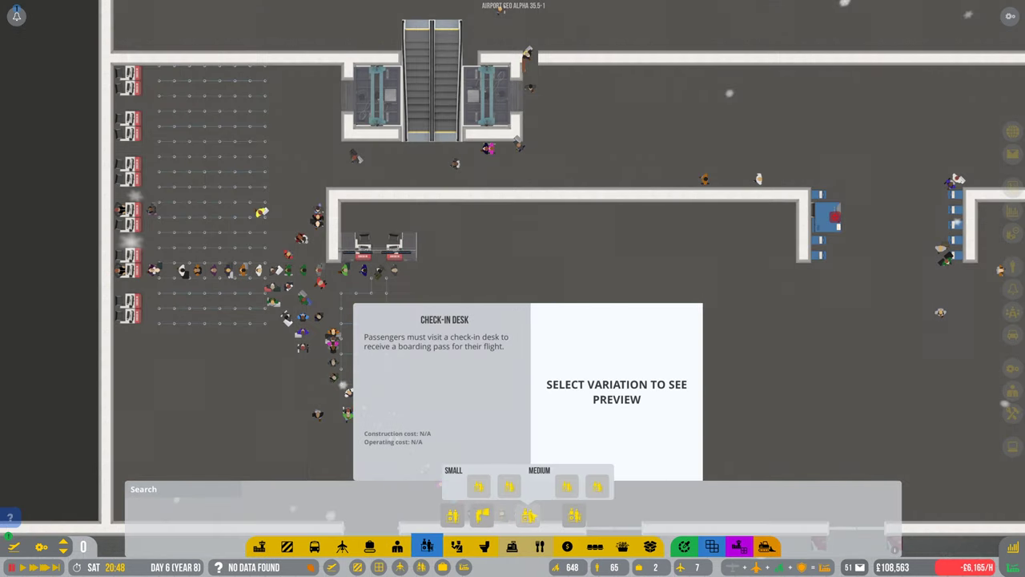
left_click(478, 486)
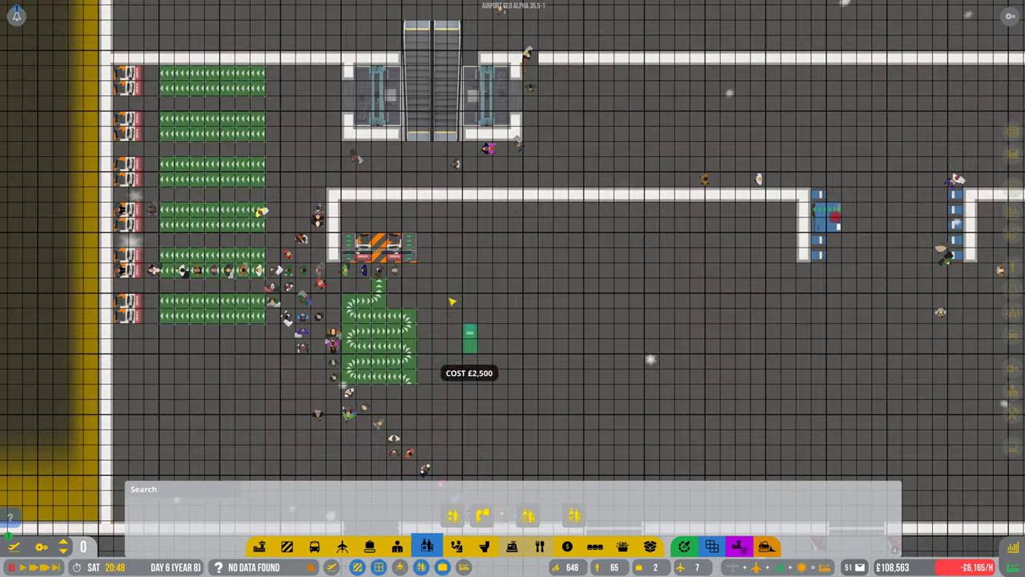
left_click(486, 425)
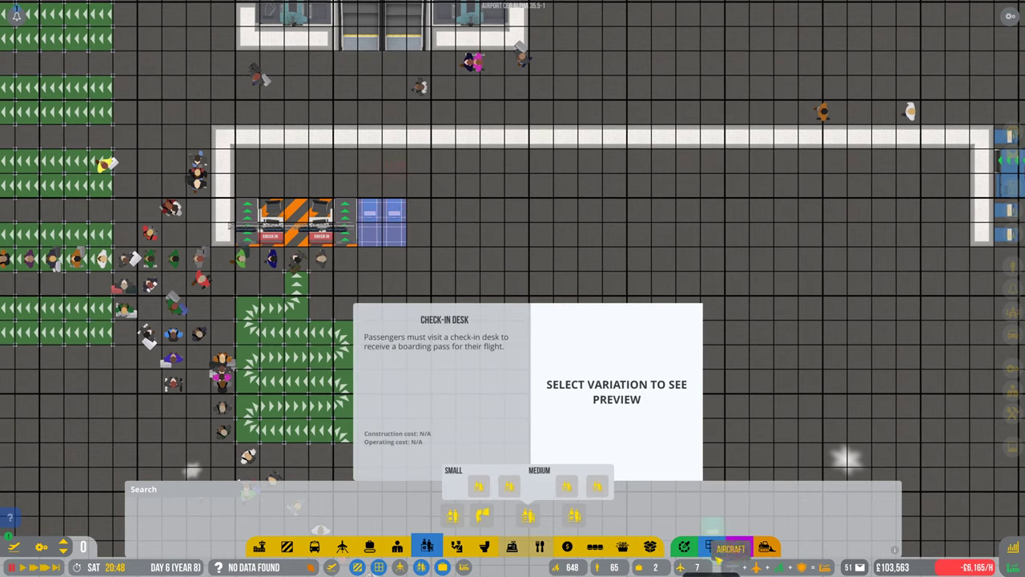
left_click(513, 376)
left_click_drag(248, 209, 453, 289)
left_click(452, 290)
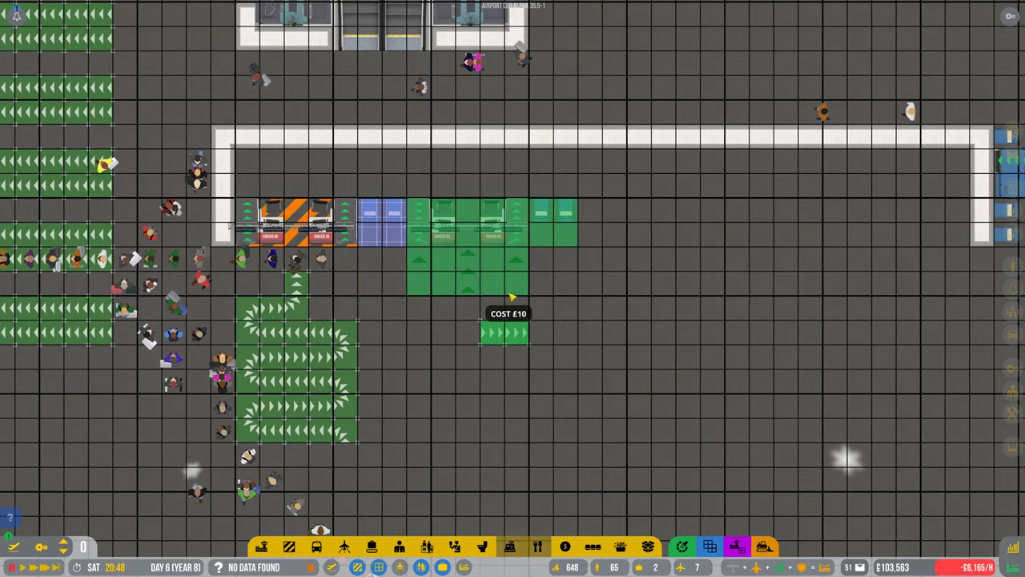
left_click(650, 292)
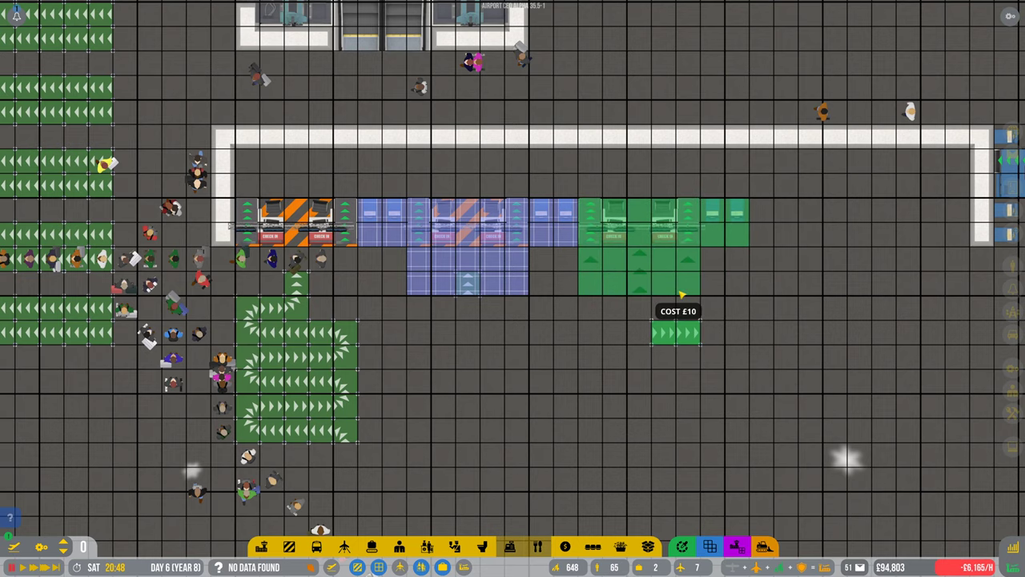
key("d")
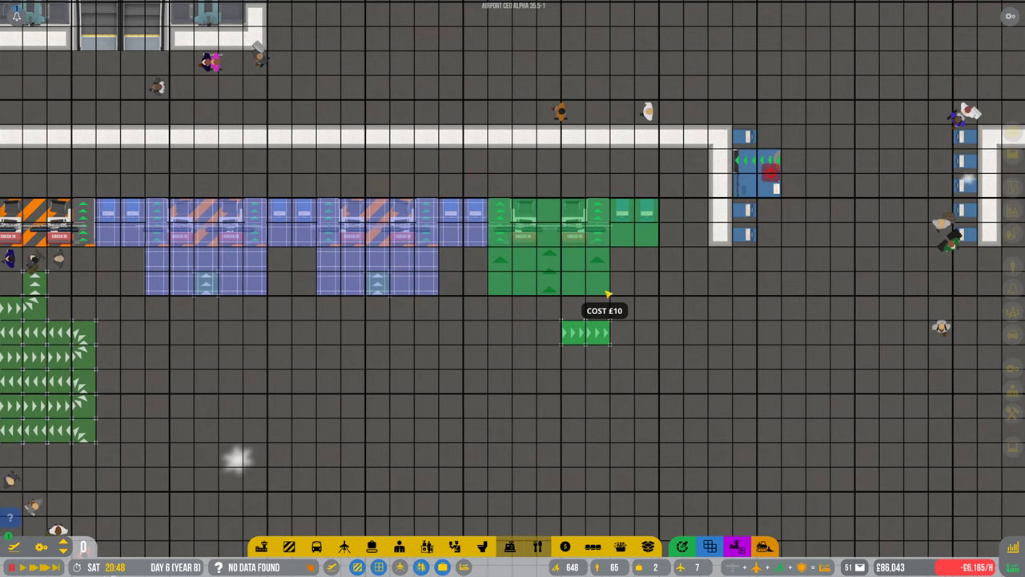
left_click(607, 295)
right_click(600, 365)
key("d")
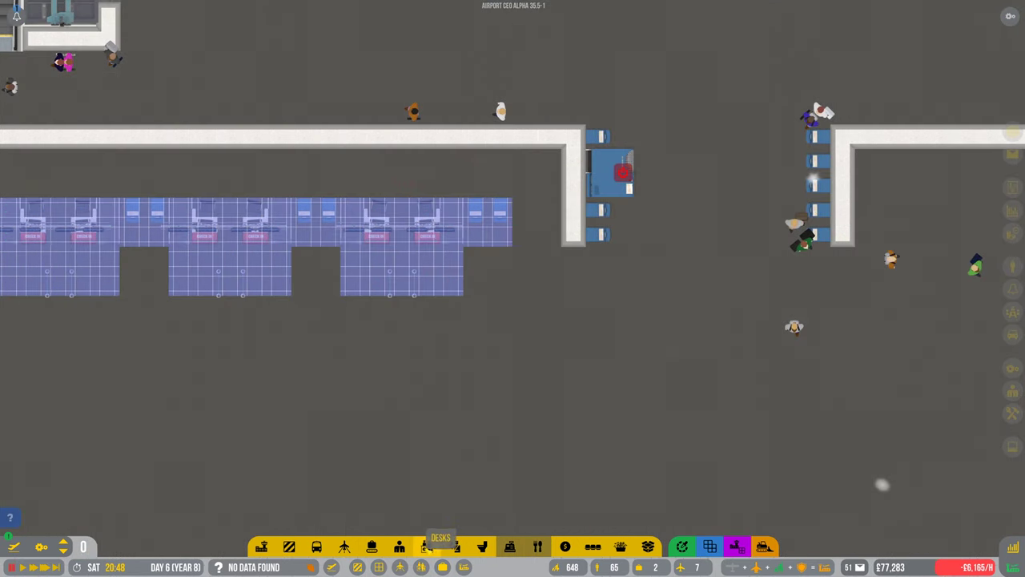
Step: Template the medium check-in desk row and place a copy in the neighbouring hall
left_click(435, 547)
mouse_move(596, 486)
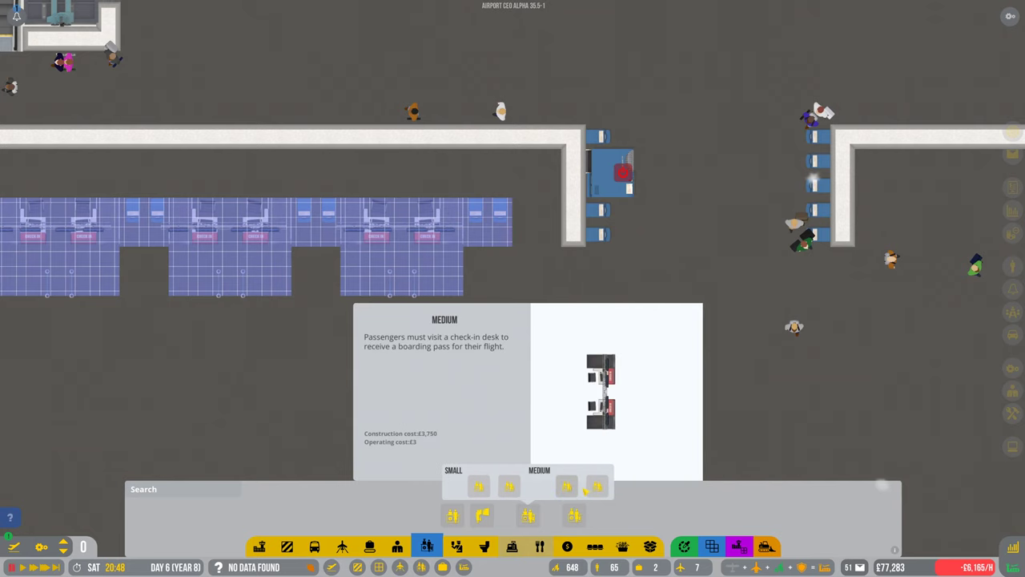
left_click(600, 486)
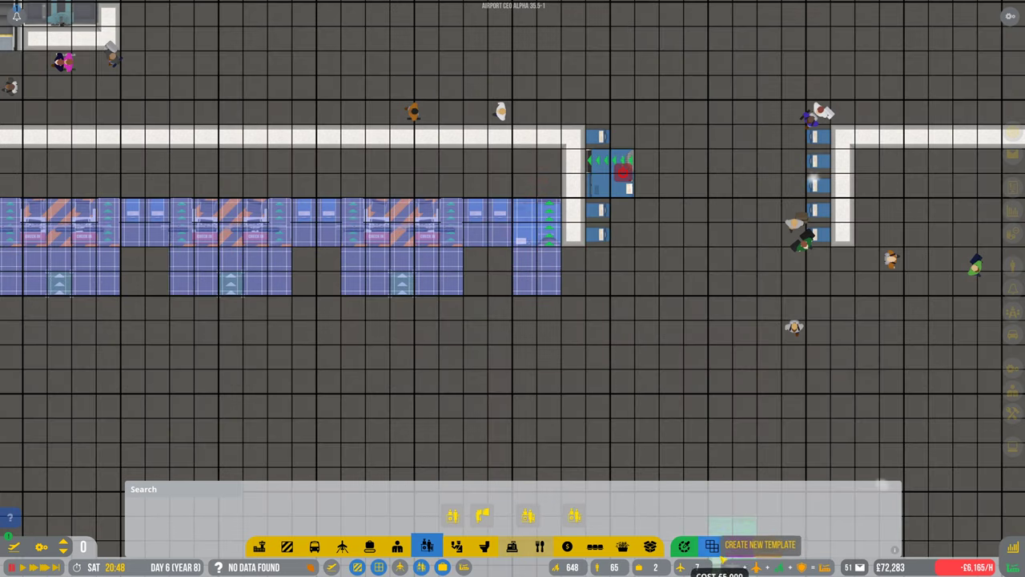
left_click(738, 544)
left_click_drag(561, 200, 365, 309)
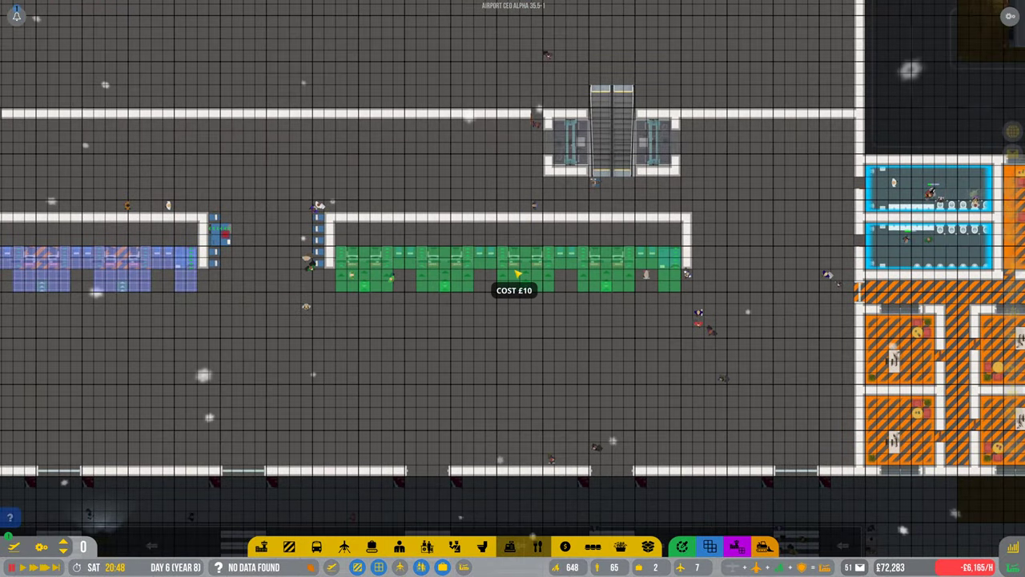
left_click(516, 274)
key("Escape")
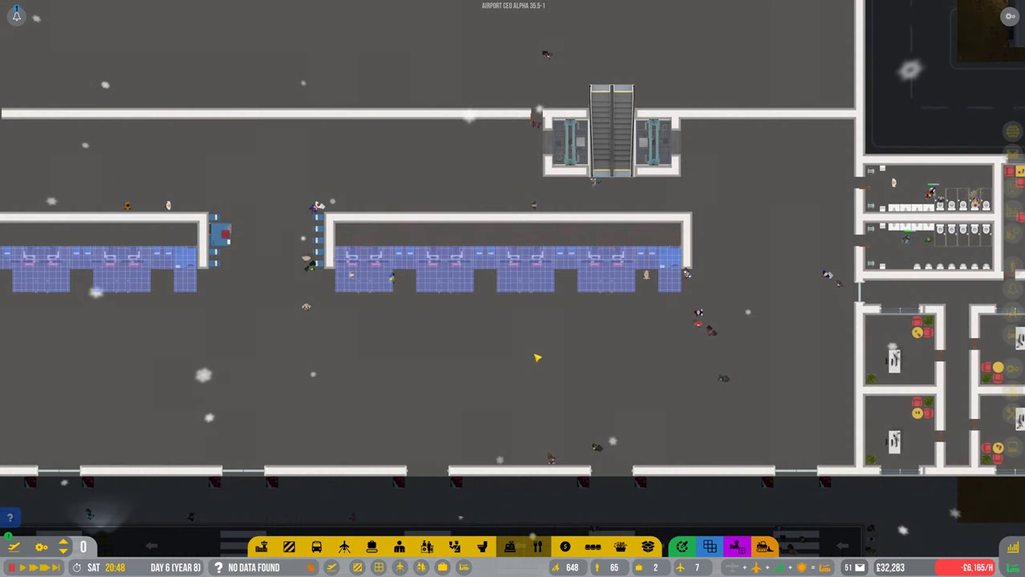
Step: Mark the fixture at the hall end for demolition after abandoning a second desk template
key("a")
scroll(451, 277, "up", 3)
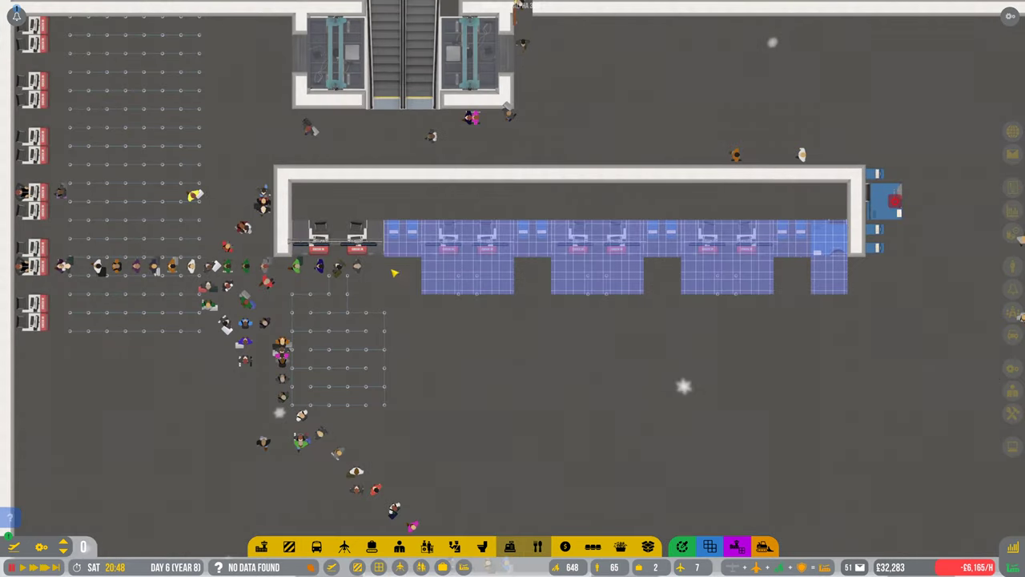
scroll(394, 272, "down", 3)
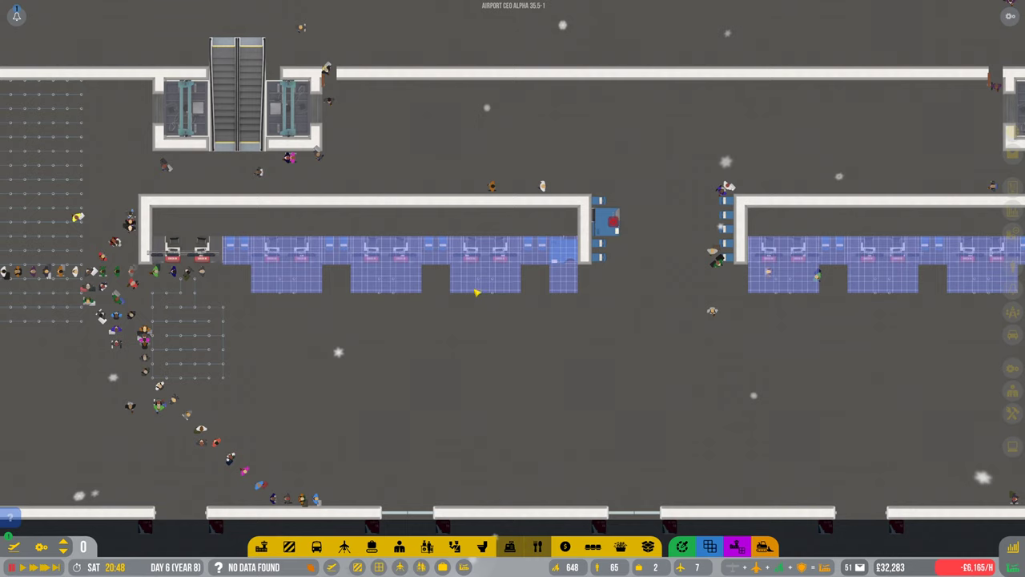
key("a")
key("d")
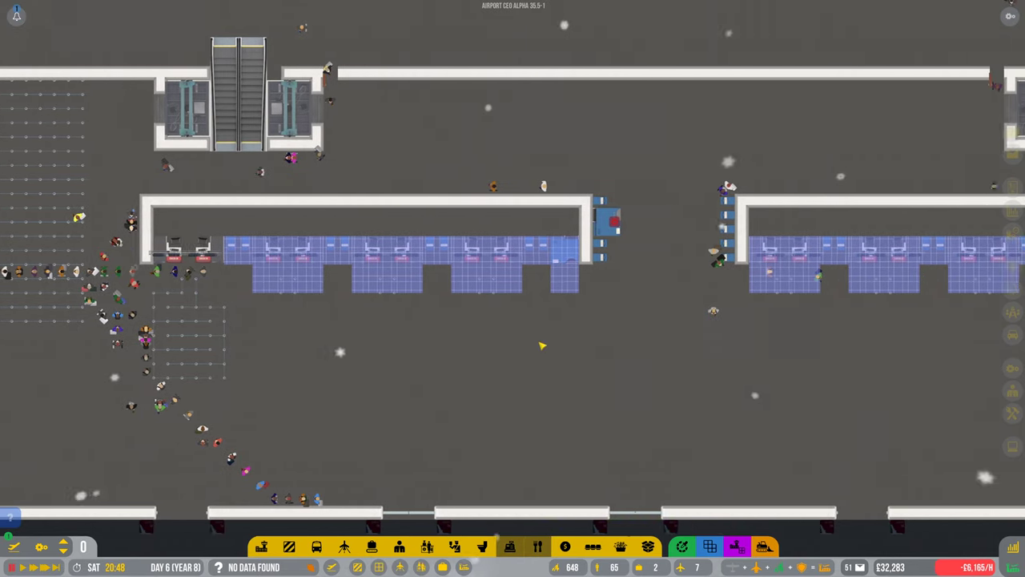
scroll(542, 346, "down", 3)
key("d")
scroll(517, 284, "up", 4)
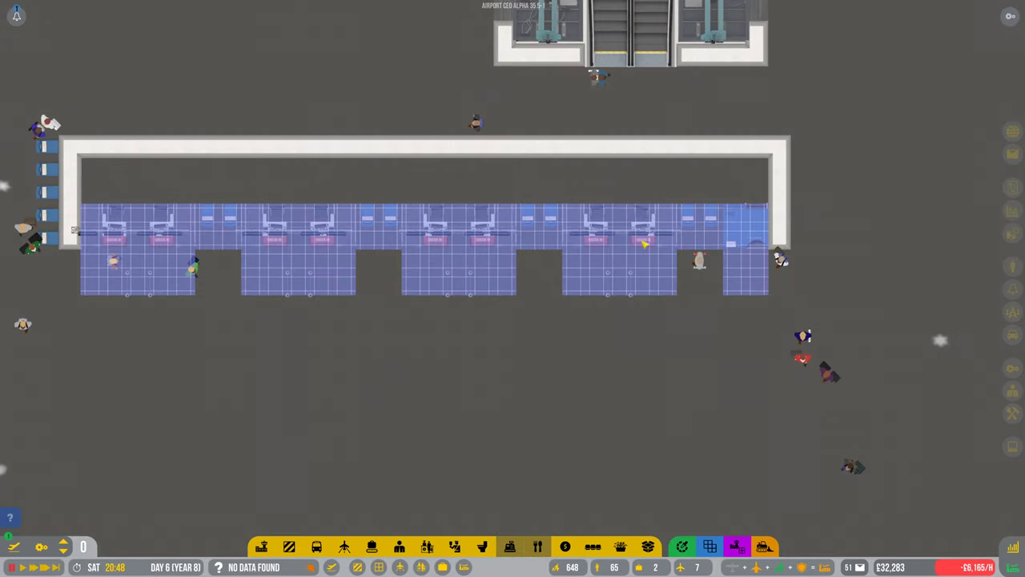
key("a")
key("w")
left_click(737, 546)
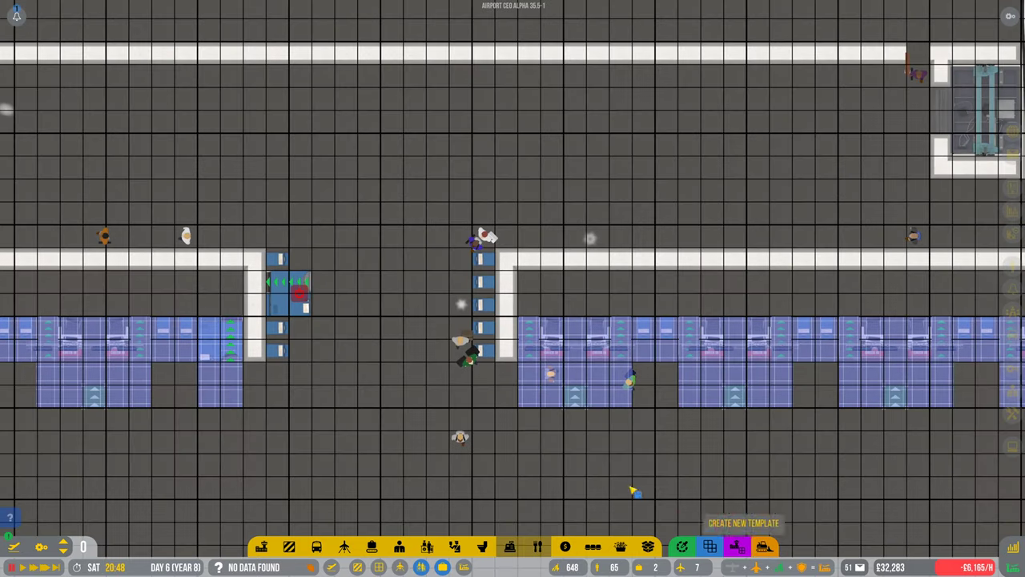
left_click_drag(277, 261, 481, 410)
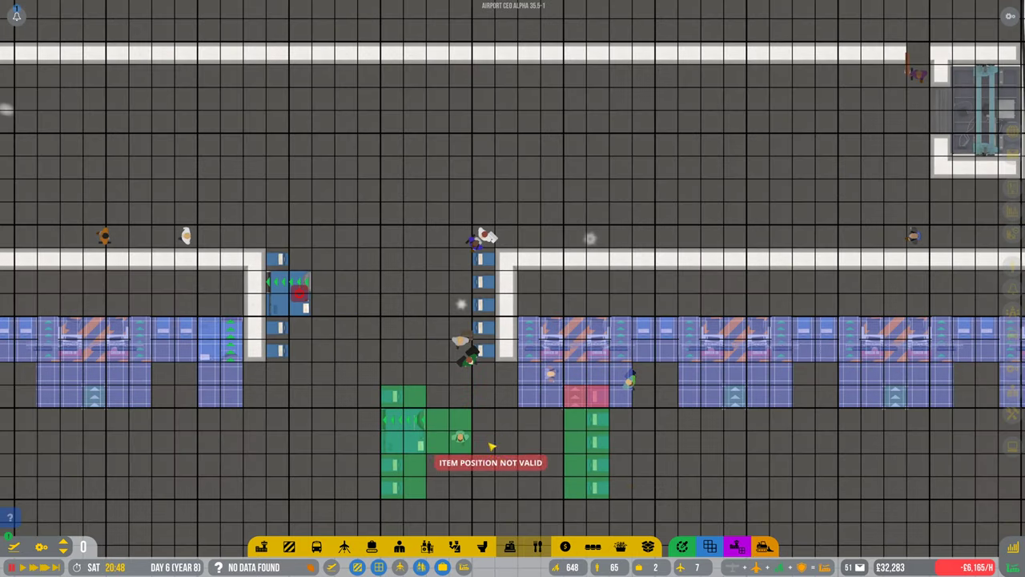
right_click(345, 385)
left_click(765, 546)
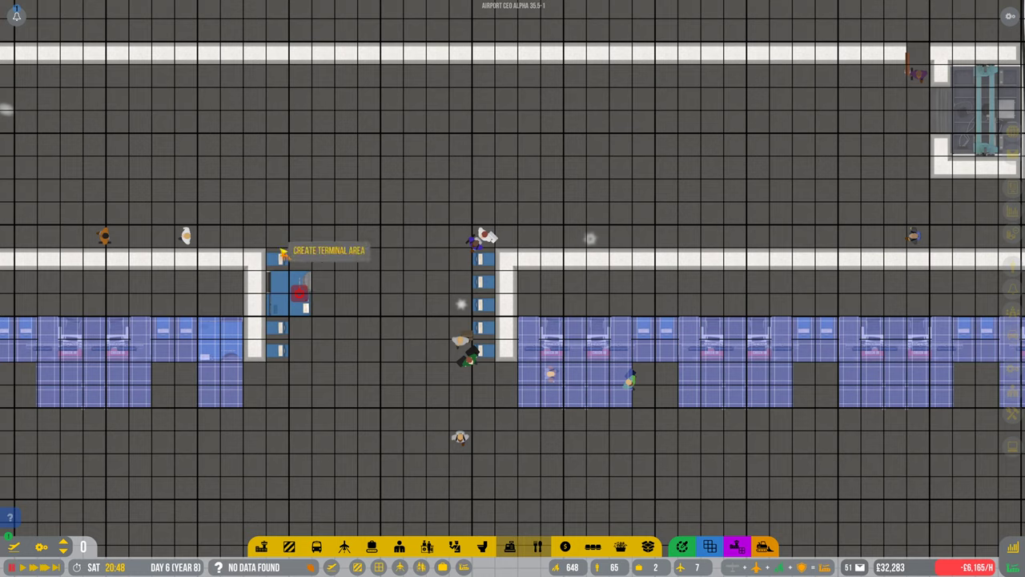
mouse_move(273, 233)
left_mouse_down()
mouse_move(469, 398)
mouse_move(462, 403)
left_mouse_up()
right_click(461, 402)
Step: Survey the terminal and check the construction overview: 651 objects queued, 20 contractors
key("s")
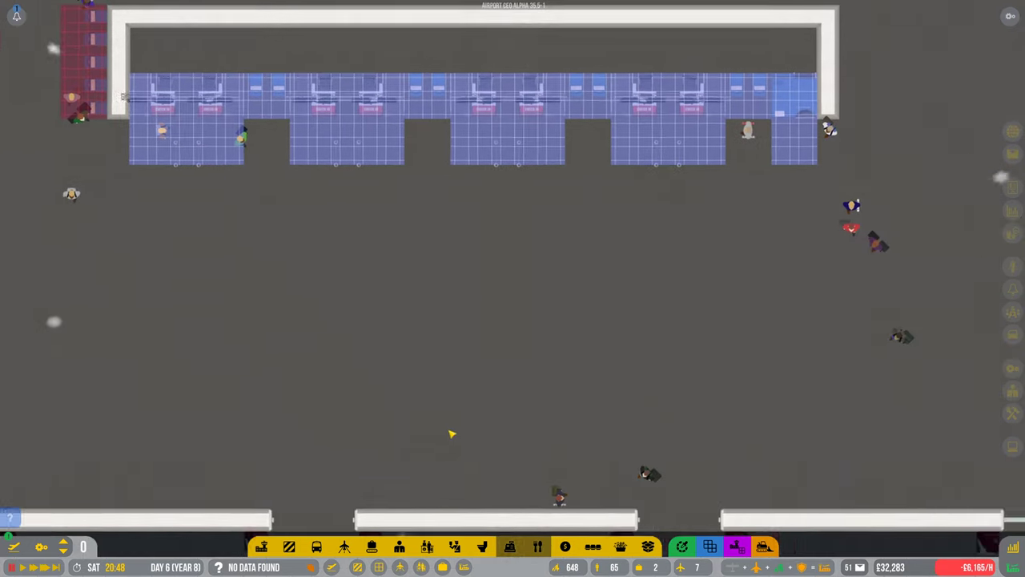
key("d")
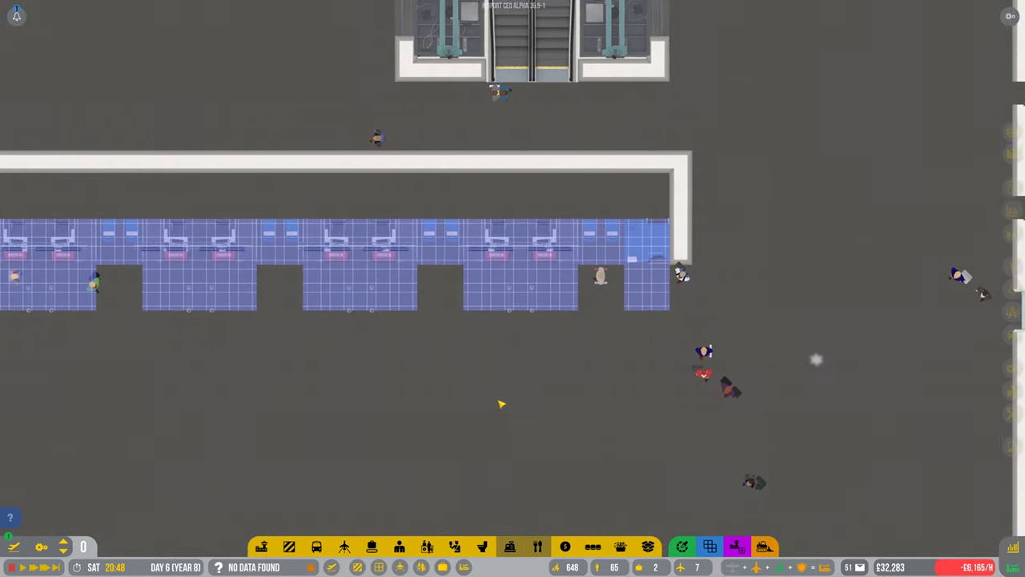
key("a")
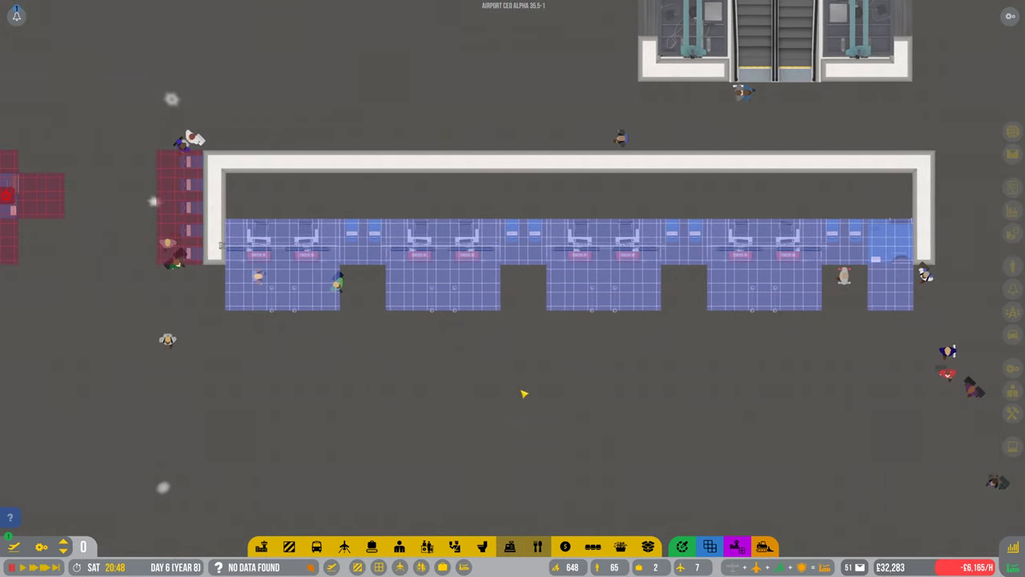
key("d")
scroll(523, 392, "down", 3)
key("a")
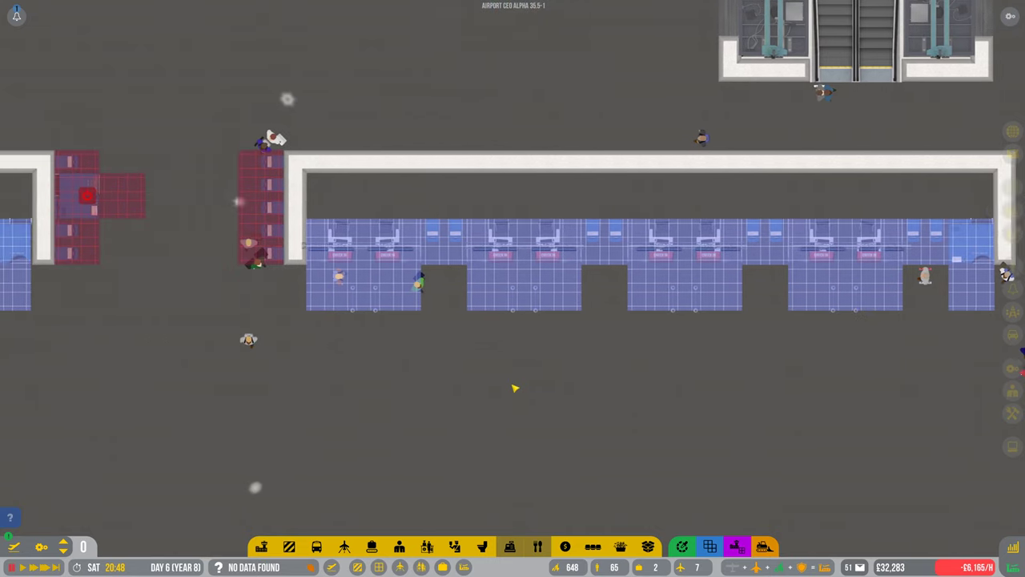
scroll(513, 385, "down", 3)
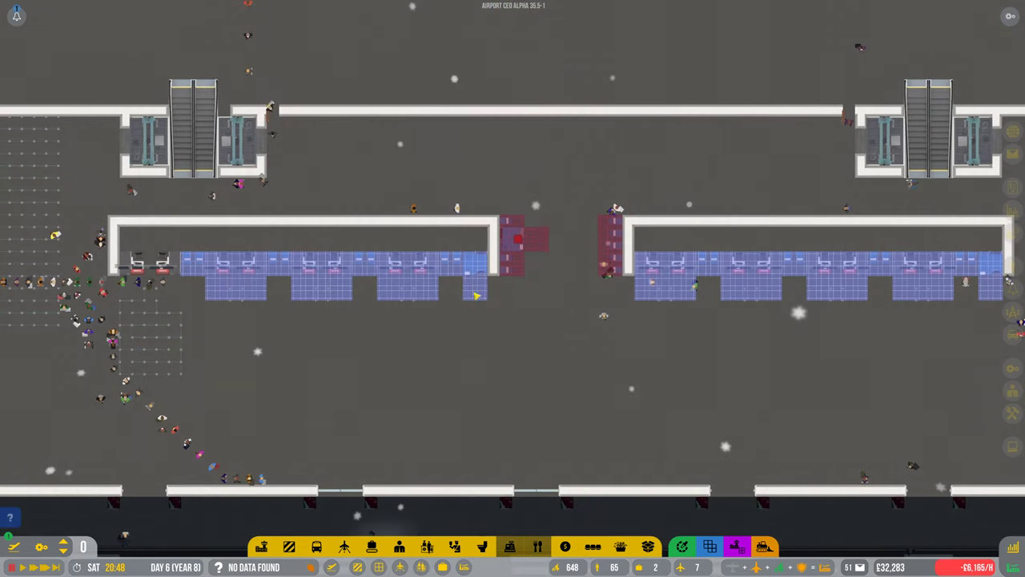
key("a")
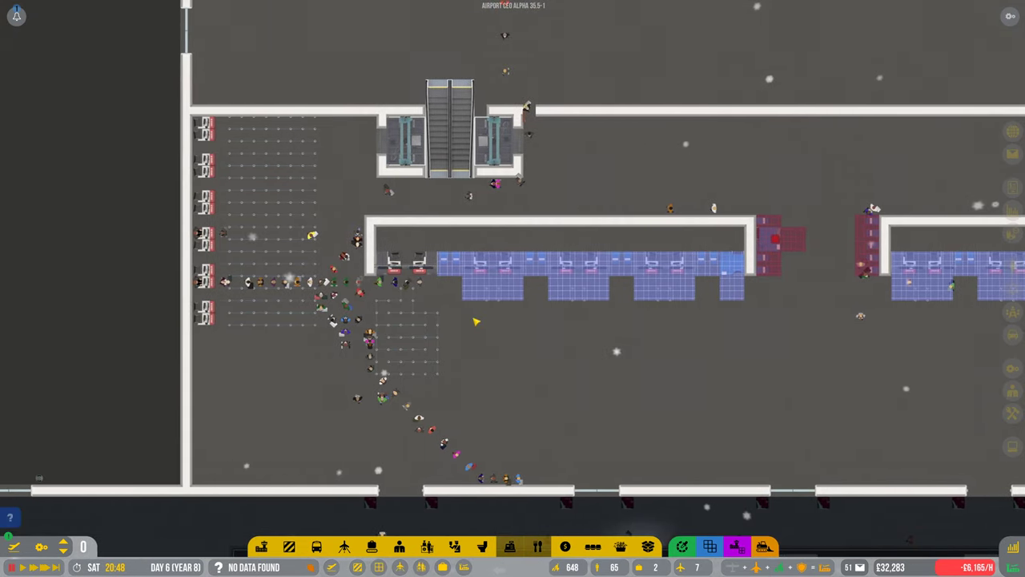
key("d")
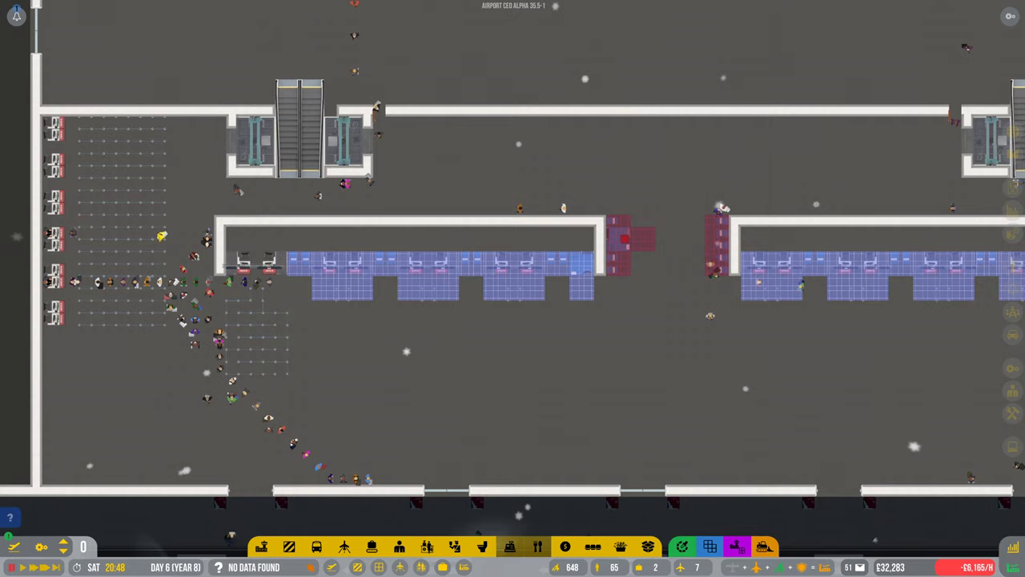
scroll(264, 273, "up", 3)
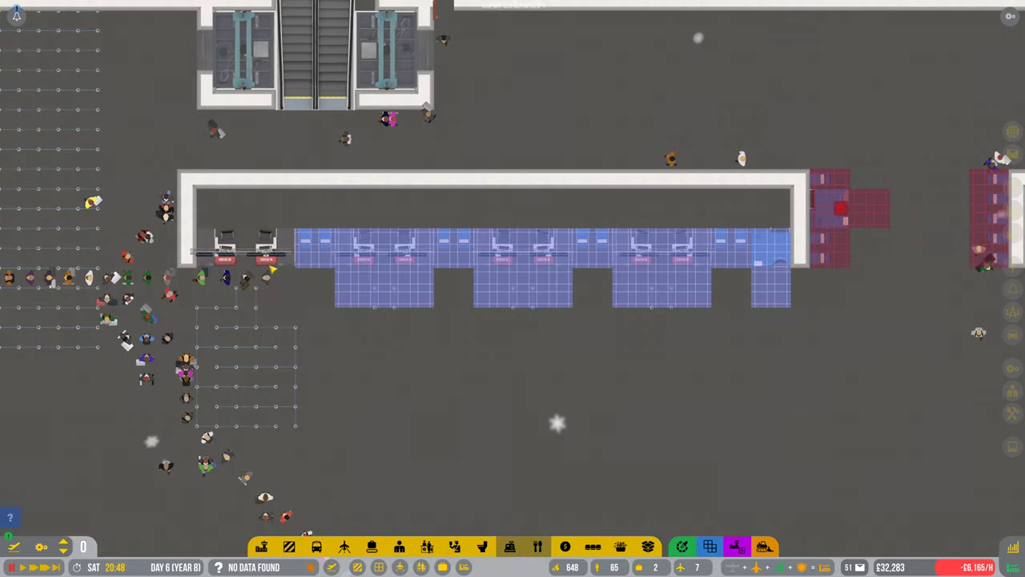
scroll(633, 443, "down", 2)
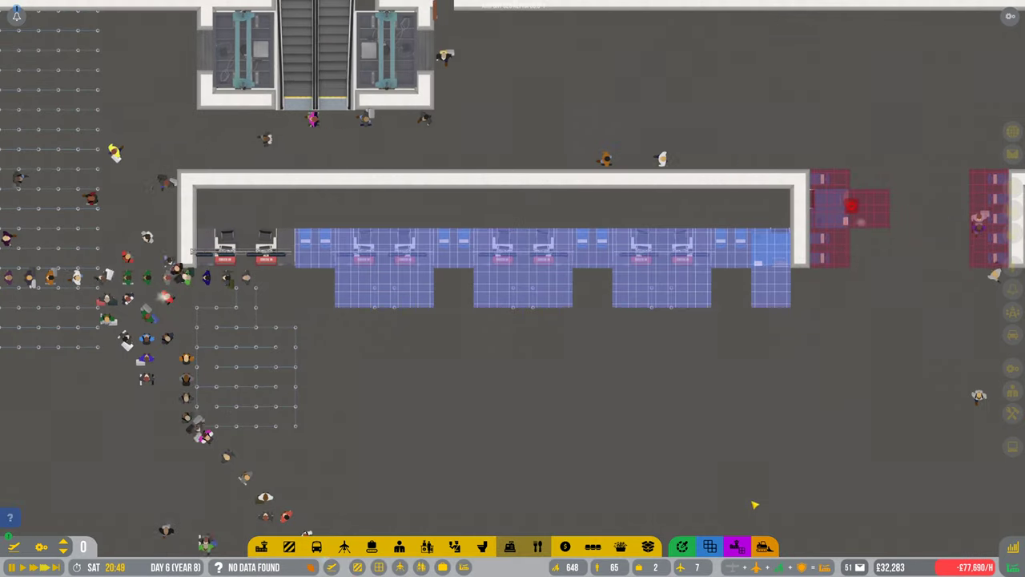
scroll(561, 401, "down", 4)
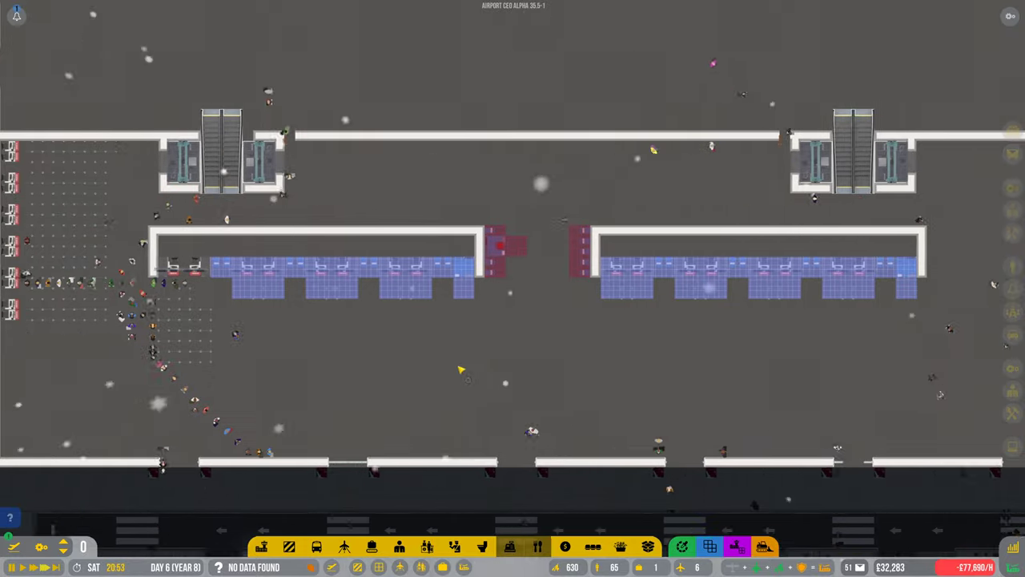
key("a")
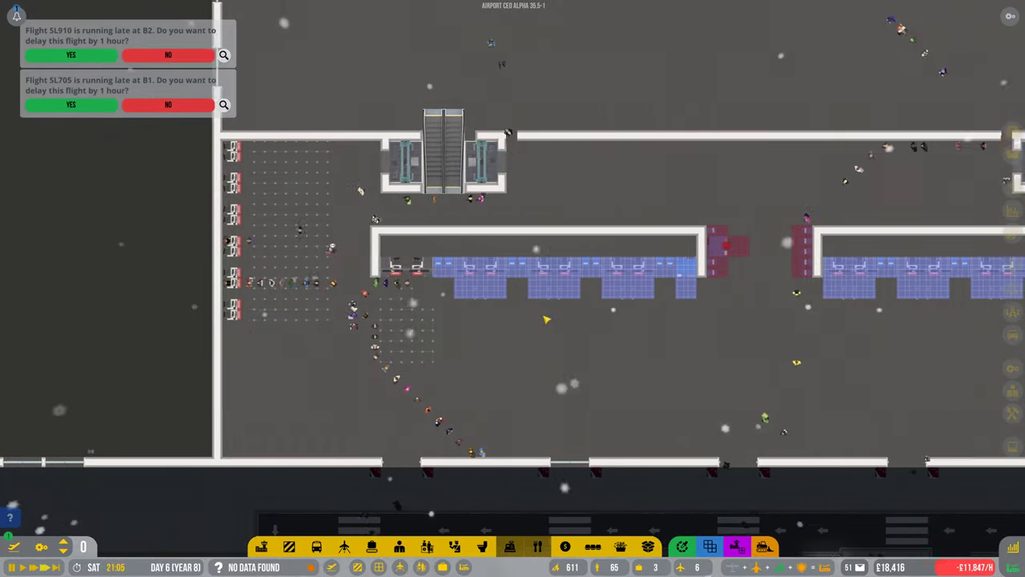
key("a")
scroll(555, 323, "down", 2)
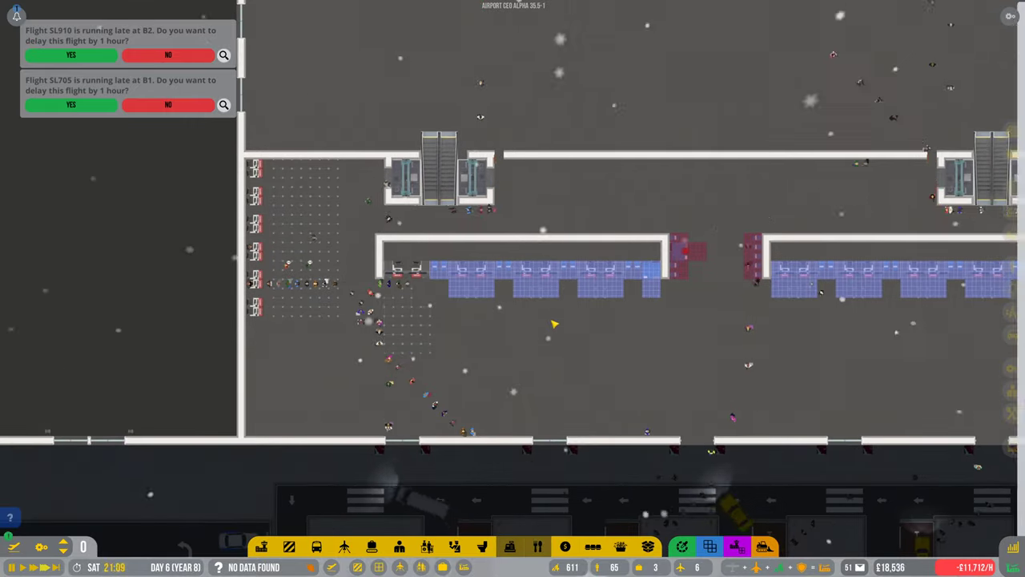
key("Tab")
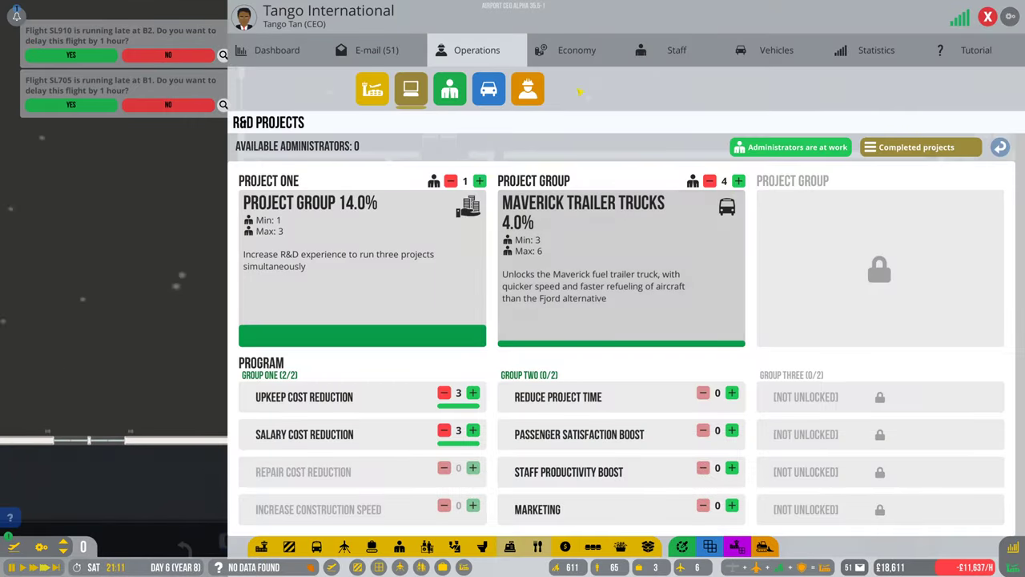
left_click(528, 89)
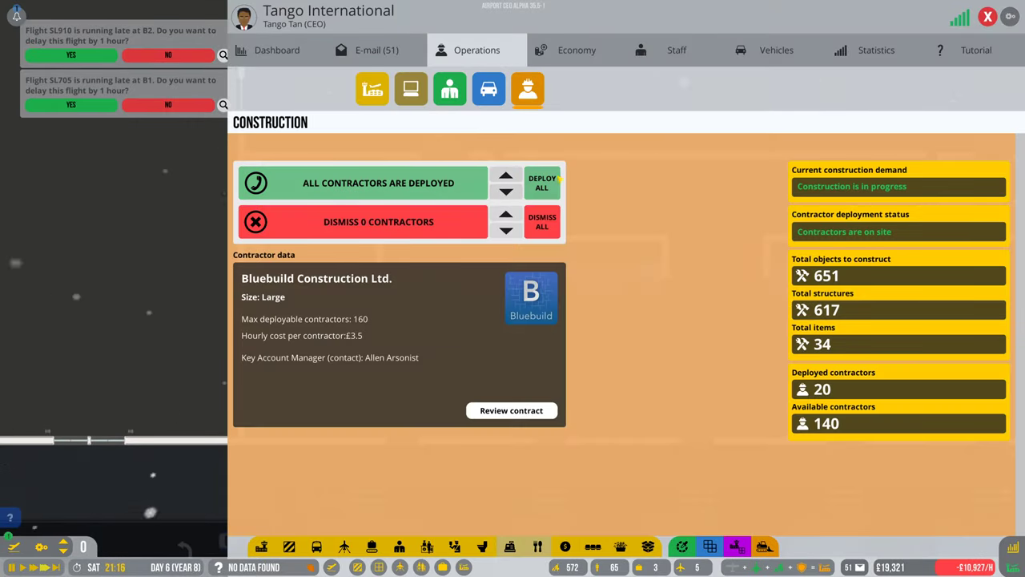
key("Escape")
key("a")
Step: Return from the parking level to the ground floor and pan to the terminal's west side
key("Page_Down")
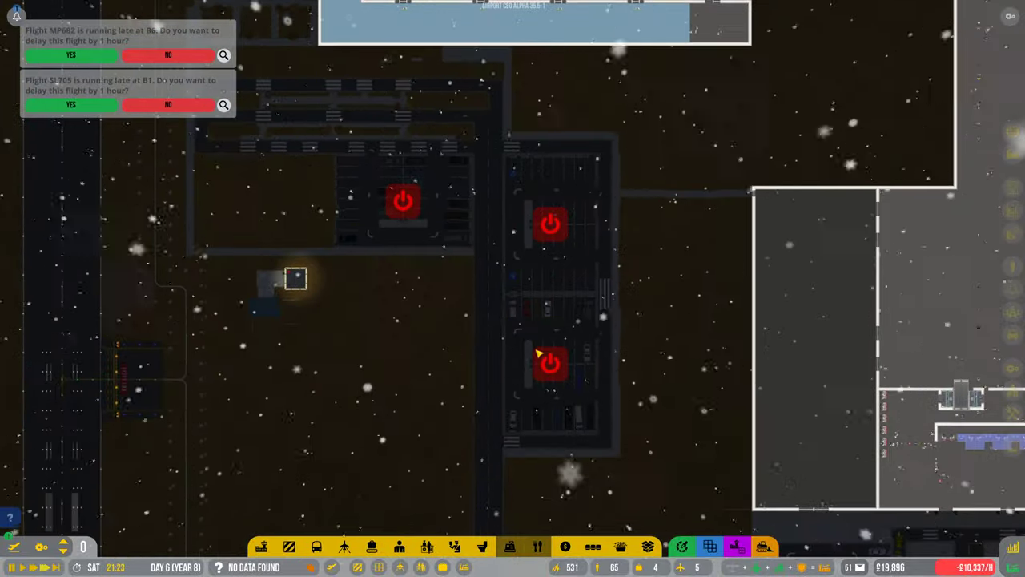
scroll(538, 352, "up", 3)
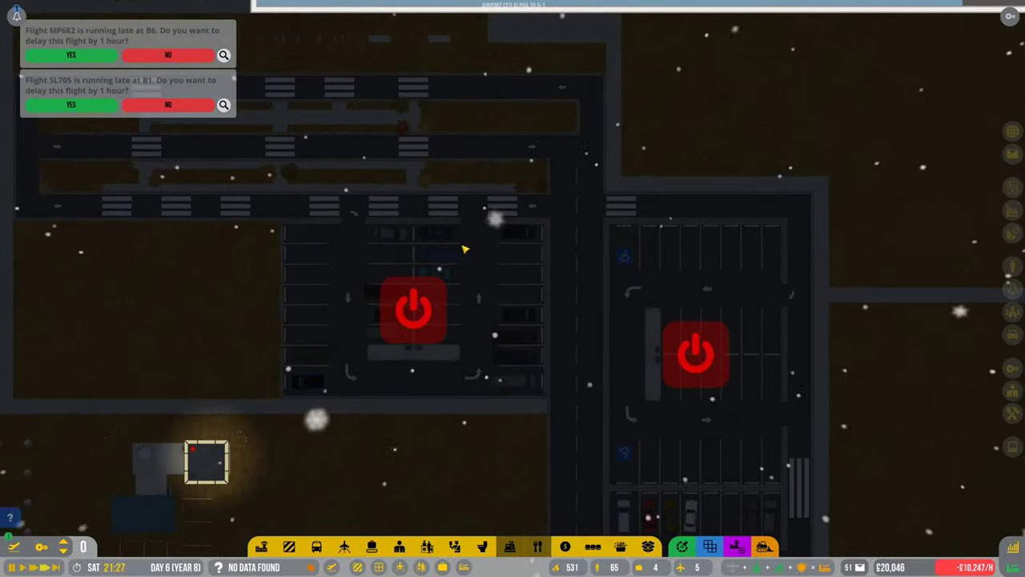
key("Page_Up")
scroll(512, 288, "up", 3)
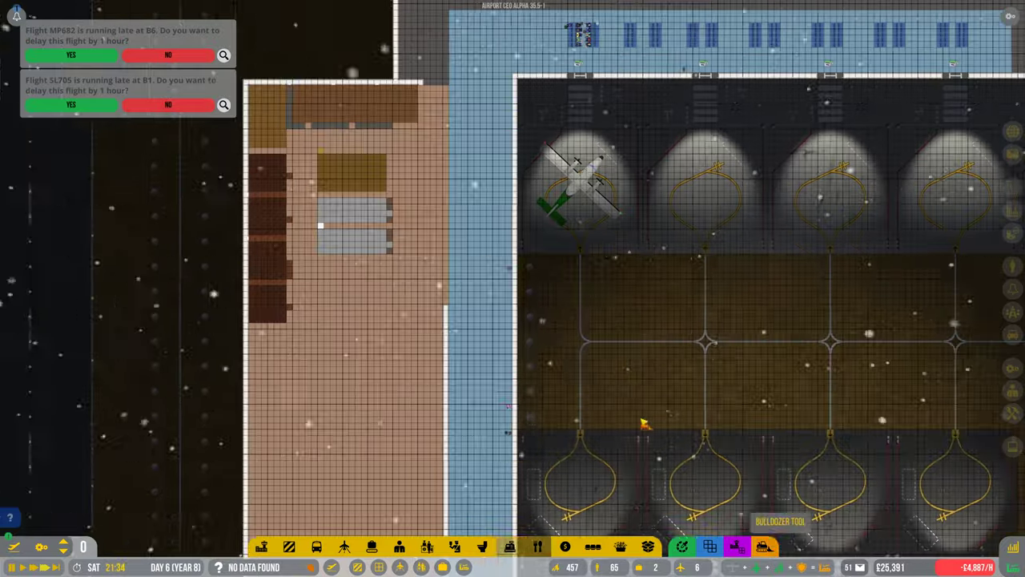
left_click_drag(224, 80, 408, 151)
scroll(449, 200, "down", 3)
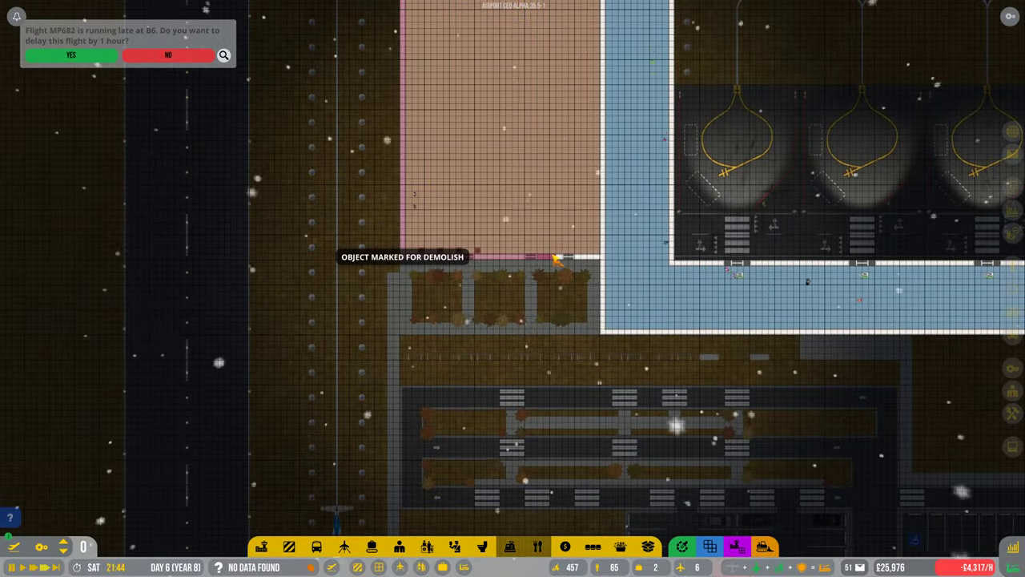
scroll(557, 258, "down", 3)
scroll(557, 258, "up", 2)
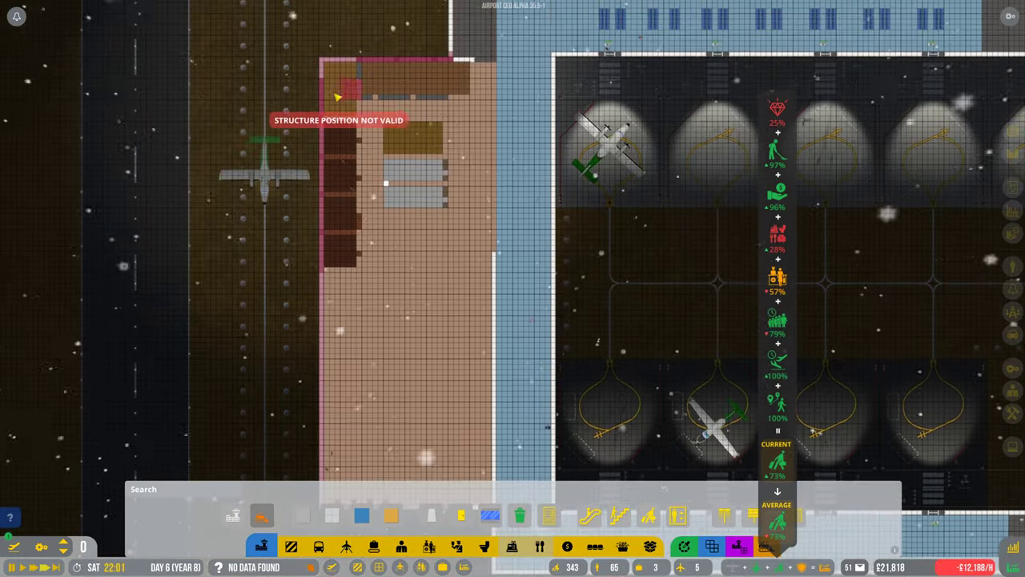
Step: Mark the 7x21 west terminal floor block and an extra floor column for demolition
left_click_drag(334, 71, 425, 233)
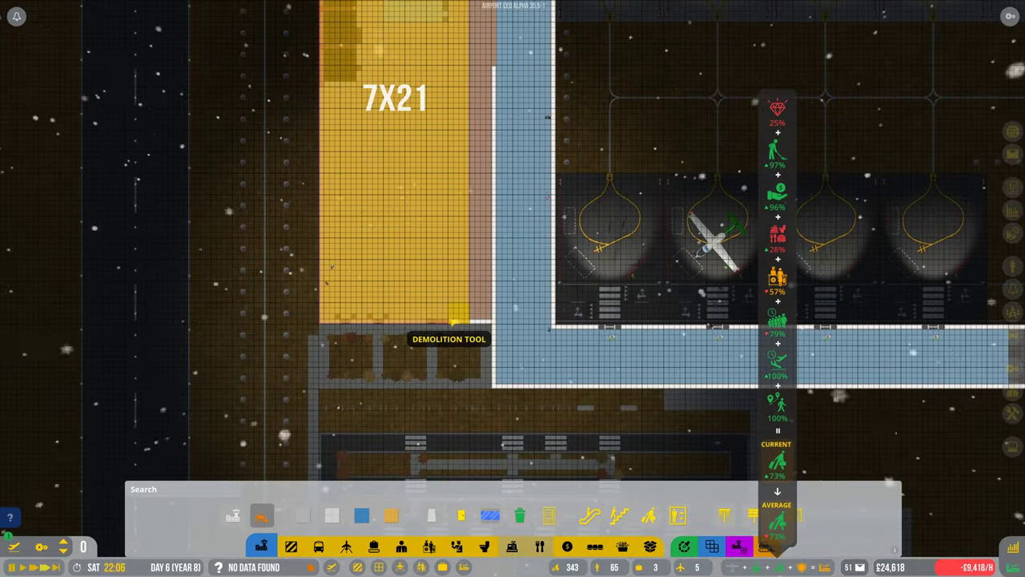
left_click_drag(457, 320, 457, 320)
scroll(456, 241, "down", 4)
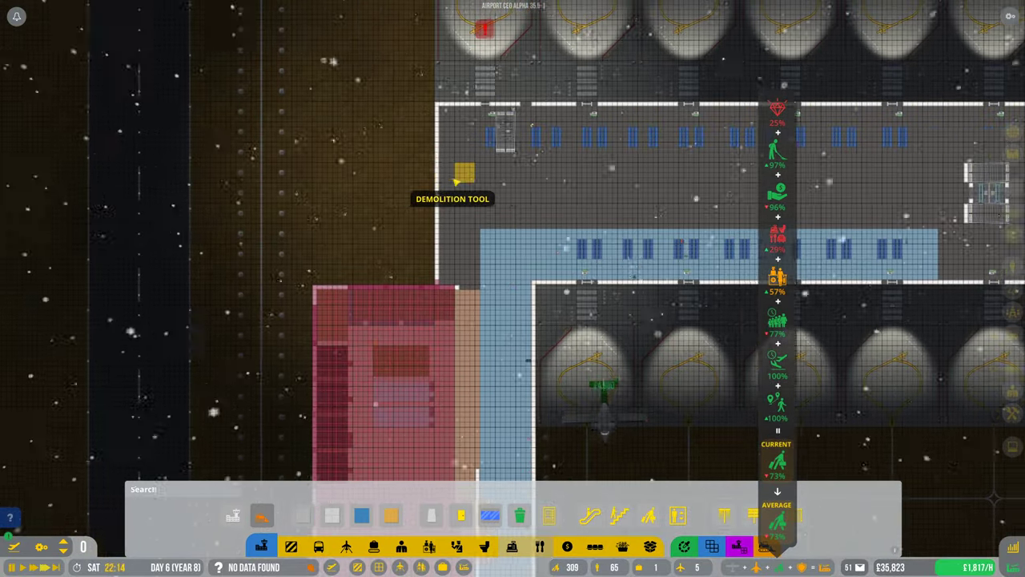
scroll(463, 174, "down", 3)
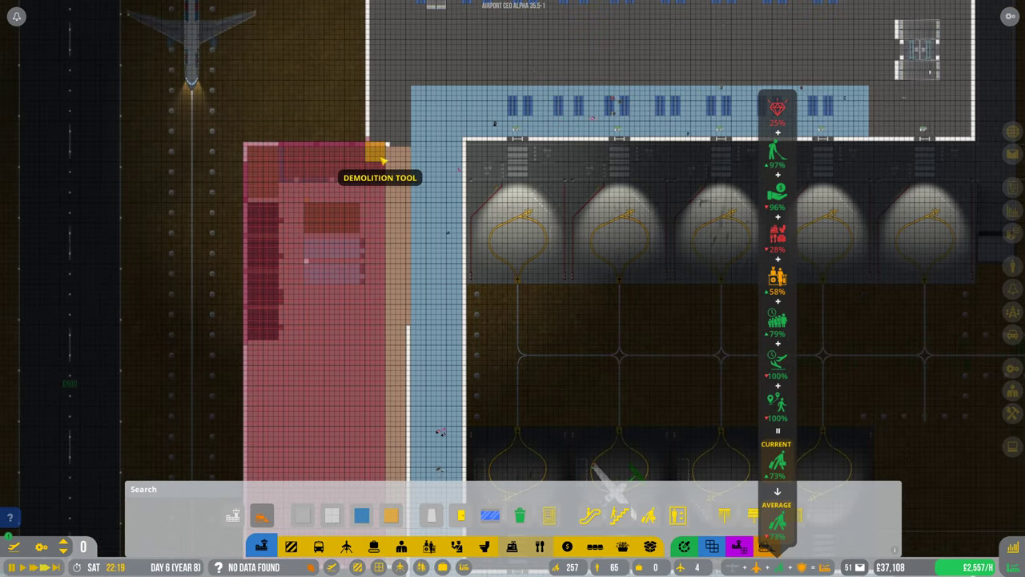
left_click_drag(383, 160, 385, 205)
key("s")
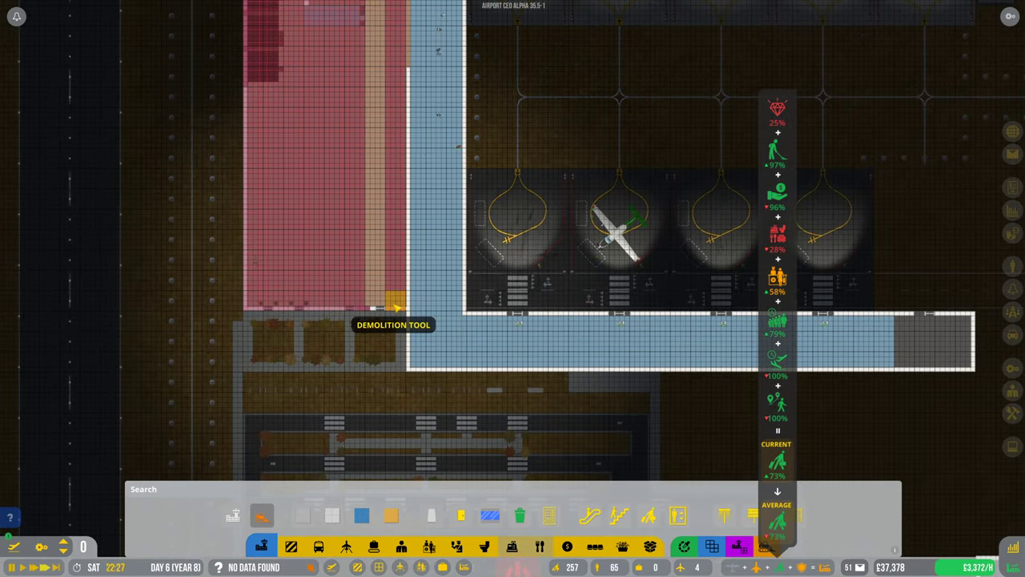
scroll(396, 307, "down", 3)
scroll(400, 185, "up", 3)
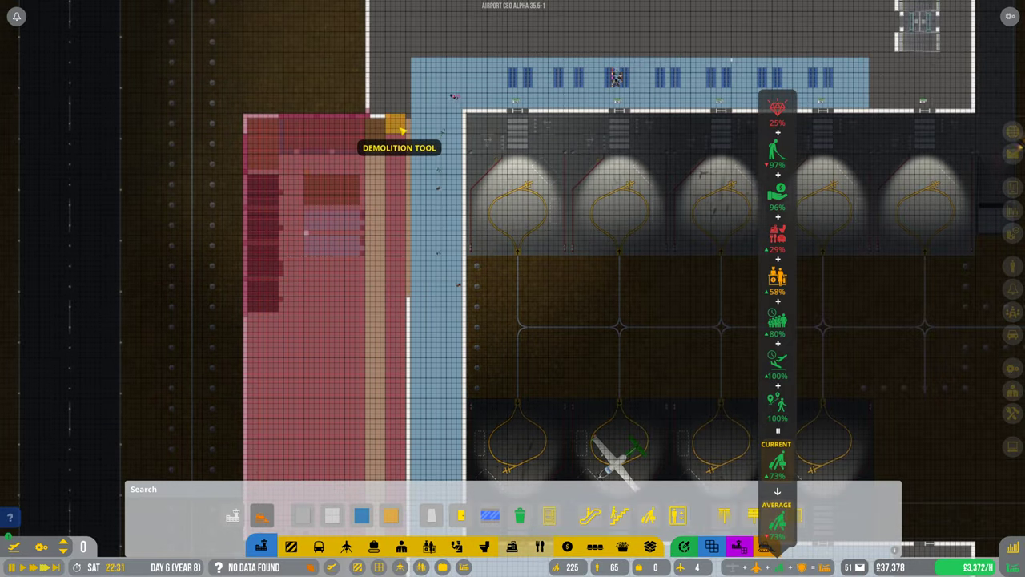
key("s")
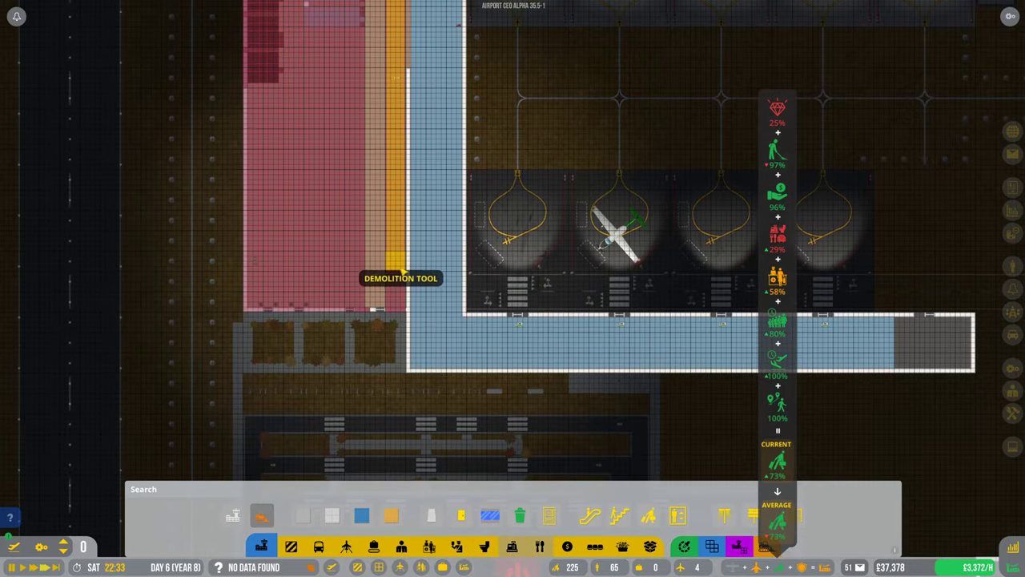
scroll(401, 312, "down", 3)
Step: Mark the terminal's west wall line for demolition after cancelling a structure placement
key("w")
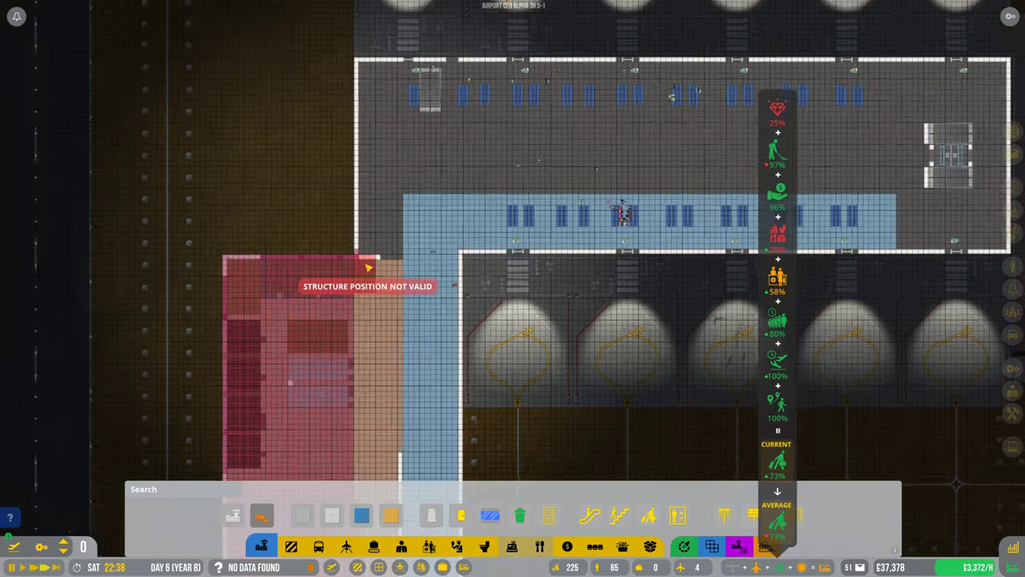
scroll(385, 264, "up", 4)
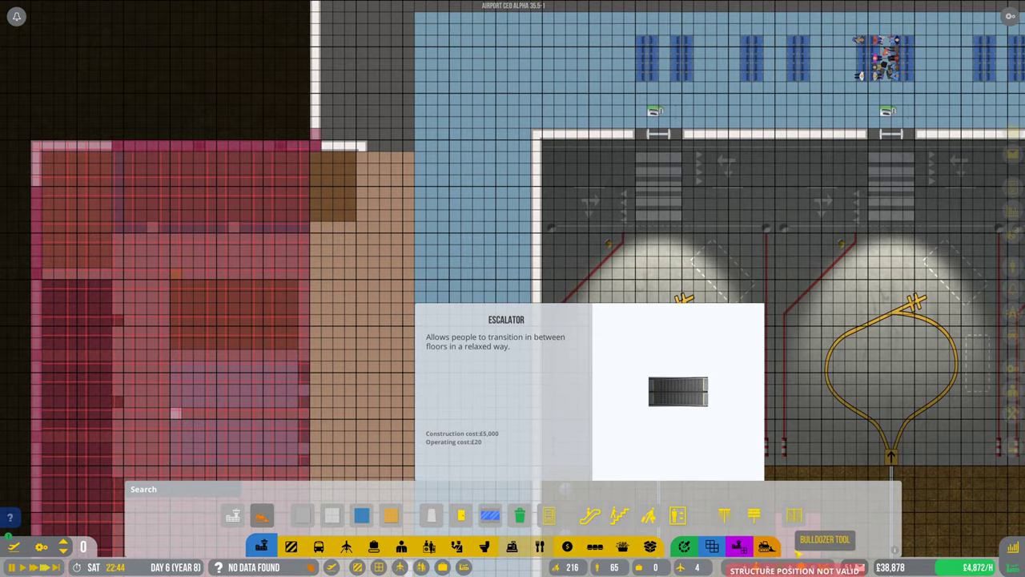
right_click(801, 521)
key("w")
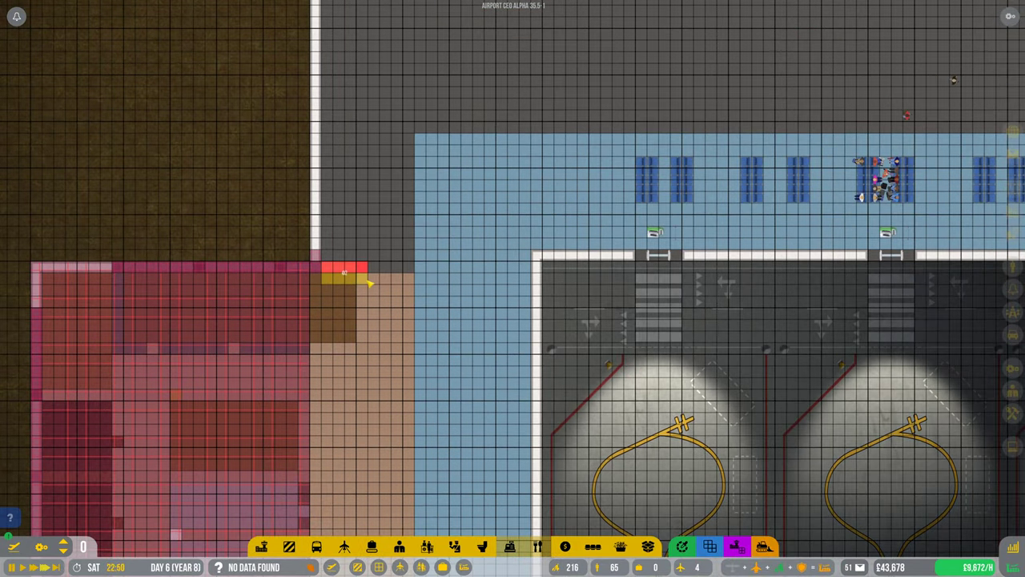
scroll(401, 398, "down", 3)
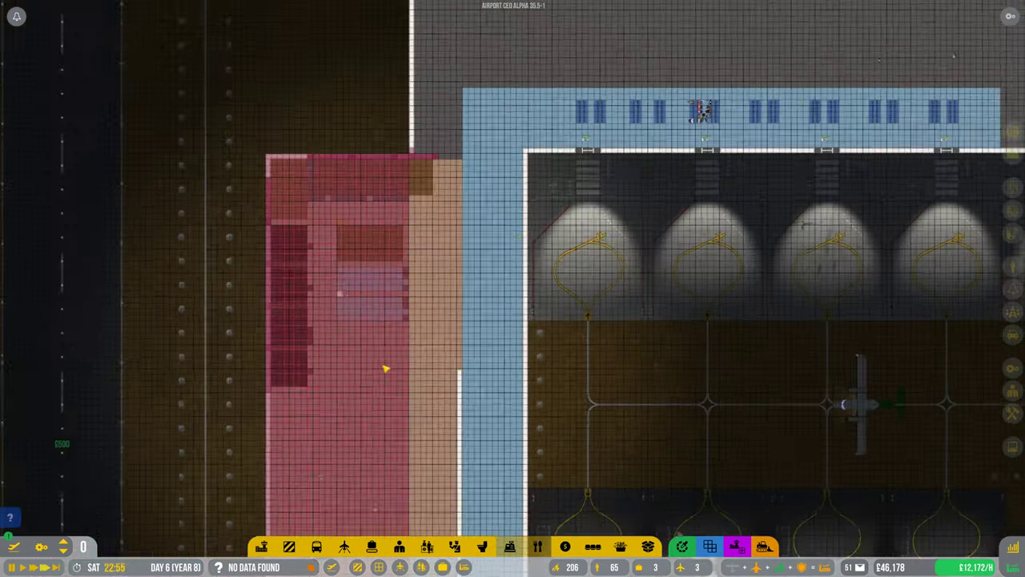
scroll(417, 321, "up", 3)
left_click_drag(418, 80, 418, 367)
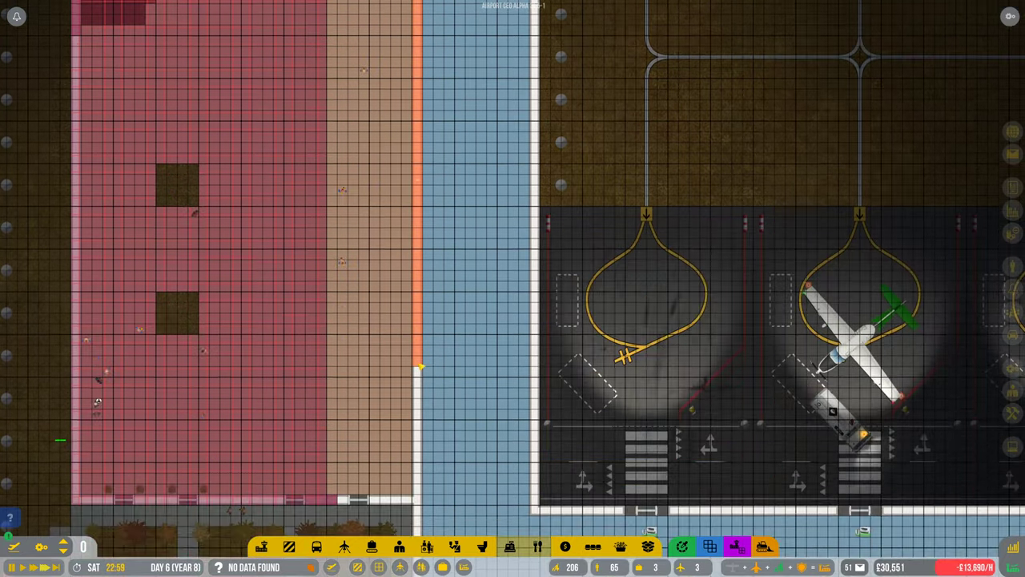
key("s")
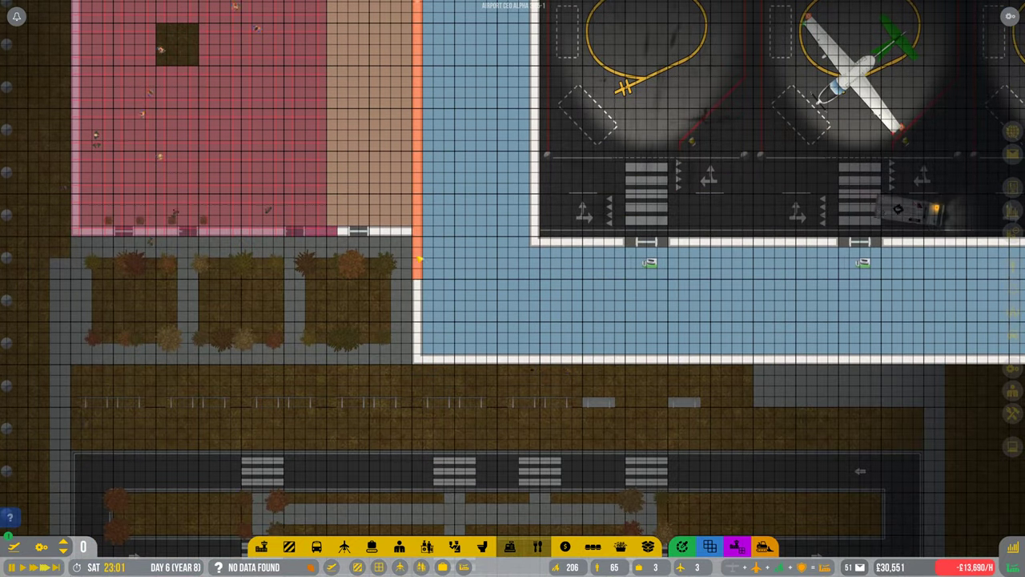
scroll(419, 233, "down", 3)
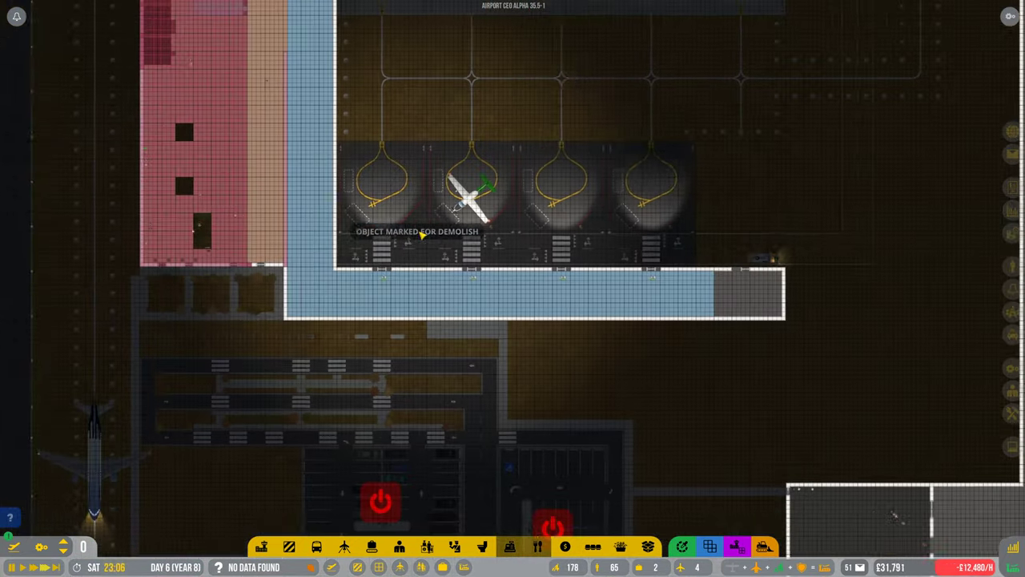
scroll(419, 232, "down", 3)
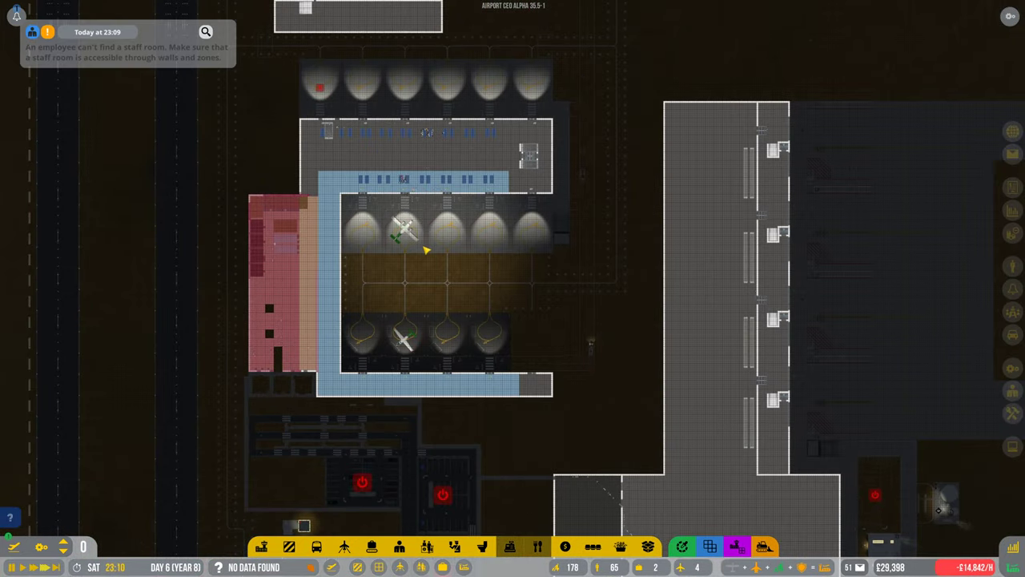
key("w")
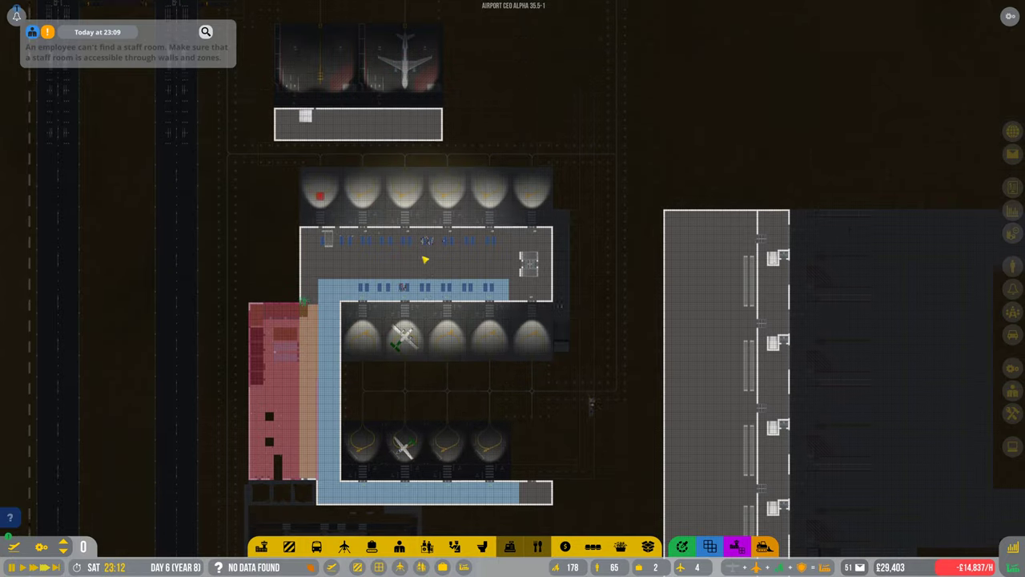
scroll(427, 251, "up", 3)
scroll(375, 331, "up", 3)
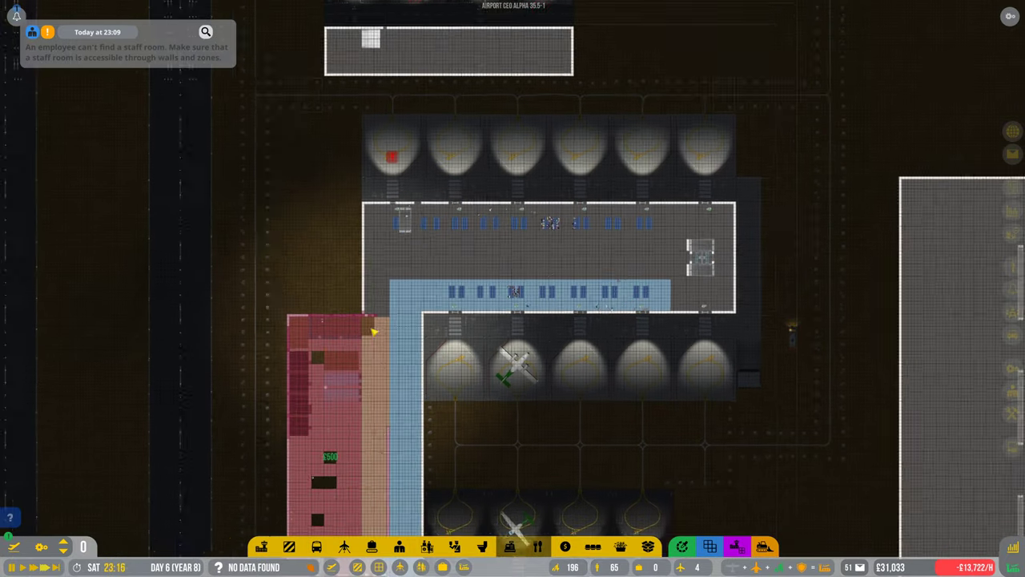
scroll(375, 330, "up", 1)
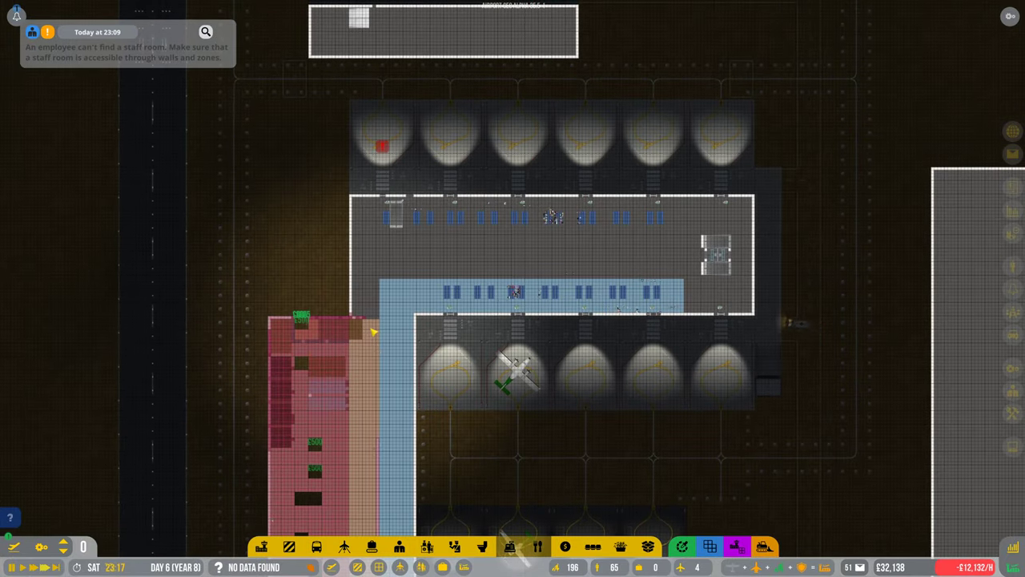
scroll(401, 337, "up", 3)
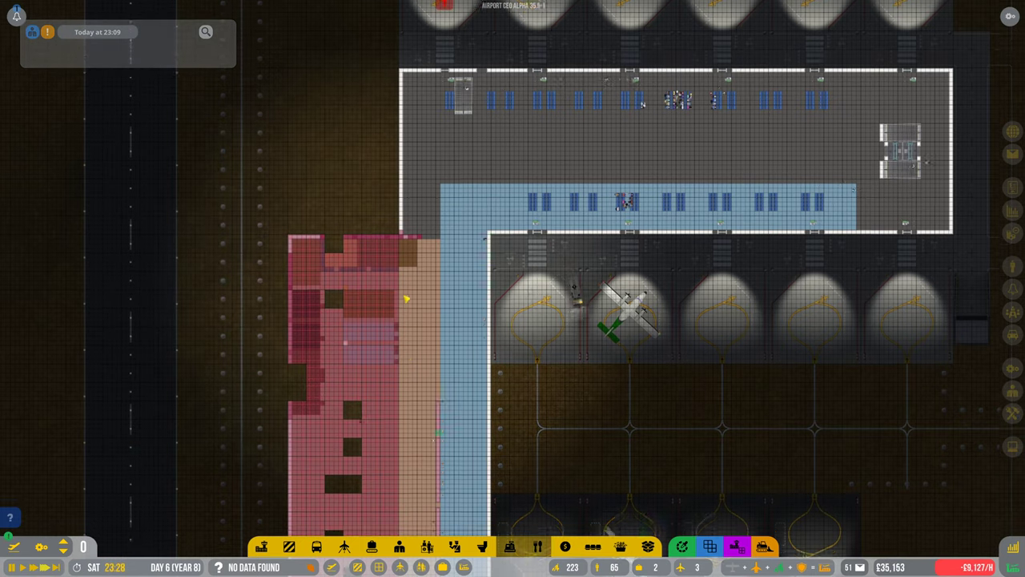
Step: Mark the 4x21 strip and the strip along the blue walkway for demolition
key("s")
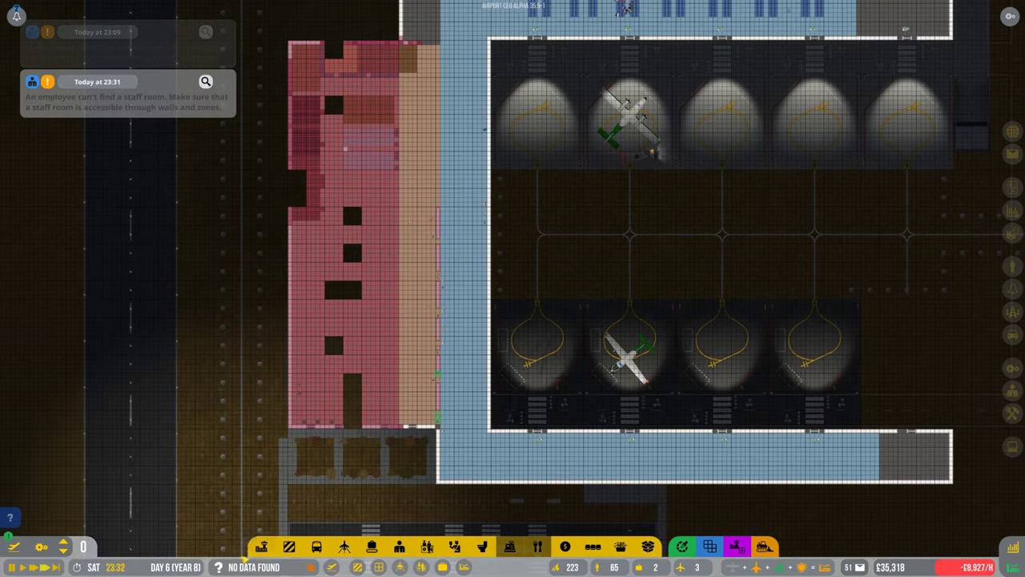
left_click(261, 546)
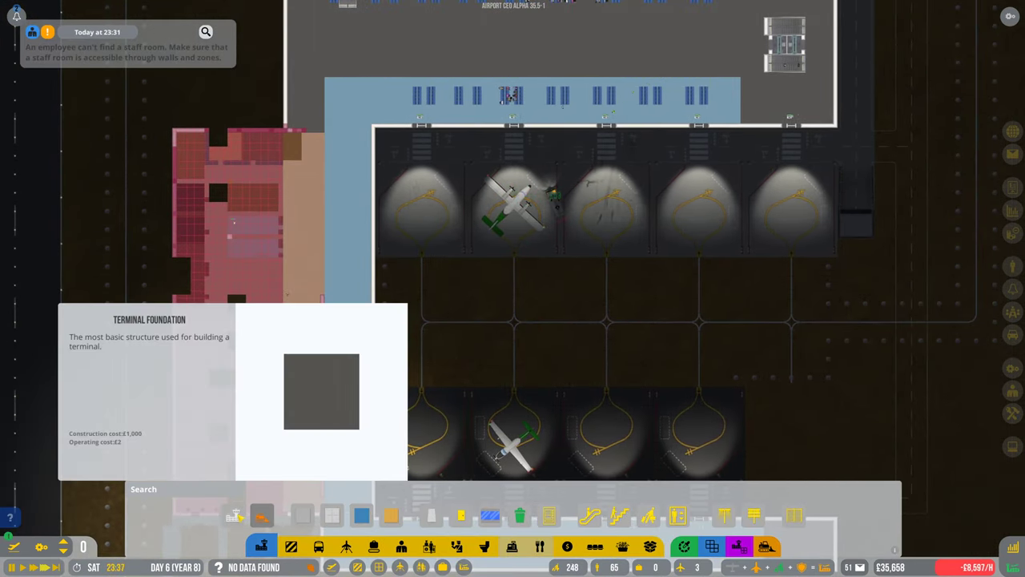
scroll(512, 288, "down", 3)
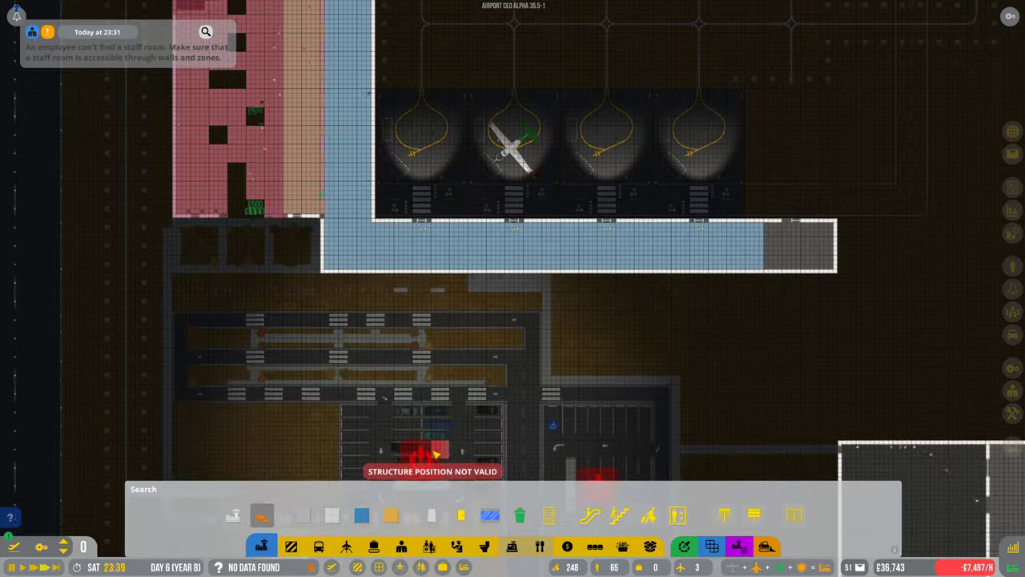
scroll(513, 289, "up", 3)
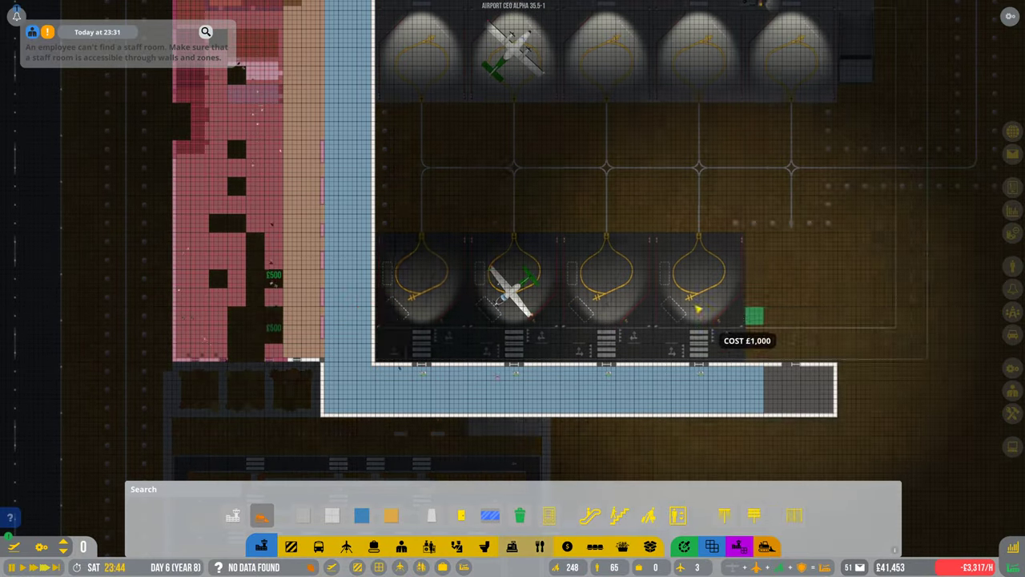
key("w")
scroll(501, 310, "down", 2)
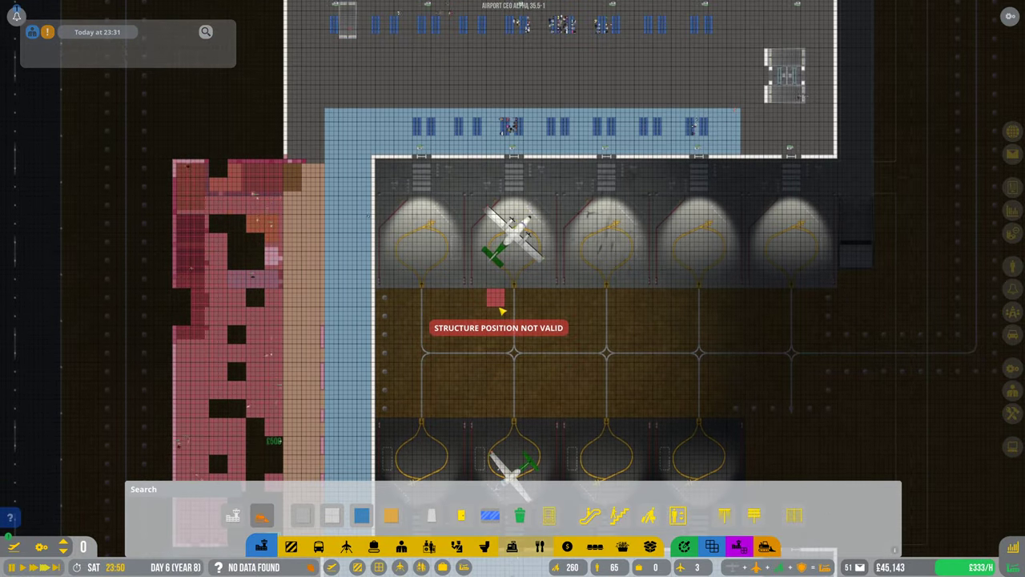
scroll(290, 193, "up", 2)
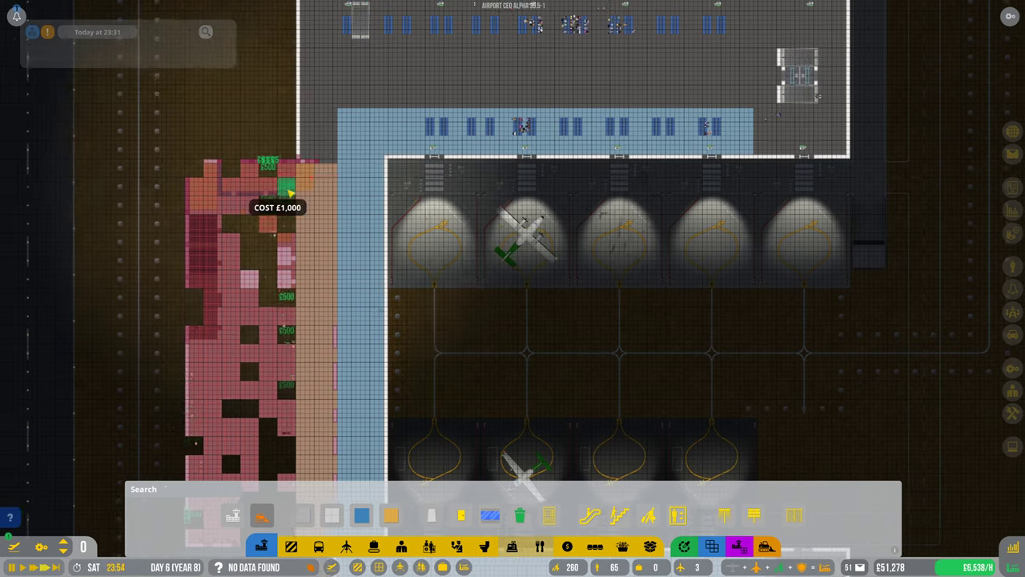
scroll(290, 193, "down", 3)
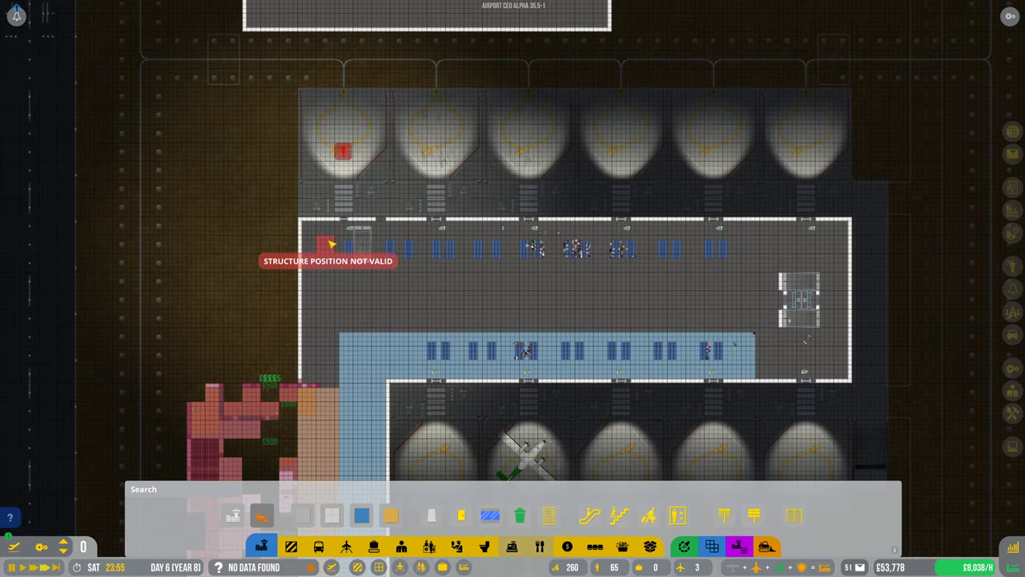
scroll(264, 233, "up", 3)
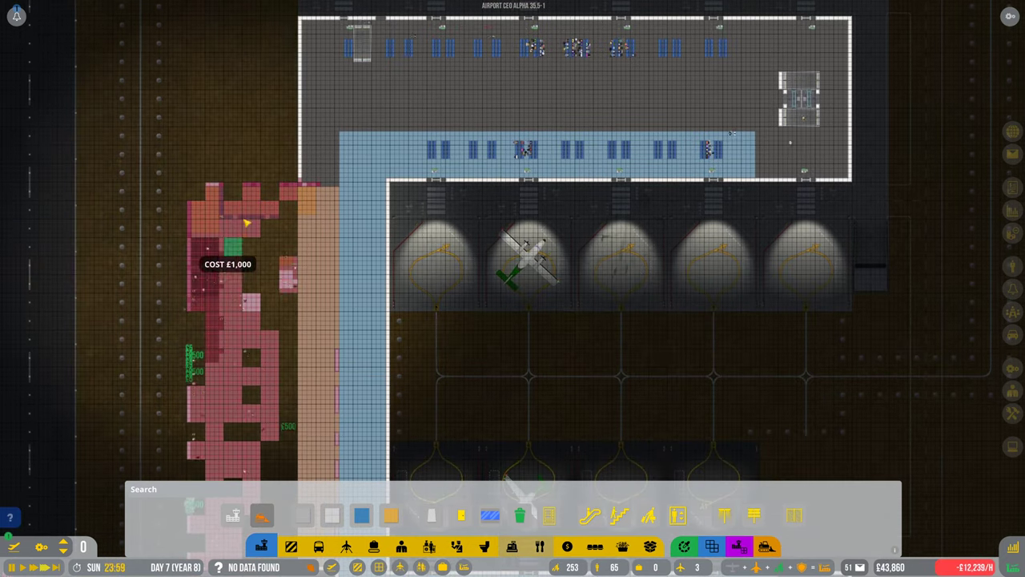
key("s")
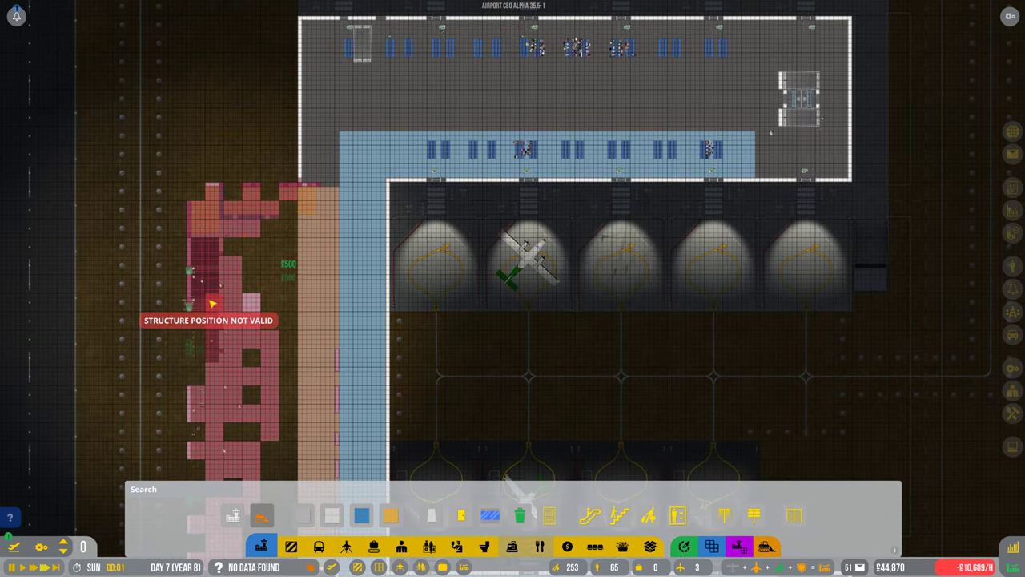
scroll(240, 241, "down", 2)
scroll(241, 240, "up", 2)
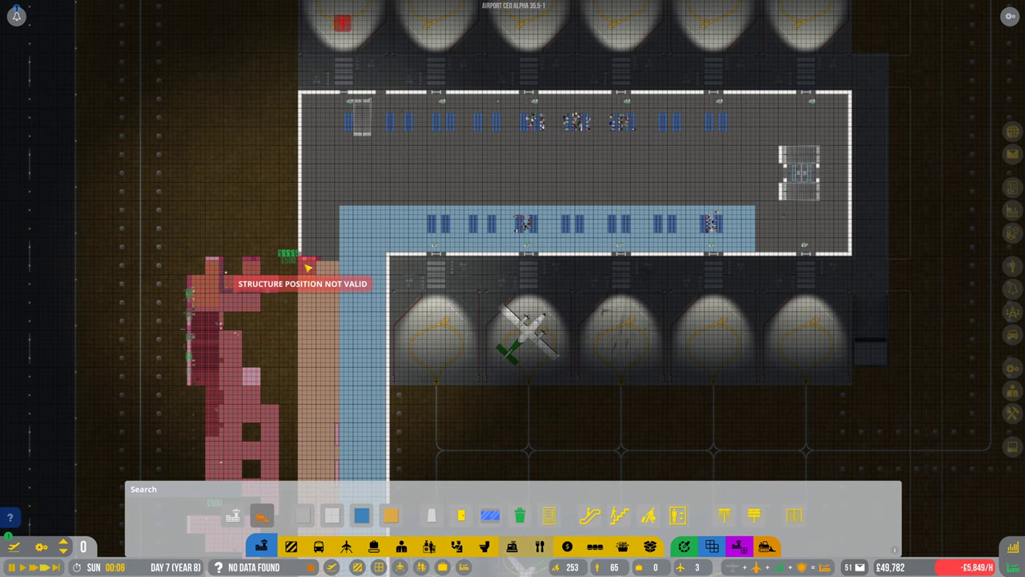
key("s")
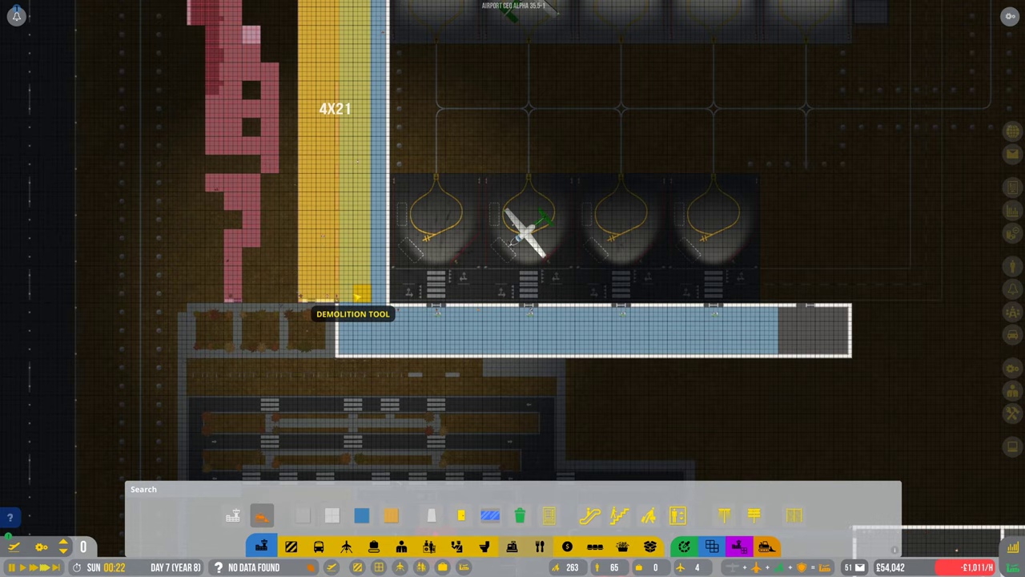
left_click(359, 295)
key("w")
key("s")
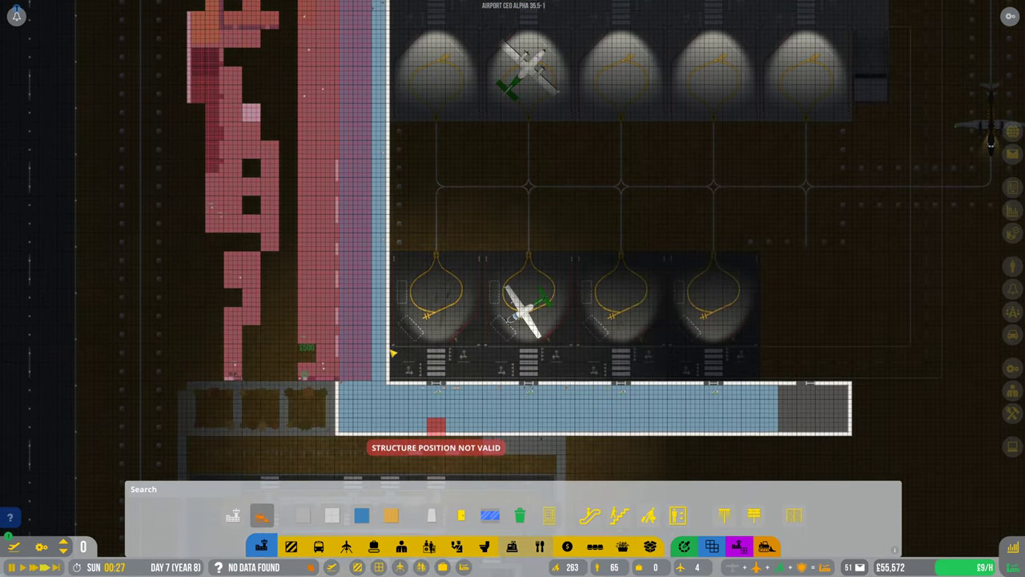
key("d")
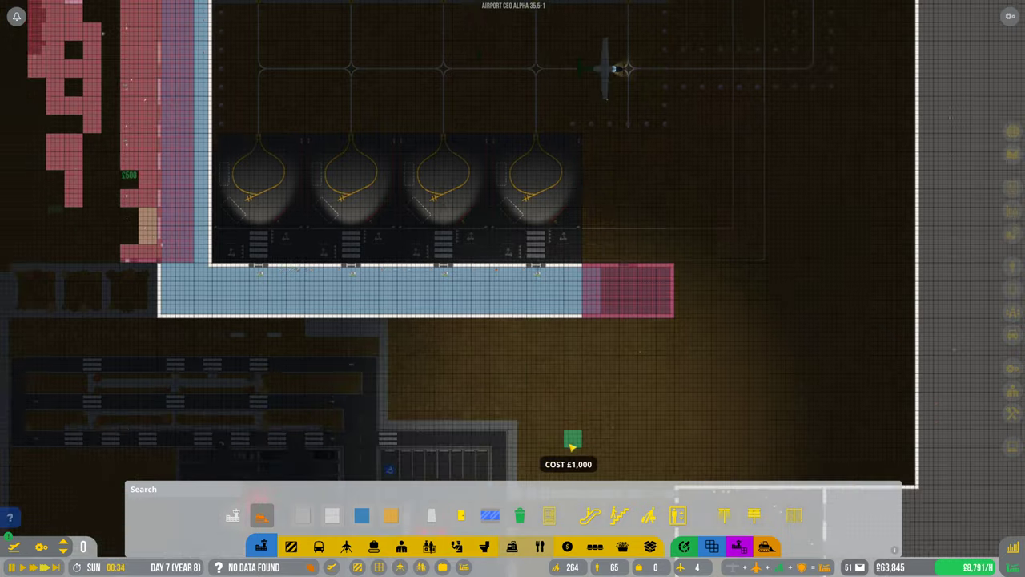
scroll(625, 422, "down", 3)
key("s")
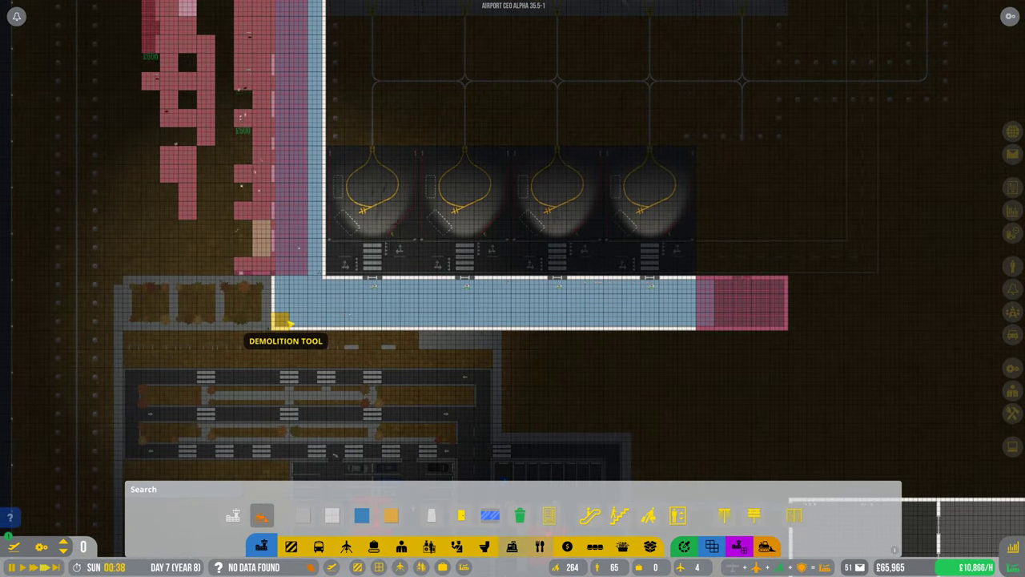
left_click_drag(284, 320, 721, 308)
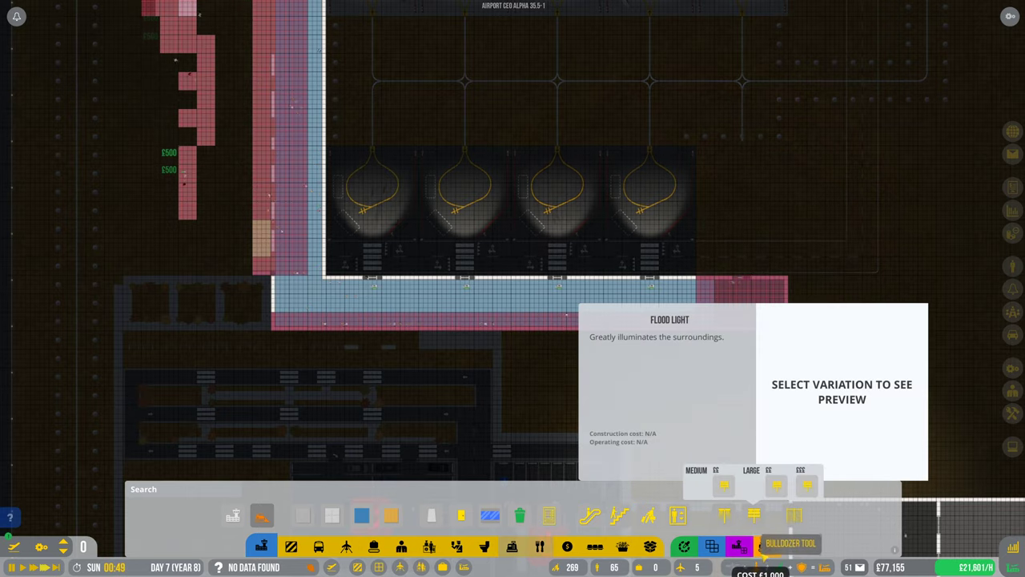
key("Escape")
Step: Mark the park, a terminal-side strip, a bush and two road stretches for demolition
key("s")
scroll(294, 225, "up", 2)
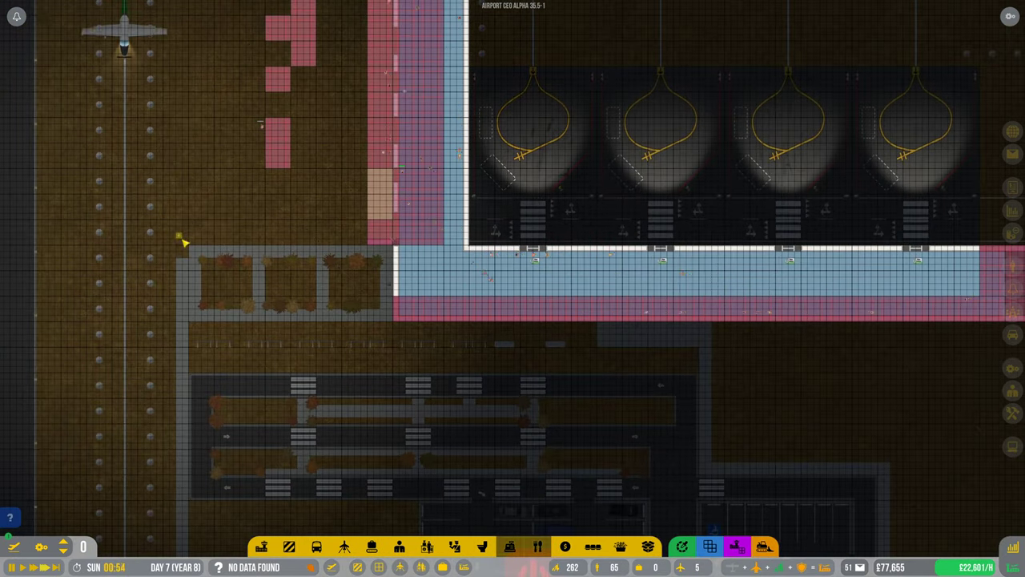
left_click_drag(182, 241, 373, 364)
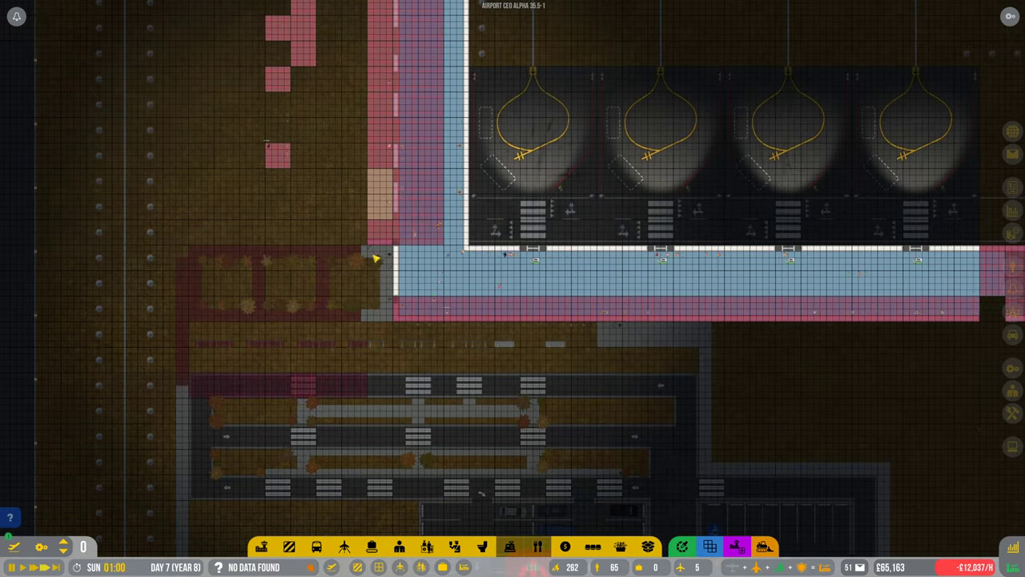
left_click_drag(367, 253, 396, 336)
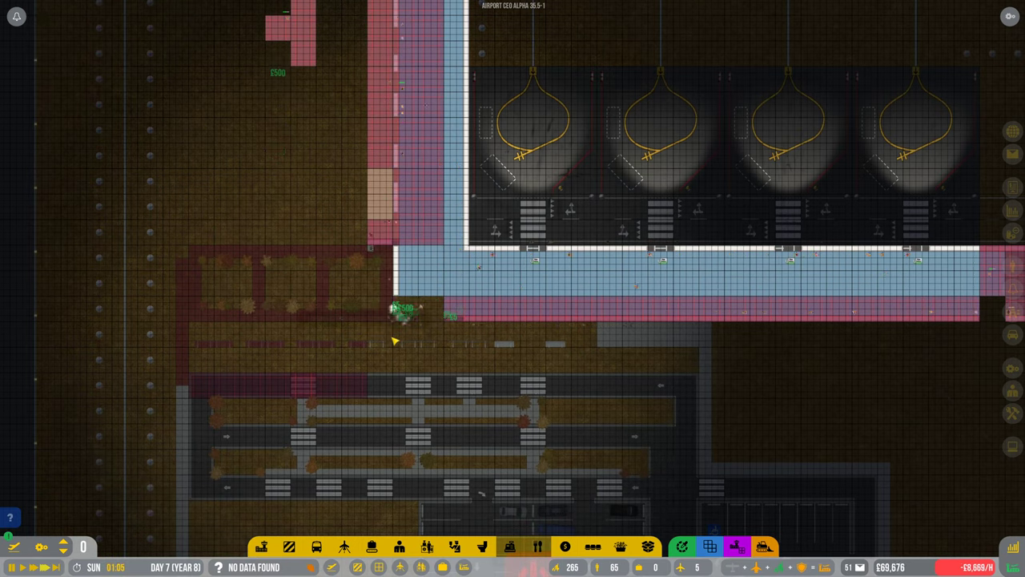
left_click(395, 341)
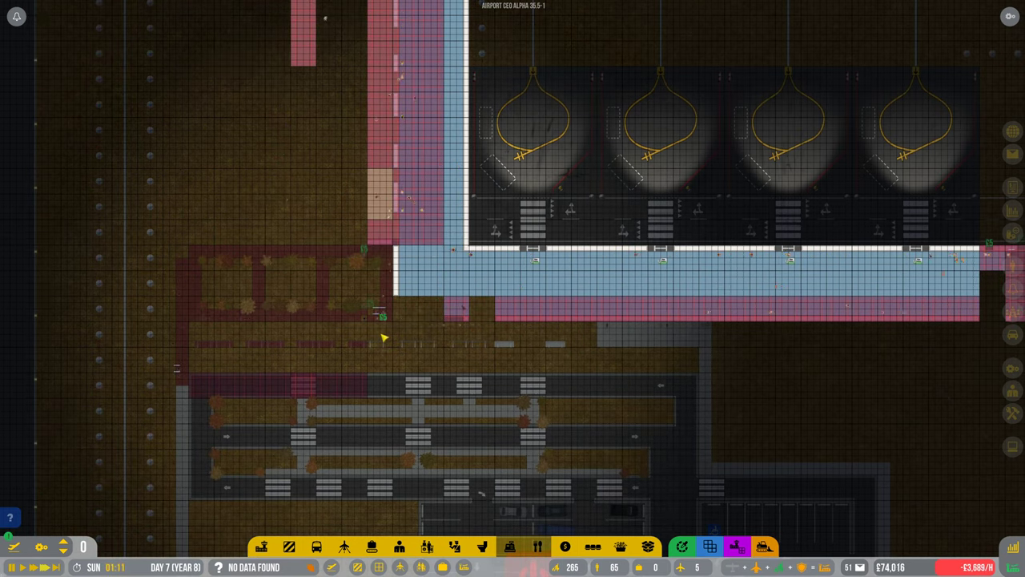
left_click_drag(376, 343, 592, 346)
mouse_move(665, 354)
left_mouse_down()
mouse_move(735, 362)
mouse_move(635, 354)
left_mouse_up()
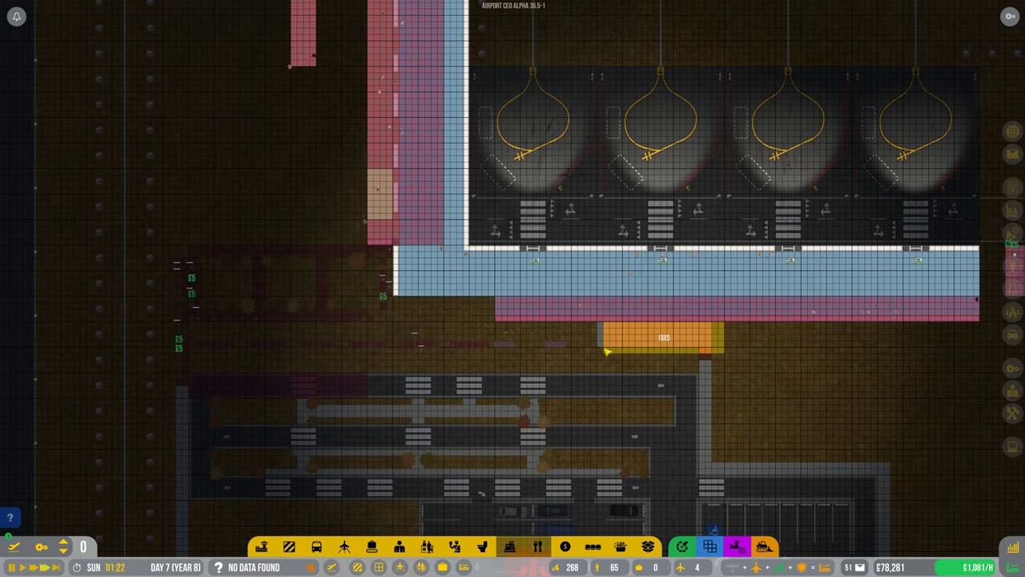
Step: Mark the southern old roads, landscaping, left edge road and car parks for demolition
key("s")
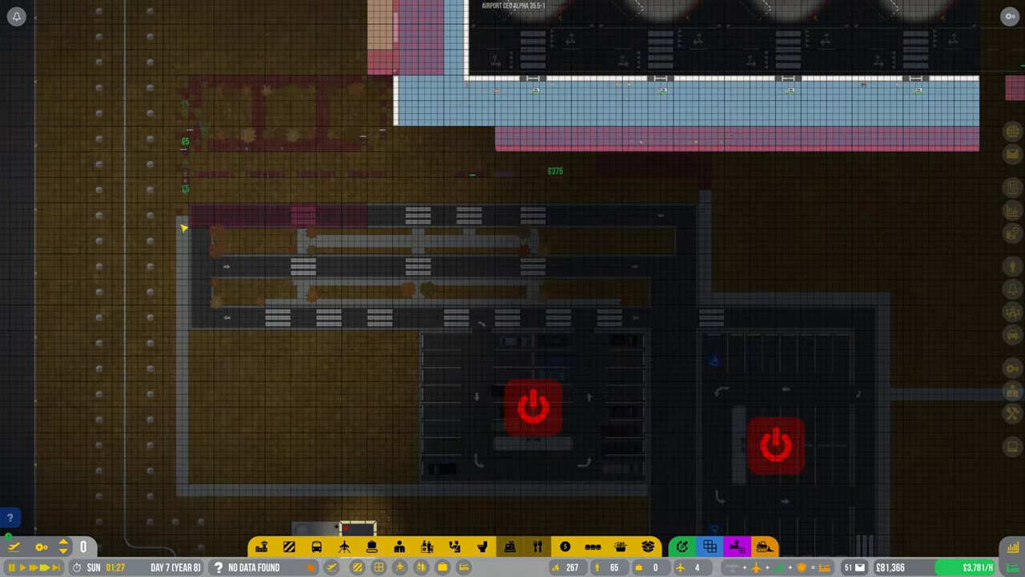
mouse_move(178, 199)
left_mouse_down()
mouse_move(645, 306)
mouse_move(916, 320)
left_mouse_up()
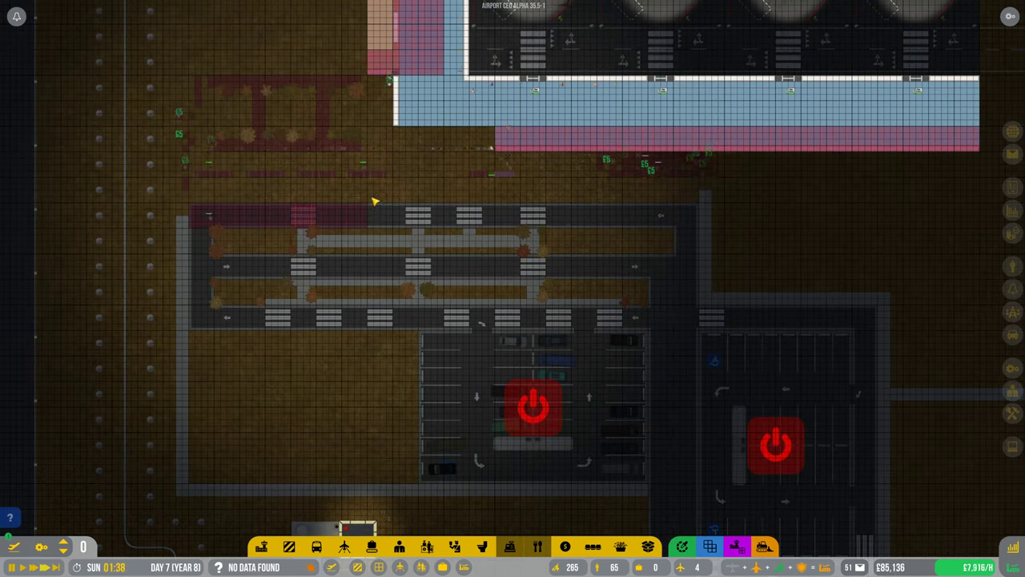
mouse_move(375, 202)
left_mouse_down()
mouse_move(735, 218)
mouse_move(757, 232)
left_mouse_up()
mouse_move(297, 208)
left_mouse_down()
mouse_move(358, 403)
mouse_move(328, 498)
left_mouse_up()
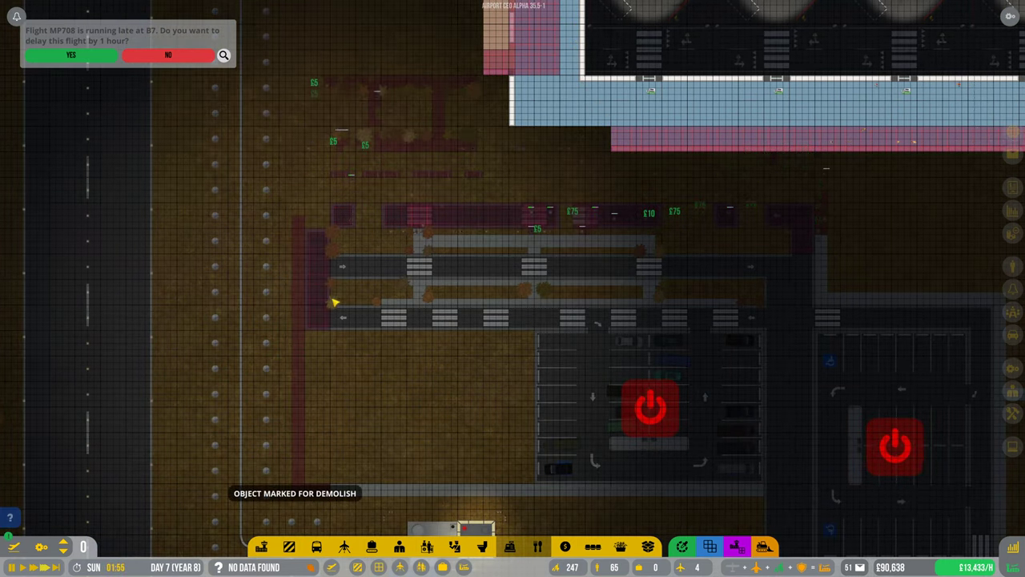
mouse_move(344, 232)
left_mouse_down()
mouse_move(665, 472)
mouse_move(719, 380)
left_mouse_up()
scroll(513, 289, "up", 3)
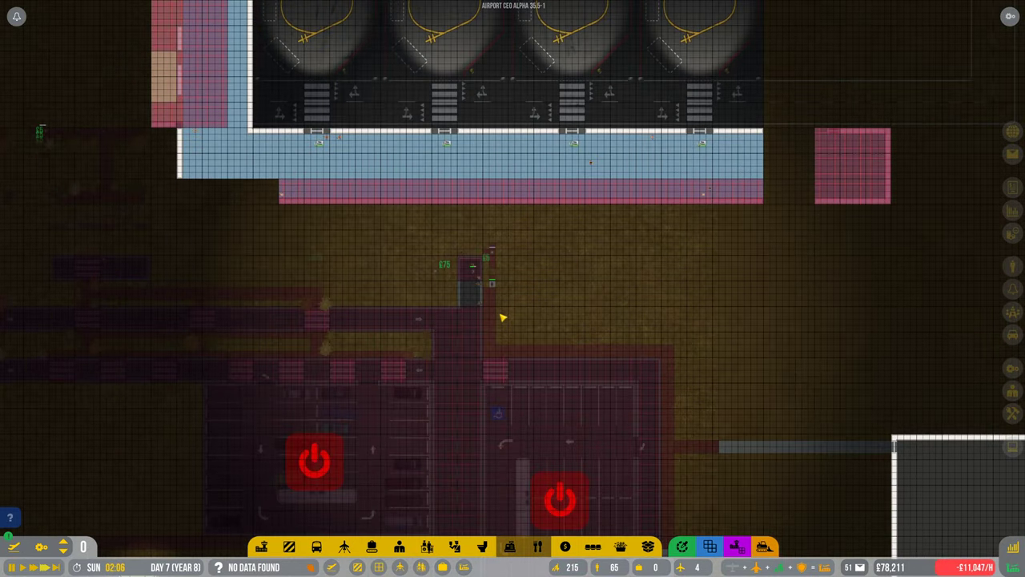
Step: Mark a car park corner, its entrance and a long road stretch for demolition
key("s")
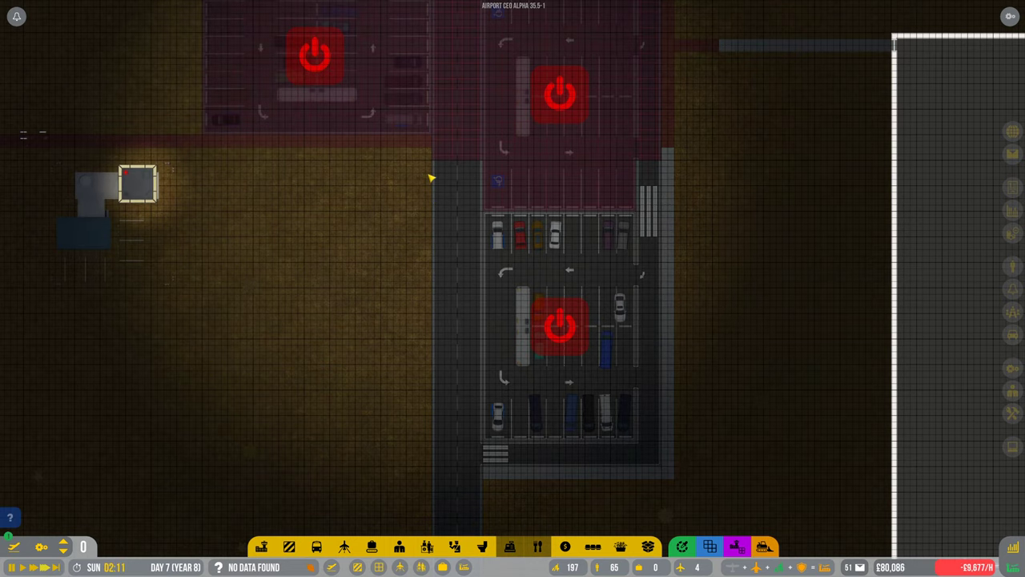
left_click_drag(477, 205, 478, 205)
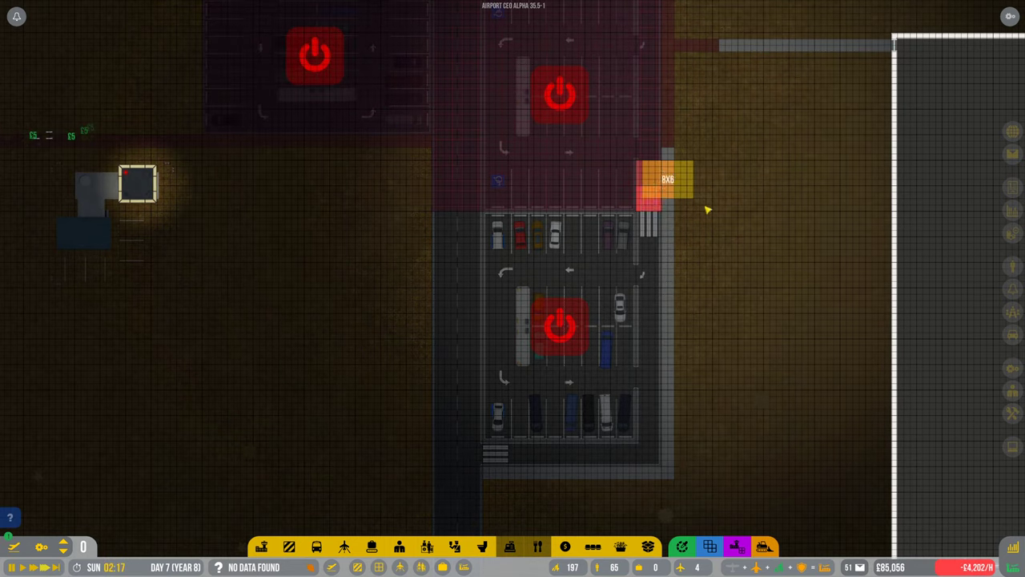
left_click_drag(707, 209, 707, 210)
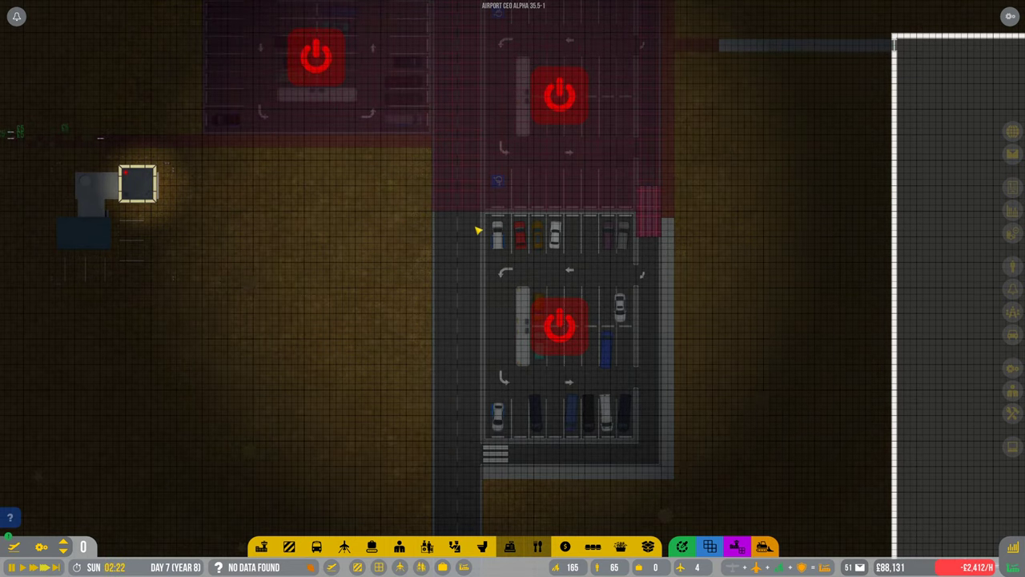
mouse_move(484, 232)
left_mouse_down()
mouse_move(685, 234)
mouse_move(693, 281)
left_mouse_up()
key("s")
key("s")
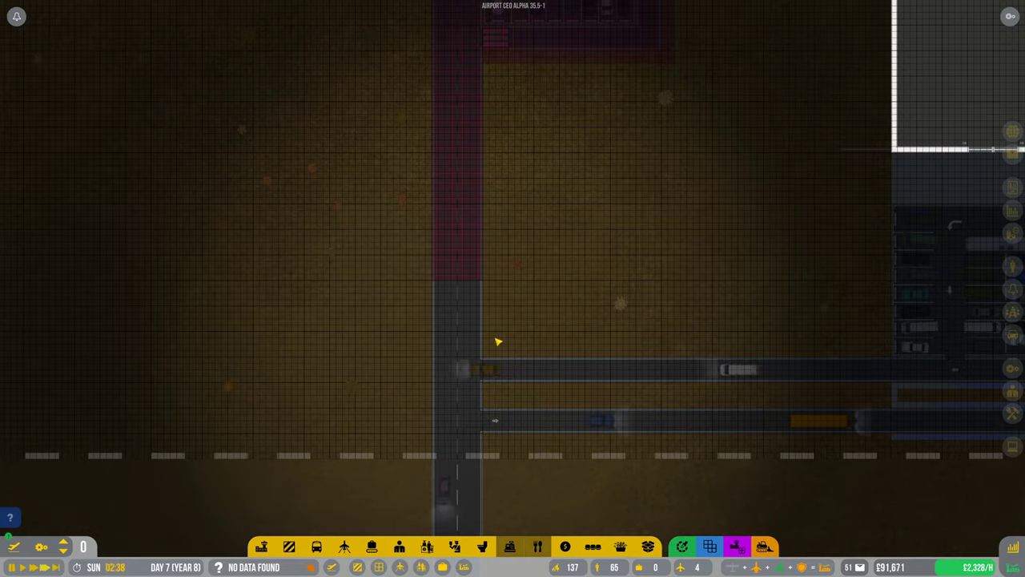
Step: Mark the road strip to the eastern building, then pan back over the terminal stands
key("w")
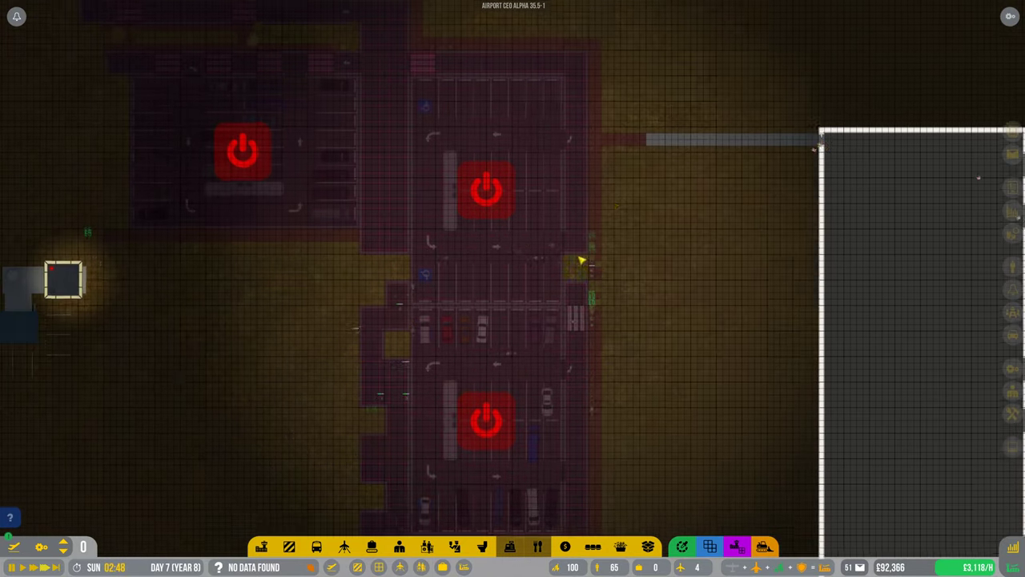
key("w")
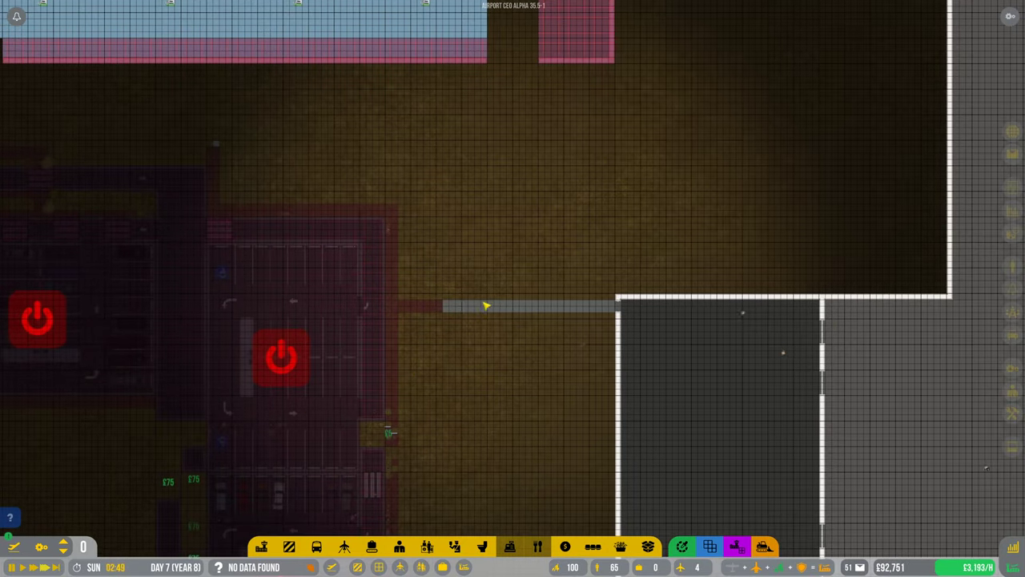
left_click_drag(449, 289, 605, 337)
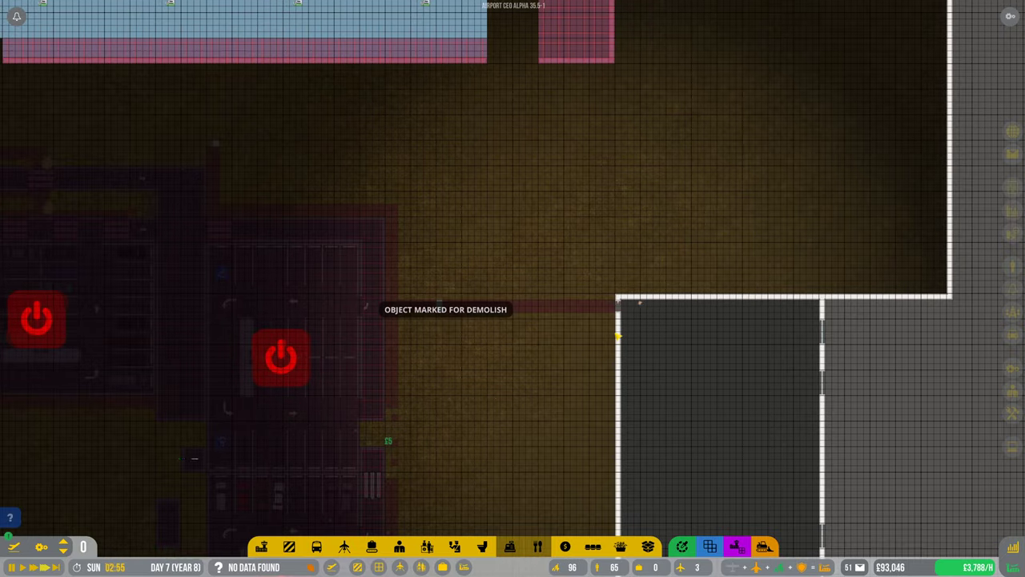
scroll(618, 337, "down", 5)
key("s")
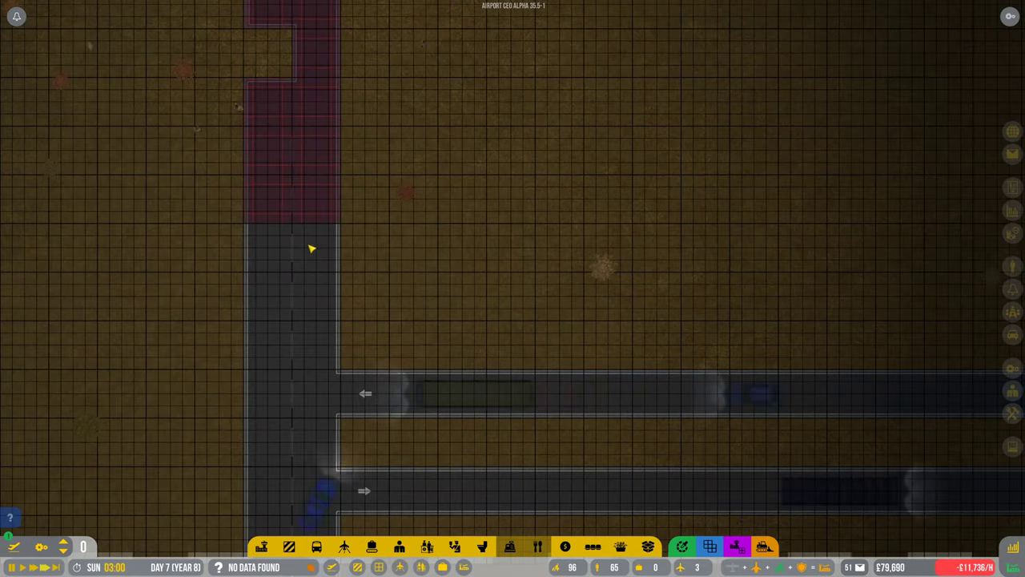
scroll(449, 344, "down", 5)
scroll(449, 344, "down", 3)
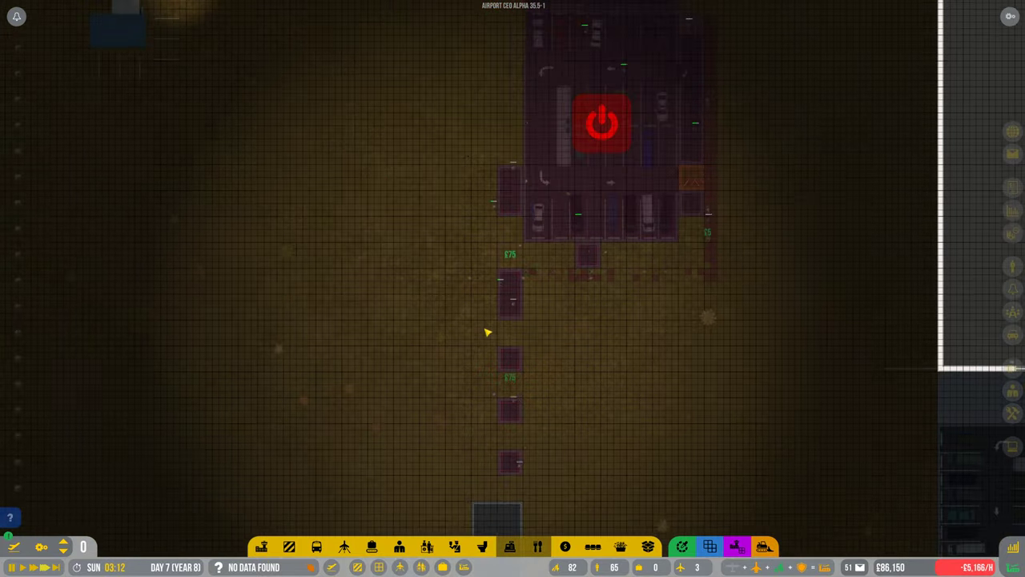
scroll(487, 332, "down", 3)
key("w")
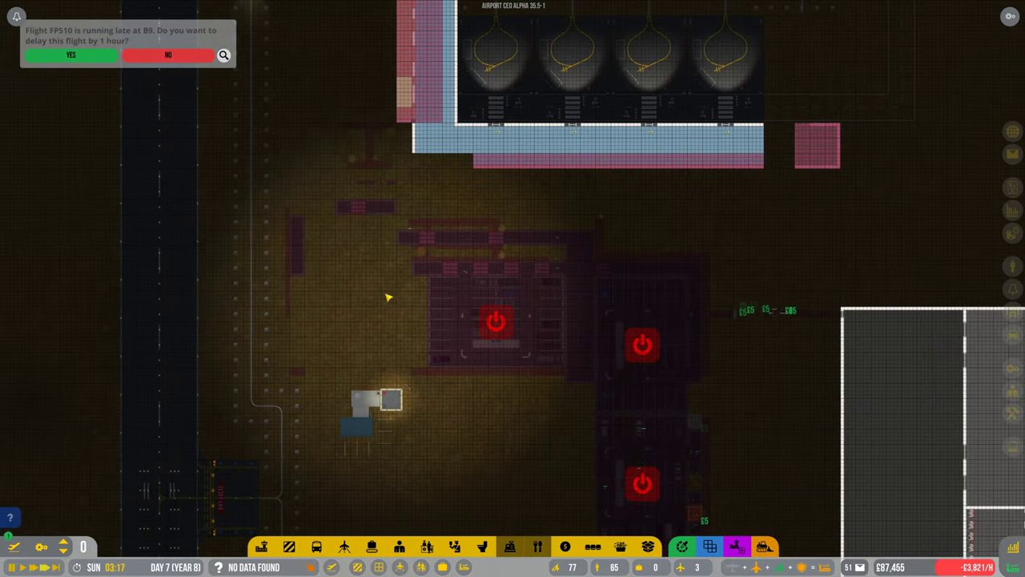
scroll(387, 298, "down", 3)
key("w")
scroll(686, 319, "up", 2)
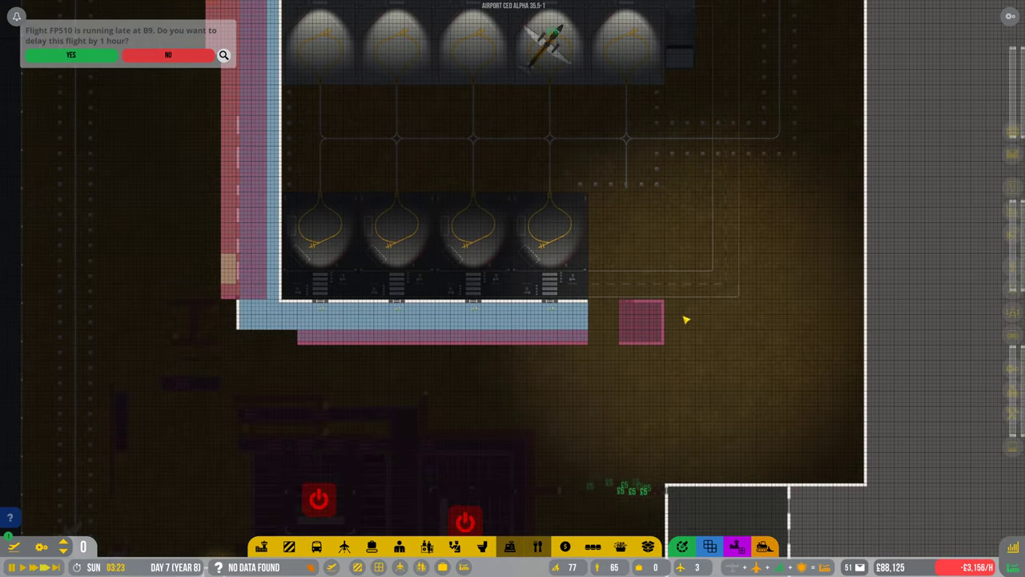
key("w")
Step: Glance at the flight schedule, then inspect the small stands through stand 9
left_click(652, 386)
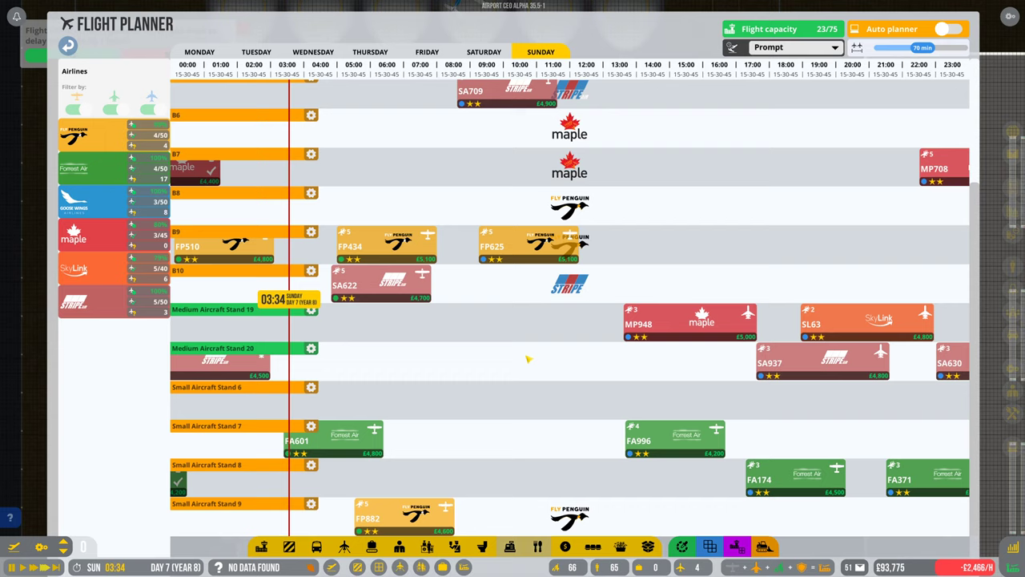
key("Escape")
key("s")
key("s")
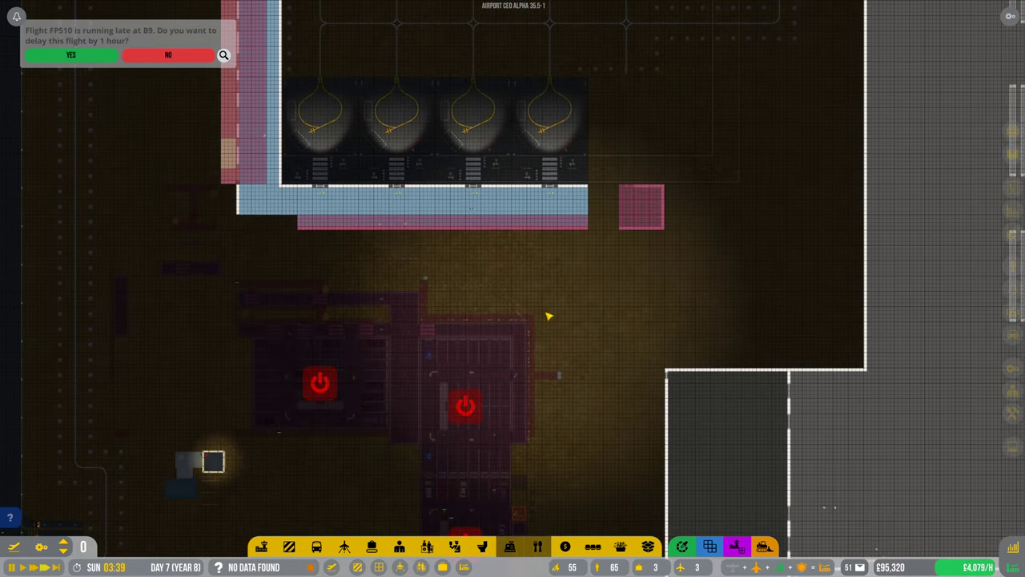
key("s")
left_click(543, 292)
left_click(473, 272)
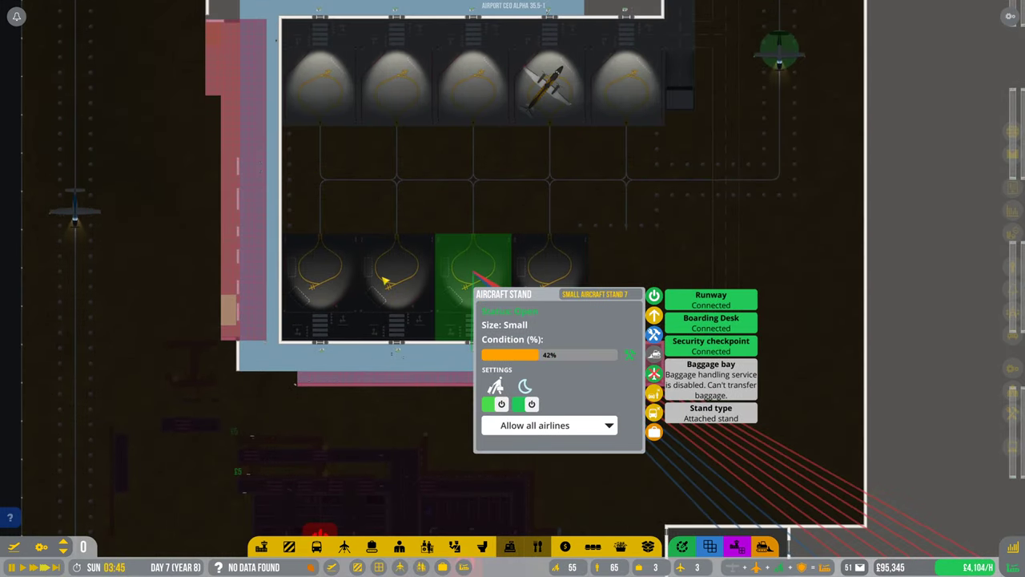
left_click(396, 273)
left_click(320, 273)
Step: Browse the Monday and Tuesday schedules, then open Sunday's flight FP434 details
key("F1")
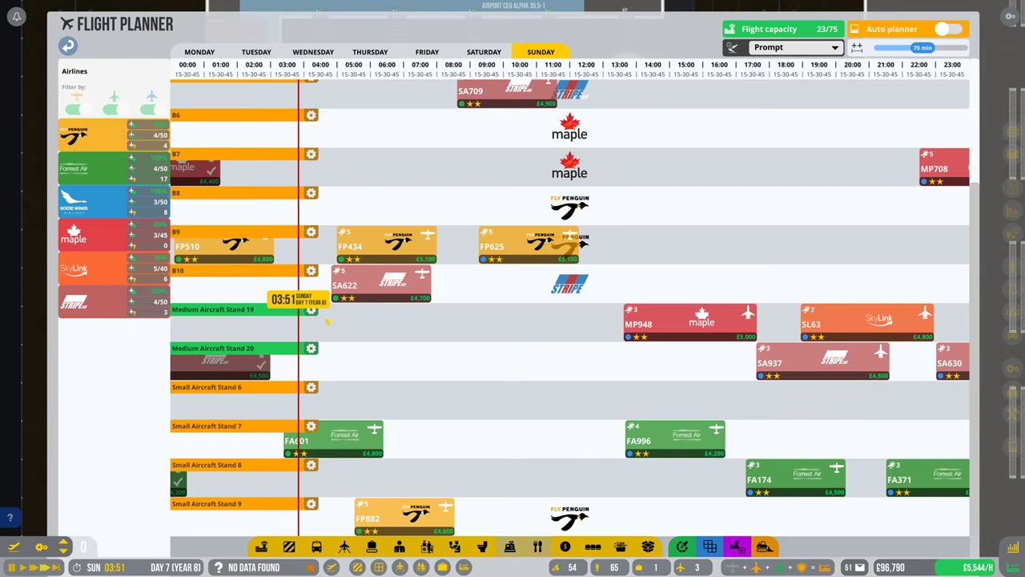
scroll(330, 354, "up", 2)
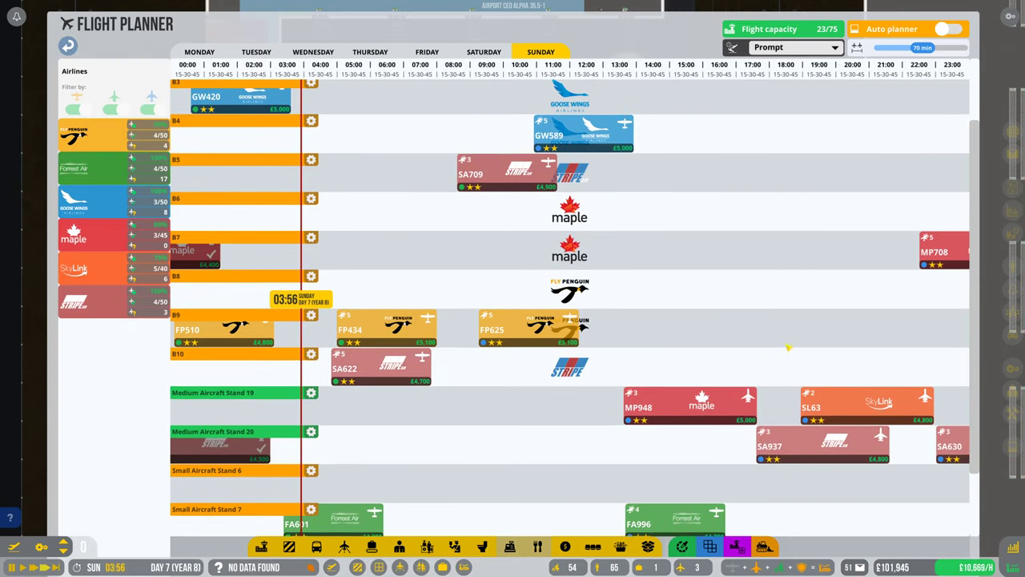
left_click(200, 51)
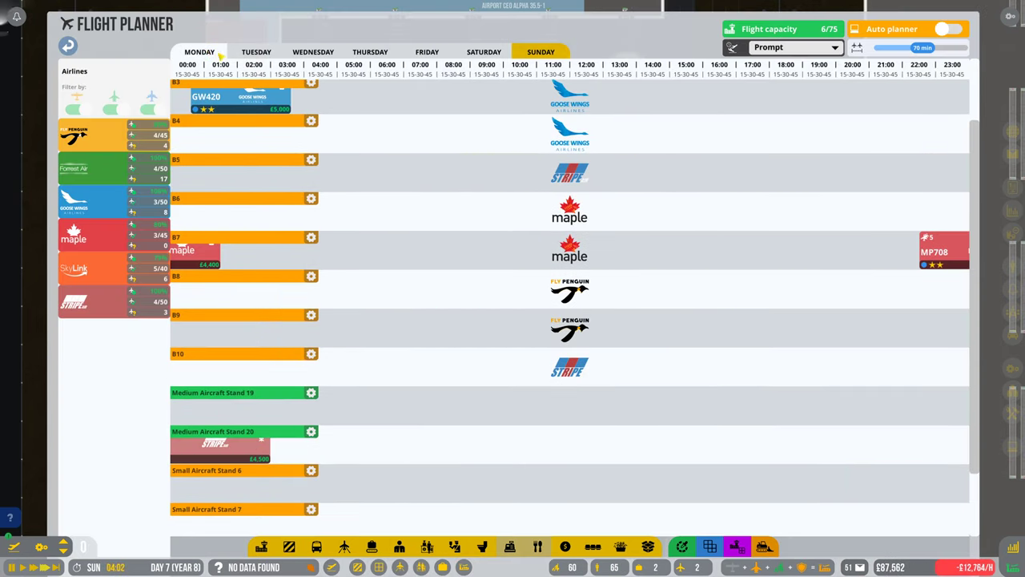
left_click(258, 51)
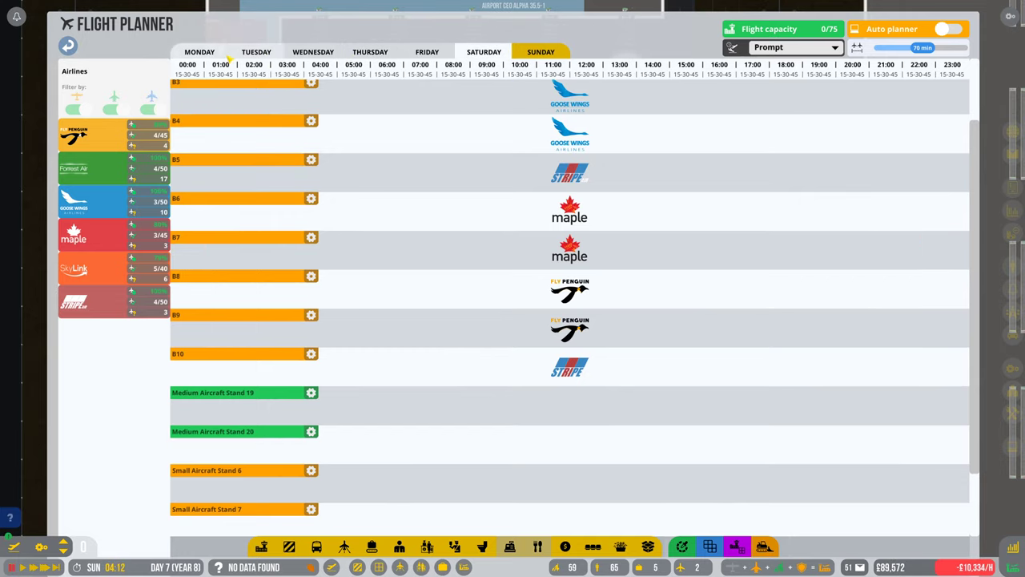
left_click(541, 51)
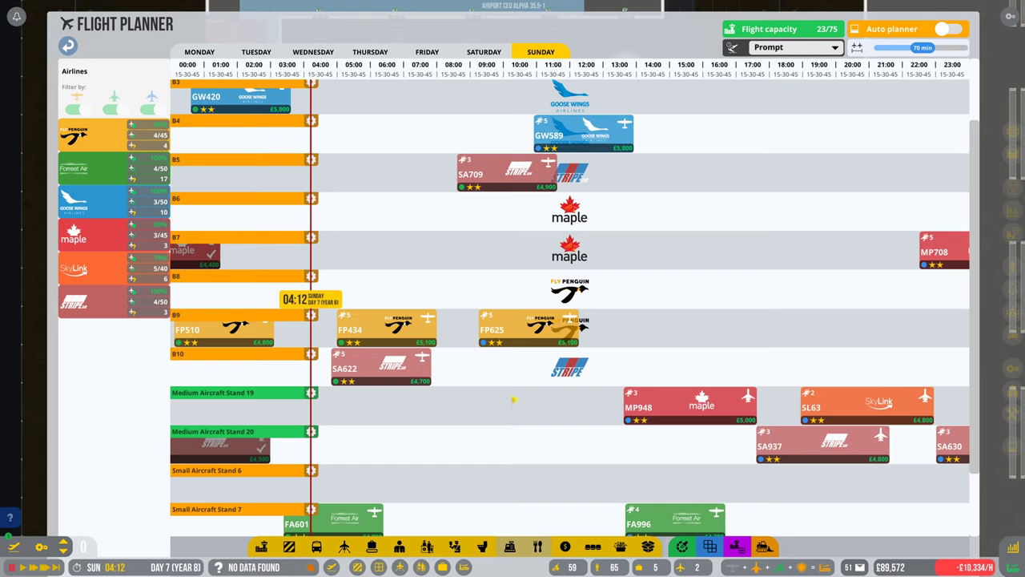
left_click(388, 330)
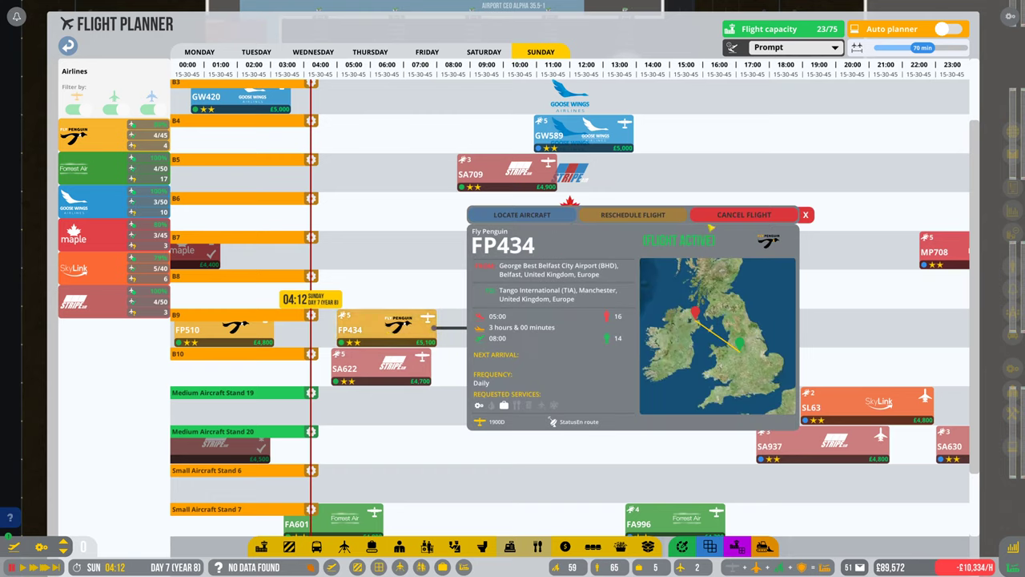
Step: Cancel Sunday flights FP434, SA622, FP625, SA709, MP948 and GW589
left_click(744, 214)
left_click(487, 316)
left_click(380, 366)
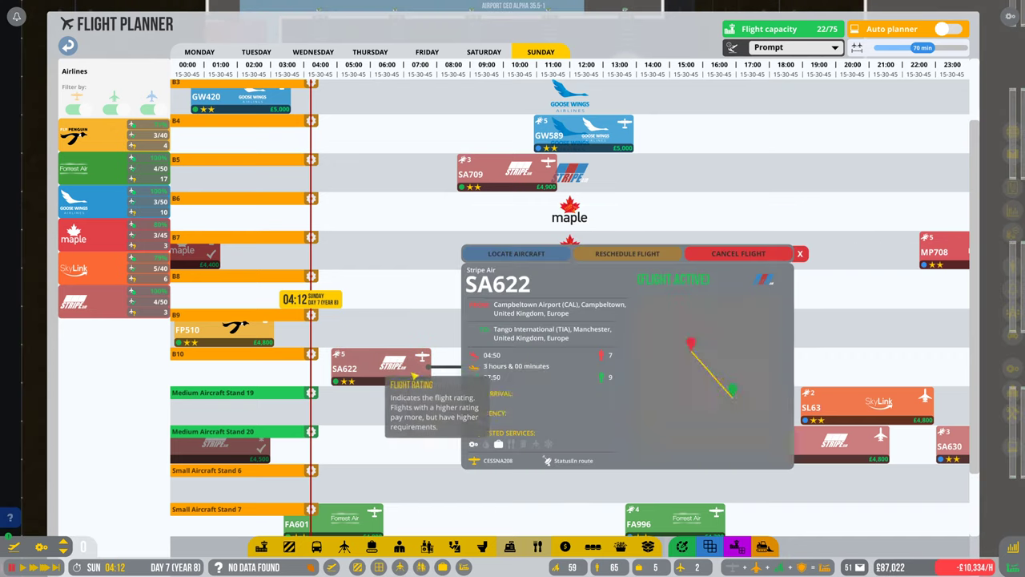
left_click(738, 253)
left_click(489, 357)
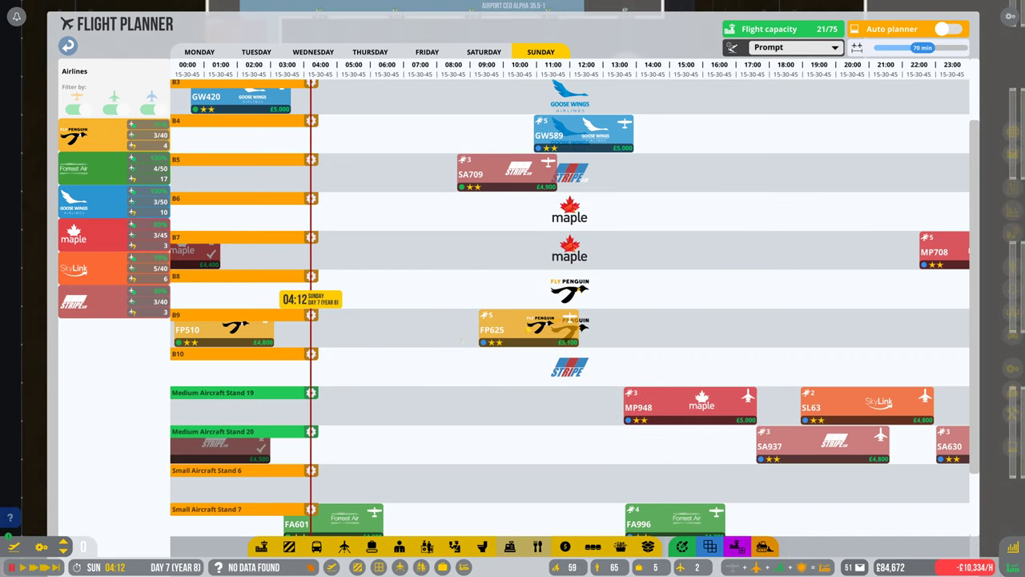
left_click(513, 330)
left_click(393, 214)
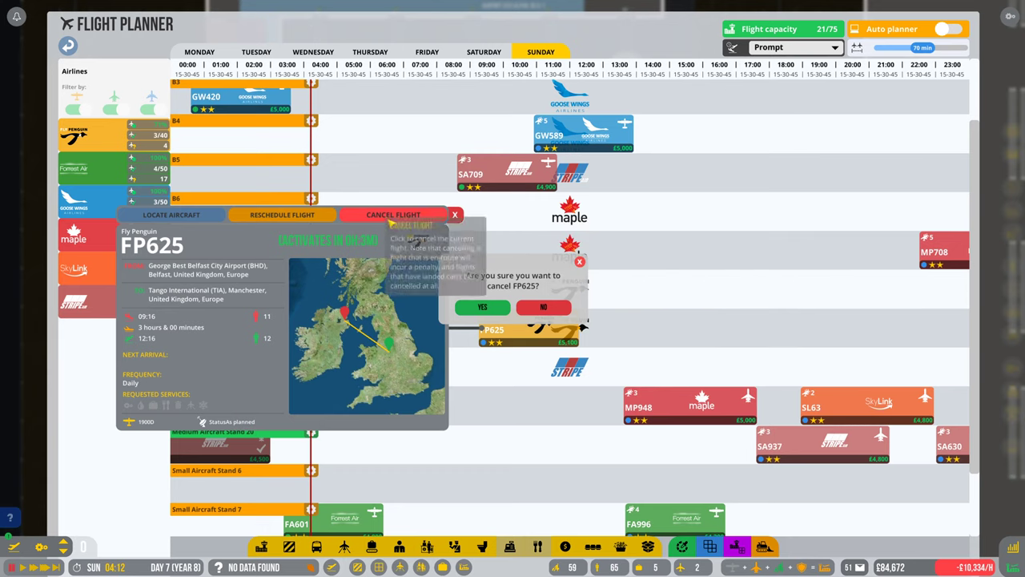
left_click(488, 318)
left_click(507, 172)
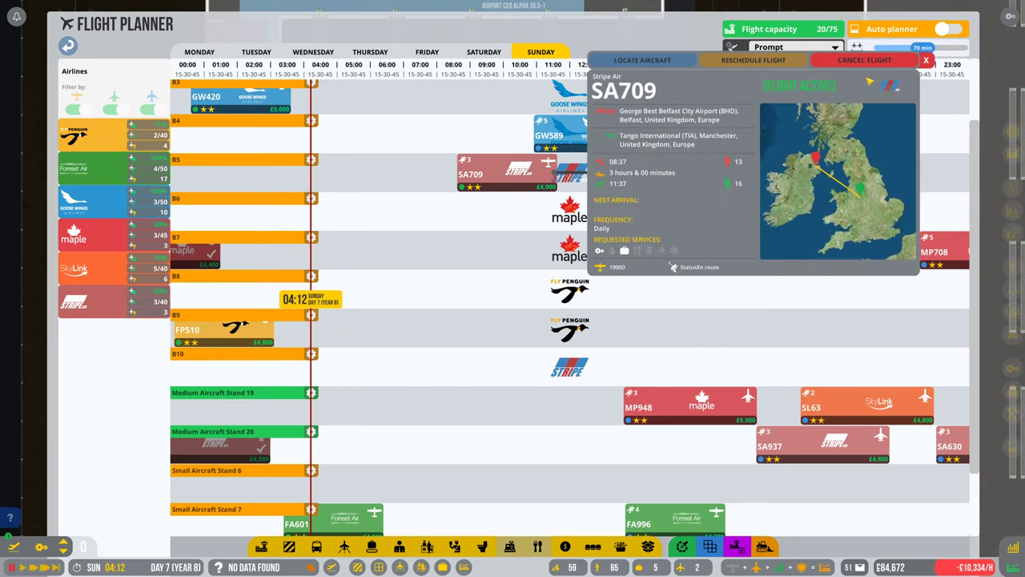
left_click(866, 60)
left_click(483, 319)
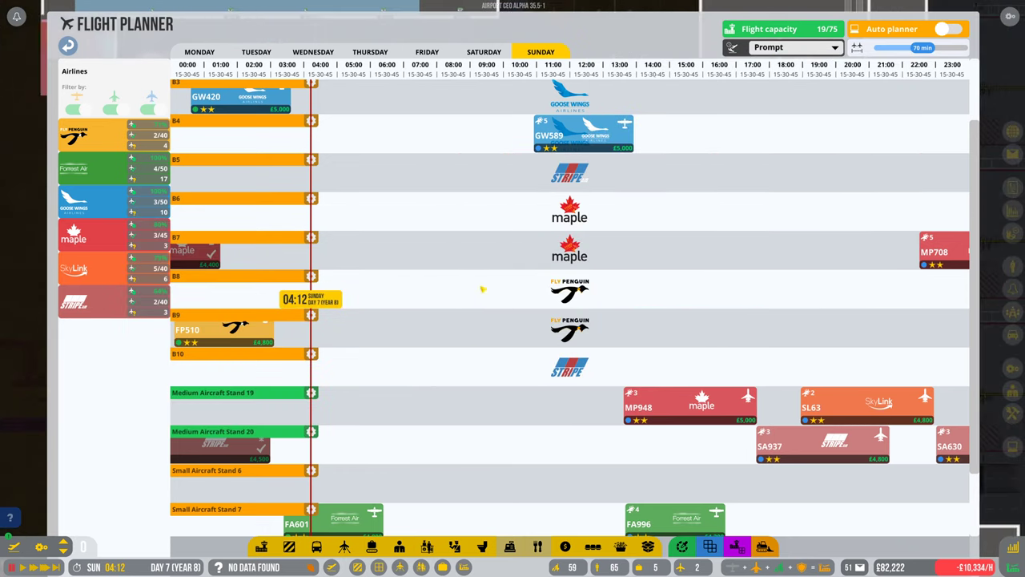
left_click(689, 407)
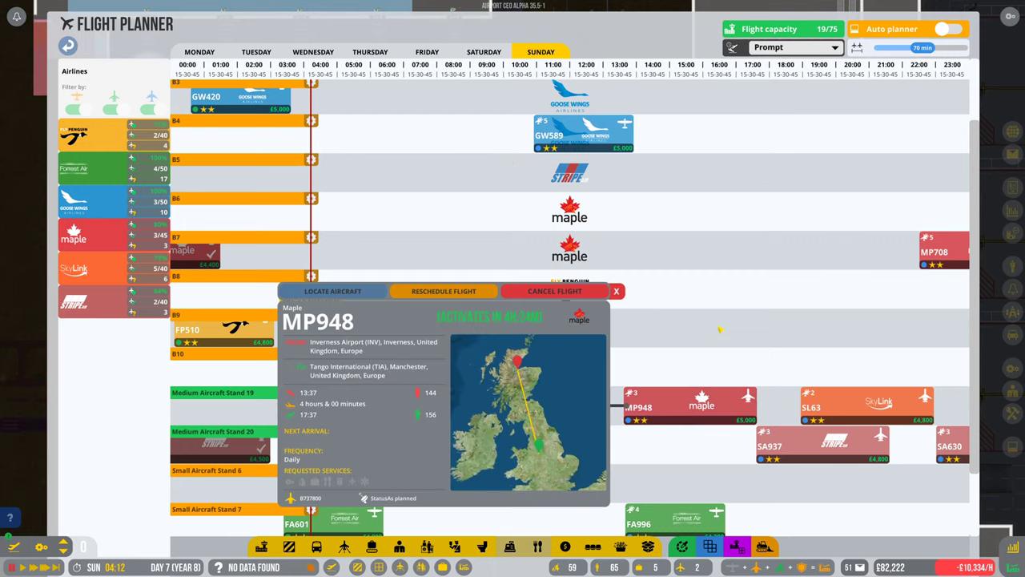
left_click(553, 291)
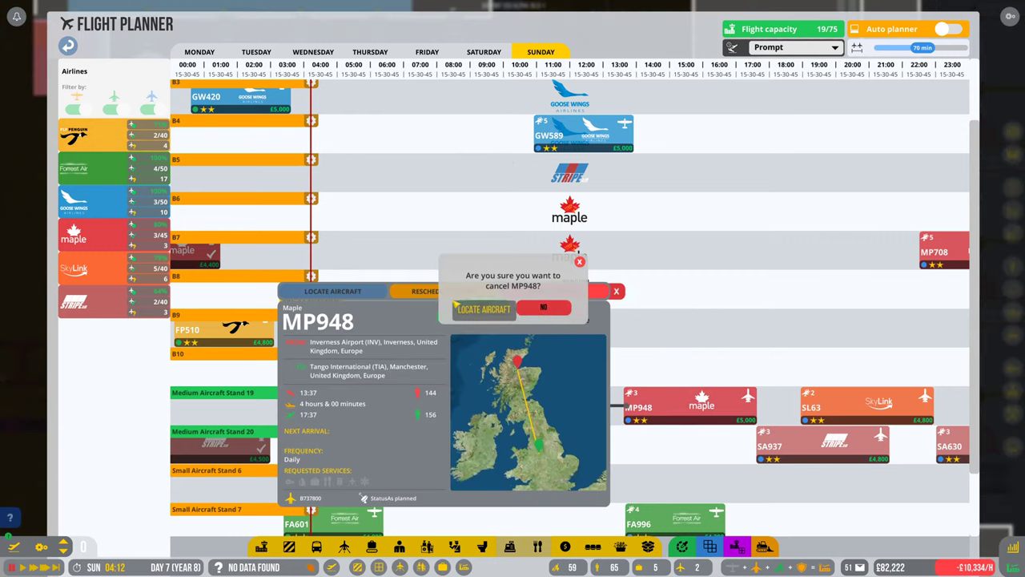
left_click(483, 309)
left_click(583, 135)
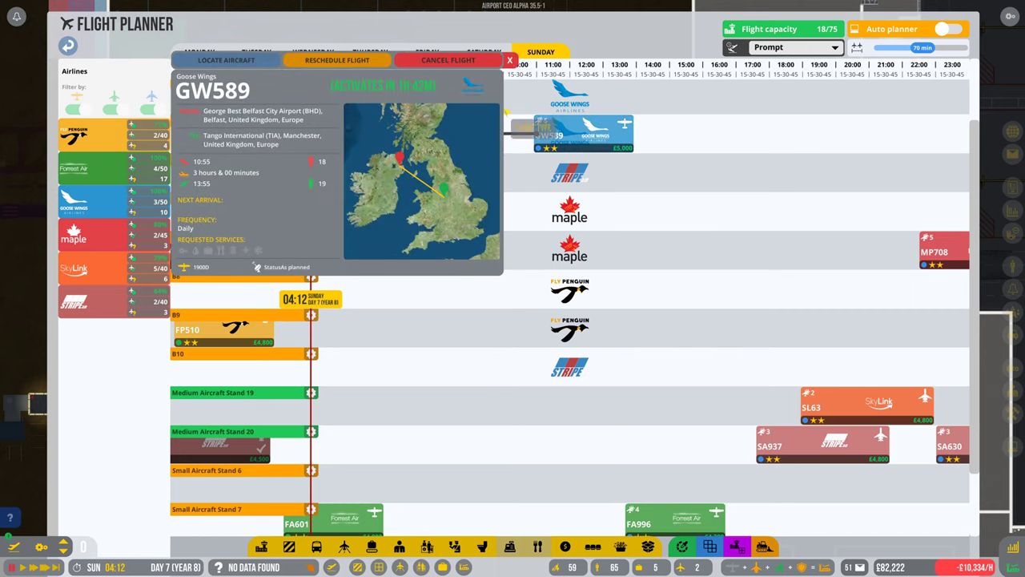
left_click(448, 60)
left_click(483, 307)
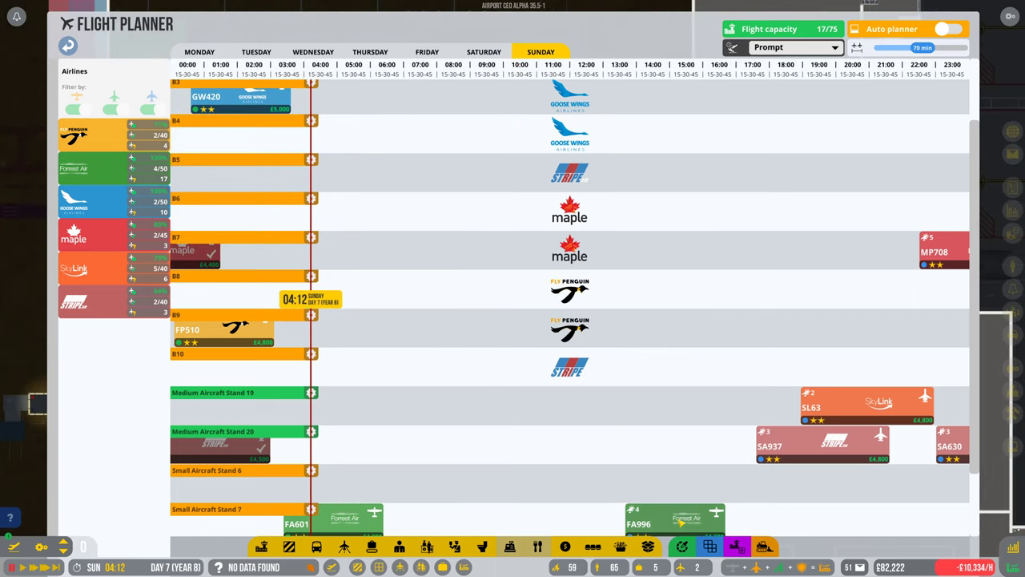
Step: Cancel Sunday flights FA996, SA937, SL63, MP708 and SA630
left_click(675, 521)
left_click(555, 292)
left_click(482, 309)
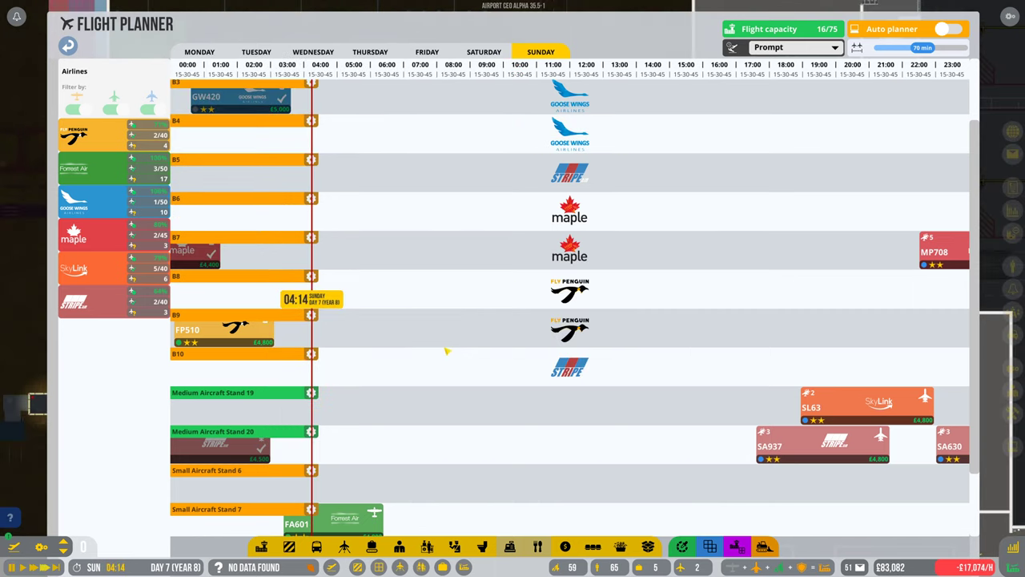
left_click(352, 522)
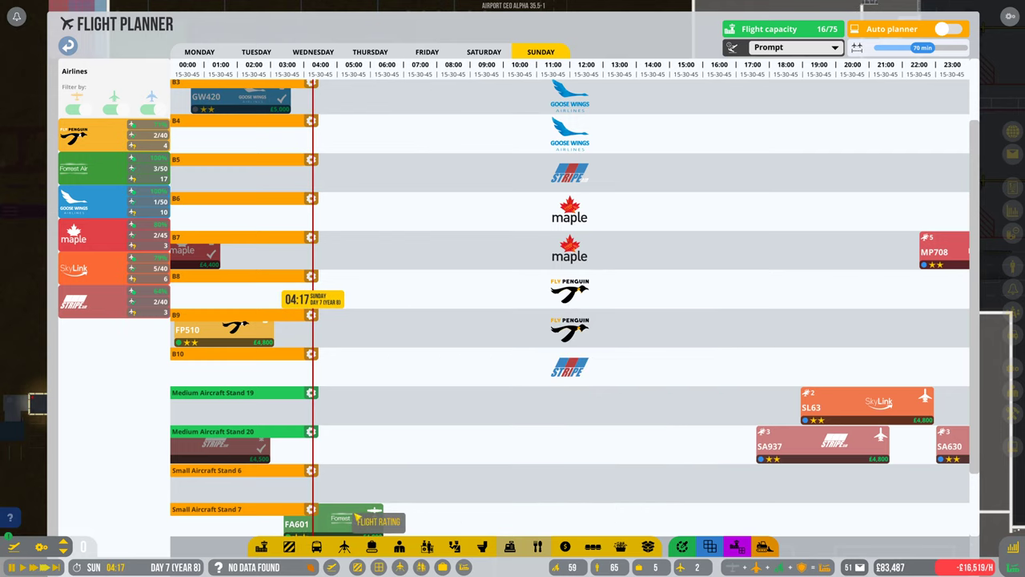
left_click(789, 446)
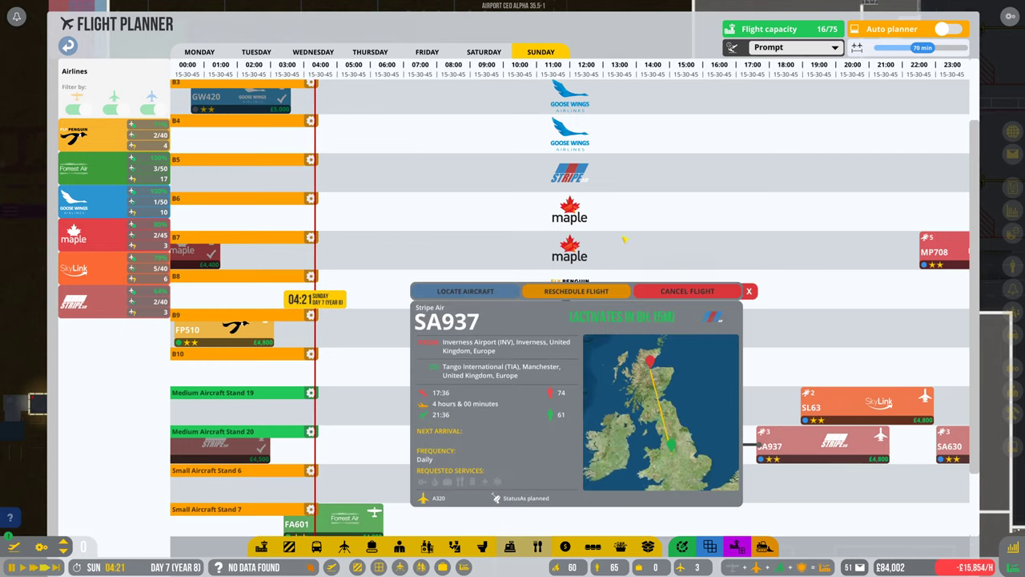
left_click(695, 292)
left_click(483, 307)
left_click(865, 405)
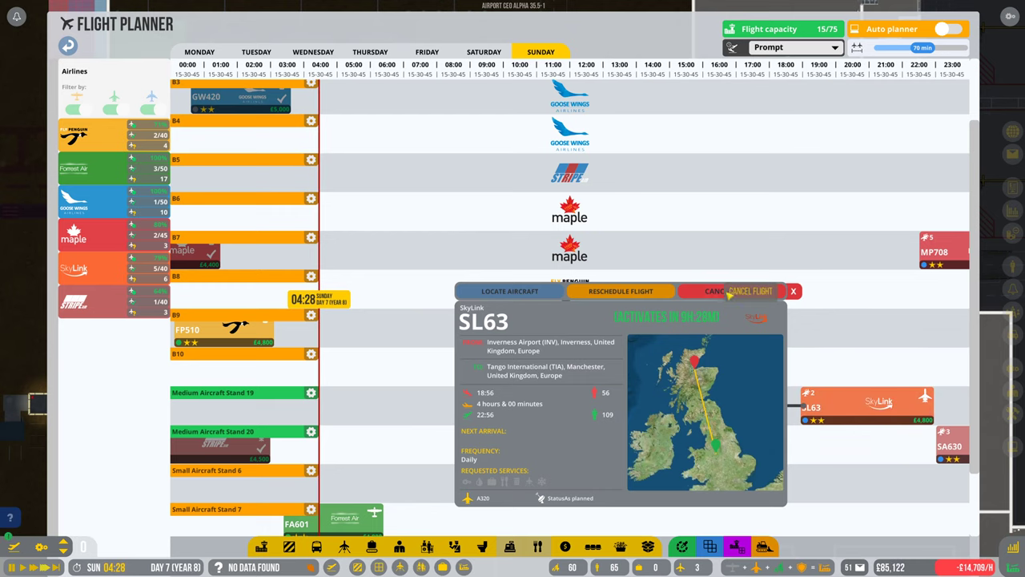
left_click(733, 291)
left_click(483, 307)
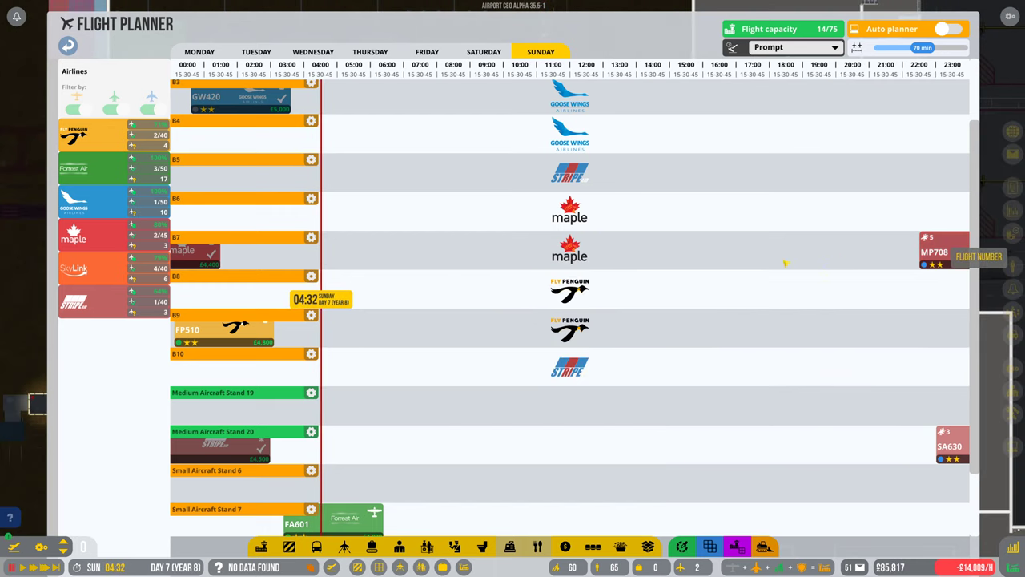
left_click(944, 251)
left_click(834, 137)
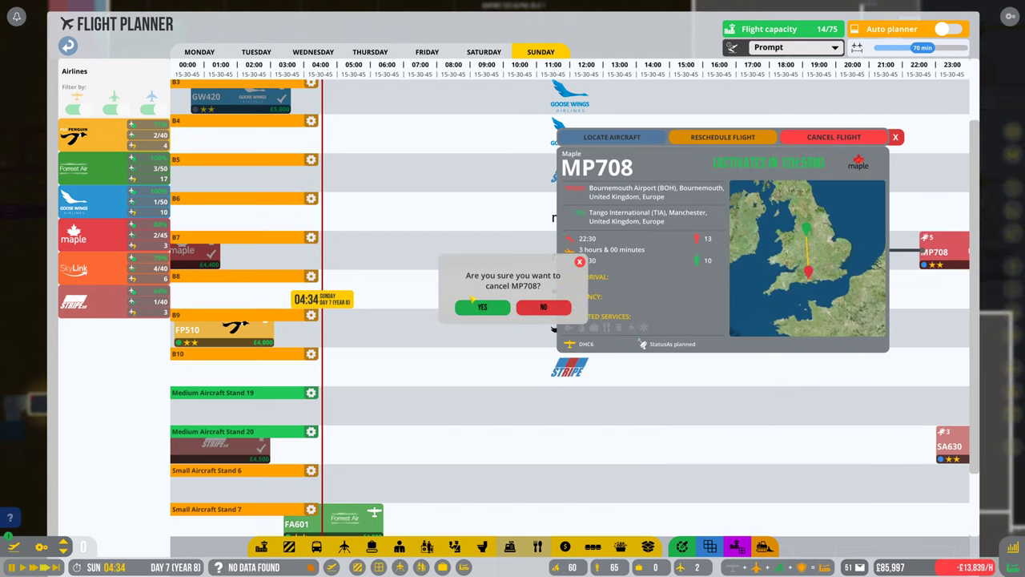
left_click(483, 306)
left_click(952, 445)
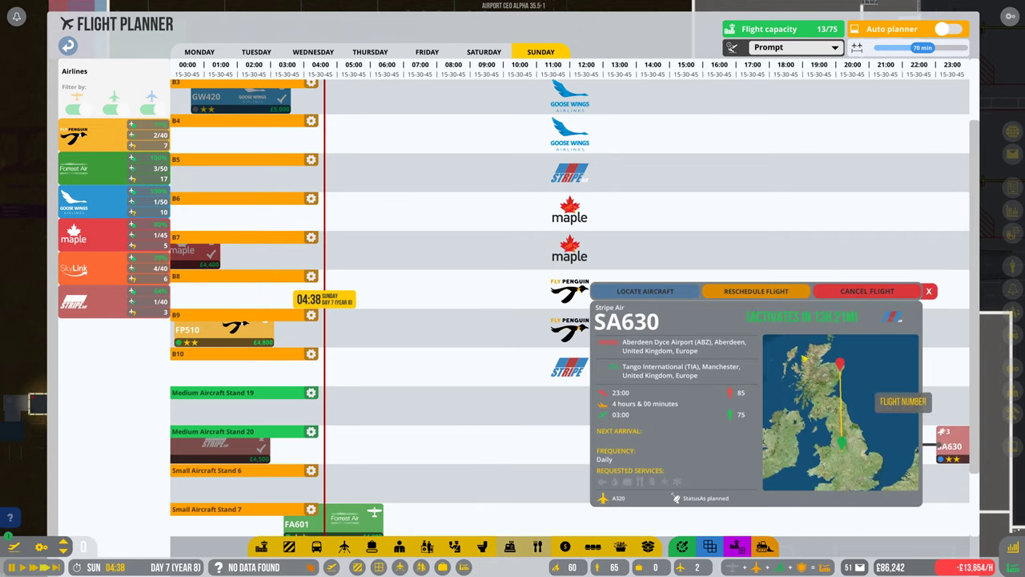
left_click(868, 291)
left_click(483, 307)
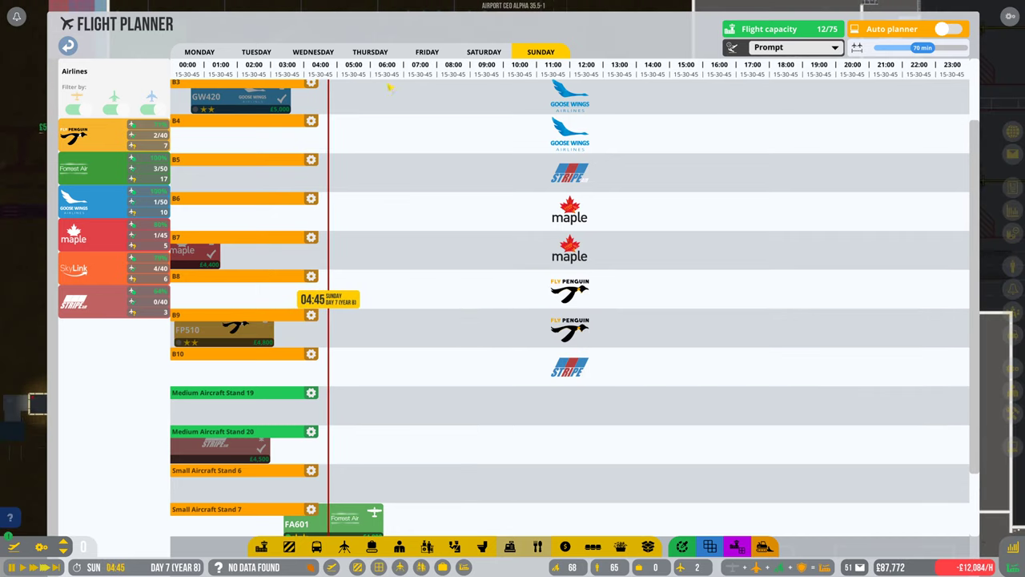
Step: On Monday's schedule, cancel flights GW420 and MP708
left_click(204, 51)
left_click(238, 97)
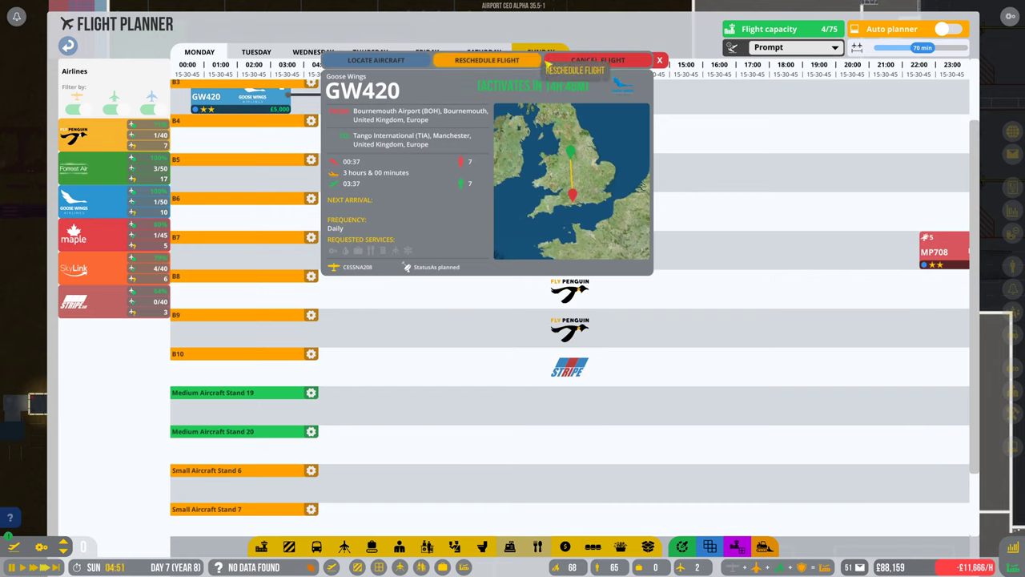
left_click(599, 60)
left_click(483, 307)
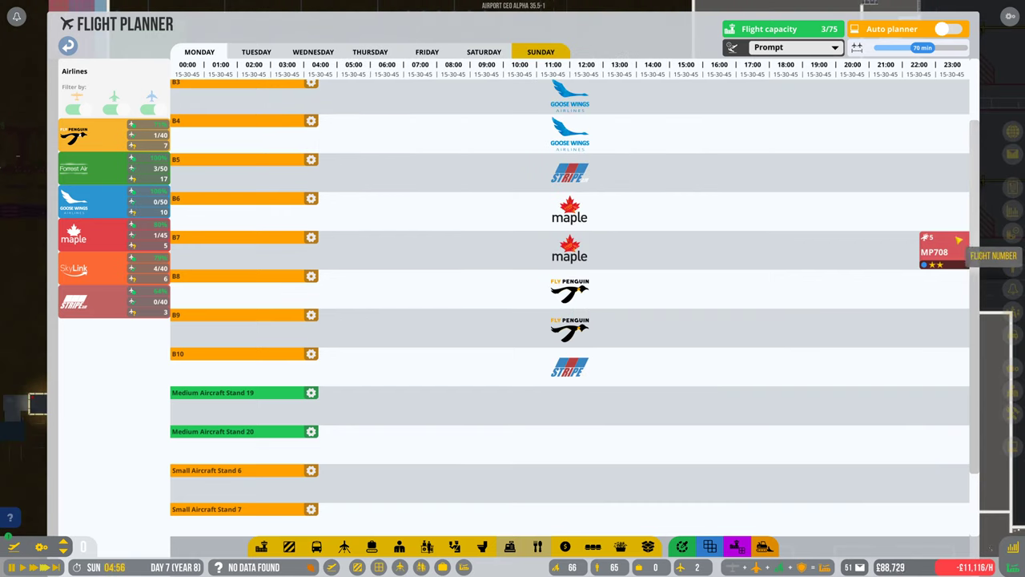
left_click(944, 252)
left_click(837, 137)
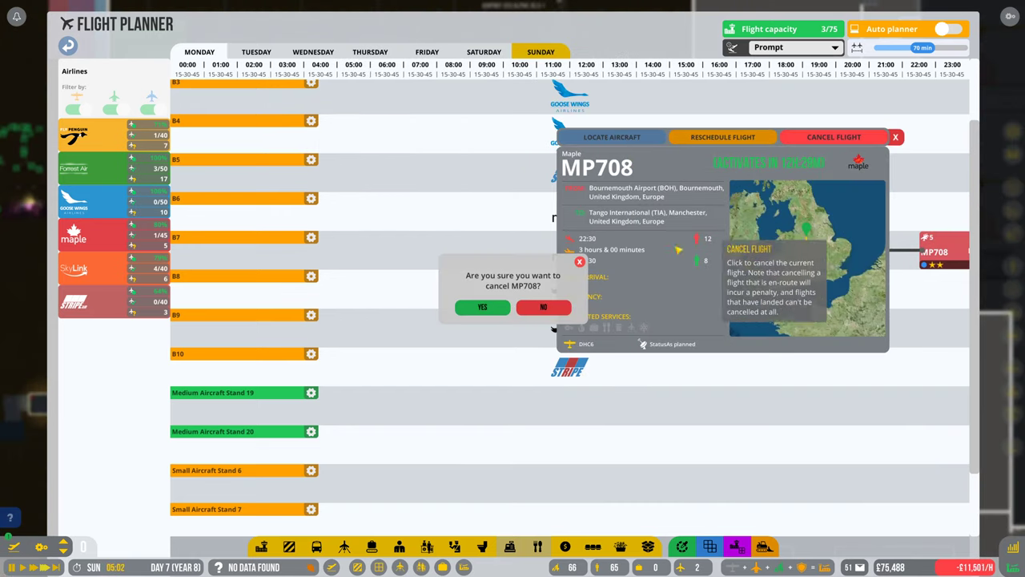
left_click(483, 307)
left_click(258, 52)
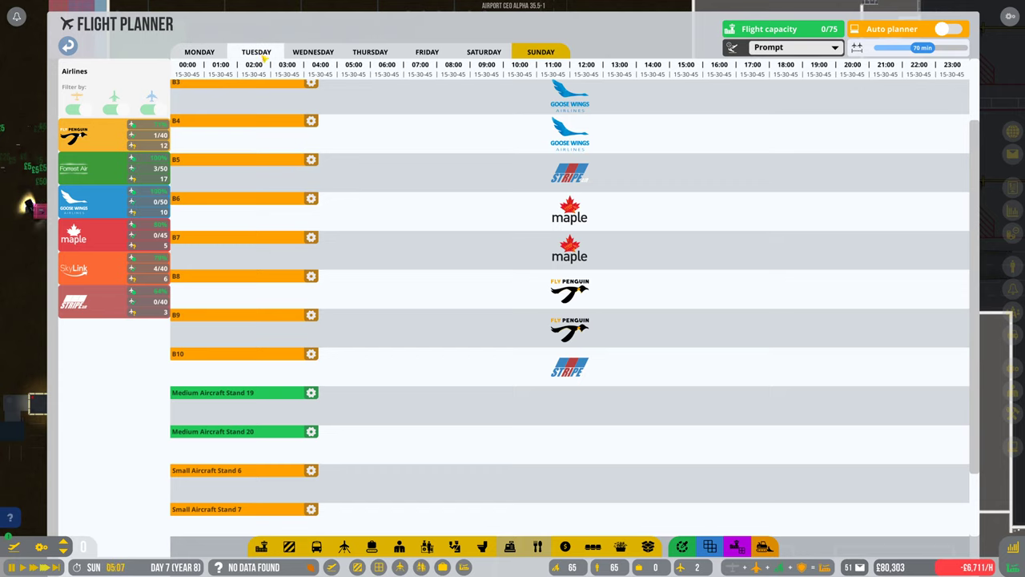
left_click(199, 52)
scroll(713, 333, "down", 3)
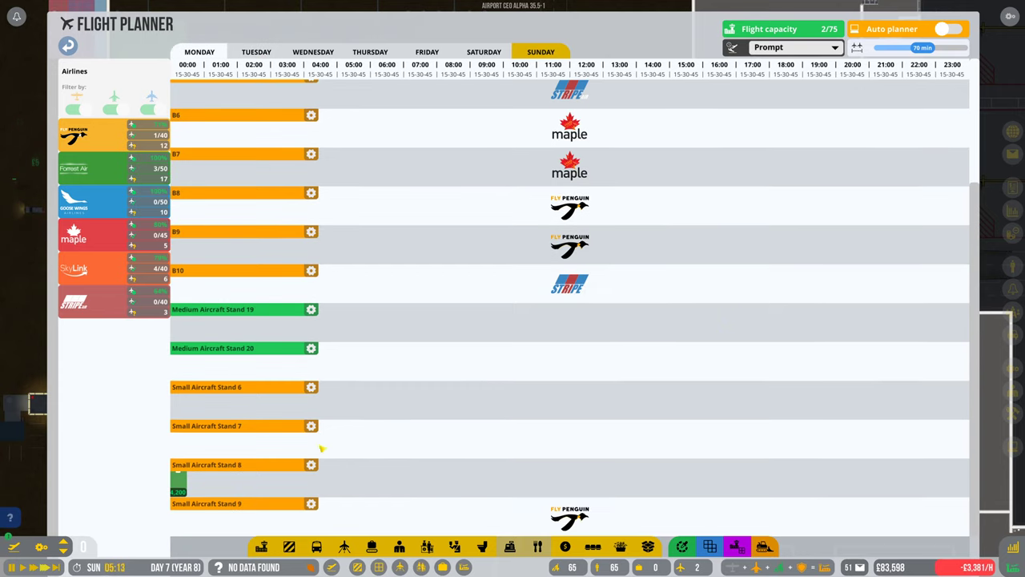
Step: Cancel Monday flights FA371 and FA174, attempt FP882, and close the flight planner
left_click(176, 483)
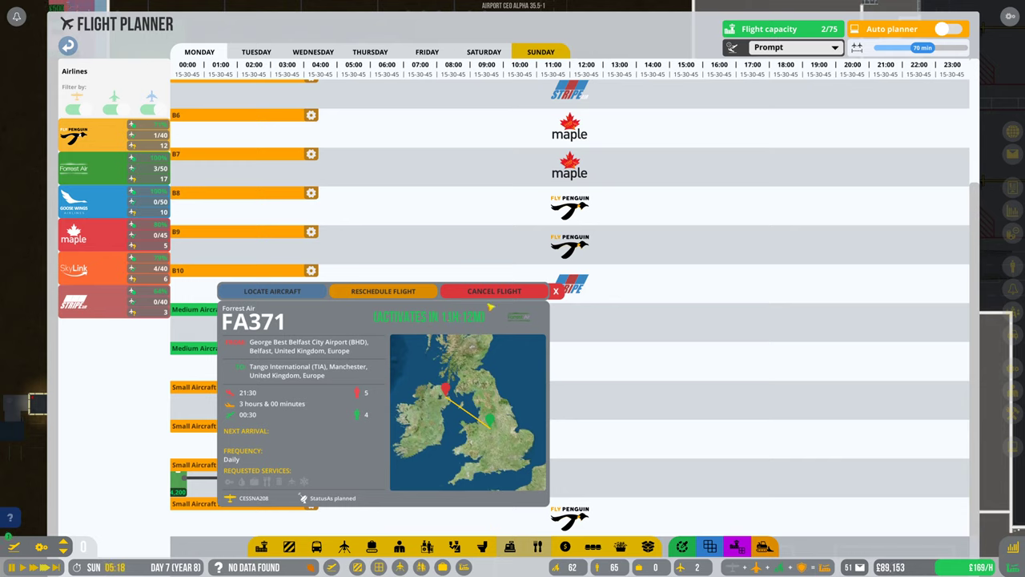
left_click(490, 292)
left_click(481, 307)
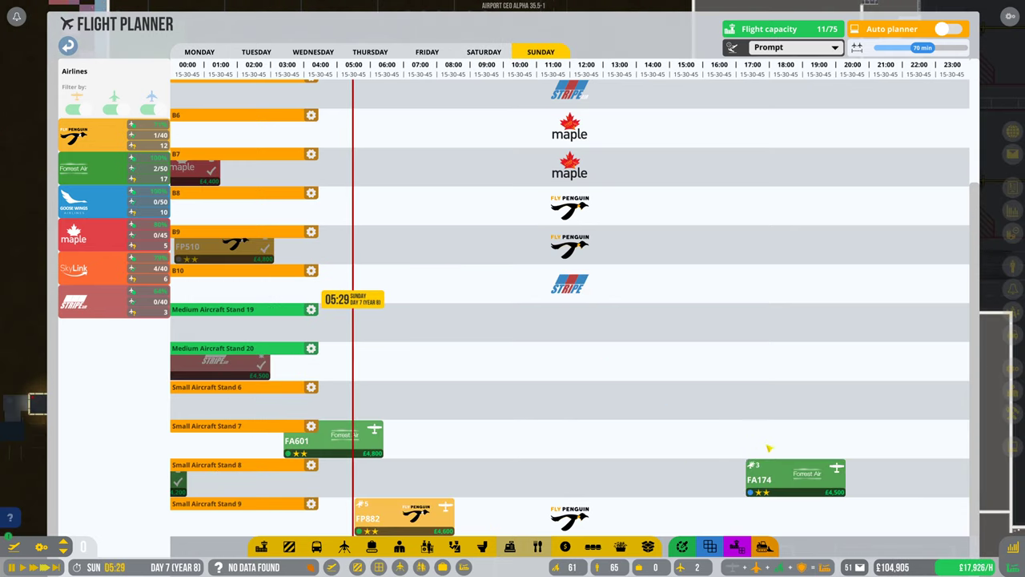
left_click(793, 479)
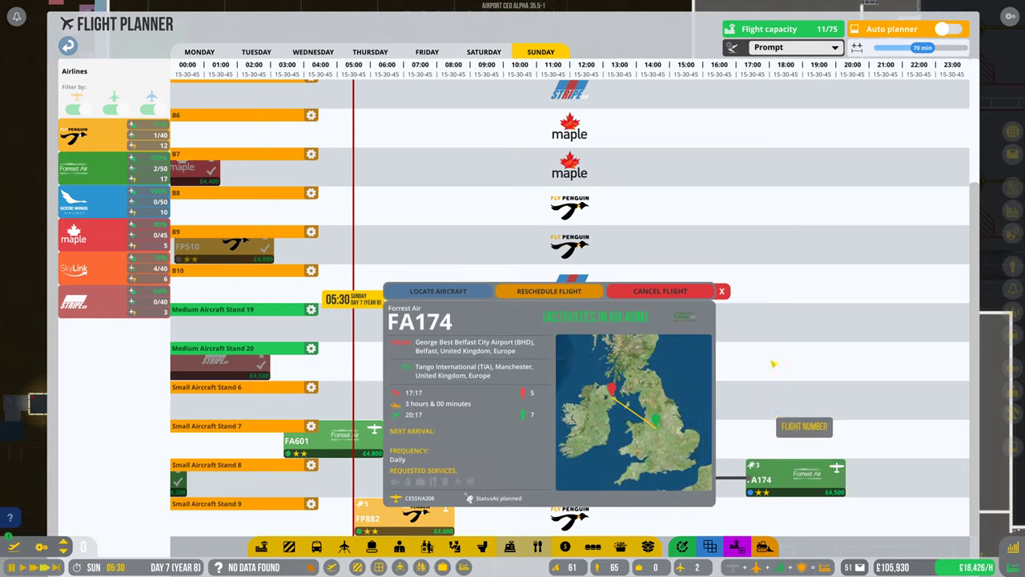
left_click(666, 290)
left_click(563, 308)
left_click(661, 291)
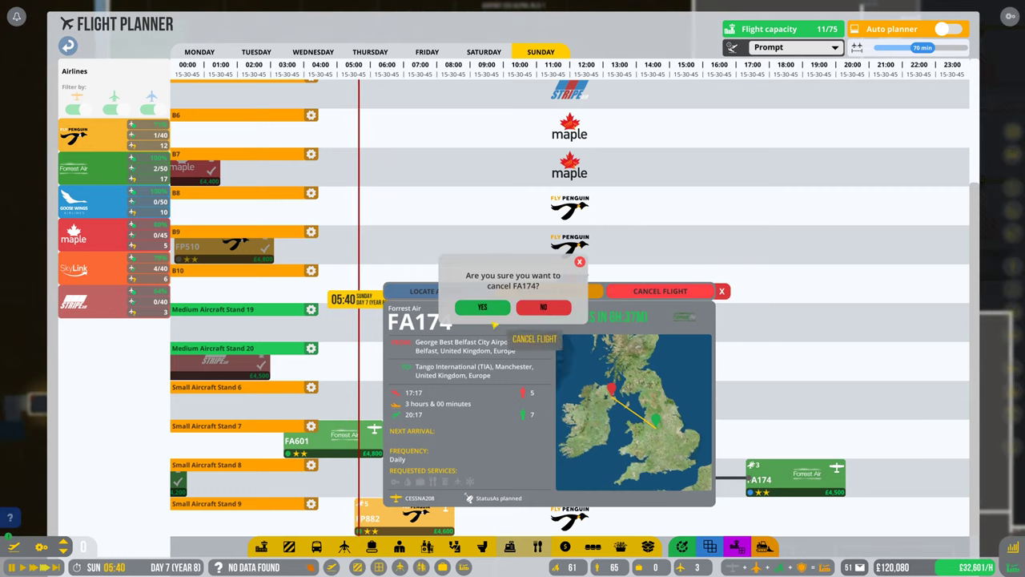
left_click(483, 308)
left_click(411, 521)
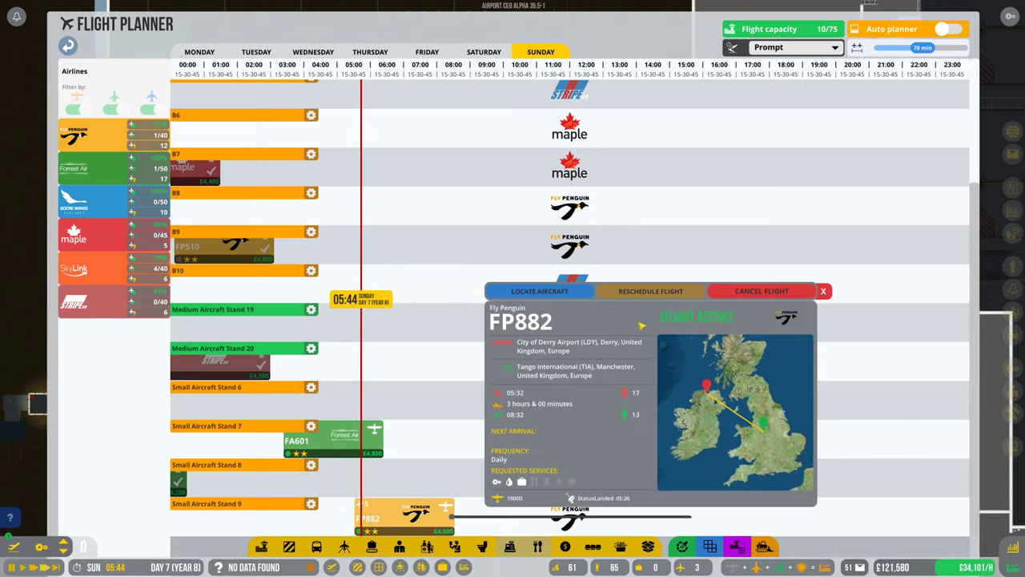
left_click(757, 291)
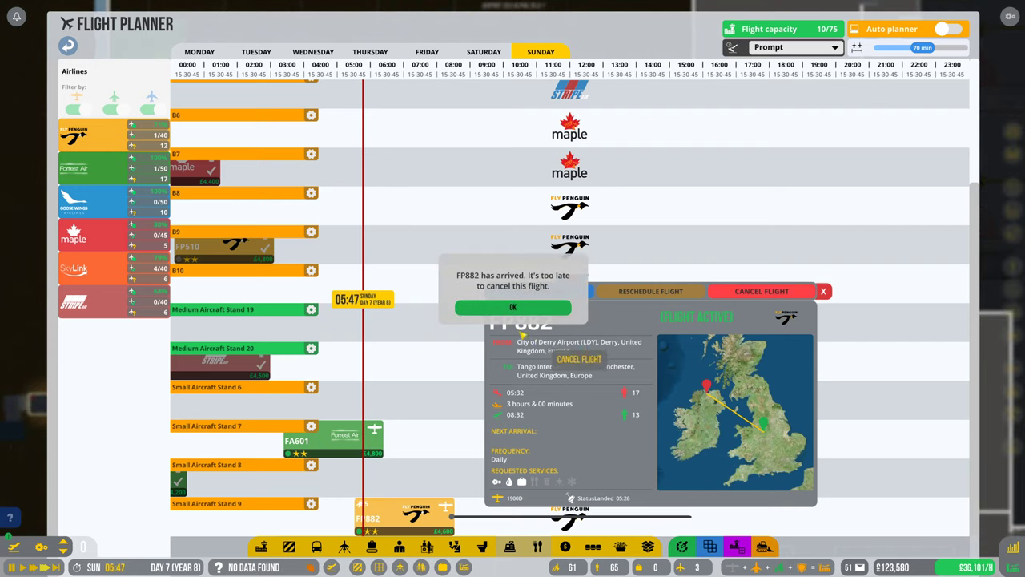
left_click(761, 291)
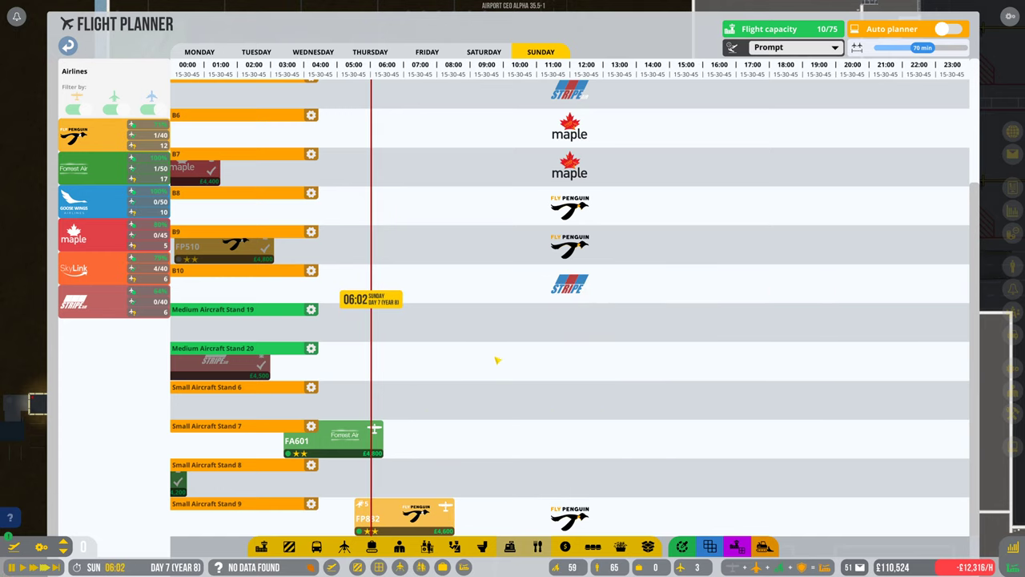
key("Escape")
key("Escape")
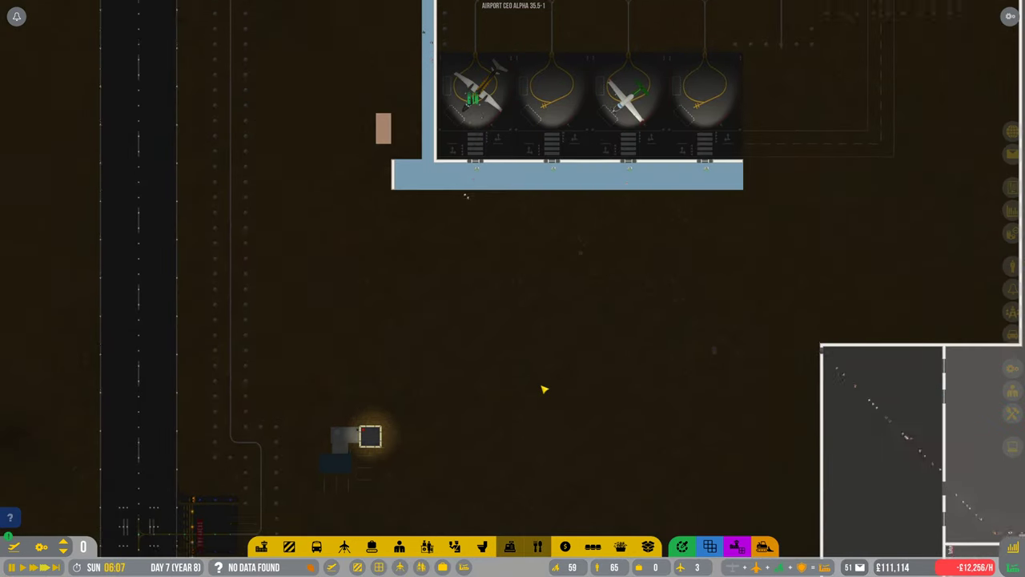
scroll(543, 390, "down", 3)
Step: Inspect the parked flight FP882 and turnarounds at stands B2, 9 and 7
key("w")
scroll(401, 352, "up", 4)
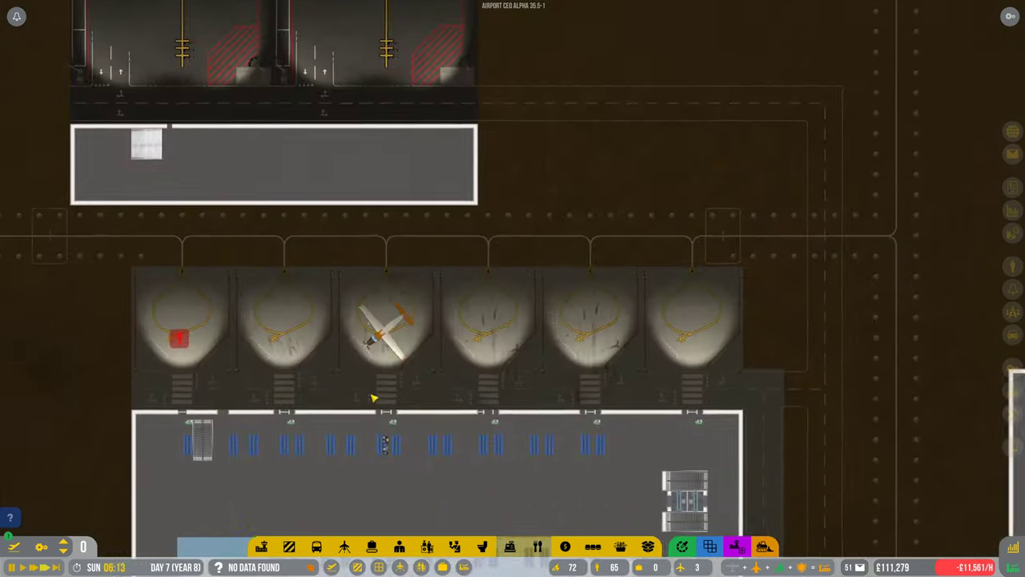
left_click(389, 327)
key("s")
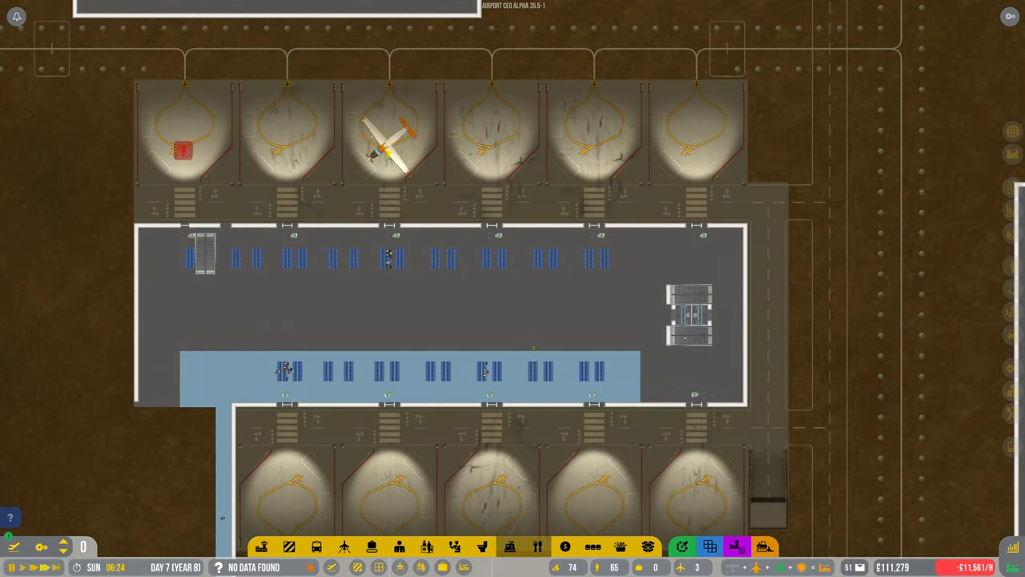
left_click(411, 113)
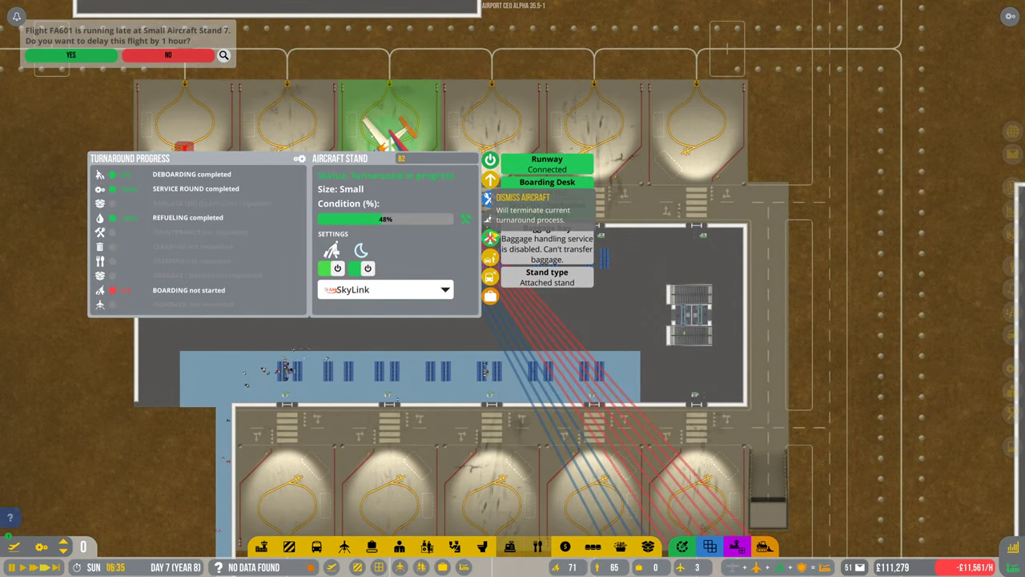
left_click(490, 197)
key("Escape")
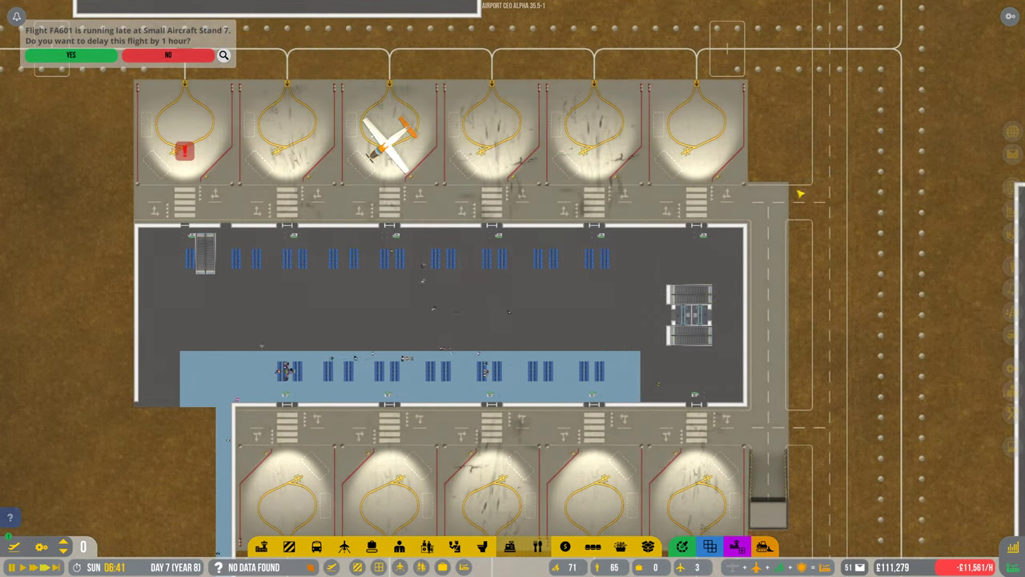
scroll(568, 298, "down", 6)
scroll(567, 298, "up", 6)
scroll(449, 185, "up", 3)
left_click(320, 112)
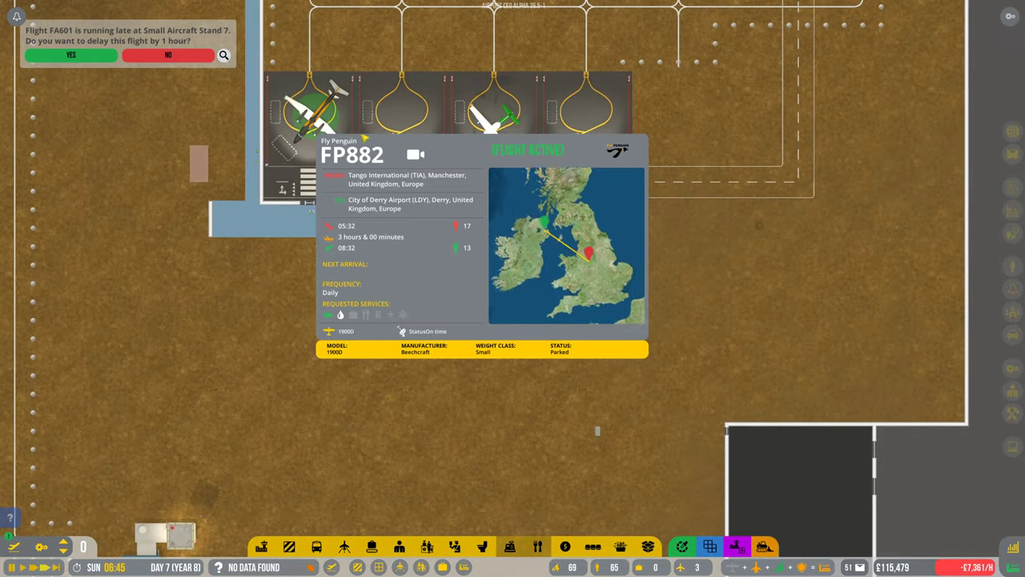
left_click(308, 116)
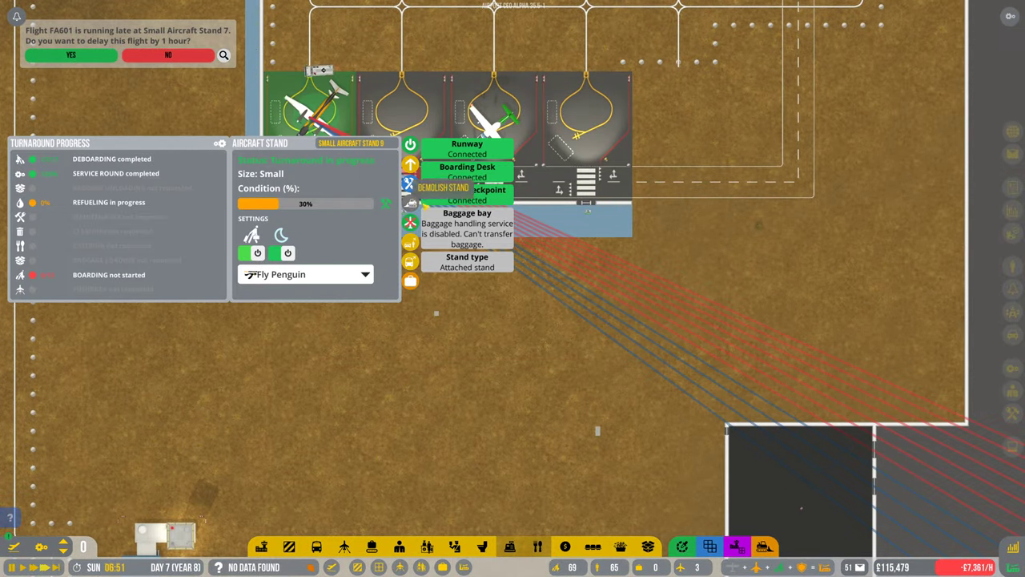
left_click(493, 112)
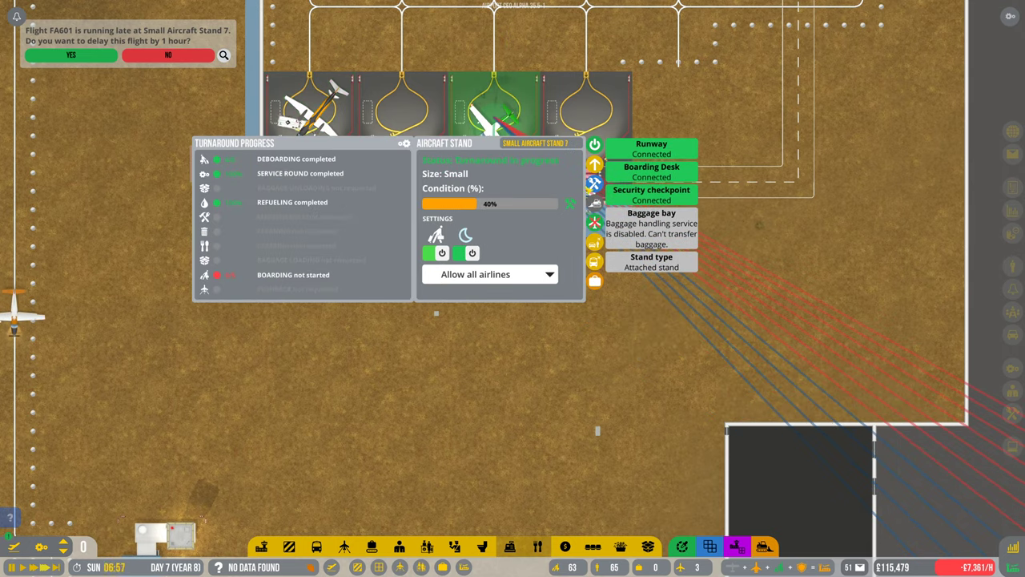
left_click(495, 413)
scroll(495, 413, "down", 8)
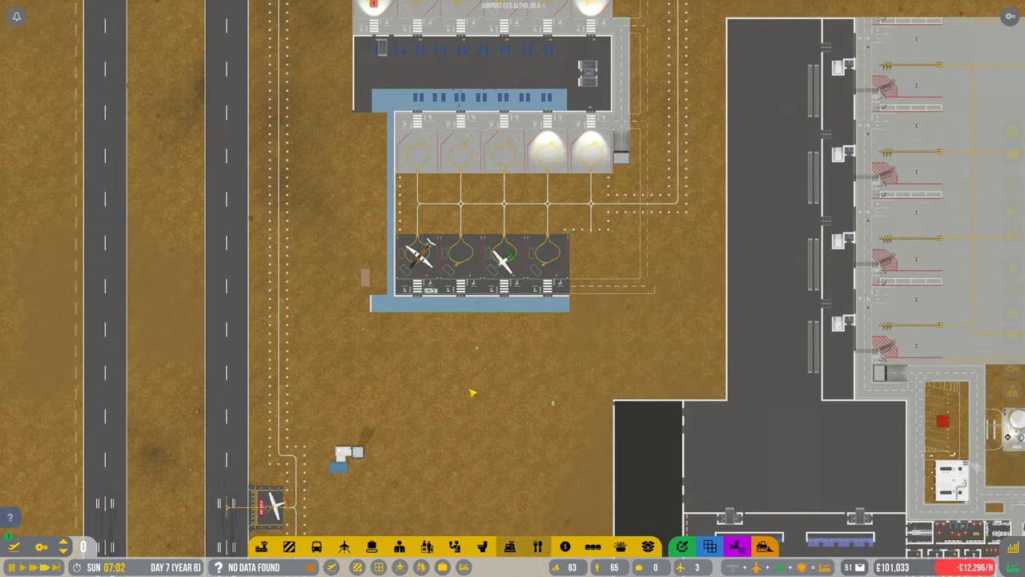
Step: Flag the small object next to the small stands for demolition
left_click_drag(401, 401, 448, 400)
scroll(505, 276, "up", 5)
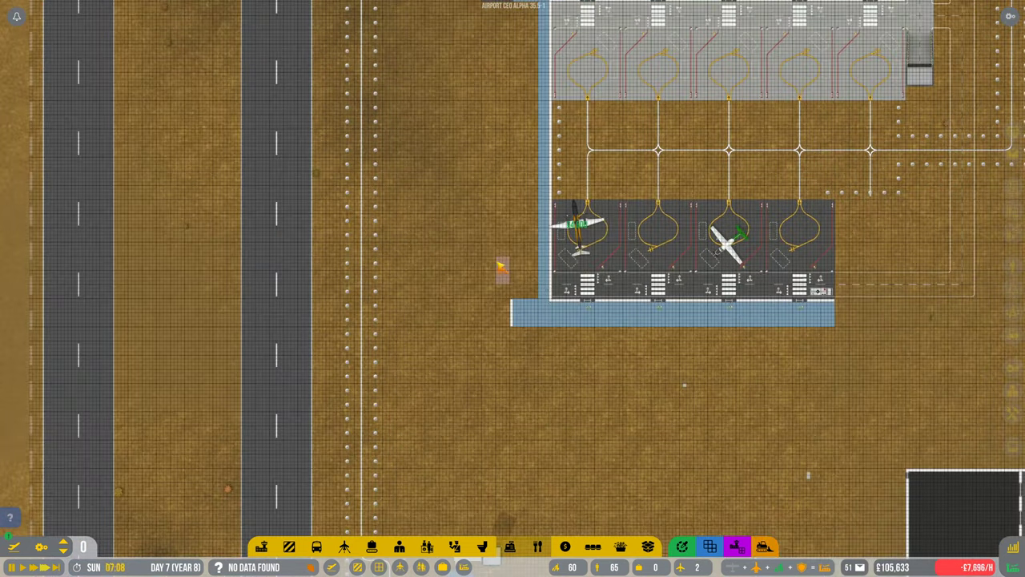
left_click(517, 289)
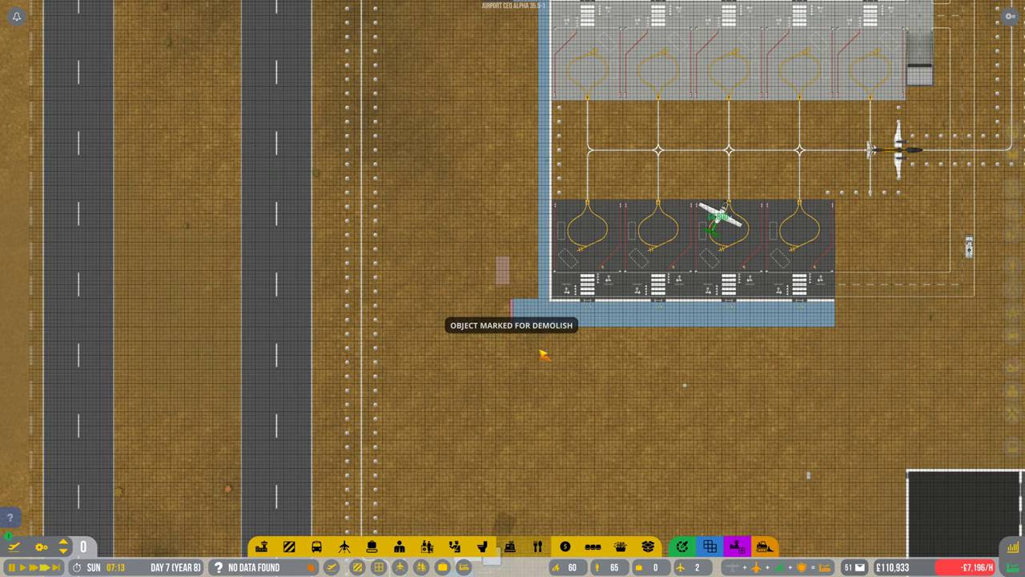
scroll(533, 353, "down", 6)
left_click_drag(533, 352, 495, 344)
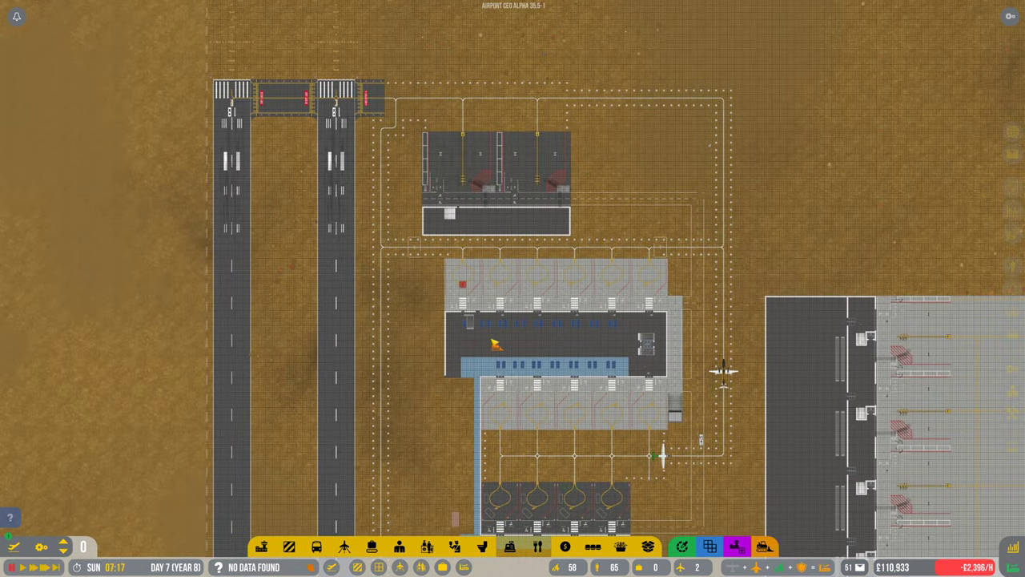
Step: Check the flight planner and medium stands 19 and 20, then view the lower terminal
key("f")
key("Escape")
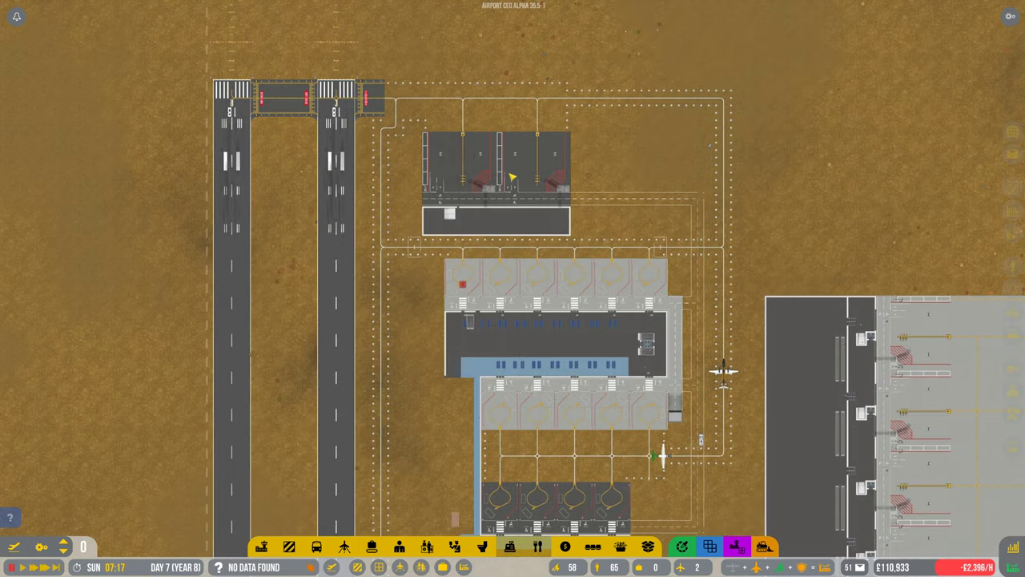
scroll(478, 177, "up", 5)
left_click(377, 184)
left_click(599, 169)
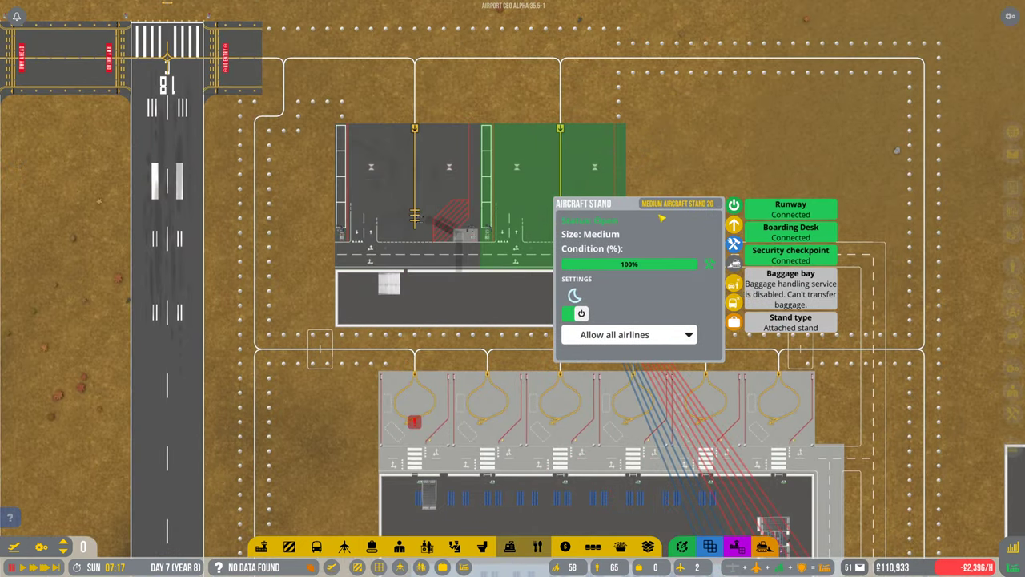
key("Escape")
left_click_drag(513, 401, 513, 120)
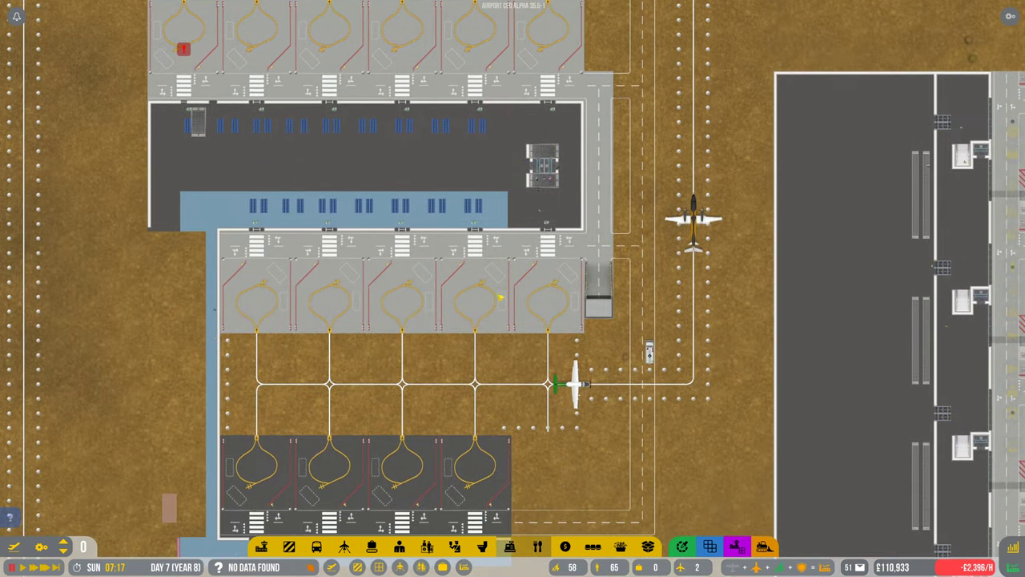
left_click_drag(512, 320, 528, 200)
scroll(341, 439, "down", 3)
Step: Close small aircraft stands 9, 8, 7 and 6, confirming each
left_click(264, 469)
scroll(400, 361, "up", 3)
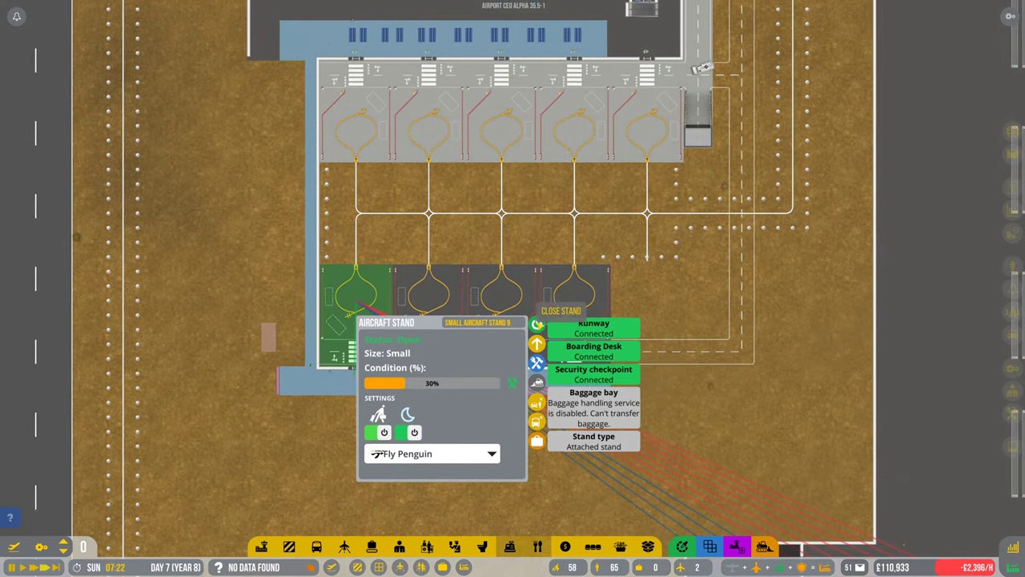
left_click(536, 323)
left_click(489, 290)
left_click(429, 292)
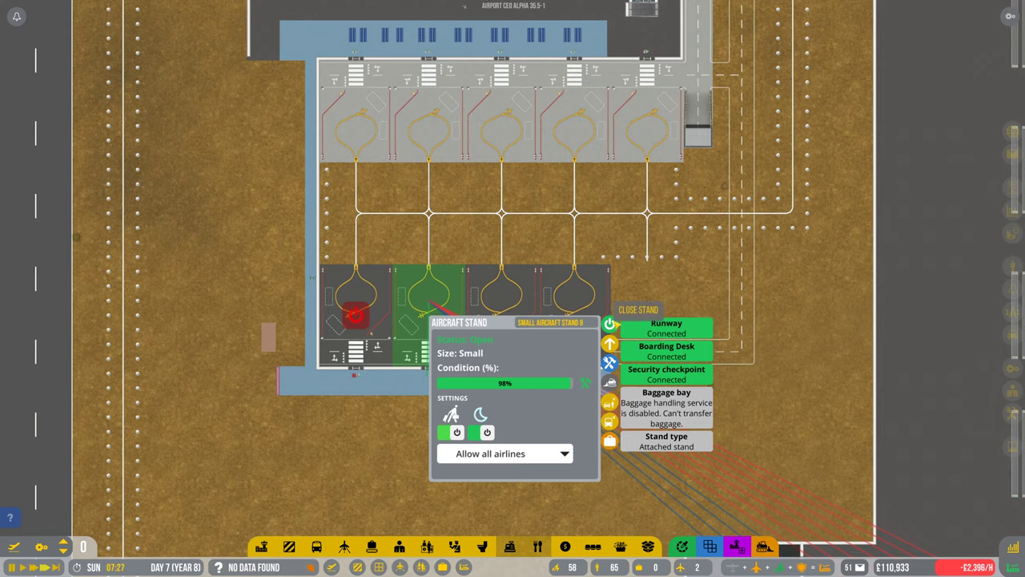
left_click(609, 324)
left_click(501, 297)
left_click(683, 324)
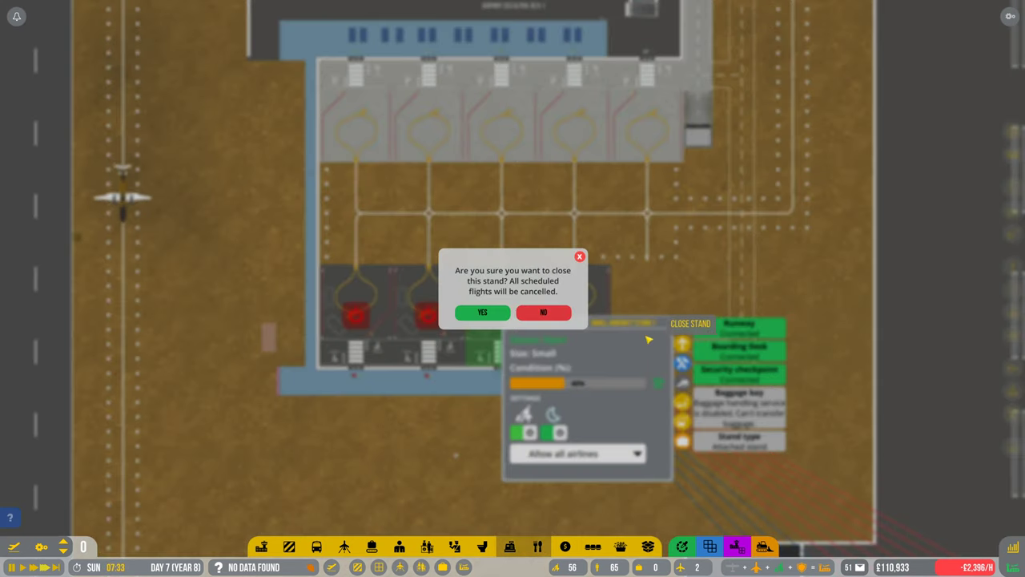
left_click(513, 295)
left_click(573, 297)
left_click(754, 325)
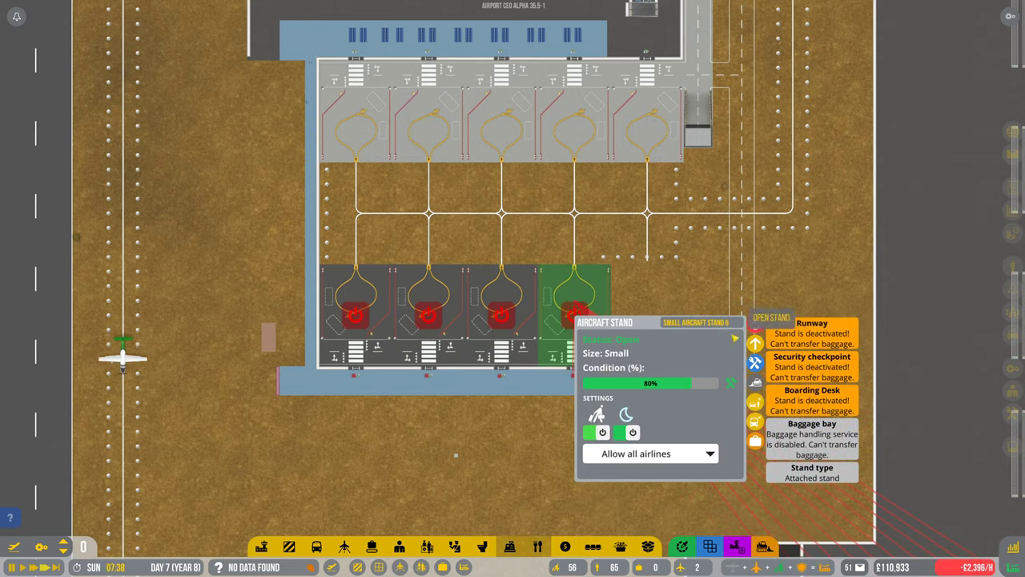
key("Escape")
scroll(513, 288, "down", 5)
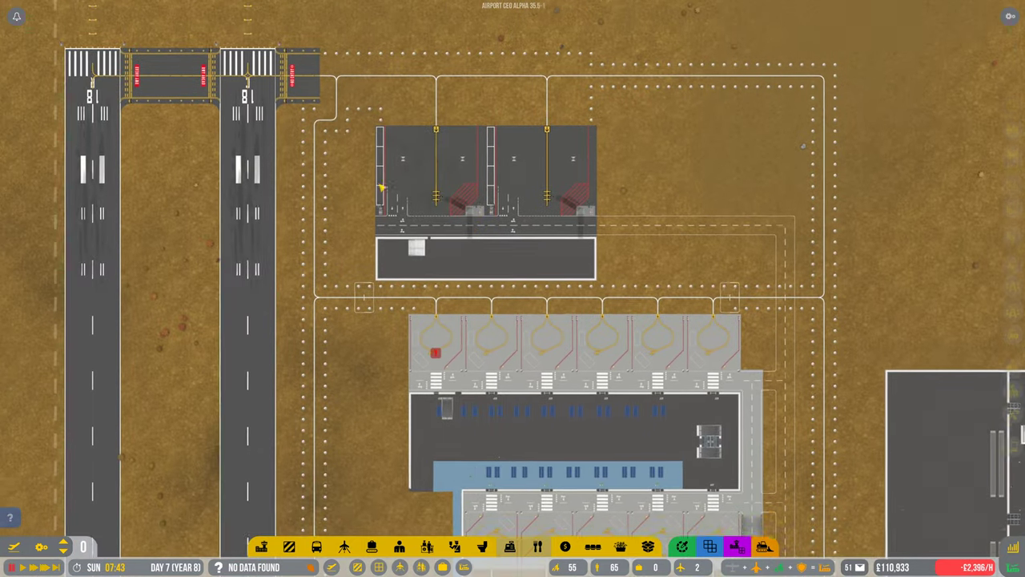
Step: Inspect medium stand 19, then pick and cancel a construction item
left_click(403, 160)
left_click(611, 216)
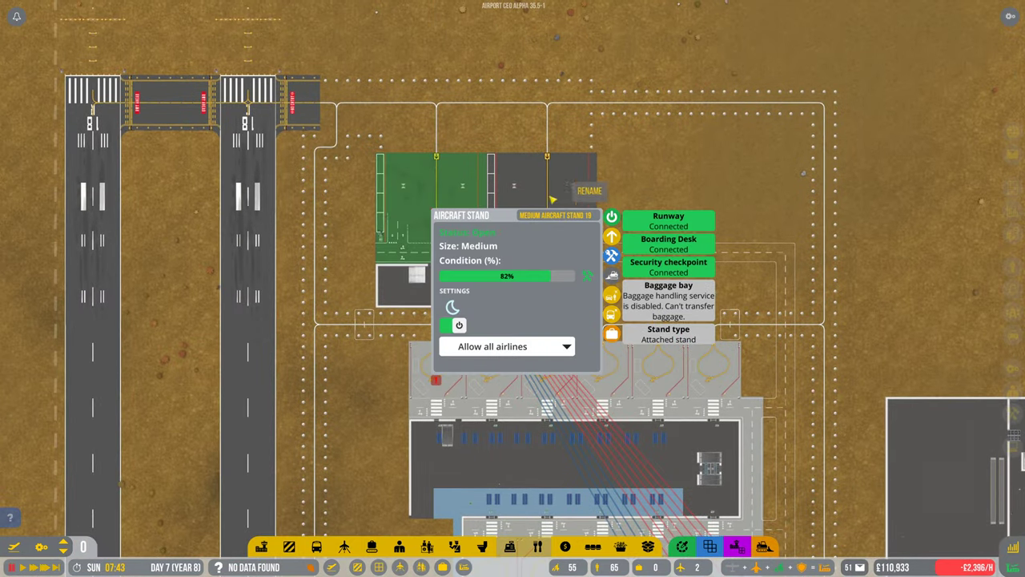
key("Escape")
scroll(385, 244, "up", 6)
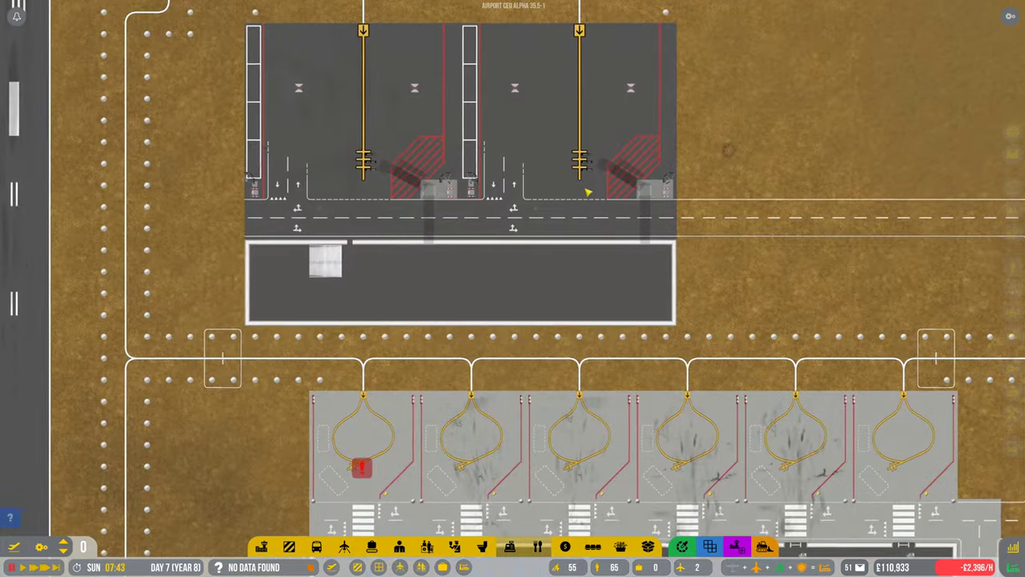
scroll(386, 244, "up", 3)
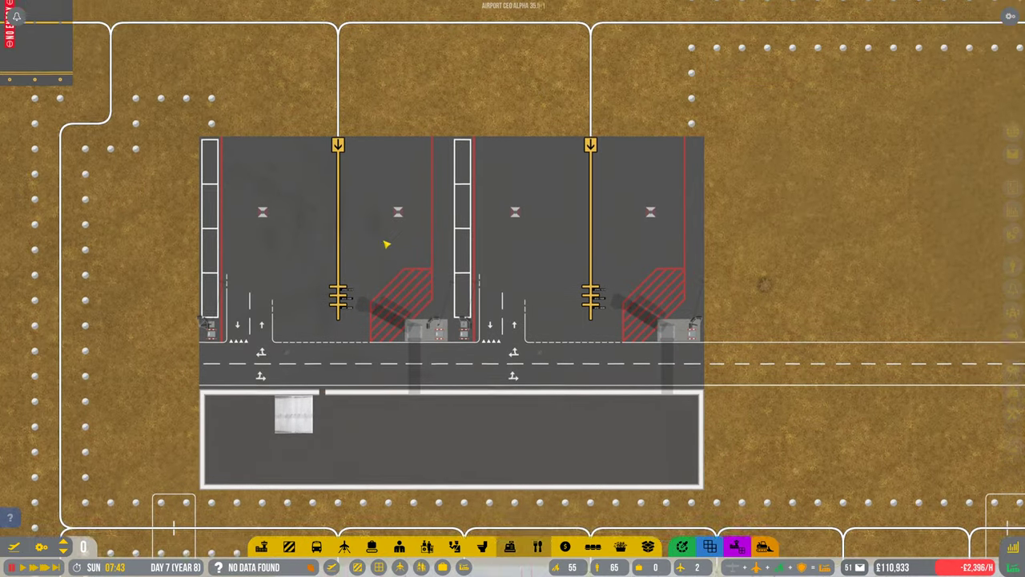
key("w")
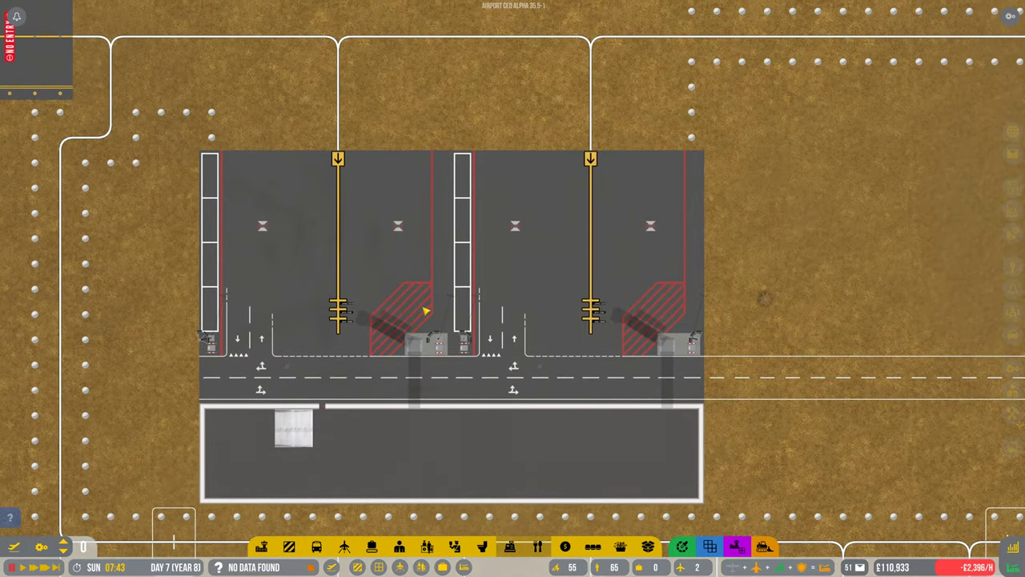
key("Page_Down")
key("Page_Up")
key("s")
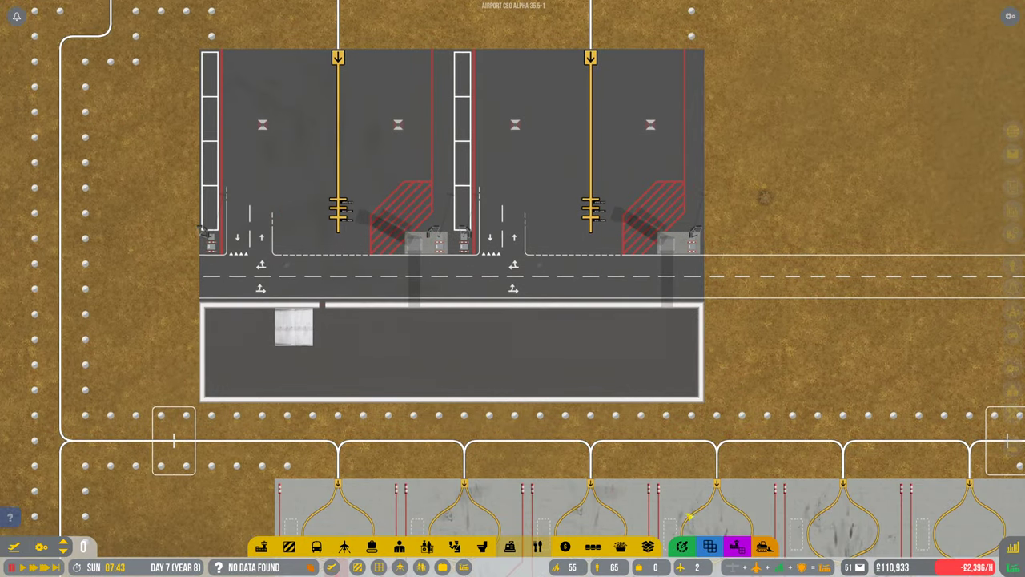
left_click(755, 566)
left_click(782, 320)
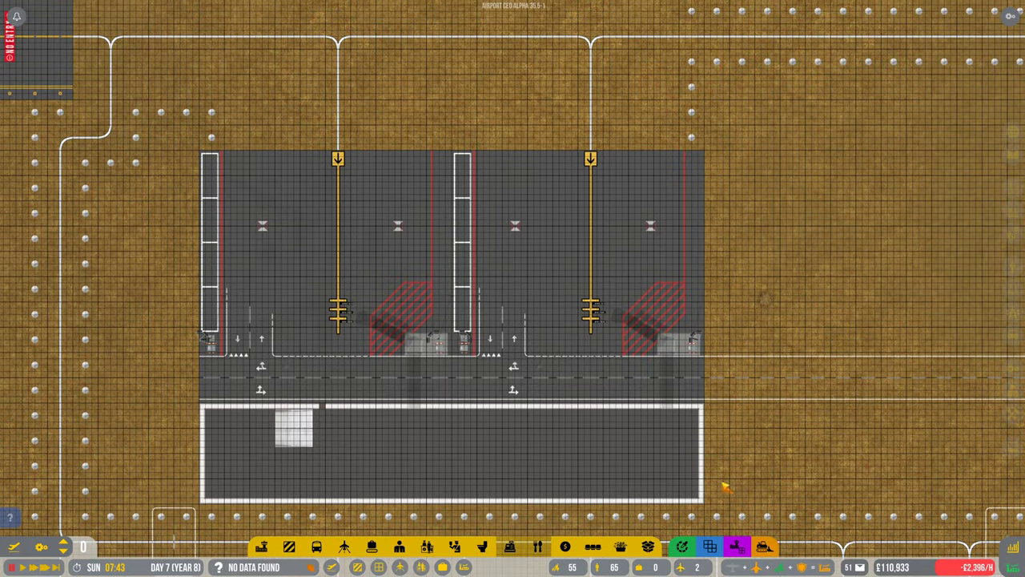
right_click(548, 355)
Step: Demolish the left and right medium aircraft stands
left_click(400, 240)
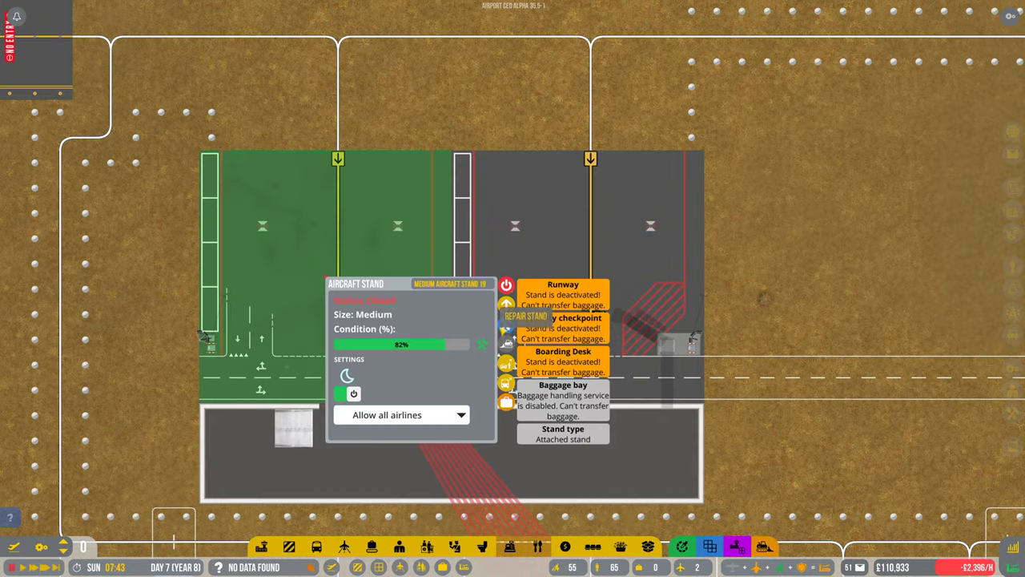
left_click(506, 324)
left_click(483, 308)
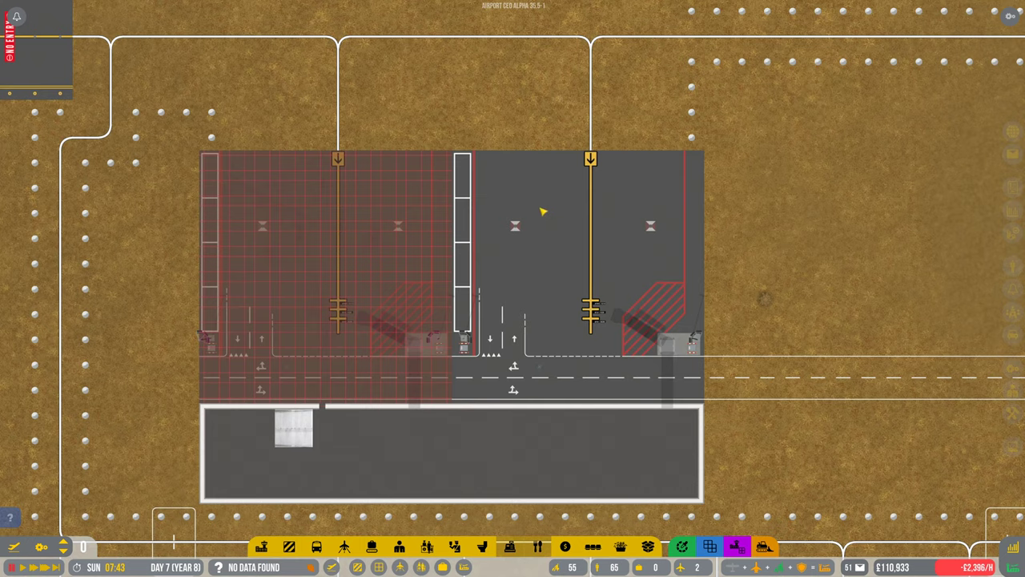
left_click(545, 241)
left_click(759, 324)
left_click(483, 308)
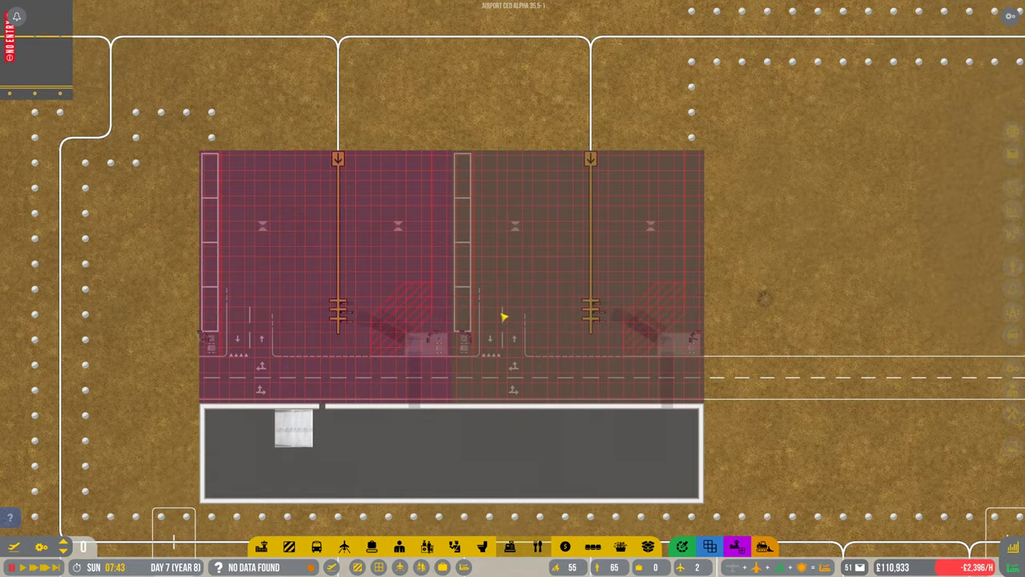
scroll(513, 288, "down", 5)
Step: Demolish small aircraft stands 9, 8, 7 and 6
left_click(300, 232)
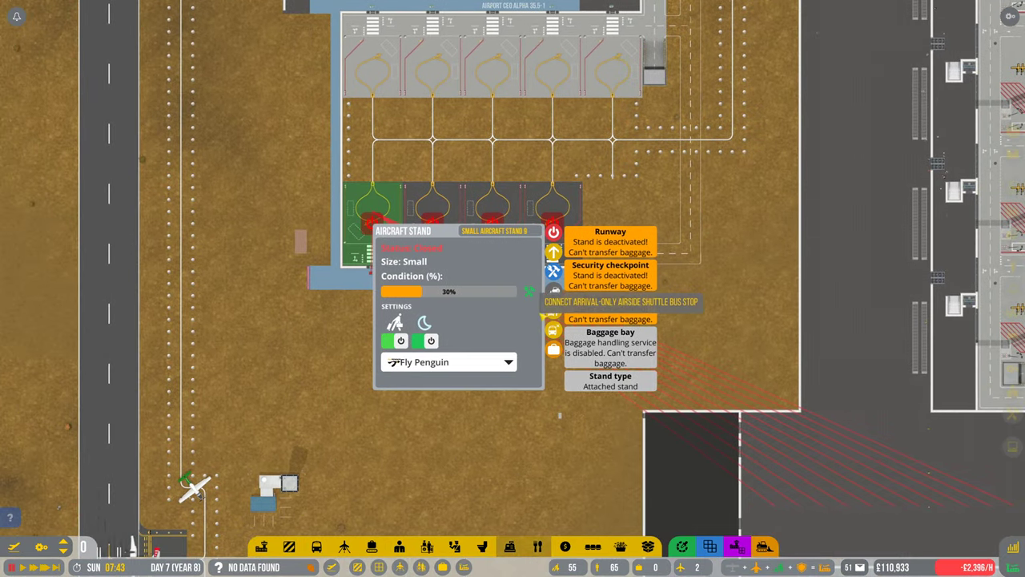
left_click(554, 272)
left_click(483, 308)
left_click(433, 216)
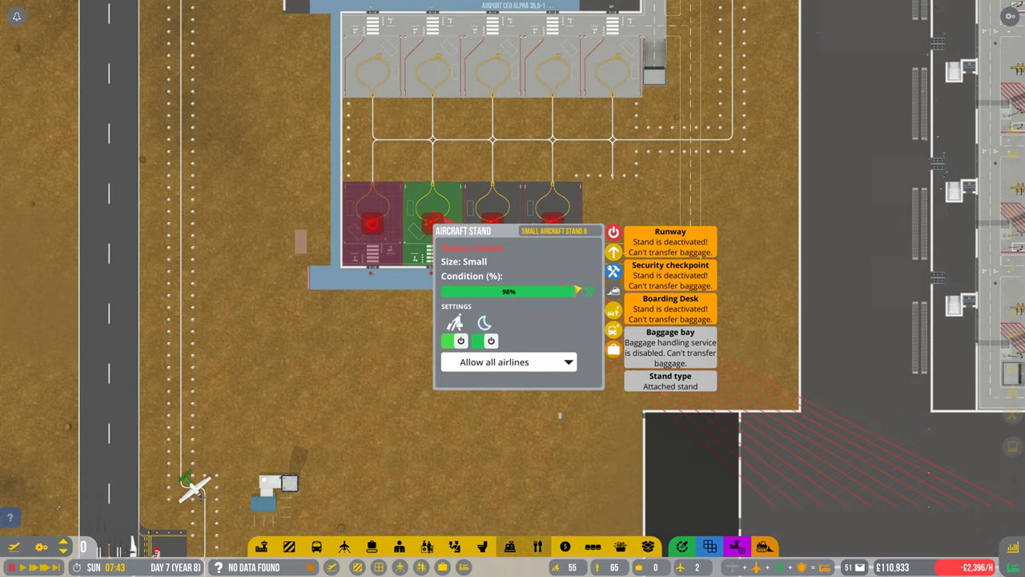
left_click(613, 267)
left_click(483, 307)
left_click(493, 212)
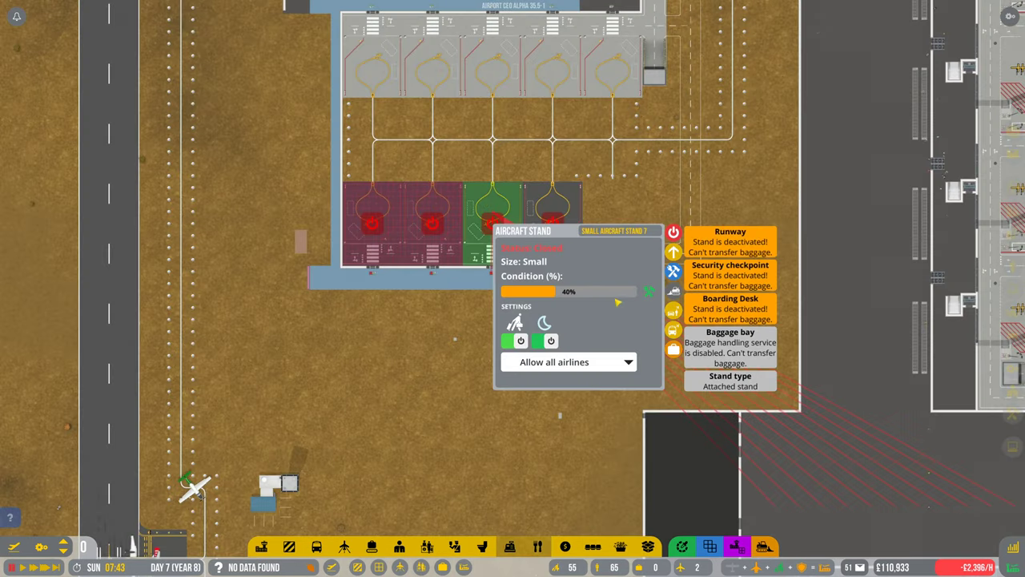
left_click(673, 271)
left_click(481, 300)
left_click(553, 212)
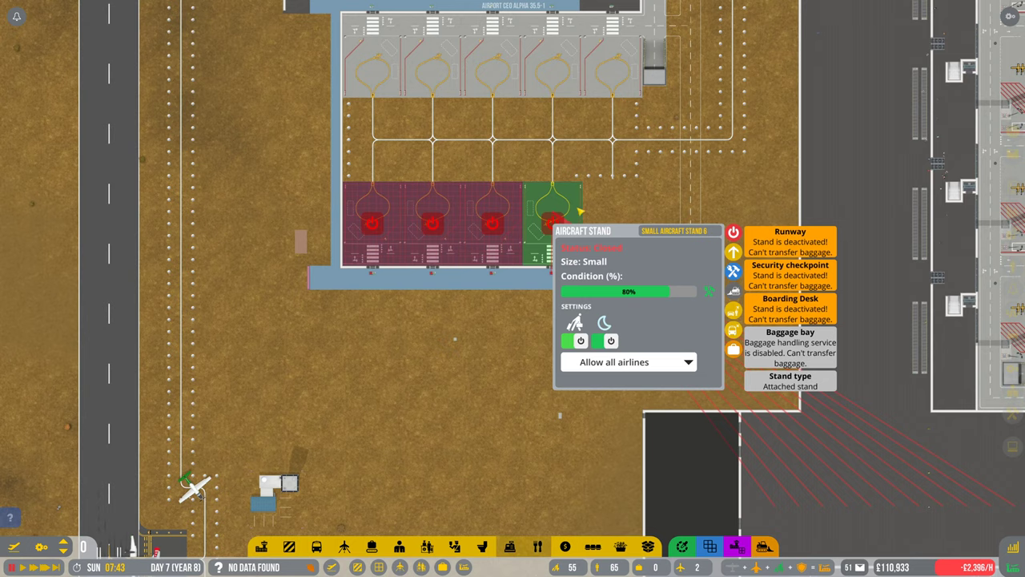
left_click(733, 272)
left_click(483, 301)
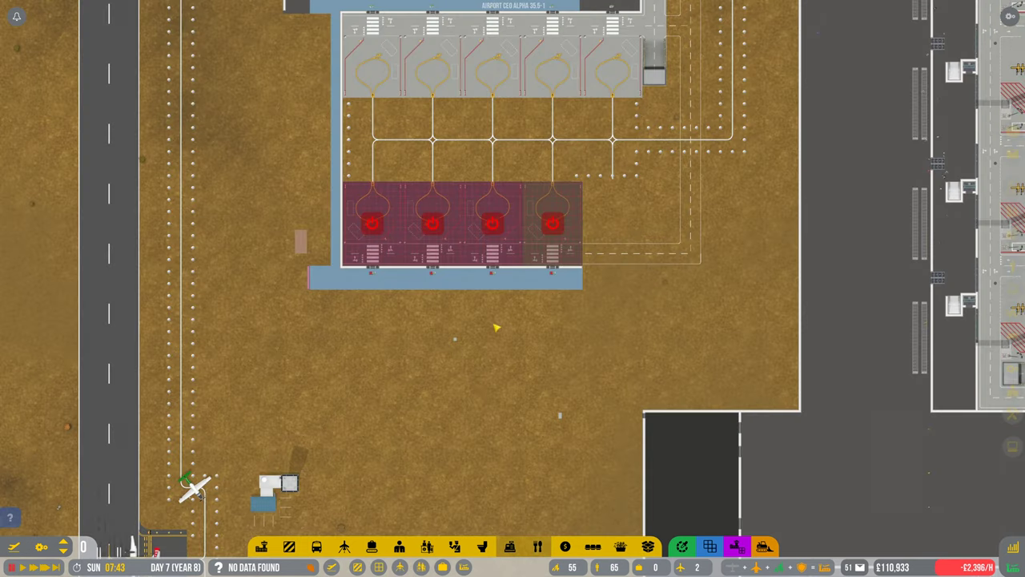
Step: Mark the blue strip under the stands and the area to their right for demolition
left_click(766, 548)
left_click(765, 547)
scroll(481, 241, "down", 1)
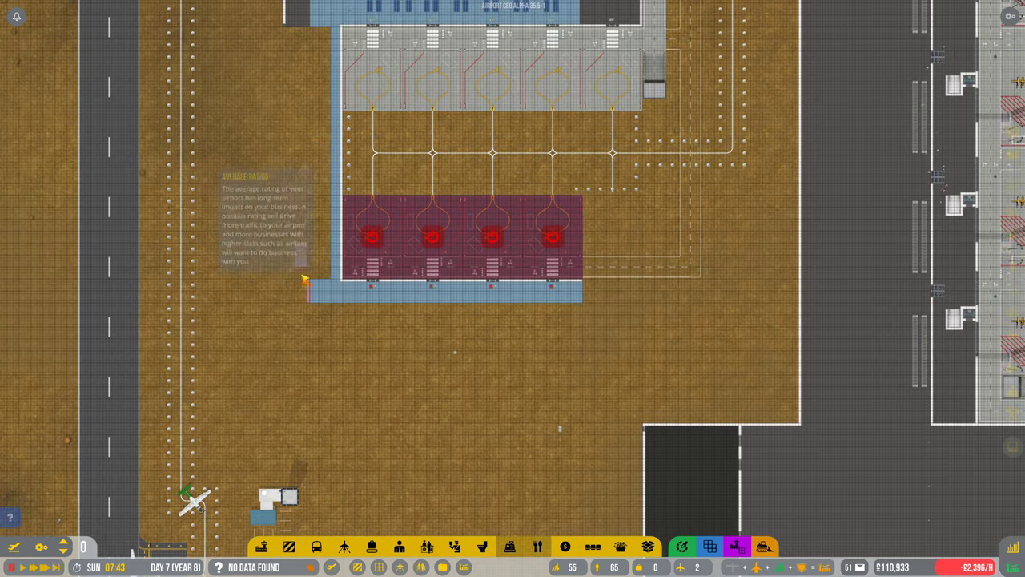
left_click(298, 254)
left_click(338, 300)
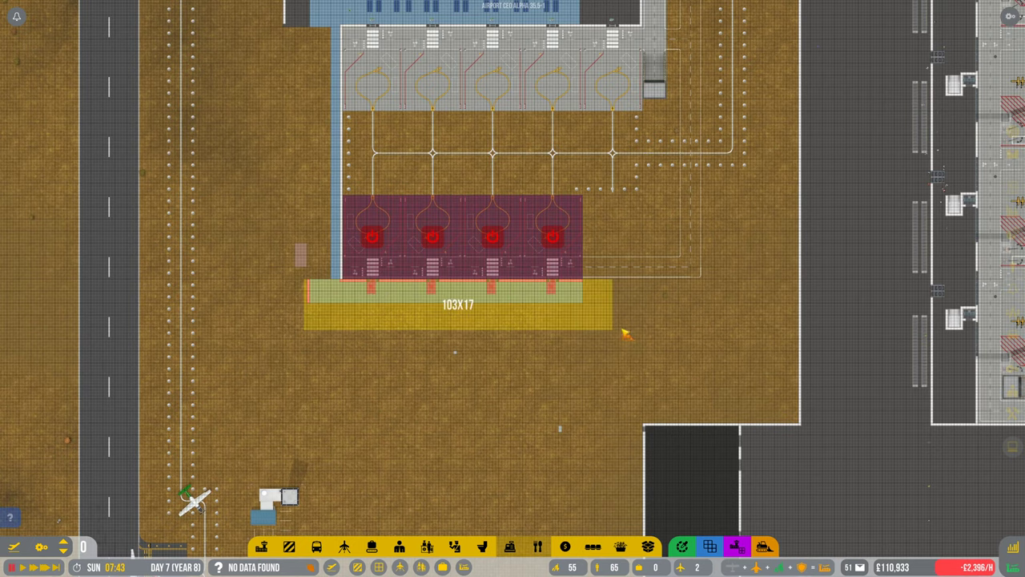
scroll(480, 281, "up", 3)
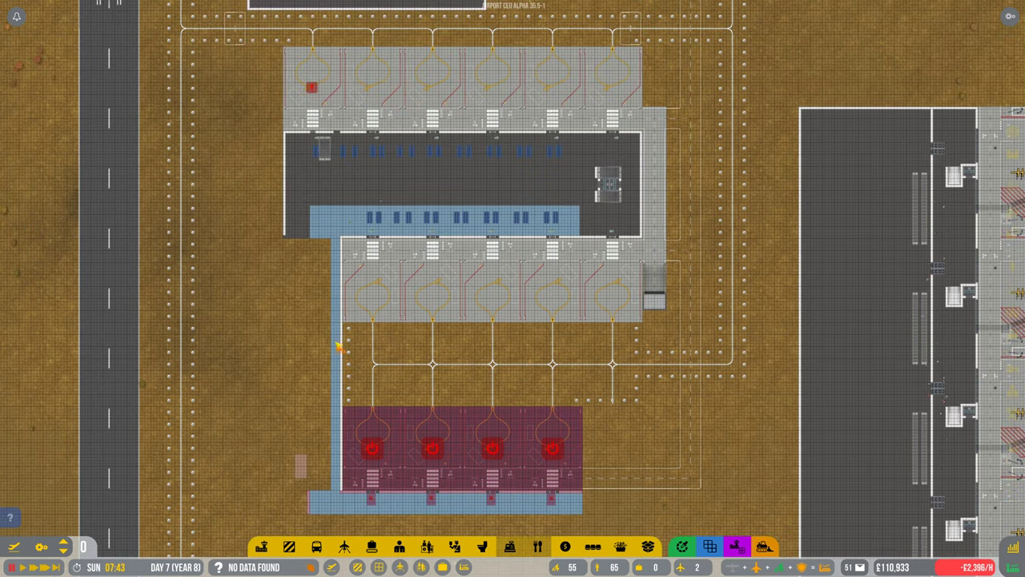
left_click_drag(589, 421, 678, 414)
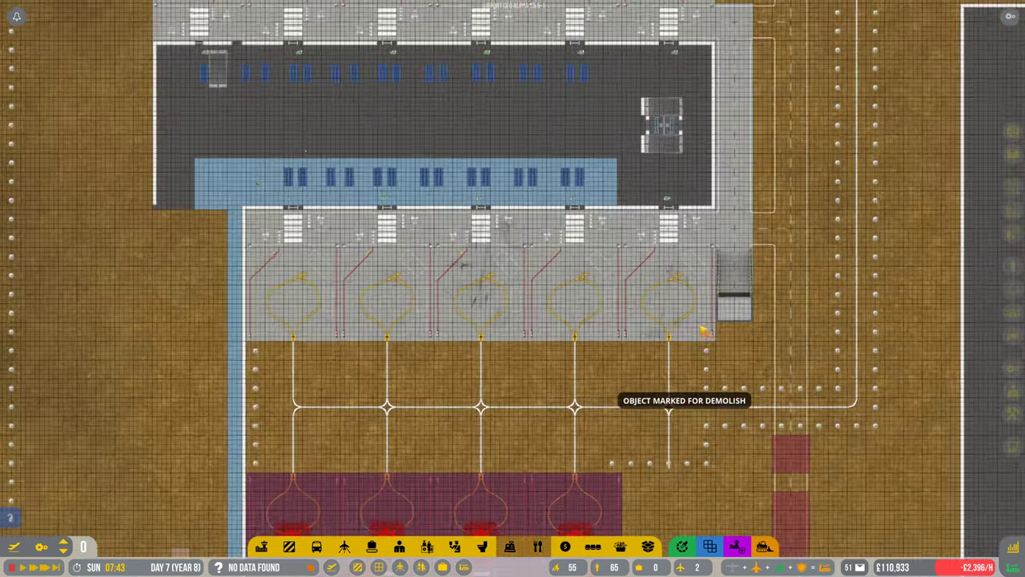
scroll(728, 428, "up", 4)
left_click_drag(625, 385, 657, 417)
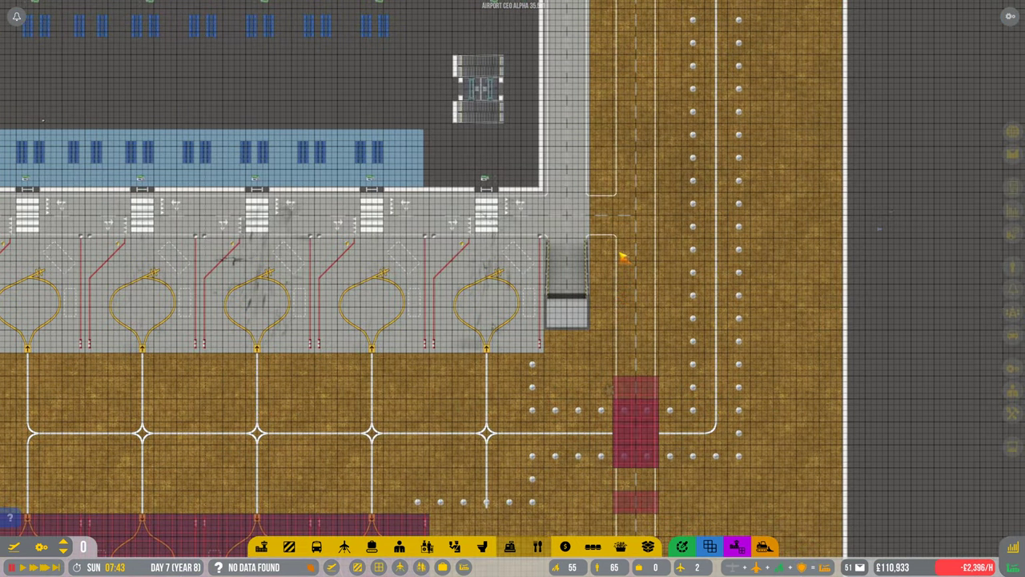
left_click(653, 365)
Step: Mark a vertical taxiway strip and a leftward strip further down for demolition
key("s")
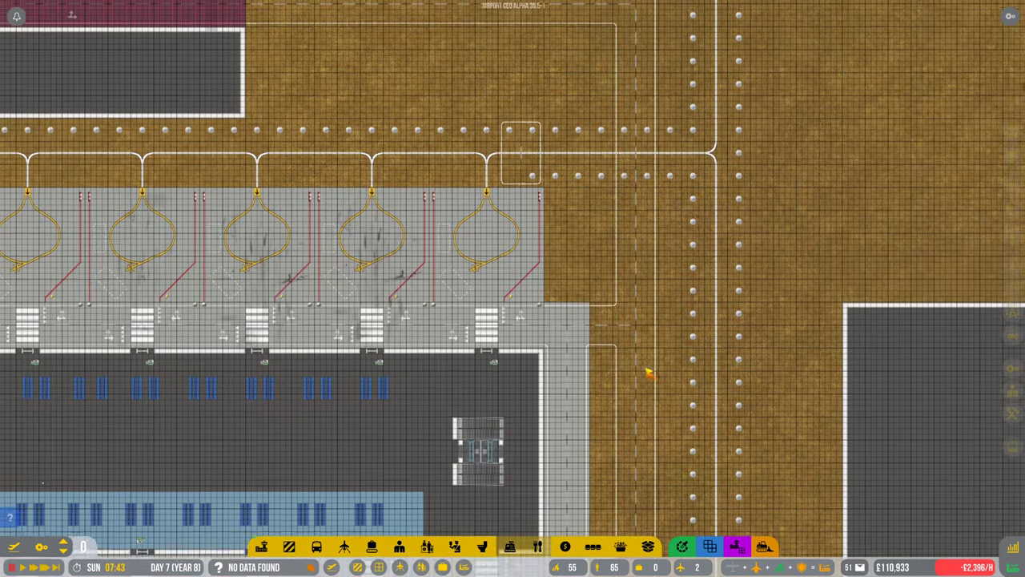
scroll(625, 330, "down", 3)
left_click_drag(641, 145, 649, 464)
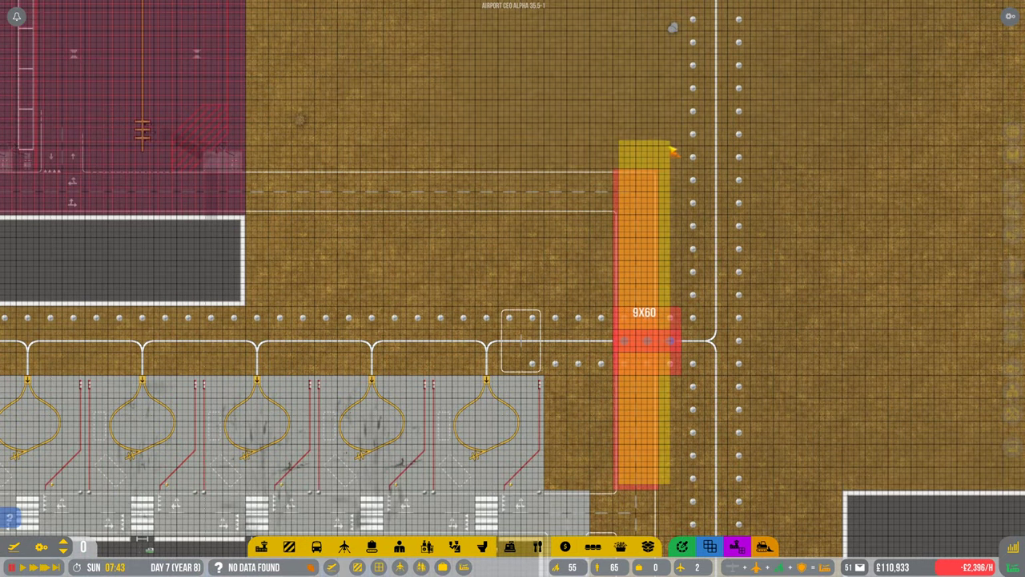
key("s")
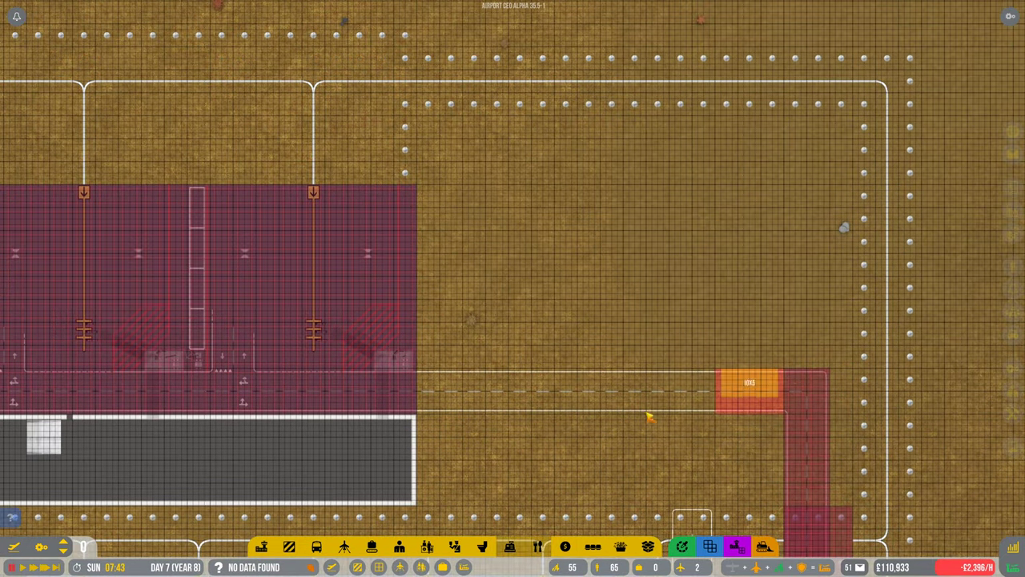
left_click_drag(749, 383, 433, 400)
scroll(465, 416, "down", 4)
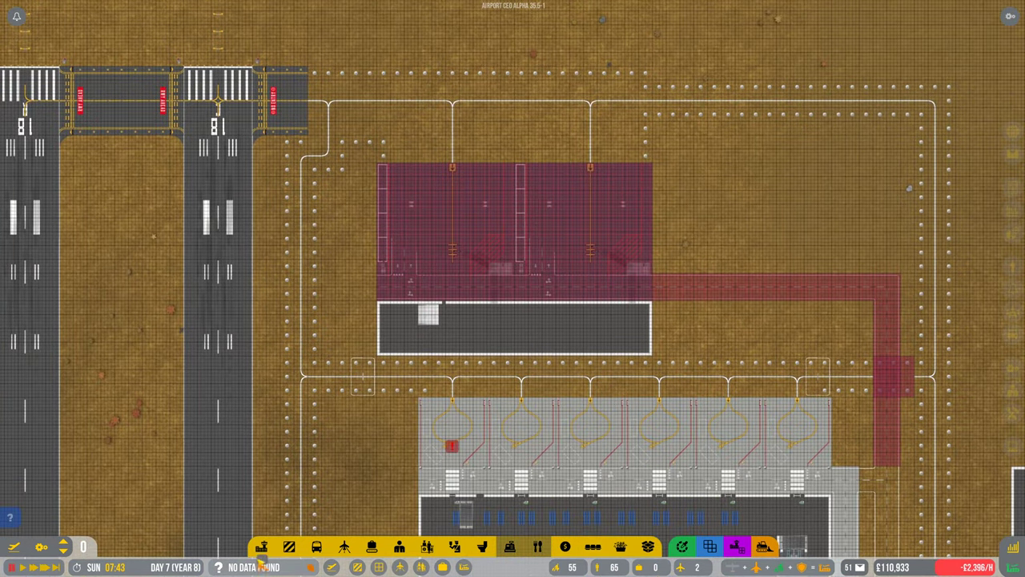
Step: Mark the dark apron, a 24 by 4 strip, and a vertical terminal strip for demolition
left_click(261, 547)
left_click(260, 515)
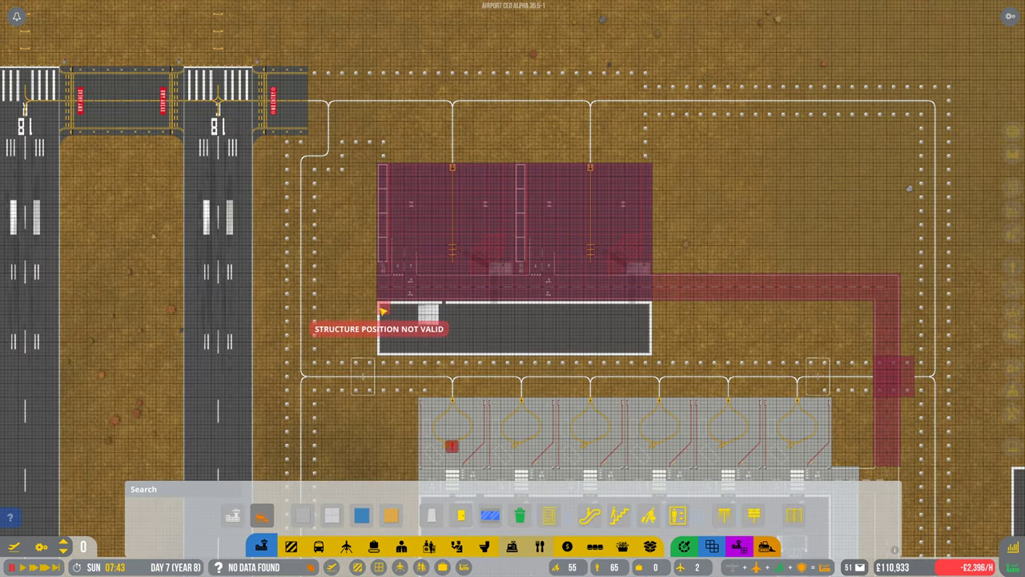
left_click_drag(383, 309, 649, 352)
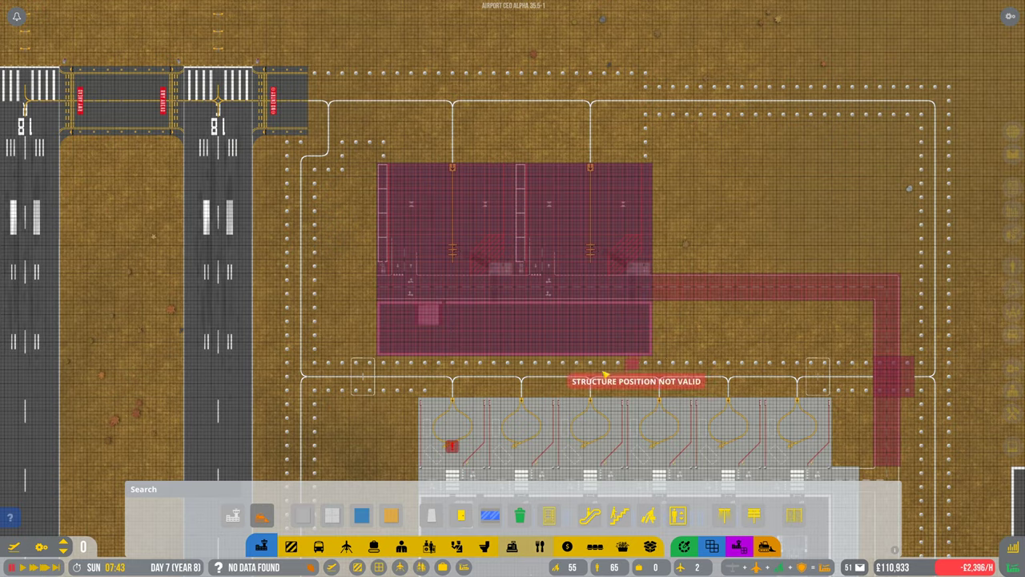
scroll(606, 374, "down", 5)
scroll(606, 373, "down", 5)
left_click_drag(264, 336, 599, 371)
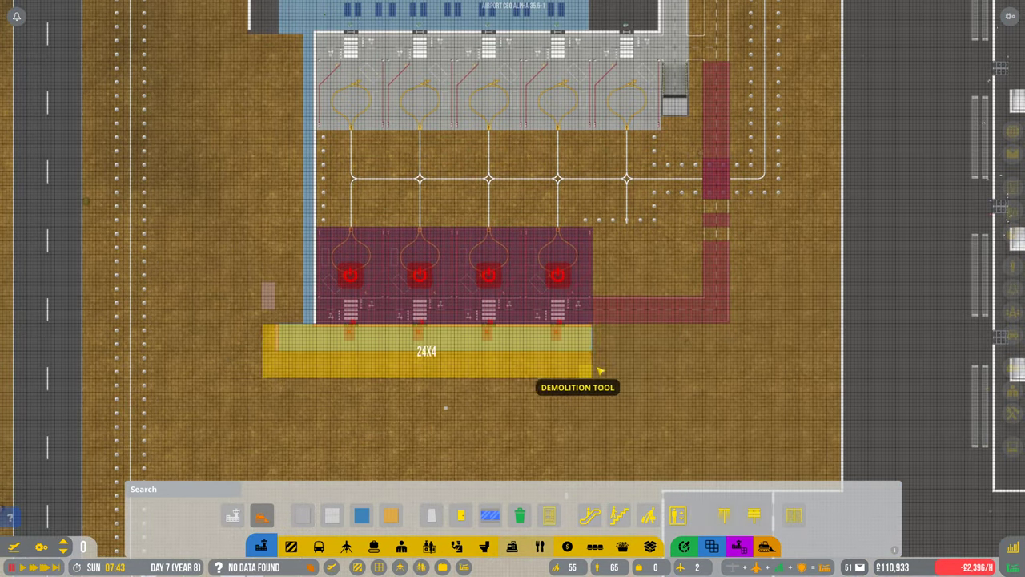
left_click(599, 370)
scroll(417, 240, "up", 5)
scroll(417, 241, "up", 3)
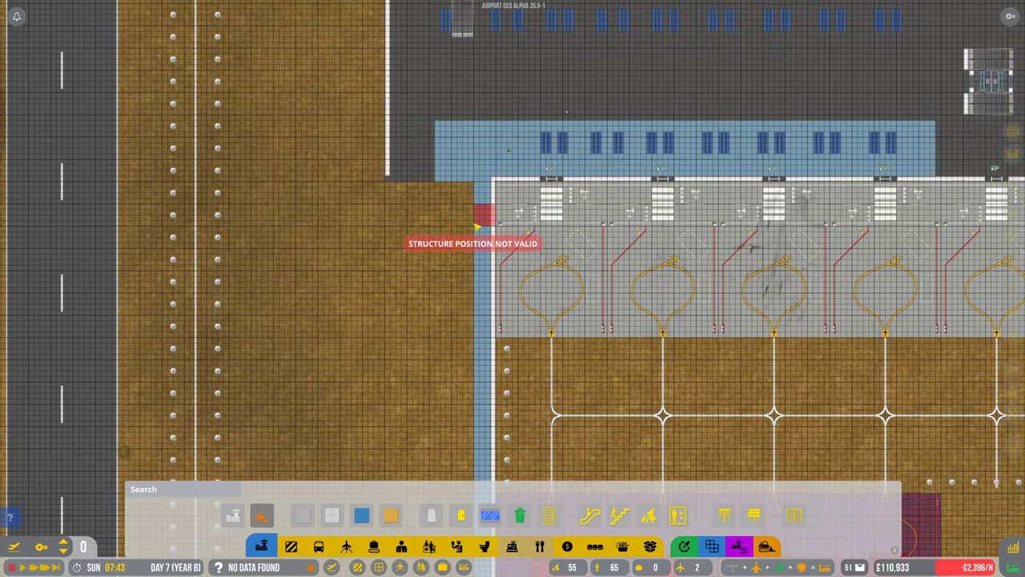
scroll(477, 227, "down", 5)
left_click_drag(481, 8, 478, 413)
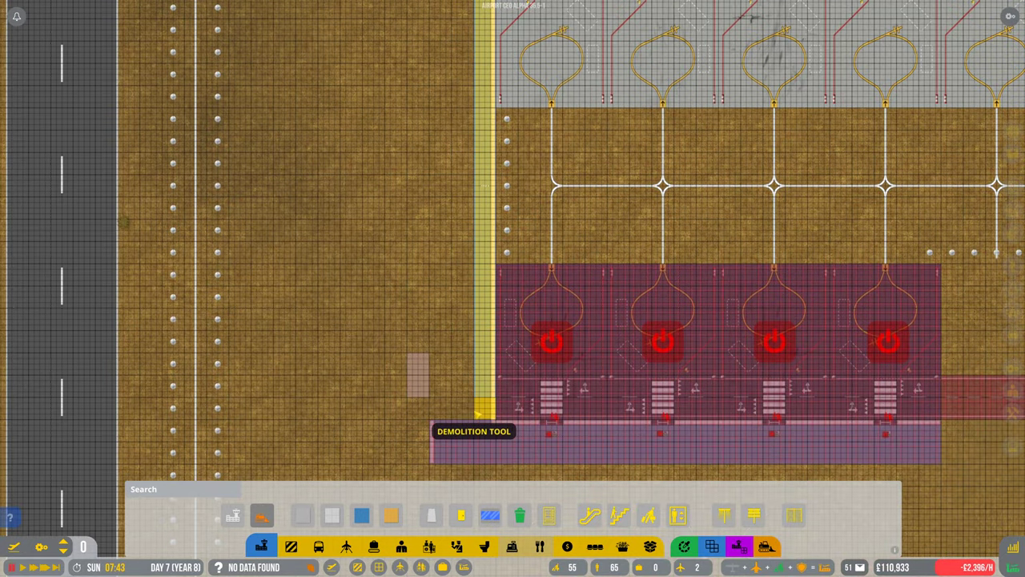
left_click(478, 413)
scroll(478, 361, "down", 5)
scroll(453, 325, "down", 3)
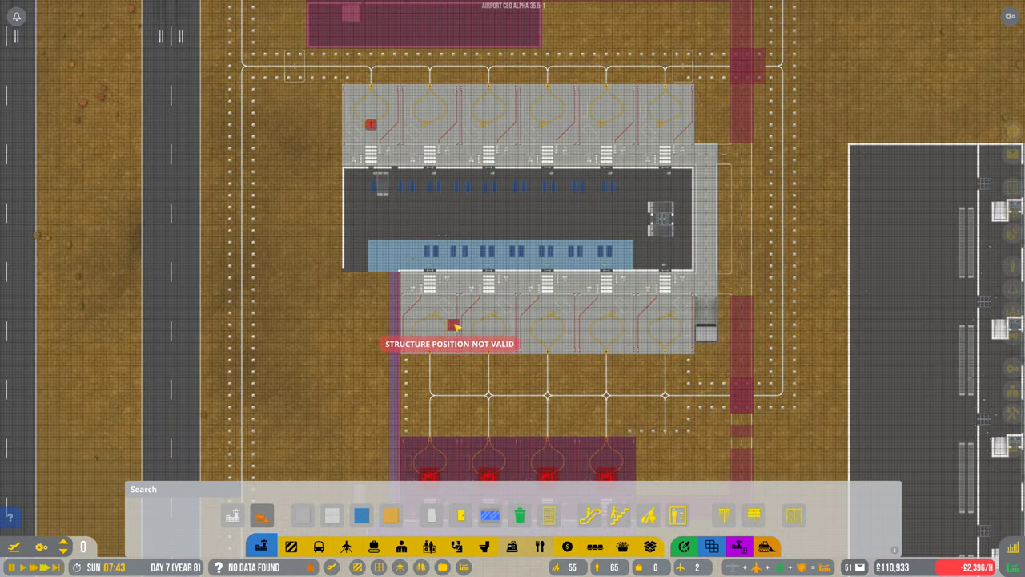
Step: Check the details of Medium Runways 4 and 3 on the east side
left_click(333, 515)
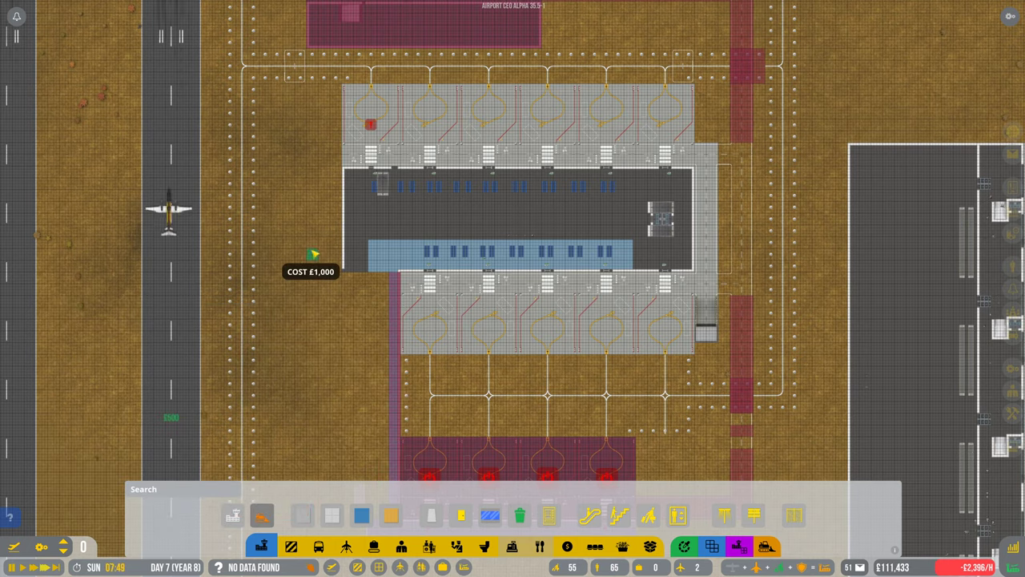
scroll(319, 246, "up", 3)
scroll(319, 246, "down", 5)
left_click_drag(513, 401, 513, 241)
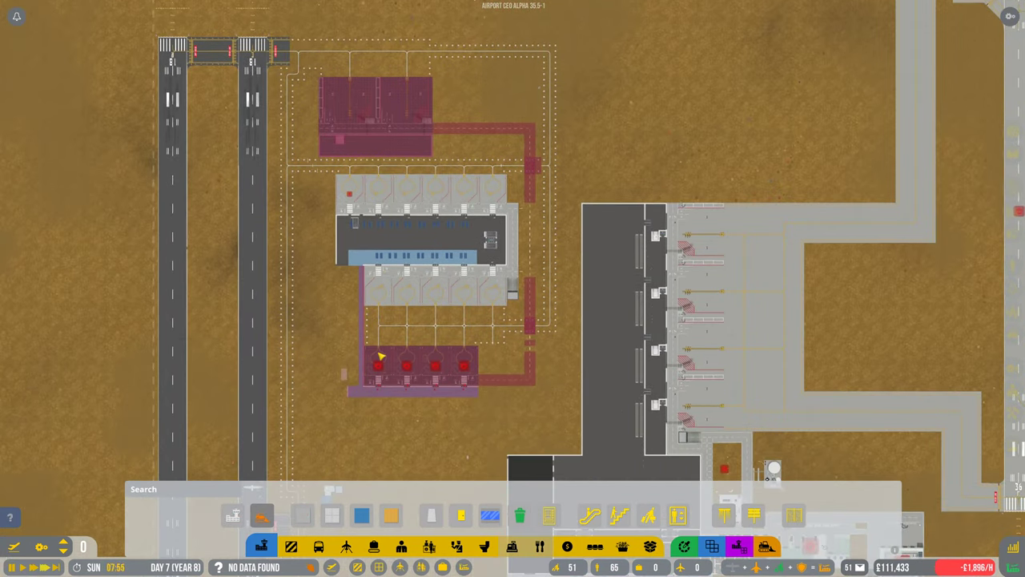
left_click_drag(561, 321, 381, 356)
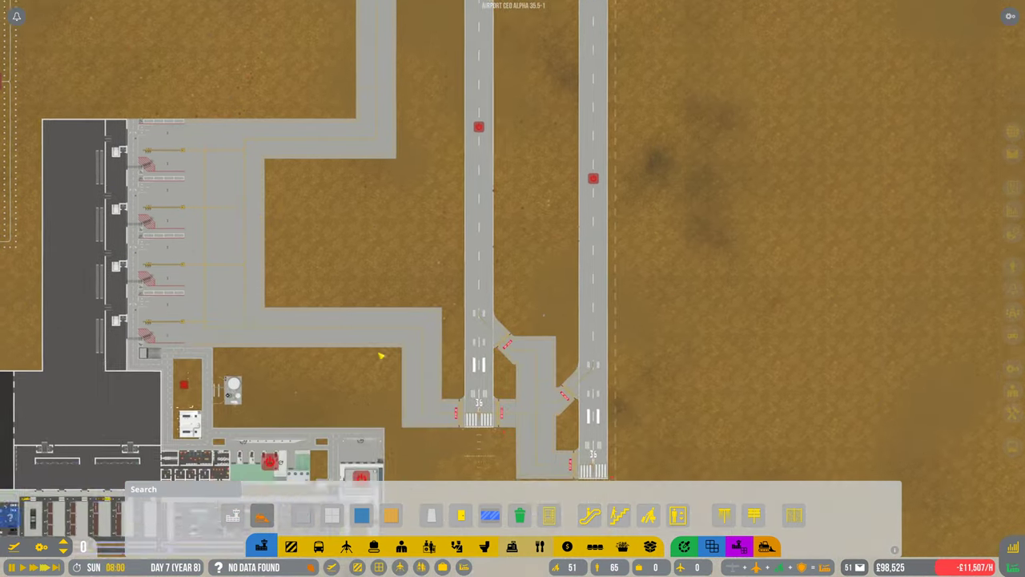
scroll(381, 354, "down", 3)
left_click(633, 233)
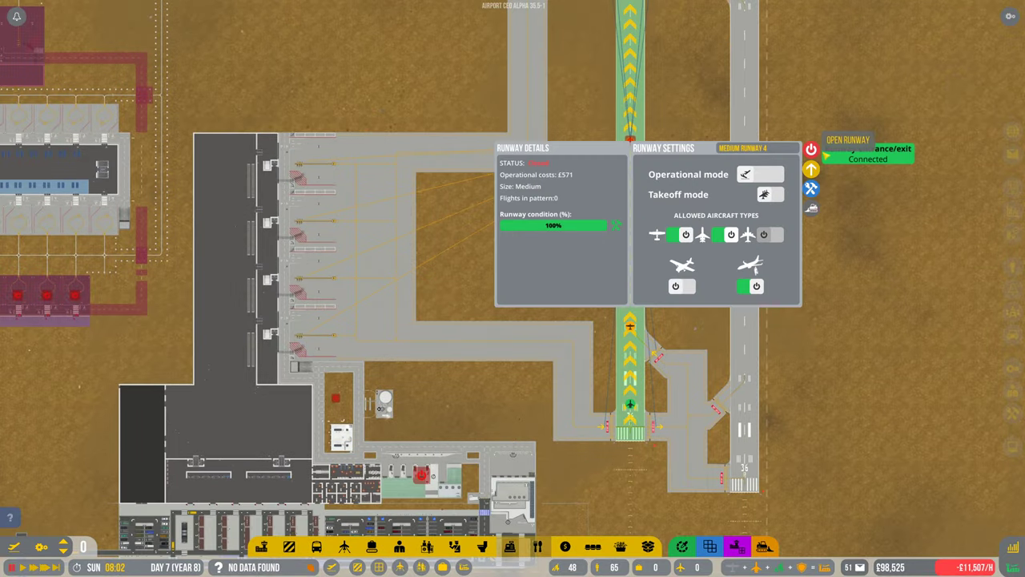
left_click(761, 95)
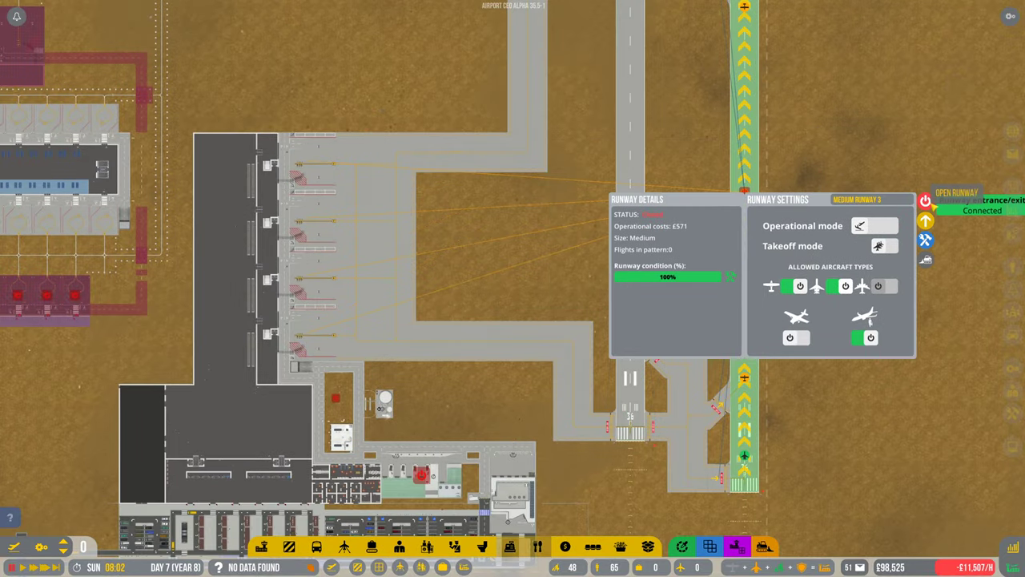
key("Escape")
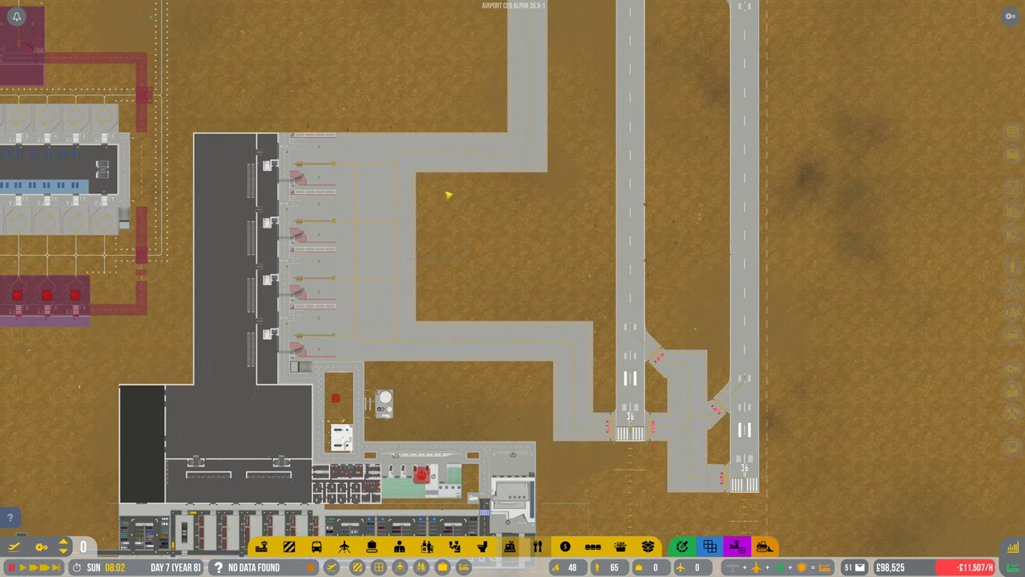
scroll(449, 195, "down", 3)
Step: Switch the Flight Planner's Auto planner on, with bookings at 10 of 75
key("a")
scroll(645, 117, "up", 3)
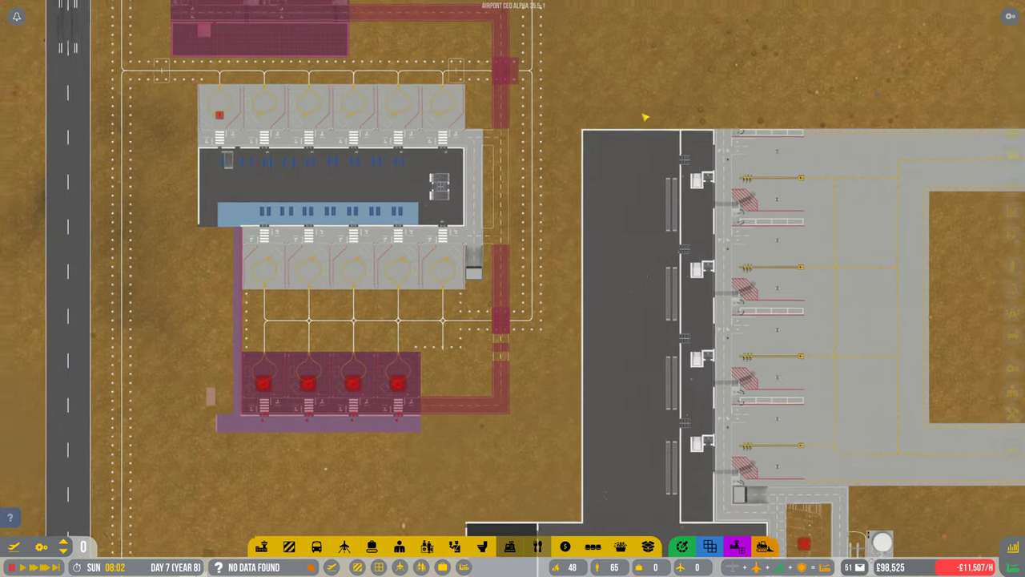
key("w")
key("F1")
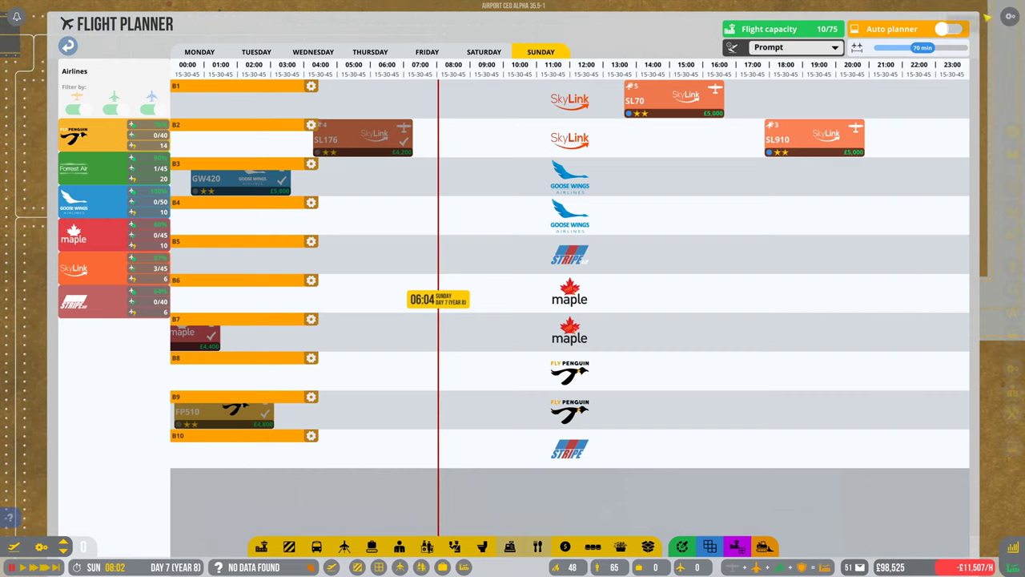
left_click(950, 29)
key("Escape")
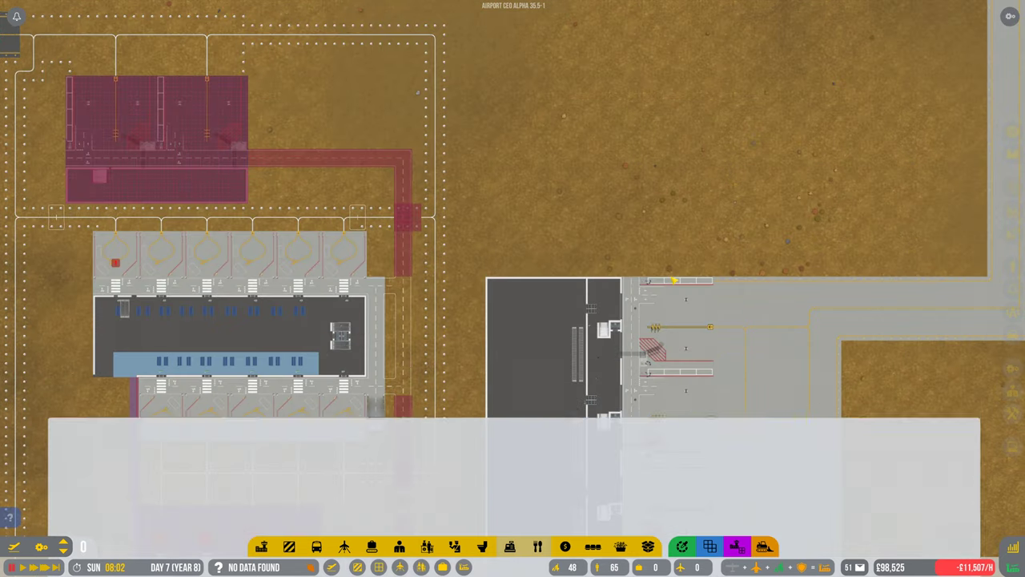
Step: Mark the taxiway between the stand rows and the adjoining piece for demolition
left_click_drag(416, 96, 669, 281)
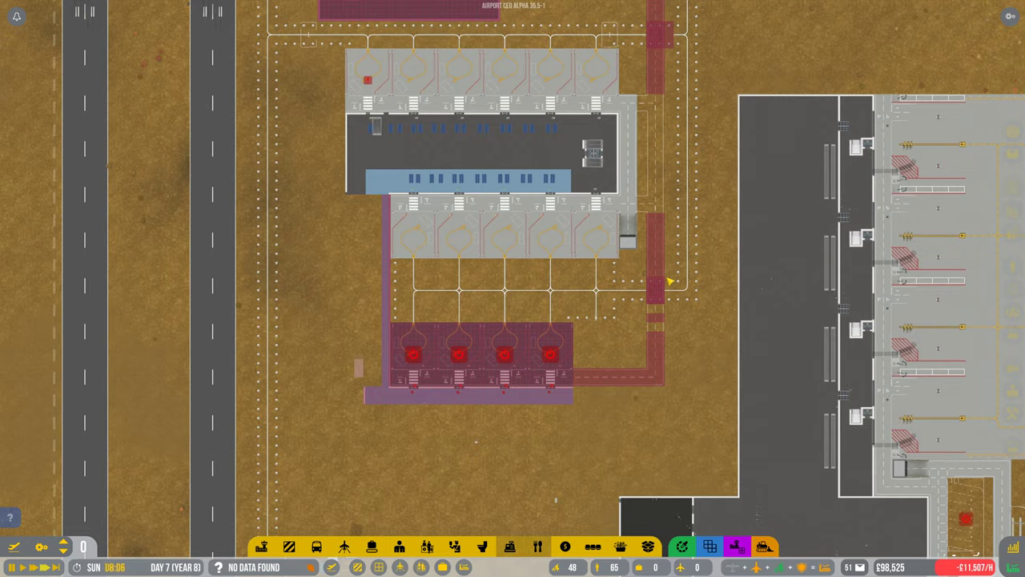
scroll(604, 307, "up", 3)
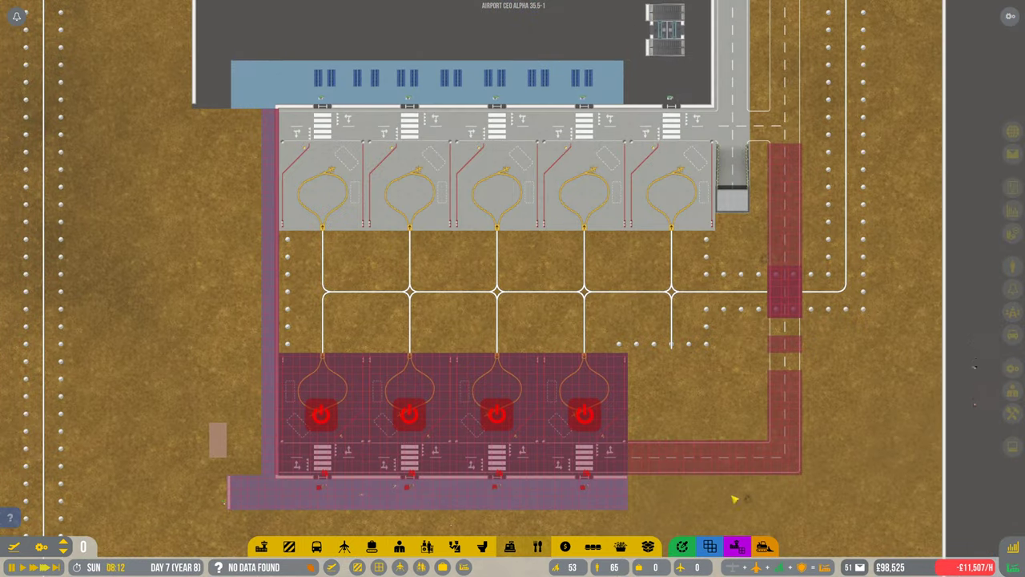
left_click(764, 546)
scroll(295, 298, "down", 3)
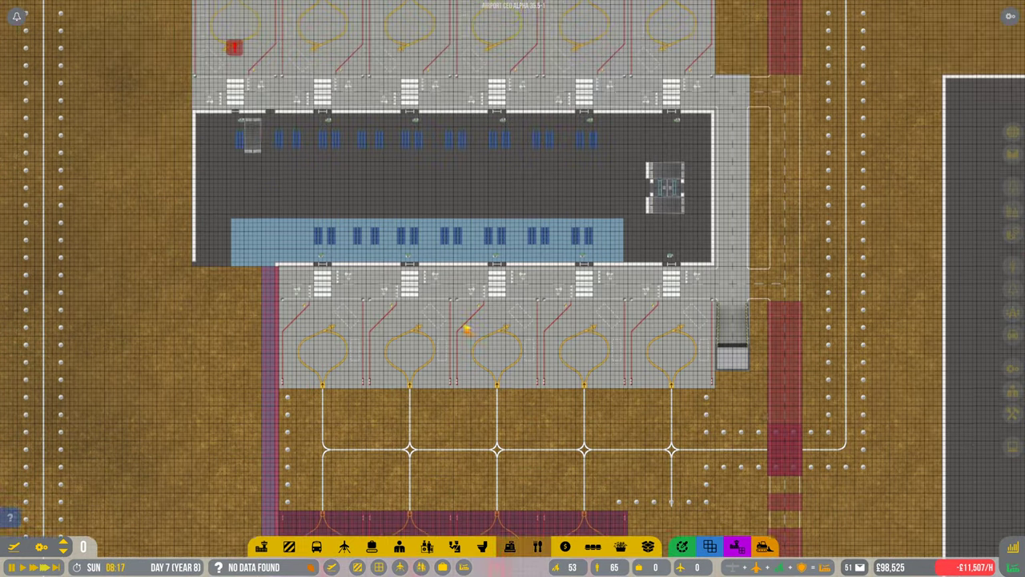
scroll(465, 336, "down", 2)
scroll(531, 396, "up", 4)
key("s")
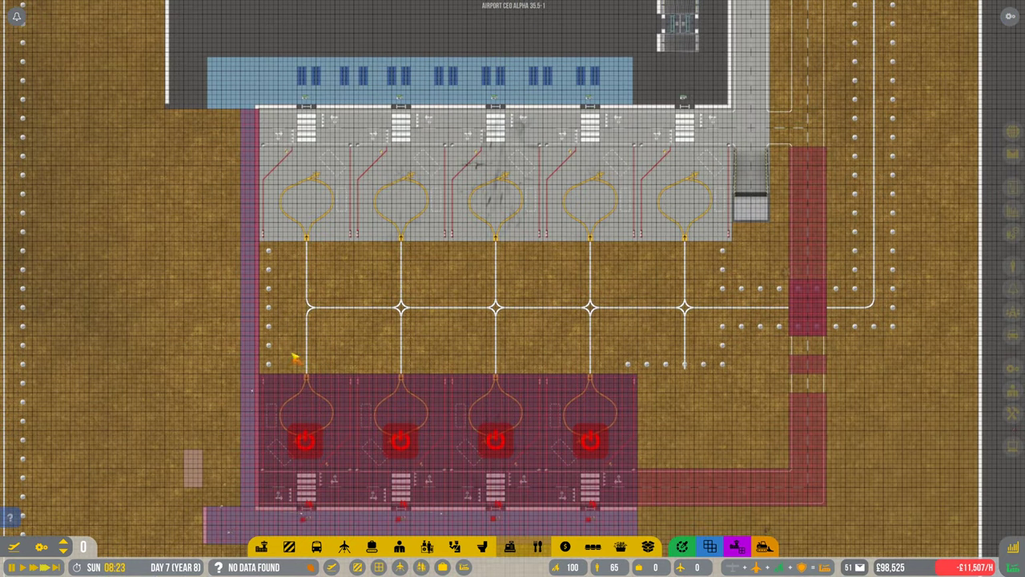
left_click_drag(266, 304, 741, 378)
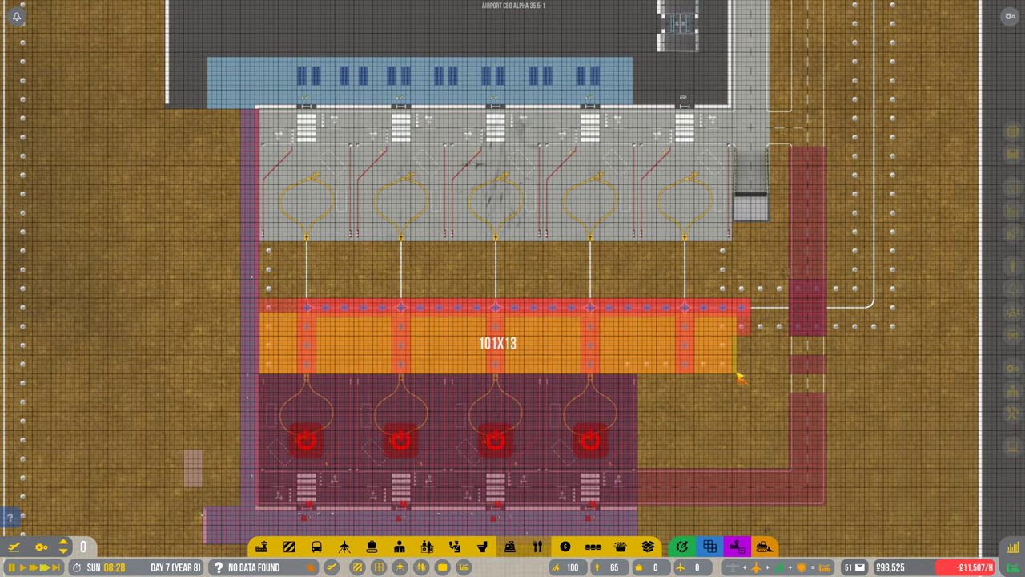
left_click_drag(673, 360, 674, 359)
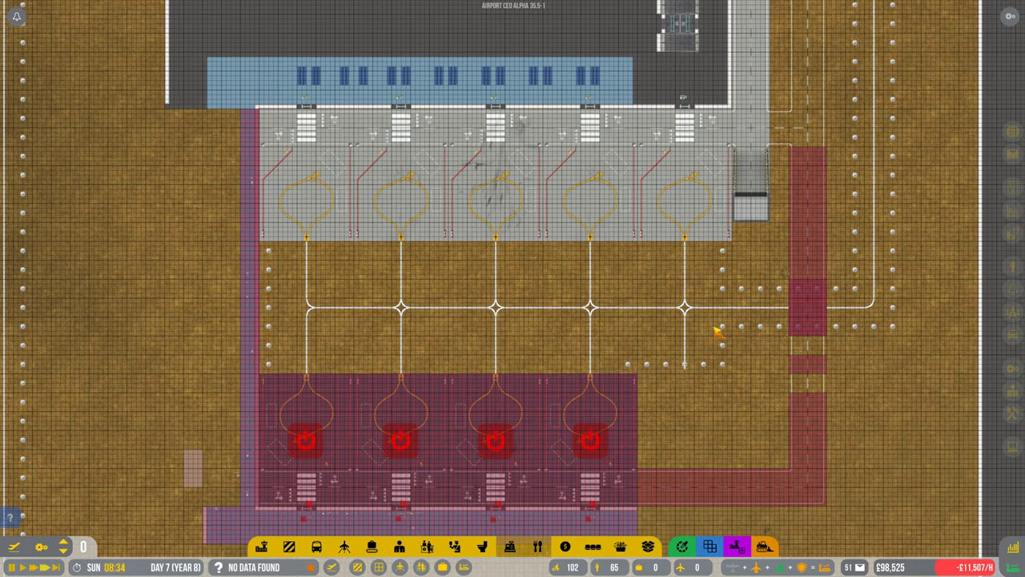
left_click_drag(717, 330, 265, 377)
key("d")
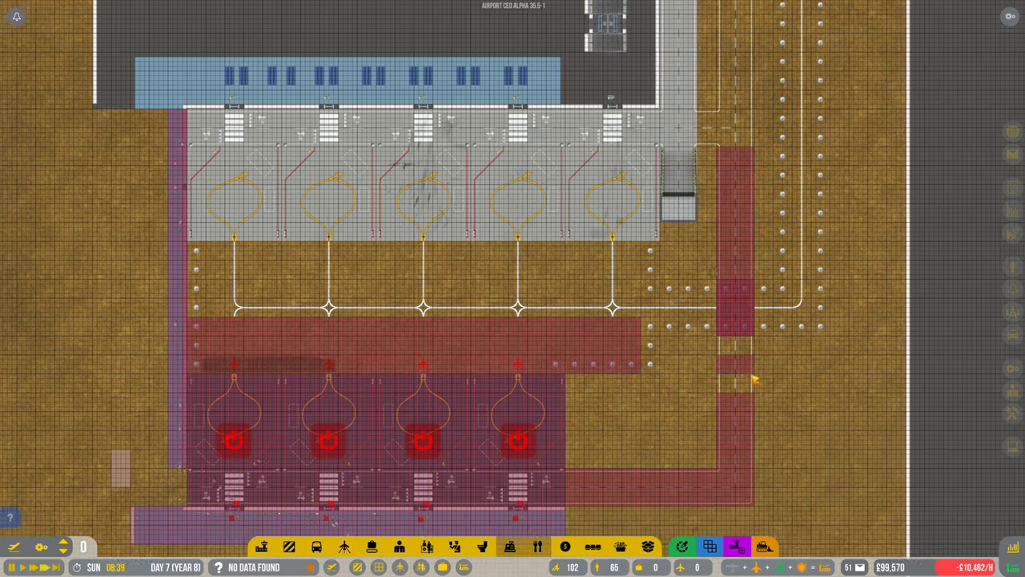
key("d")
left_click_drag(595, 327, 607, 376)
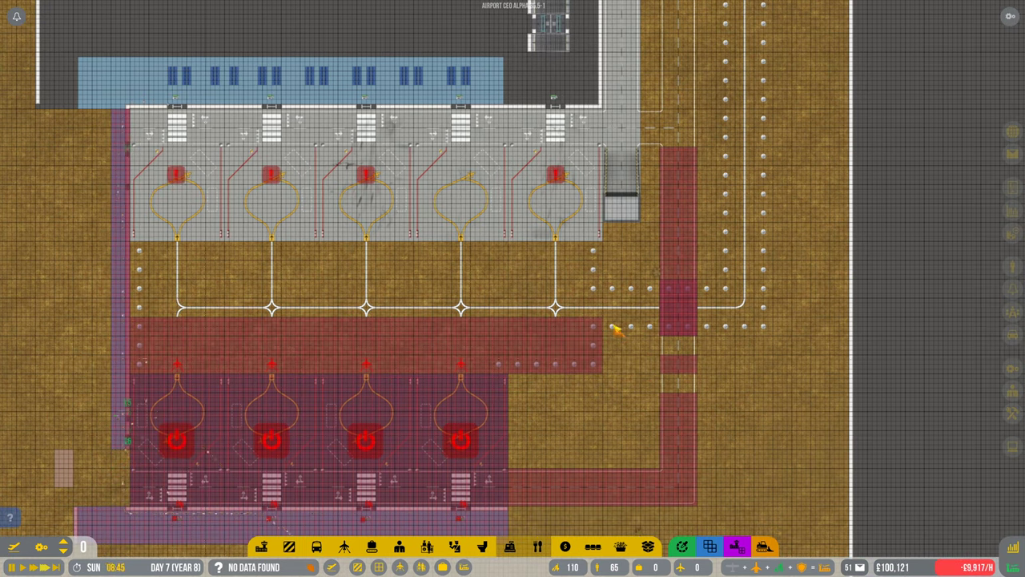
scroll(619, 295, "down", 3)
Step: Mark the 12x47, 178x26 and 13x84 taxiway areas toward the runway for demolition
key("w")
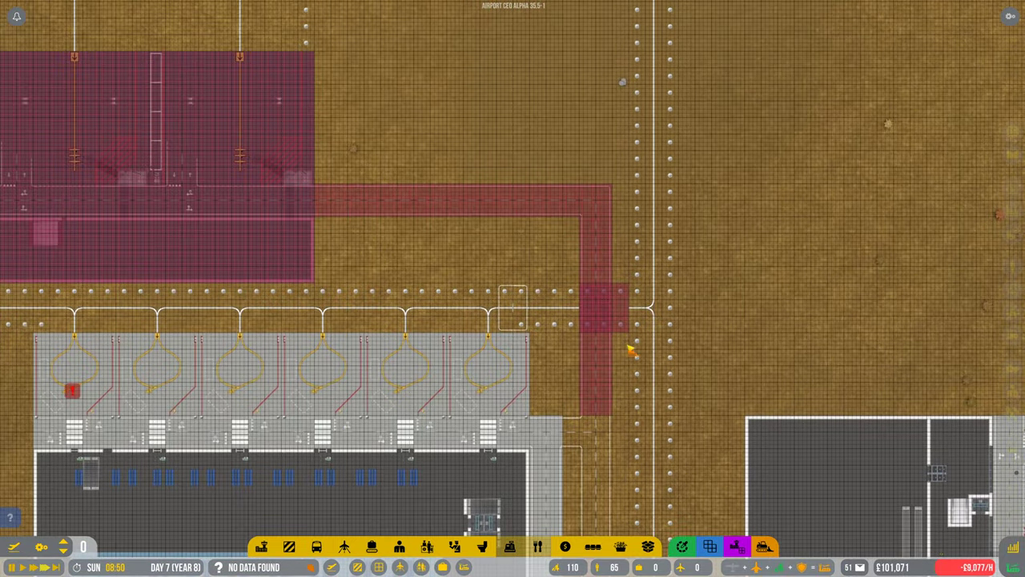
key("d")
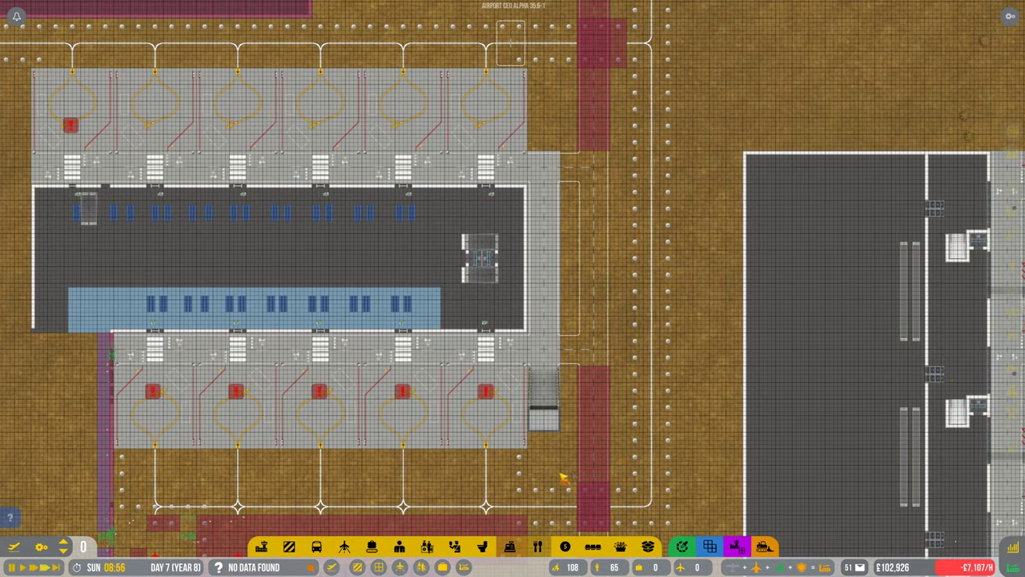
key("s")
scroll(597, 421, "up", 2)
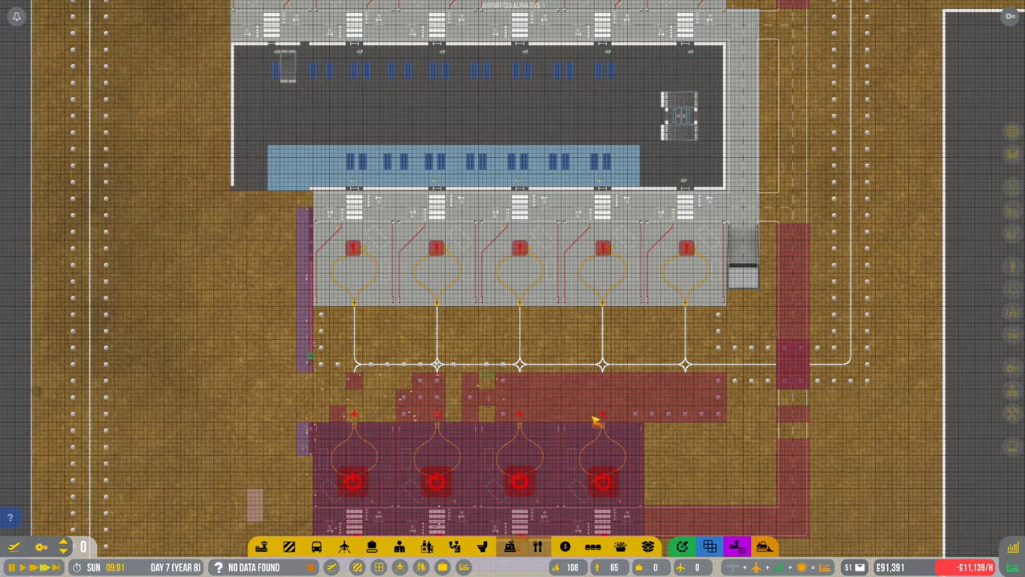
key("d")
key("w")
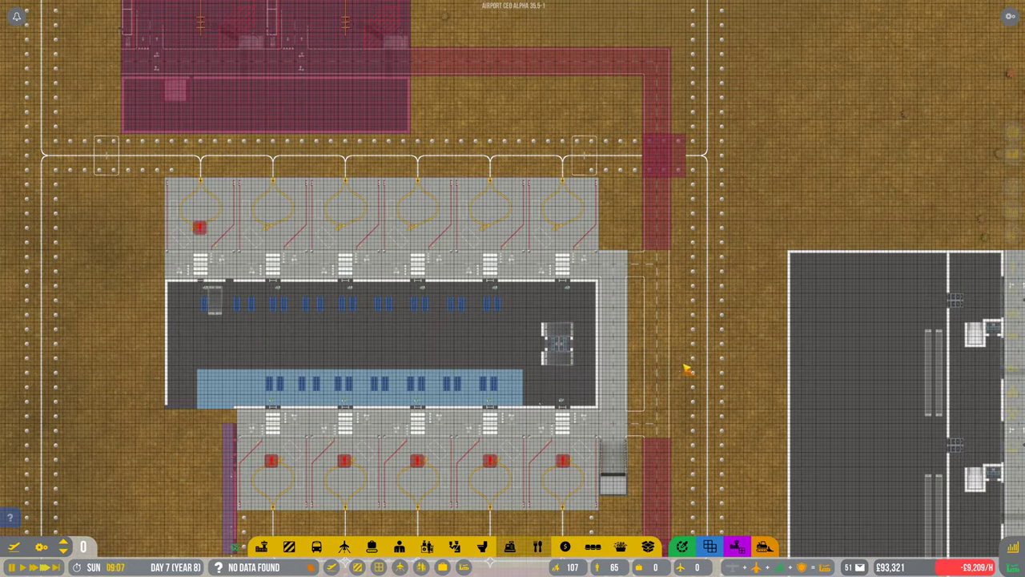
left_click_drag(642, 257, 677, 433)
key("w")
key("a")
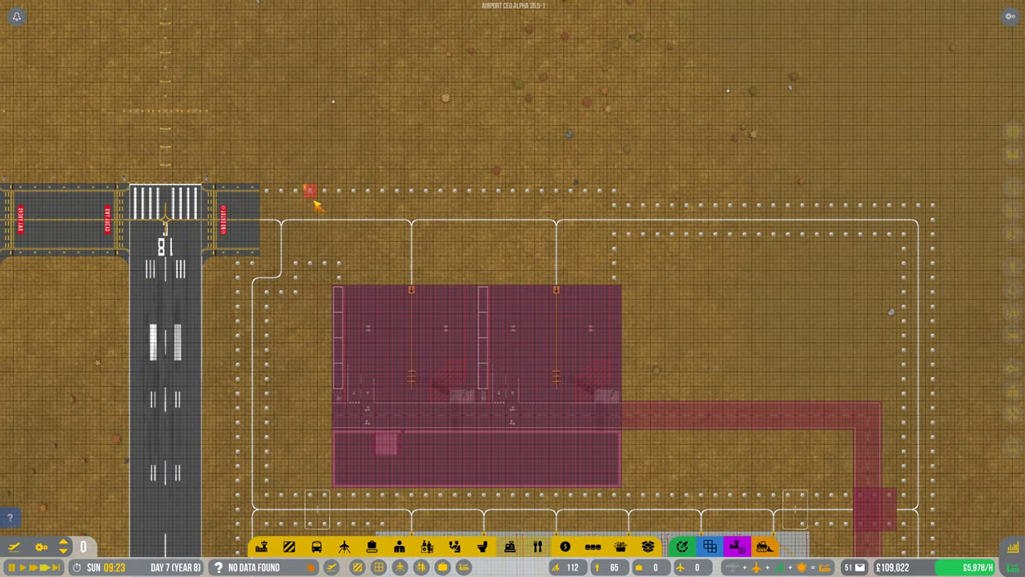
left_click_drag(312, 191, 953, 272)
key("d")
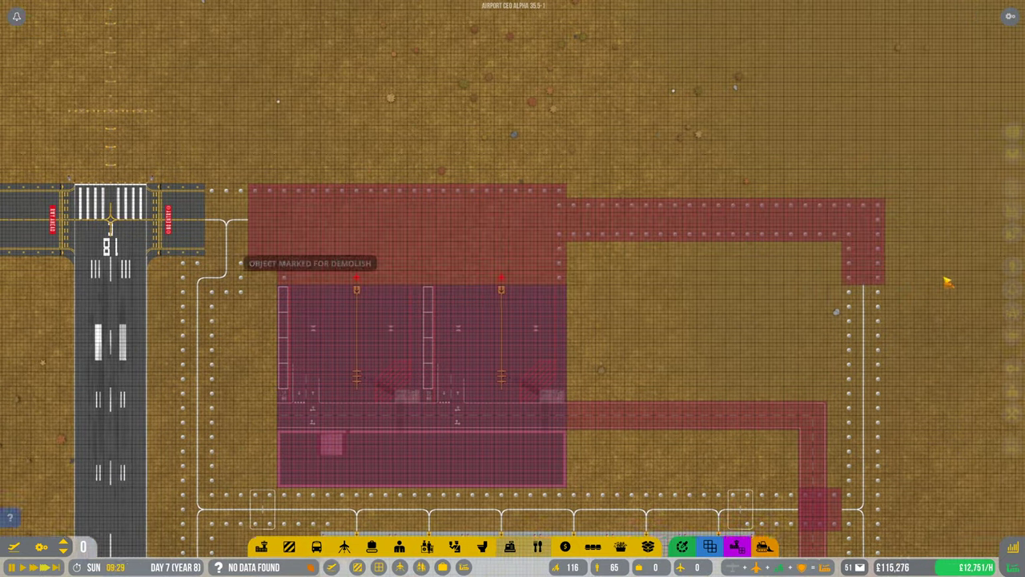
key("s")
key("s")
left_click_drag(593, 40, 639, 275)
scroll(513, 289, "down", 3)
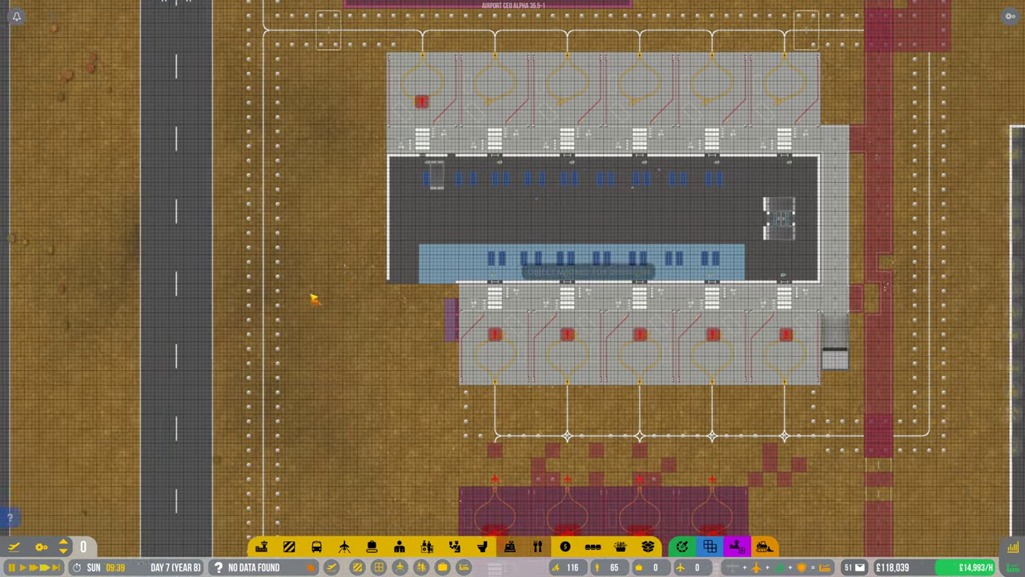
key("d")
key("w")
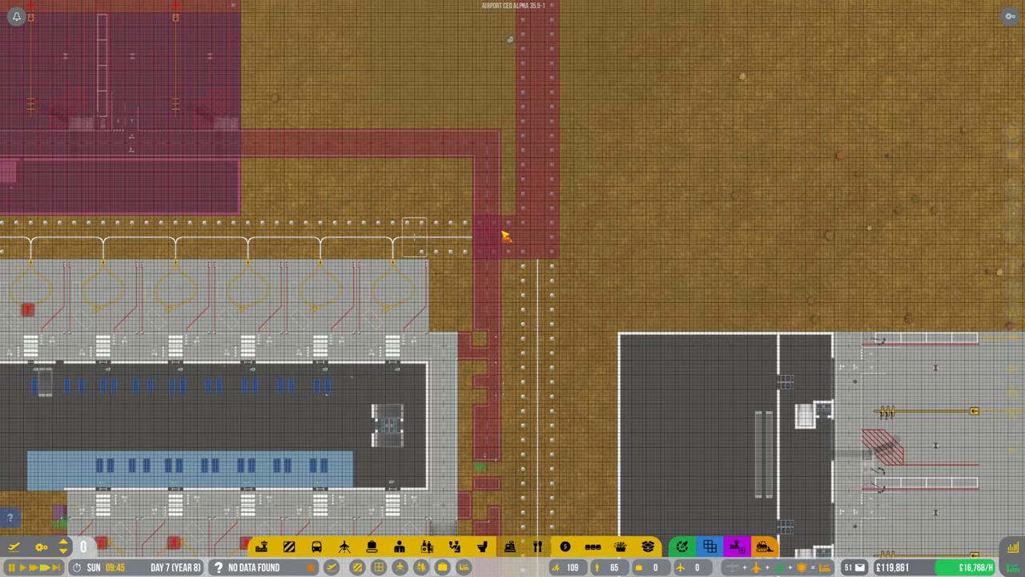
scroll(505, 233, "down", 4)
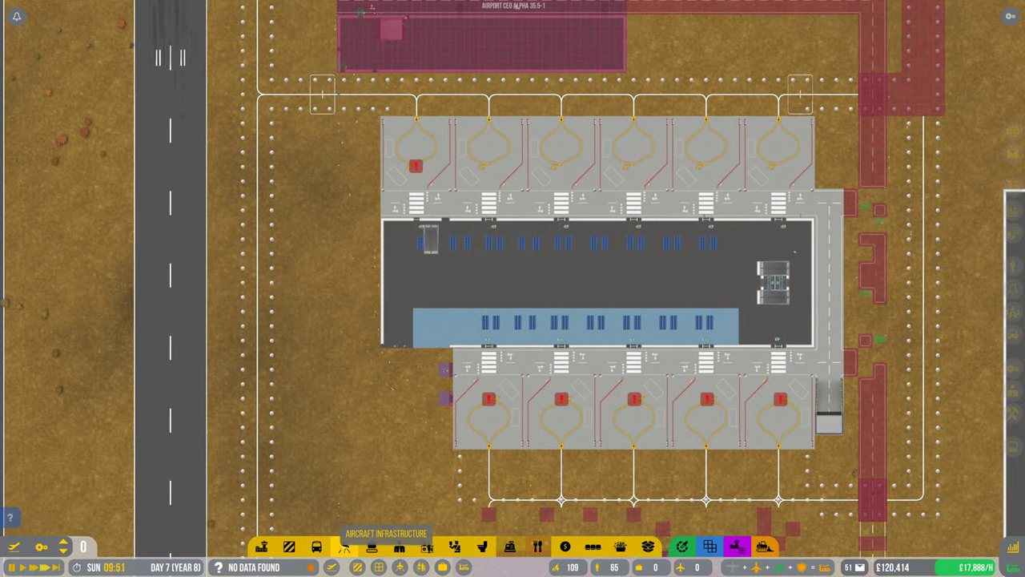
Step: Lay two long taxiway foundation strips beside the terminal and a short one west of it
left_click(344, 548)
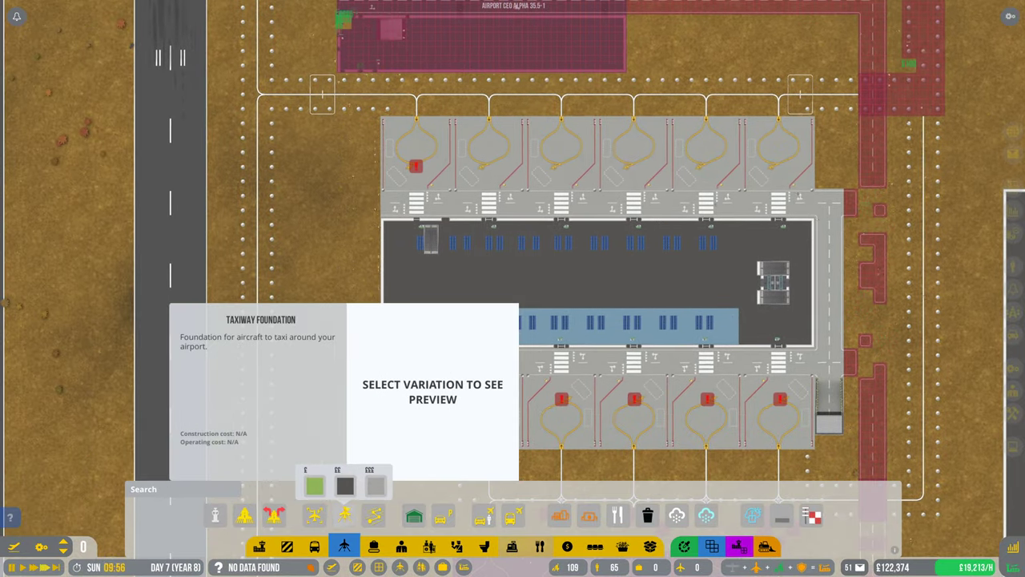
left_click(336, 485)
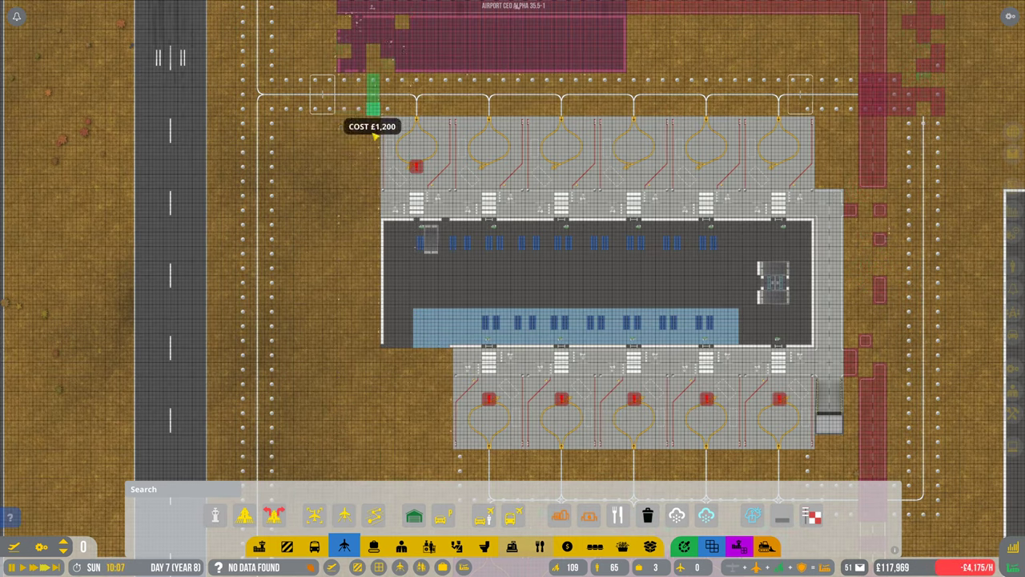
mouse_move(374, 136)
left_mouse_down()
mouse_move(362, 330)
mouse_move(453, 321)
mouse_move(453, 290)
mouse_move(809, 335)
left_mouse_up()
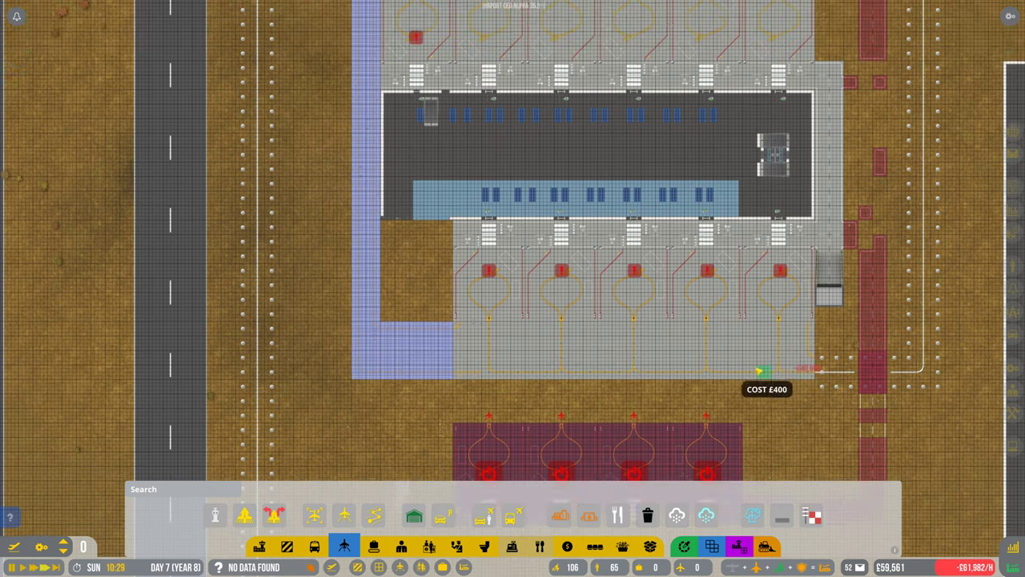
key("w")
mouse_move(486, 295)
left_mouse_down()
mouse_move(926, 316)
mouse_move(913, 321)
left_mouse_up()
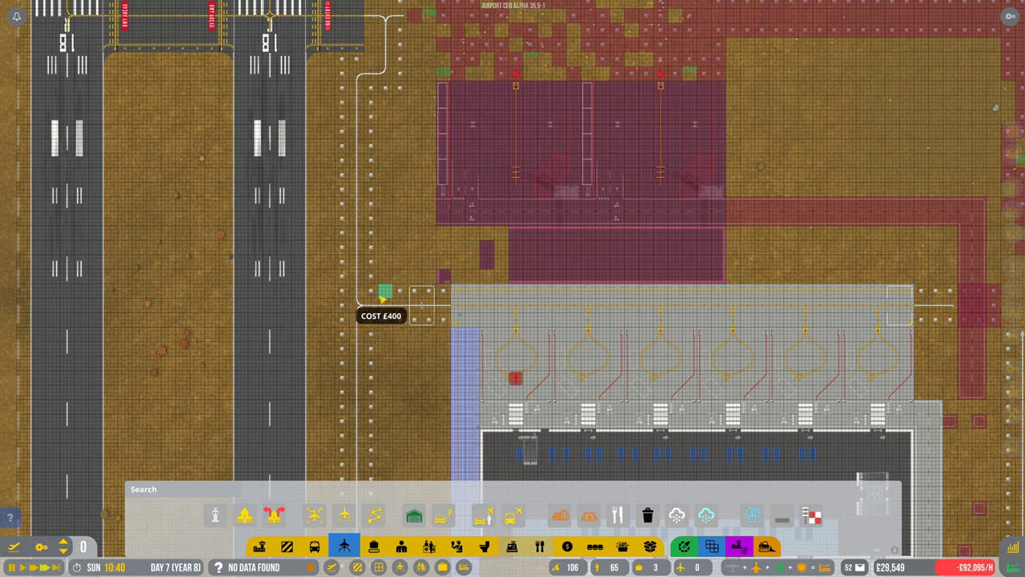
mouse_move(382, 303)
left_mouse_down()
mouse_move(448, 324)
mouse_move(436, 321)
left_mouse_up()
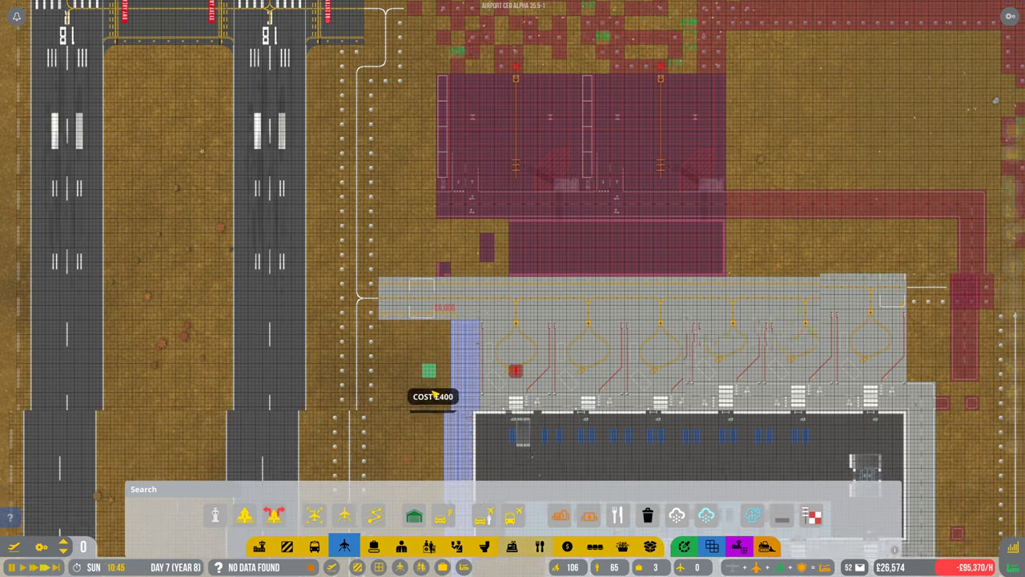
scroll(513, 288, "down", 3)
scroll(779, 194, "down", 2)
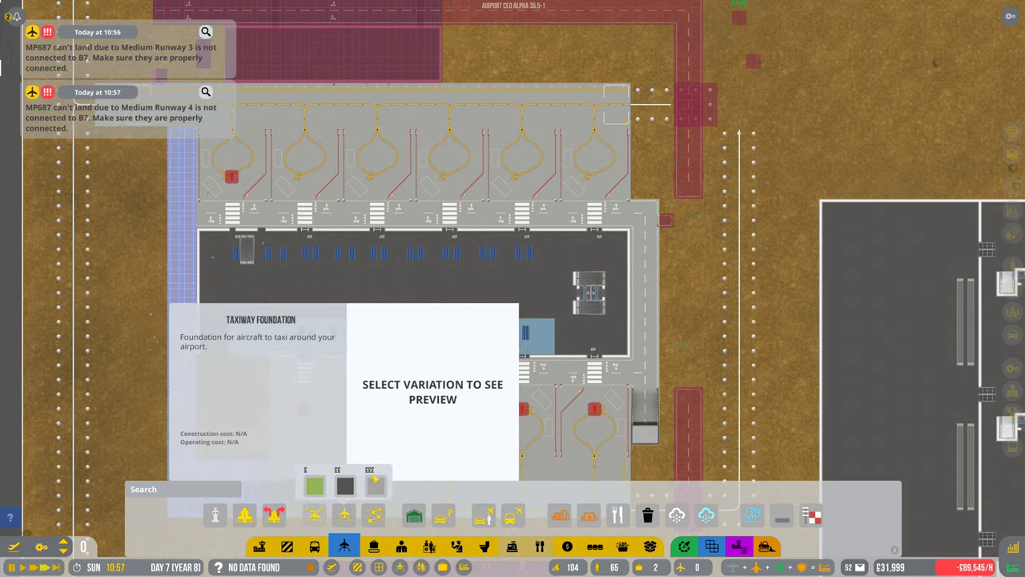
scroll(513, 240, "up", 2)
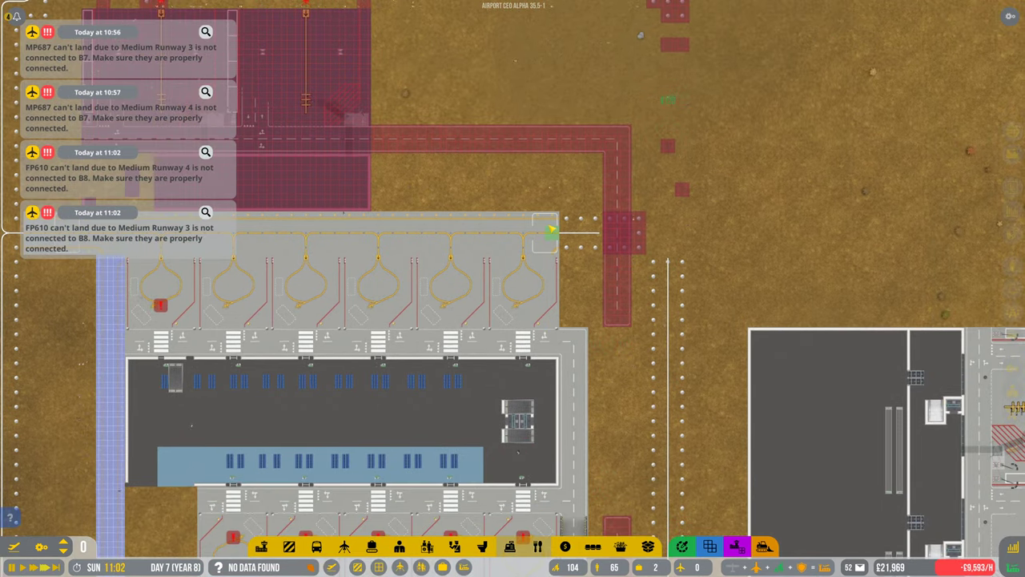
Step: Pan across the airport toward the unconnected runway entrances
key("a")
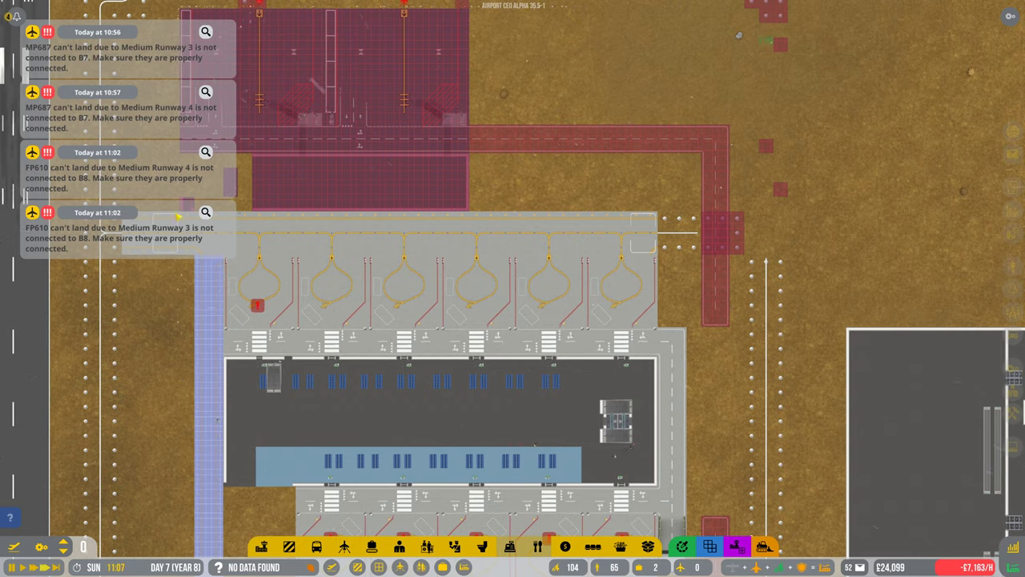
key("d")
key("d")
key("s")
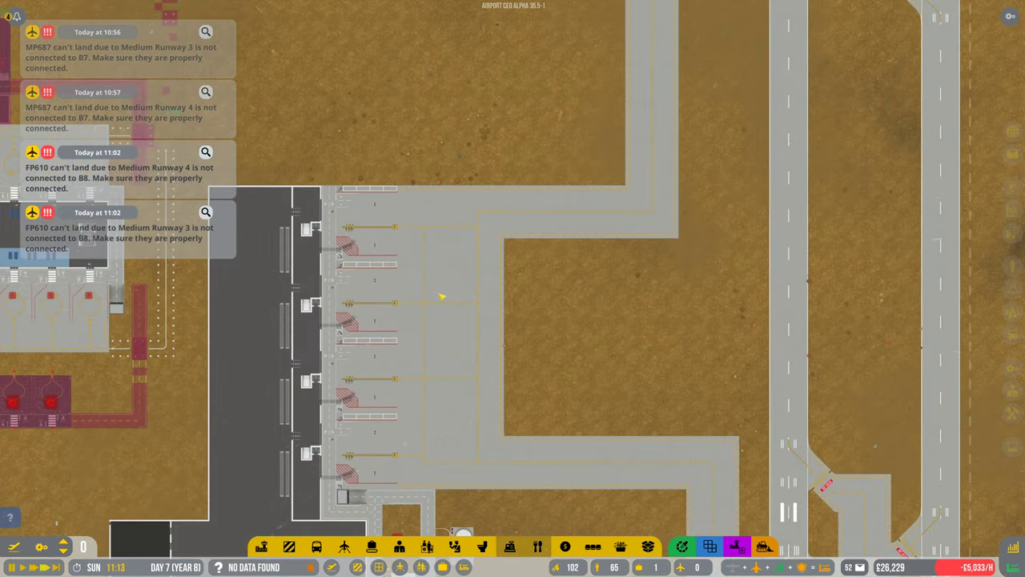
scroll(442, 296, "down", 3)
scroll(506, 289, "up", 4)
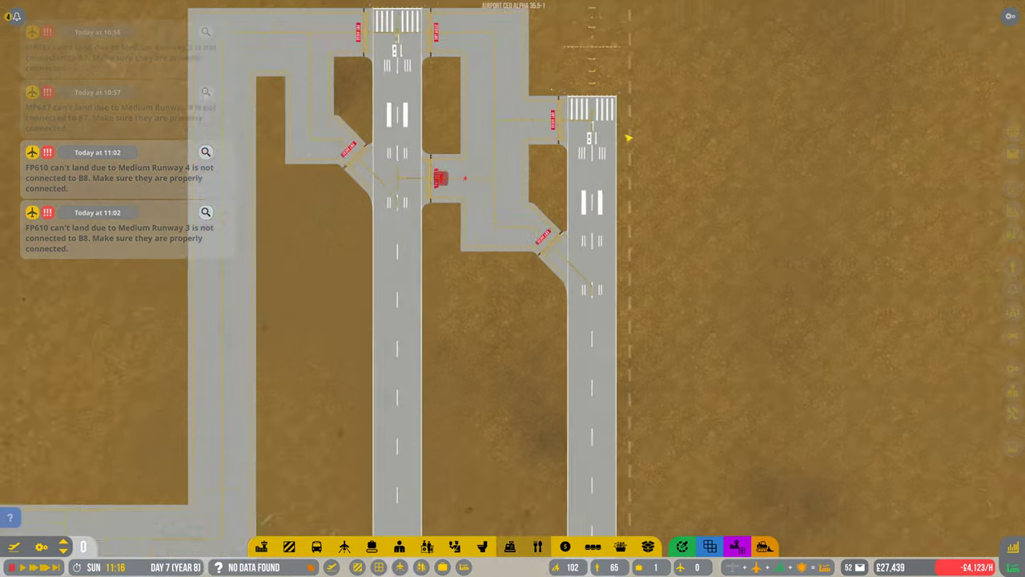
left_click(399, 174)
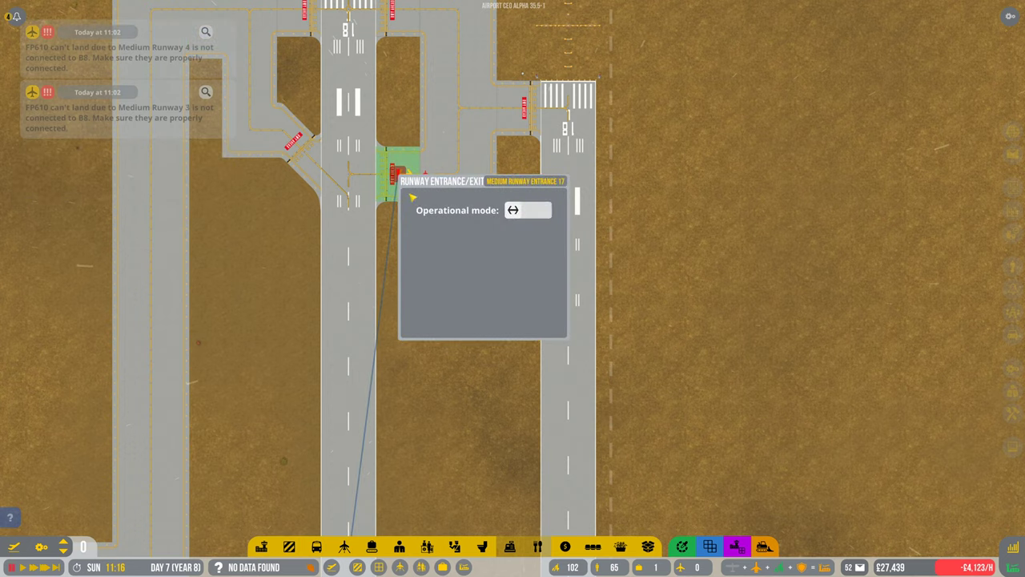
left_click(283, 284)
scroll(283, 284, "down", 4)
key("a")
key("s")
scroll(497, 304, "up", 3)
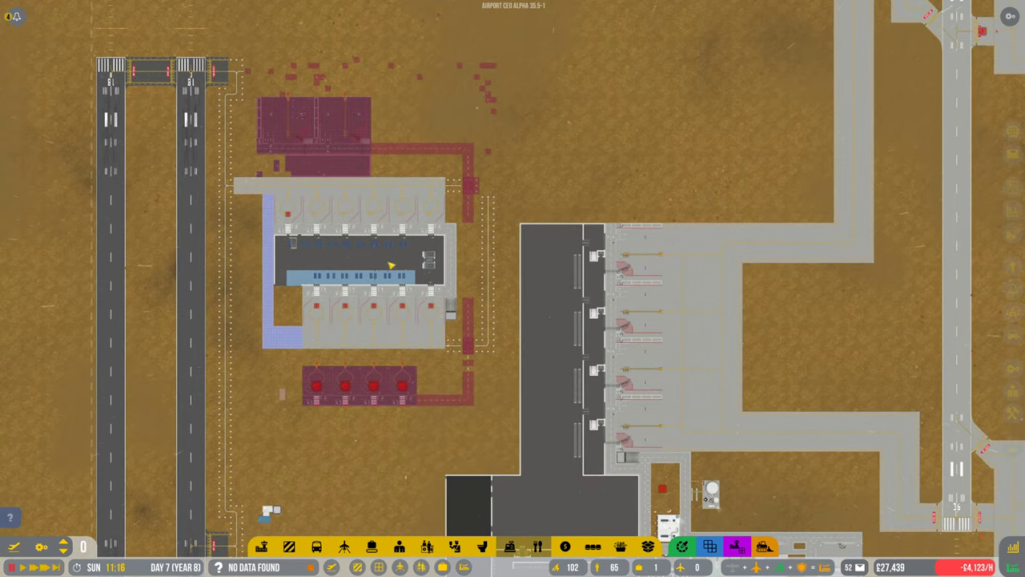
left_click(194, 217)
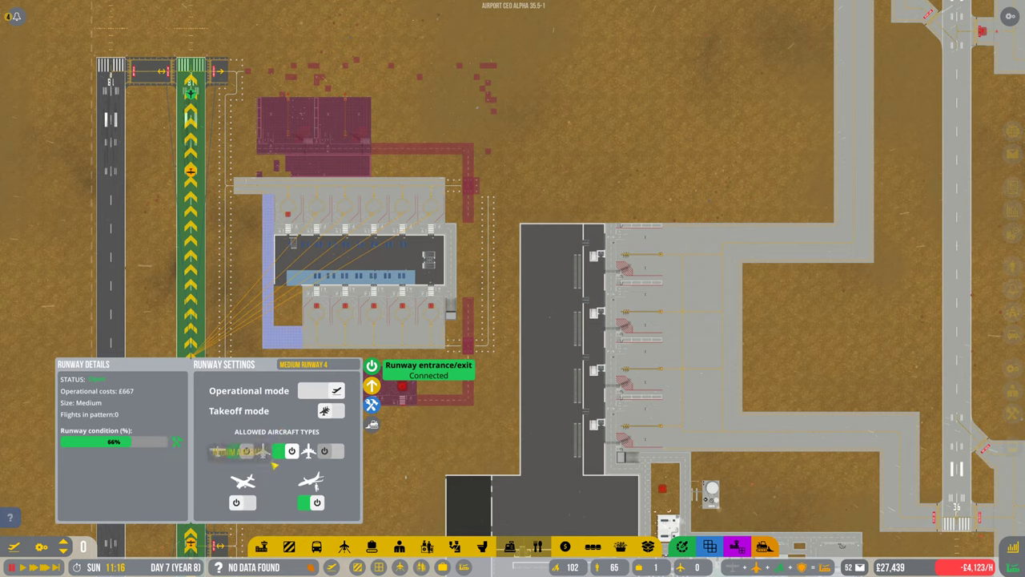
left_click(112, 273)
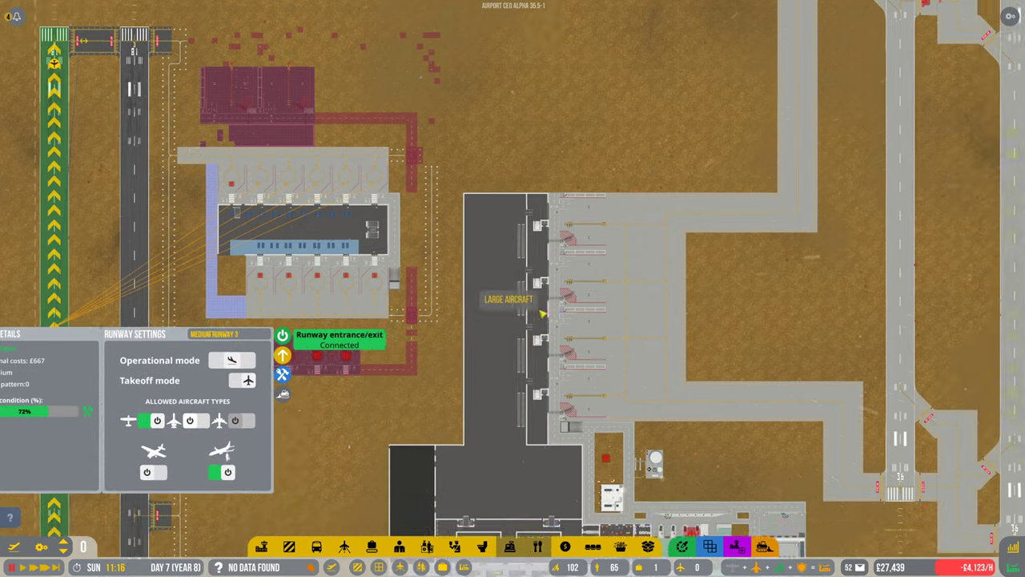
key("s")
key("d")
left_click(409, 344)
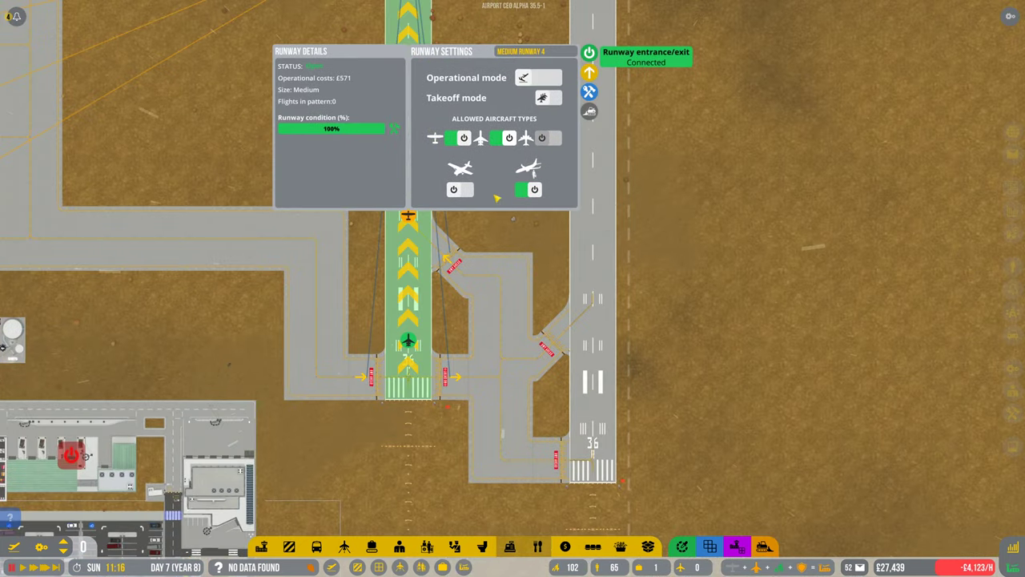
left_click(606, 253)
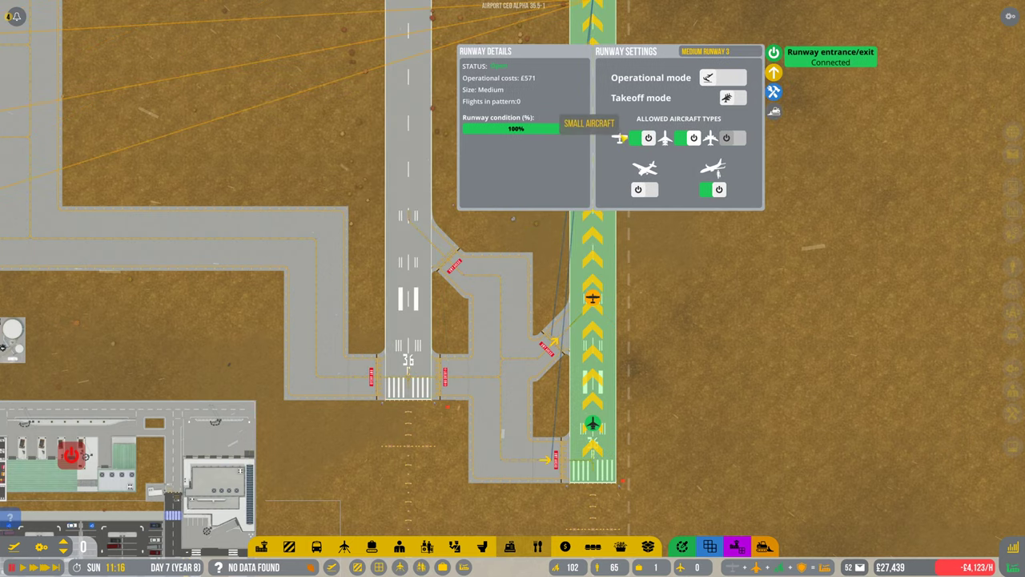
left_click(701, 213)
key("w")
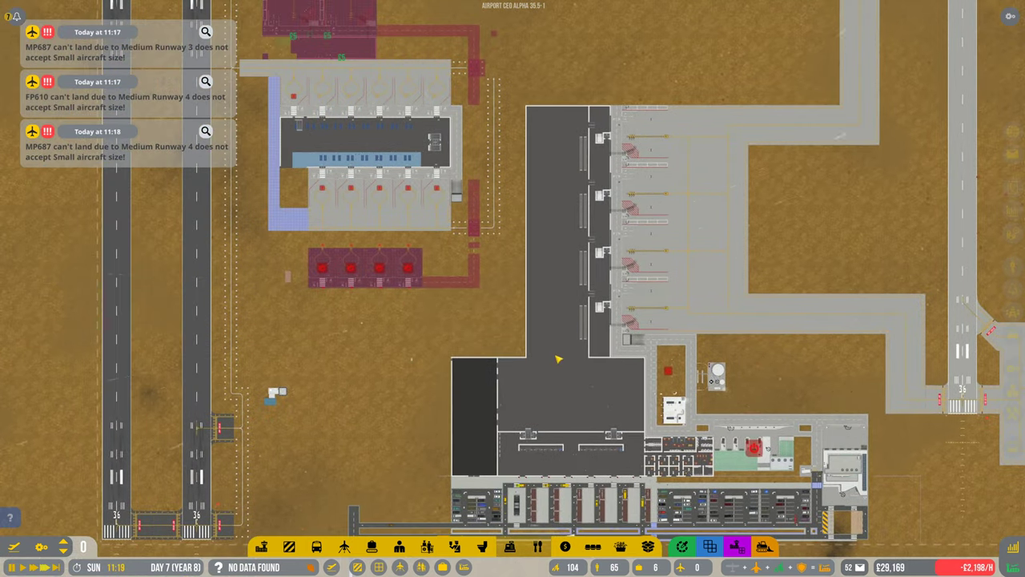
key("a")
key("a")
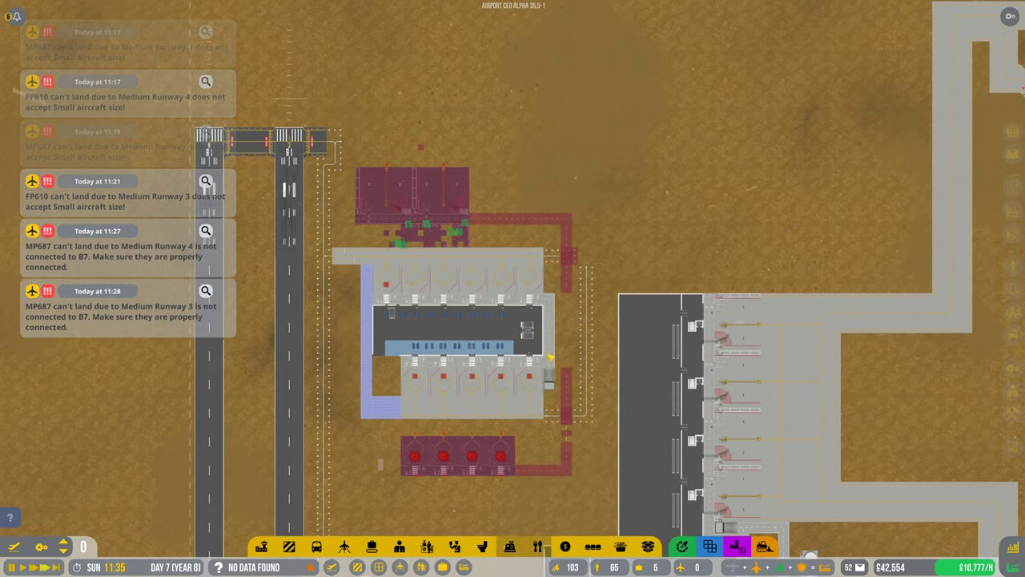
scroll(551, 358, "up", 2)
key("w")
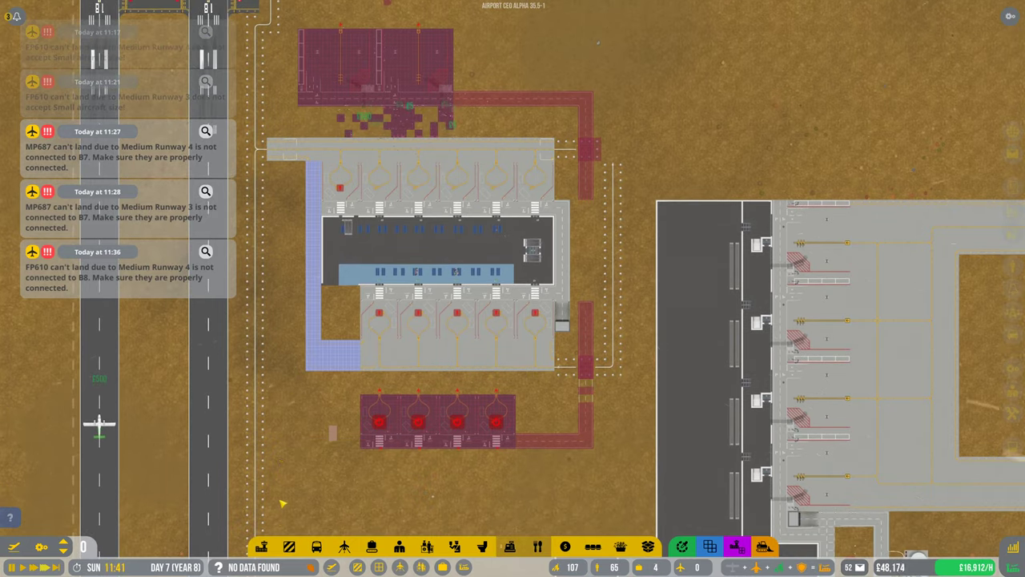
key("w")
key("a")
scroll(400, 385, "up", 2)
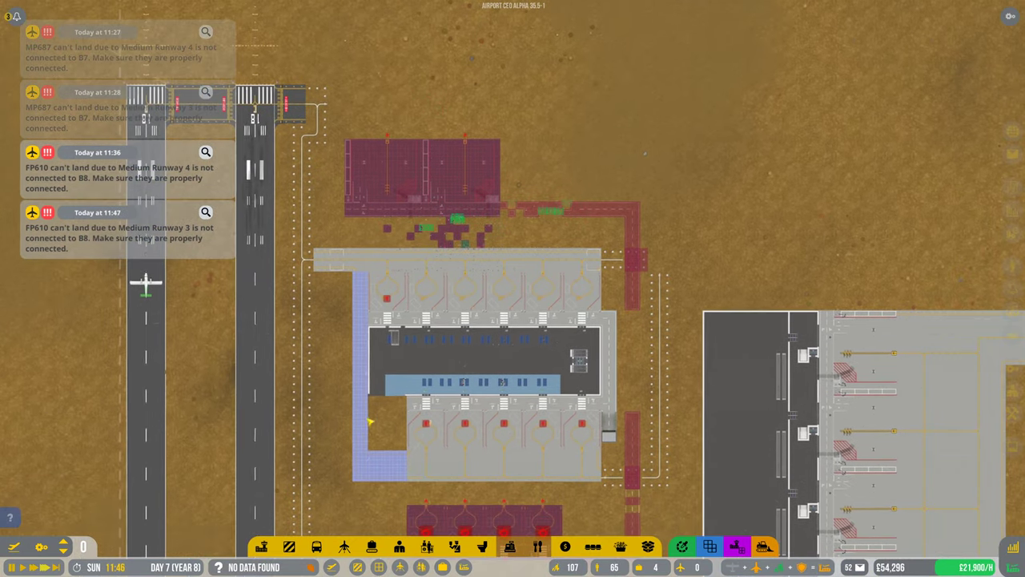
scroll(449, 336, "up", 2)
scroll(517, 291, "down", 3)
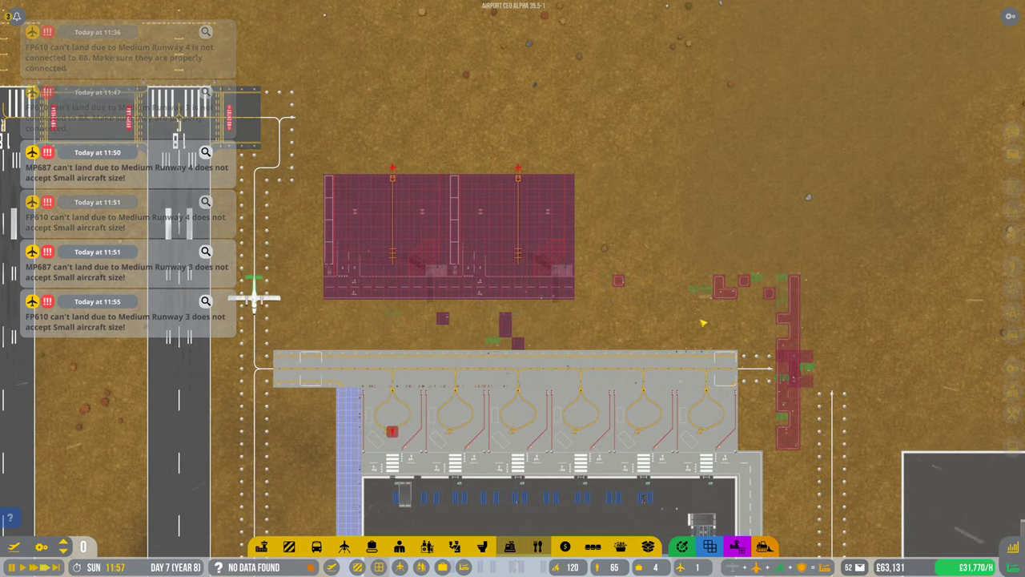
left_click_drag(703, 322, 618, 241)
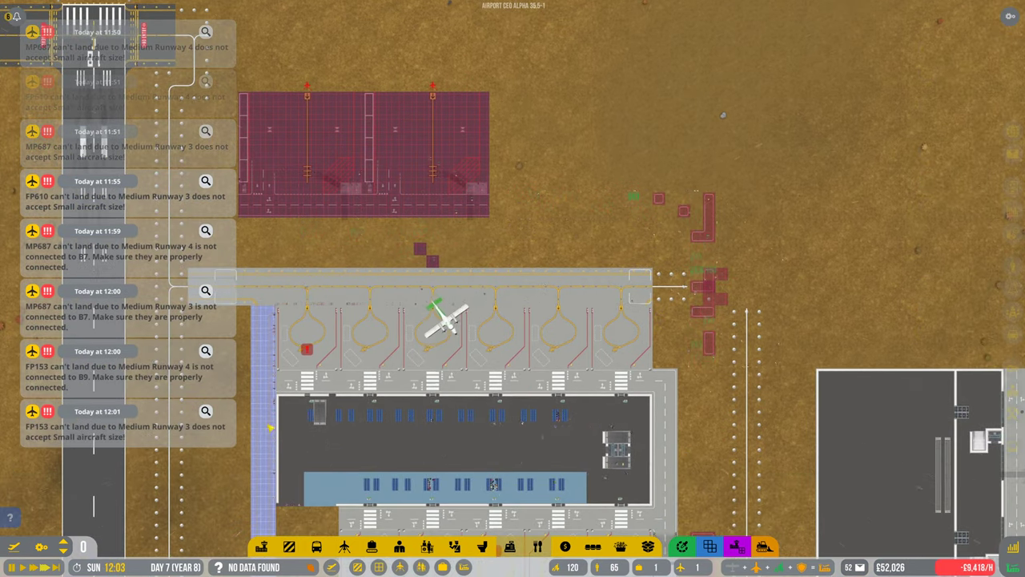
key("f")
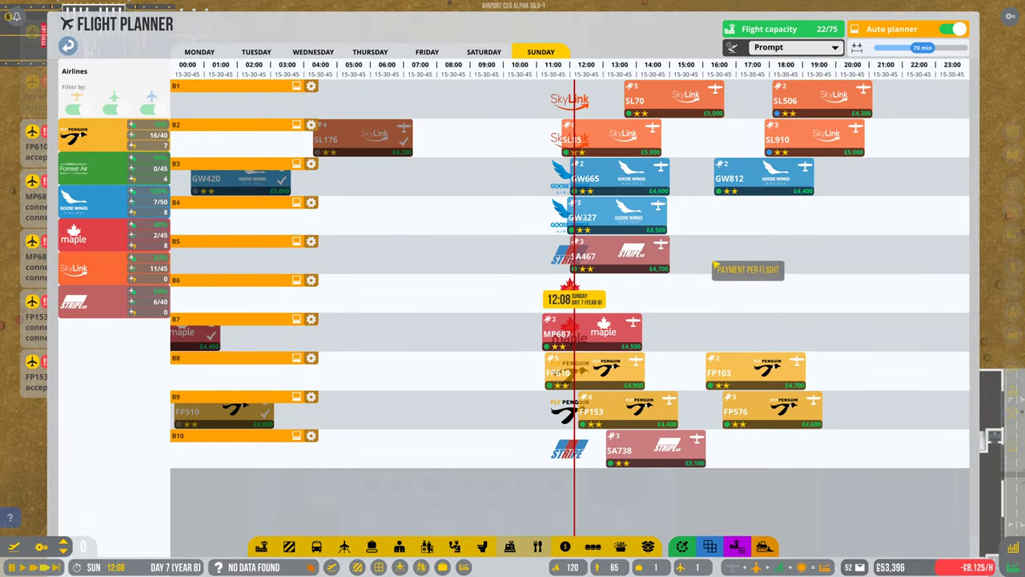
key("Escape")
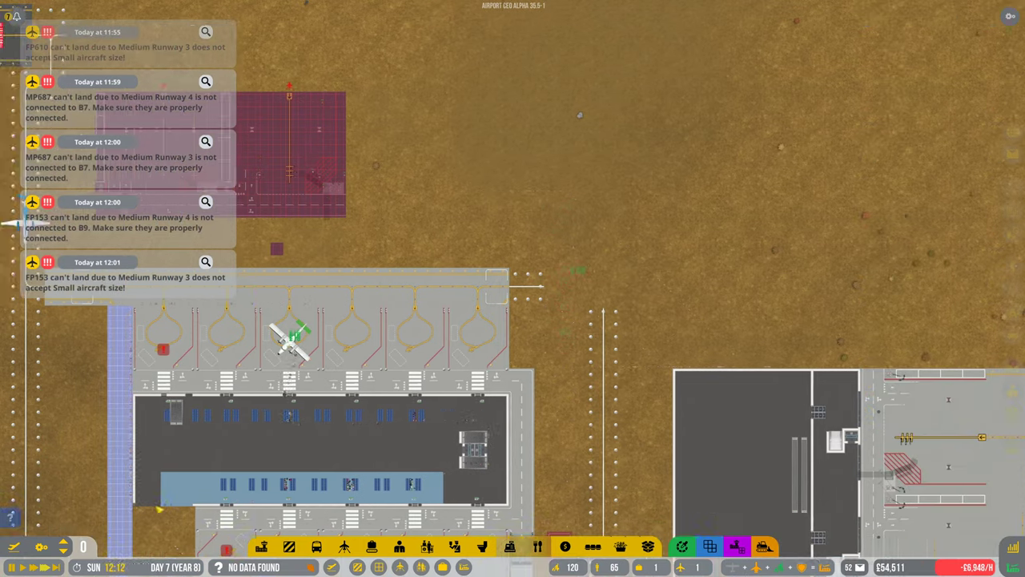
mouse_move(685, 271)
left_mouse_down()
mouse_move(455, 305)
mouse_move(455, 248)
left_mouse_up()
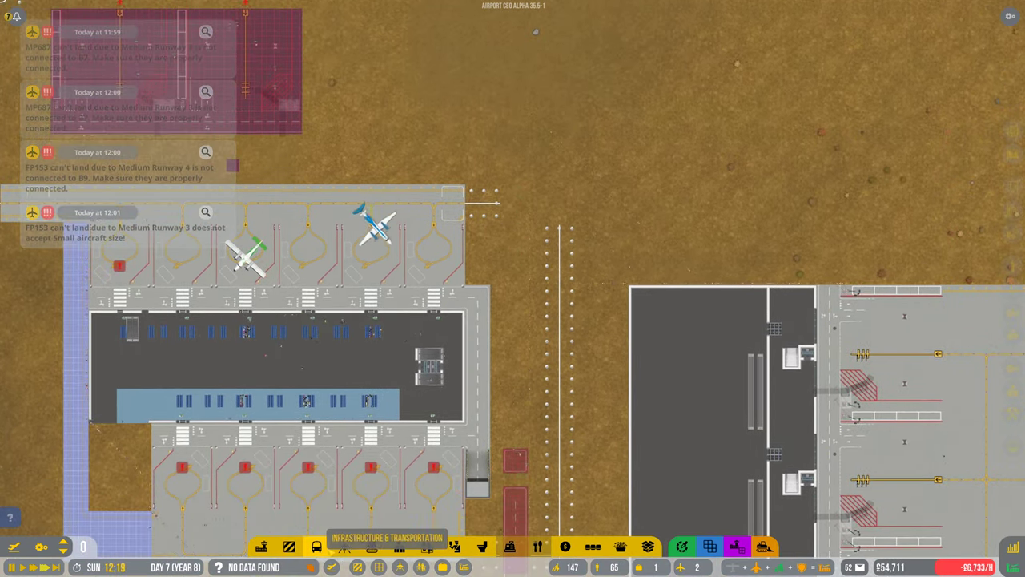
Step: Place a 6x3 basic taxiway foundation block at the northern taxiway's east end
left_click(343, 546)
left_click(343, 514)
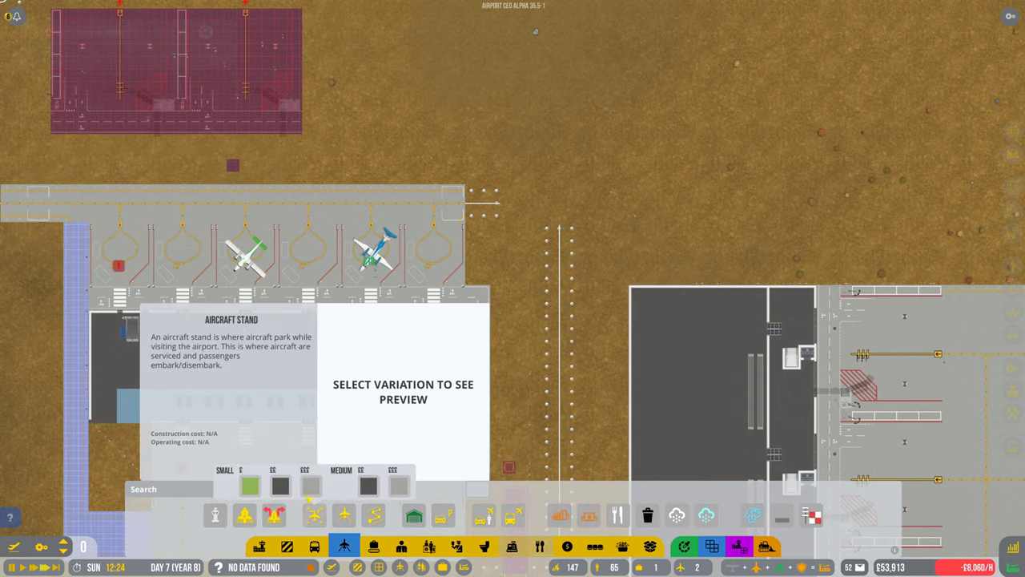
left_click(250, 486)
left_click(345, 515)
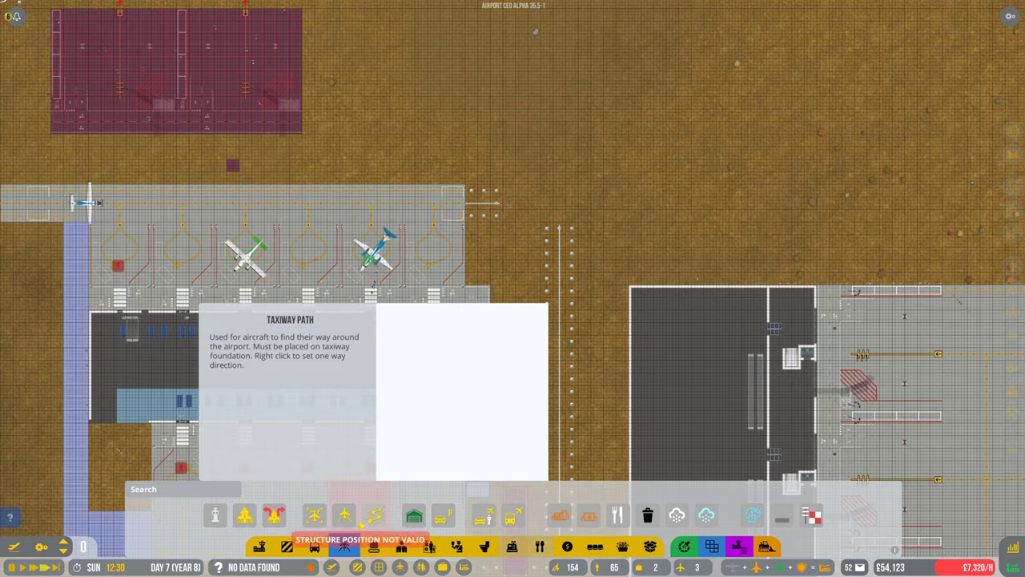
left_click(314, 485)
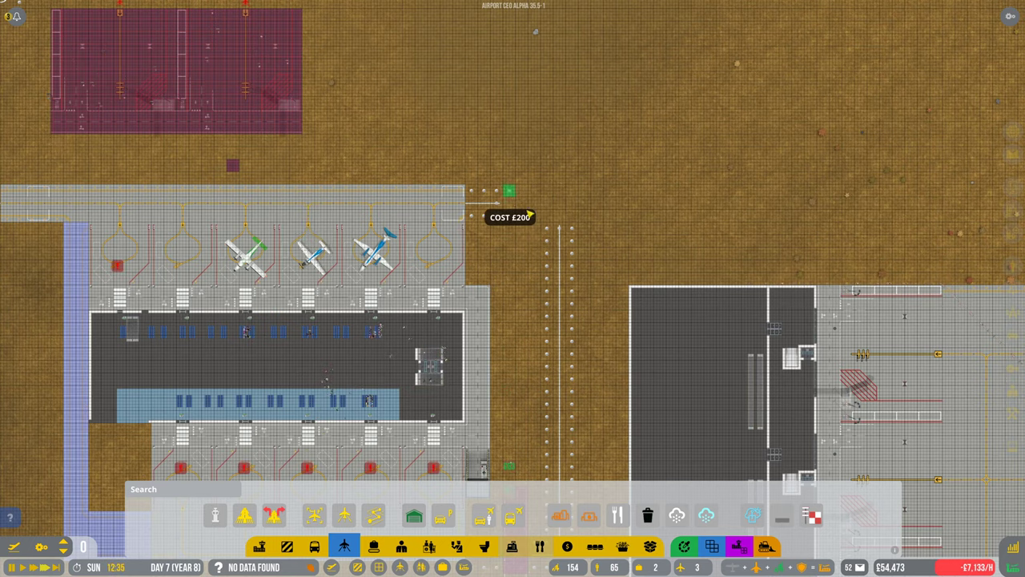
left_click_drag(530, 213, 574, 227)
left_click(401, 517)
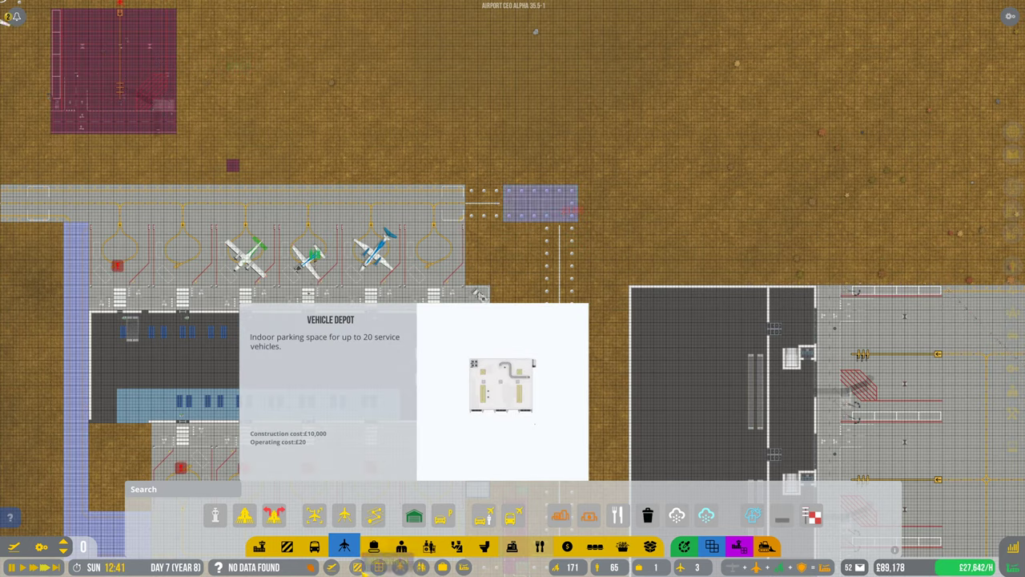
key("Escape")
left_click(344, 517)
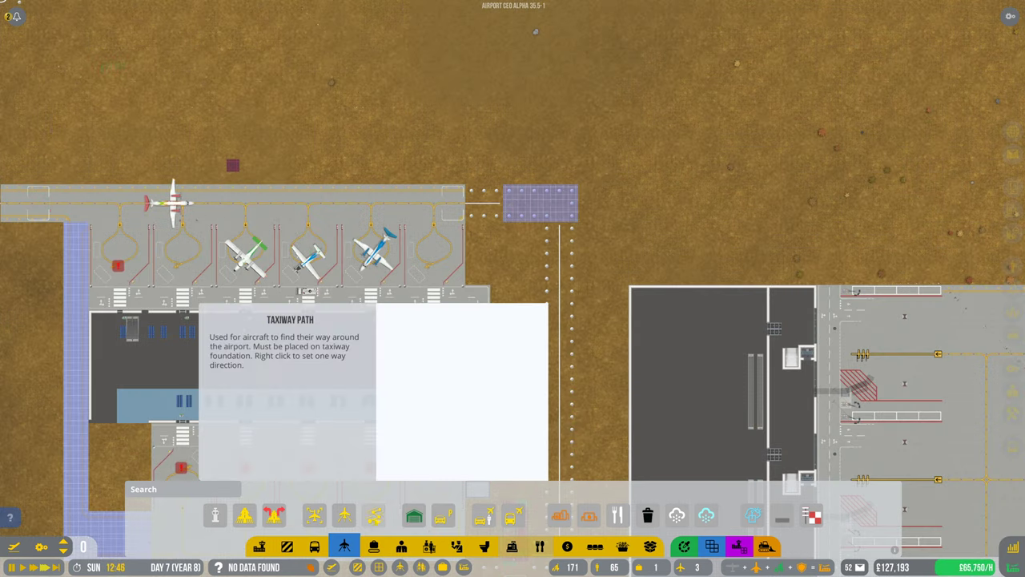
scroll(516, 212, "down", 4)
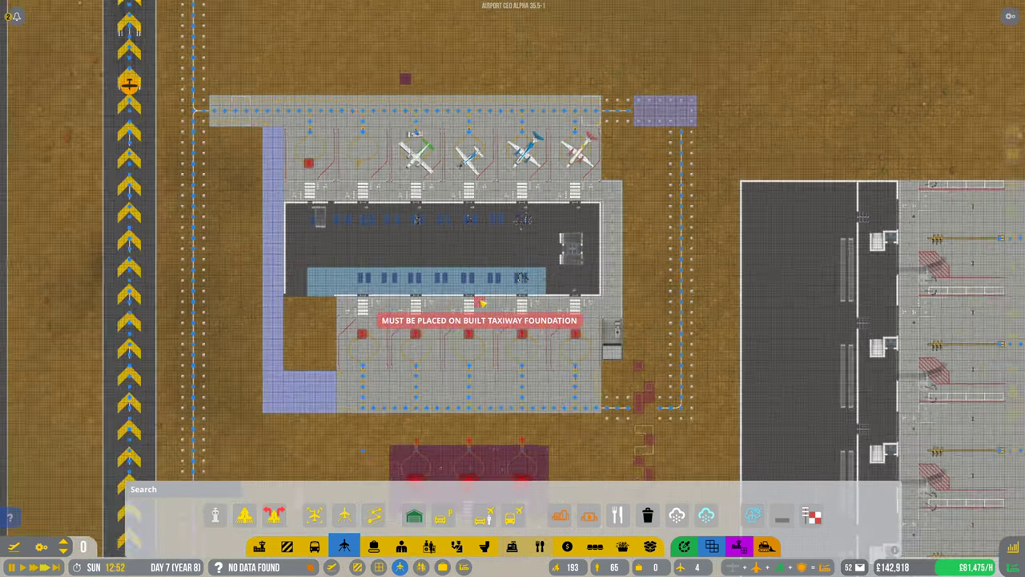
scroll(497, 256, "down", 4)
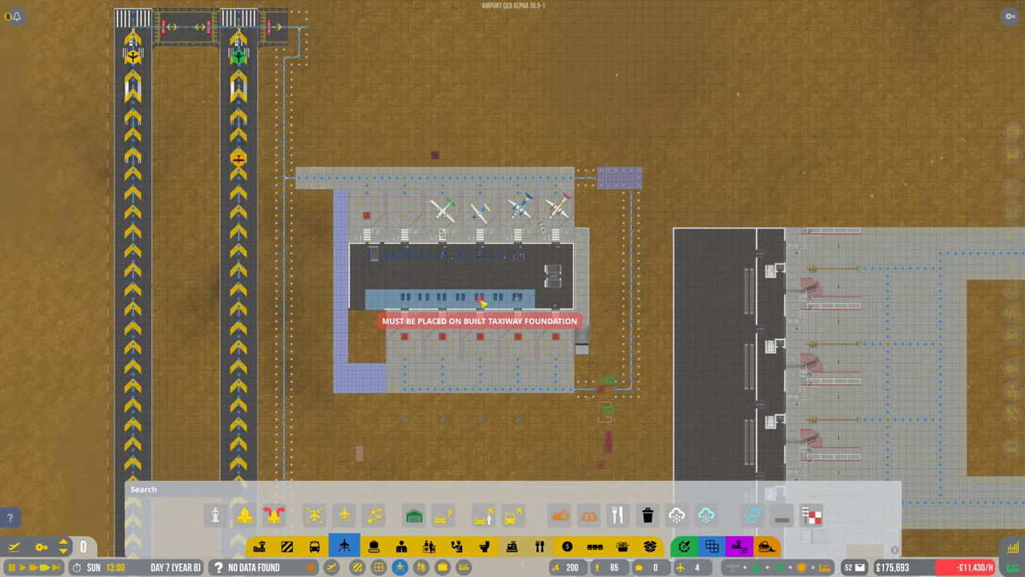
Step: Pan along the newer runways' exit taxiways and cancel Taxiway Path placement
key("d")
key("d")
key("d")
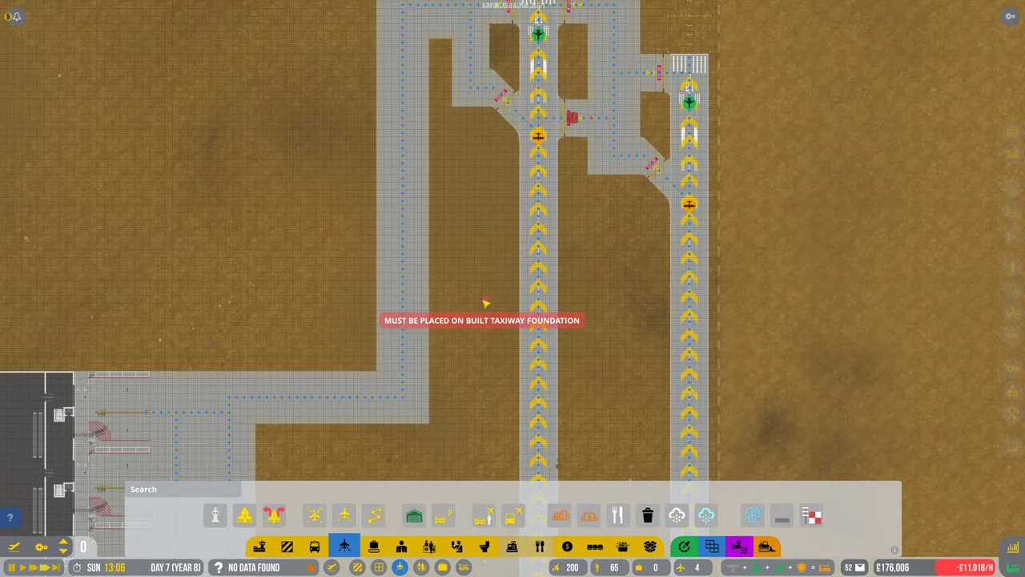
key("w")
key("w")
key("Escape")
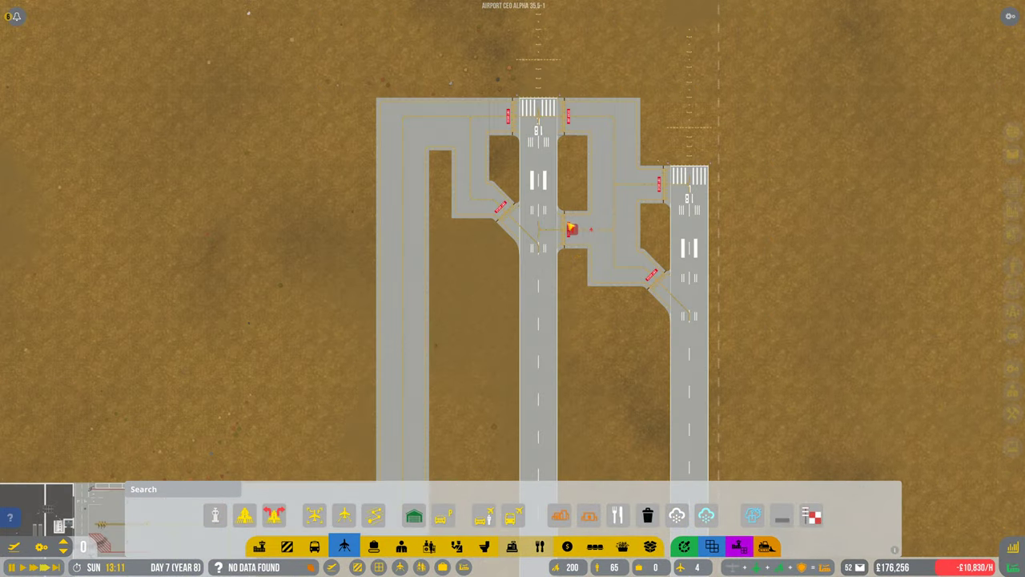
scroll(597, 247, "up", 4)
scroll(596, 247, "up", 4)
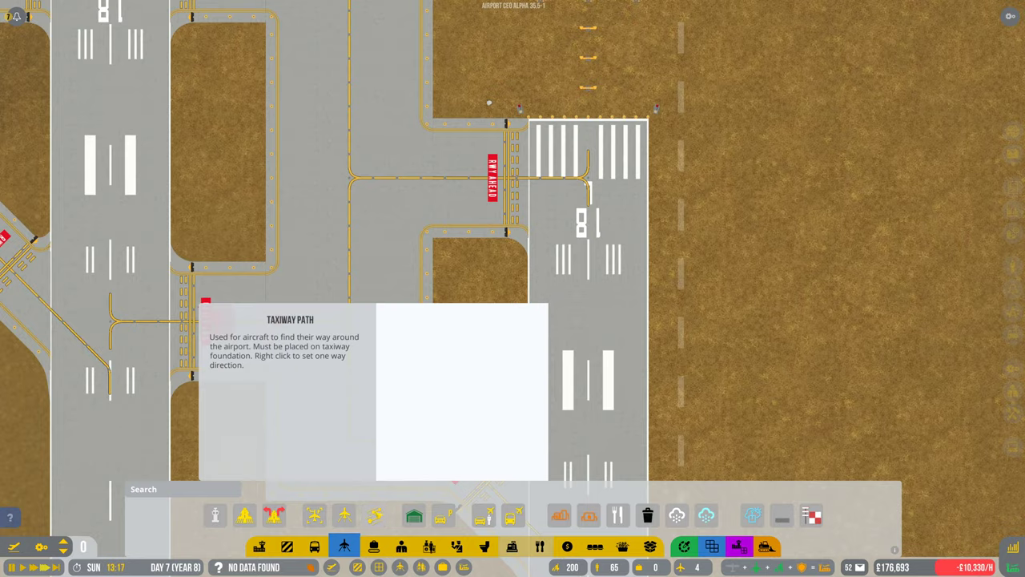
left_click(375, 515)
scroll(385, 326, "down", 4)
scroll(400, 360, "down", 4)
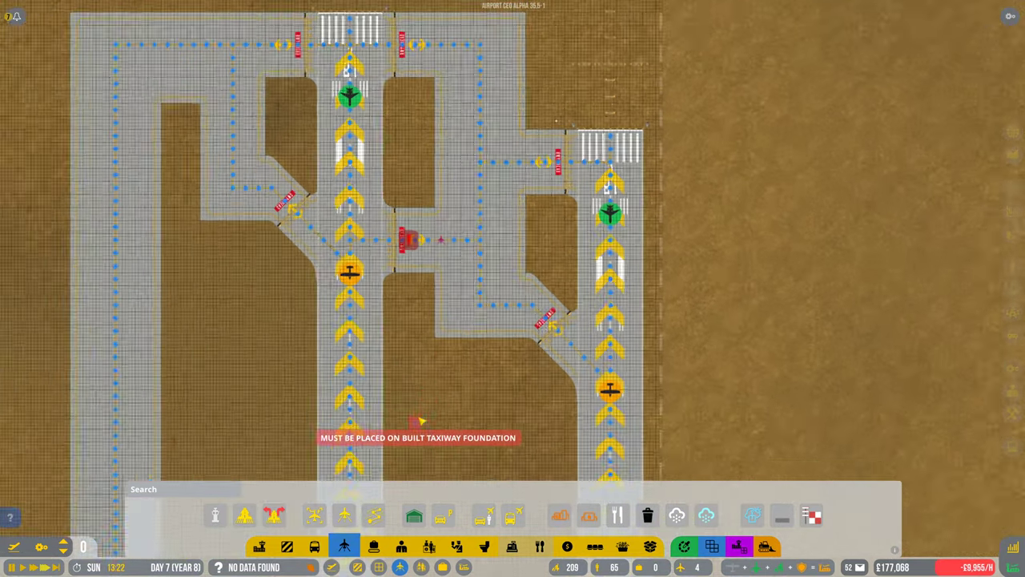
scroll(417, 400, "down", 3)
scroll(421, 419, "down", 3)
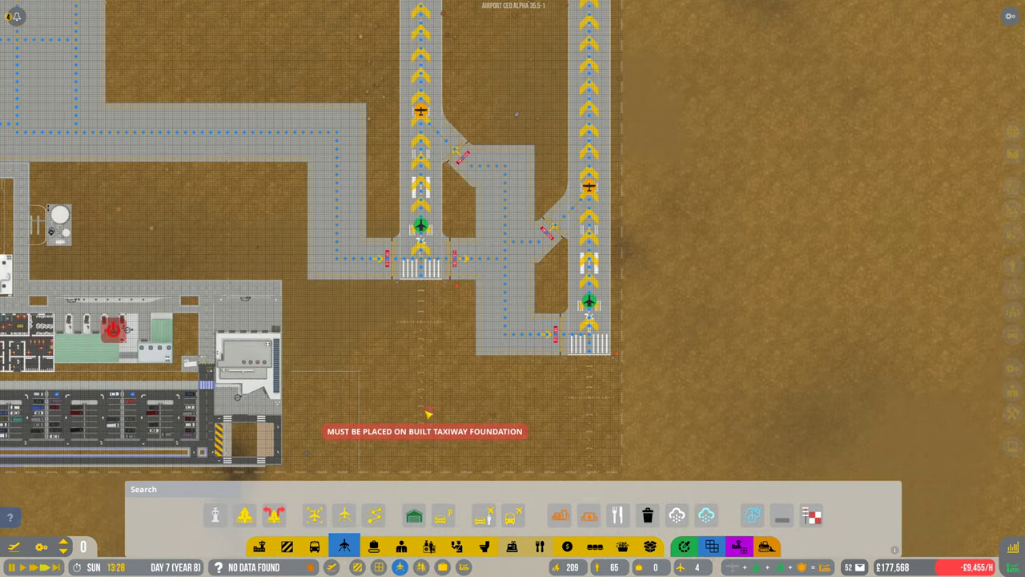
key("Escape")
scroll(420, 400, "down", 4)
key("s")
key("s")
scroll(423, 366, "up", 3)
scroll(380, 184, "up", 3)
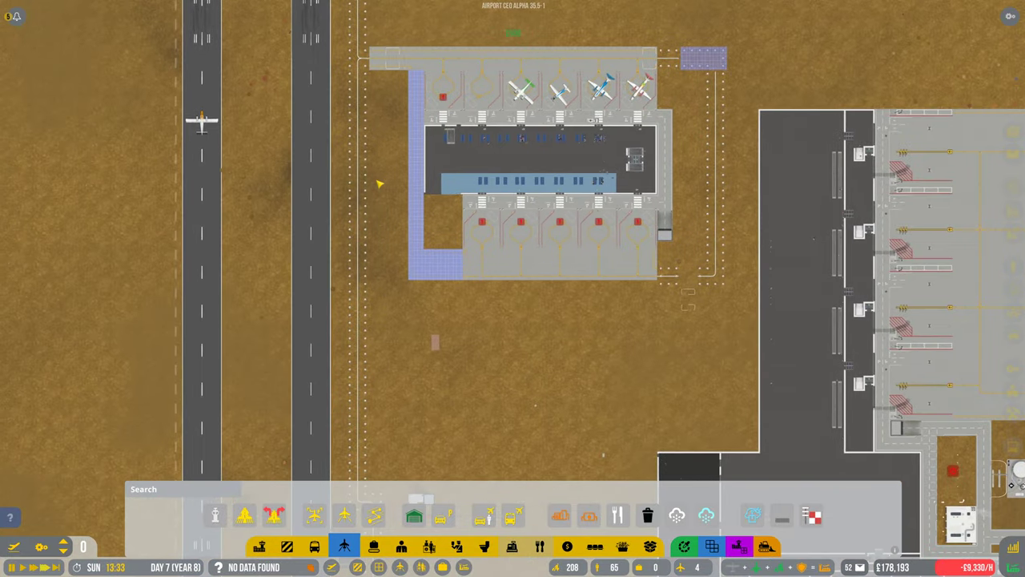
key("w")
key("w")
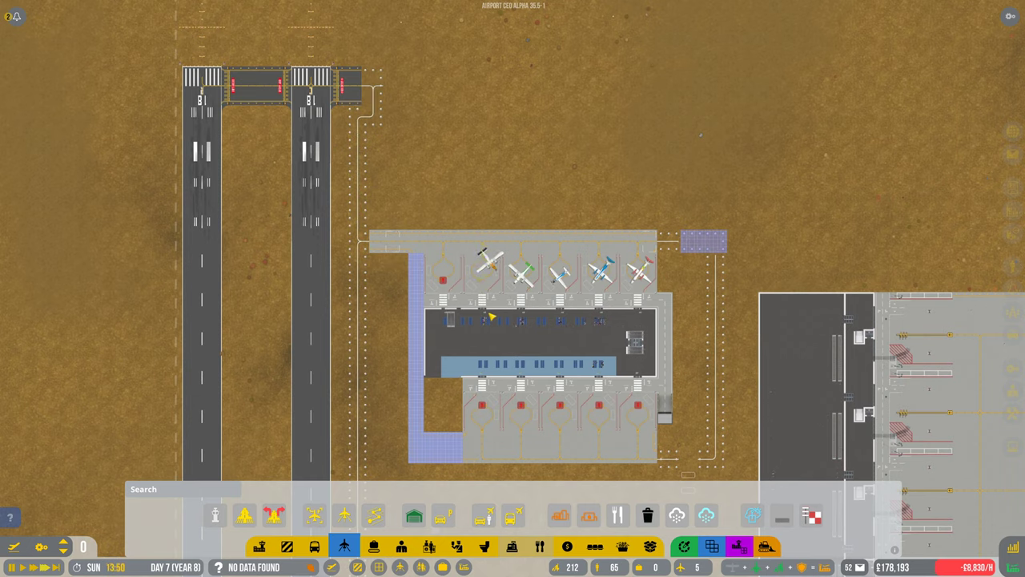
scroll(455, 275, "up", 3)
scroll(497, 321, "up", 4)
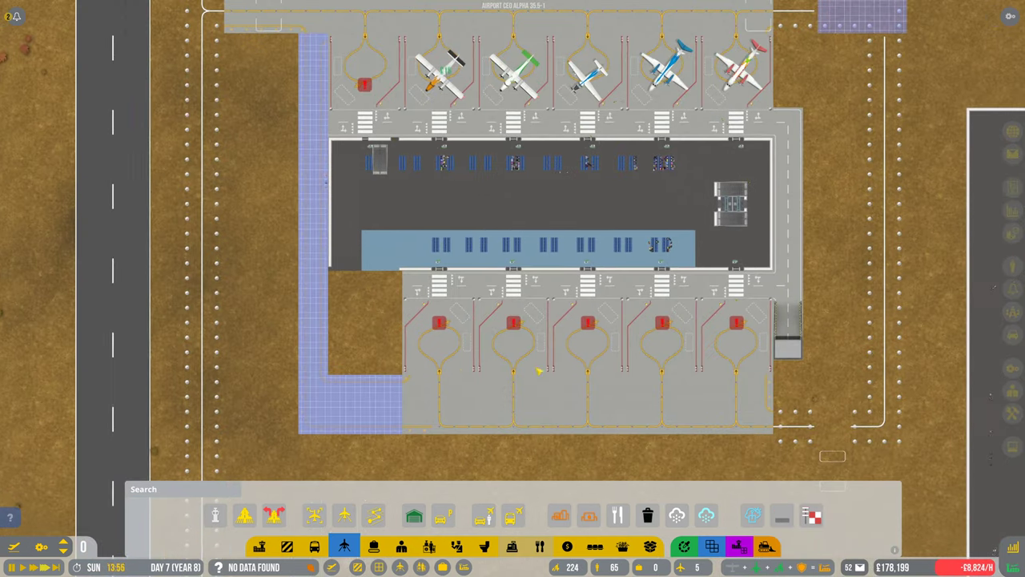
Step: Place a 2x2 taxiway foundation block where the service road ends east of the terminal
key("d")
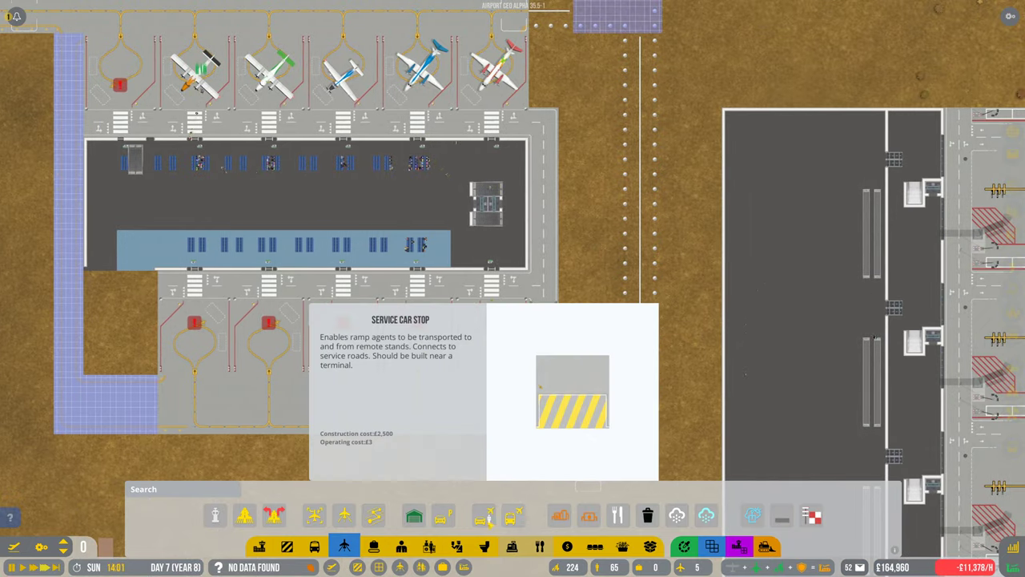
key("d")
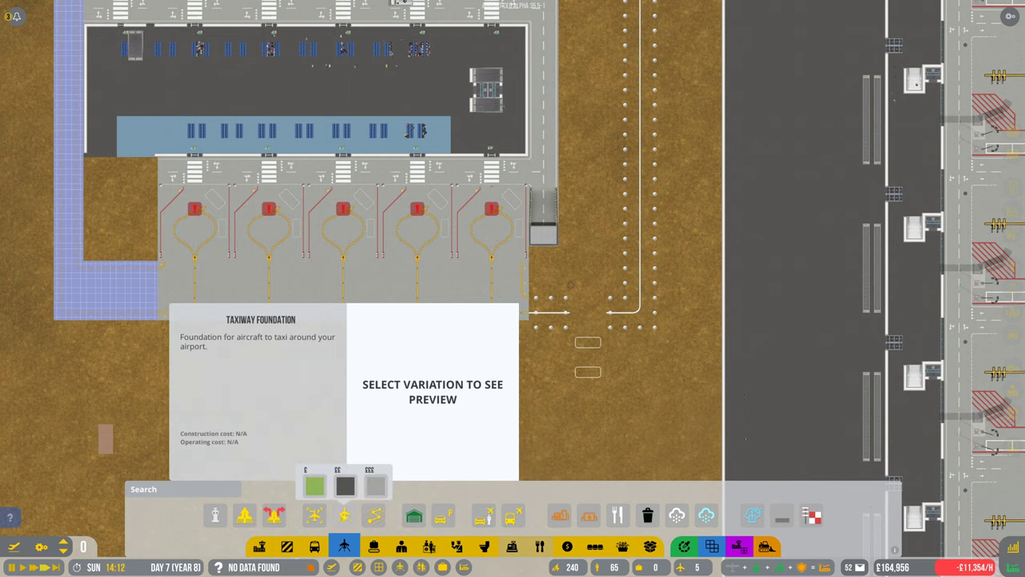
left_click(314, 483)
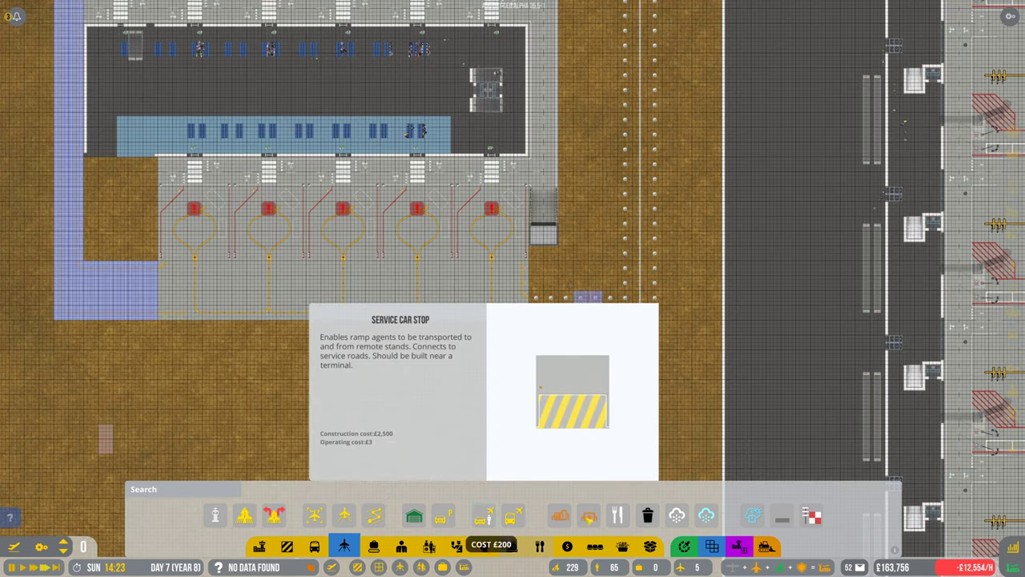
key("Escape")
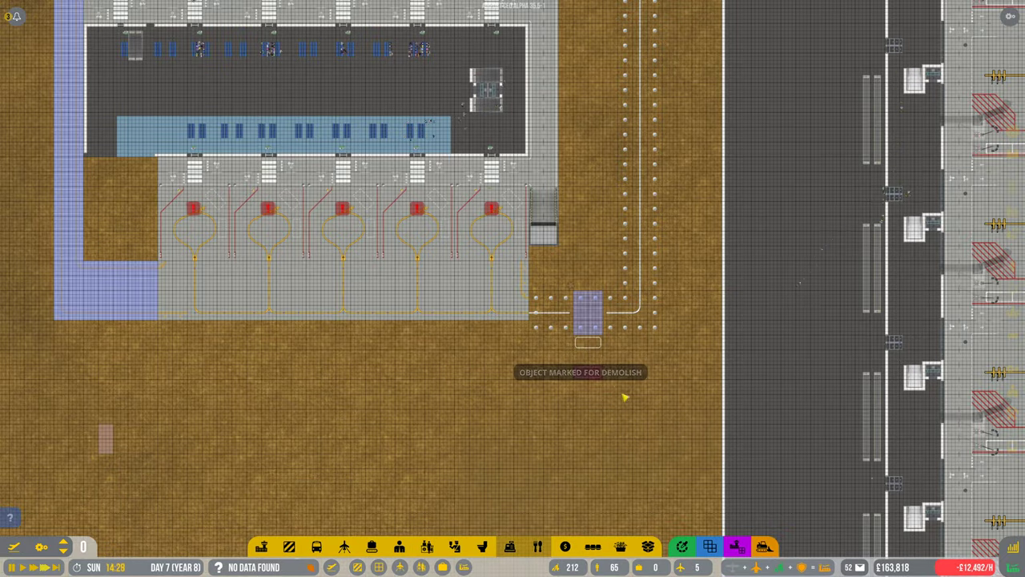
scroll(619, 358, "down", 5)
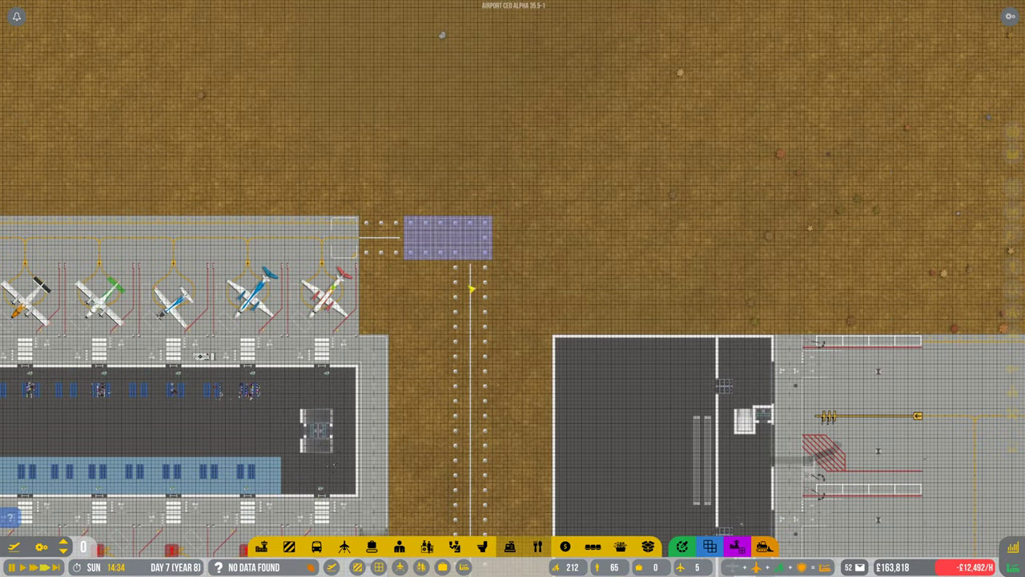
scroll(412, 210, "down", 3)
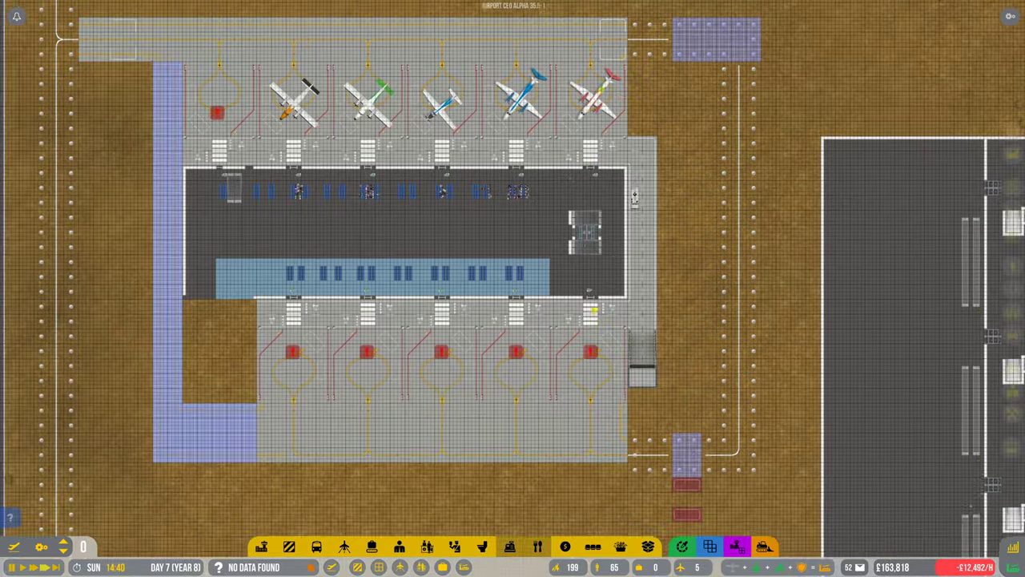
scroll(597, 309, "up", 2)
Step: Decline delaying flight SL85 and dismiss the following late-flight prompt
key("d")
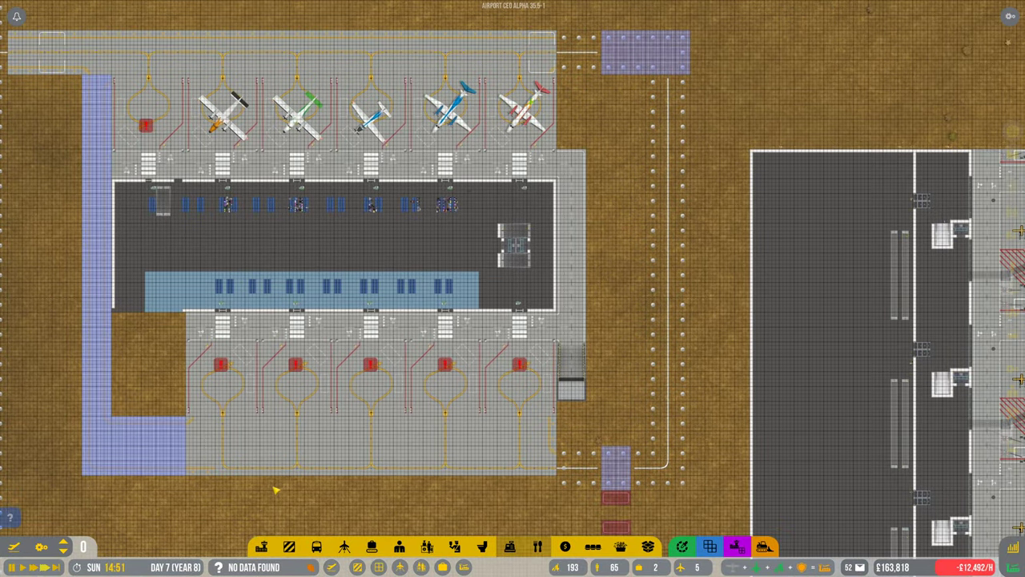
scroll(350, 496, "down", 3)
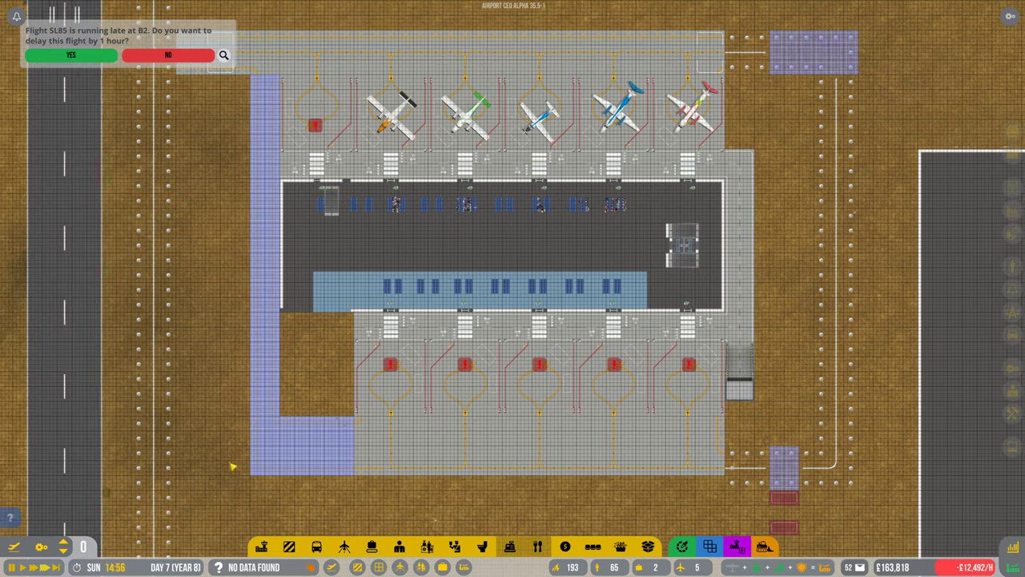
scroll(304, 407, "up", 3)
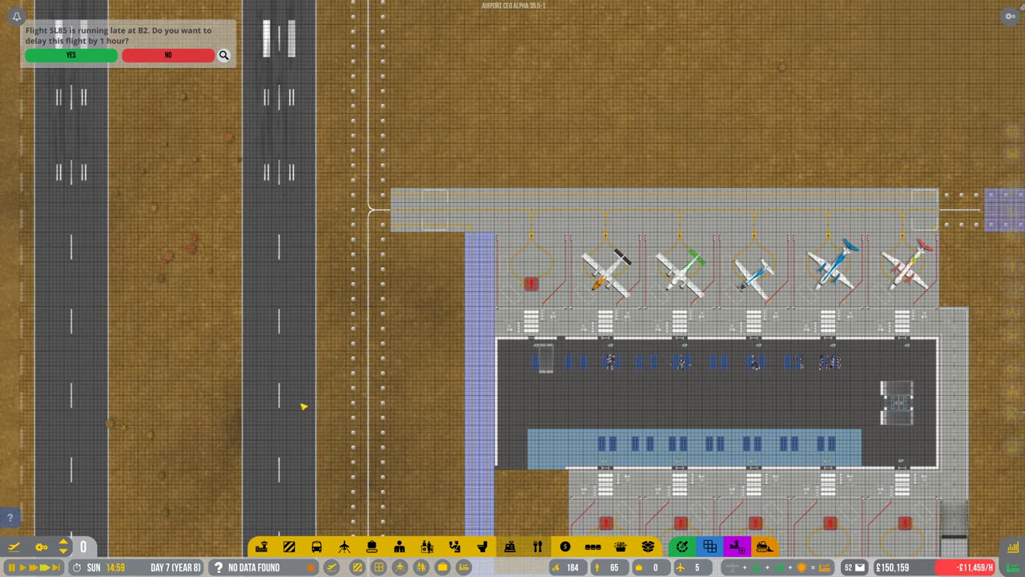
left_click(168, 54)
key("w")
left_click(168, 54)
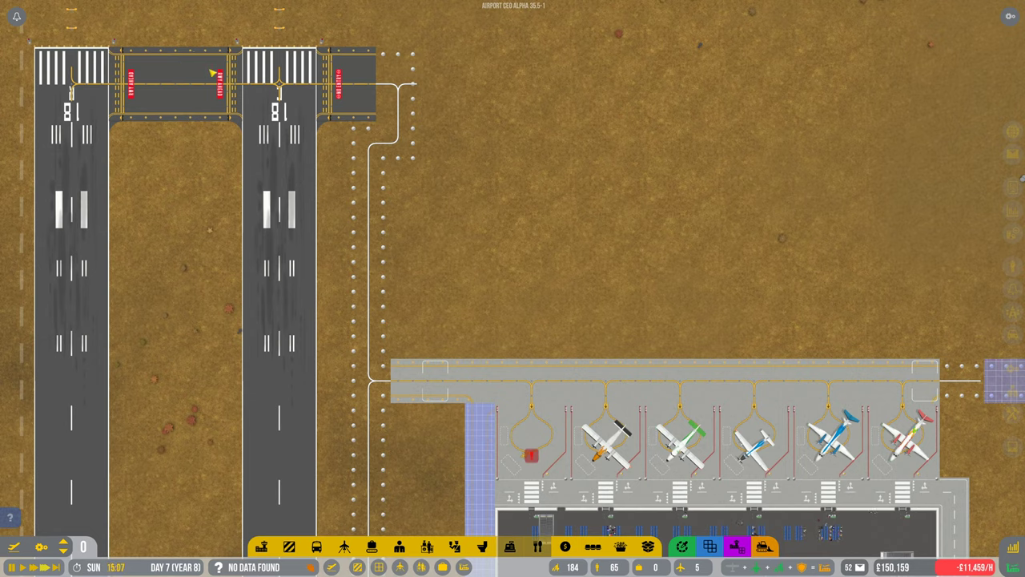
scroll(496, 281, "up", 3)
scroll(497, 280, "up", 2)
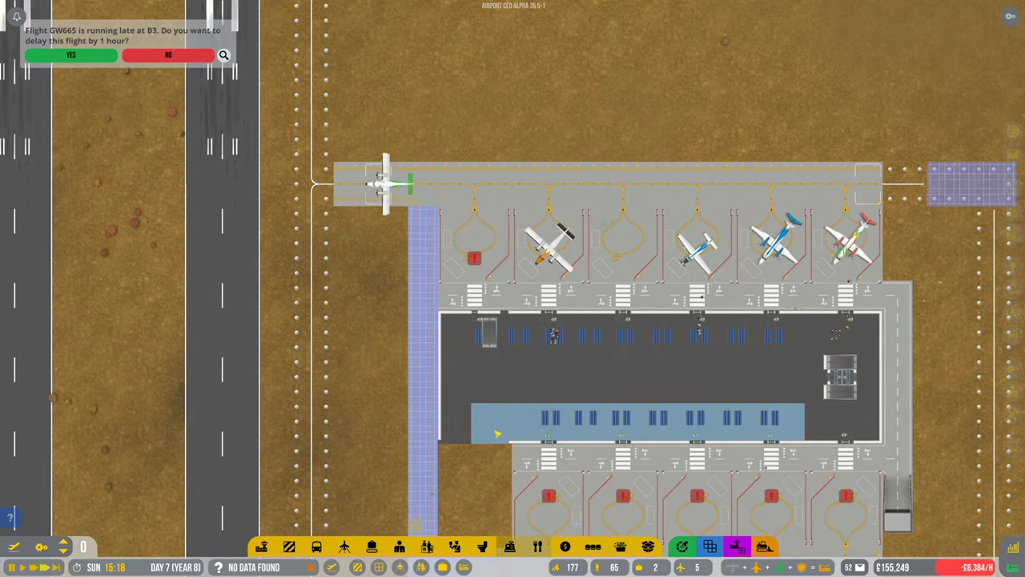
key("s")
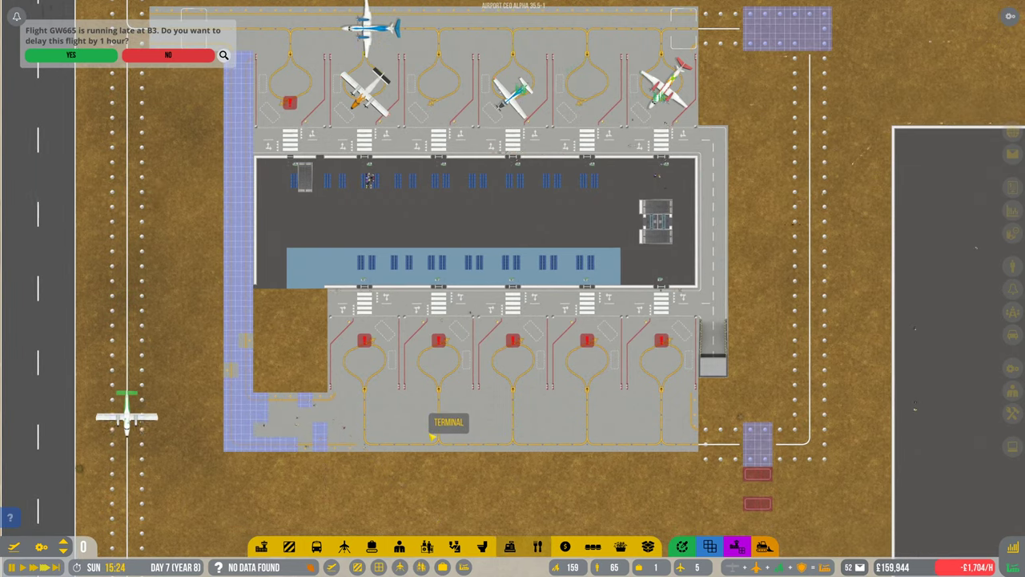
key("w")
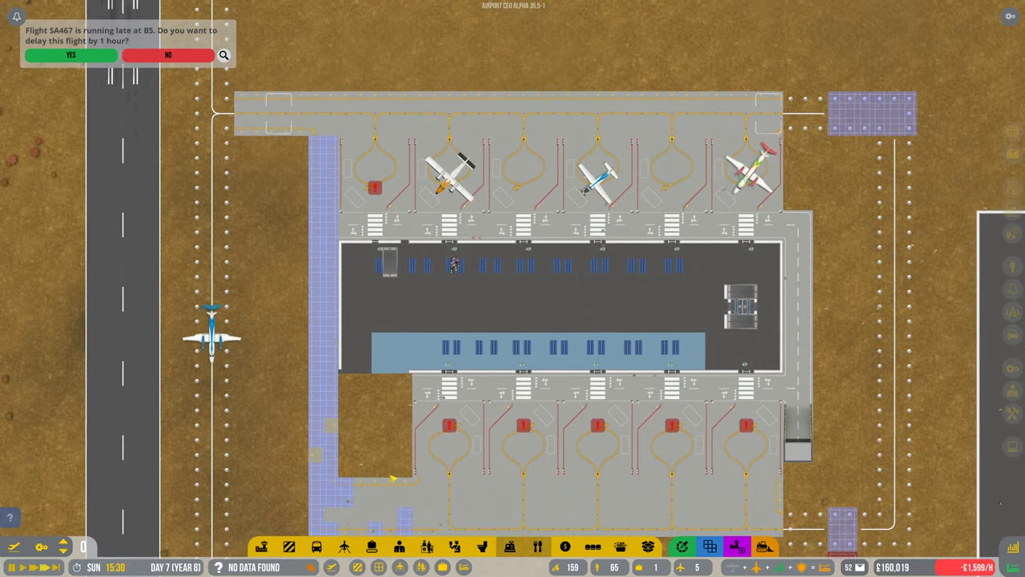
key("a")
scroll(481, 481, "up", 3)
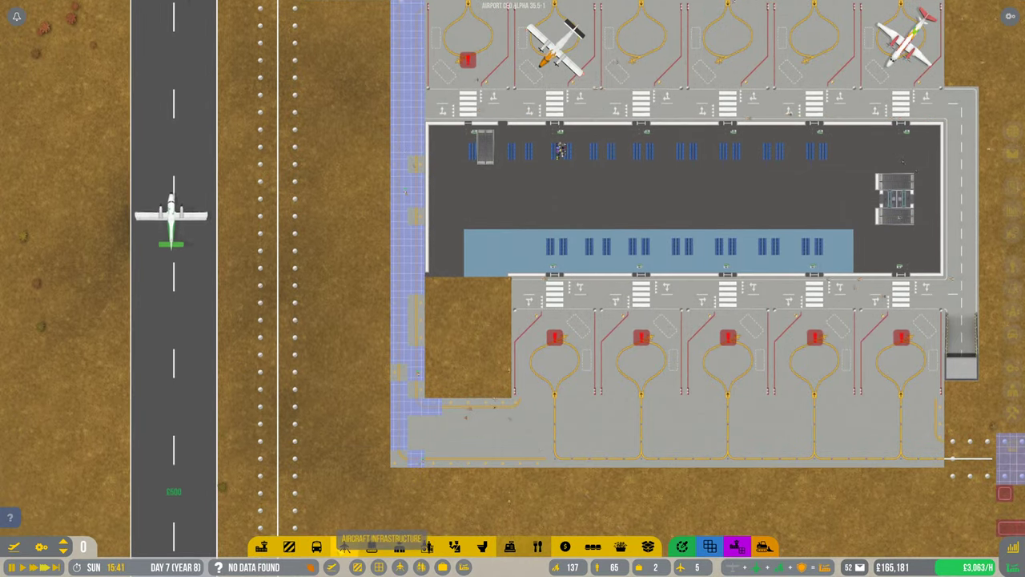
Step: Build a long taxiway foundation strip down the terminal apron's west edge
left_click(344, 546)
left_click(344, 484)
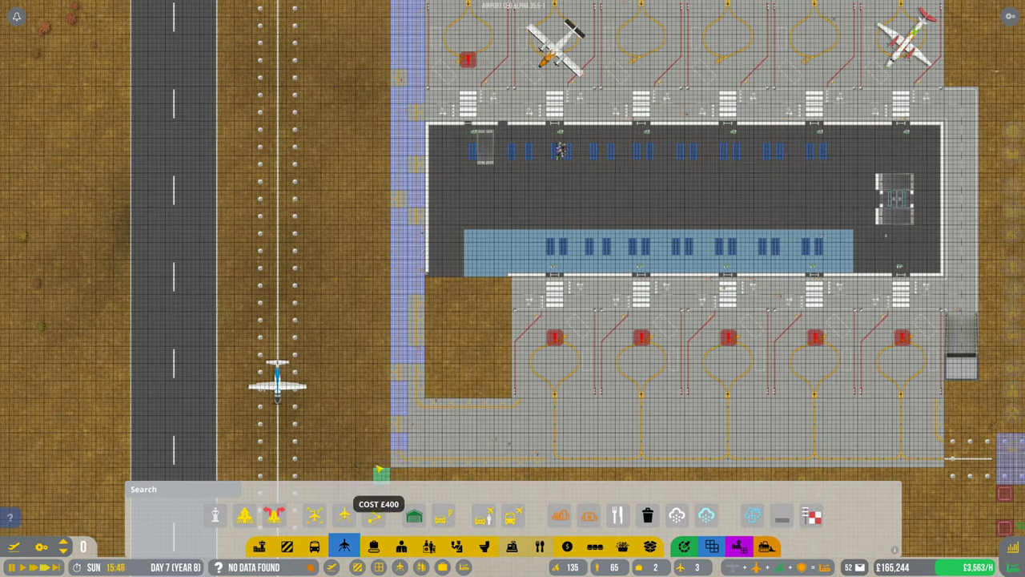
left_click_drag(381, 440, 381, 202)
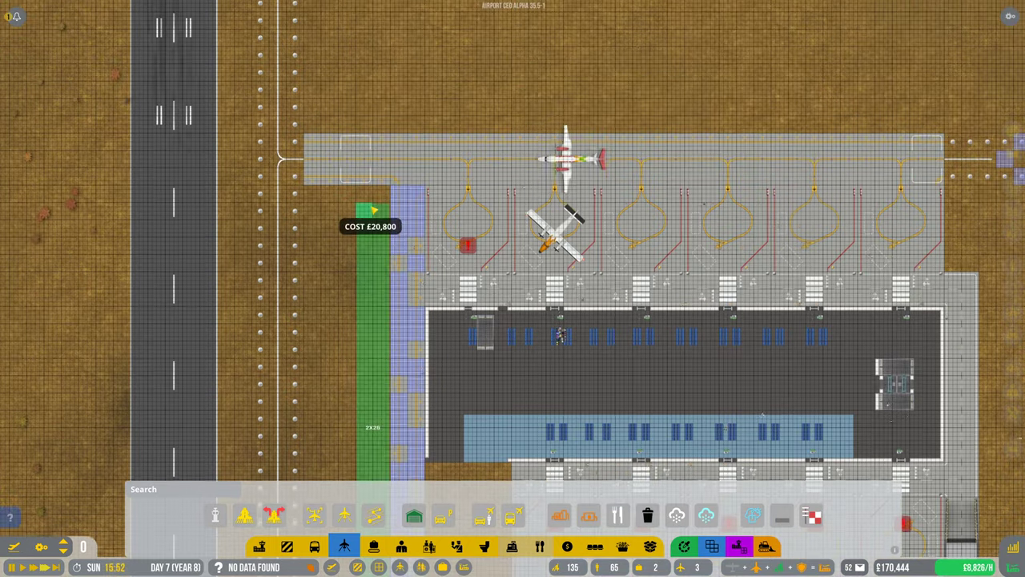
left_click(381, 202)
scroll(381, 203, "down", 3)
scroll(327, 308, "up", 5)
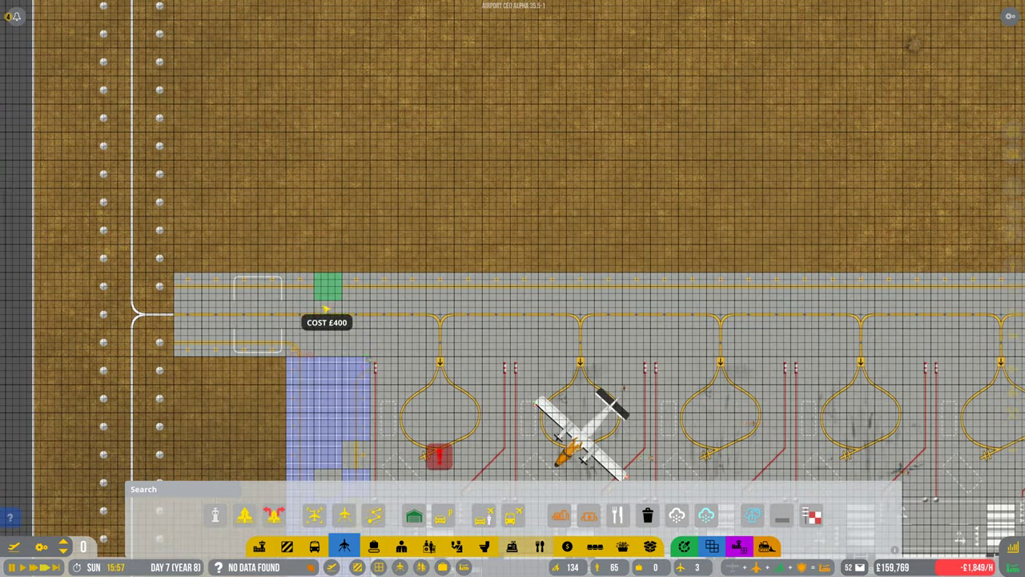
scroll(439, 398, "down", 4)
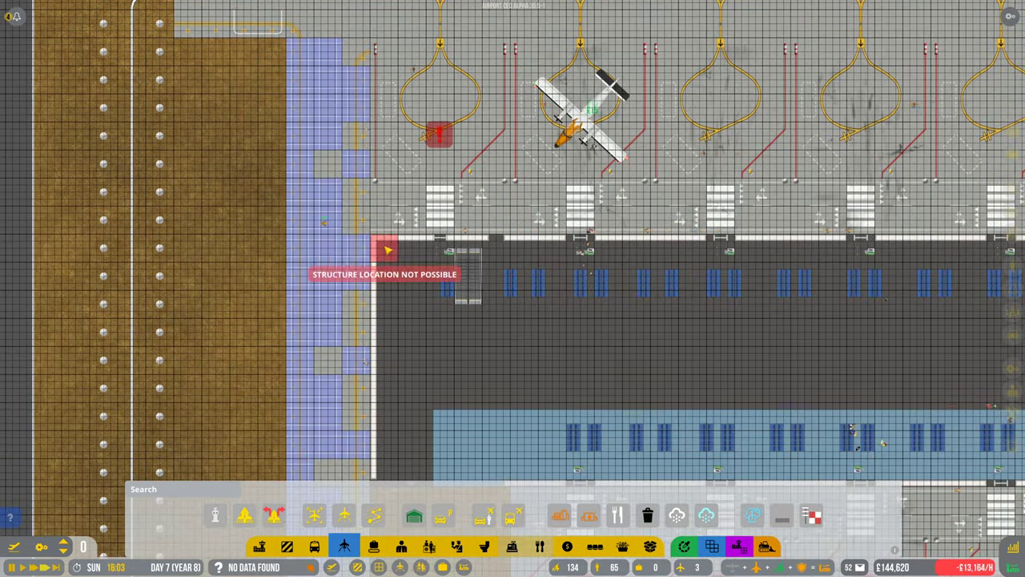
scroll(537, 281, "down", 4)
scroll(537, 280, "up", 4)
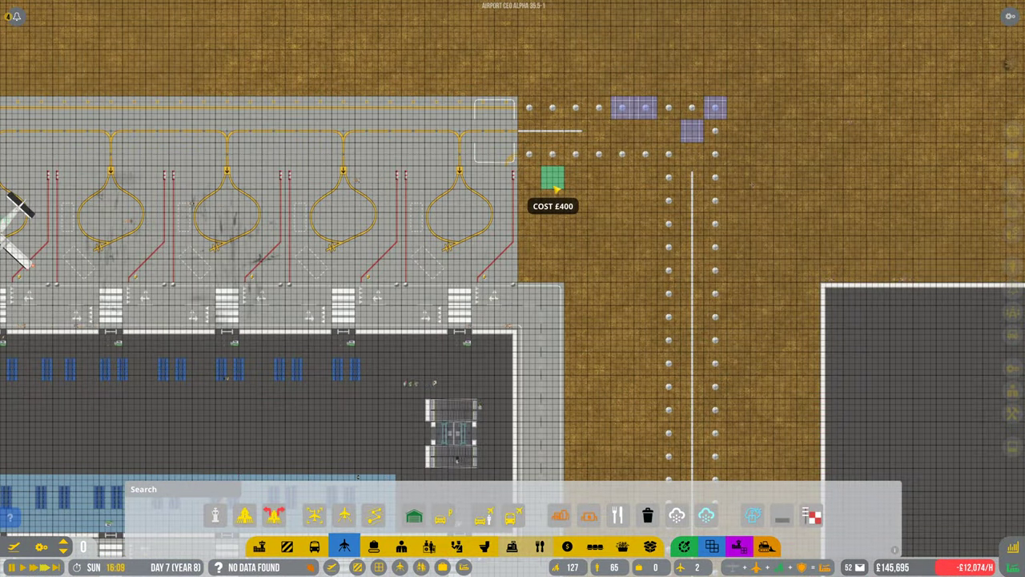
key("s+d")
scroll(521, 192, "down", 5)
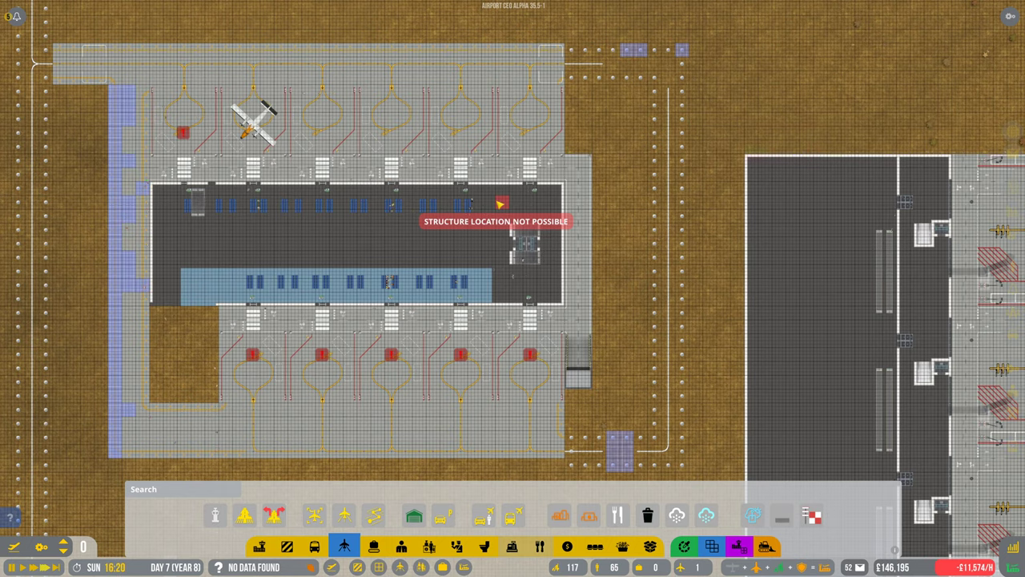
scroll(499, 205, "down", 3)
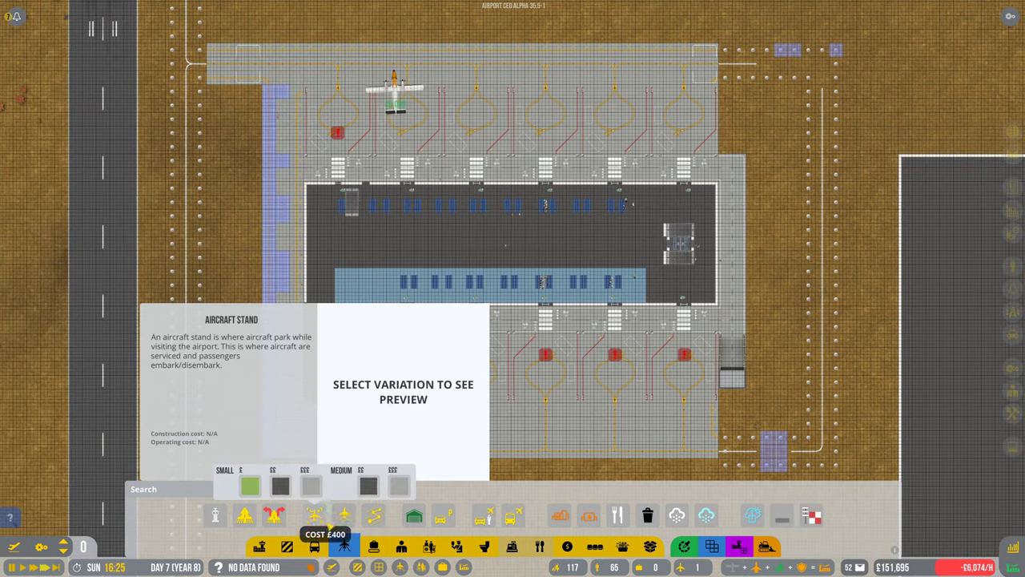
Step: Draw a taxiway path along the terminal's west side and mark the apron-edge strip for demolition
left_click(373, 516)
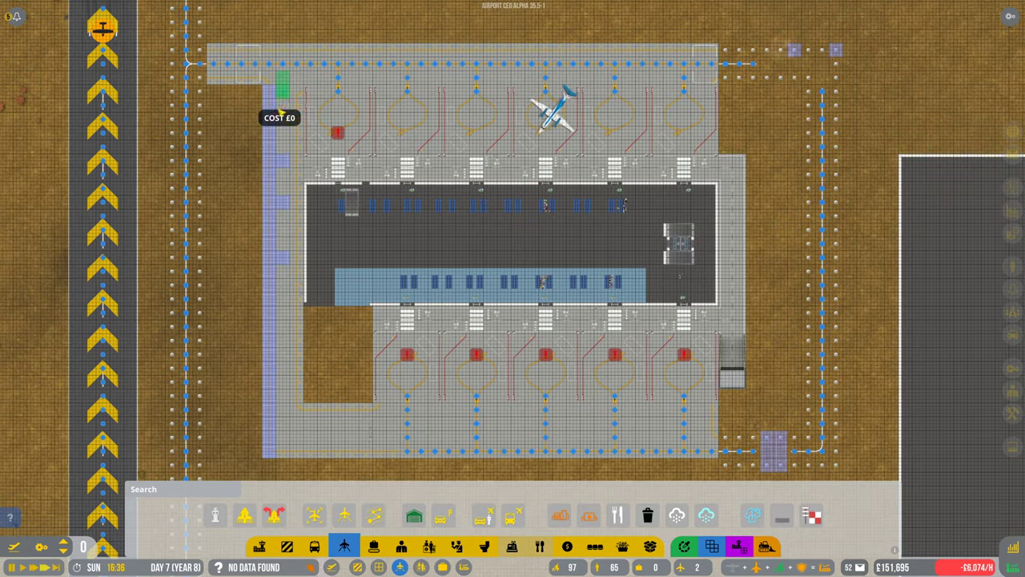
left_click_drag(282, 84, 290, 162)
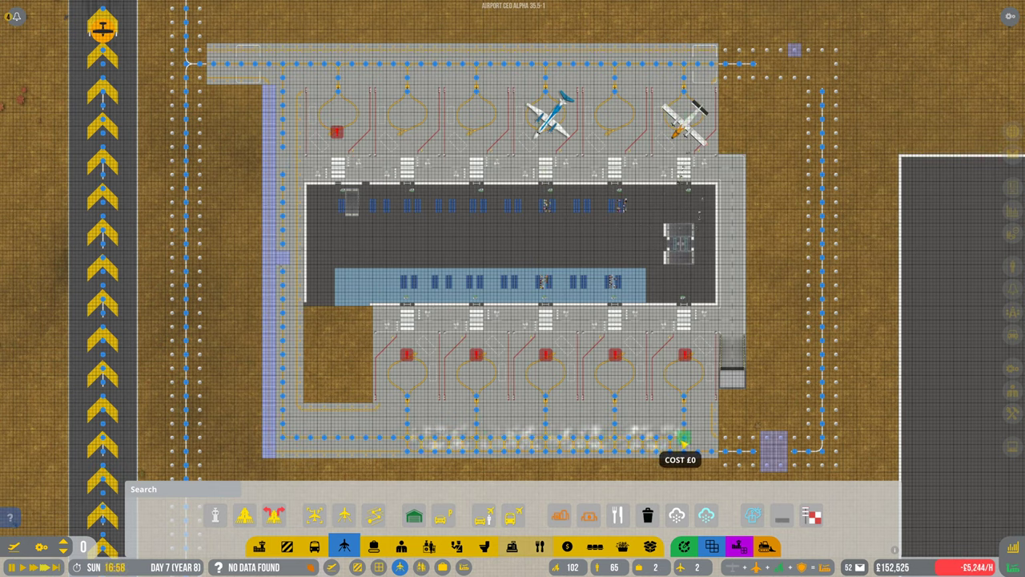
left_click_drag(685, 439, 461, 432)
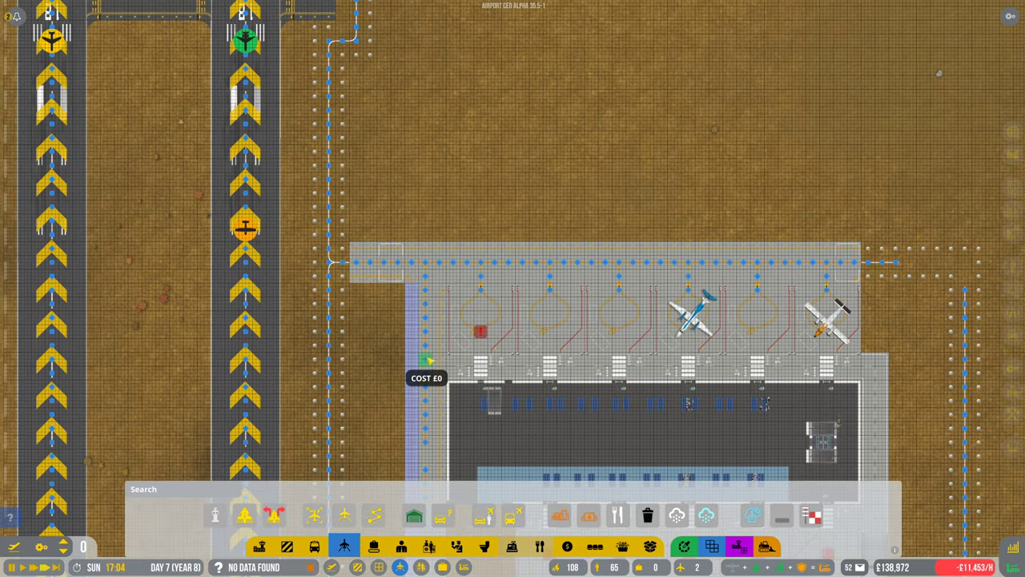
key("s")
key("s+d")
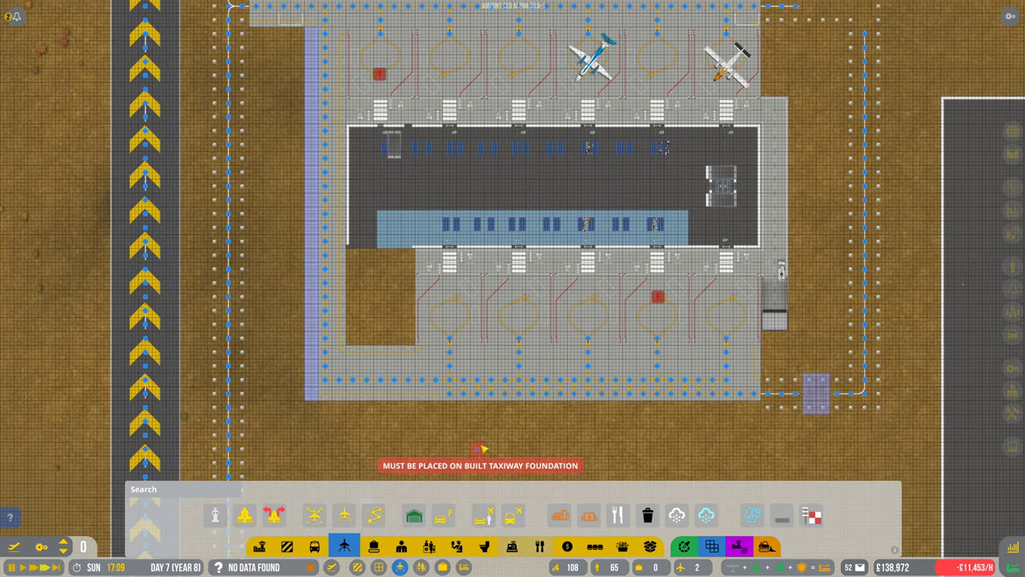
key("d")
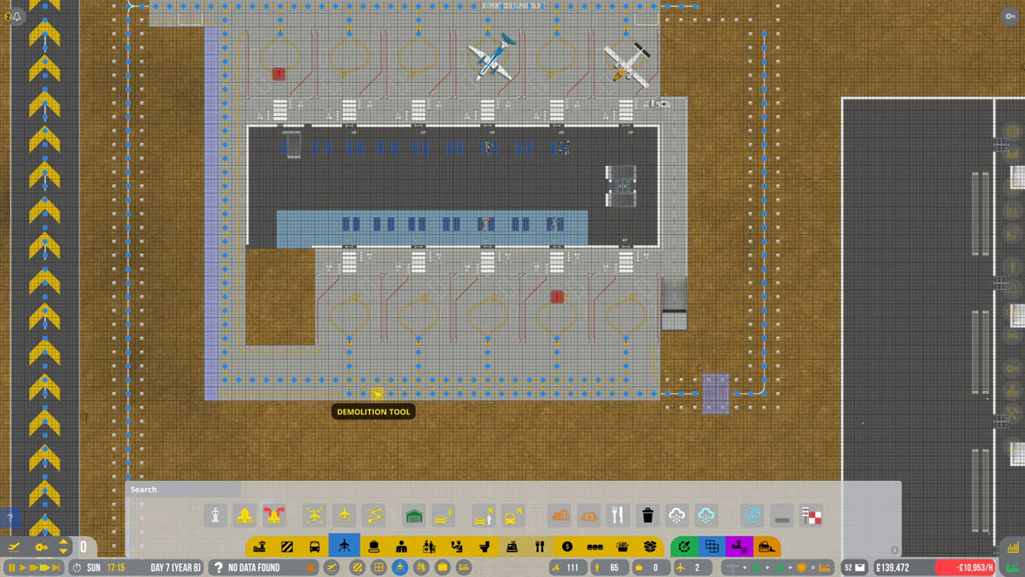
left_click_drag(385, 398, 659, 397)
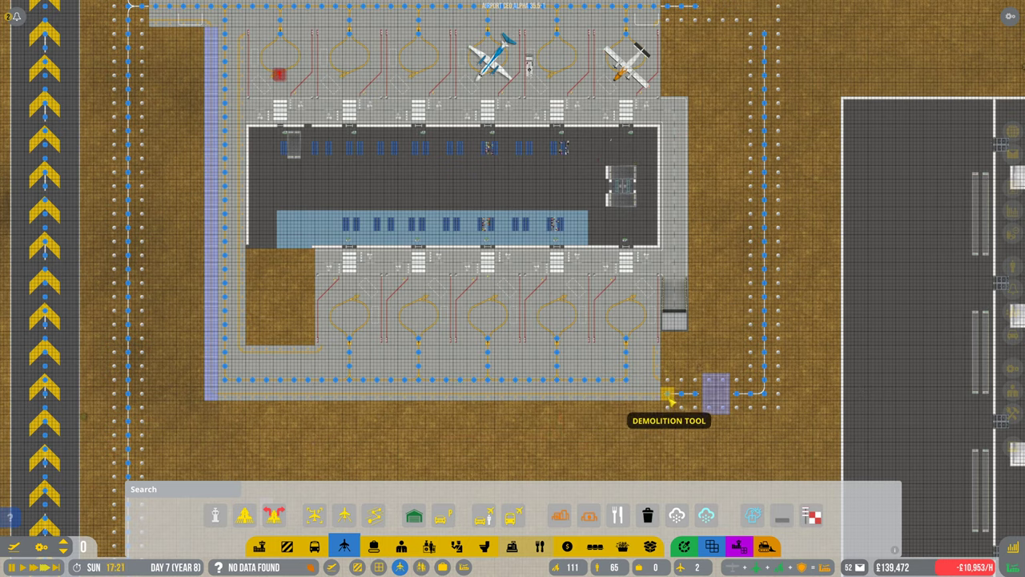
key("w")
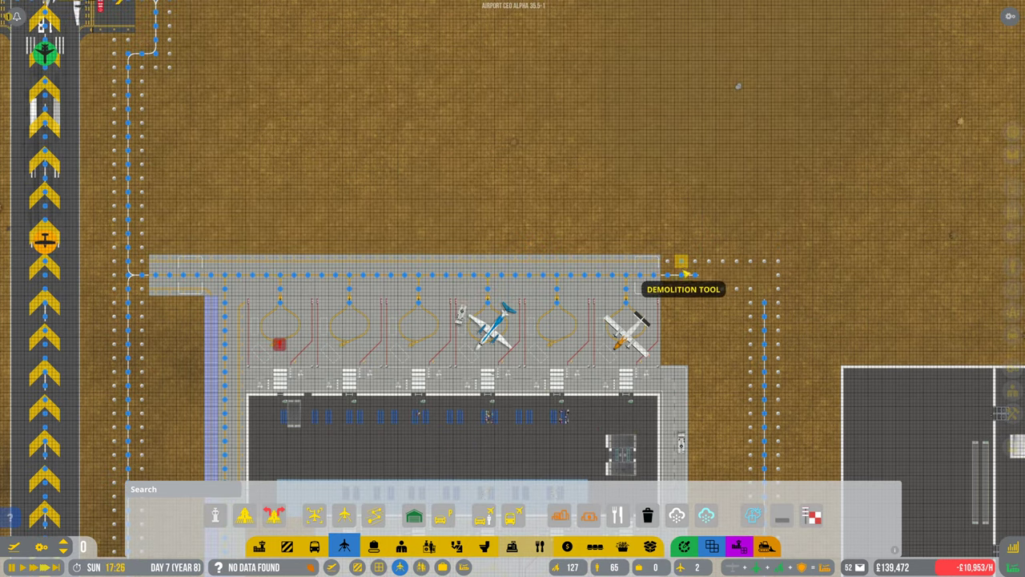
key("s")
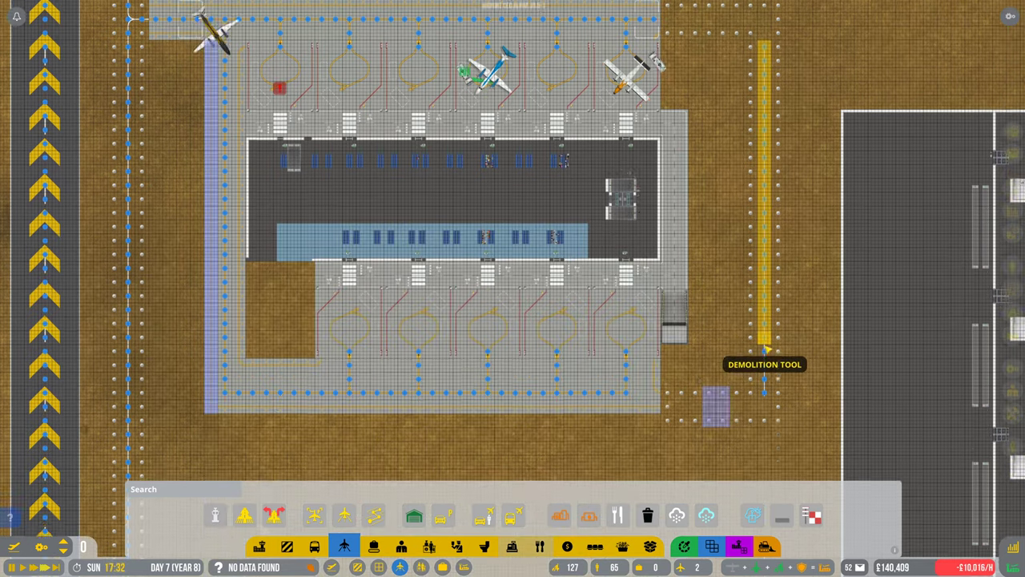
Step: Mark the taxiway tiles southeast of the terminal for demolition
left_click(716, 333)
left_click(811, 517)
key("Escape")
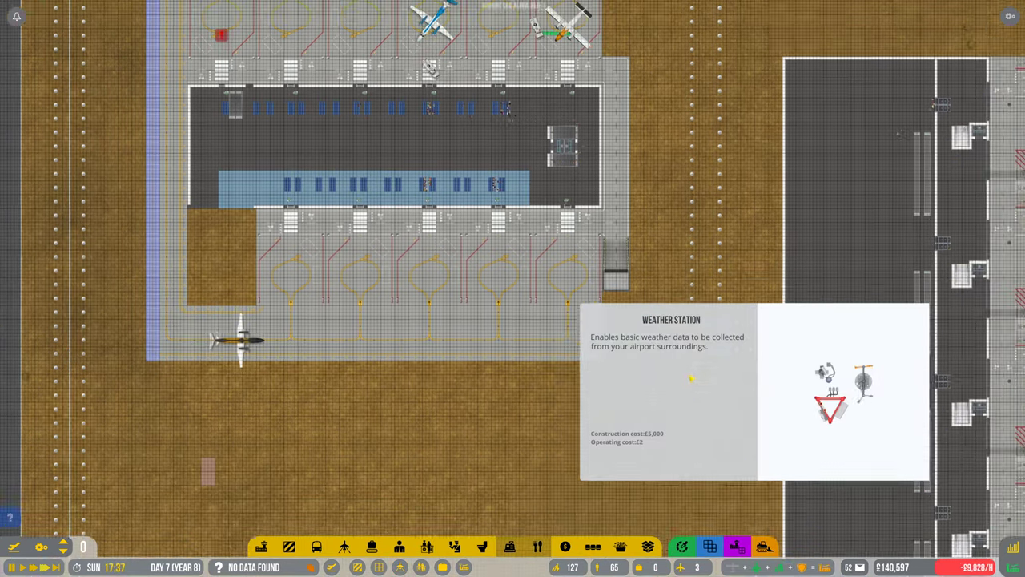
scroll(513, 288, "down", 3)
left_click_drag(409, 392, 528, 427)
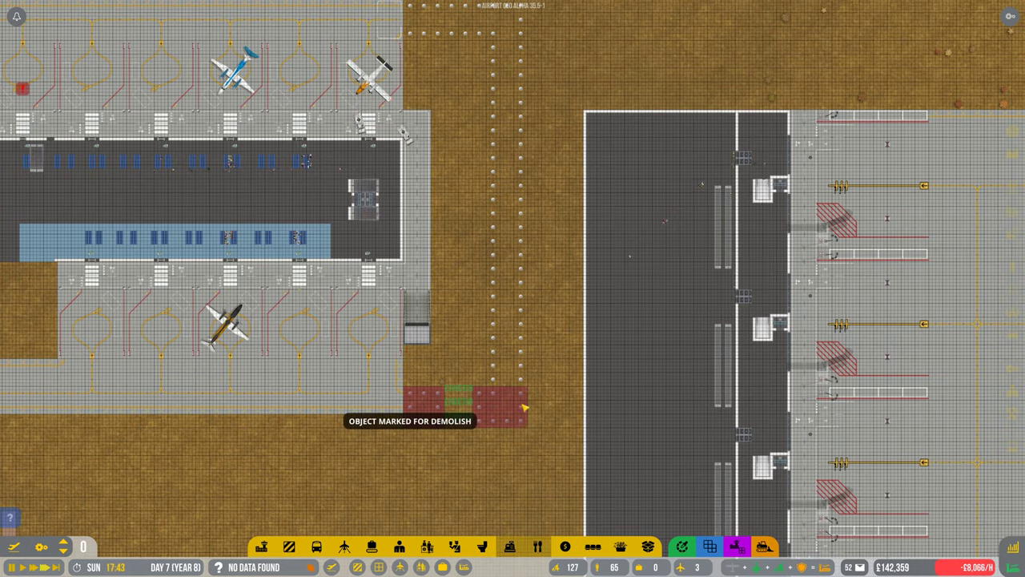
Step: Mark the northeast taxiway corner and the eastern taxiway column for demolition
key("w")
left_click_drag(410, 193, 517, 234)
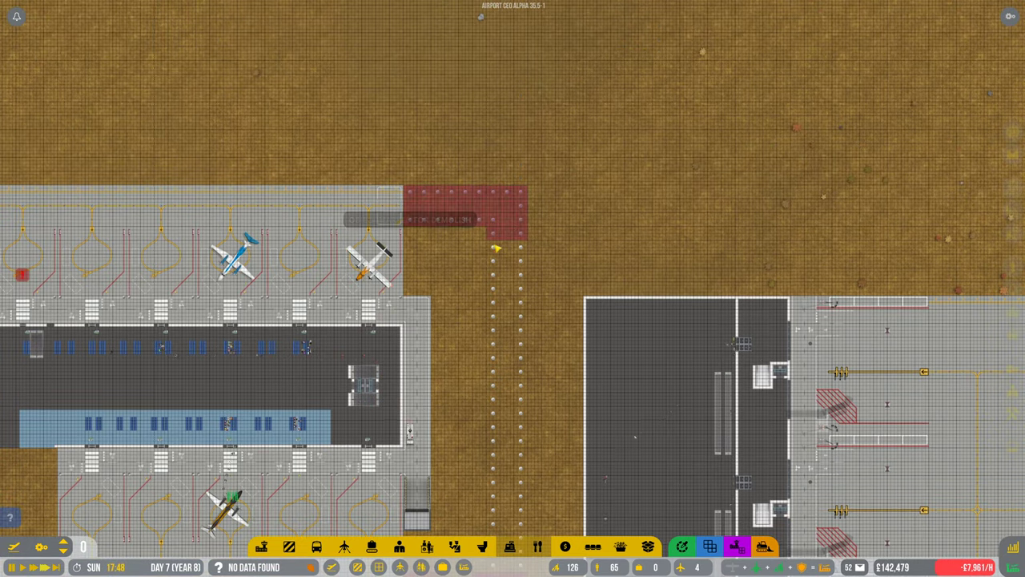
key("s")
left_click_drag(497, 16, 497, 297)
scroll(497, 296, "down", 5)
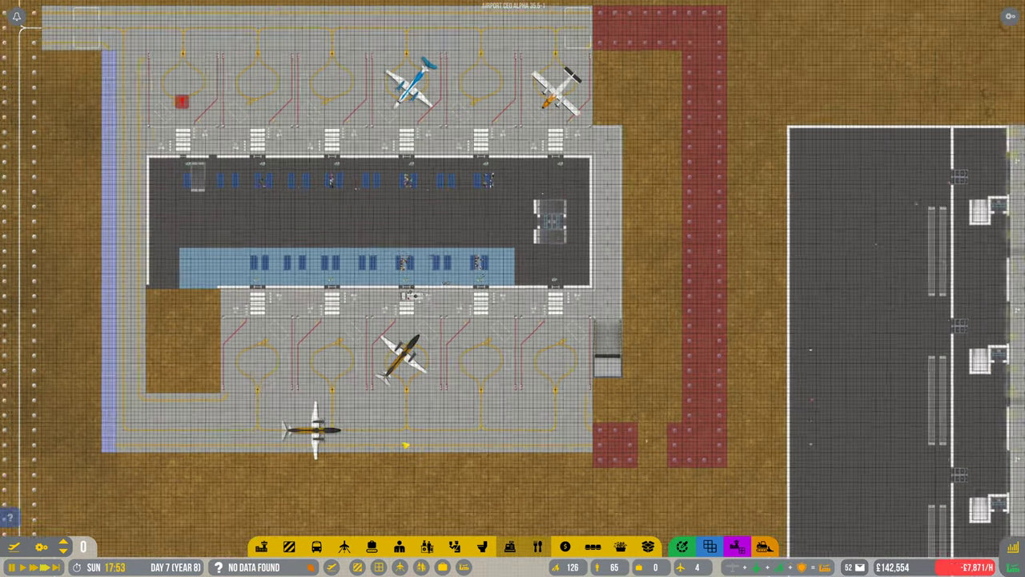
scroll(407, 443, "up", 3)
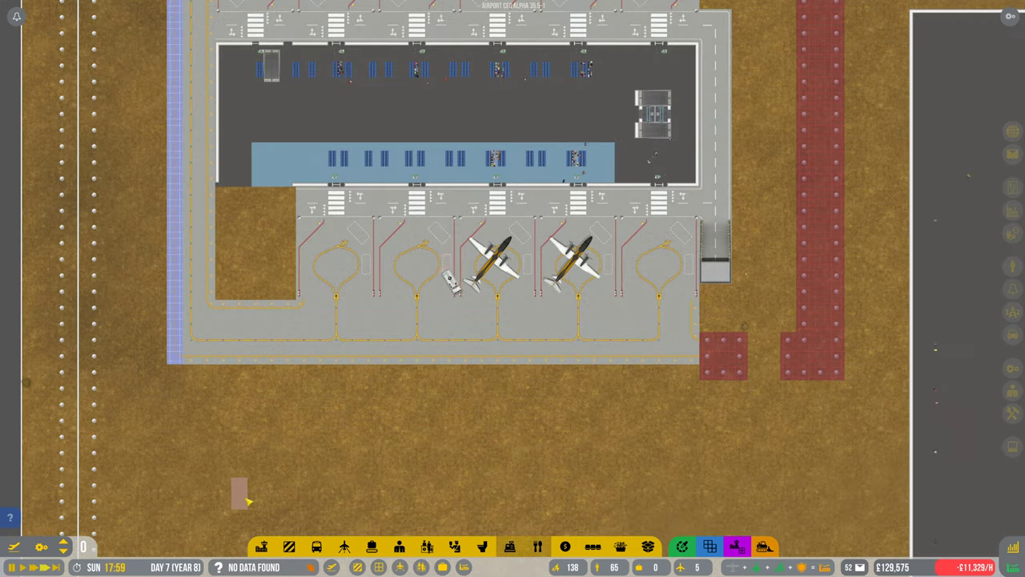
Step: Select the demolition tool to remove the stray tile south of the terminal
key("t")
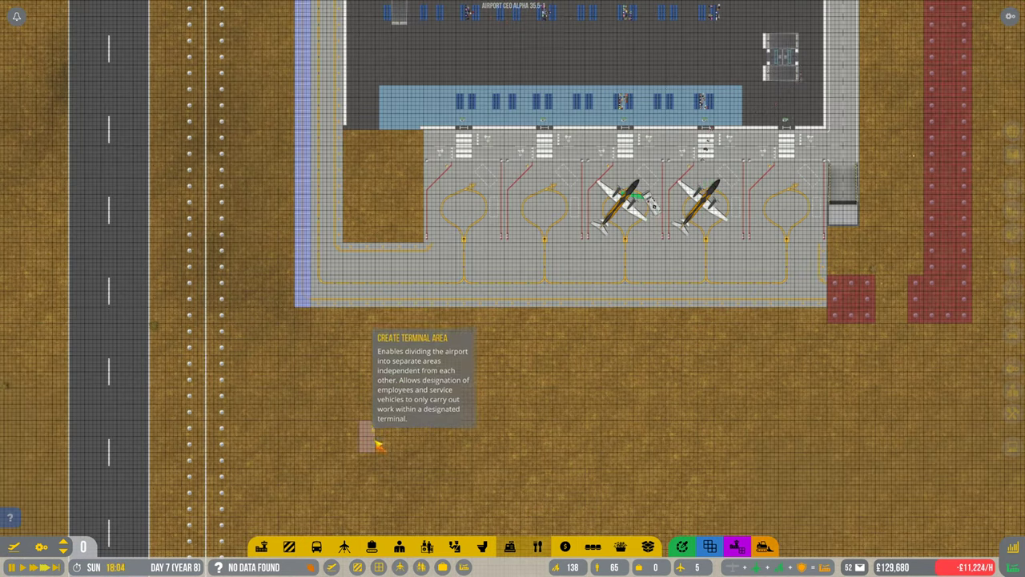
left_click(366, 458)
left_click(313, 546)
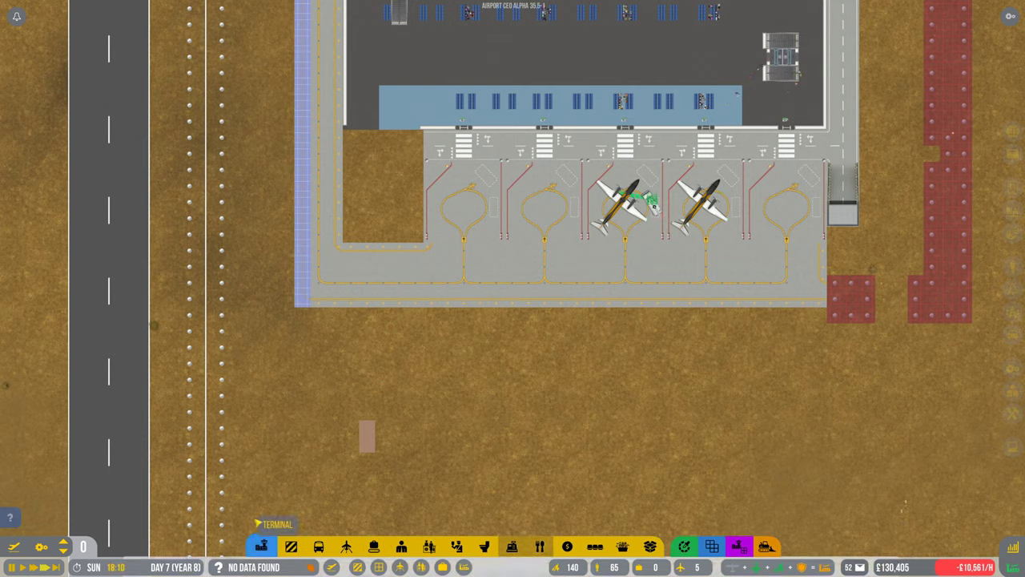
left_click(263, 515)
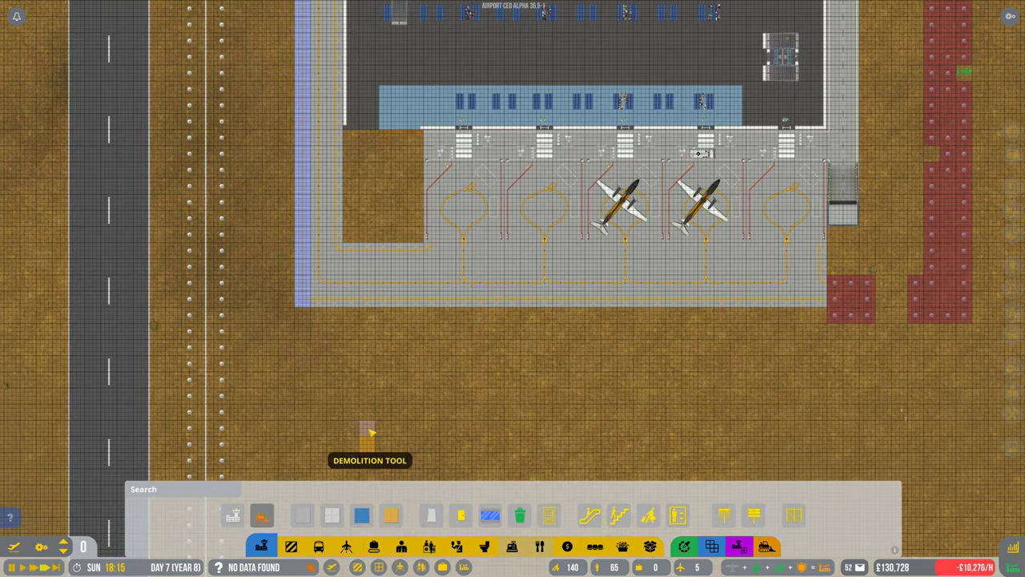
scroll(475, 436, "up", 3)
scroll(512, 409, "up", 2)
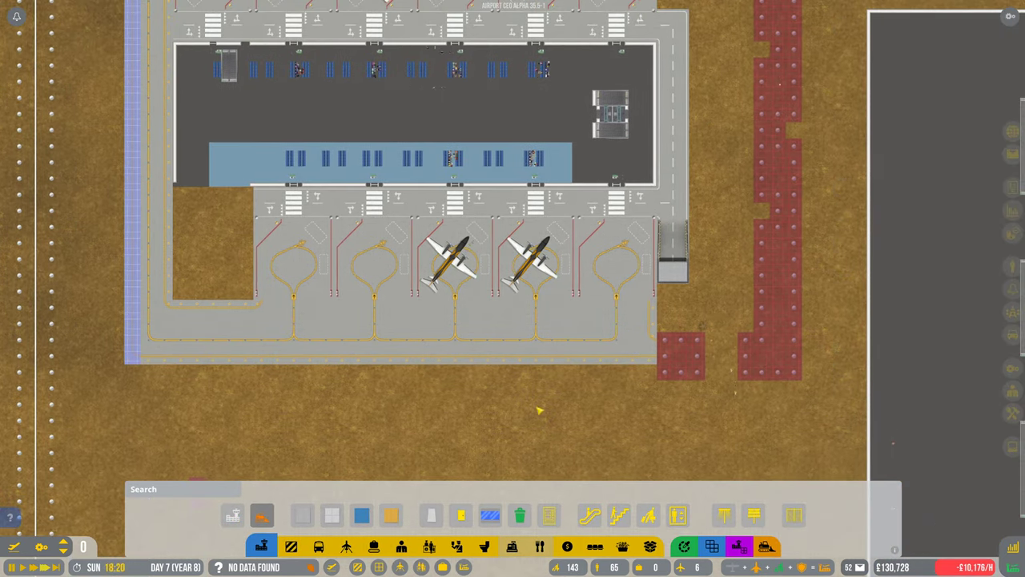
Step: Move to the southern apron's southeast corner and bring up the airfield build options
key("a")
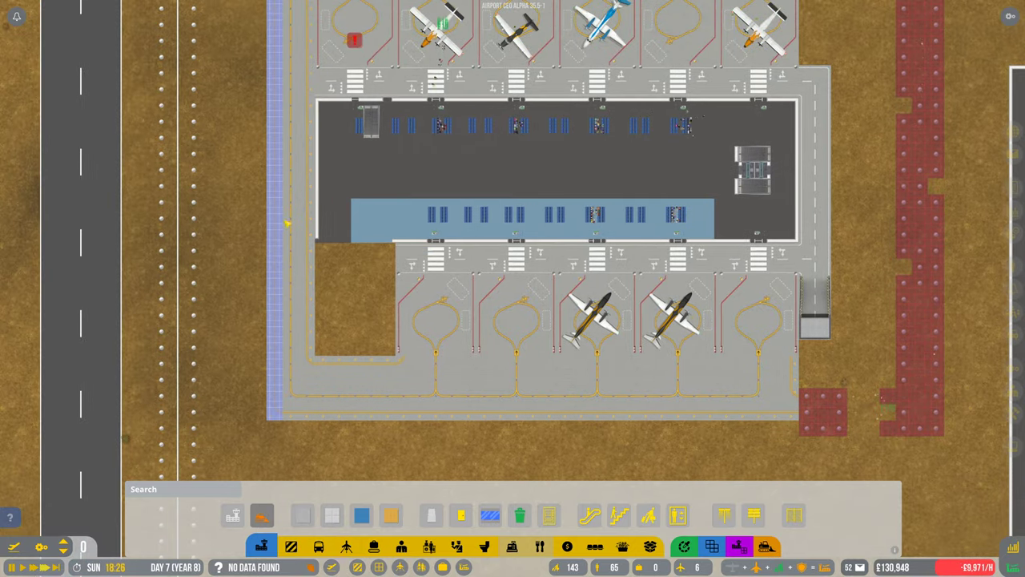
scroll(631, 427, "up", 5)
key("d")
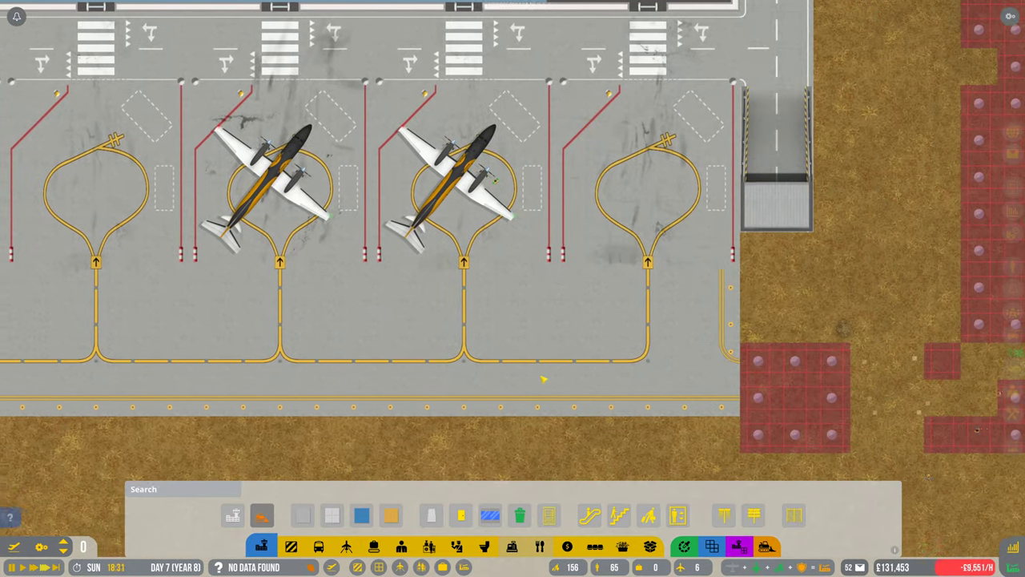
key("d")
key("d")
left_click(722, 514)
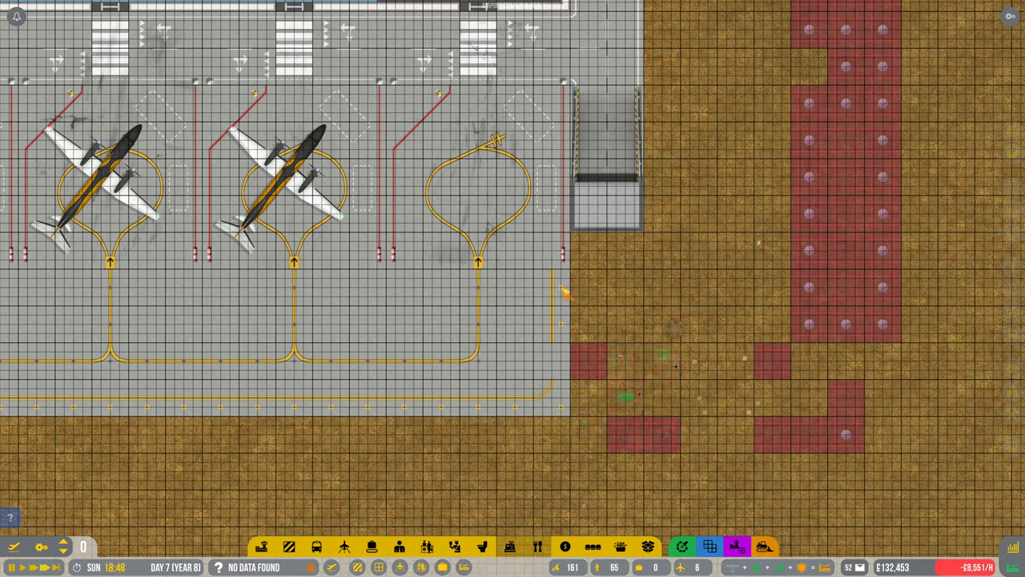
key("Escape")
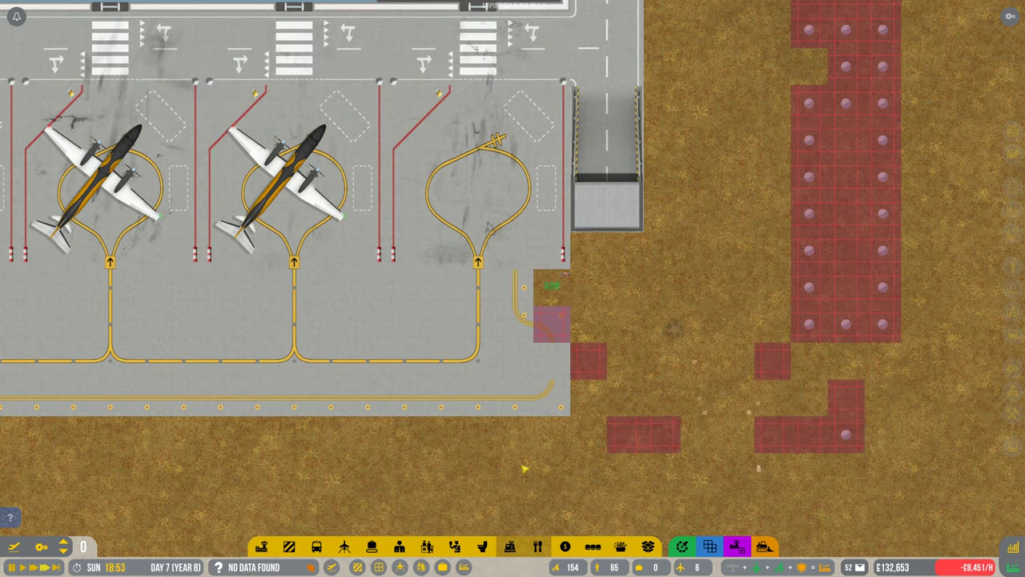
left_click(344, 547)
Step: Plan a small Concrete taxiway foundation patch at the terminal's southeast apron corner
left_click(314, 515)
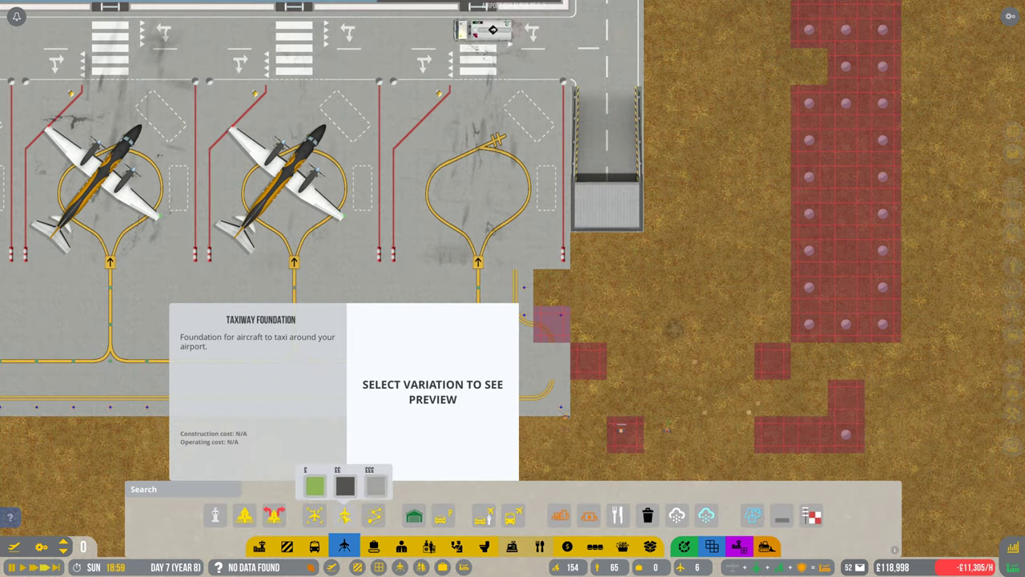
left_click(376, 483)
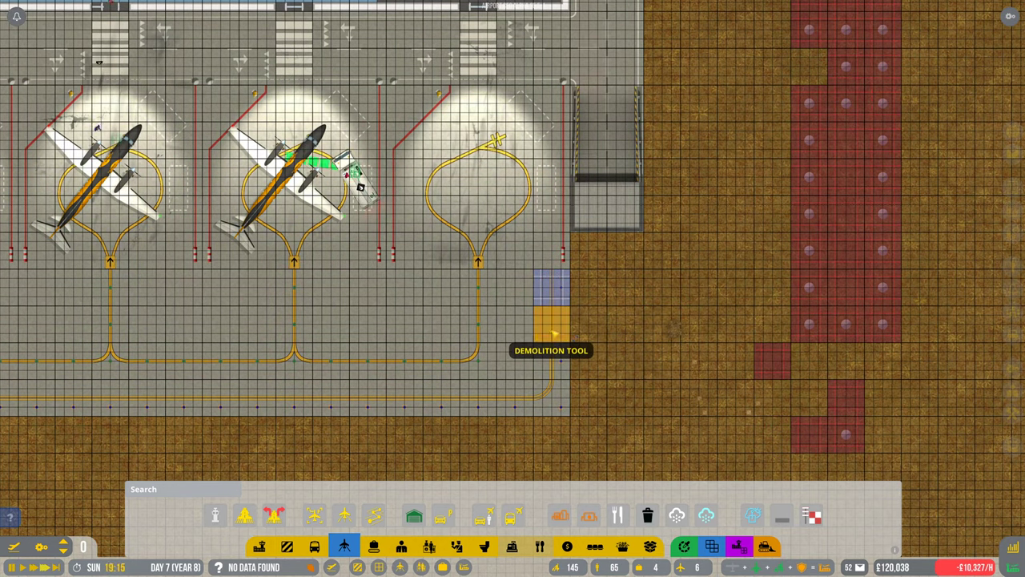
scroll(633, 344, "down", 5)
scroll(638, 368, "down", 3)
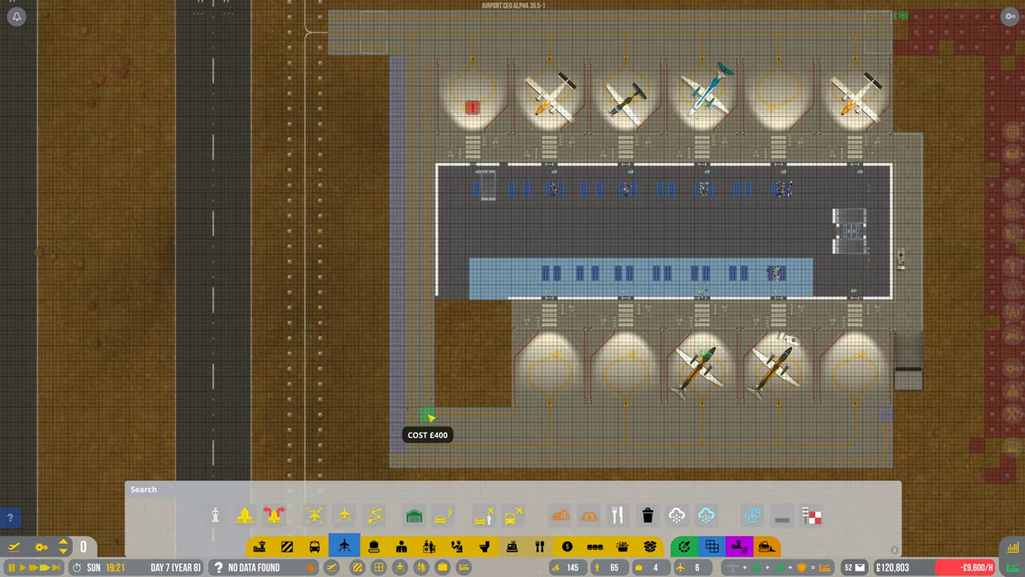
scroll(425, 304, "up", 3)
mouse_move(355, 277)
left_mouse_down()
mouse_move(561, 280)
mouse_move(352, 261)
left_mouse_up()
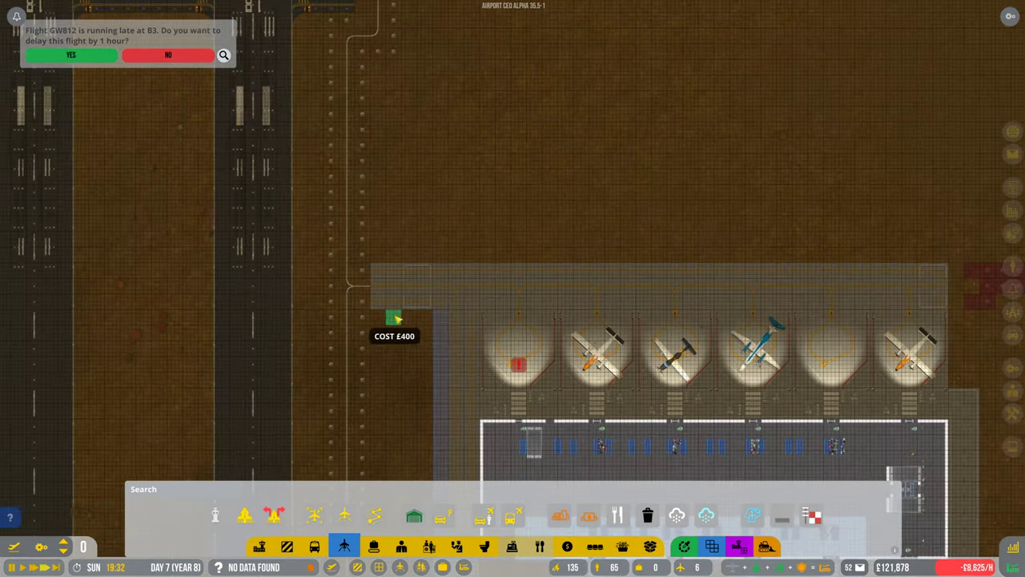
scroll(355, 263, "down", 4)
scroll(355, 263, "up", 4)
Step: Mark the taxiway east of the runway for demolition
left_click(440, 516)
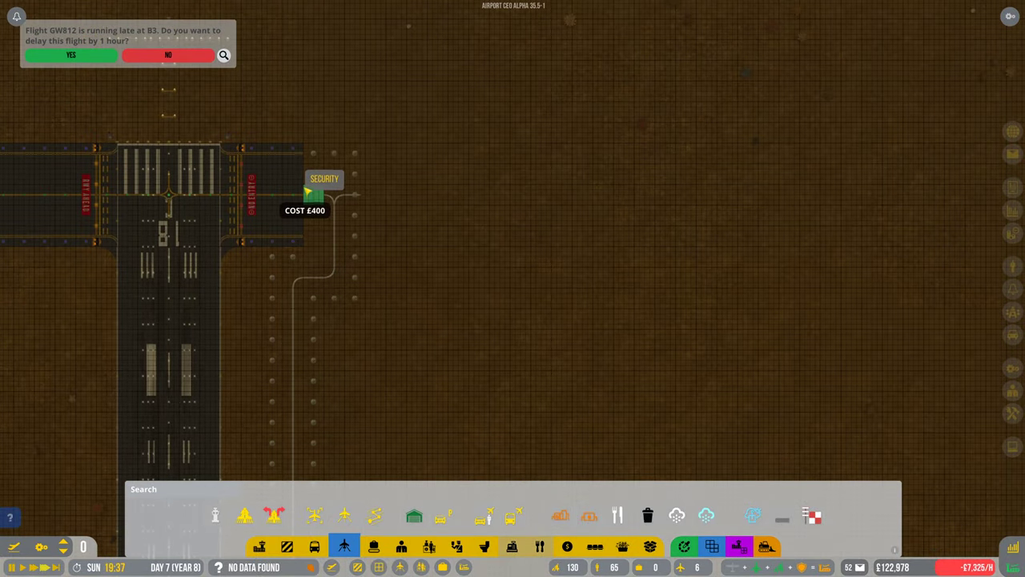
right_click(317, 164)
left_click_drag(316, 164, 352, 319)
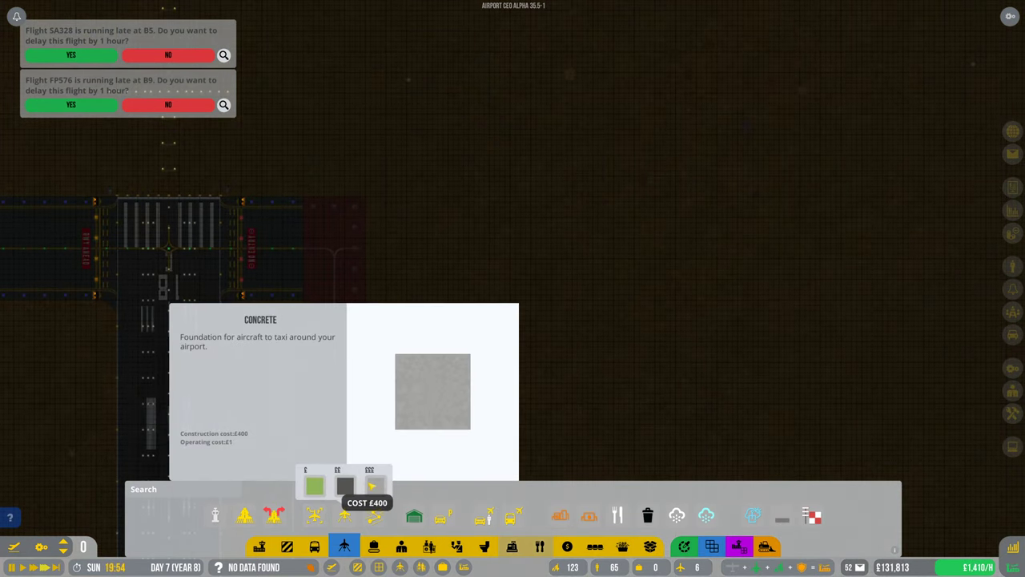
right_click(317, 214)
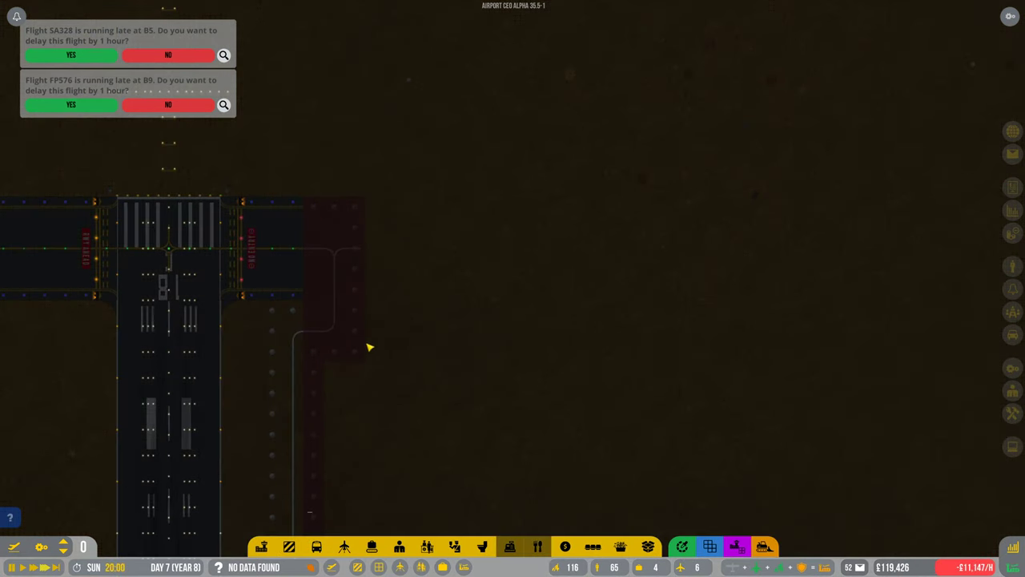
scroll(513, 320, "down", 3)
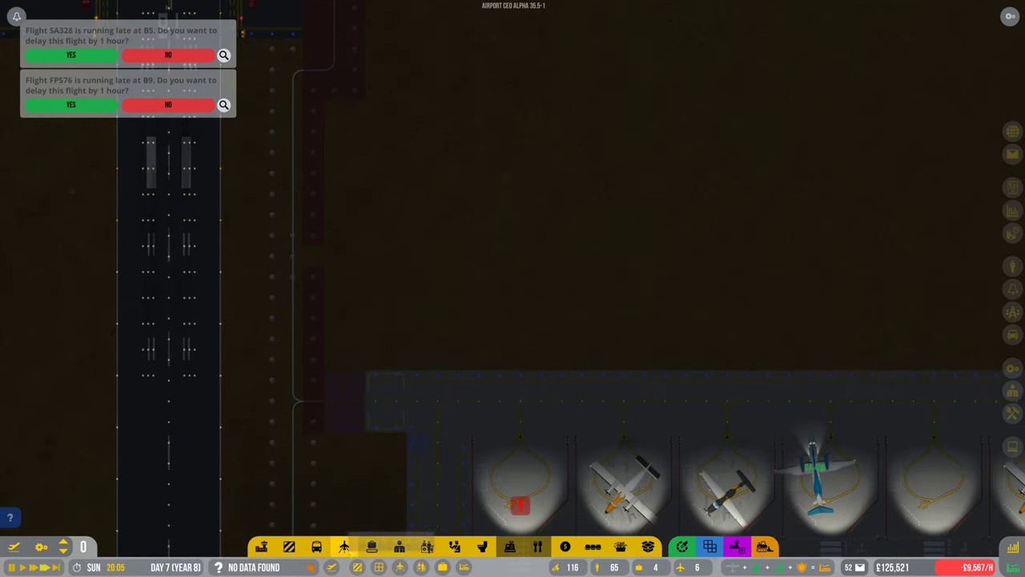
Step: Lay a wide concrete taxiway foundation strip beside the runway
left_click(344, 546)
mouse_move(344, 516)
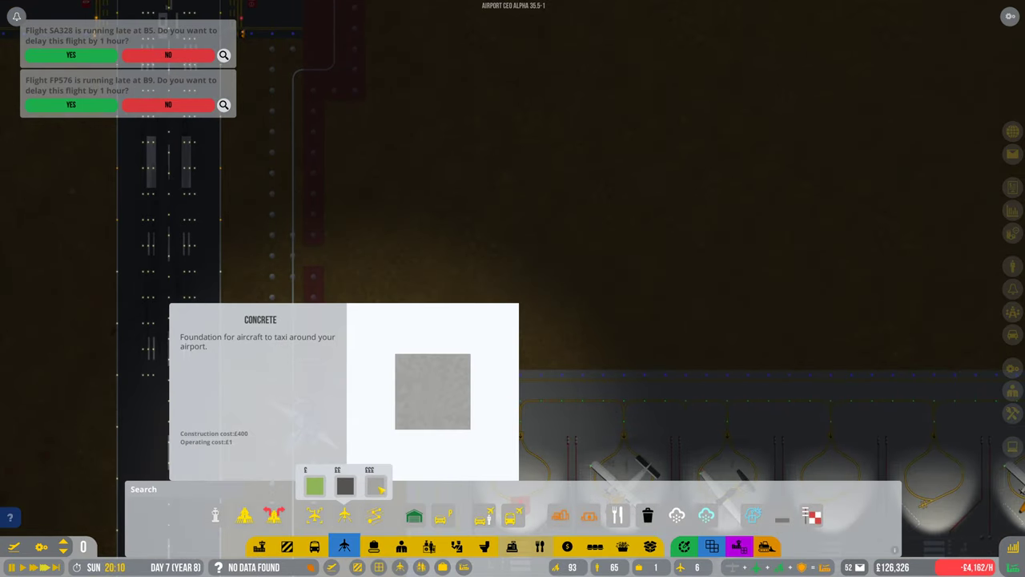
left_click(345, 485)
scroll(320, 240, "up", 5)
left_click_drag(315, 54, 357, 280)
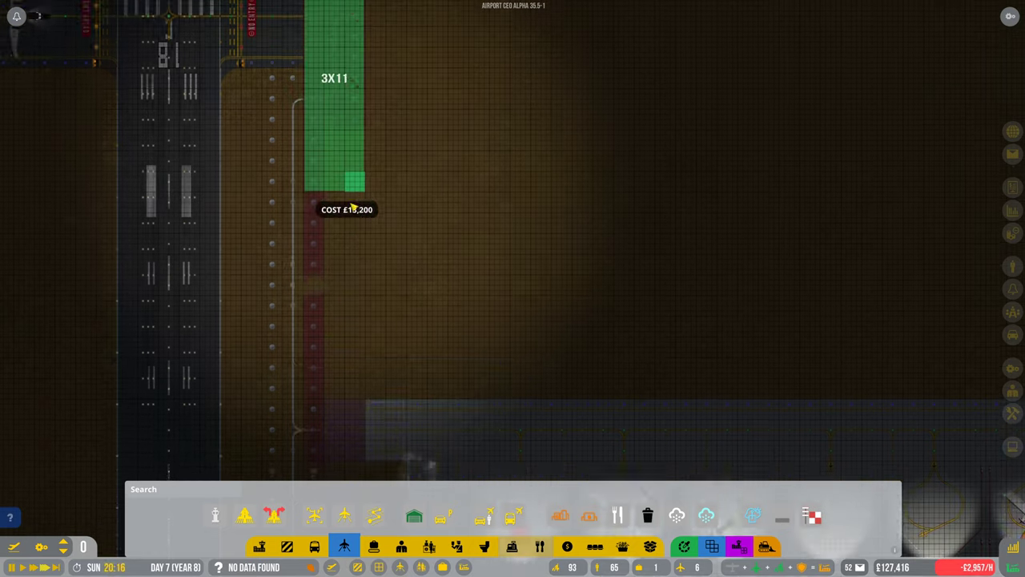
scroll(390, 303, "down", 5)
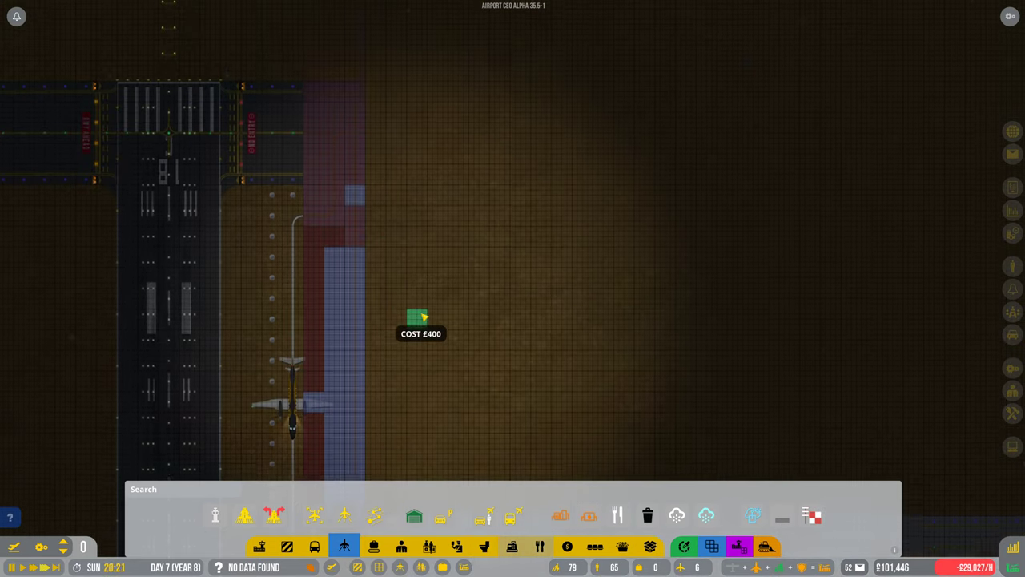
scroll(411, 253, "up", 5)
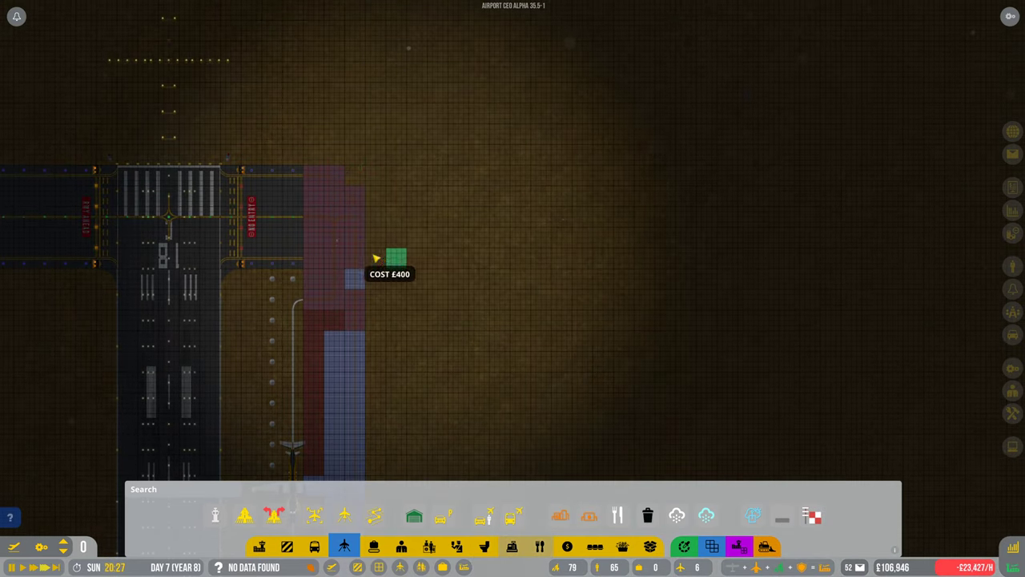
Step: Mark the foundation strip beside the runway for demolition, down toward the apron
key("x")
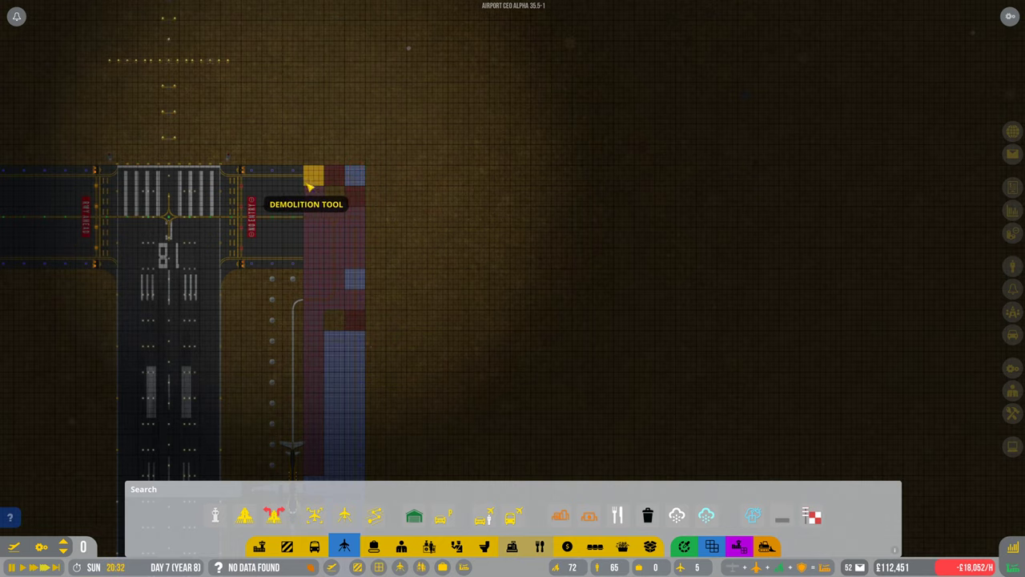
left_click_drag(311, 176, 332, 274)
key("x")
left_click_drag(366, 194, 367, 310)
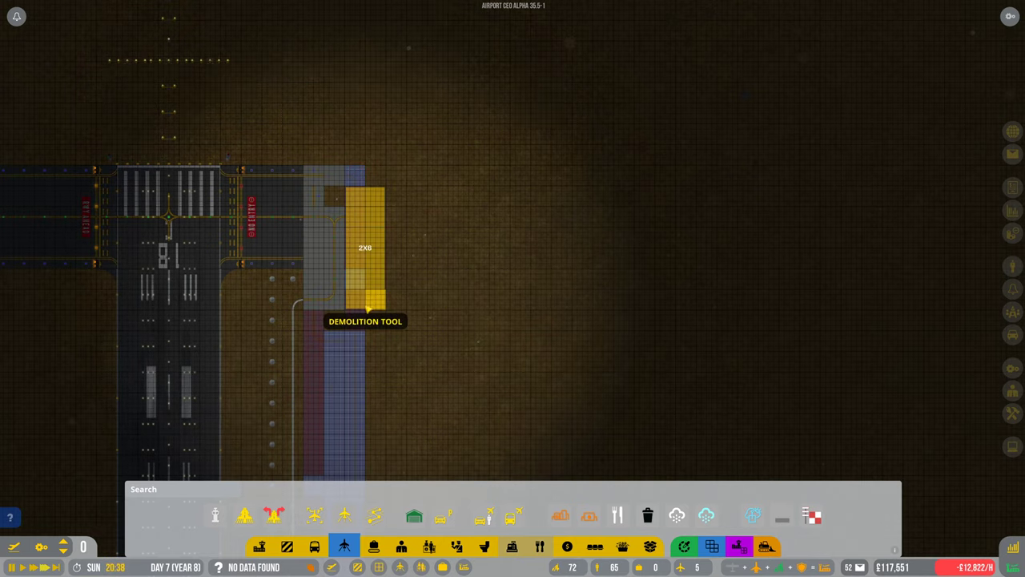
key("s")
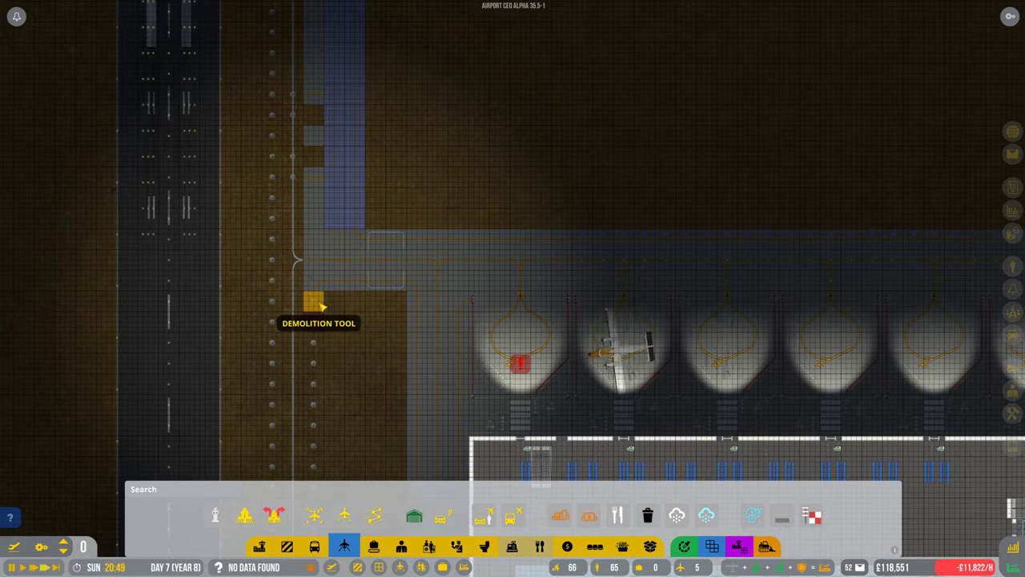
right_click(320, 305)
key("w")
key("s")
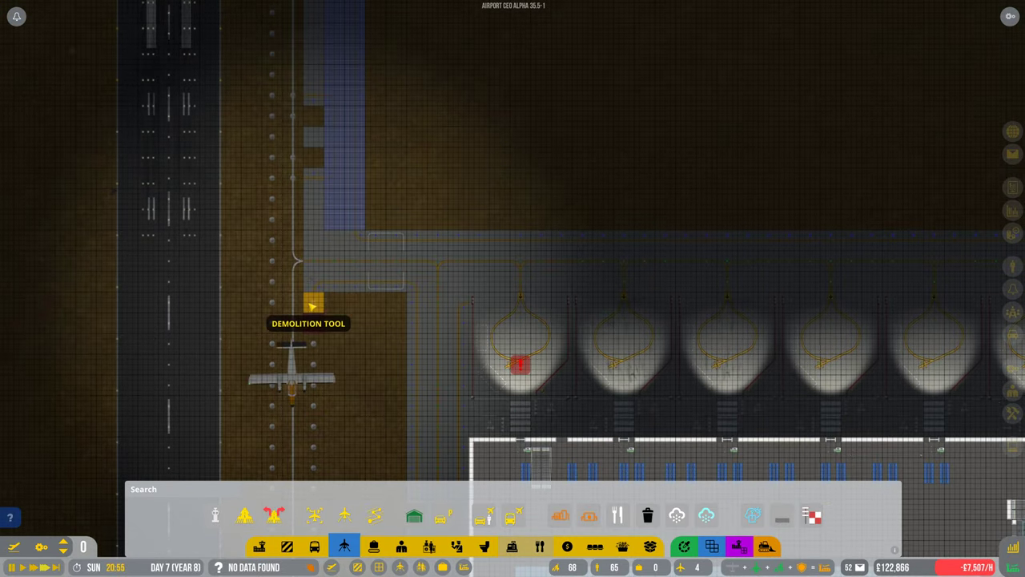
right_click(313, 323)
key("w")
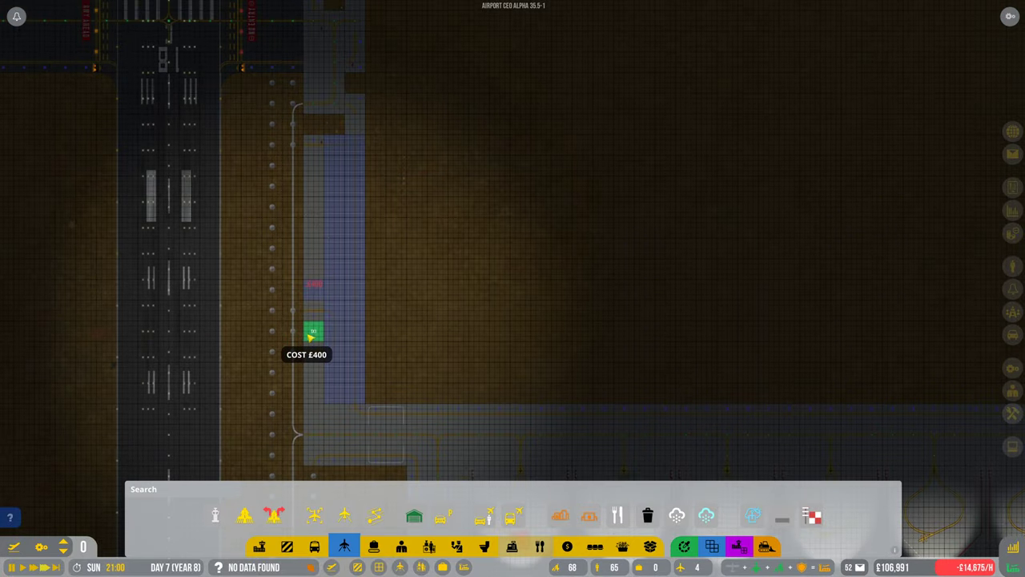
key("s")
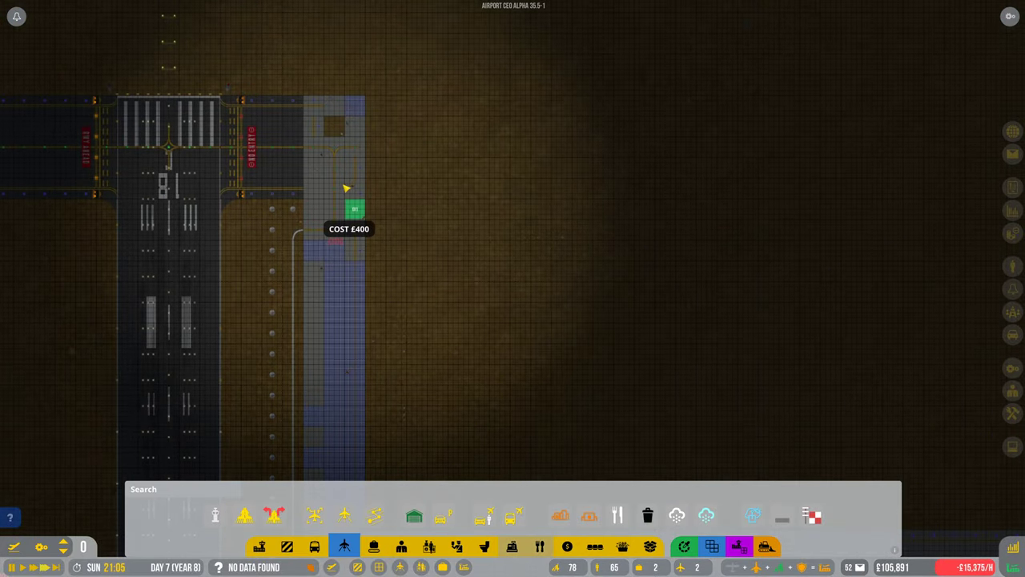
key("s")
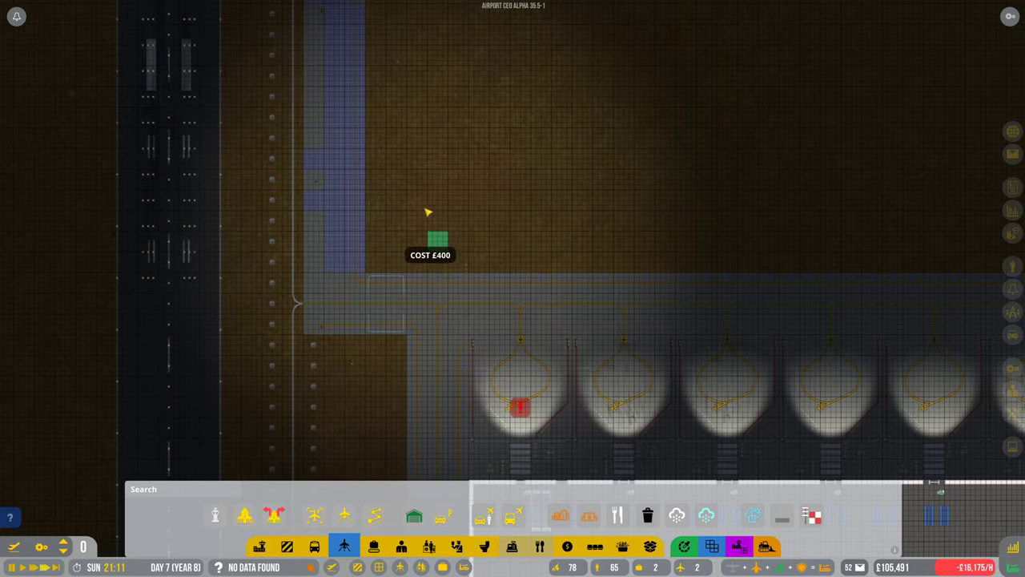
key("w")
key("s")
key("s")
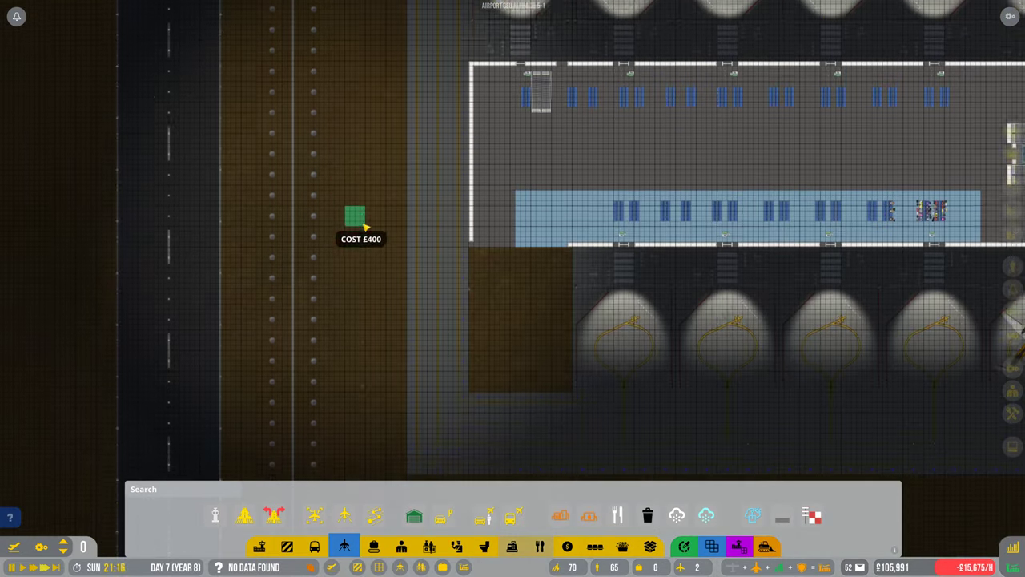
key("s")
key("s")
key("s")
key("s")
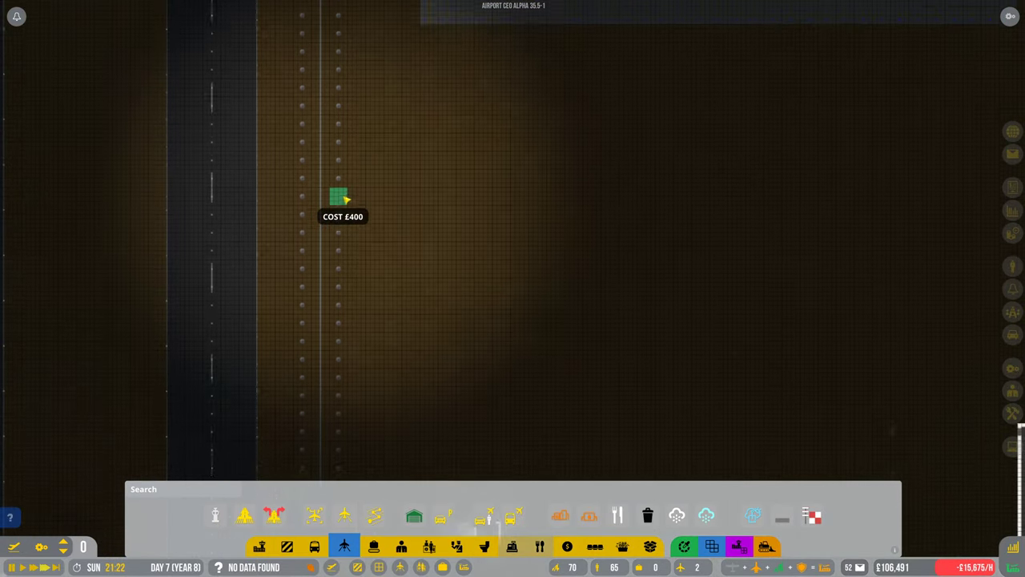
key("w")
scroll(345, 198, "up", 3)
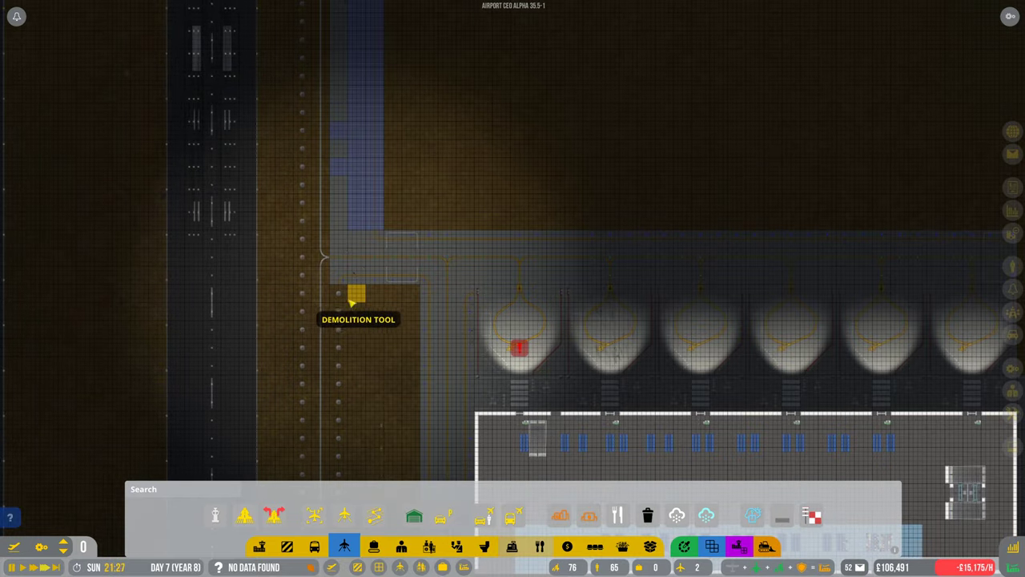
Step: Lay a long column of taxiway foundation beside the runway
left_click_drag(375, 298, 334, 296)
key("s")
key("s")
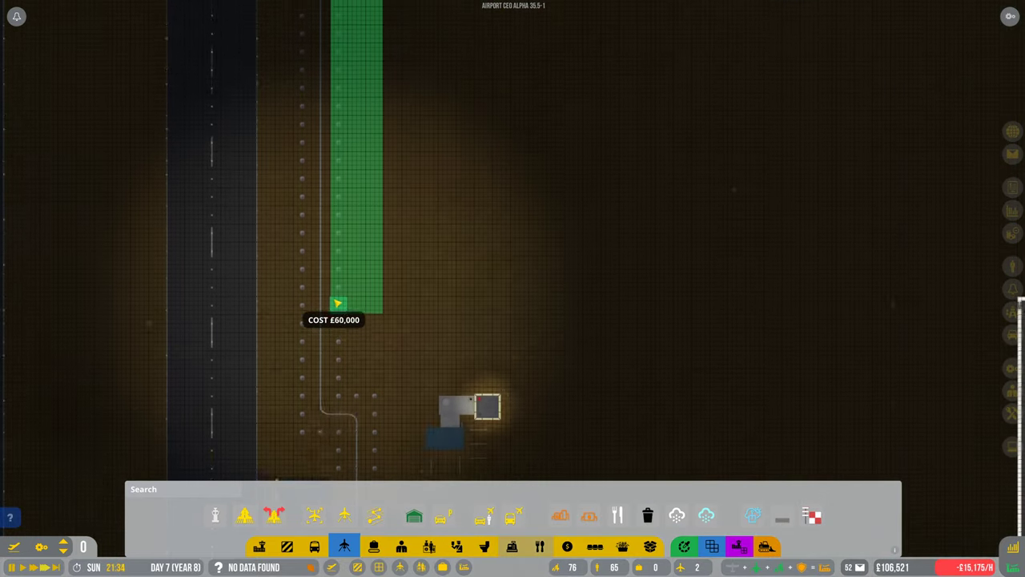
key("s")
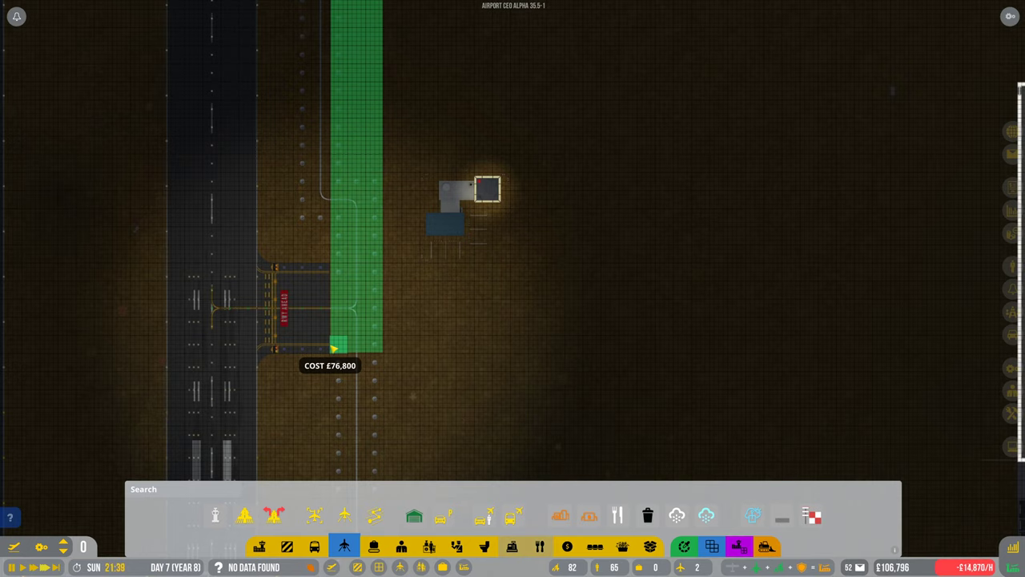
left_click_drag(334, 349, 333, 349)
key("s")
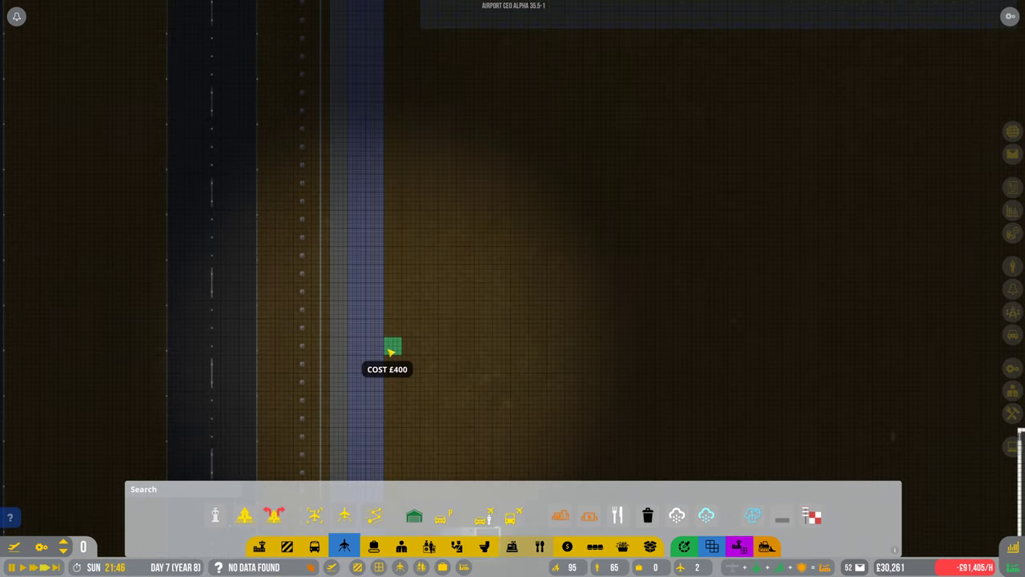
scroll(391, 351, "down", 3)
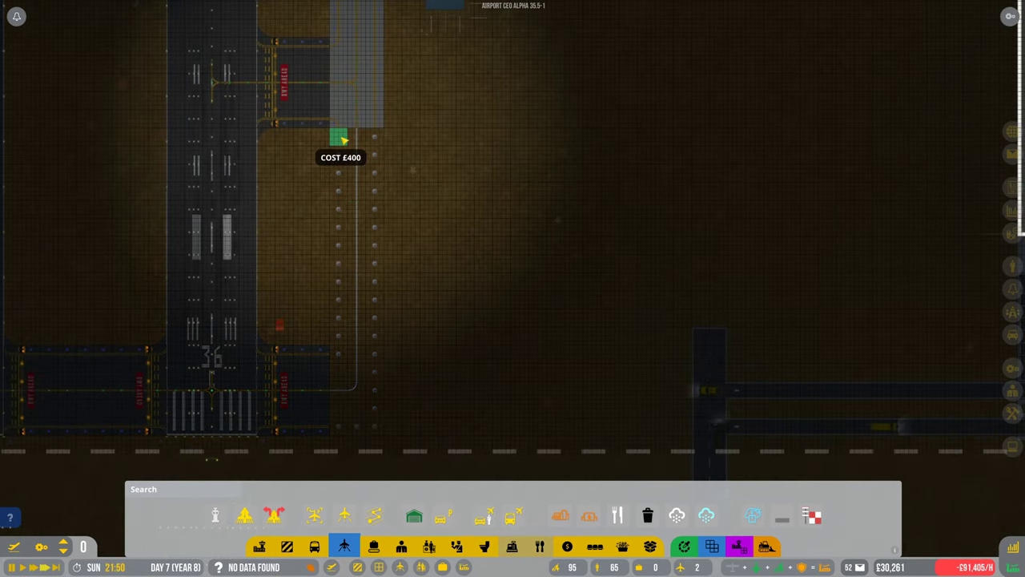
Step: Extend the taxiway foundation strip down to the runway's end
mouse_move(340, 132)
left_mouse_down()
mouse_move(346, 362)
mouse_move(365, 439)
mouse_move(376, 436)
left_mouse_up()
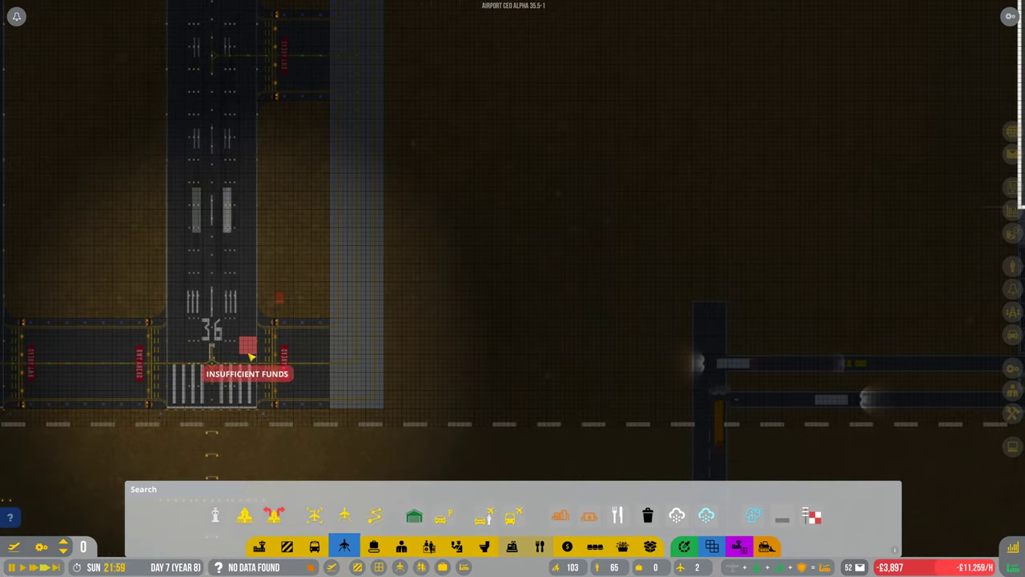
key("w")
key("a")
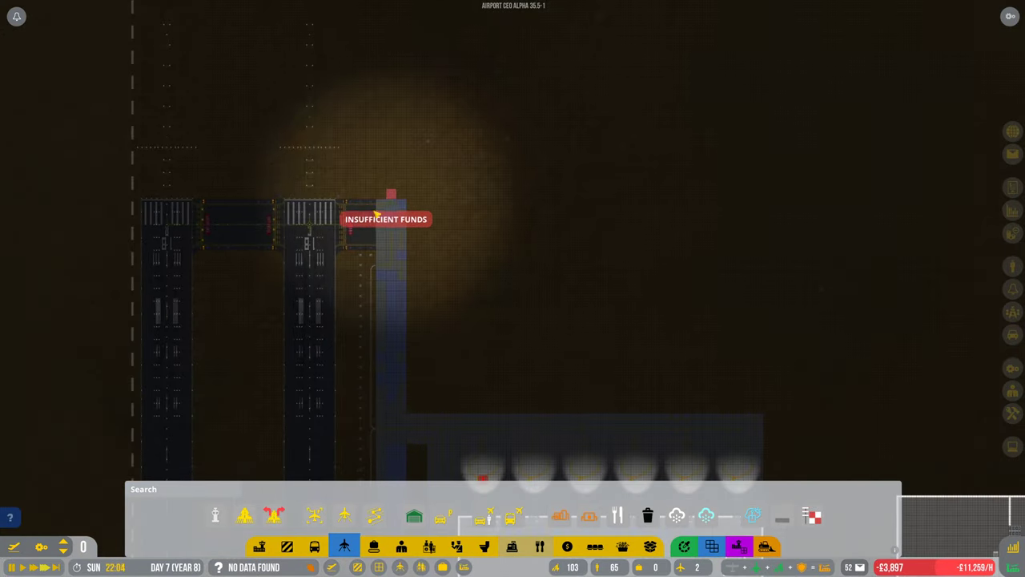
key("s")
key("d")
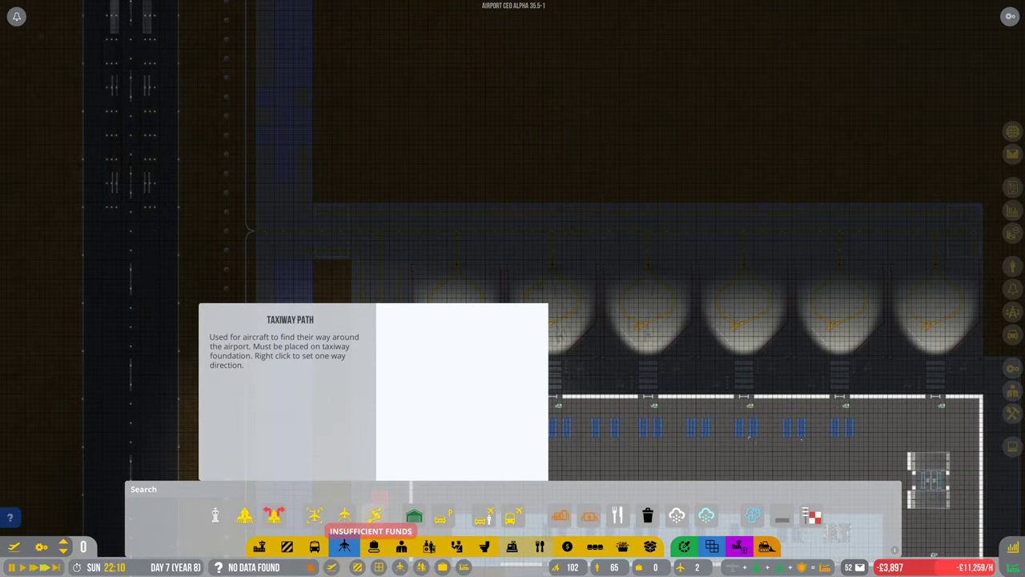
left_click(374, 515)
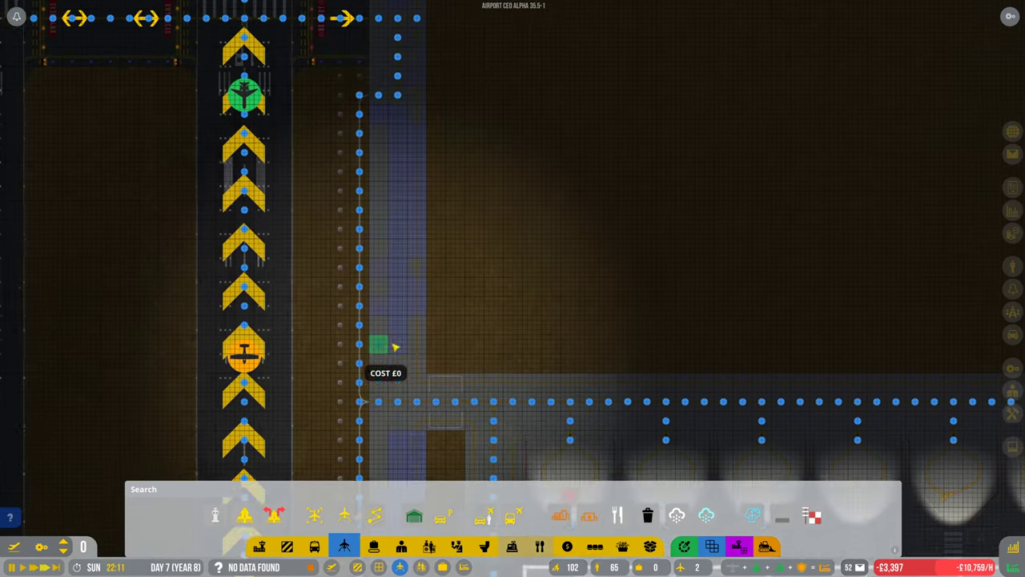
key("w")
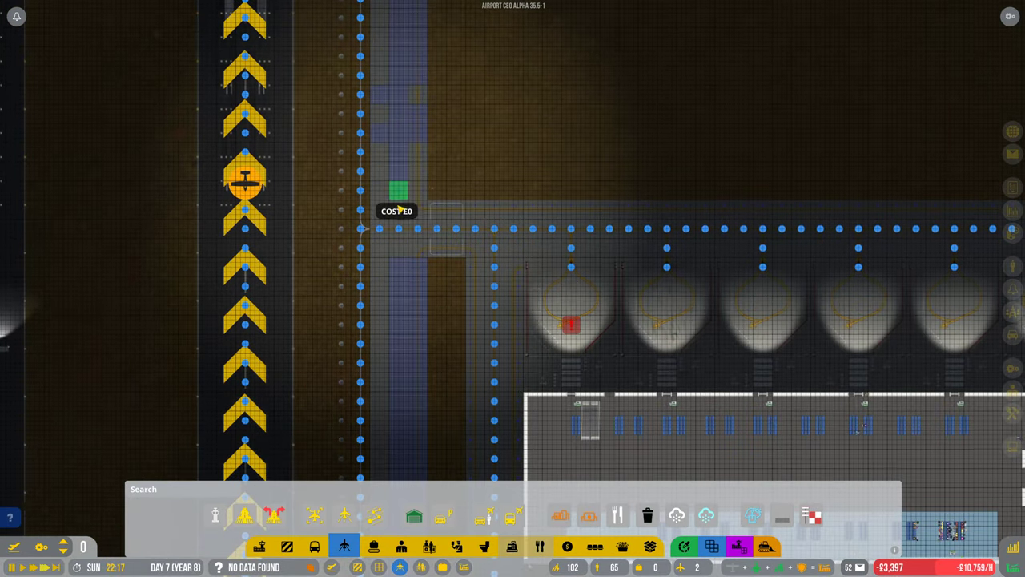
key("w")
key("w")
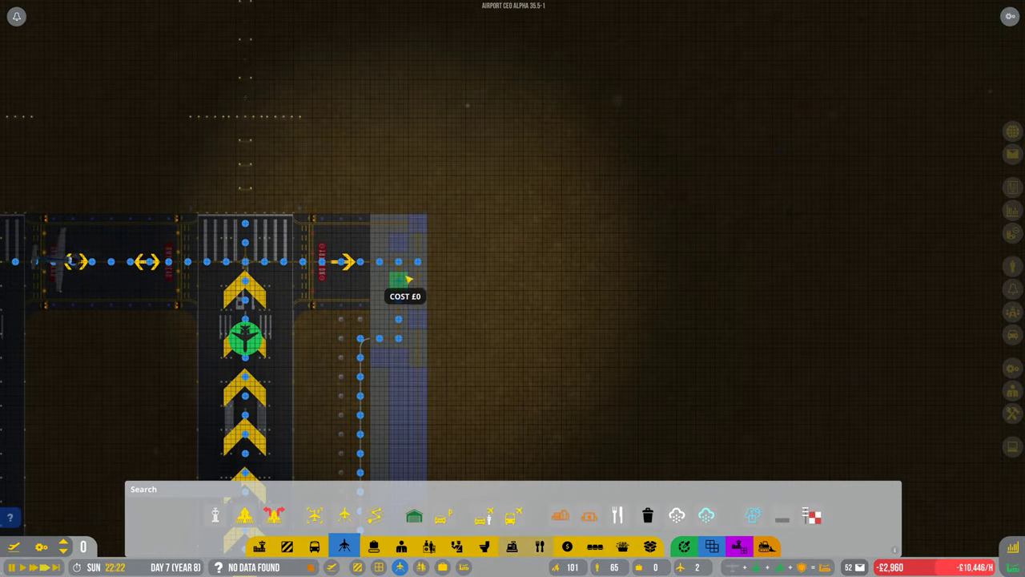
key("s")
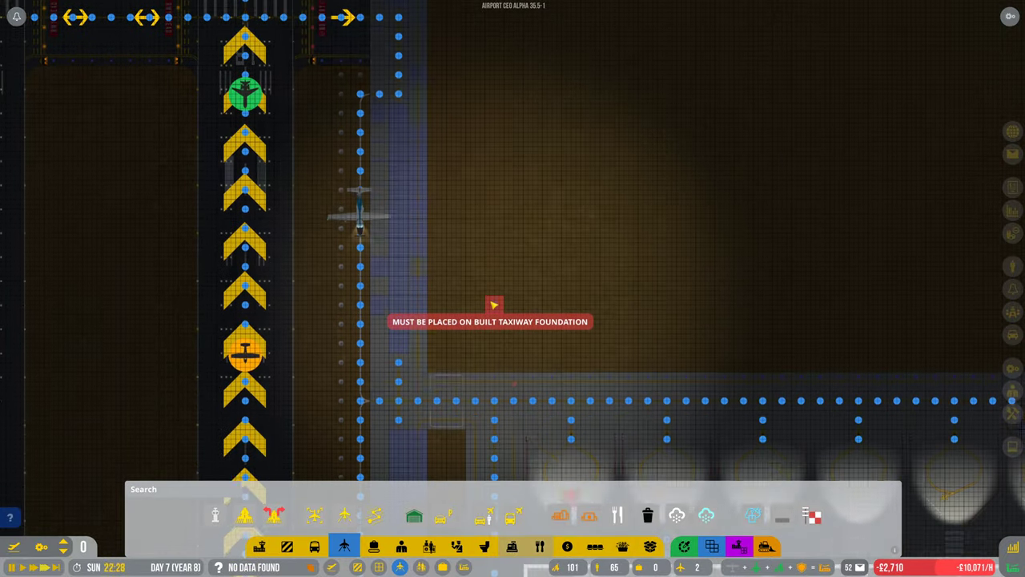
key("s")
key("s")
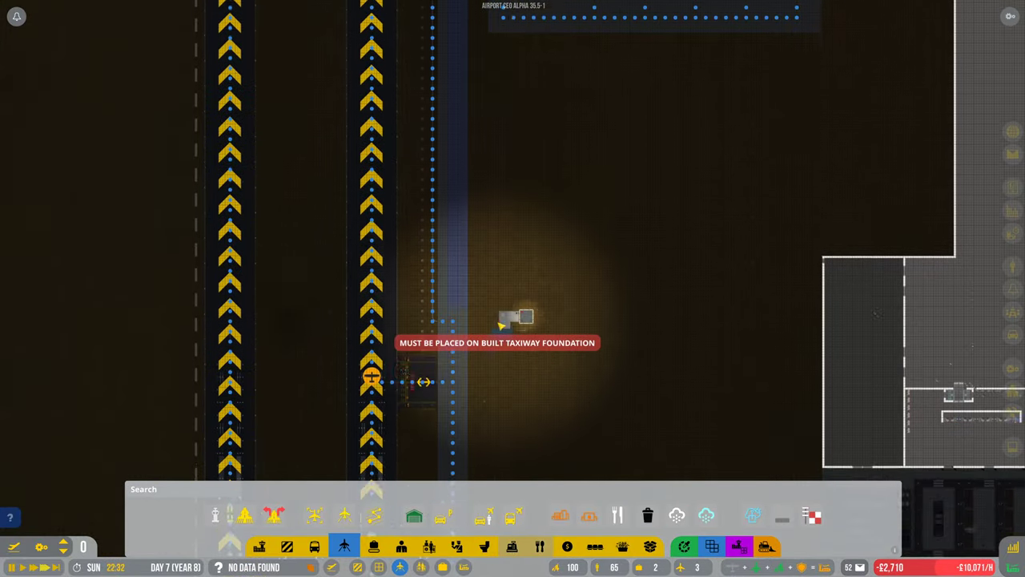
key("s")
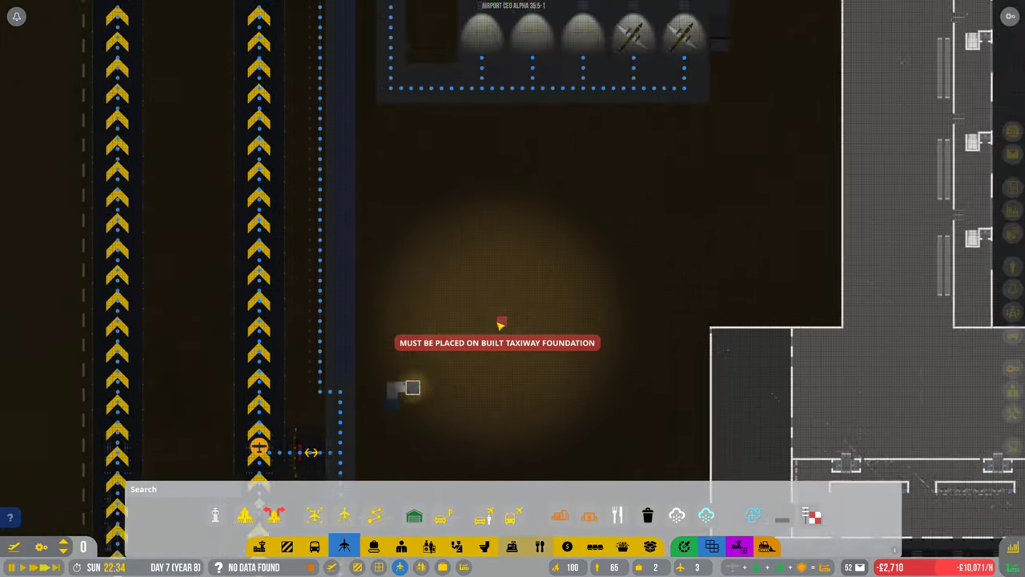
scroll(503, 324, "down", 3)
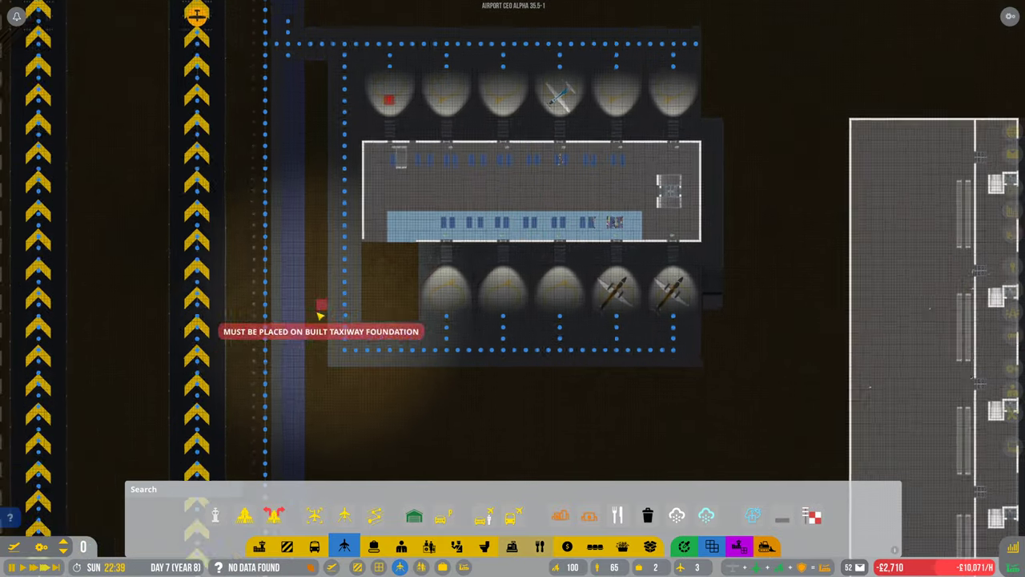
scroll(354, 327, "up", 5)
key("s")
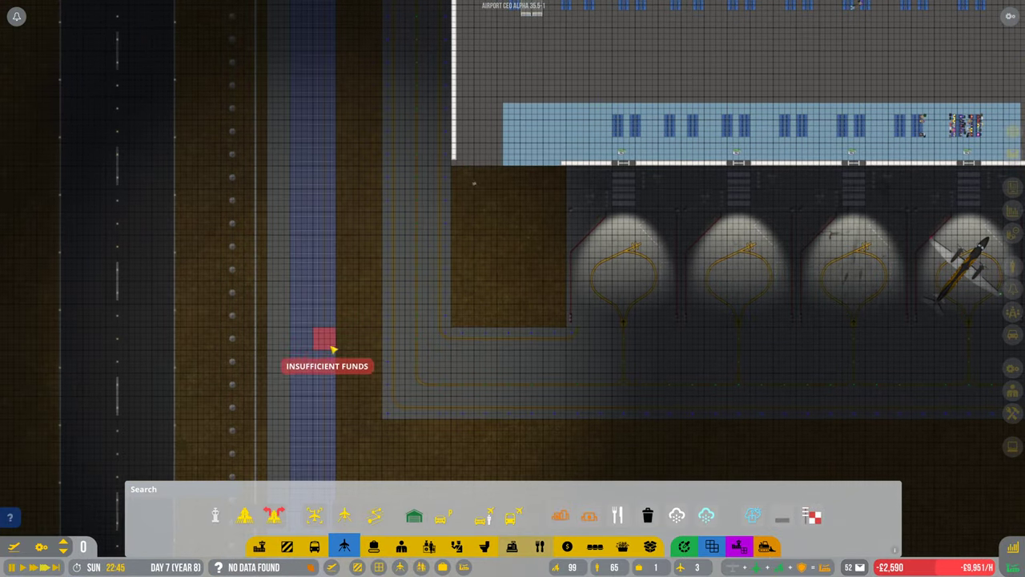
left_click_drag(371, 339, 340, 414)
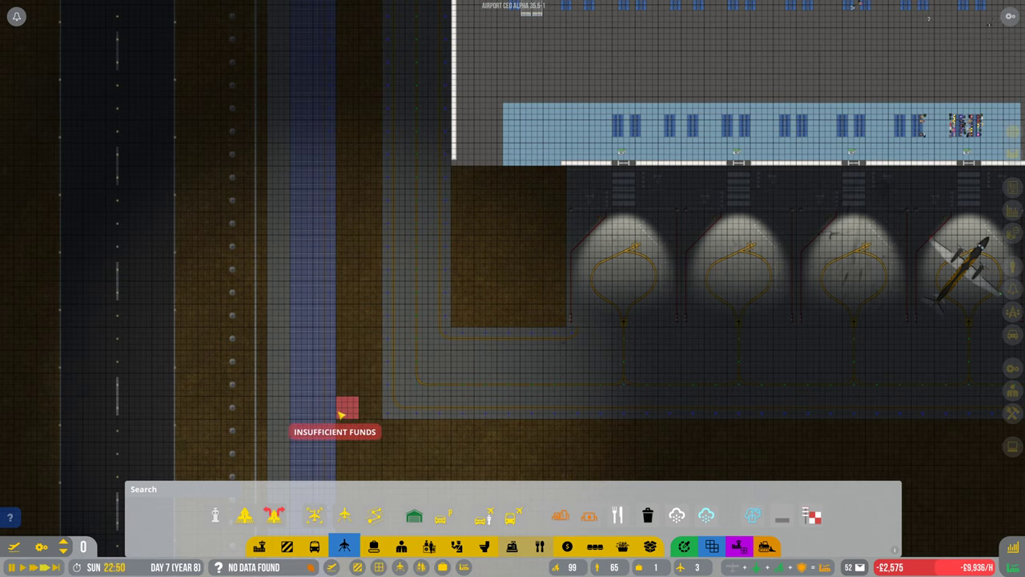
left_click(345, 517)
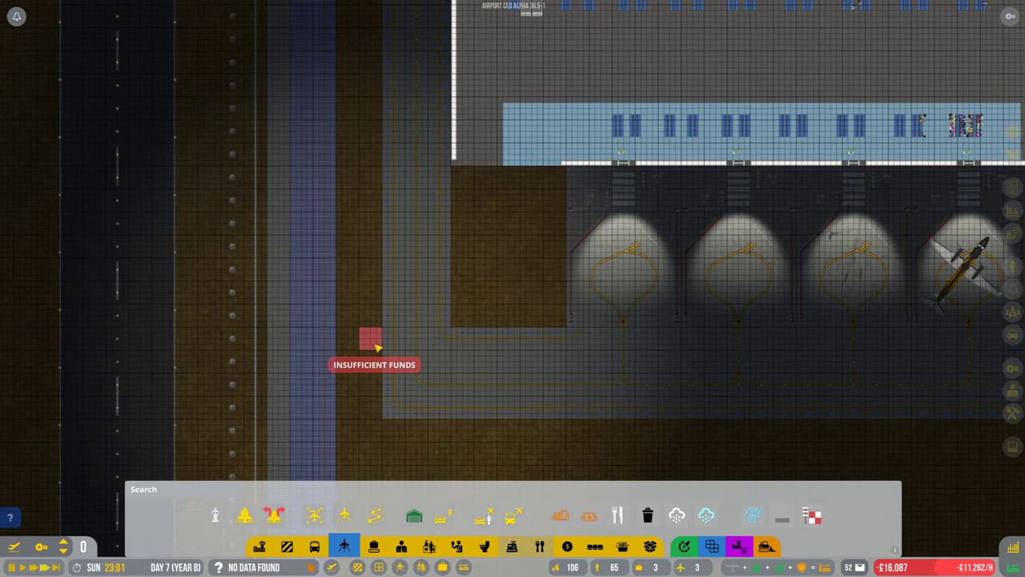
scroll(377, 346, "down", 3)
scroll(483, 402, "down", 3)
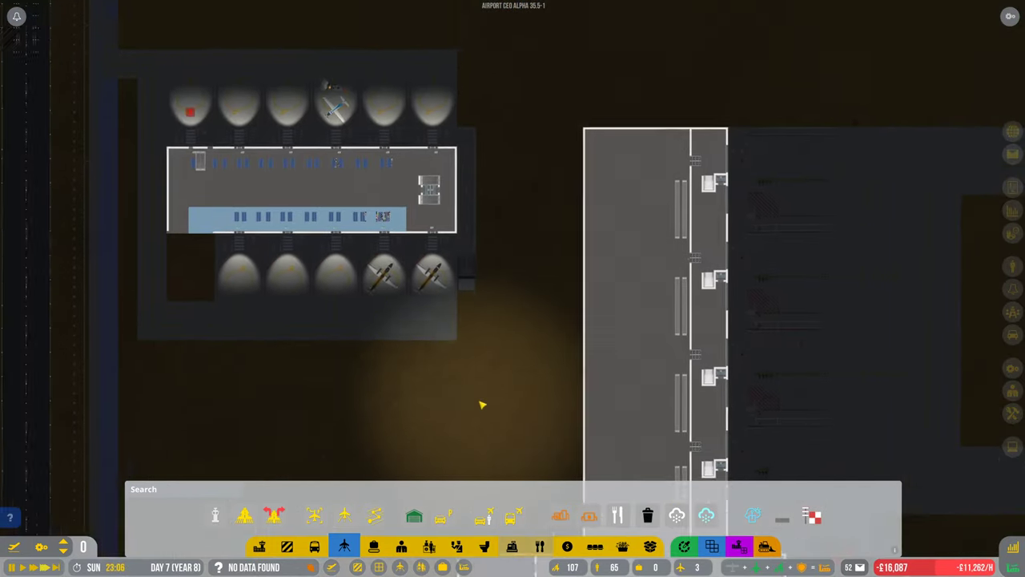
scroll(482, 403, "down", 2)
scroll(482, 403, "down", 4)
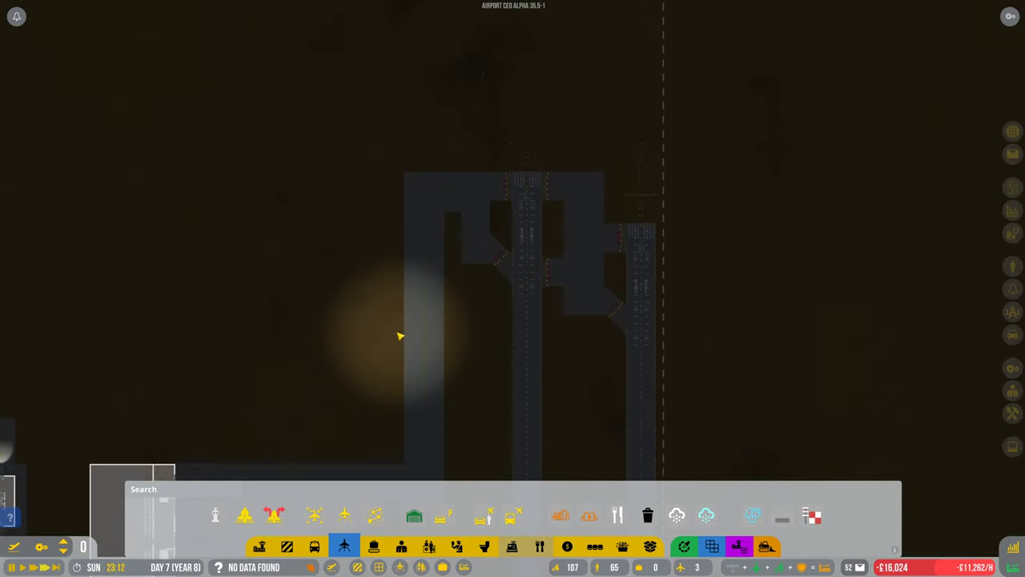
scroll(399, 331, "up", 5)
scroll(399, 331, "up", 3)
scroll(333, 301, "up", 3)
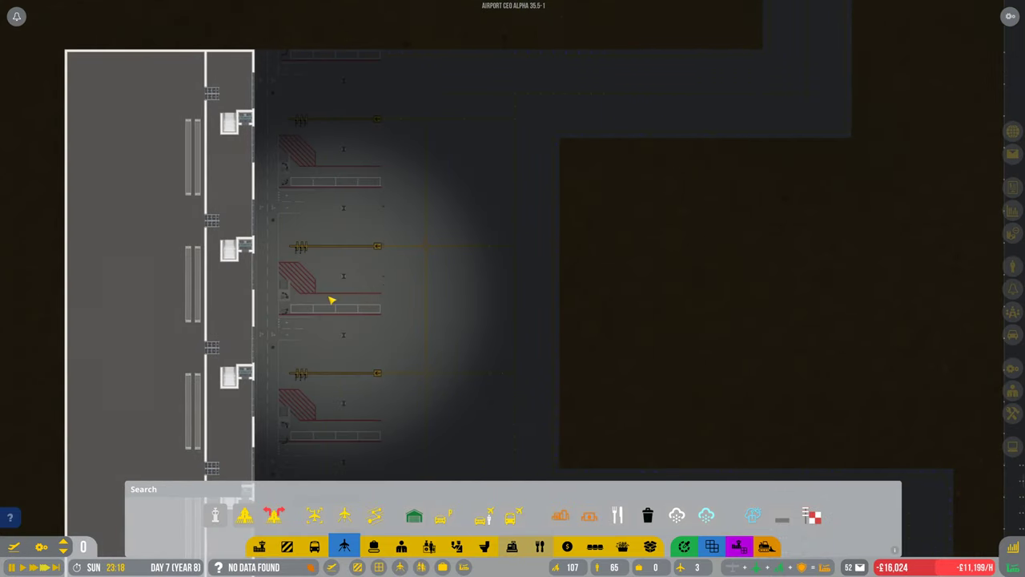
key("f")
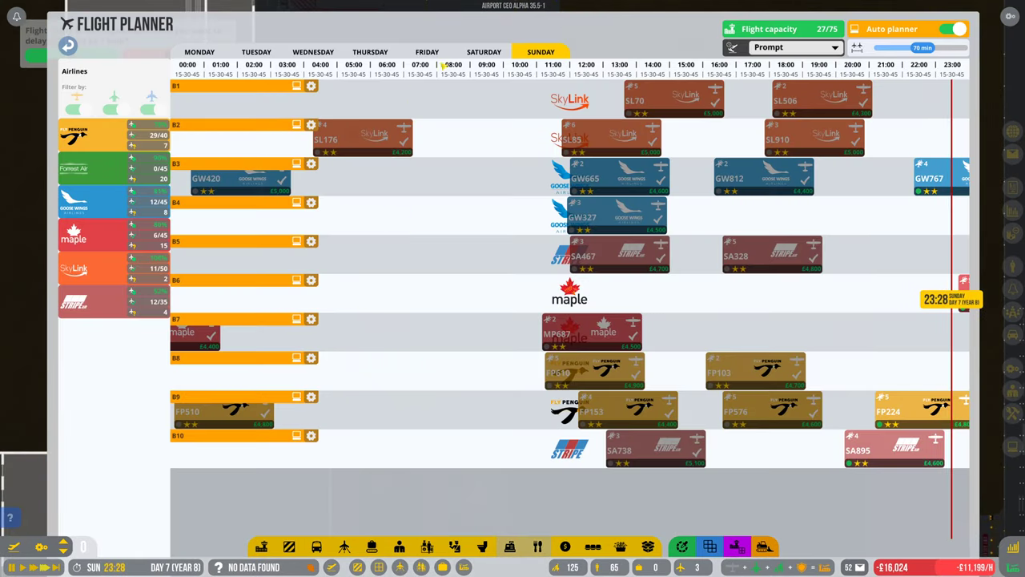
left_click(204, 52)
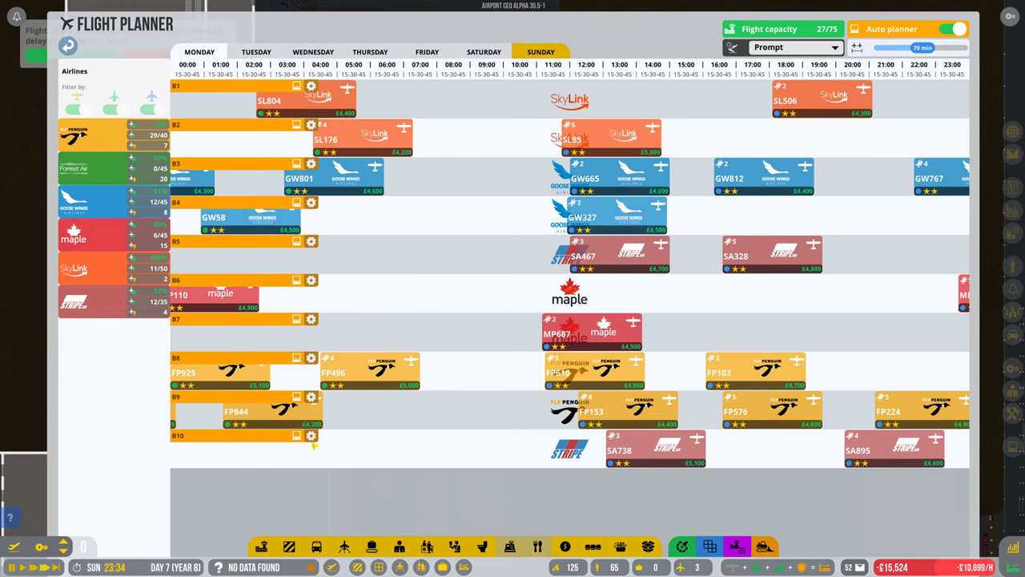
key("Escape")
scroll(368, 418, "down", 3)
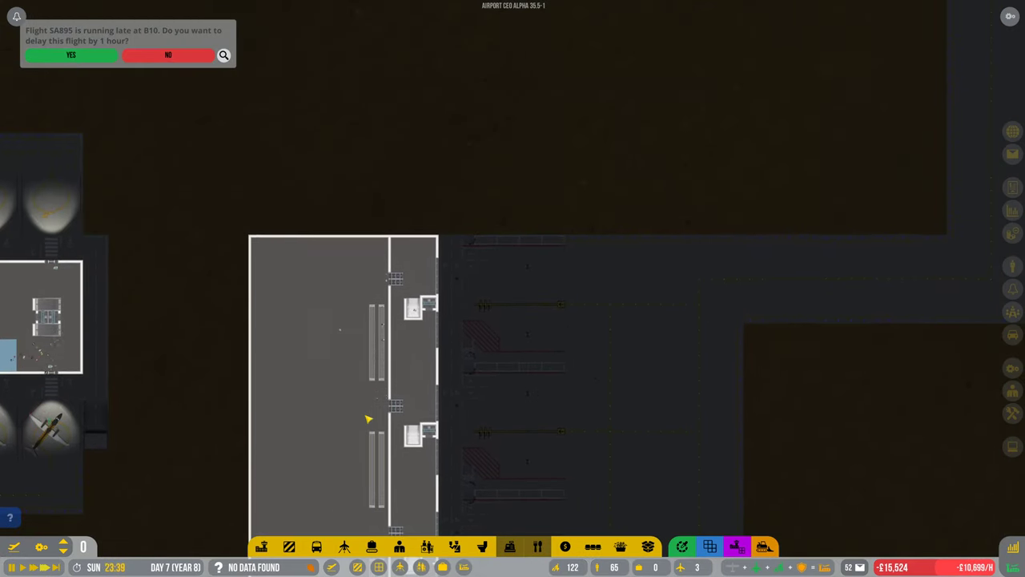
key("d")
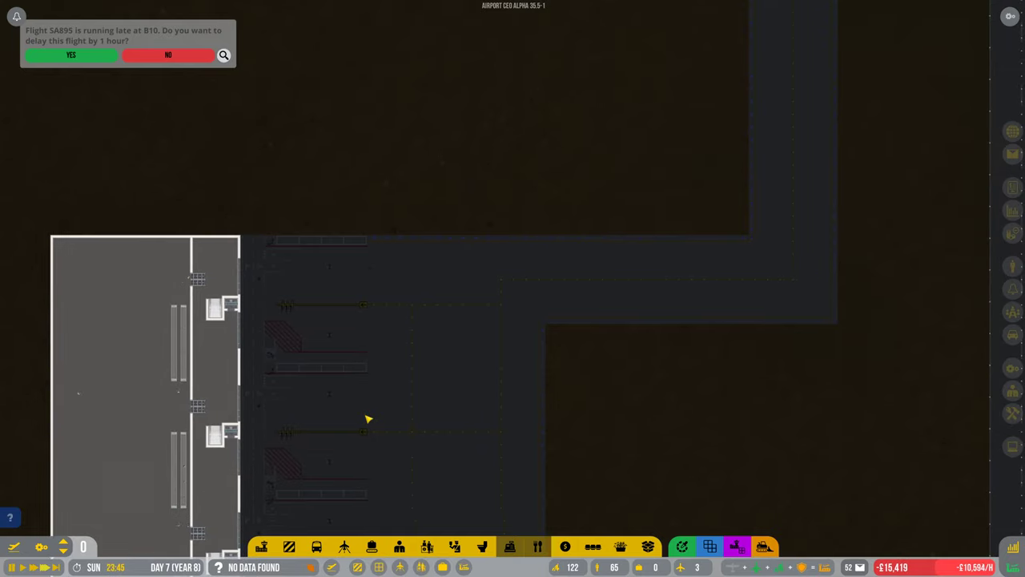
scroll(383, 412, "down", 5)
key("d")
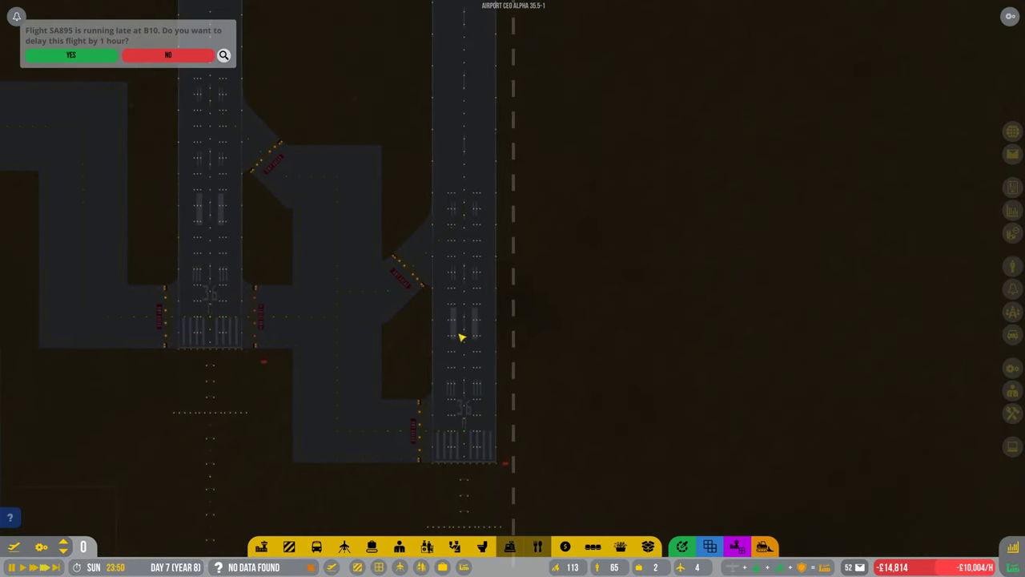
left_click(461, 337)
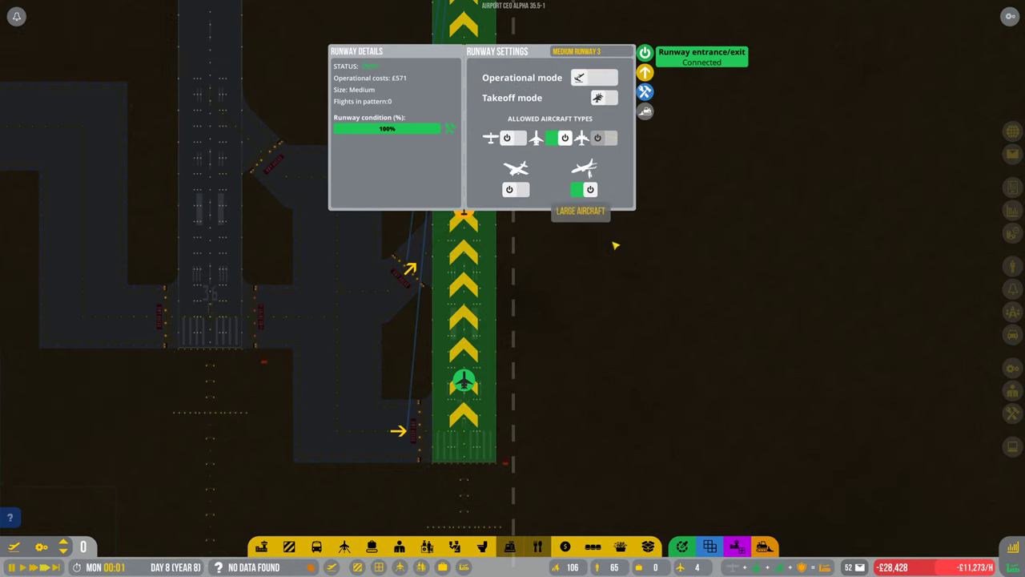
right_click(615, 244)
scroll(497, 313, "down", 4)
key("a")
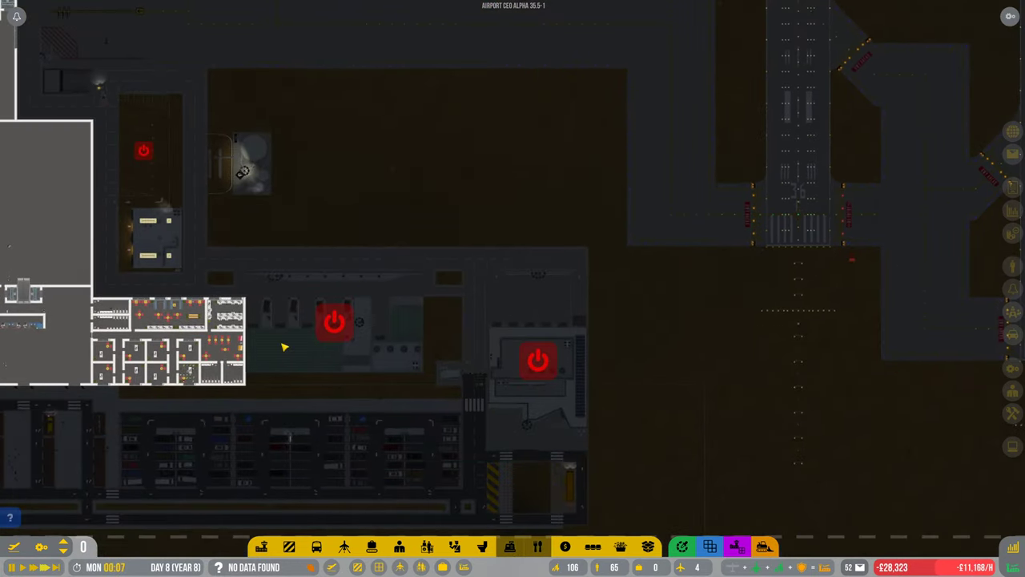
key("w")
scroll(377, 296, "up", 3)
key("a")
scroll(448, 351, "up", 3)
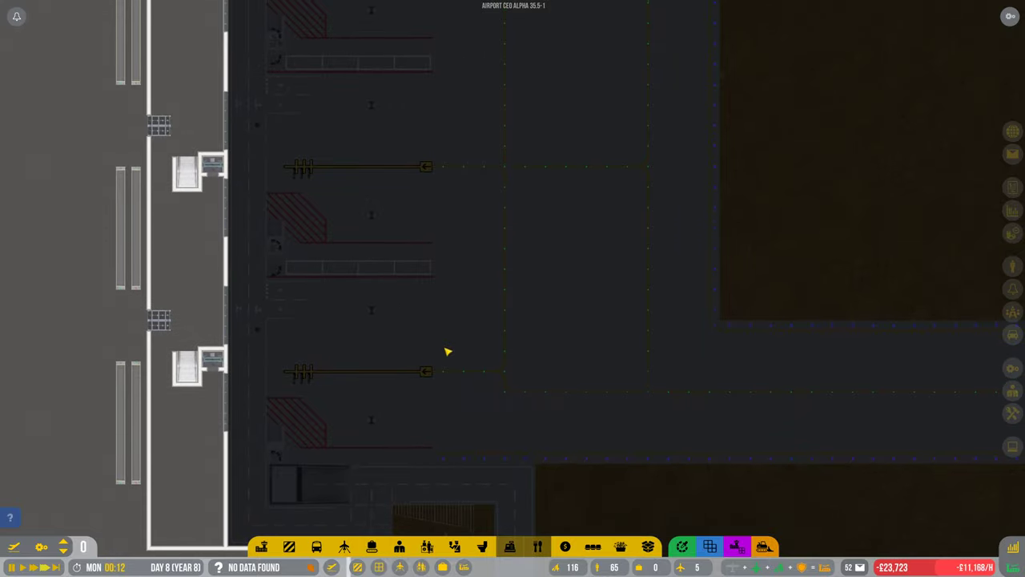
scroll(433, 352, "down", 4)
key("w")
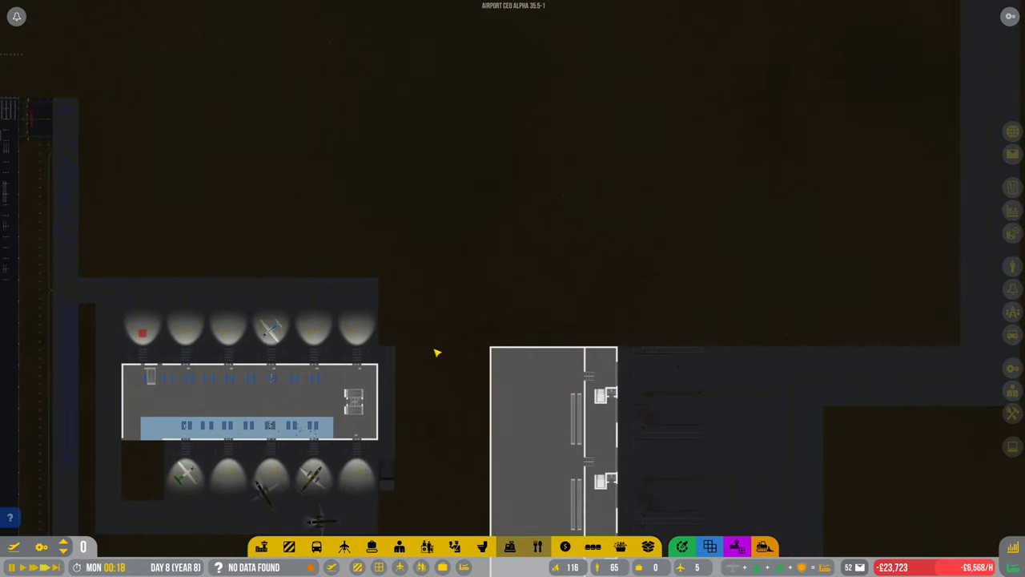
scroll(436, 336, "up", 2)
key("d")
key("d")
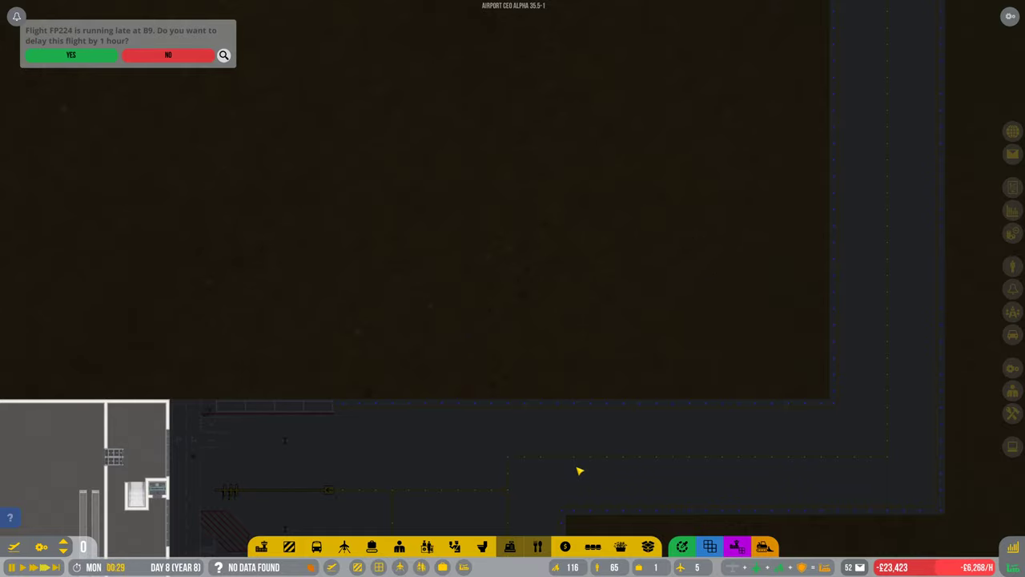
key("a")
key("a")
key("a")
key("a")
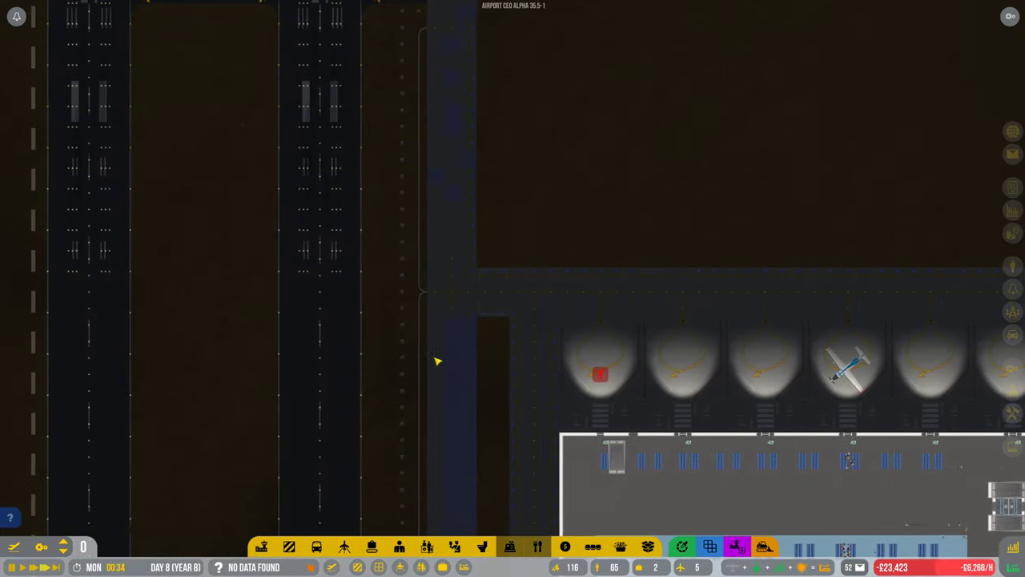
key("d")
key("s")
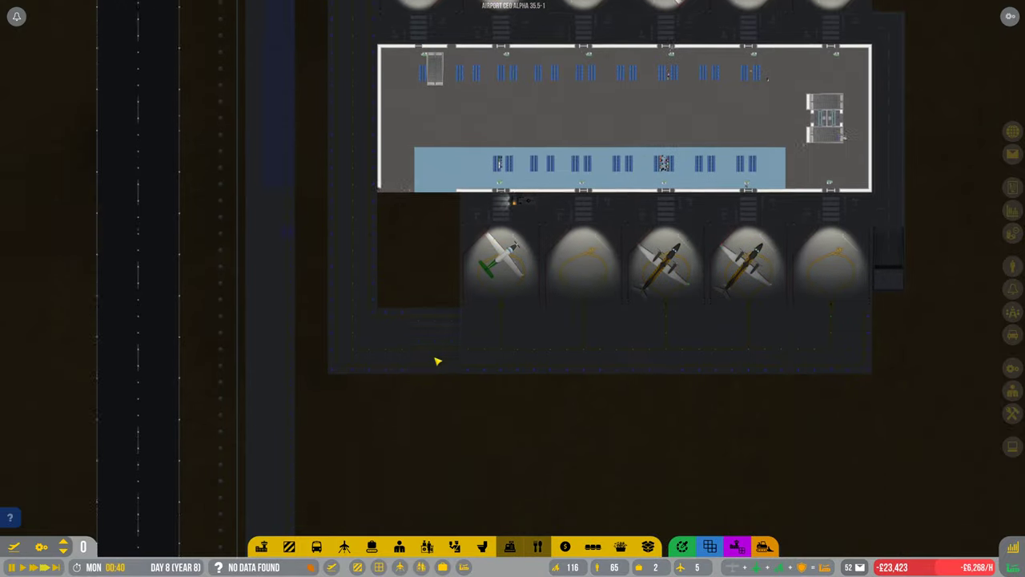
key("s")
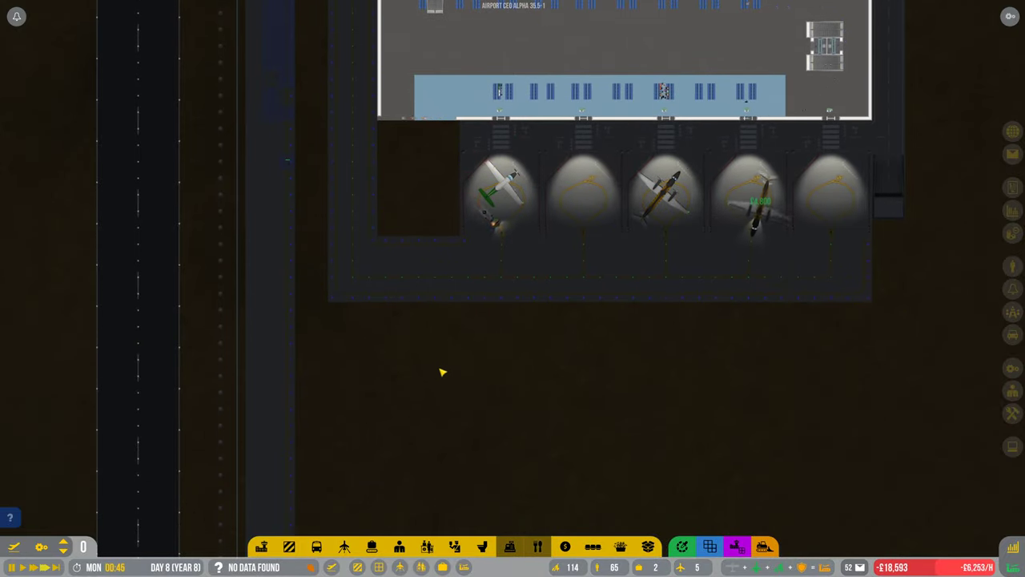
key("w")
key("w")
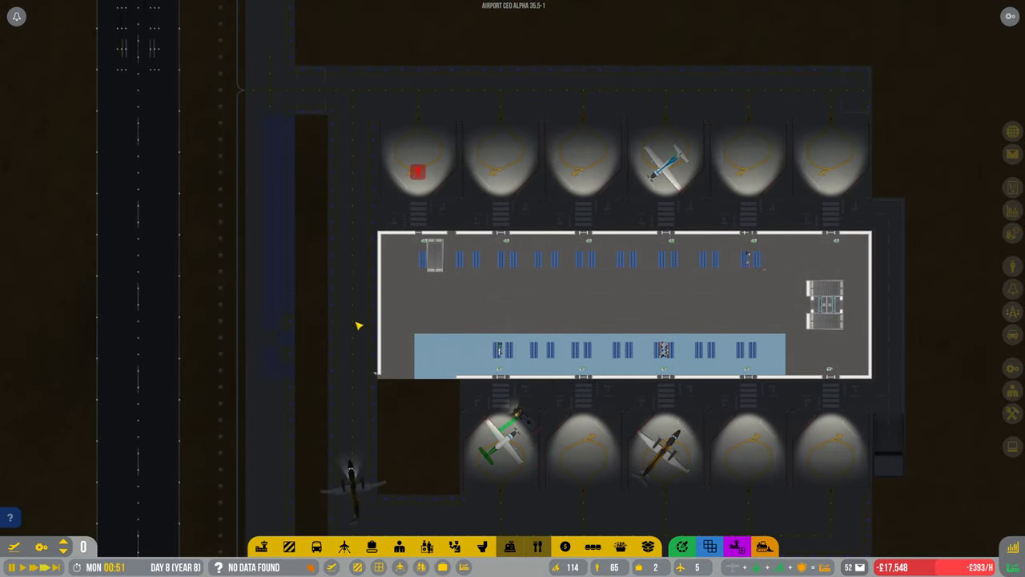
key("w")
key("w")
Step: Read small aircraft stand 21's missing taxiway path warning
left_click(418, 289)
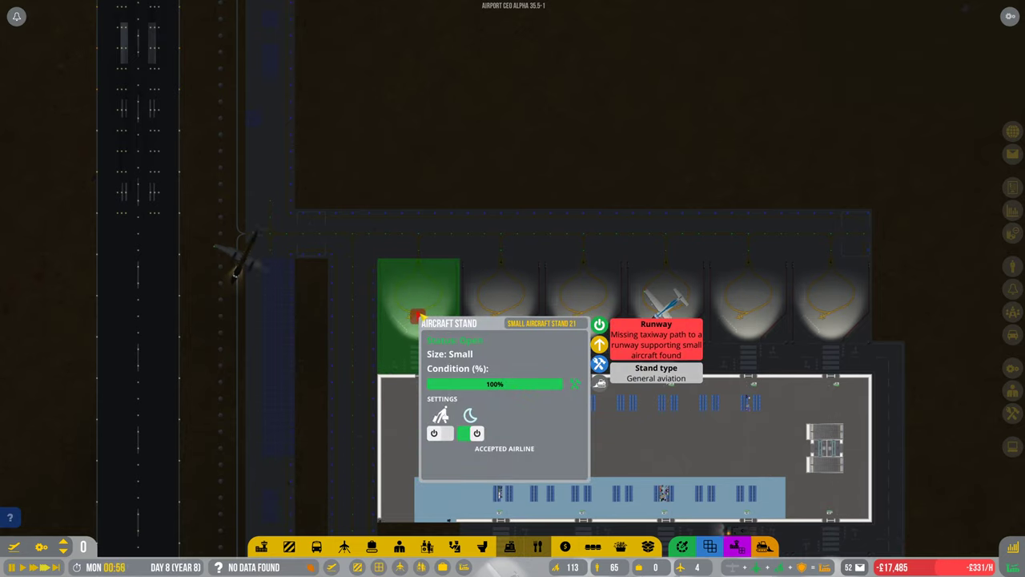
left_click(319, 348)
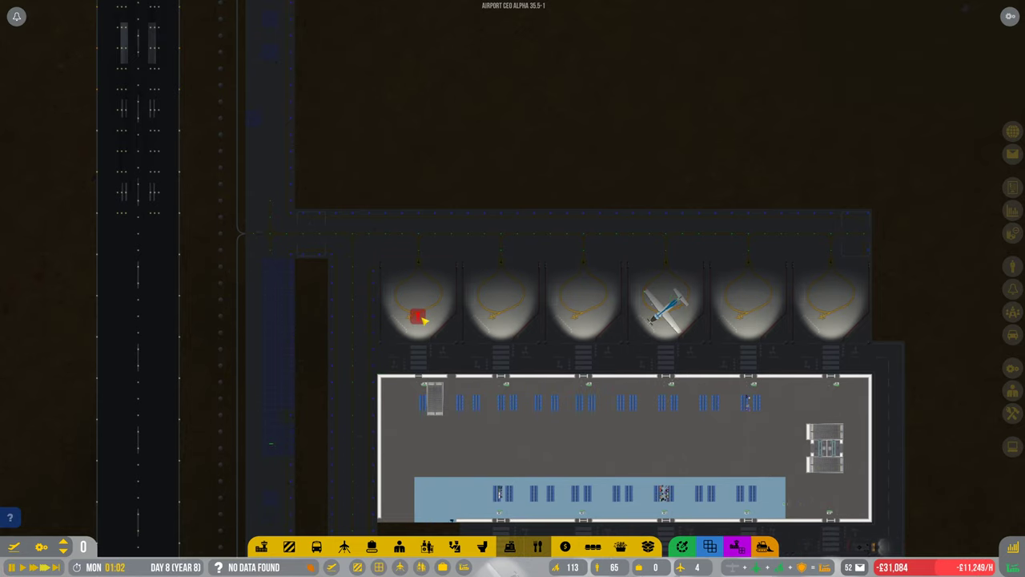
scroll(311, 381, "down", 3)
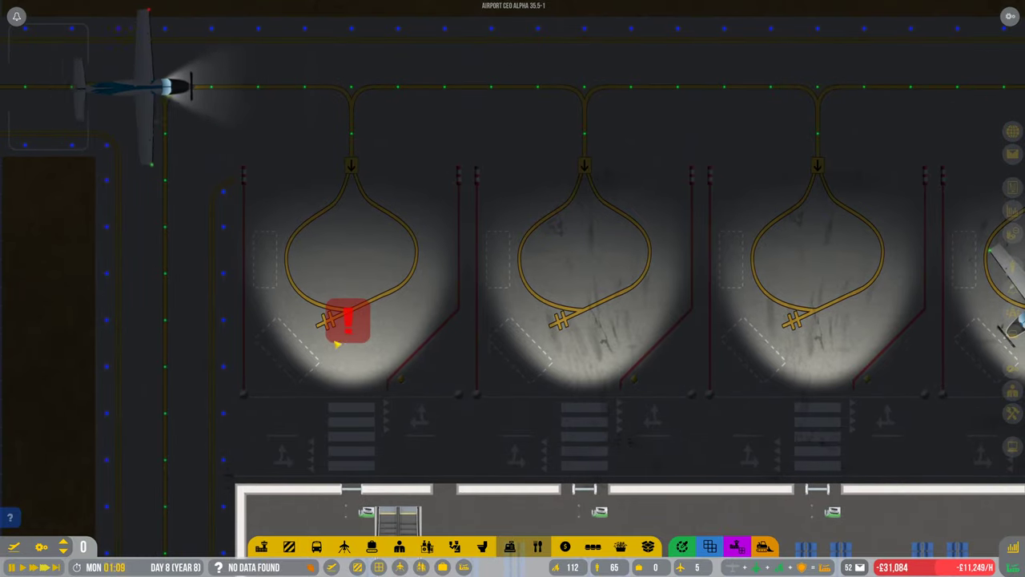
left_click(344, 340)
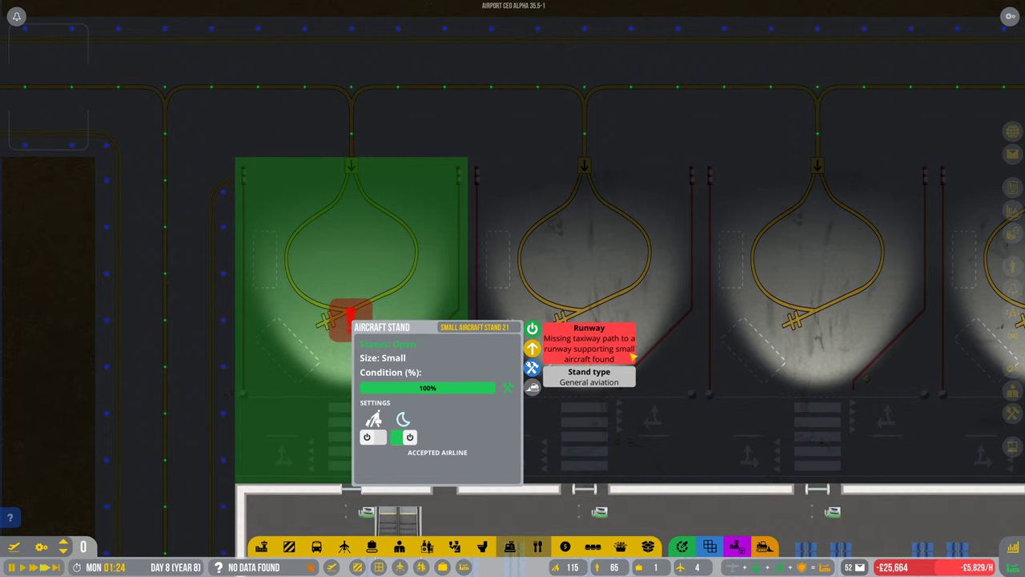
key("a")
key("Escape")
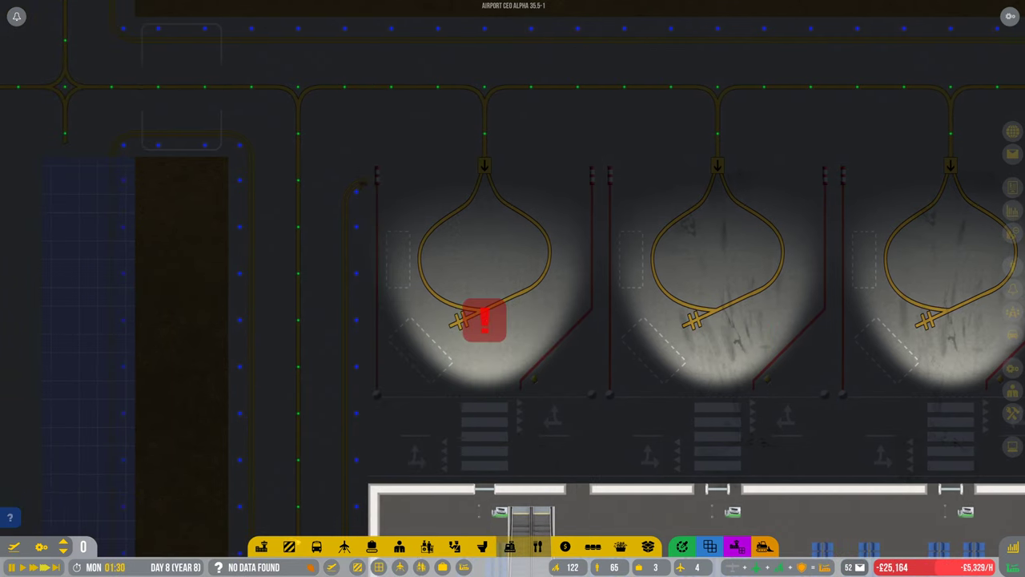
Step: Start laying taxiway paths from the remote stand row toward the runway
left_click(344, 548)
left_click(344, 515)
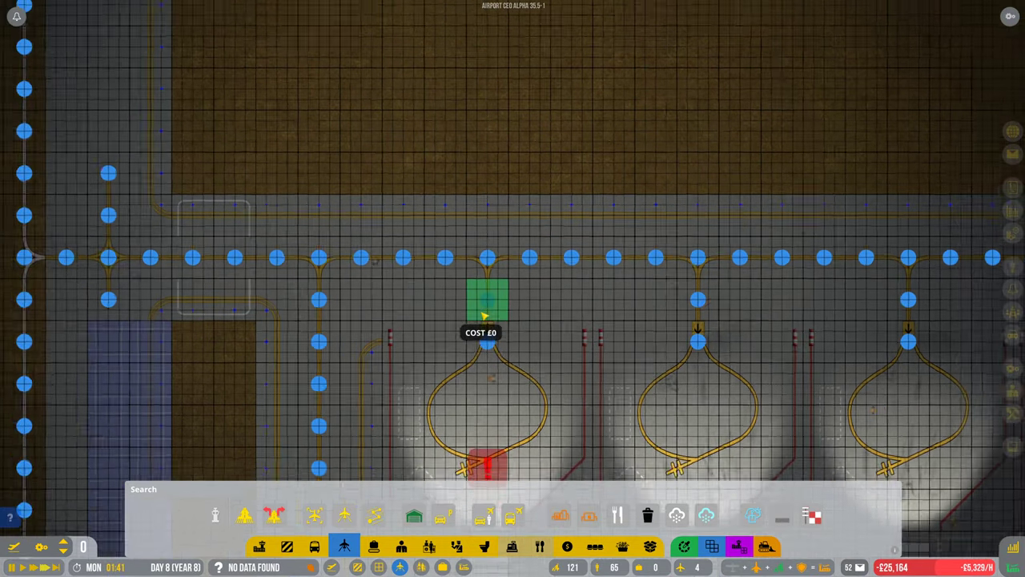
scroll(480, 293, "down", 3)
scroll(465, 264, "down", 3)
scroll(453, 249, "down", 3)
left_click(453, 249)
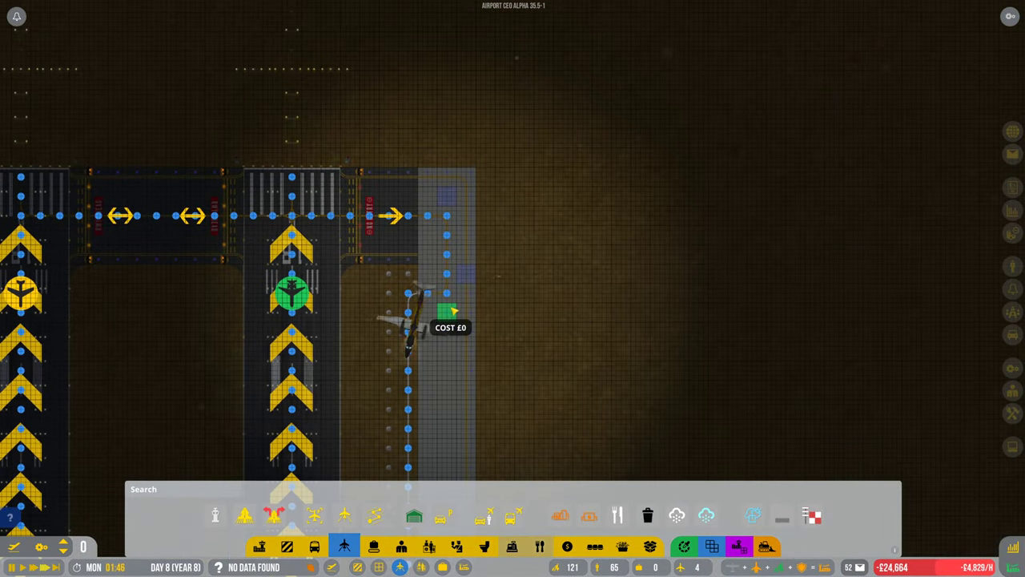
scroll(453, 248, "up", 3)
scroll(453, 258, "down", 3)
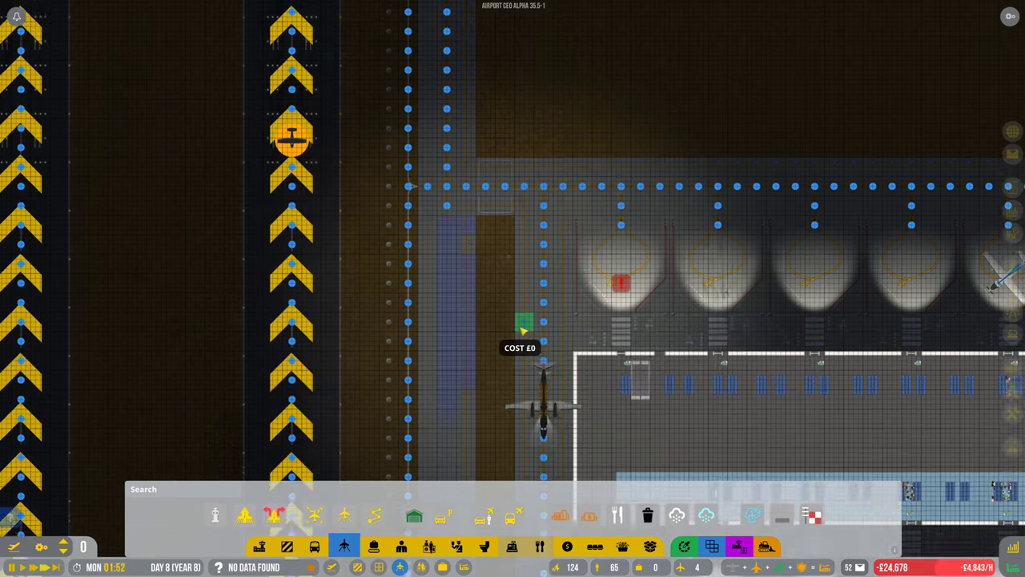
scroll(481, 281, "down", 4)
scroll(497, 289, "down", 2)
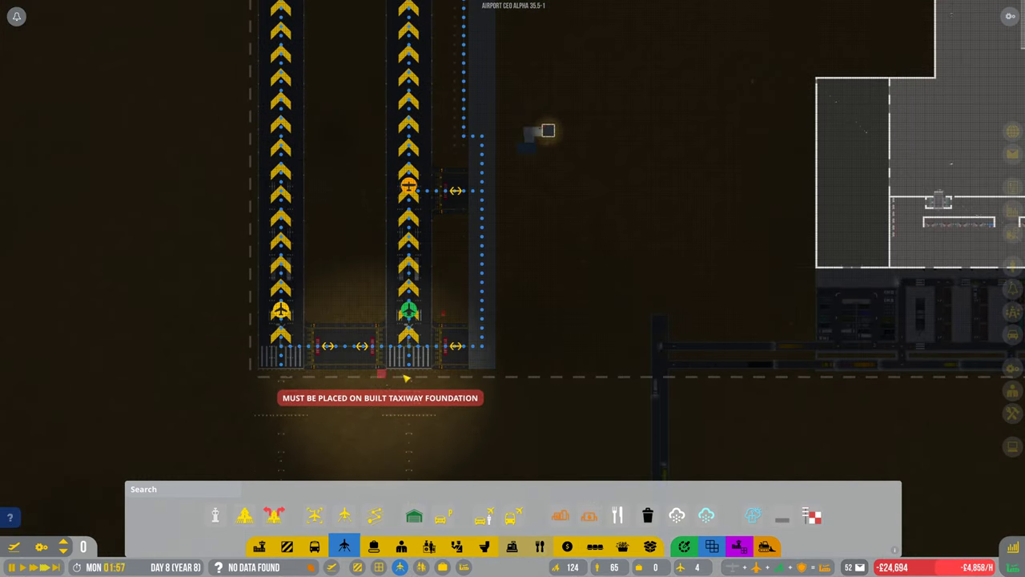
key("w")
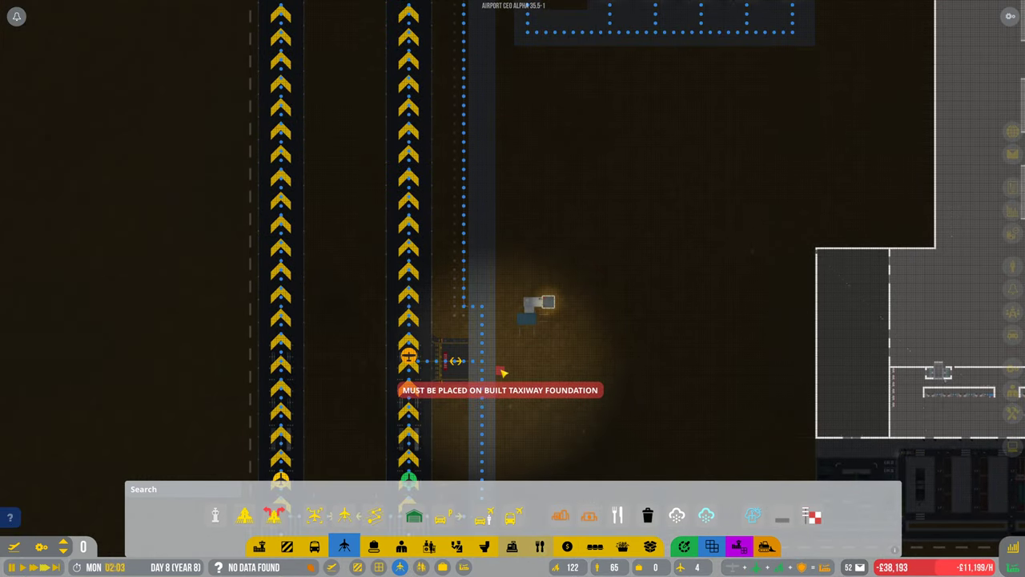
key("w")
key("s")
key("w")
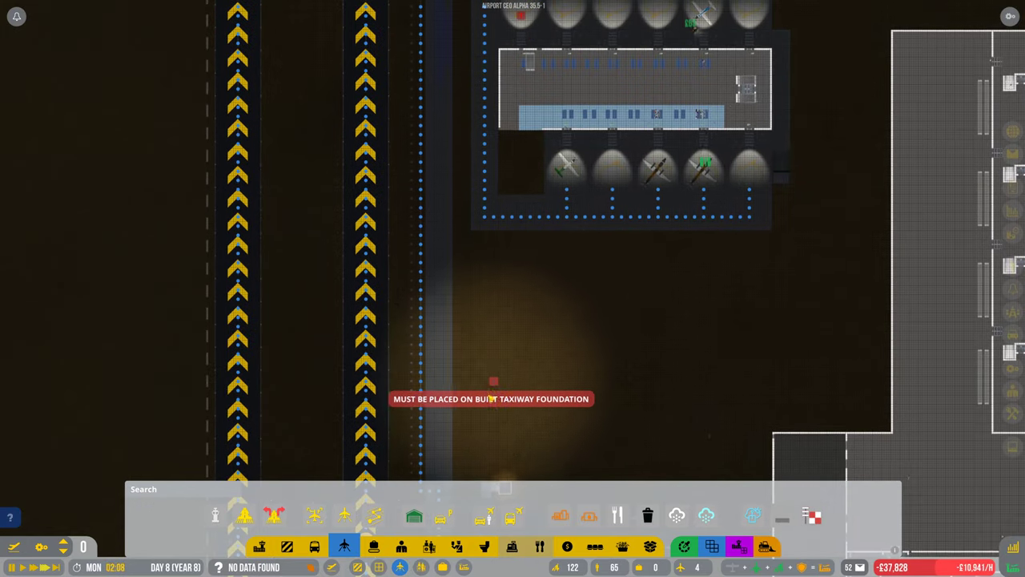
key("w")
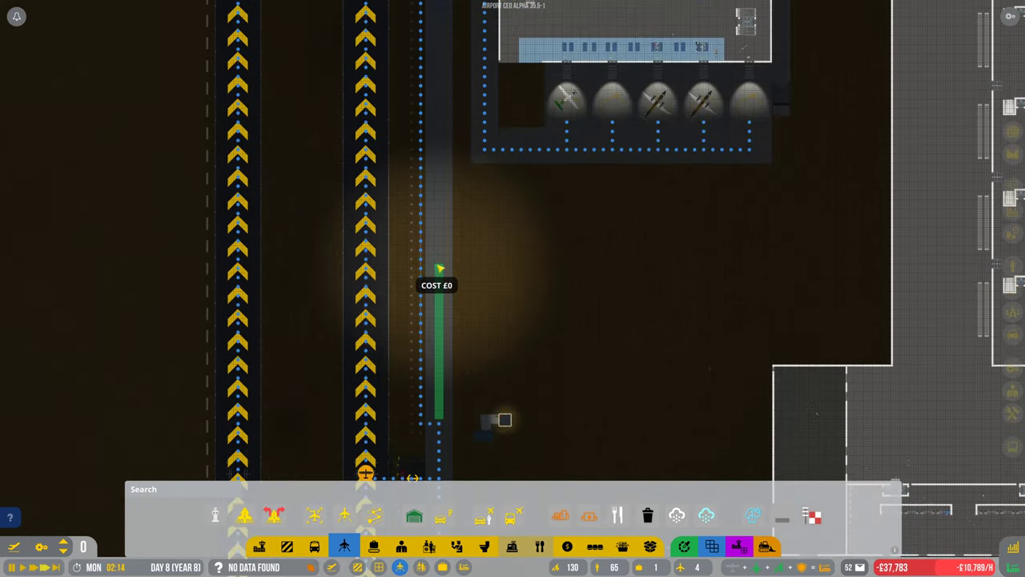
key("w")
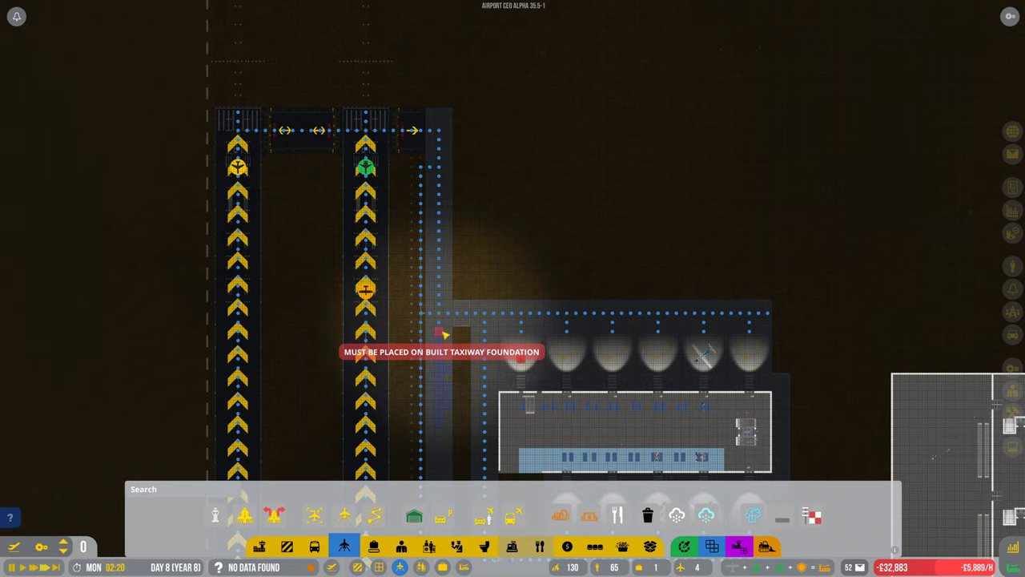
key("s")
key("s")
key("s")
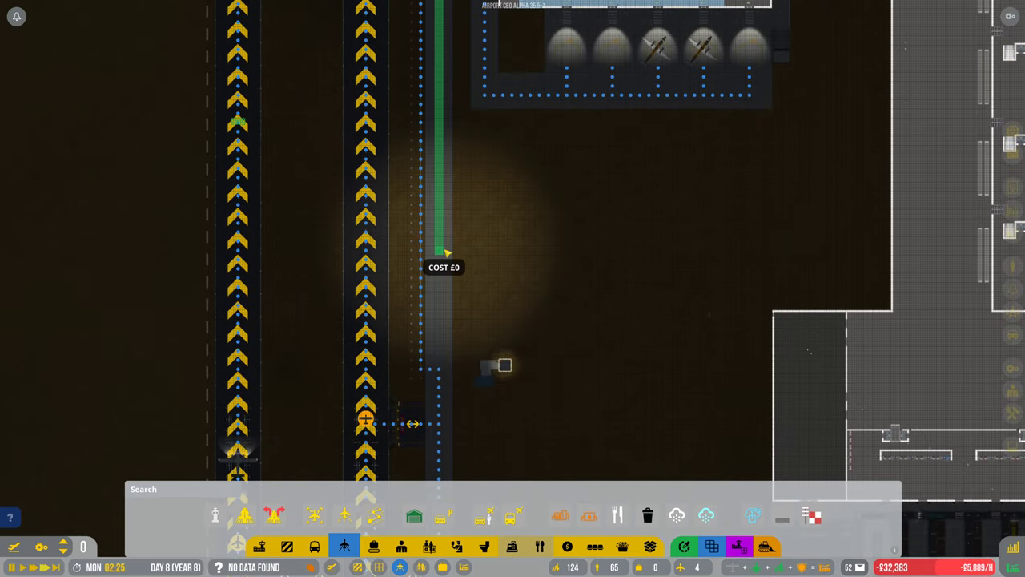
key("w")
scroll(475, 399, "up", 5)
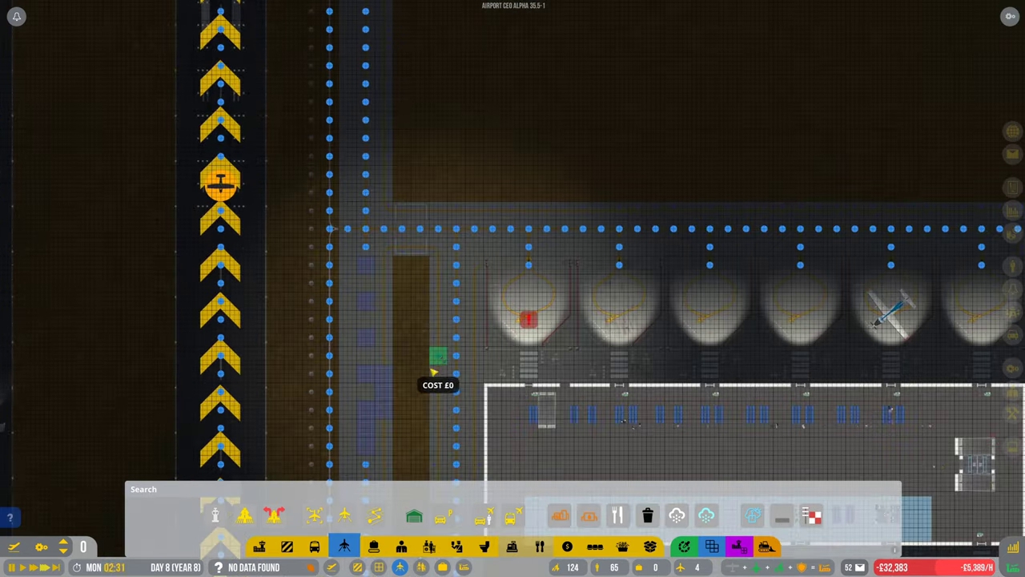
scroll(449, 337, "up", 3)
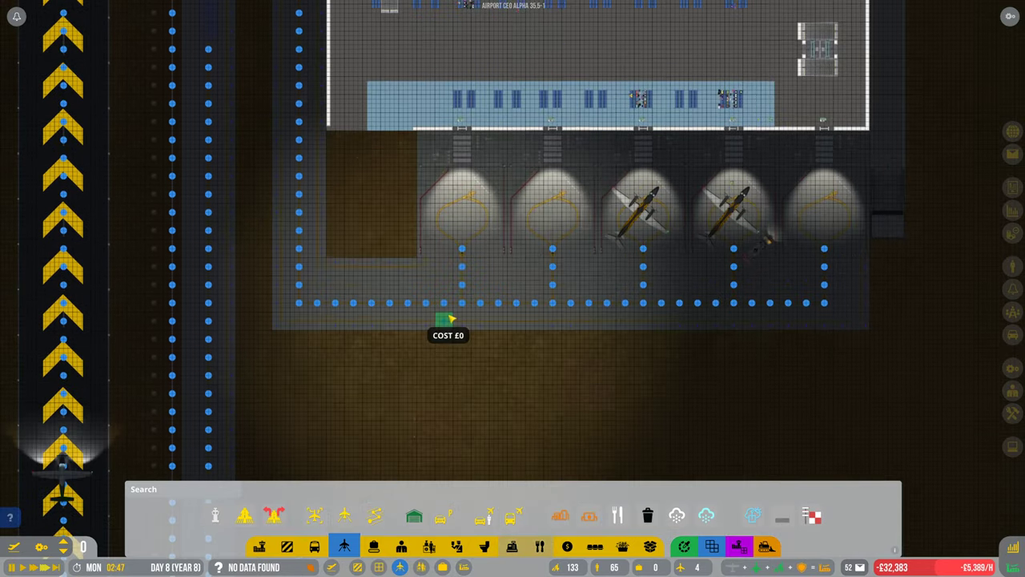
key("w")
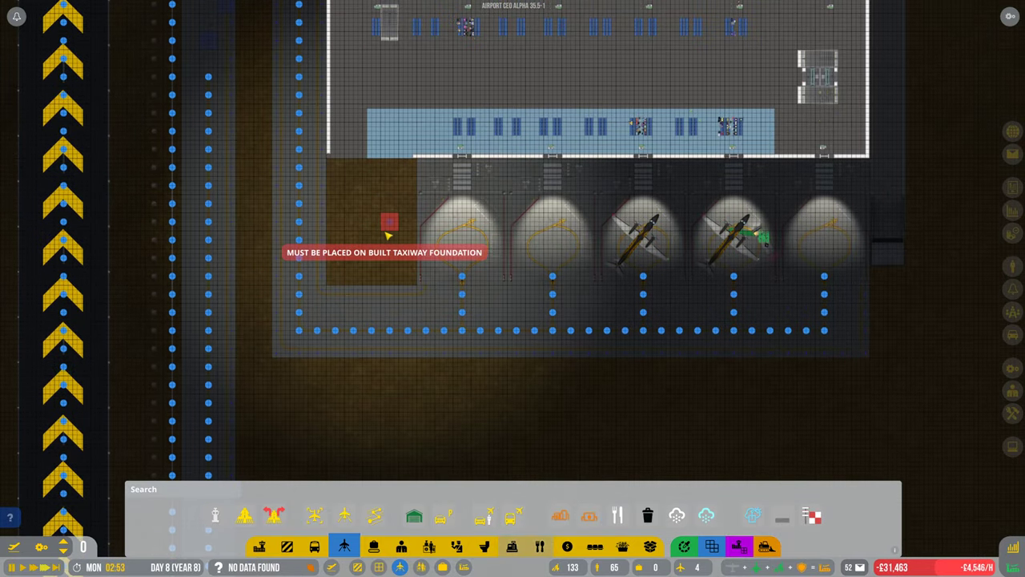
Step: Switch on the first new medium aircraft stand by the terminal
key("d")
key("d")
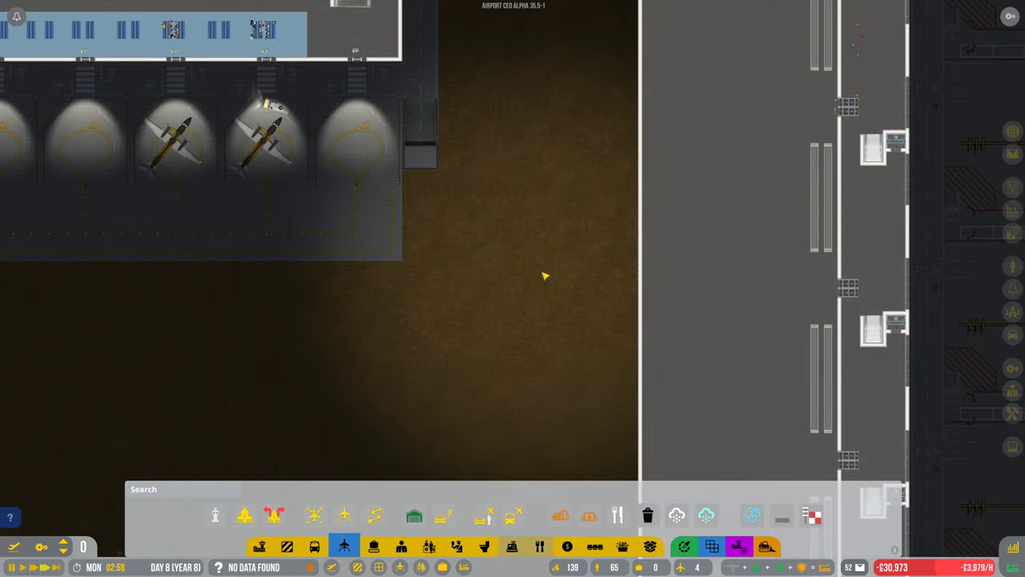
scroll(531, 274, "up", 3)
scroll(531, 274, "down", 3)
key("w")
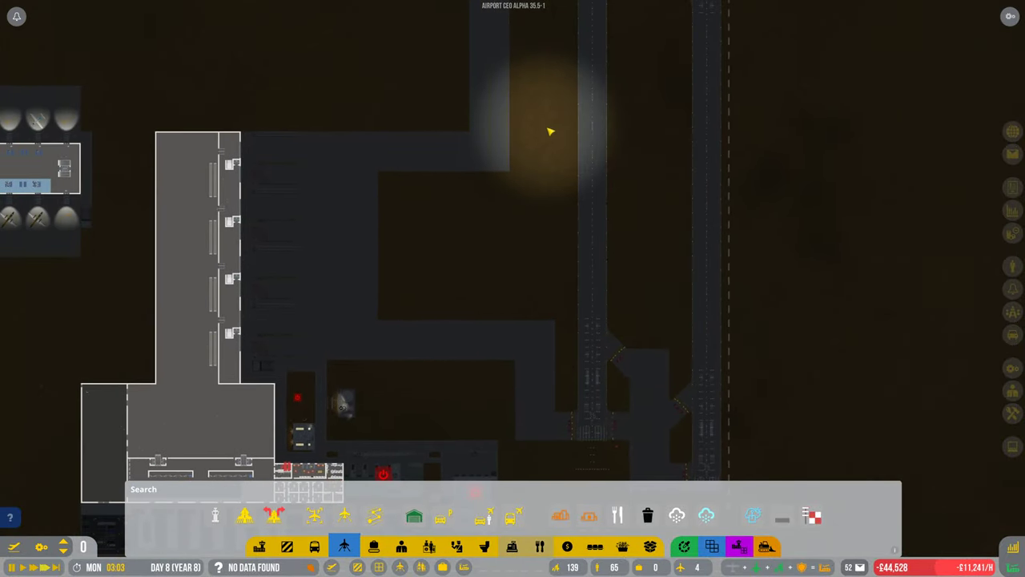
key("Page_Up")
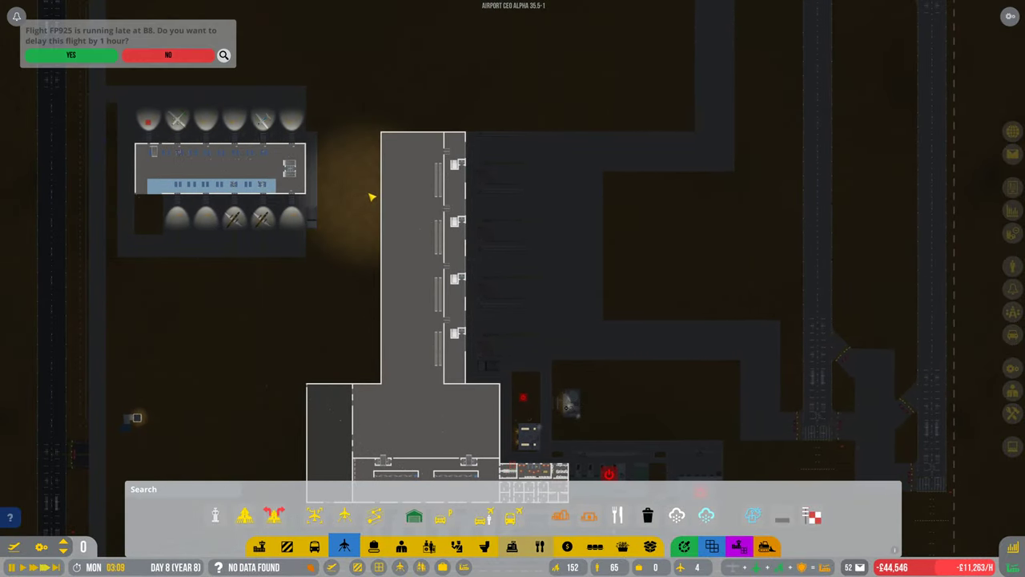
scroll(371, 196, "up", 1)
scroll(371, 197, "down", 1)
key("d")
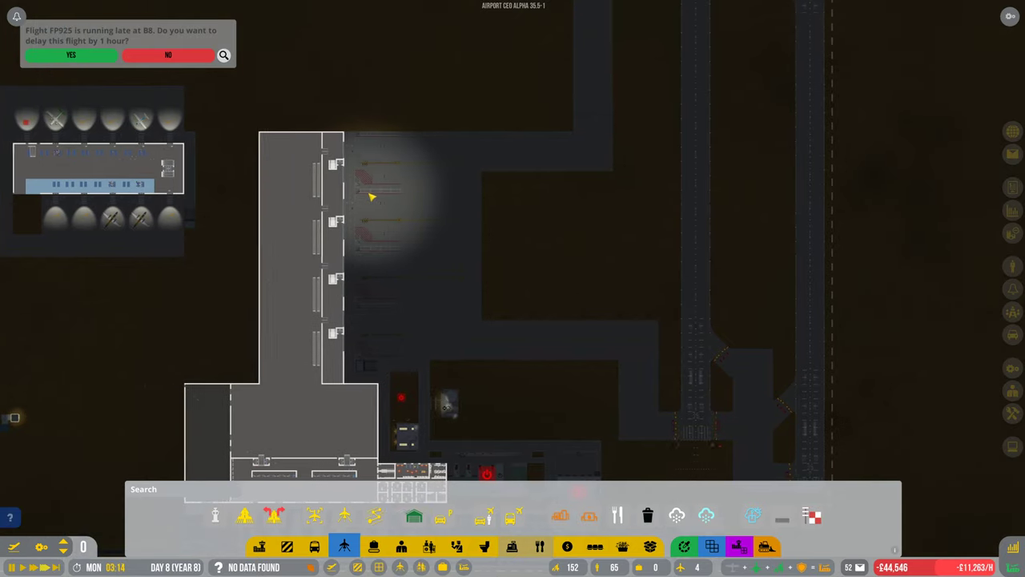
key("w")
scroll(371, 196, "up", 3)
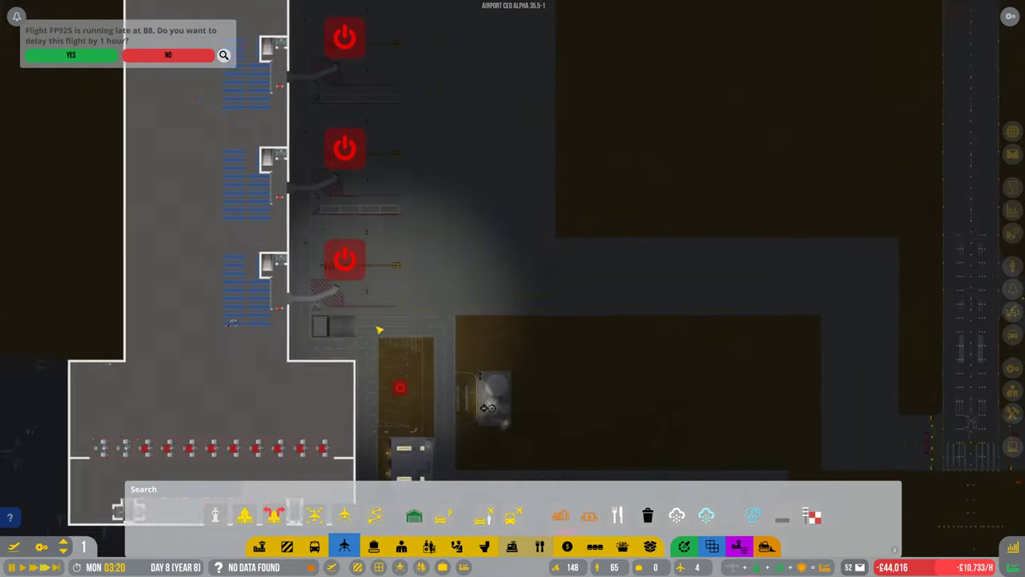
left_click(480, 264)
left_click(443, 287)
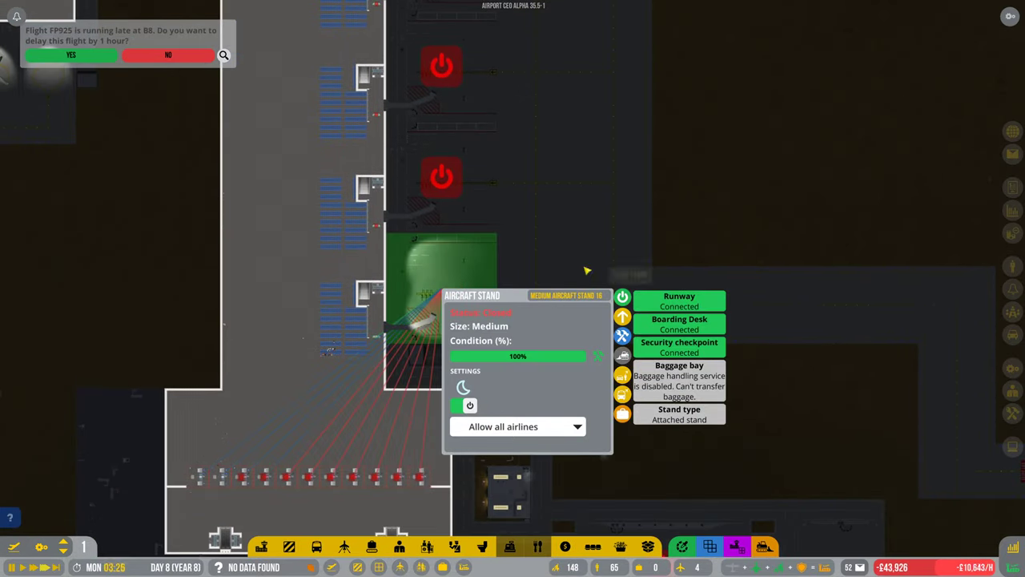
key("Escape")
Step: Switch on the remaining new stands, including Stand 18, and close the details
left_click(467, 233)
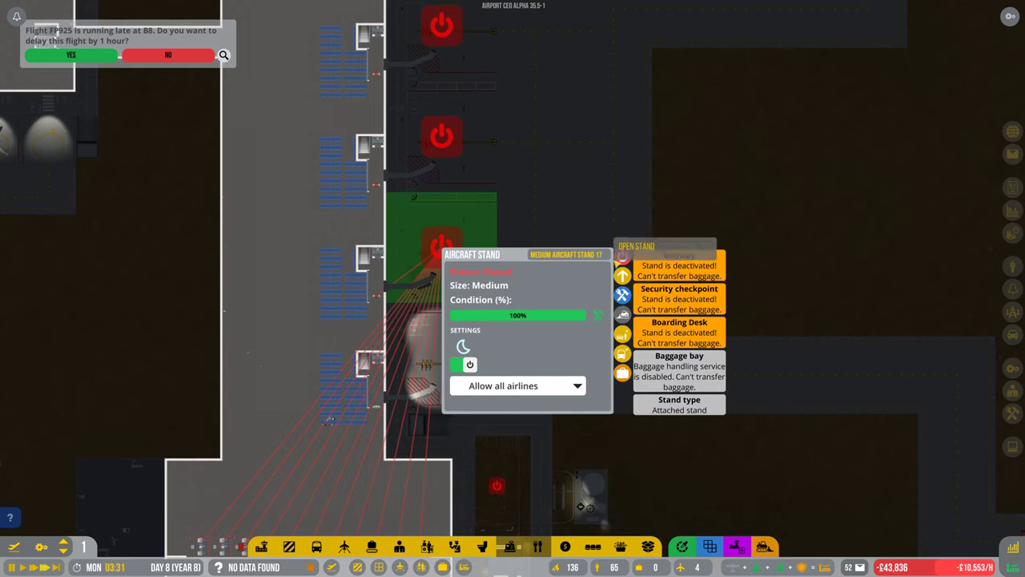
left_click(623, 258)
left_click(505, 258)
left_click(622, 284)
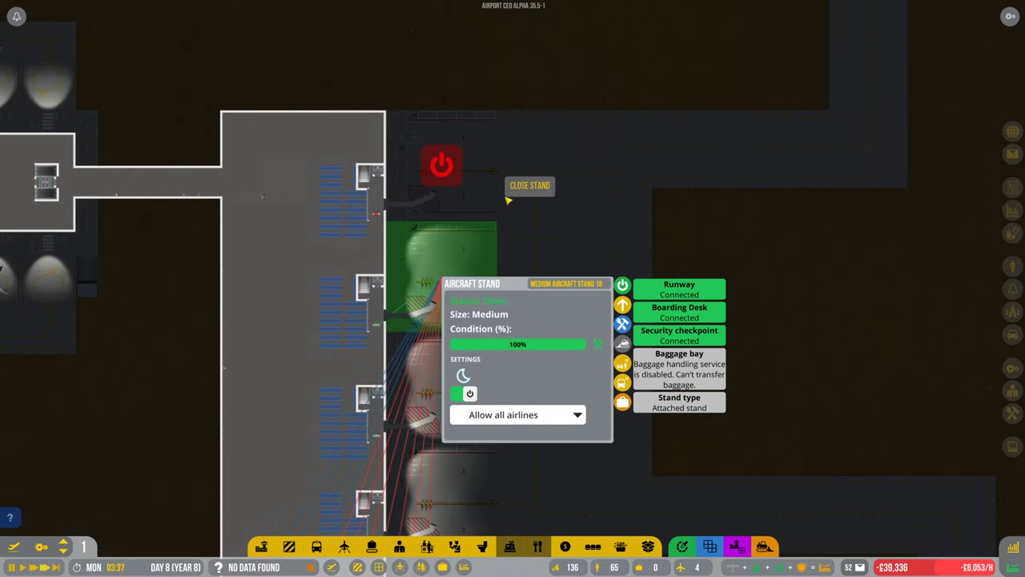
left_click(511, 183)
left_click(623, 174)
left_click(777, 328)
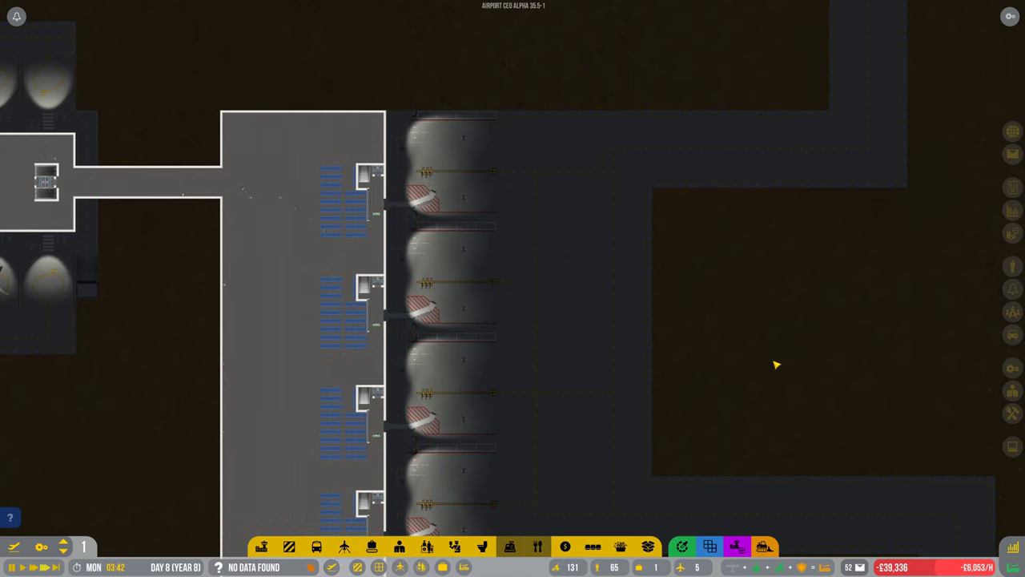
key("f")
scroll(401, 440, "down", 2)
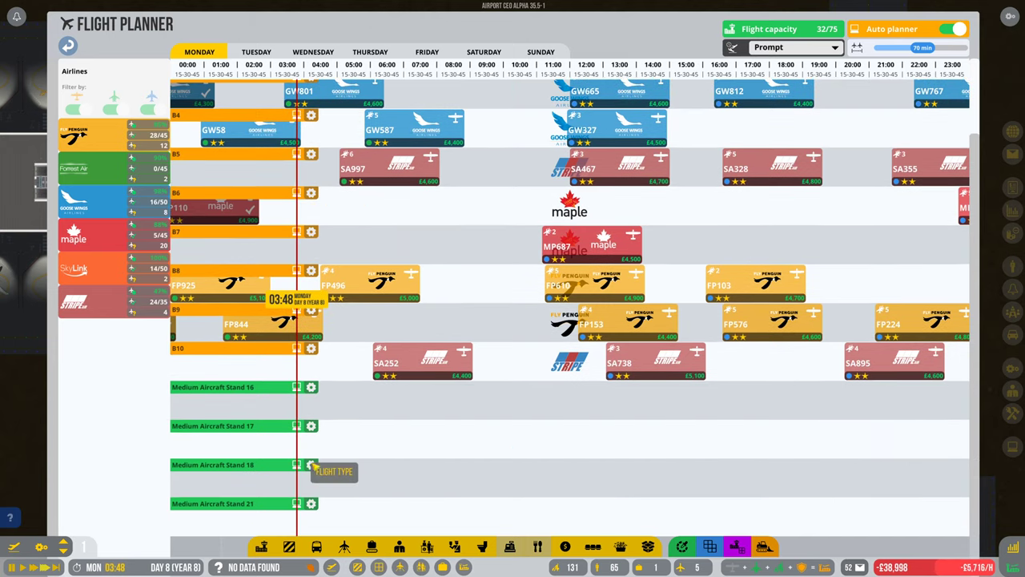
left_click(257, 51)
left_click(314, 51)
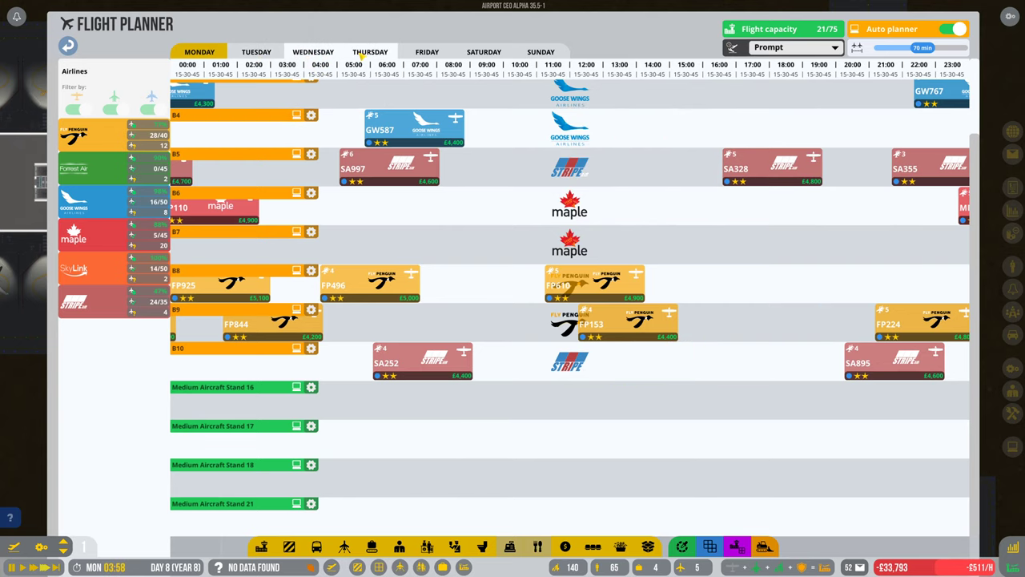
left_click(257, 51)
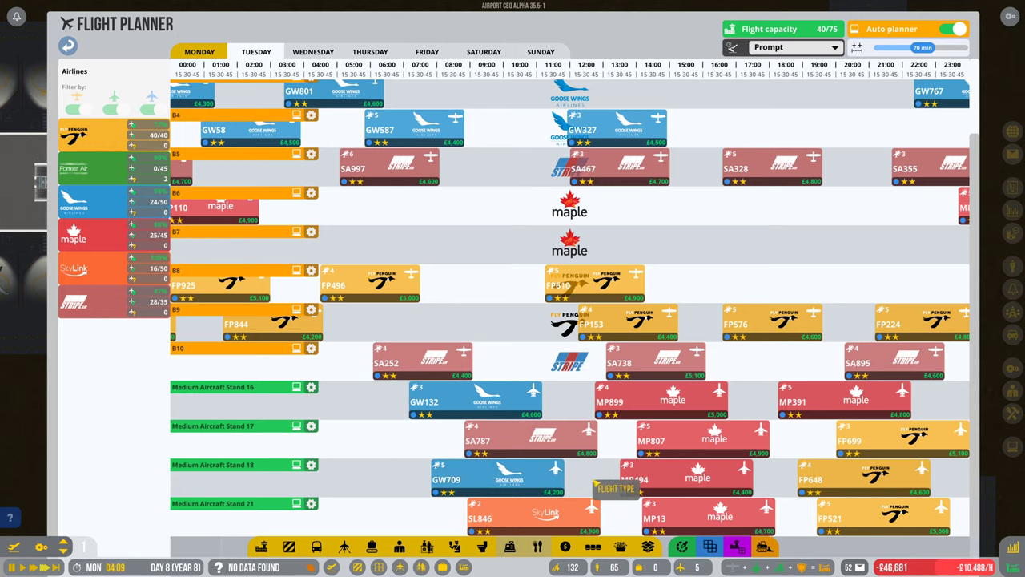
left_click(200, 52)
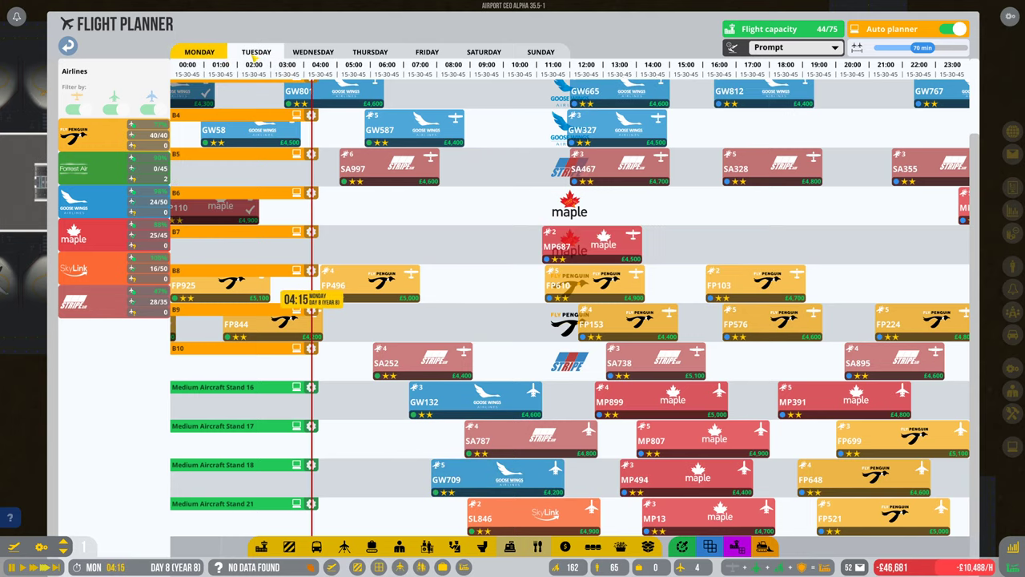
Step: Mark the side terminal corridor's top crossbar for demolition
key("Escape")
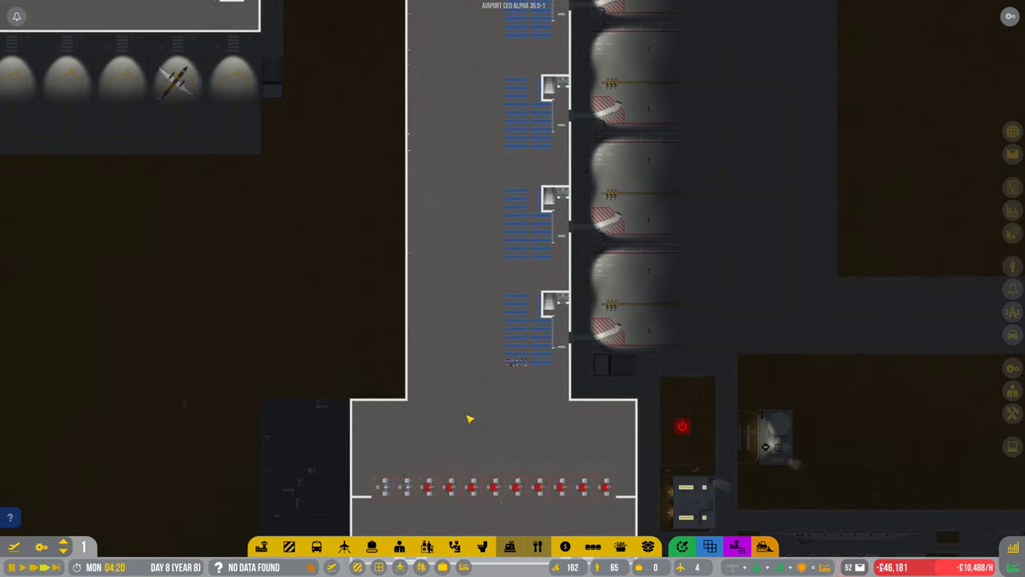
key("a")
key("w")
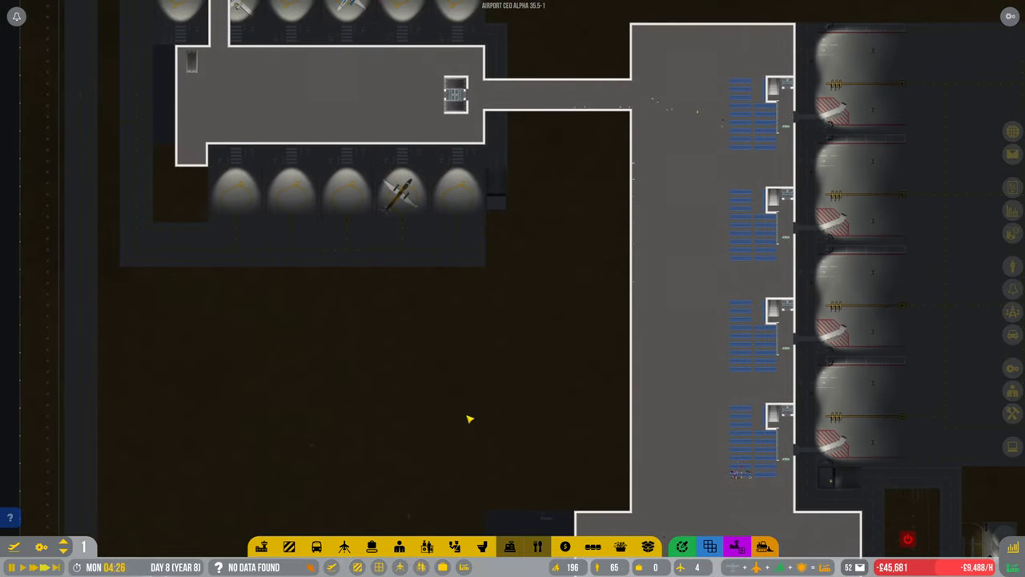
scroll(470, 418, "down", 3)
scroll(469, 418, "up", 2)
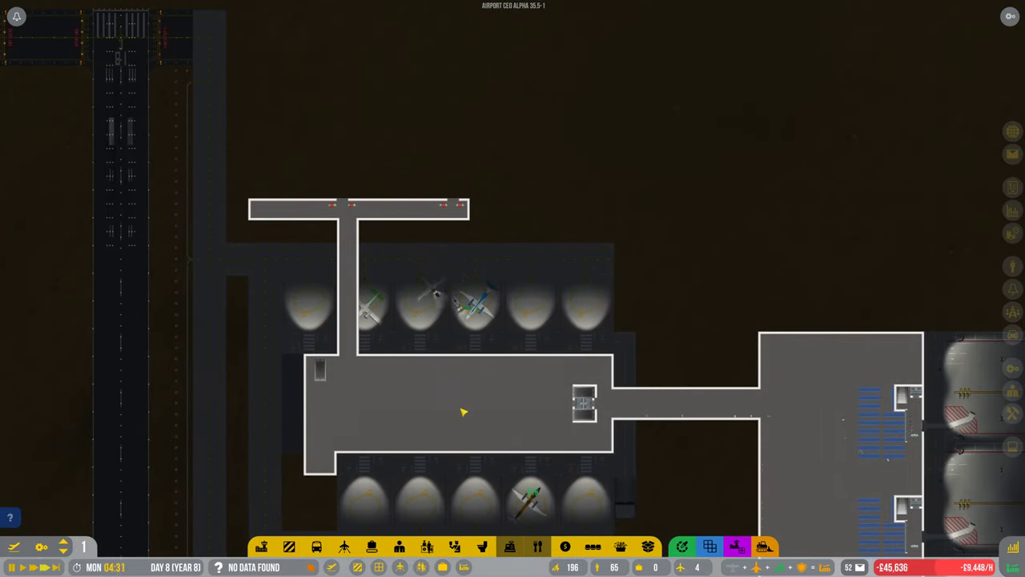
key("Page_Down")
key("Page_Up")
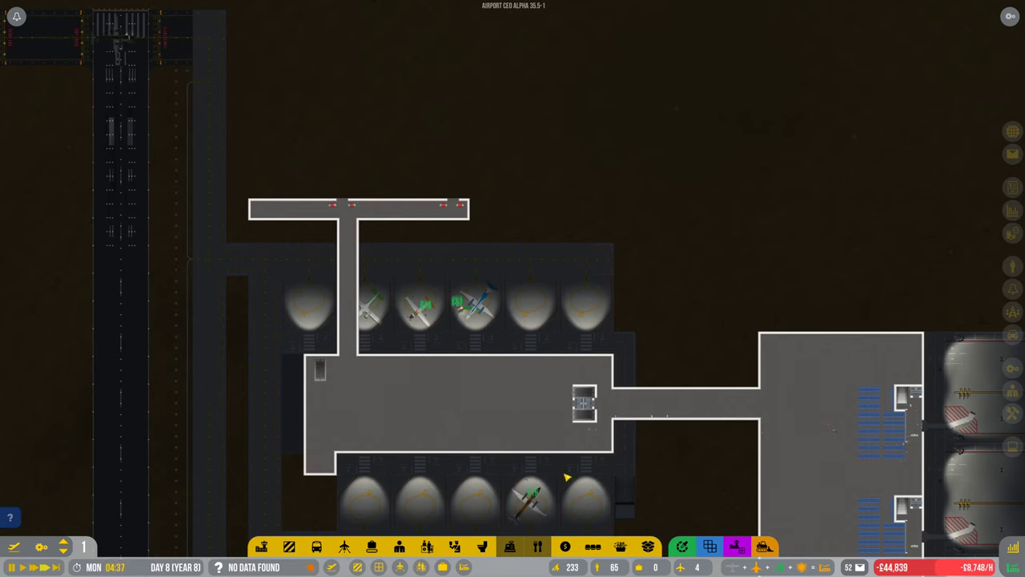
left_click(762, 546)
left_click_drag(240, 194, 494, 238)
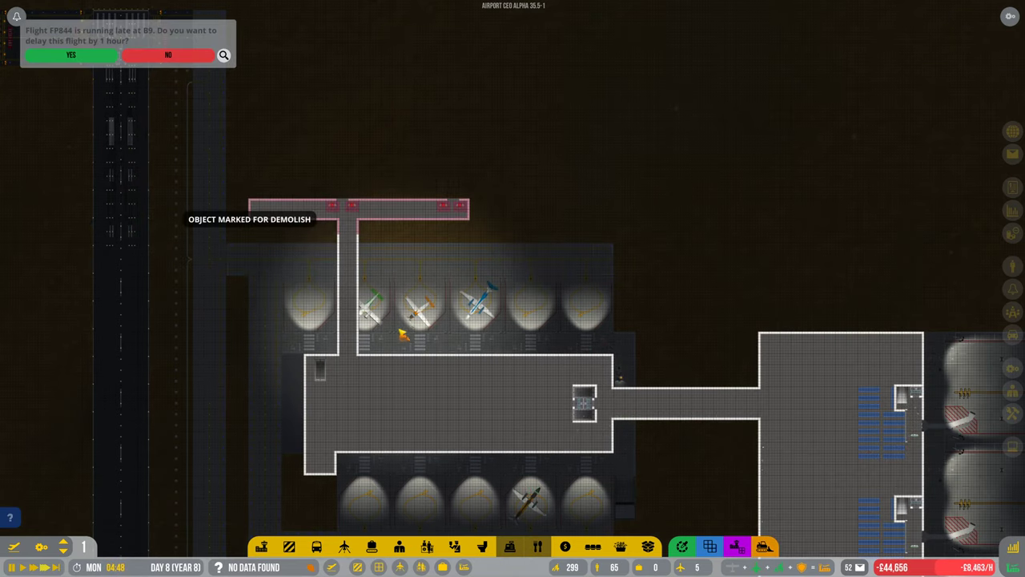
scroll(352, 240, "up", 3)
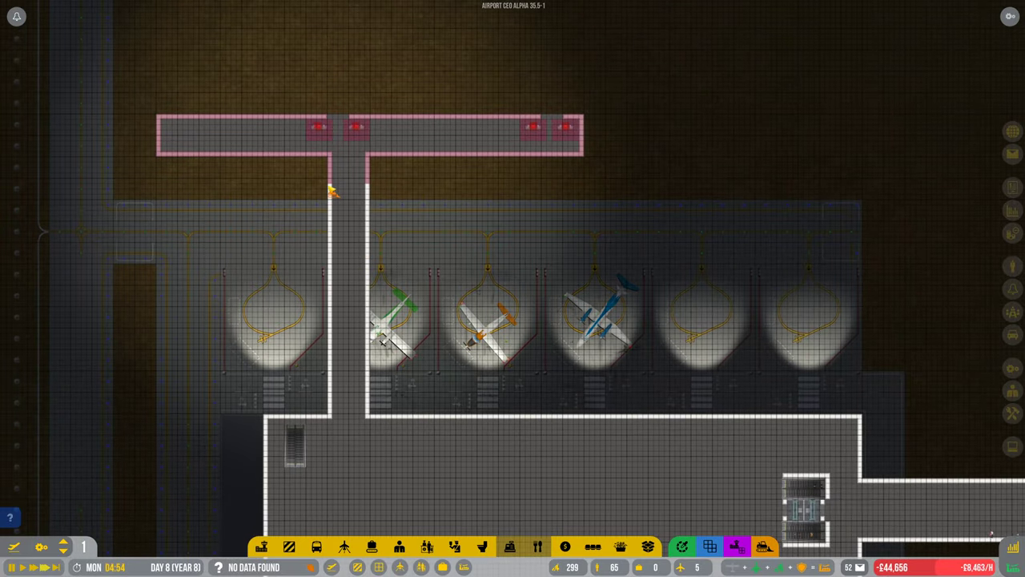
Step: Mark the corridor's left and right walls and the bottom-left alcove for demolition
left_click_drag(331, 189, 330, 416)
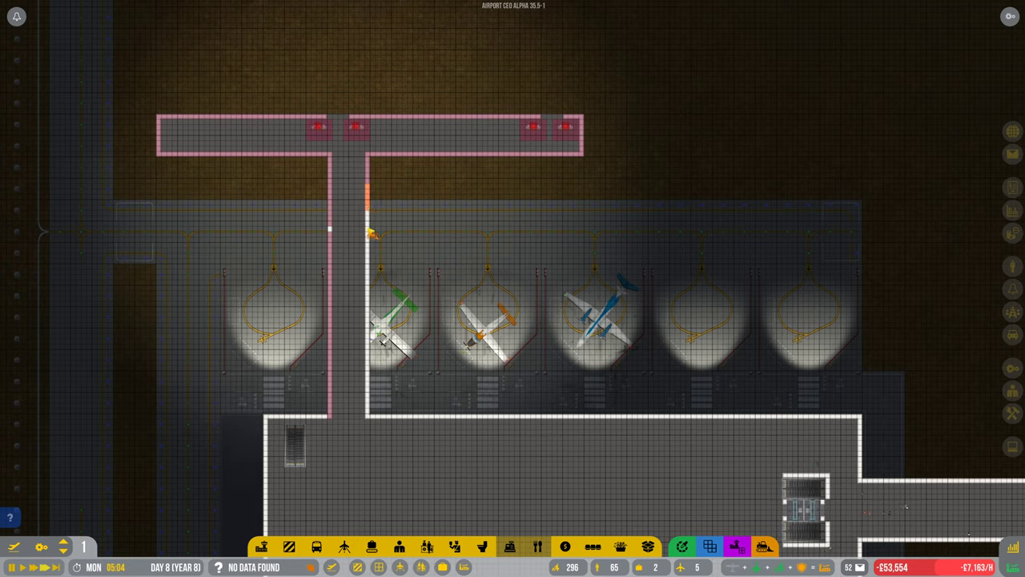
left_click_drag(374, 233, 371, 421)
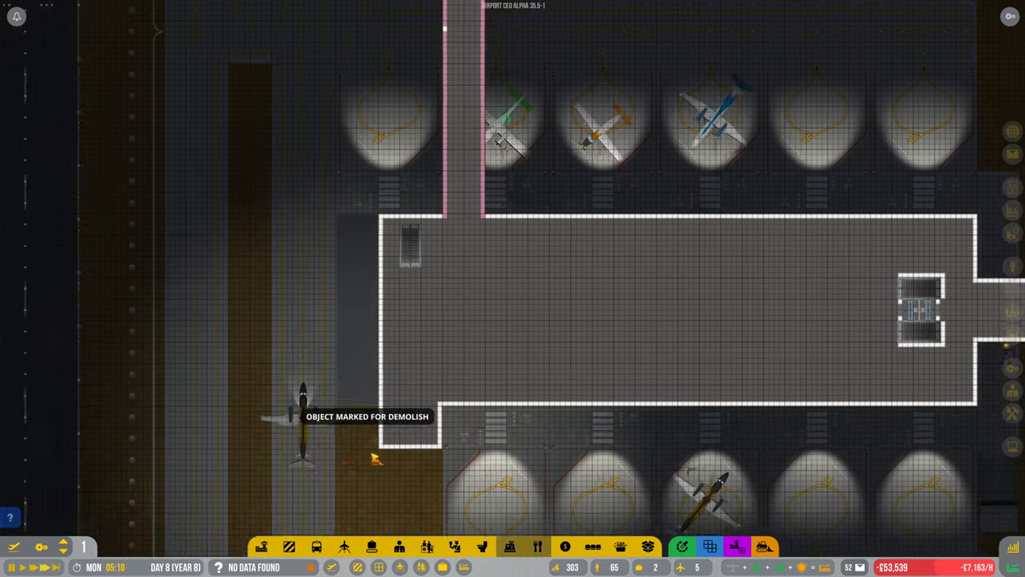
key("s")
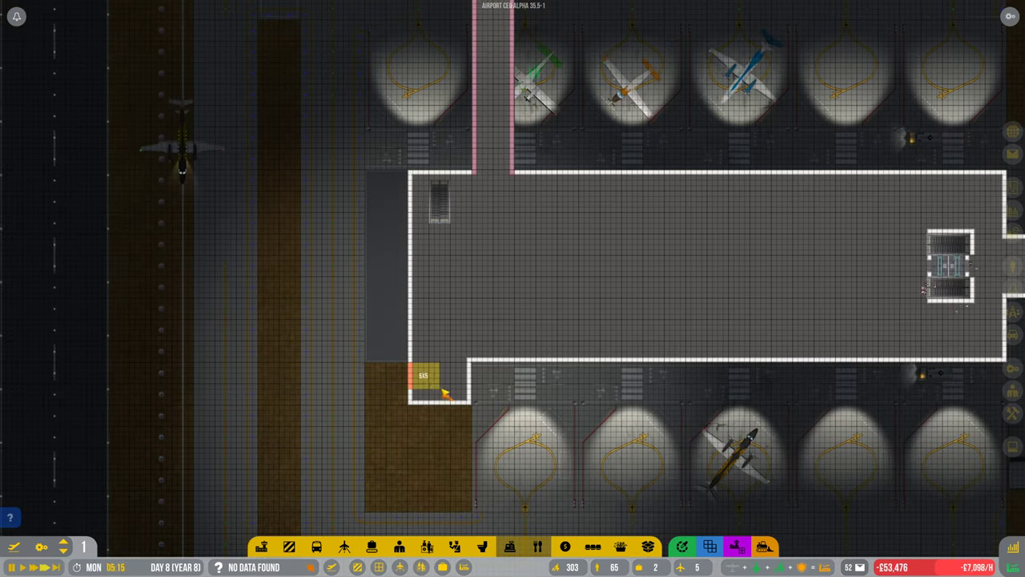
left_click_drag(414, 368, 464, 397)
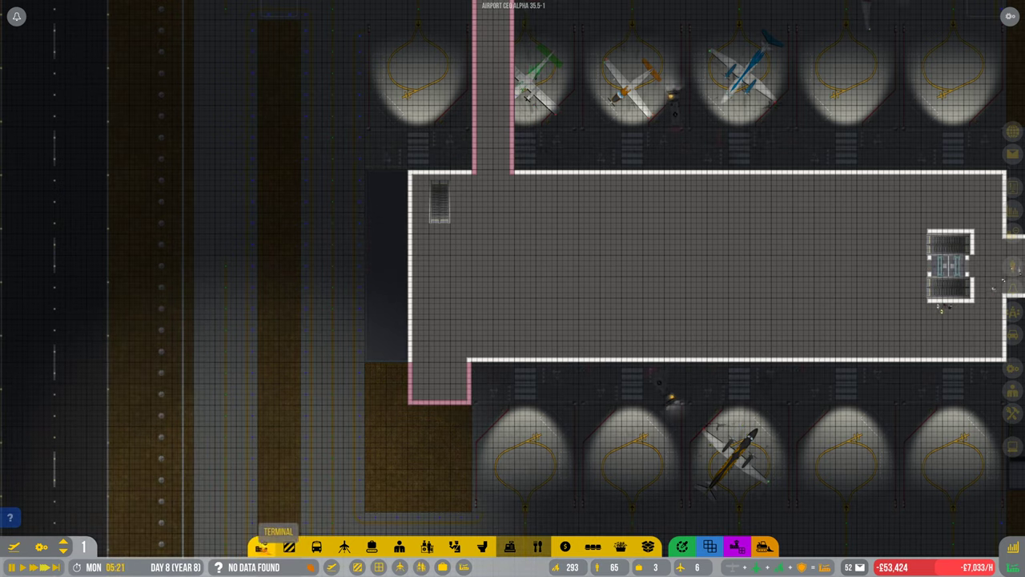
Step: Mark the terminal corner floor, corridor floor and remaining crossbar for demolition
left_click(261, 546)
left_click(263, 515)
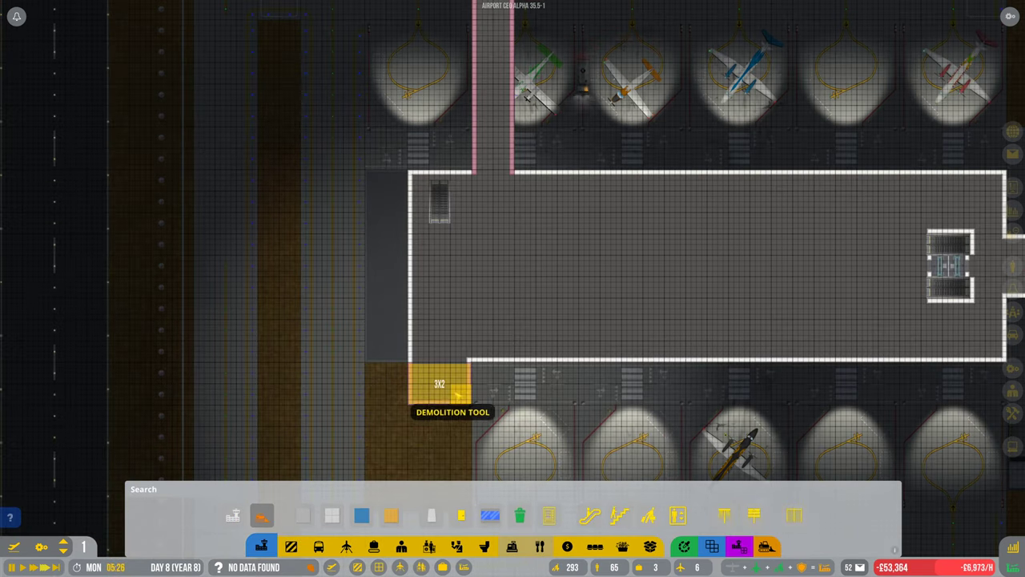
left_click_drag(420, 375, 464, 397)
key("w")
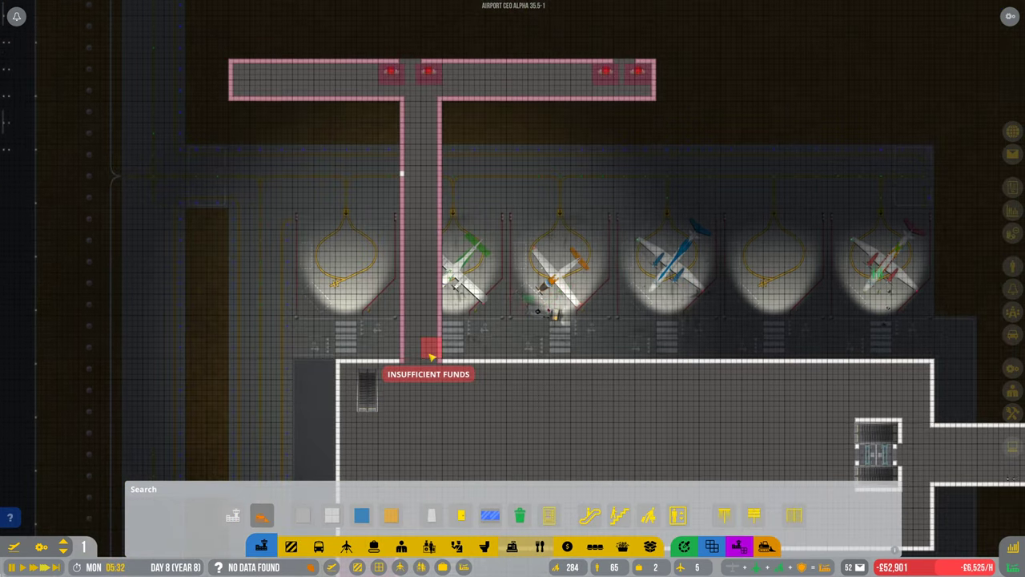
mouse_move(431, 349)
left_mouse_down()
mouse_move(417, 263)
mouse_move(236, 258)
left_mouse_up()
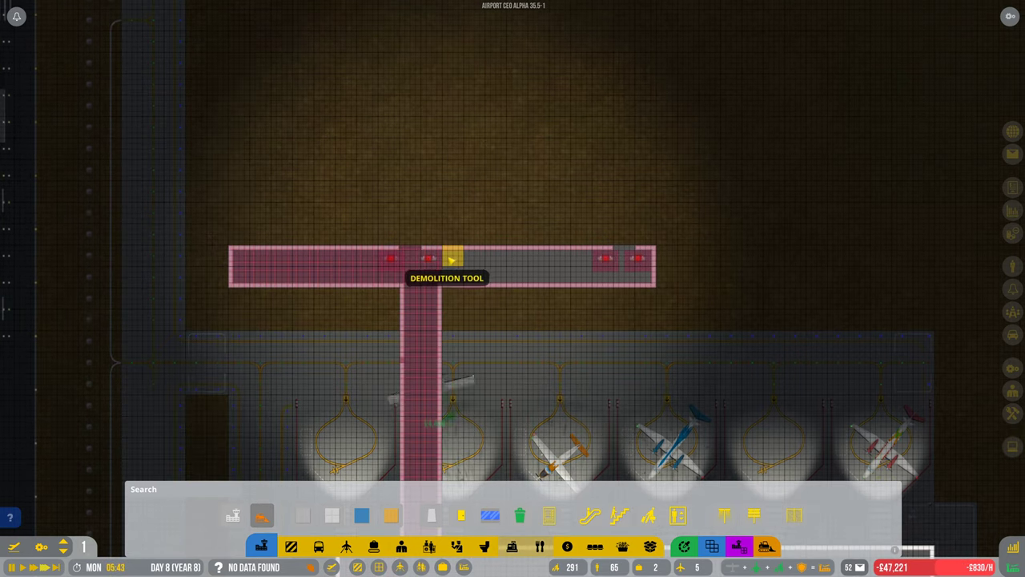
left_click_drag(451, 258, 649, 258)
left_click(725, 514)
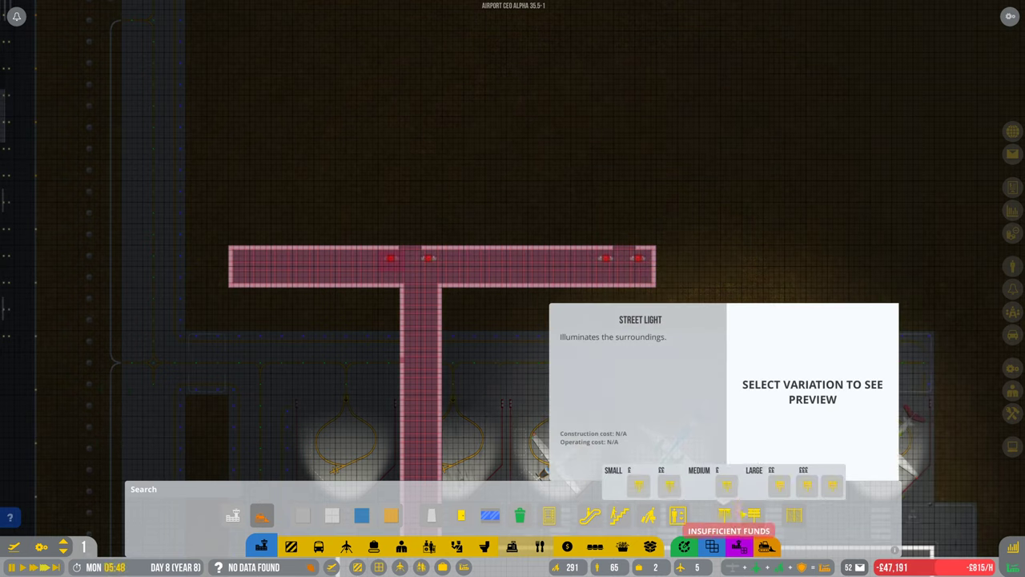
left_click(726, 485)
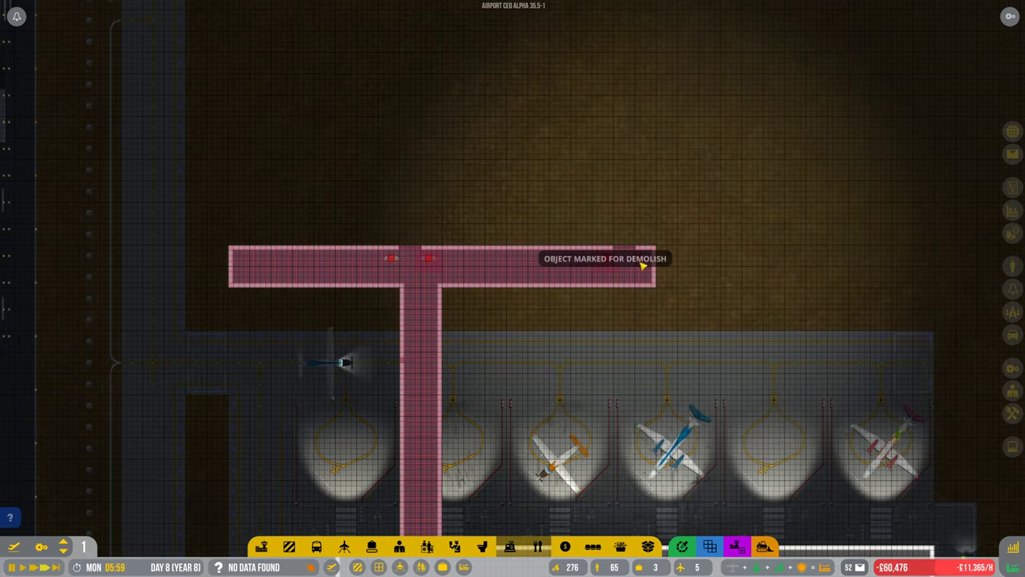
key("s")
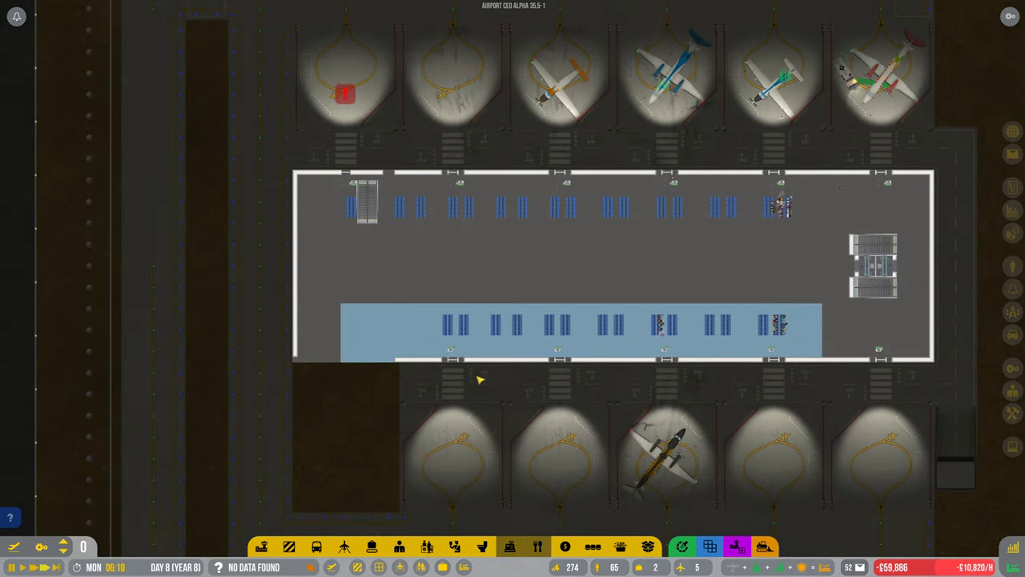
left_click(343, 546)
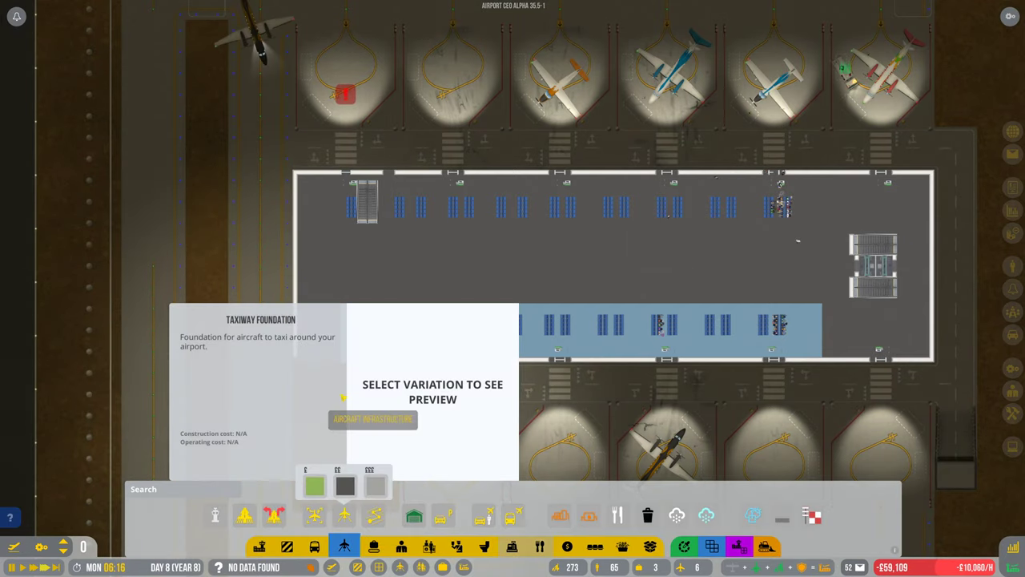
scroll(344, 392, "down", 3)
key("Escape")
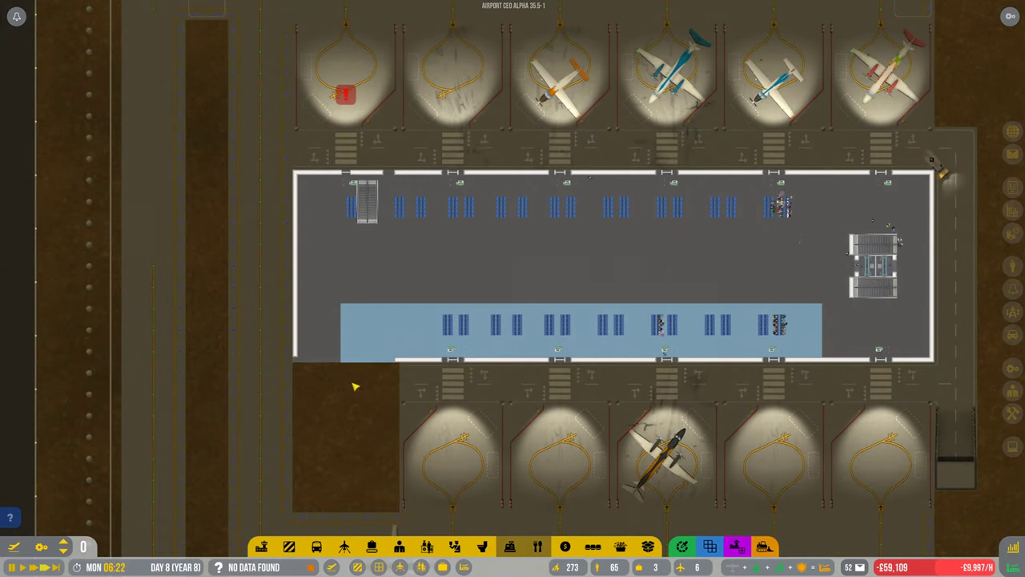
scroll(355, 386, "down", 3)
key("d")
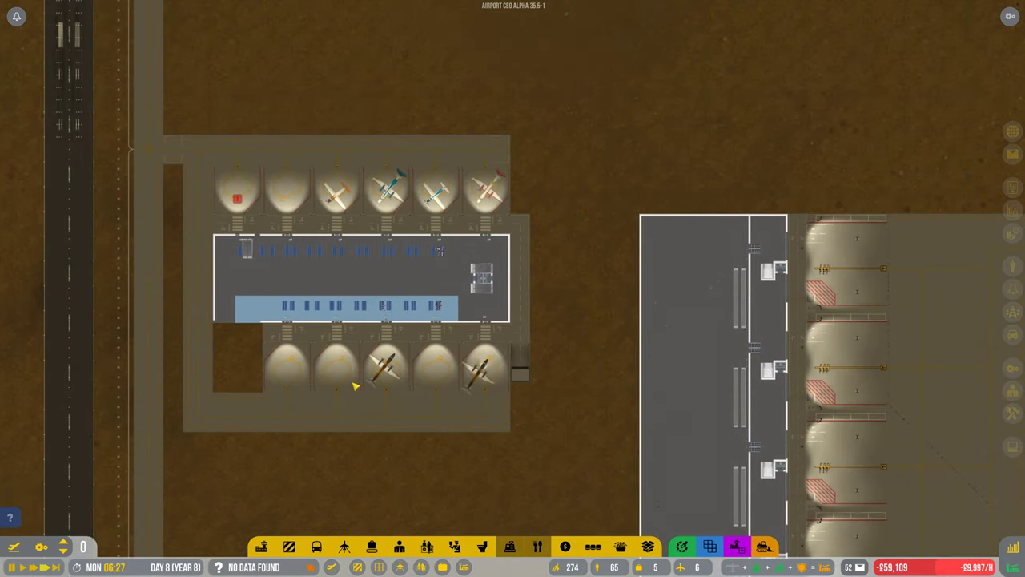
key("a")
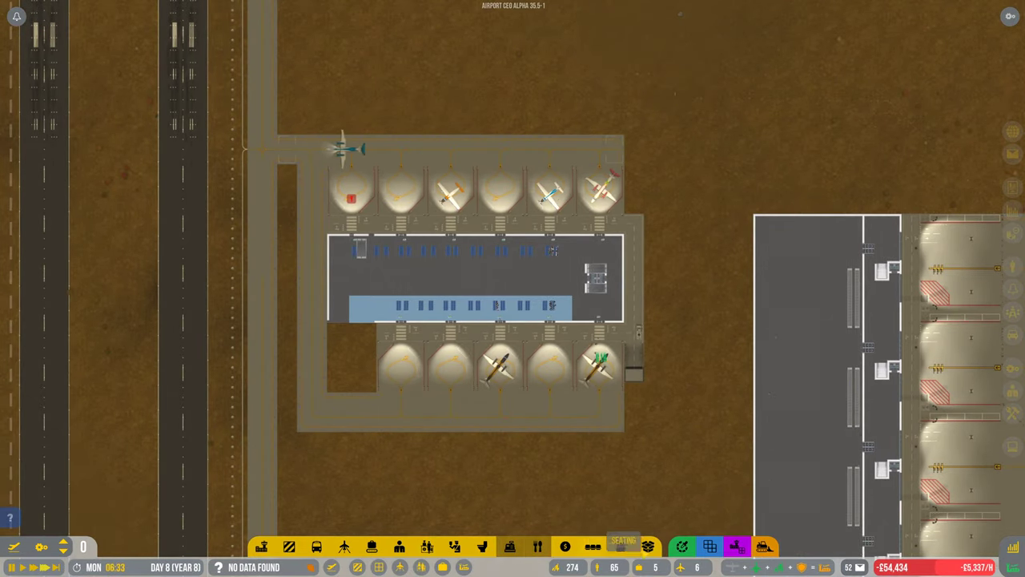
scroll(513, 288, "down", 3)
Step: Remove the taxiway edge markings alongside the right runway
left_click(439, 152)
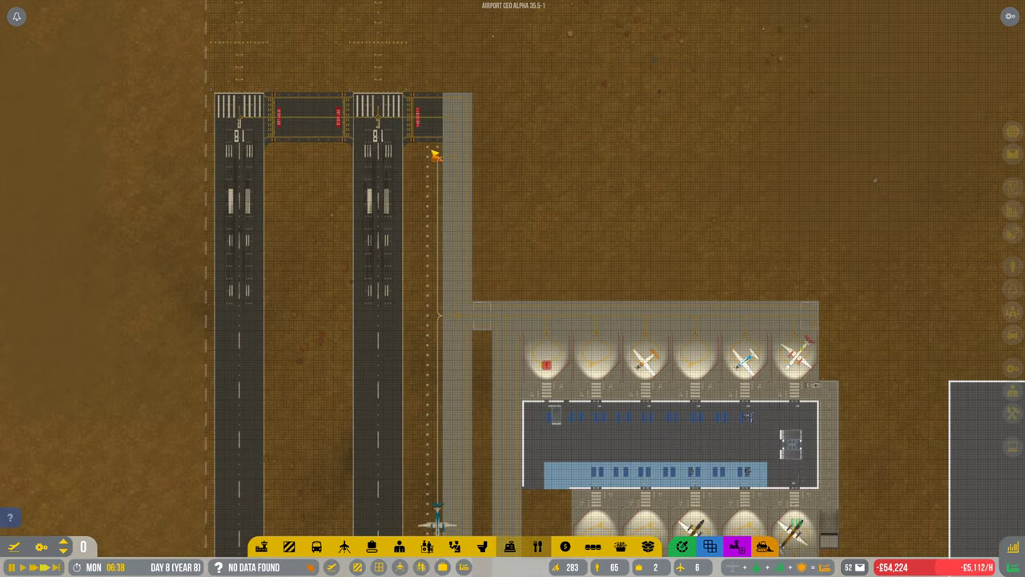
key("s")
left_click_drag(439, 178, 439, 449)
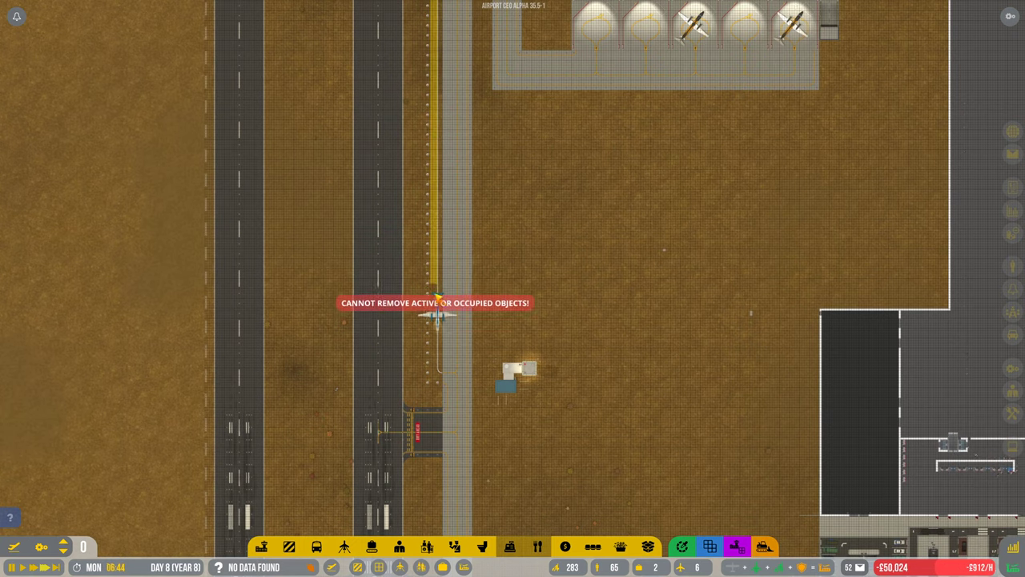
left_click(445, 383)
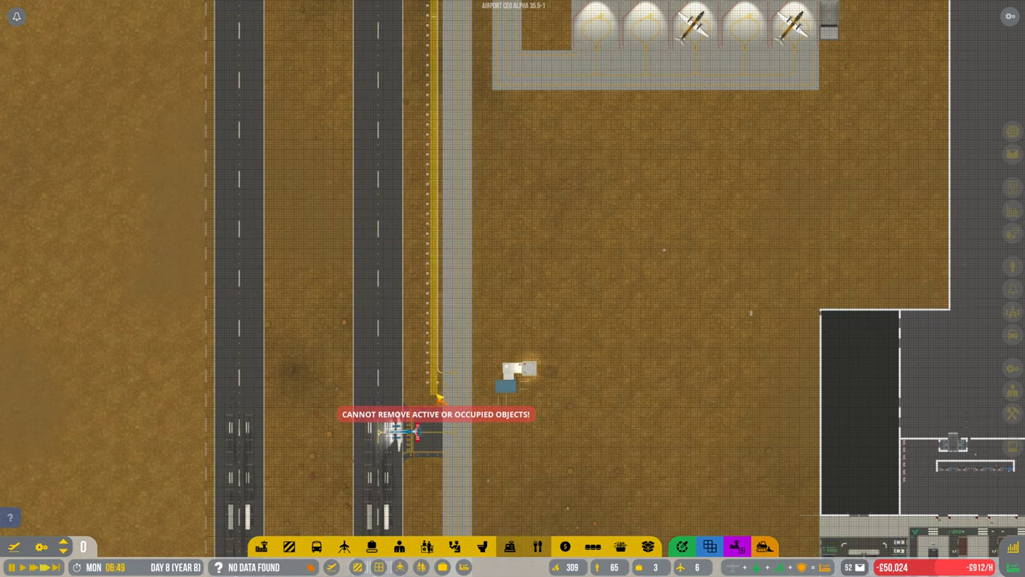
left_click(442, 392)
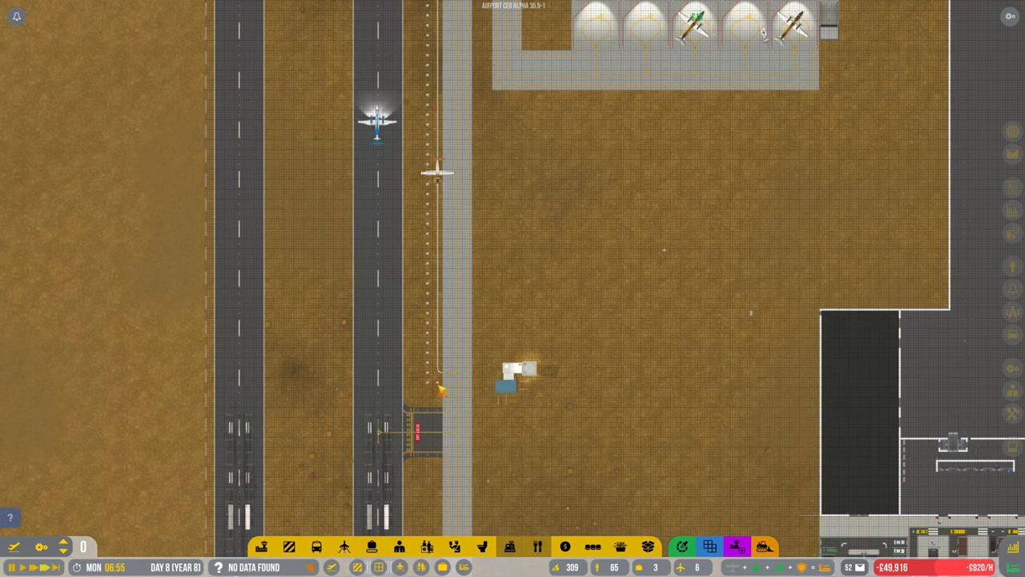
Step: Place a taxiway foundation strip between the right runway and its taxiway
key("w")
left_click_drag(433, 387, 432, 292)
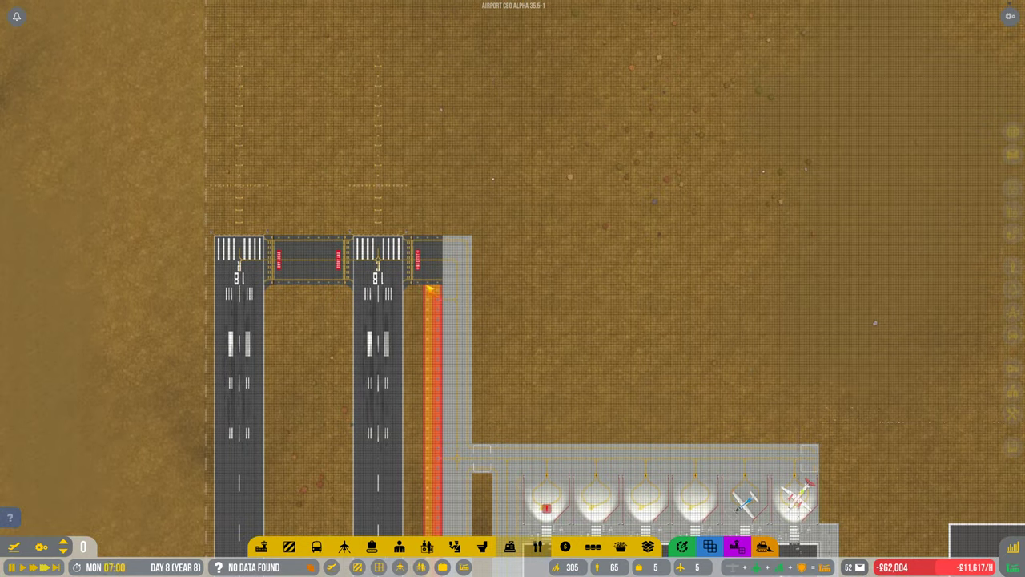
left_click(432, 295)
key("s")
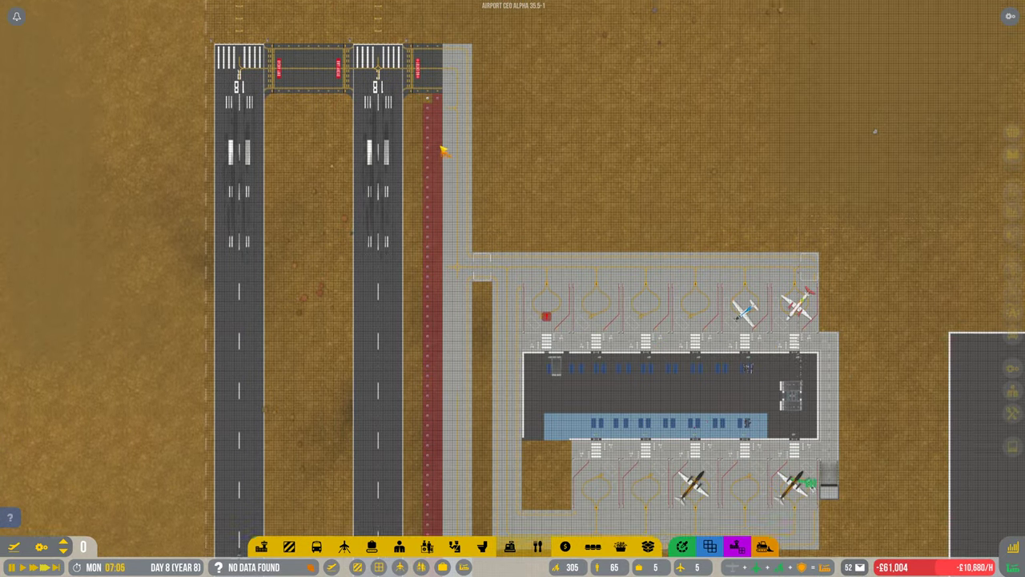
key("s")
key("s")
key("s")
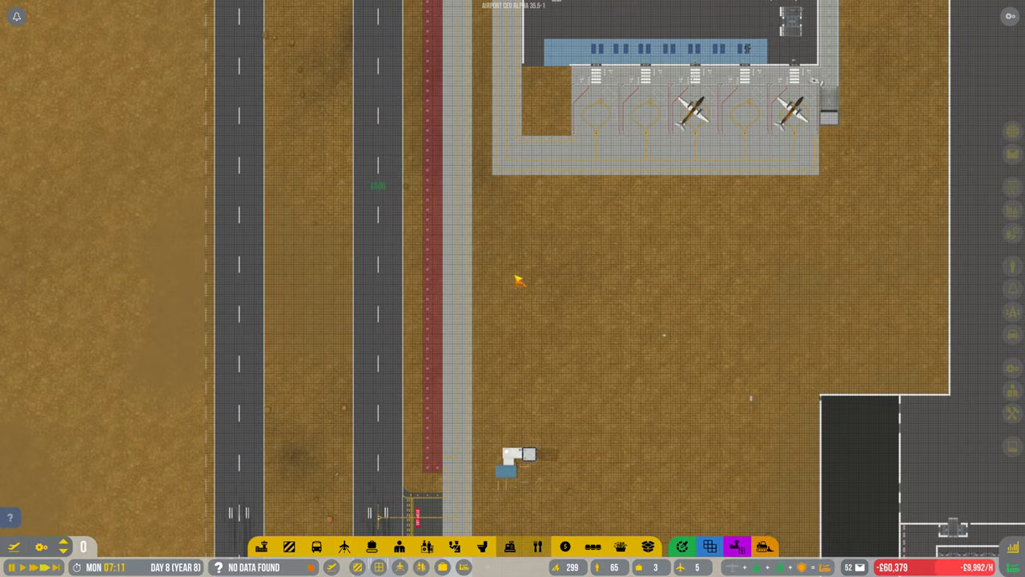
key("s")
scroll(449, 360, "up", 4)
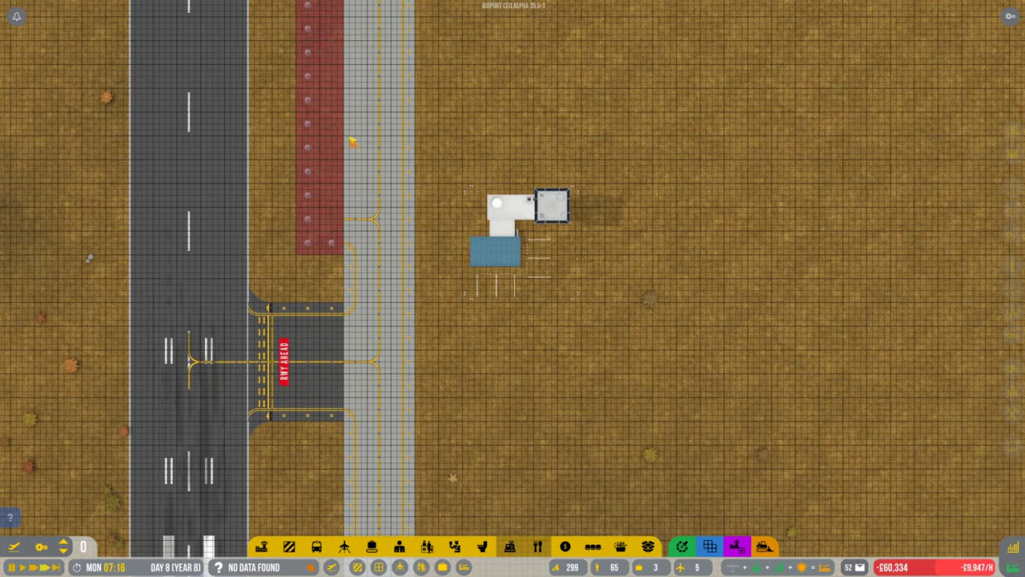
scroll(239, 399, "down", 5)
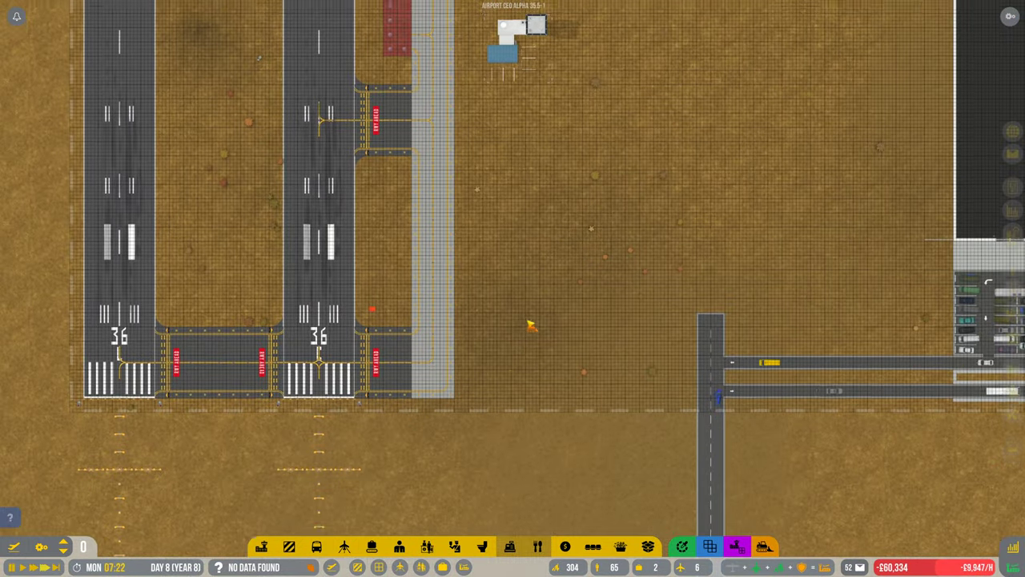
scroll(528, 311, "up", 5)
scroll(529, 311, "down", 4)
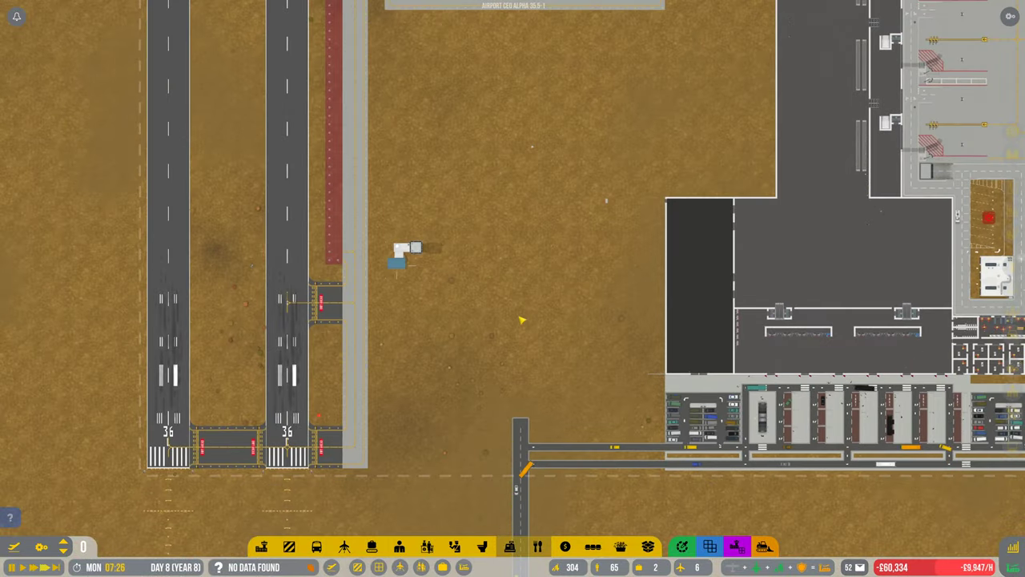
scroll(521, 321, "down", 5)
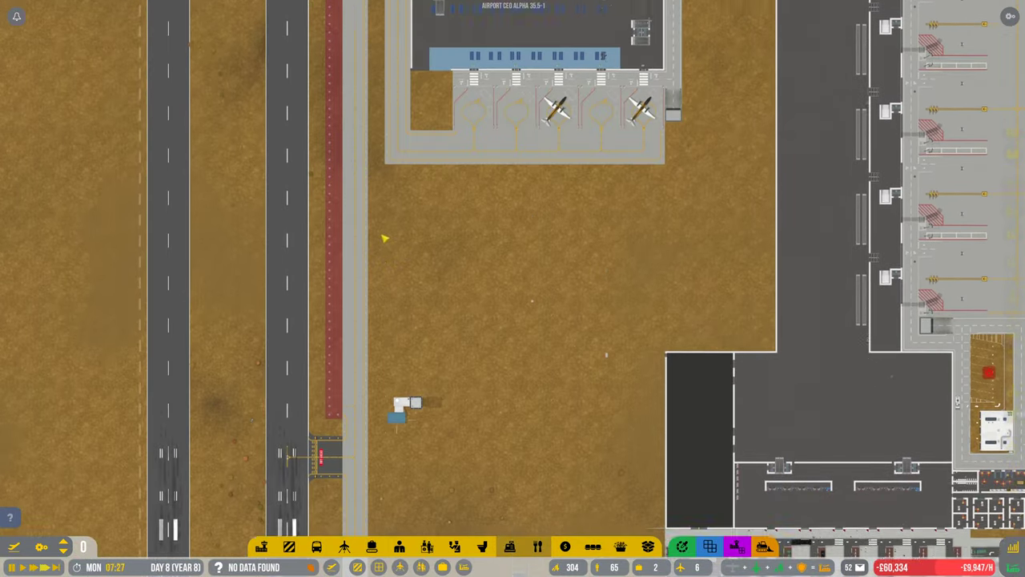
key("w")
scroll(599, 358, "up", 5)
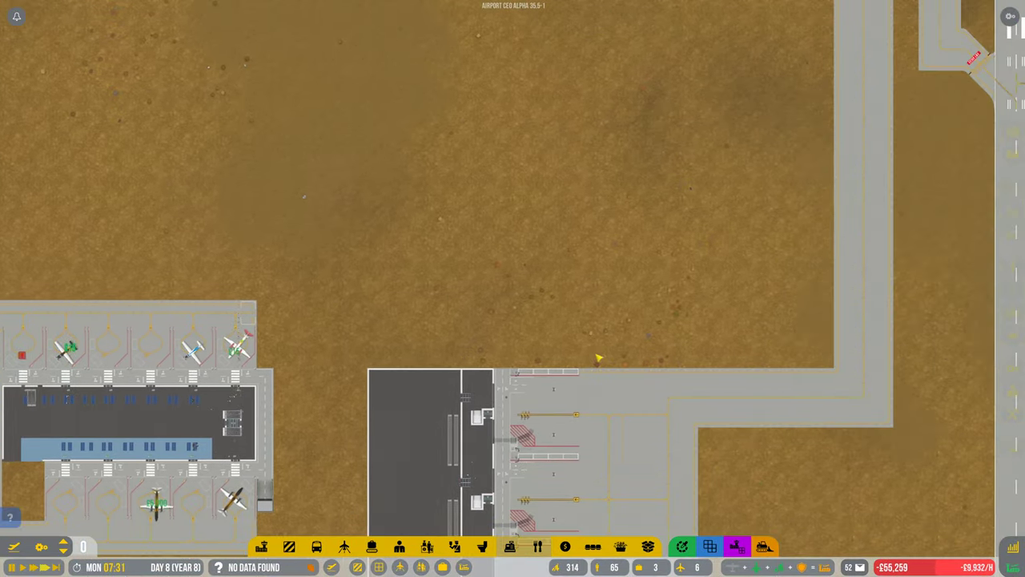
key("d")
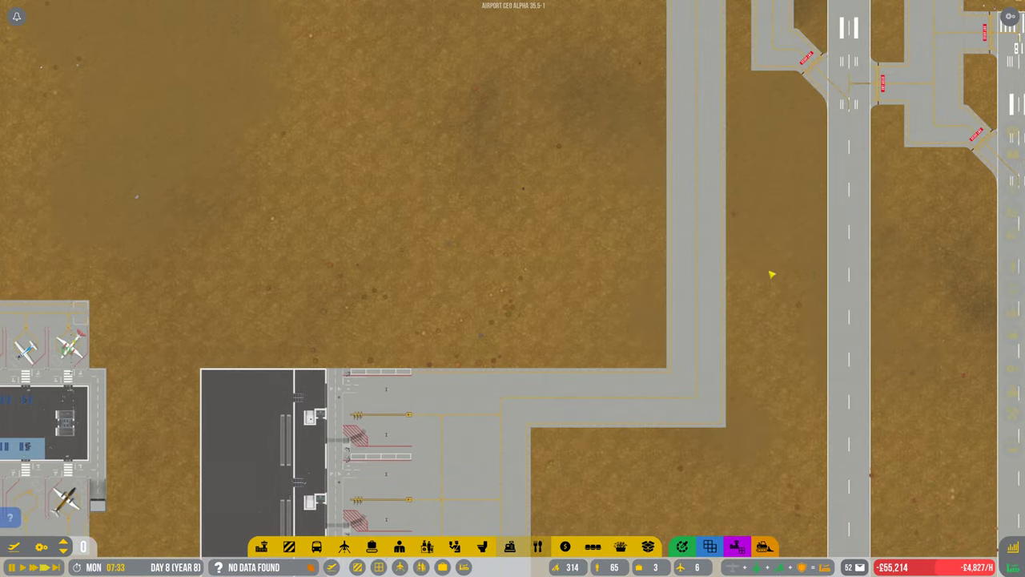
scroll(732, 245, "down", 4)
key("a")
key("a")
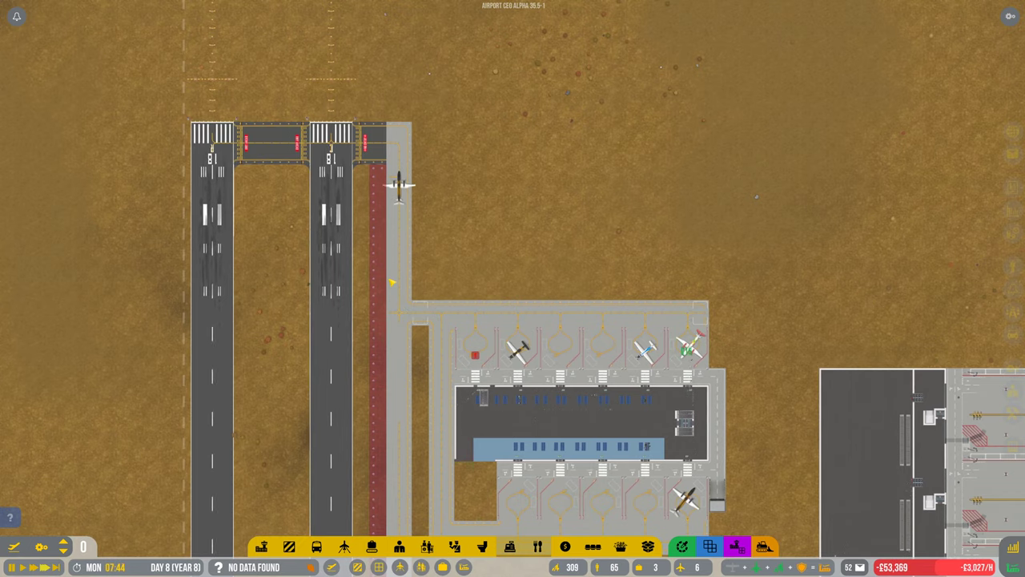
left_click(335, 157)
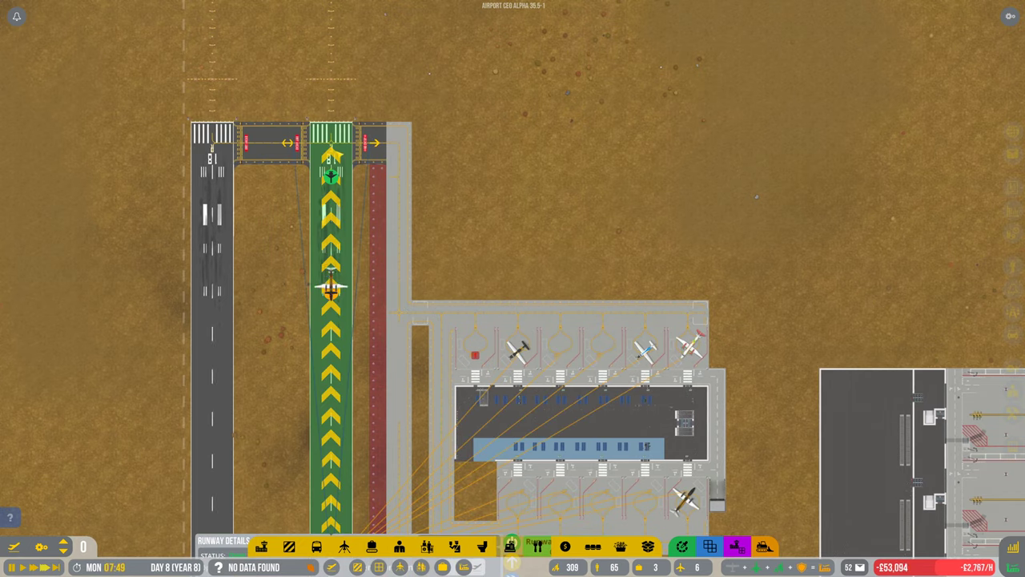
scroll(362, 194, "down", 3)
key("Escape")
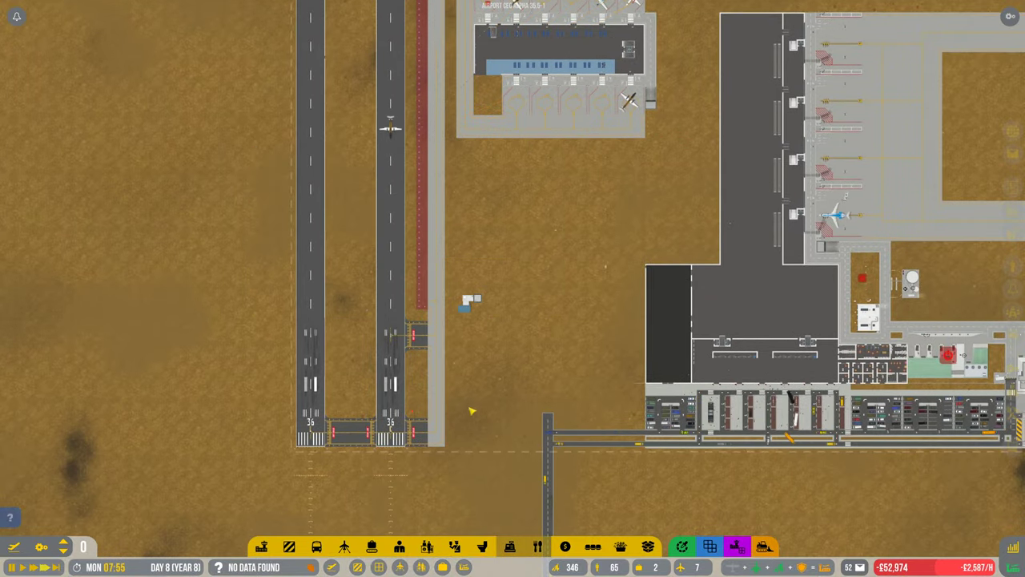
scroll(358, 390, "up", 3)
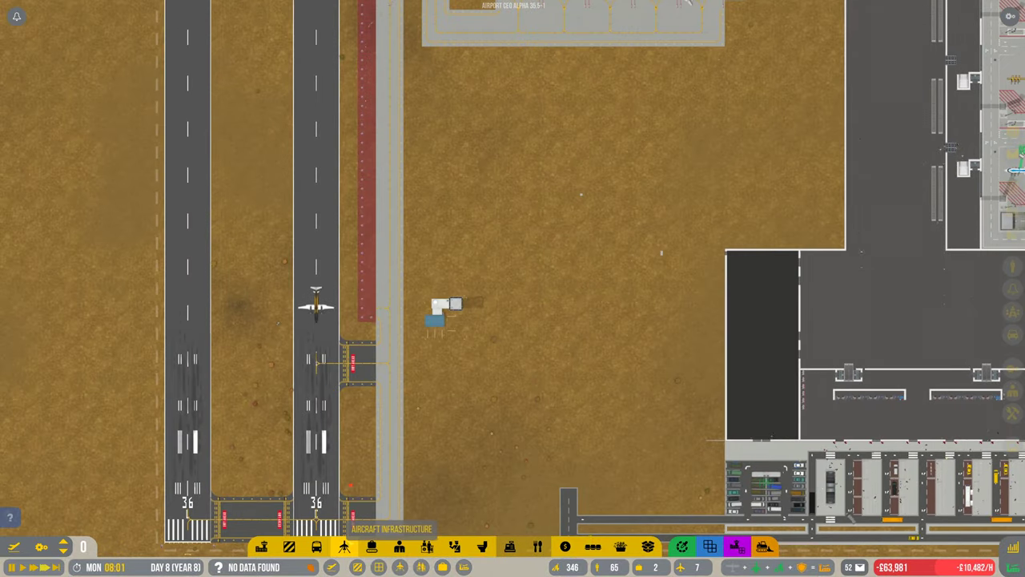
Step: Try a taxiway path beside the runway, cancel it, and view Medium Runway 4's details
left_click(344, 546)
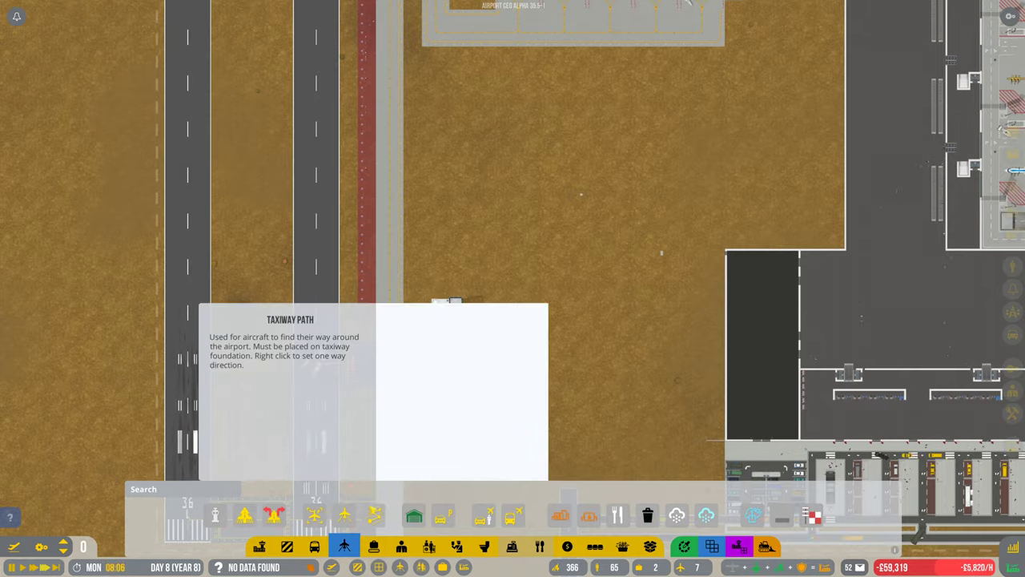
left_click(373, 516)
scroll(384, 320, "up", 5)
scroll(384, 311, "up", 3)
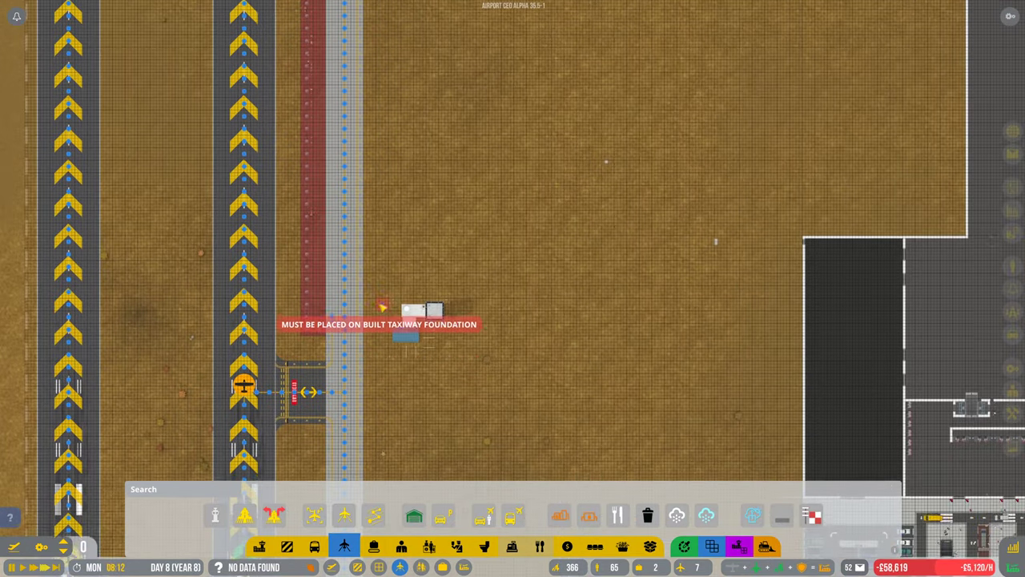
mouse_move(385, 311)
left_mouse_down()
mouse_move(443, 221)
mouse_move(443, 337)
left_mouse_up()
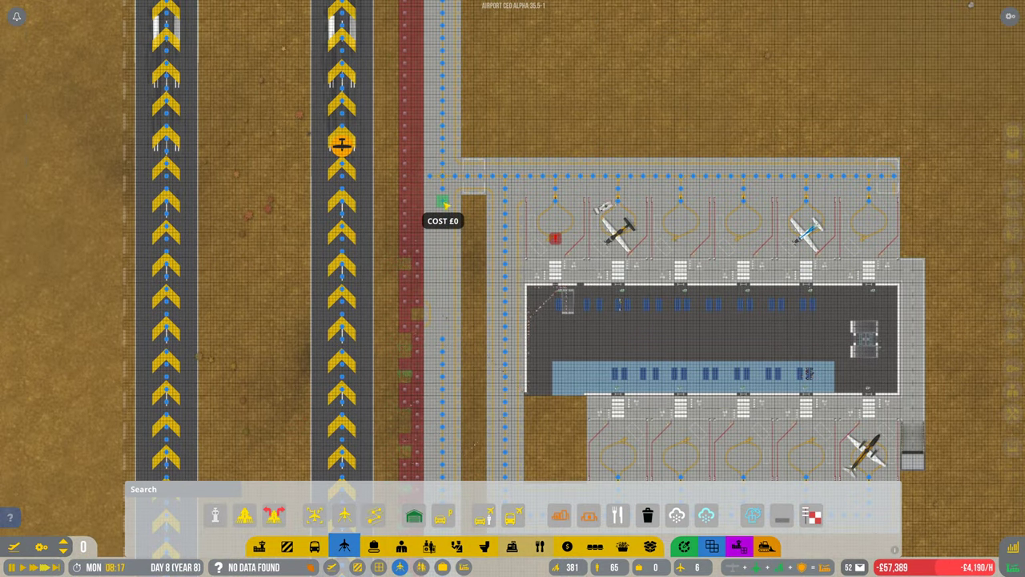
scroll(454, 396, "down", 3)
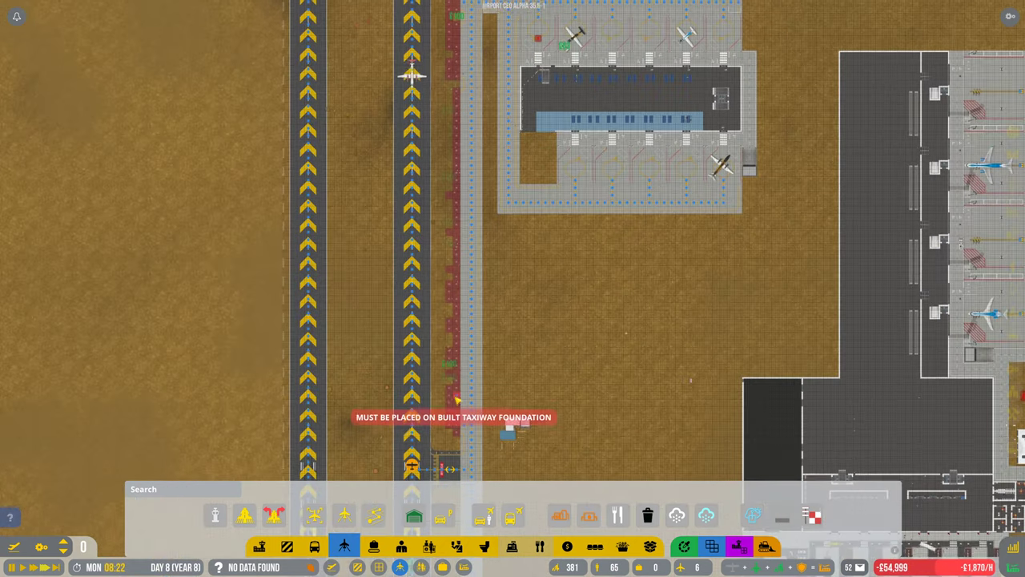
left_click_drag(480, 240, 512, 337)
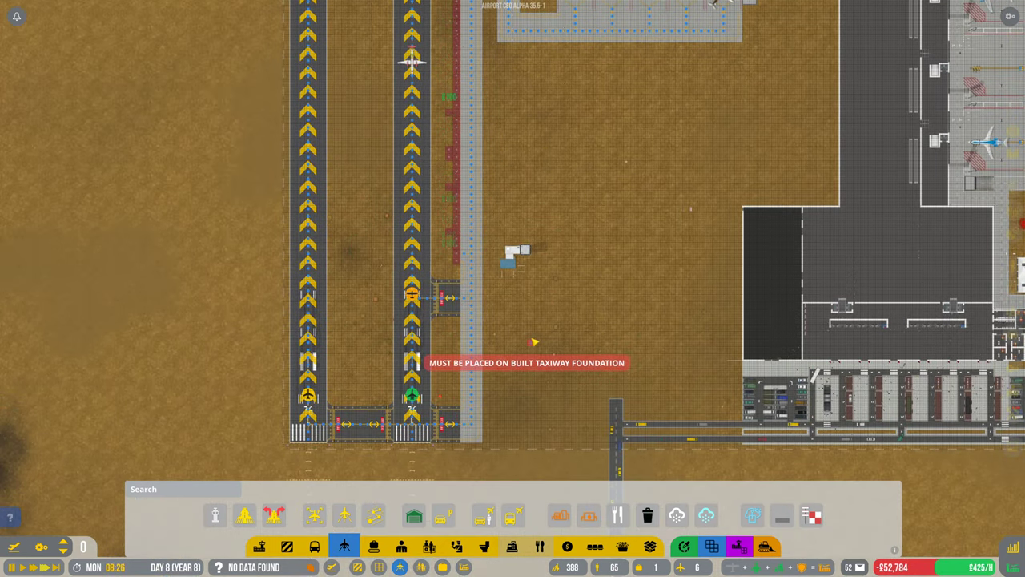
right_click(535, 342)
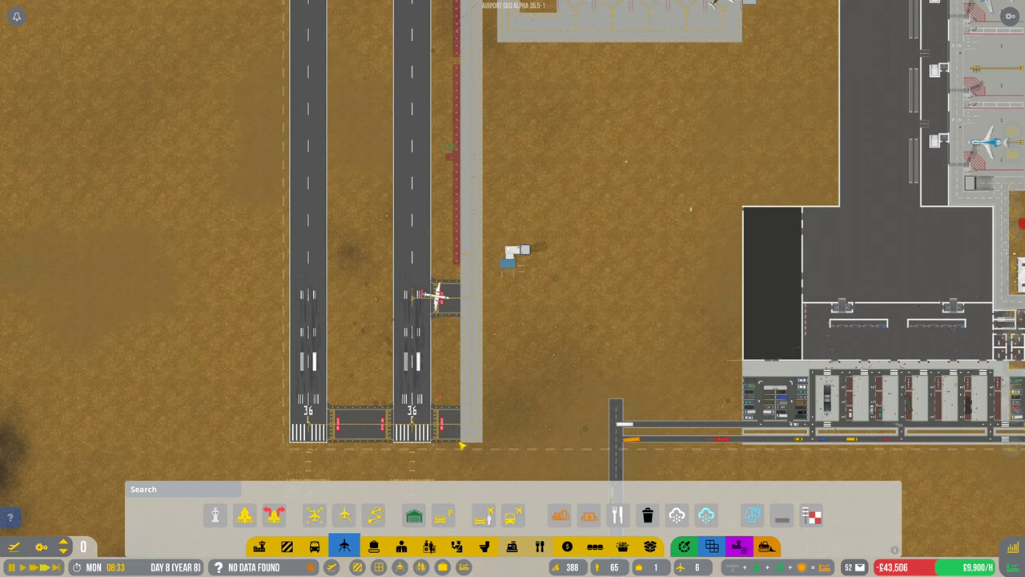
left_click(413, 344)
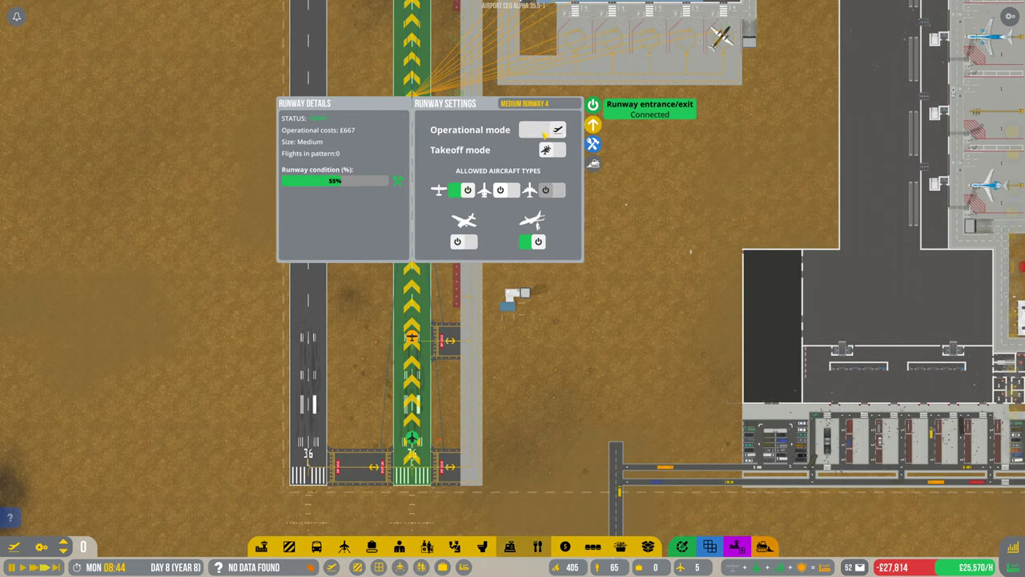
Step: Close the runway settings and pan between the terminal apron and runway ends
right_click(569, 365)
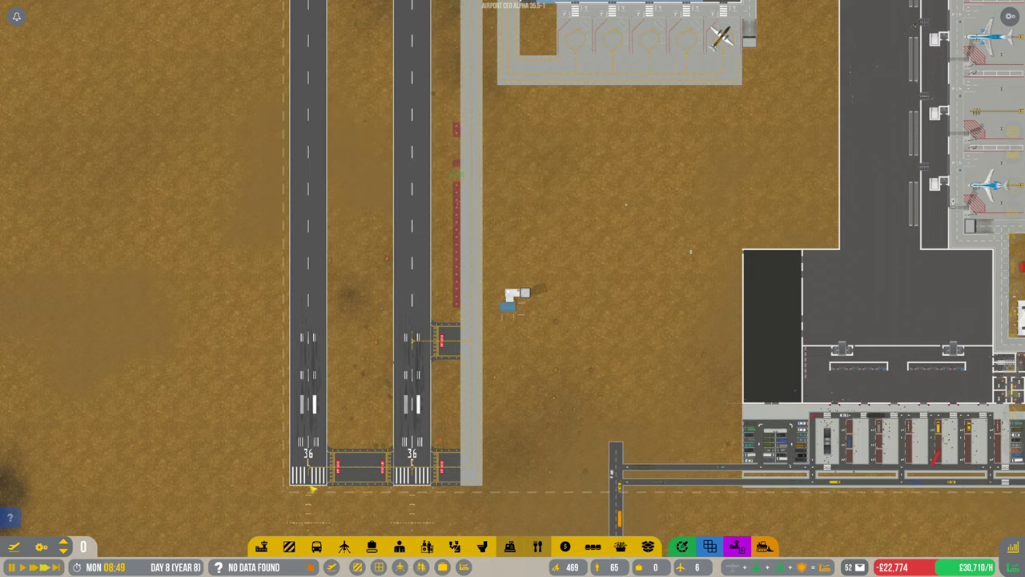
key("w")
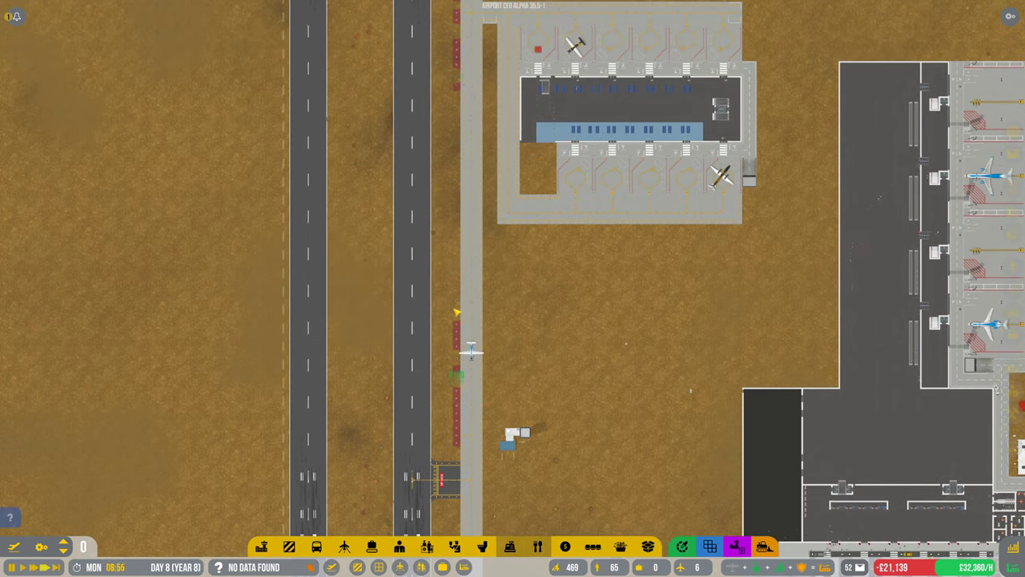
key("s")
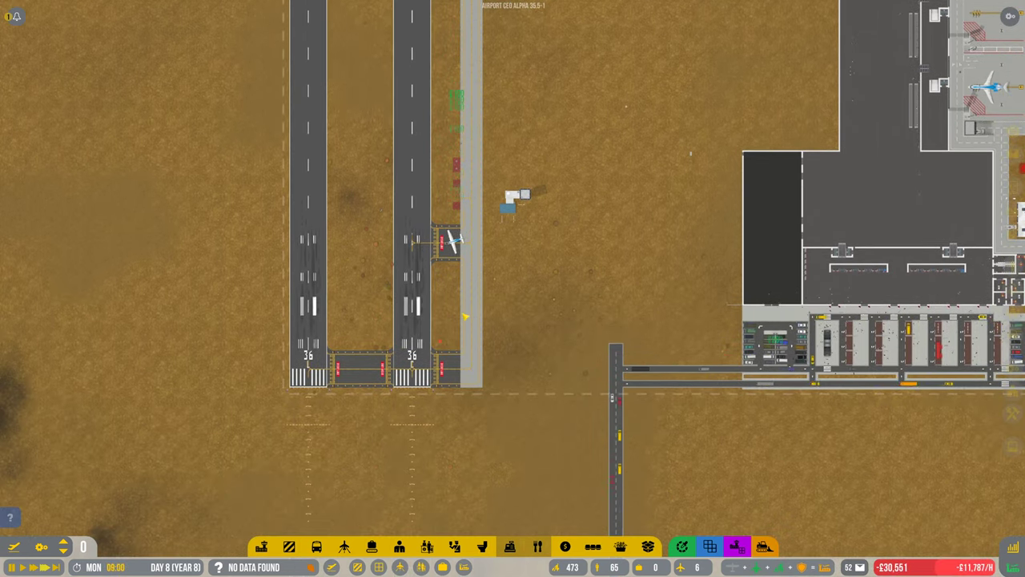
key("w")
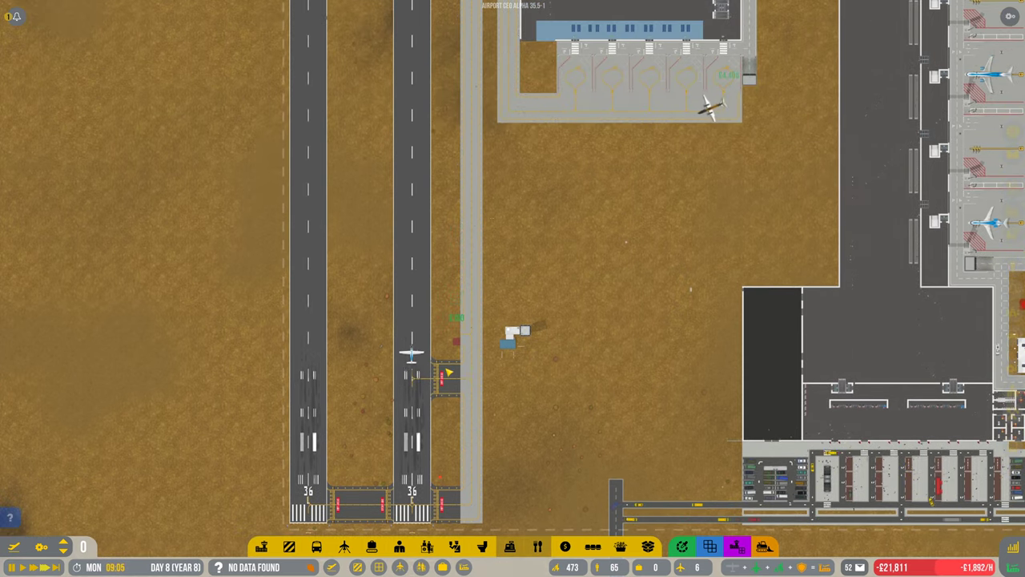
key("w")
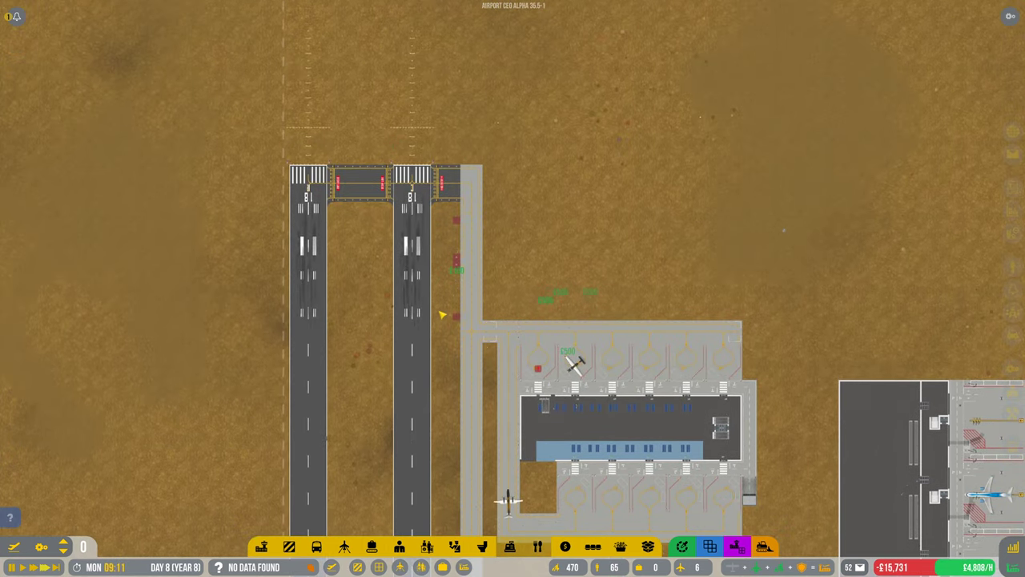
key("d")
key("a")
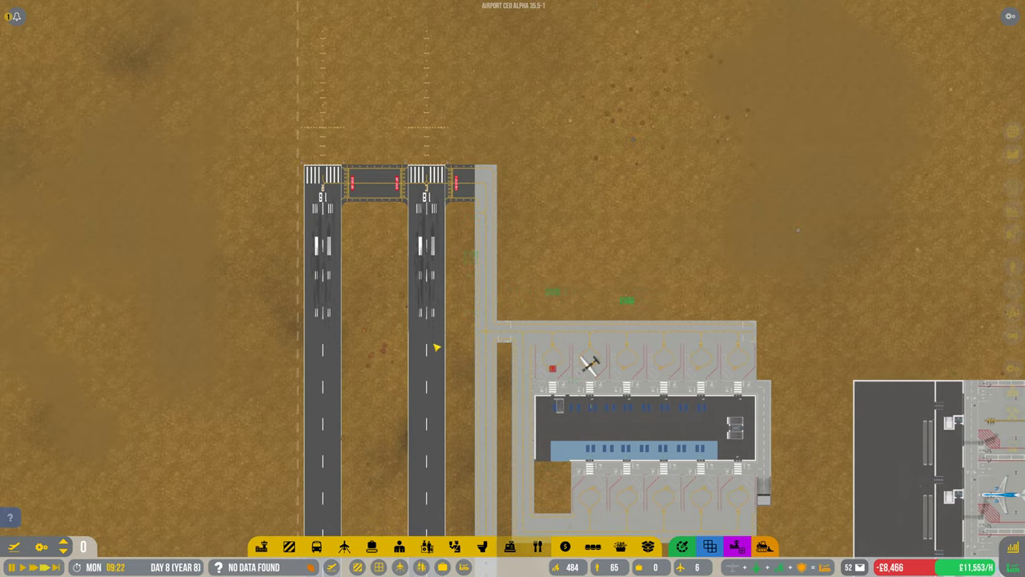
Step: Pan east to bring the small terminal's upper aircraft stands into view
key("s")
key("d")
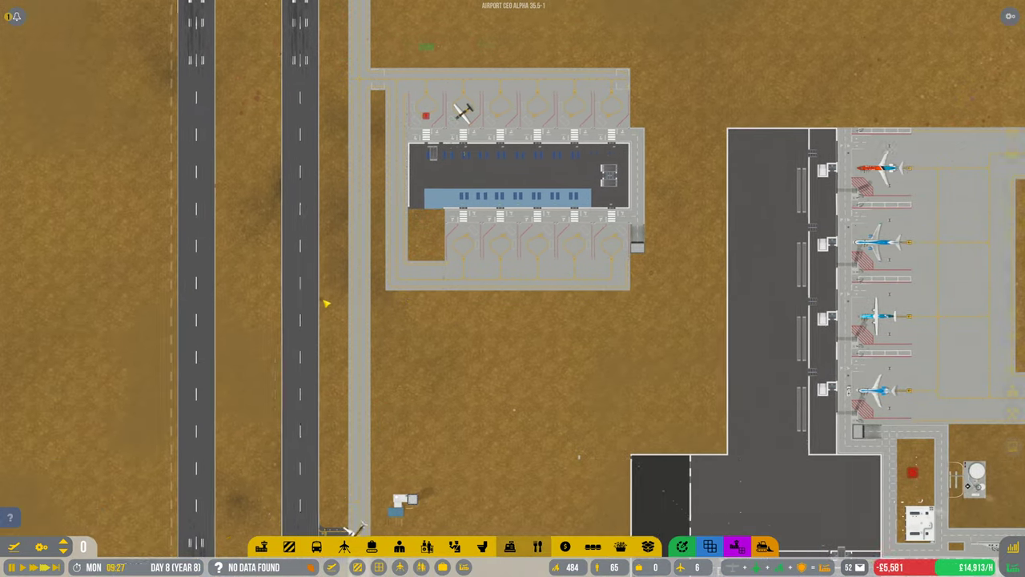
key("d")
scroll(513, 201, "up", 5)
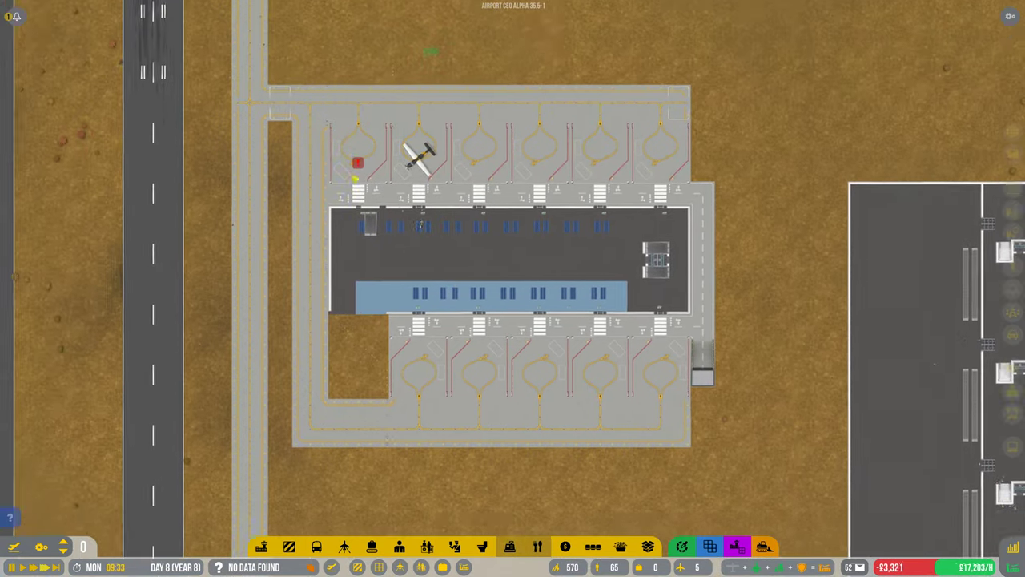
scroll(513, 240, "up", 3)
key("w")
key("a")
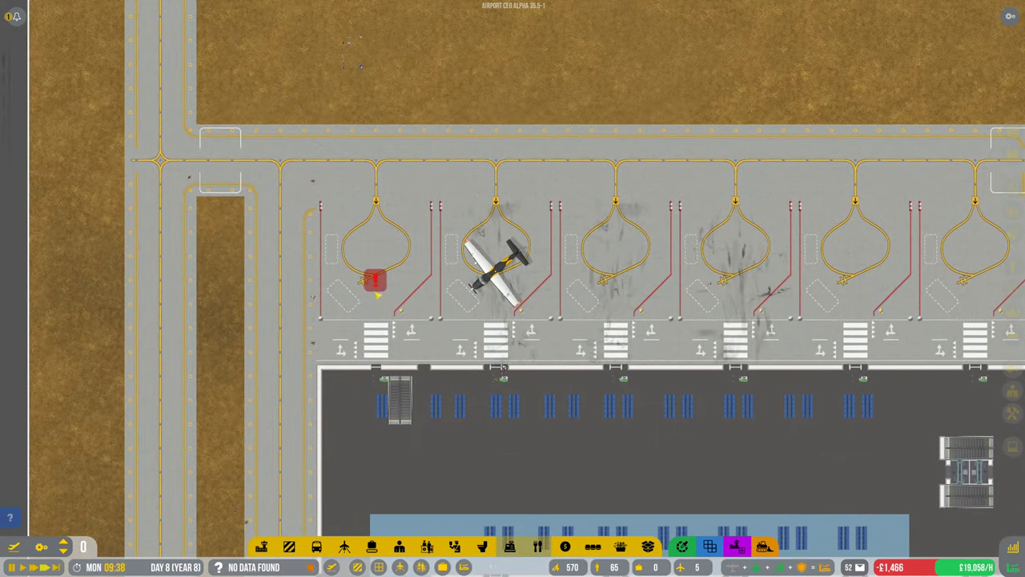
Step: Switch the leftmost stand, Small Aircraft Stand 21, from general aviation to commercial
left_click(428, 261)
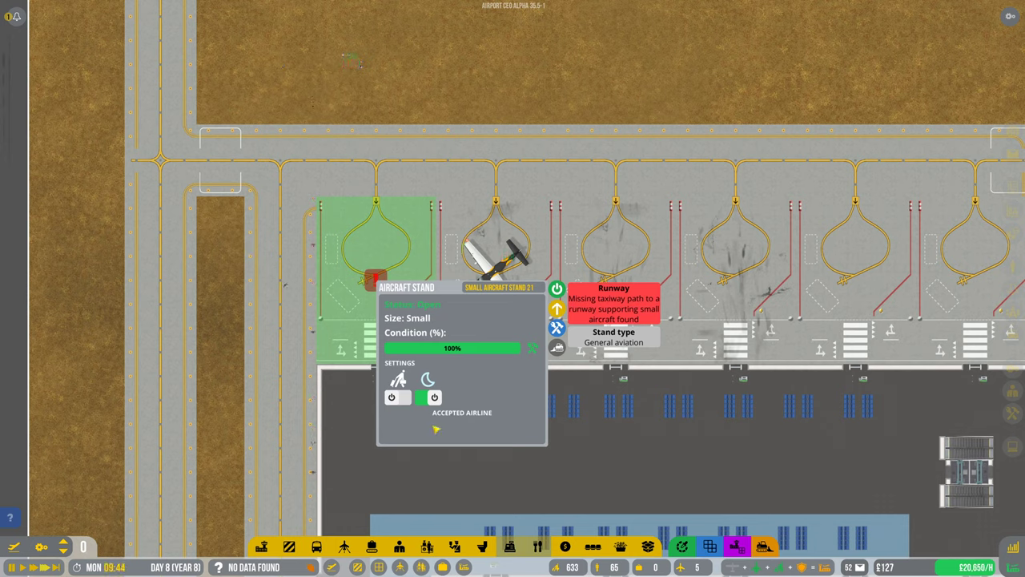
left_click(397, 398)
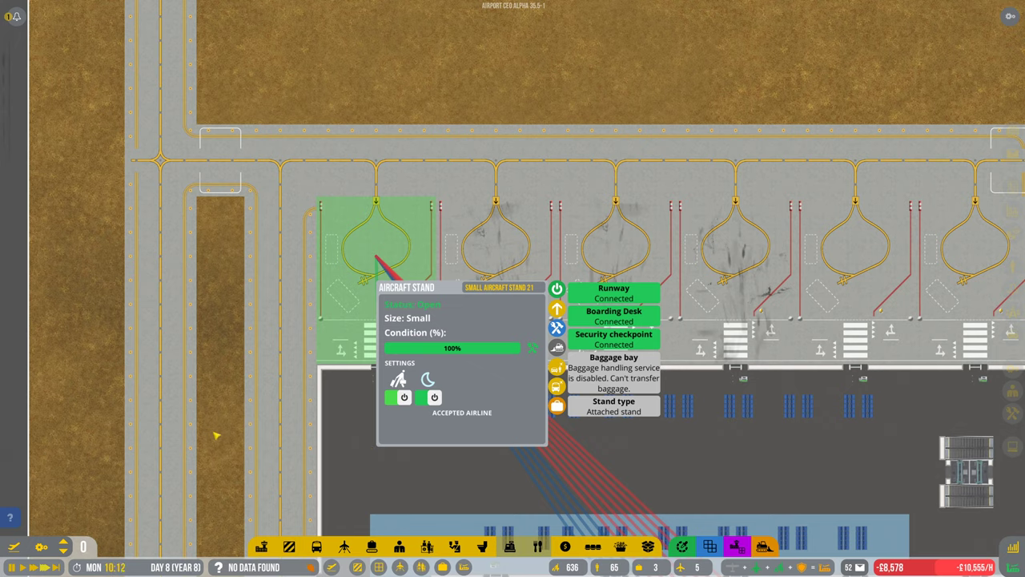
key("Escape")
scroll(373, 362, "down", 5)
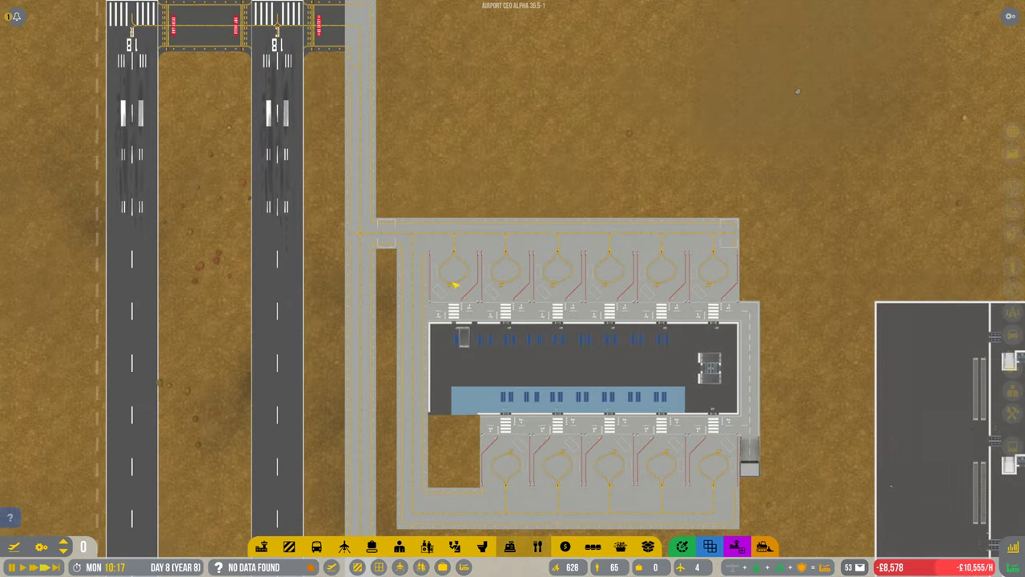
scroll(453, 284, "down", 3)
Step: Inspect the small service vehicle park, then pan across the car parks to the apron
left_click_drag(453, 449, 241, 160)
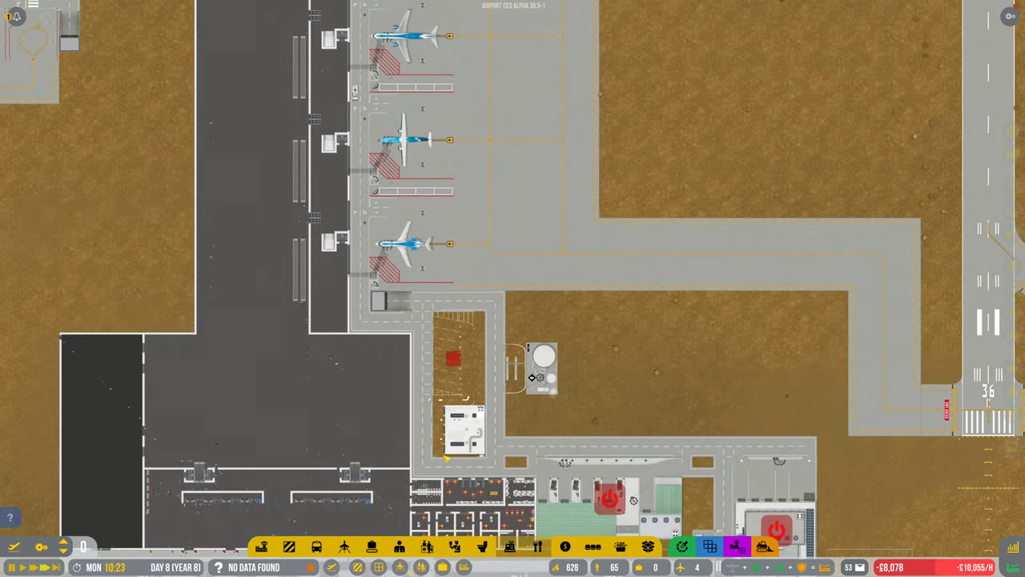
left_click(465, 324)
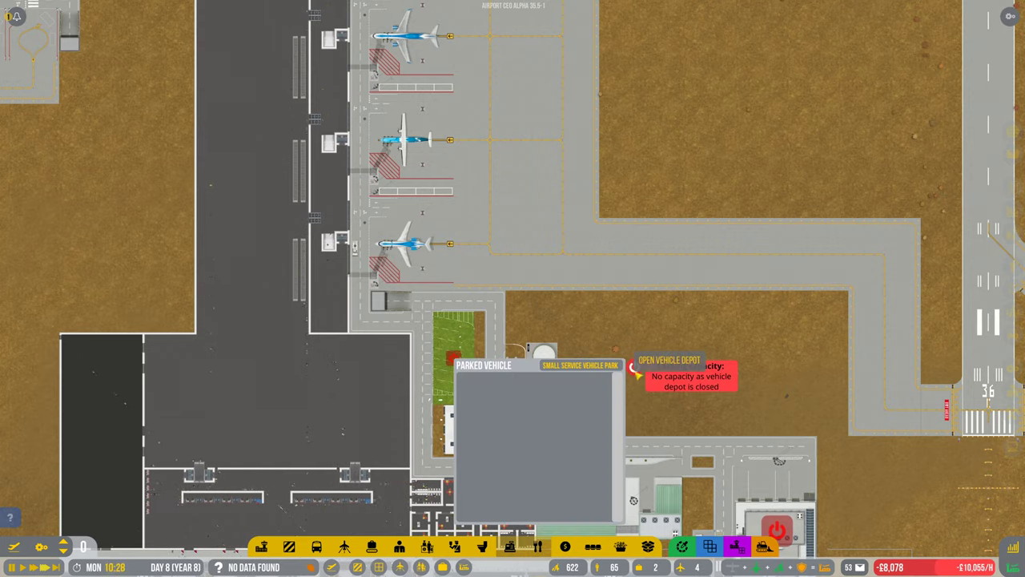
left_click_drag(633, 400, 480, 120)
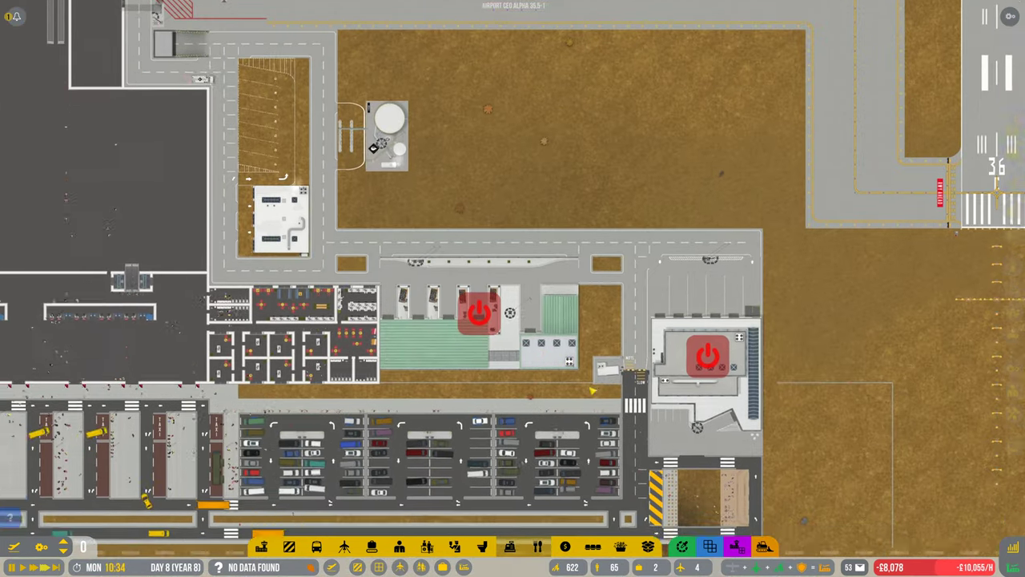
left_click_drag(592, 390, 727, 308)
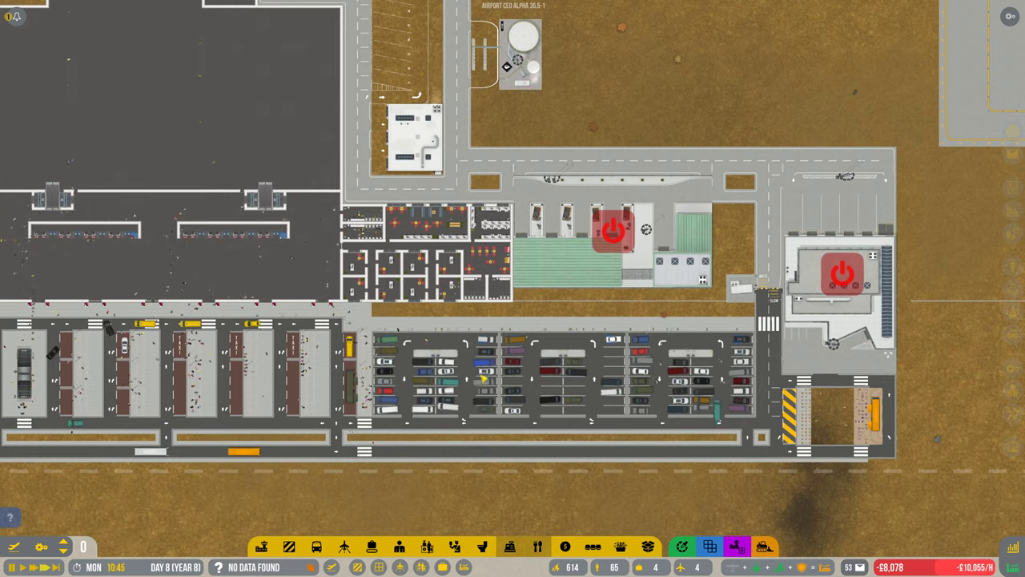
left_click_drag(480, 241, 697, 240)
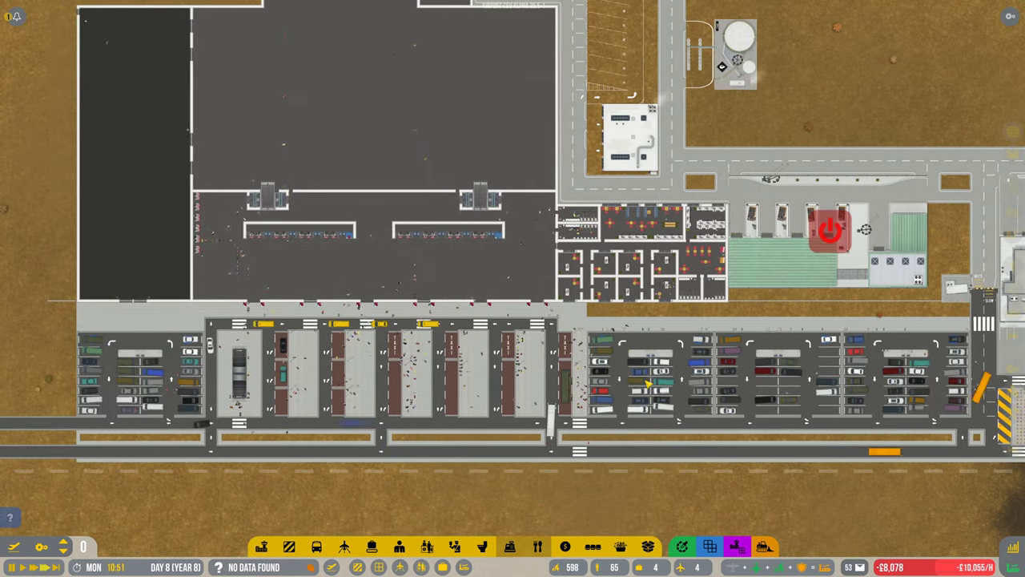
left_click_drag(401, 200, 646, 384)
Step: Check the hourly budget overview in the airport management panel
key("F1")
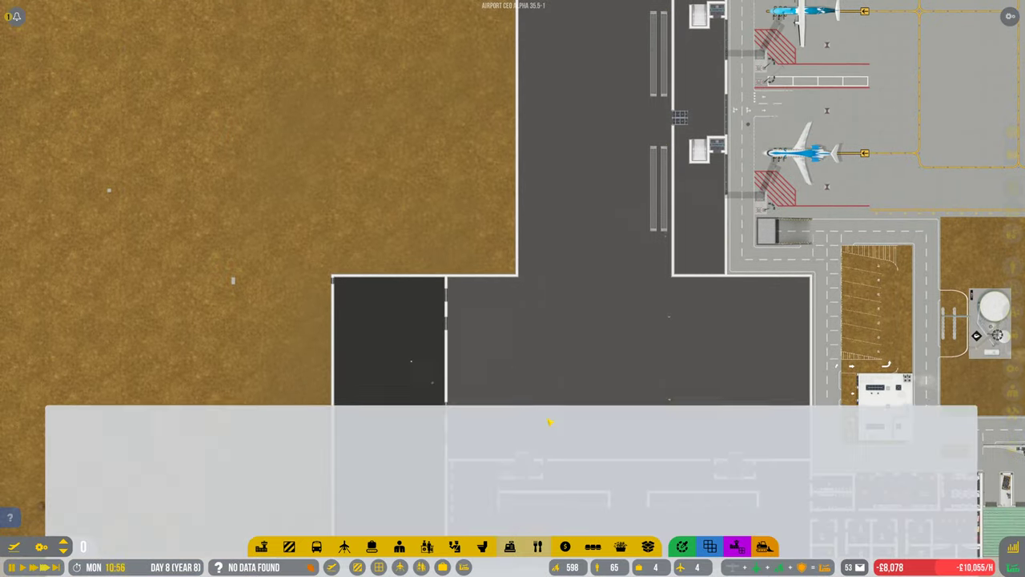
key("Escape")
left_click_drag(463, 72, 462, 143)
key("F10")
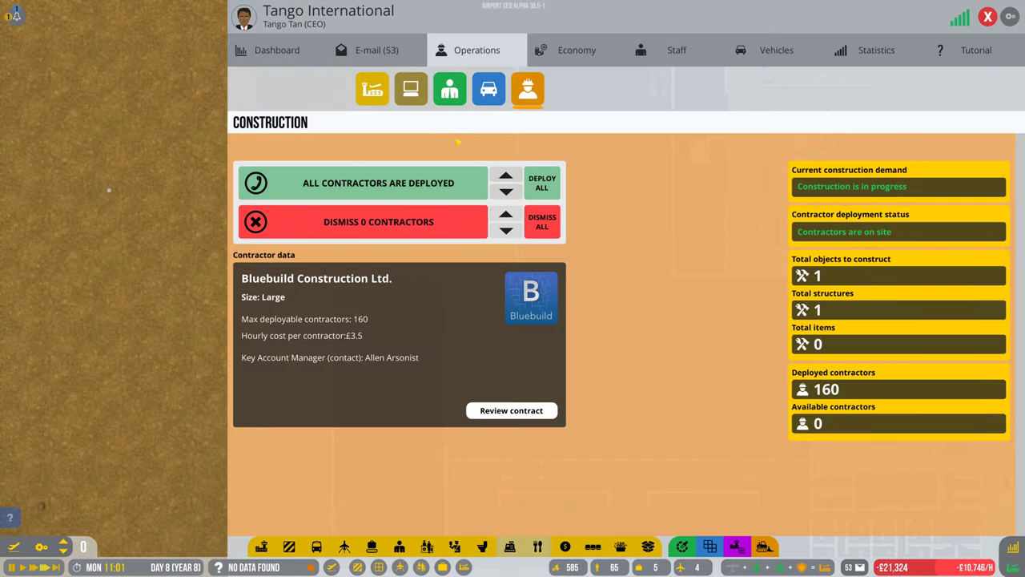
left_click(577, 50)
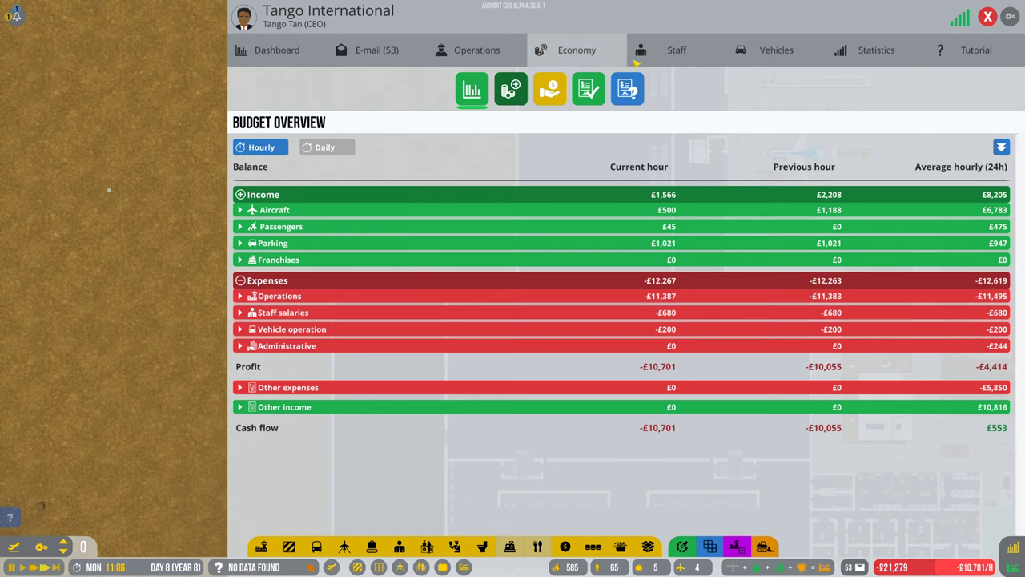
Step: Browse R&D projects for the empty slot and read the Ultimate Commercial License brief
left_click(477, 49)
left_click(410, 89)
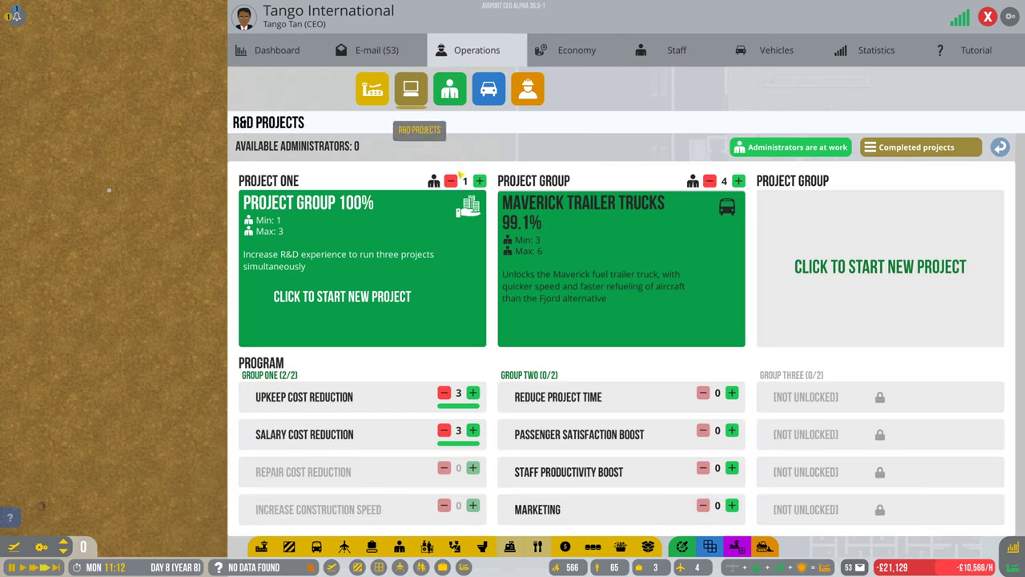
left_click(370, 303)
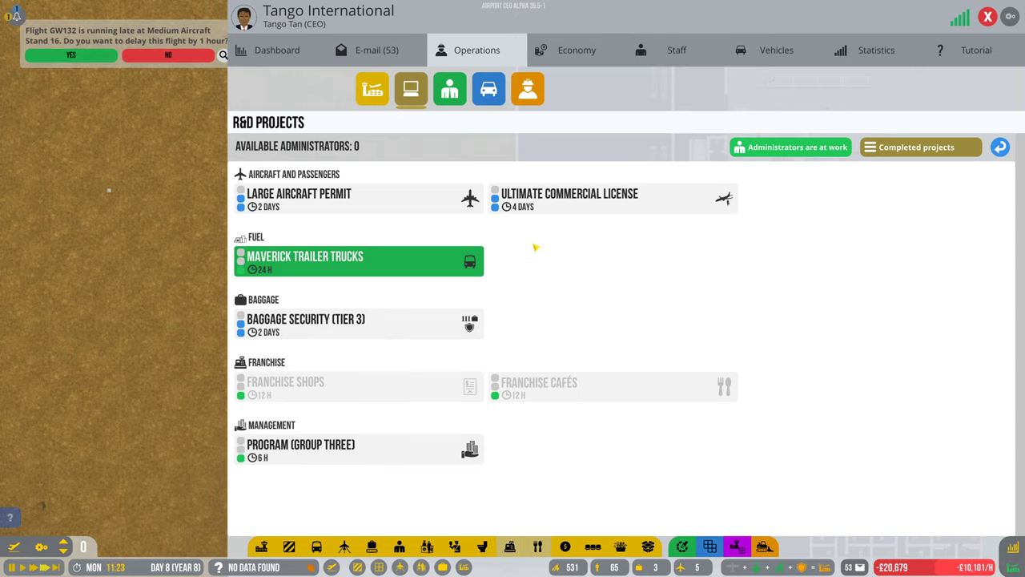
mouse_move(569, 199)
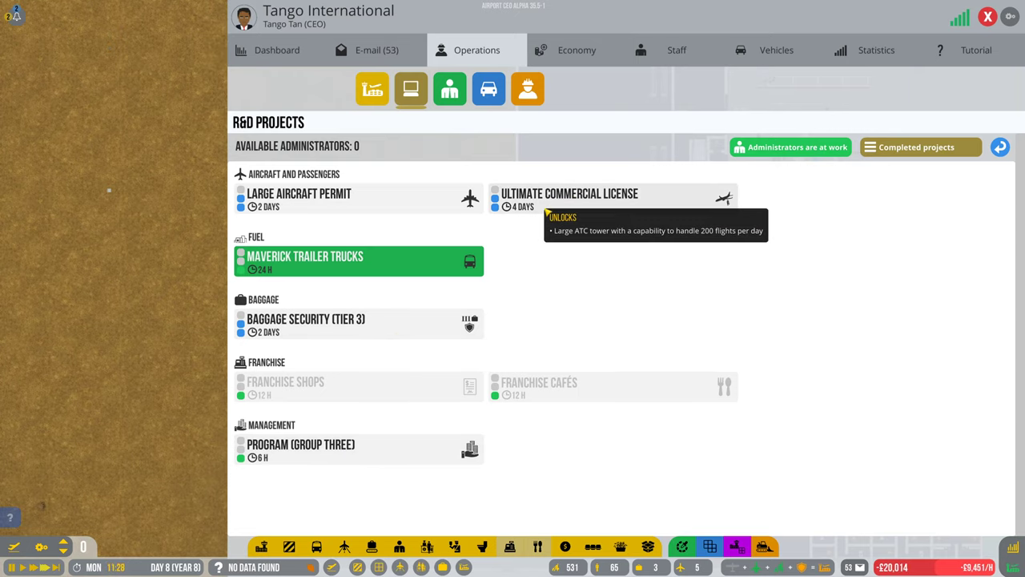
left_click(547, 213)
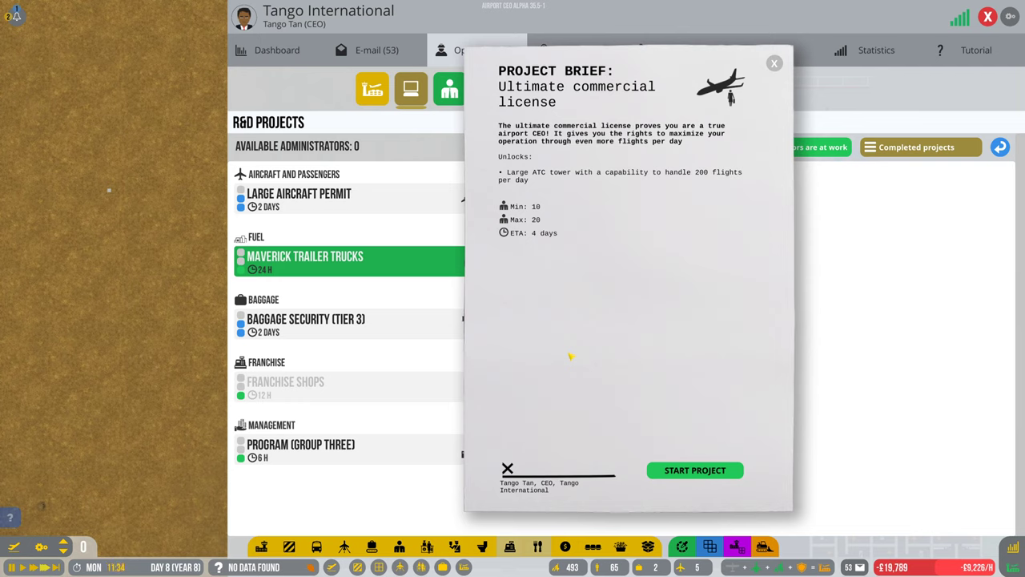
left_click(775, 64)
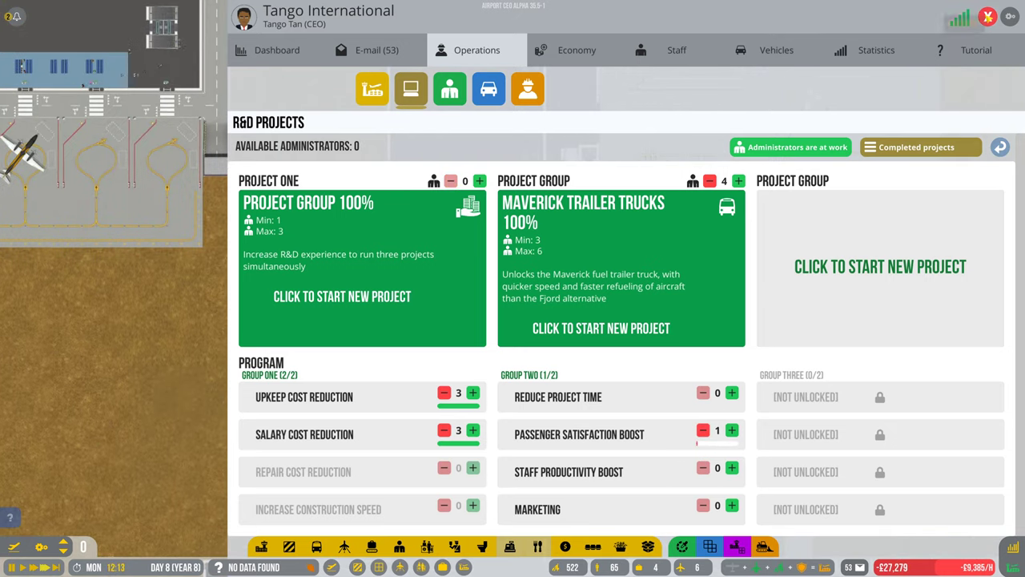
Step: Close the management panel and move the map view toward the runways
key("Escape")
left_click_drag(480, 213, 550, 212)
scroll(549, 212, "down", 2)
scroll(513, 240, "down", 2)
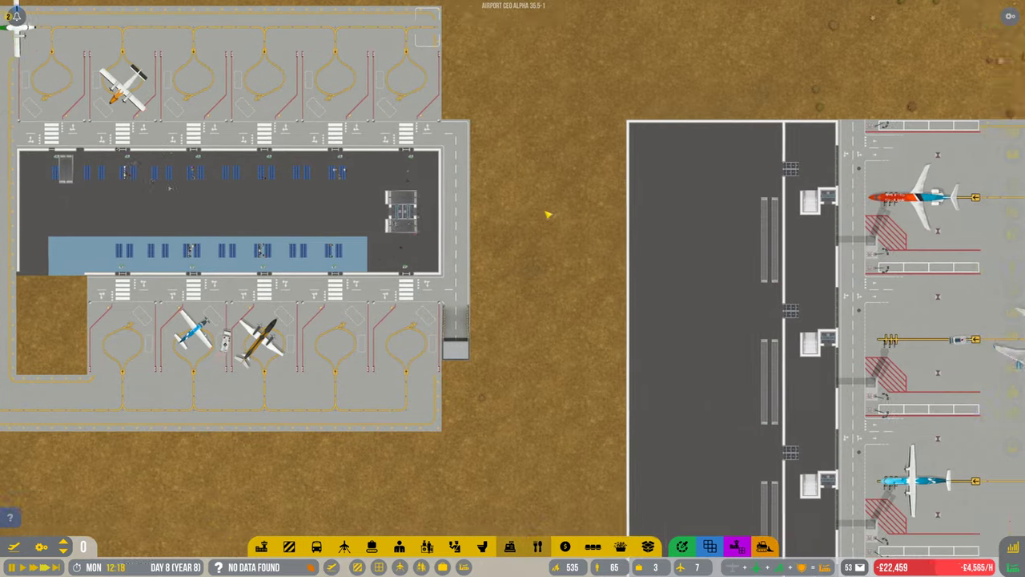
scroll(497, 254, "down", 2)
key("d")
key("s")
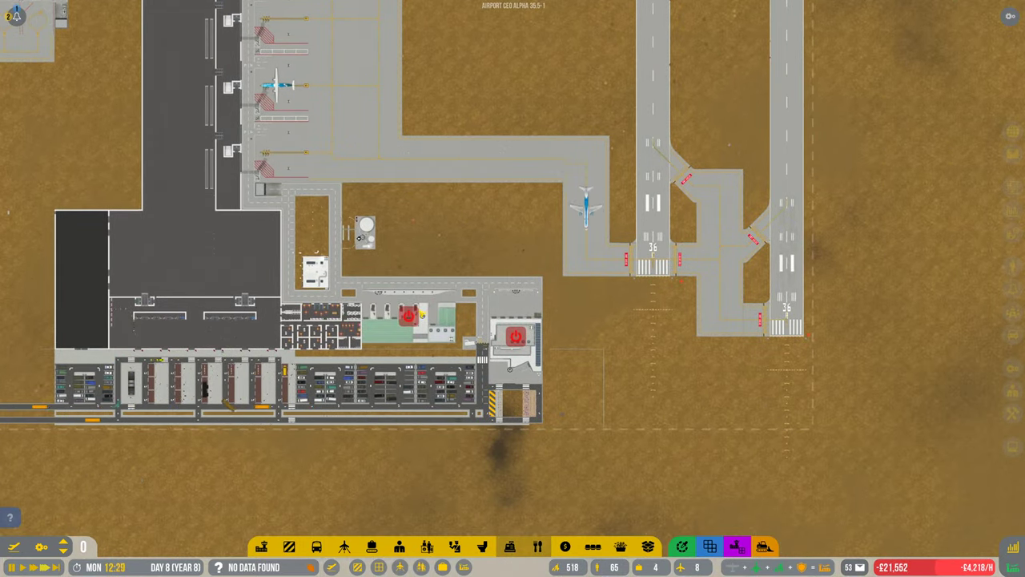
key("d")
key("w")
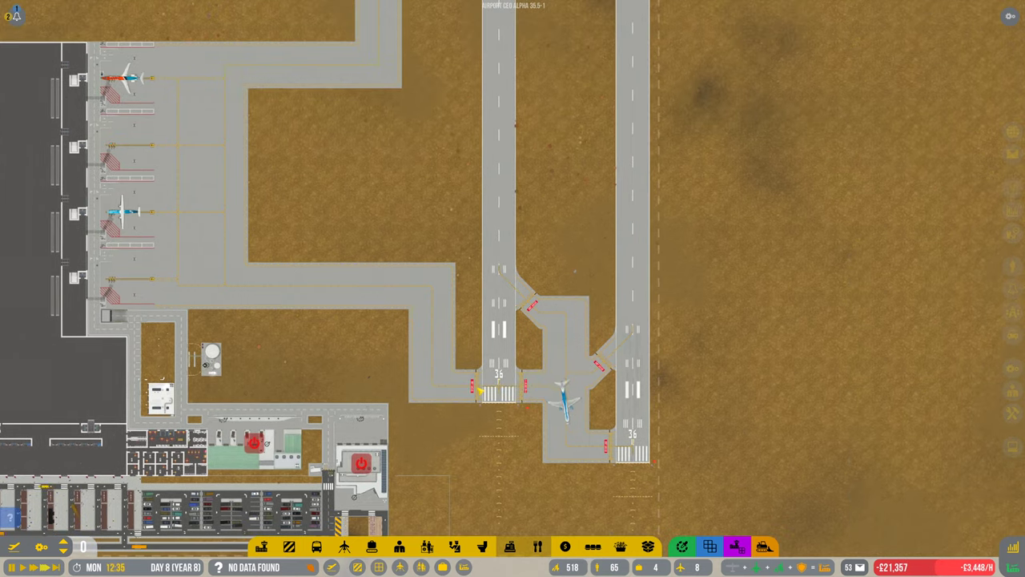
key("w")
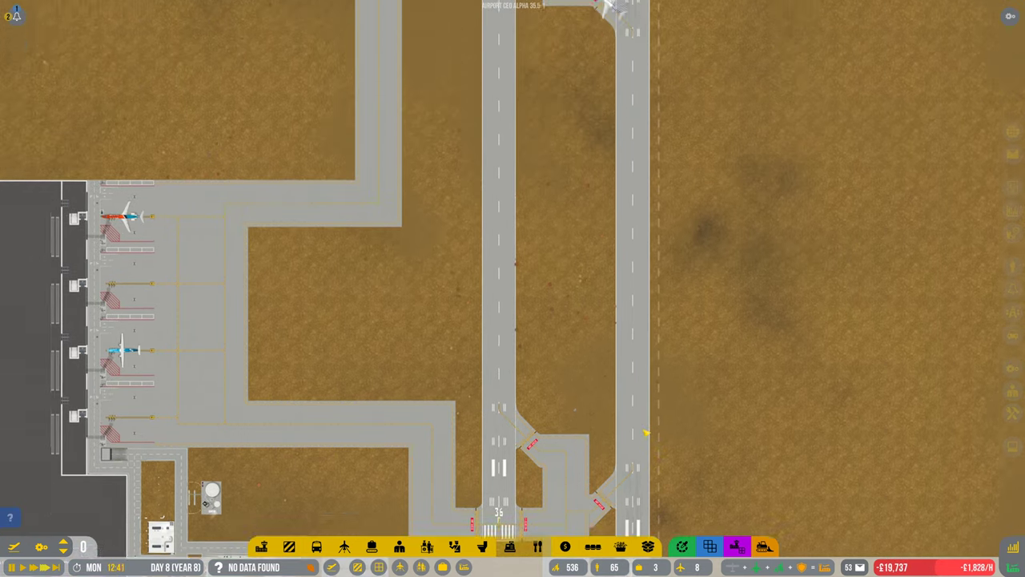
key("w")
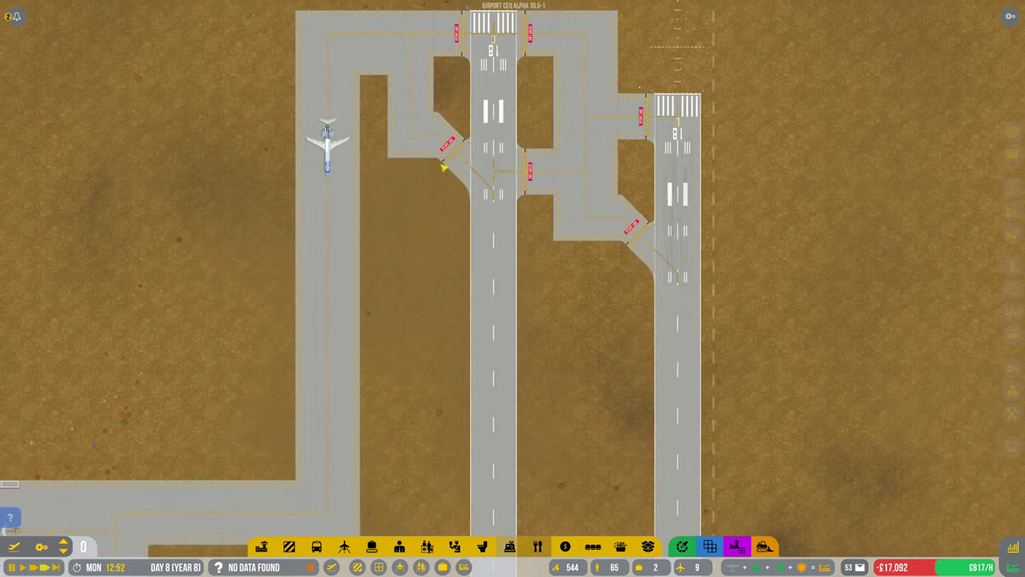
scroll(407, 321, "up", 3)
scroll(393, 240, "up", 3)
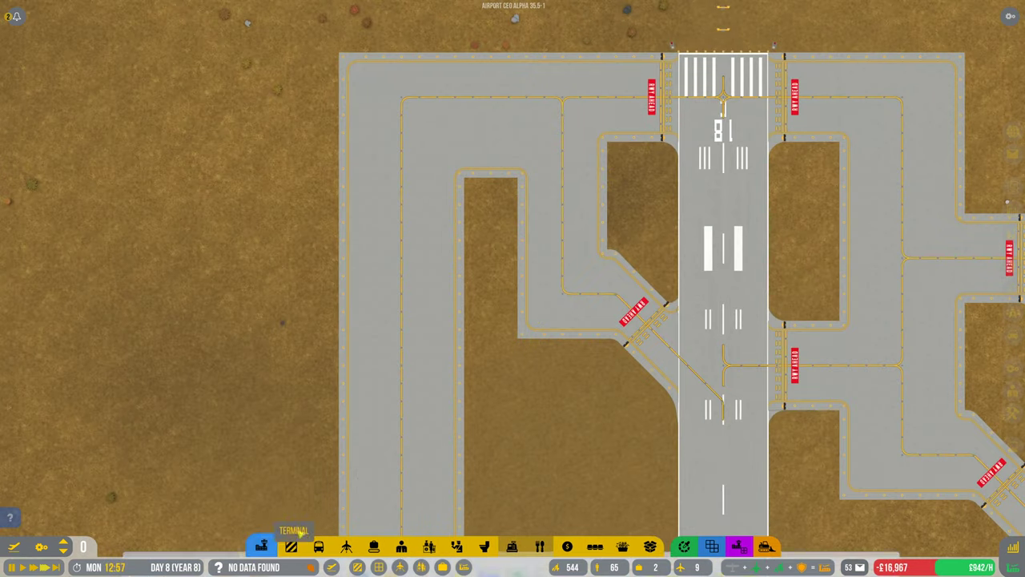
Step: Try laying an asphalt strip west of the northern runway
left_click(260, 546)
left_click(345, 546)
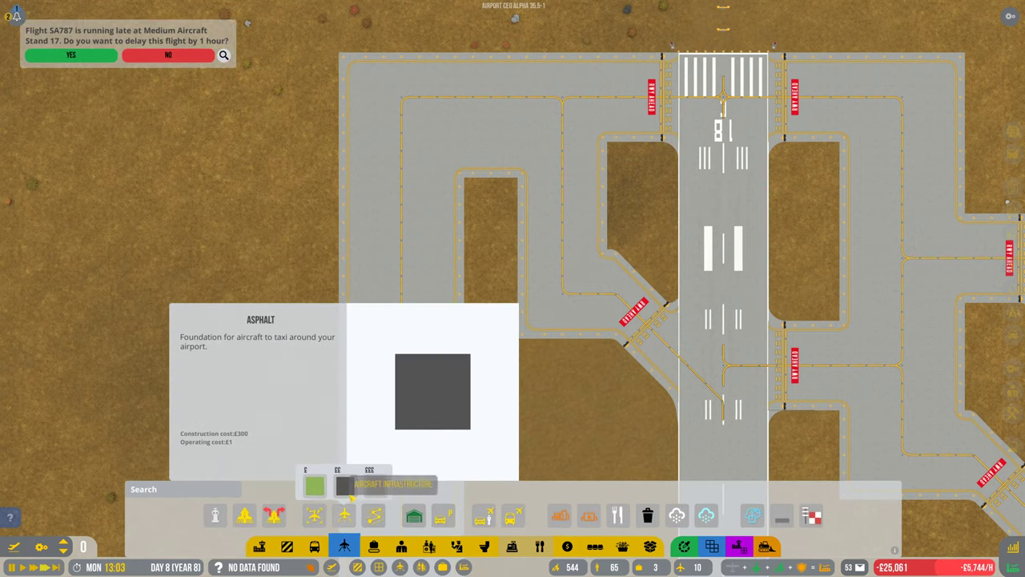
left_click(345, 487)
left_click(475, 325)
scroll(475, 324, "up", 2)
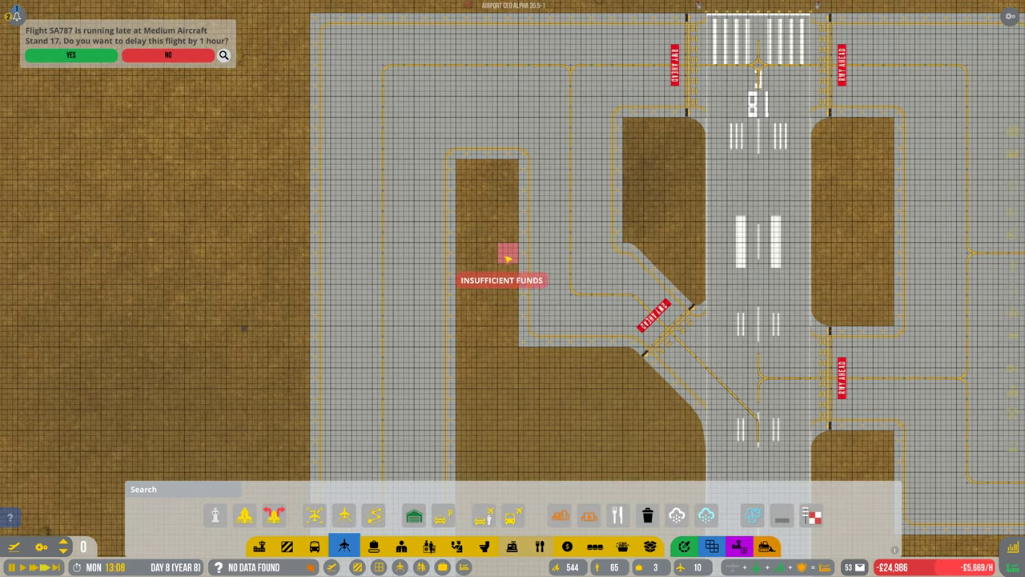
left_click_drag(509, 237, 465, 349)
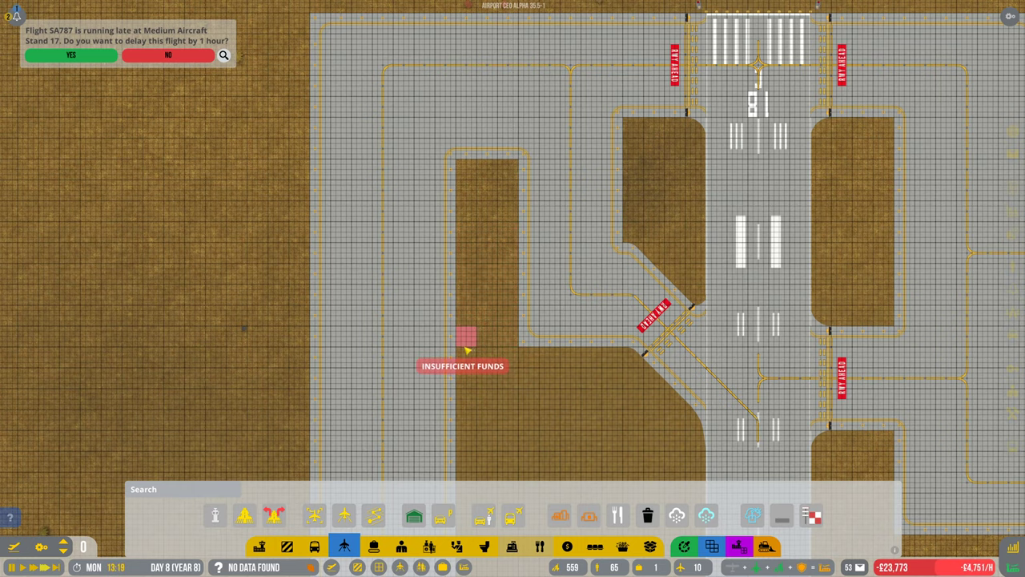
scroll(465, 349, "down", 3)
scroll(549, 395, "down", 3)
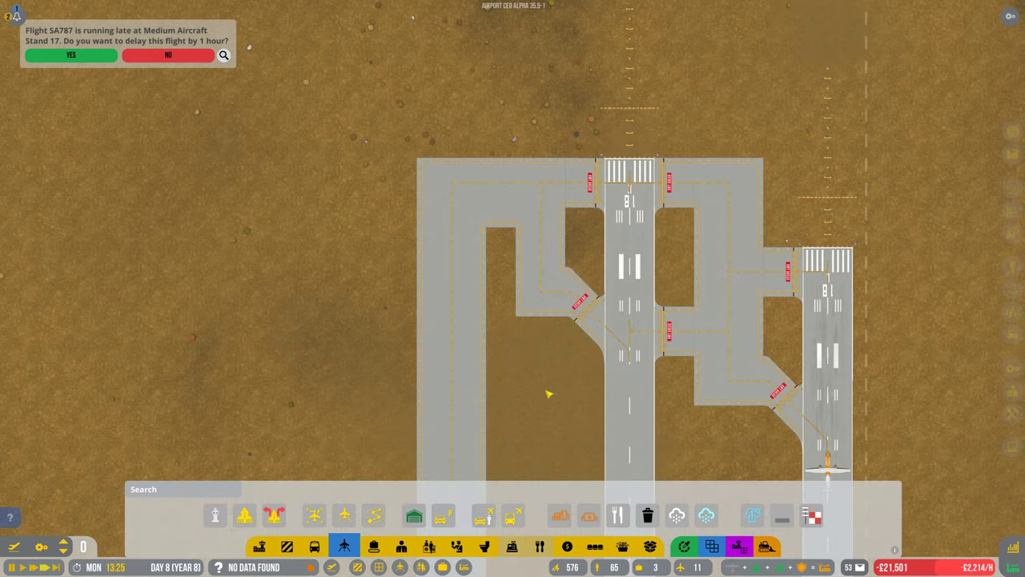
Step: Pan the view across the runways toward the terminal and recentre on the runways
key("d")
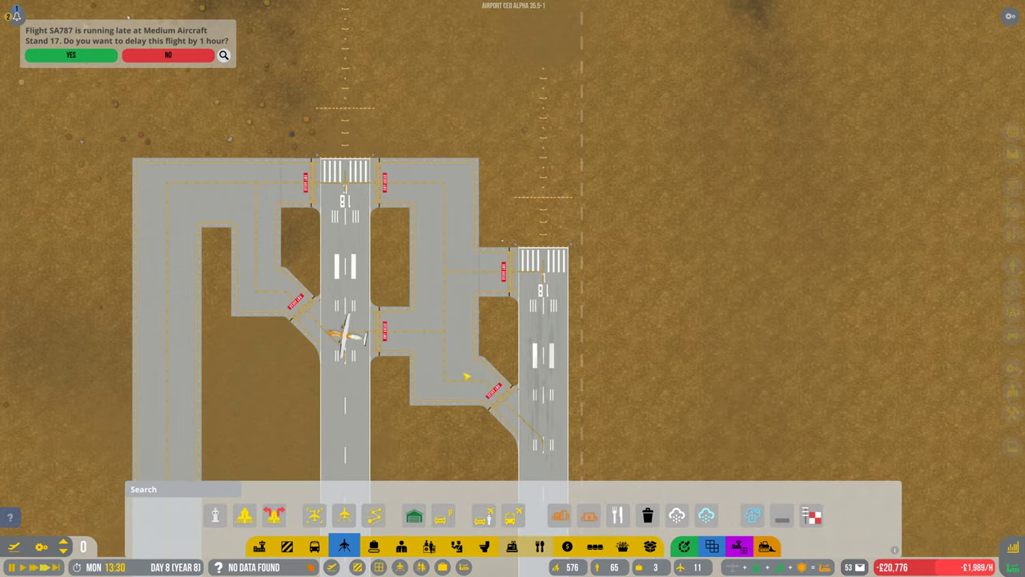
key("s")
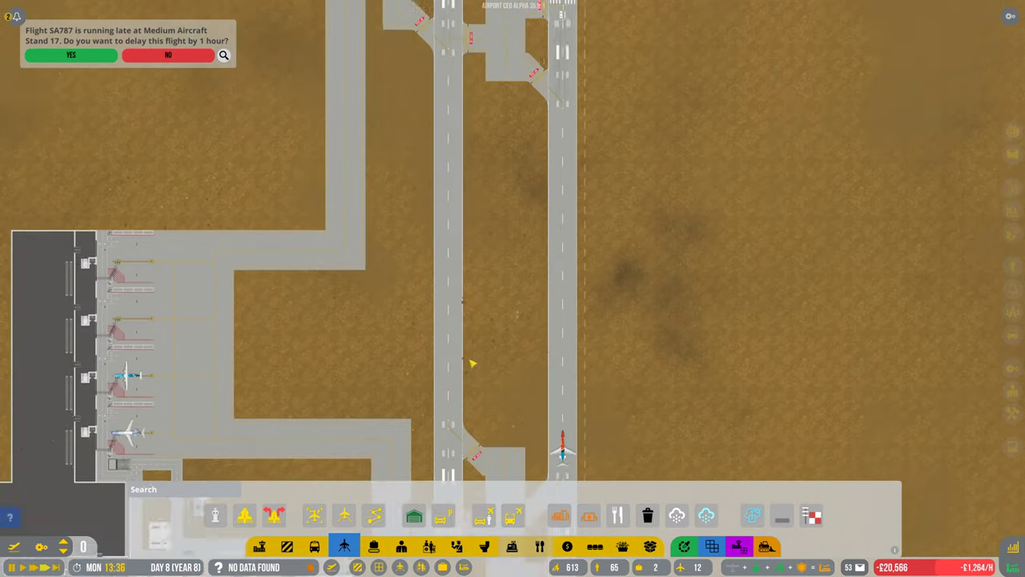
key("a")
key("d")
key("s")
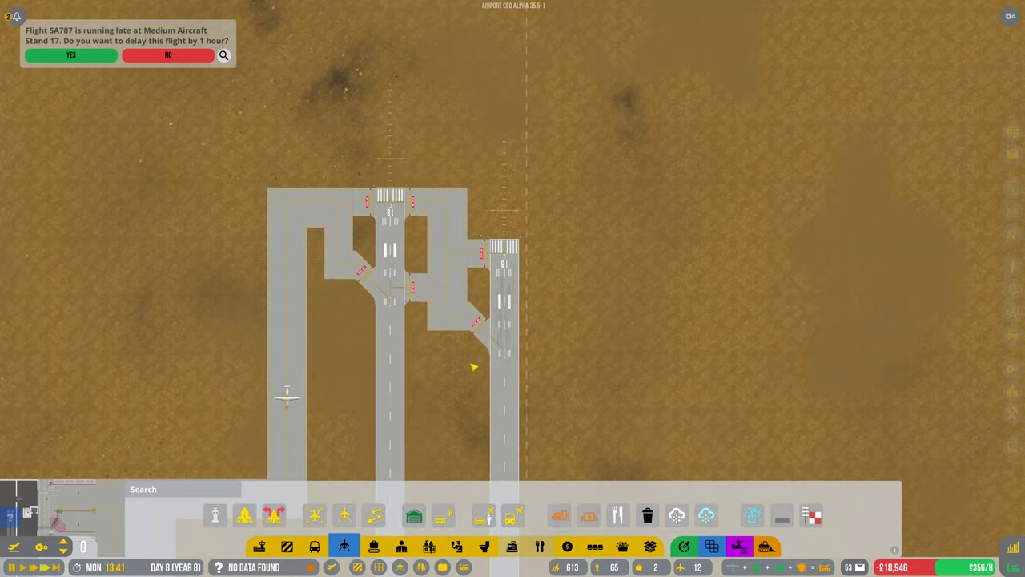
scroll(443, 328, "up", 4)
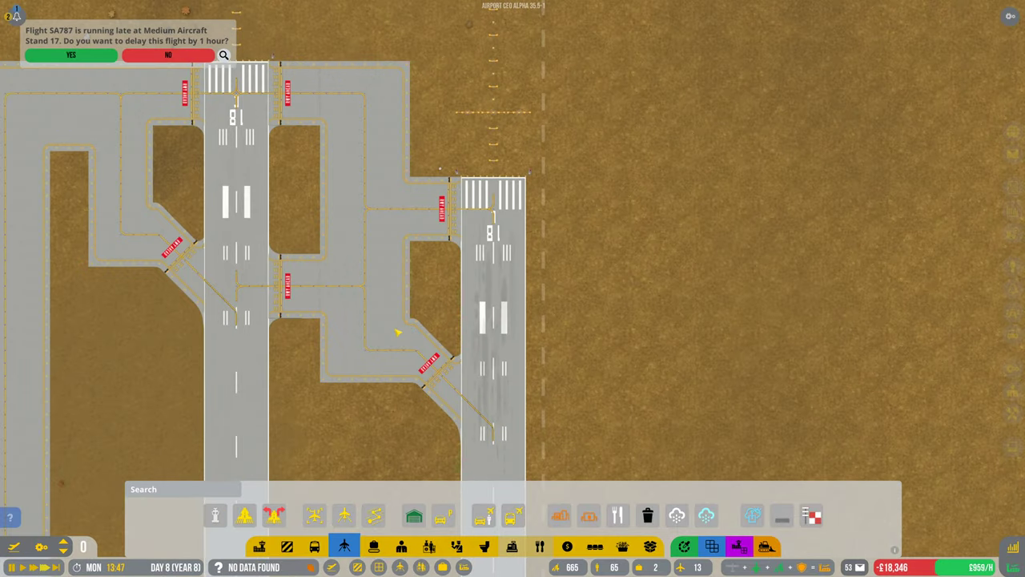
Step: Pick a Runway Entry/Exit variation, scout placement along the runways, then cancel build mode
left_click(343, 515)
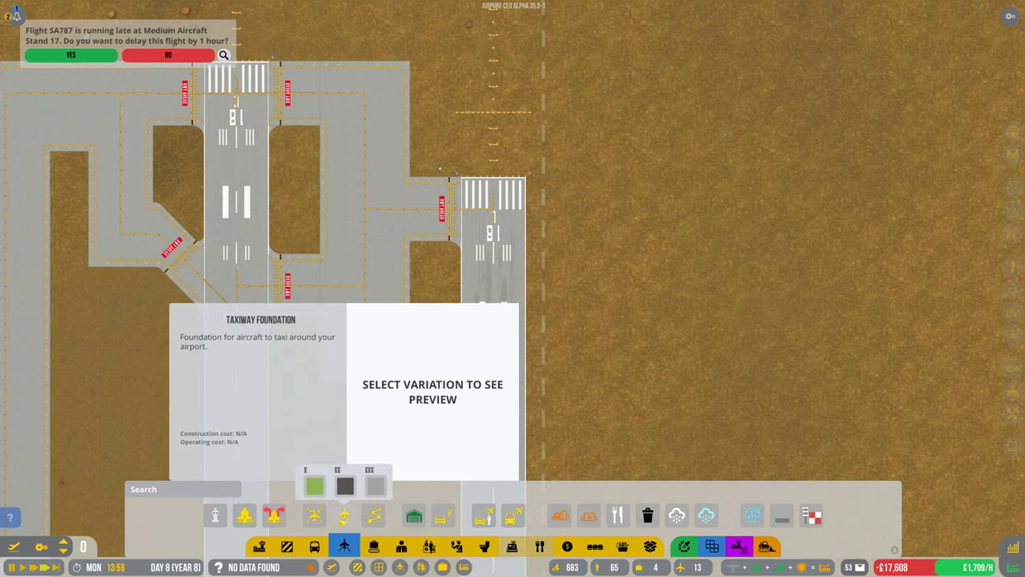
left_click(314, 485)
mouse_move(274, 515)
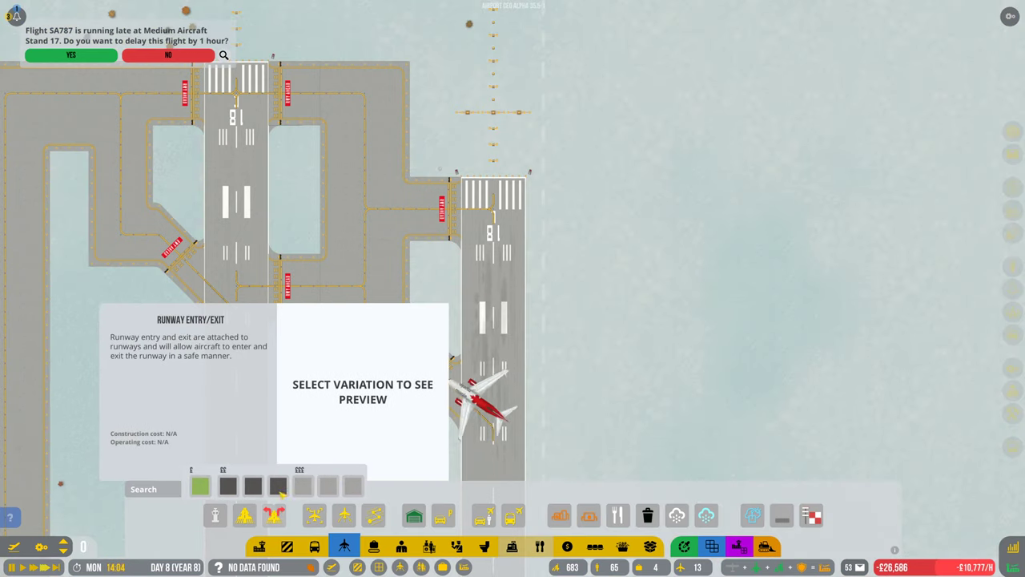
left_click(278, 486)
right_click(328, 339)
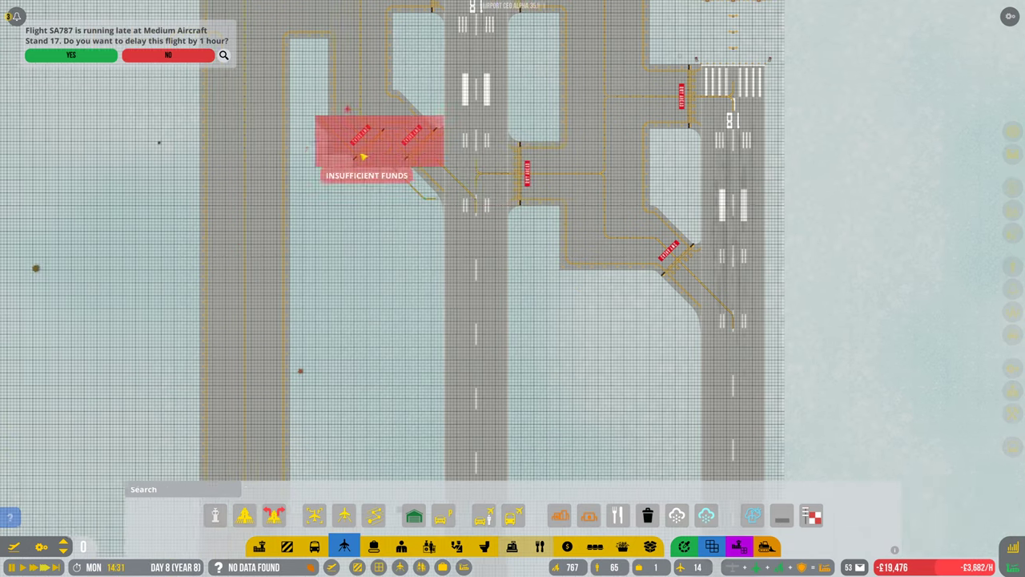
key("a")
scroll(454, 94, "down", 3)
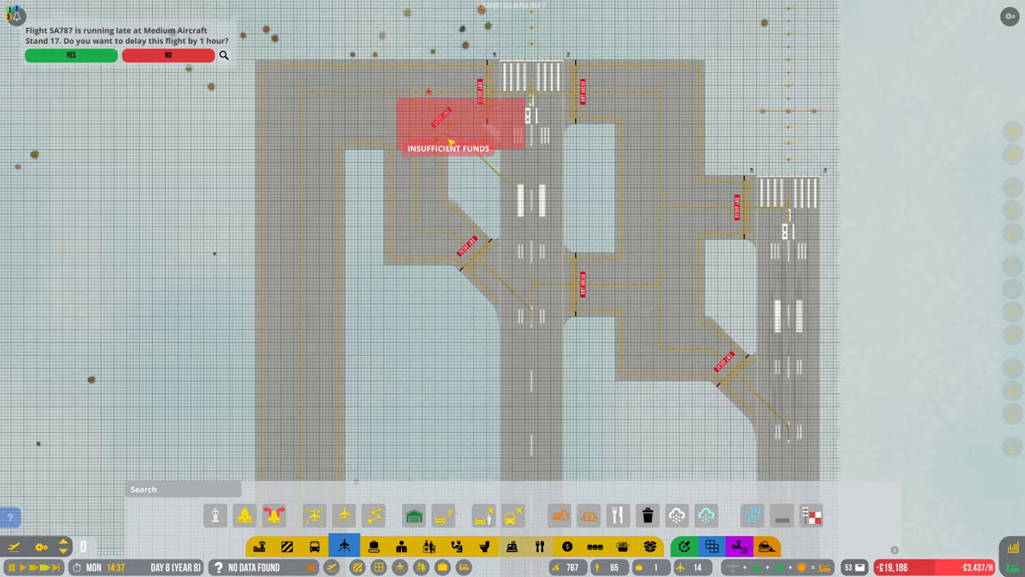
scroll(582, 398, "up", 3)
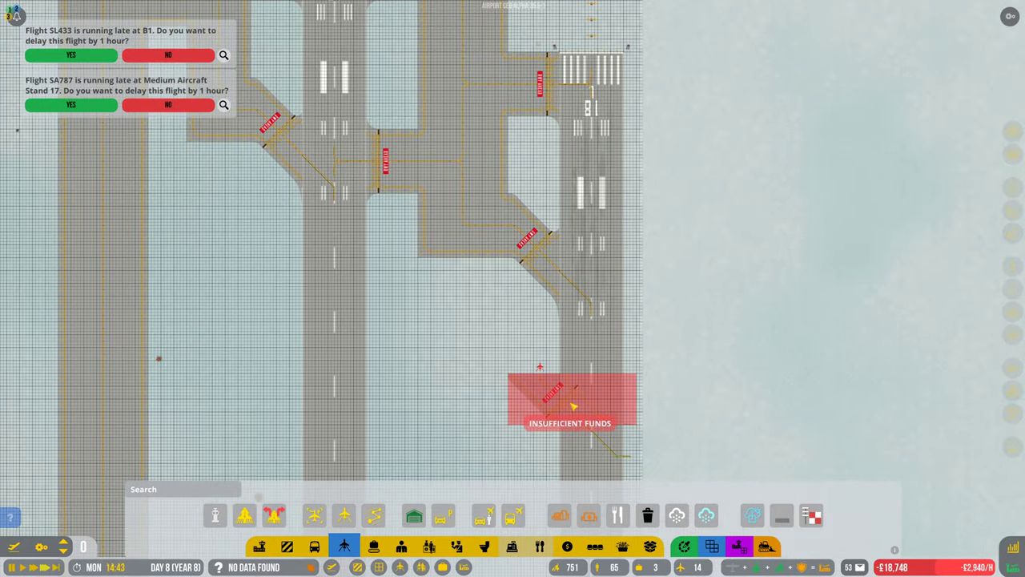
scroll(583, 399, "down", 4)
scroll(577, 417, "down", 2)
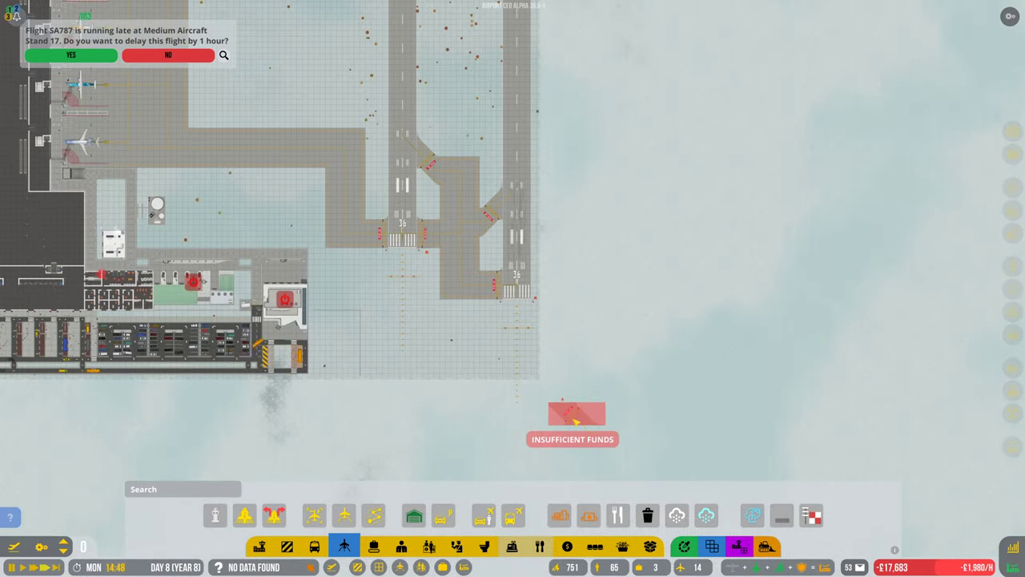
scroll(561, 409, "up", 4)
key("s")
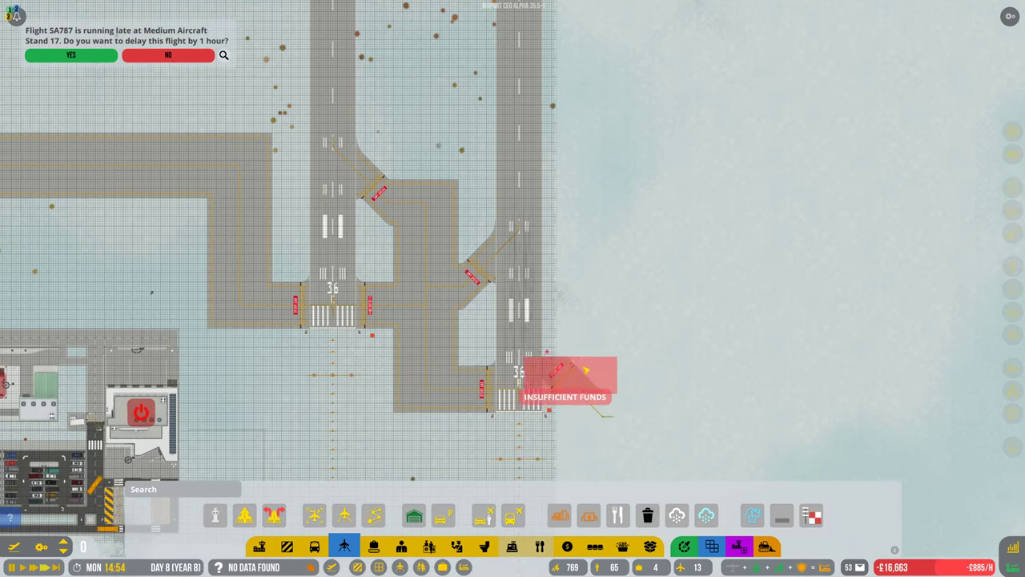
right_click(320, 332)
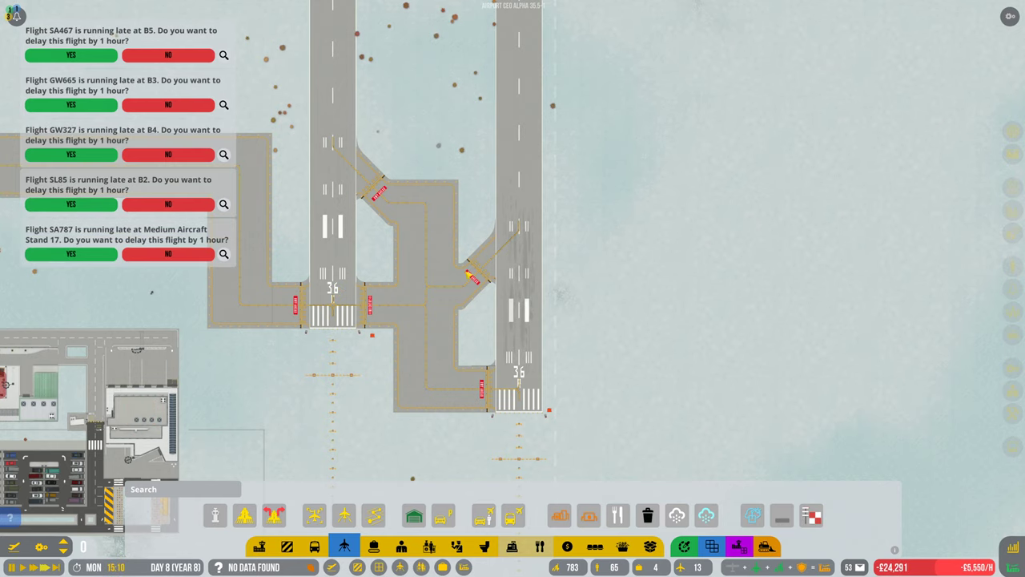
scroll(260, 359, "down", 5)
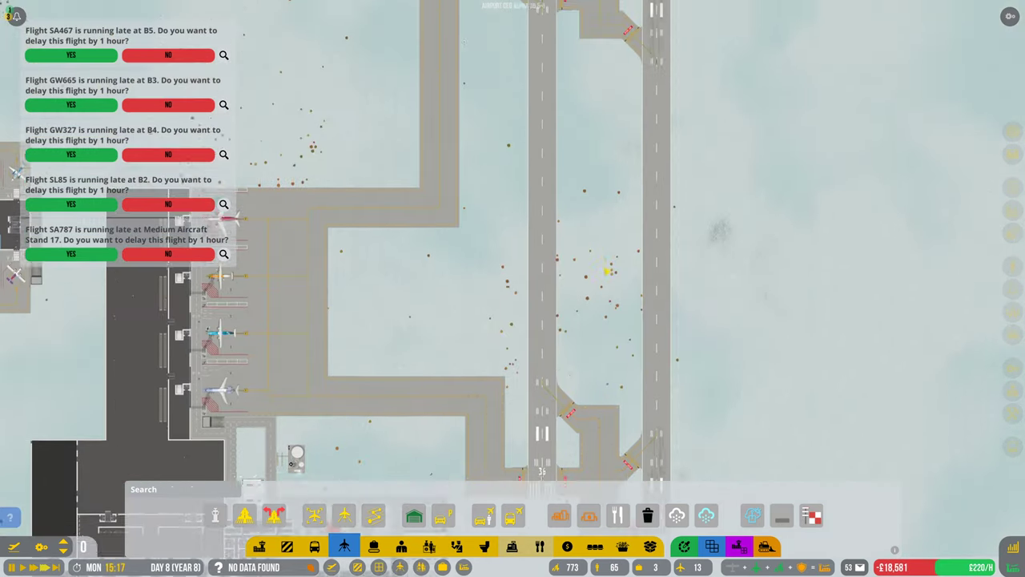
left_click_drag(261, 360, 607, 273)
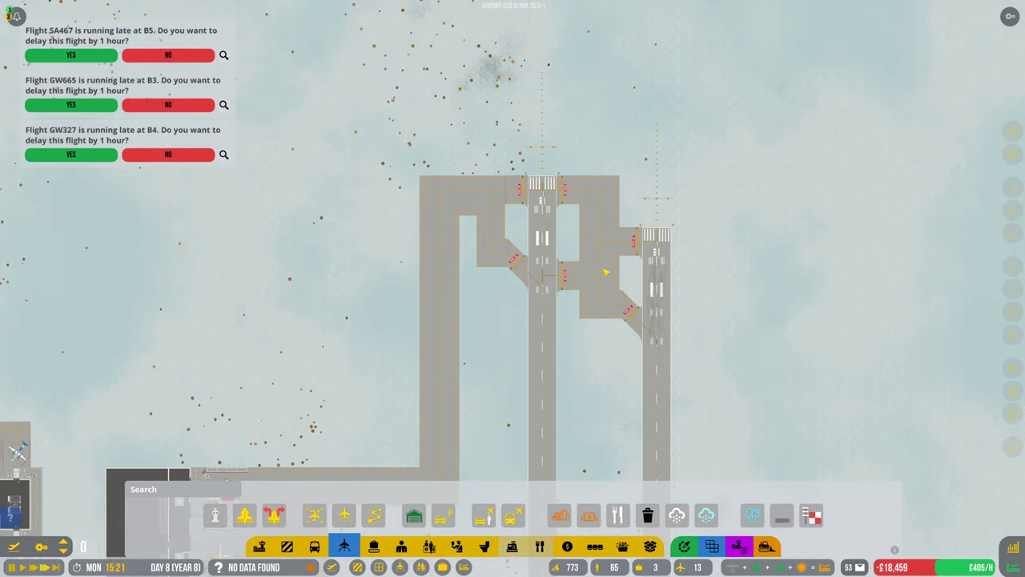
scroll(607, 273, "up", 5)
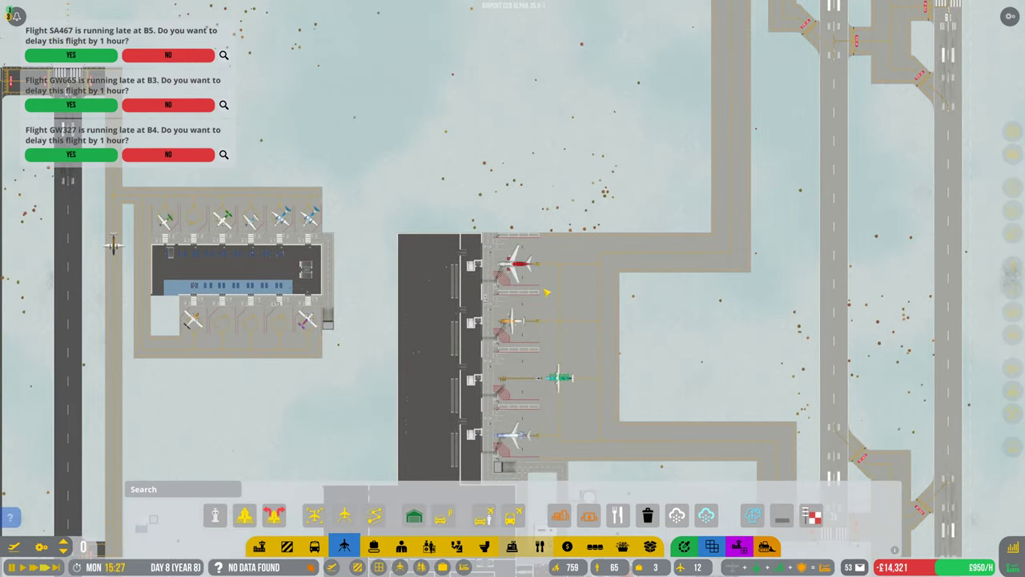
left_click_drag(561, 240, 754, 342)
scroll(755, 343, "down", 3)
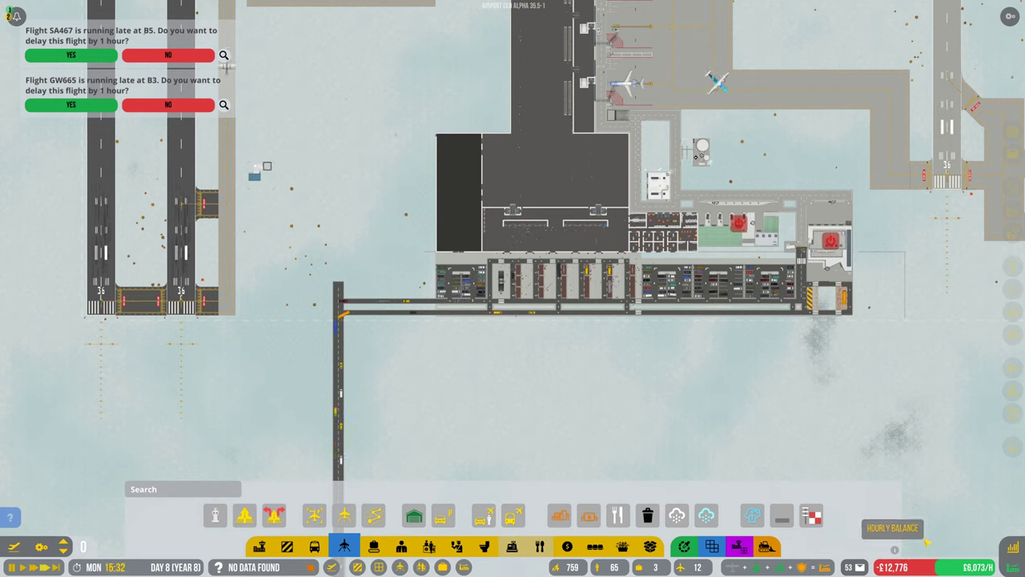
scroll(621, 335, "up", 5)
left_click_drag(621, 335, 621, 189)
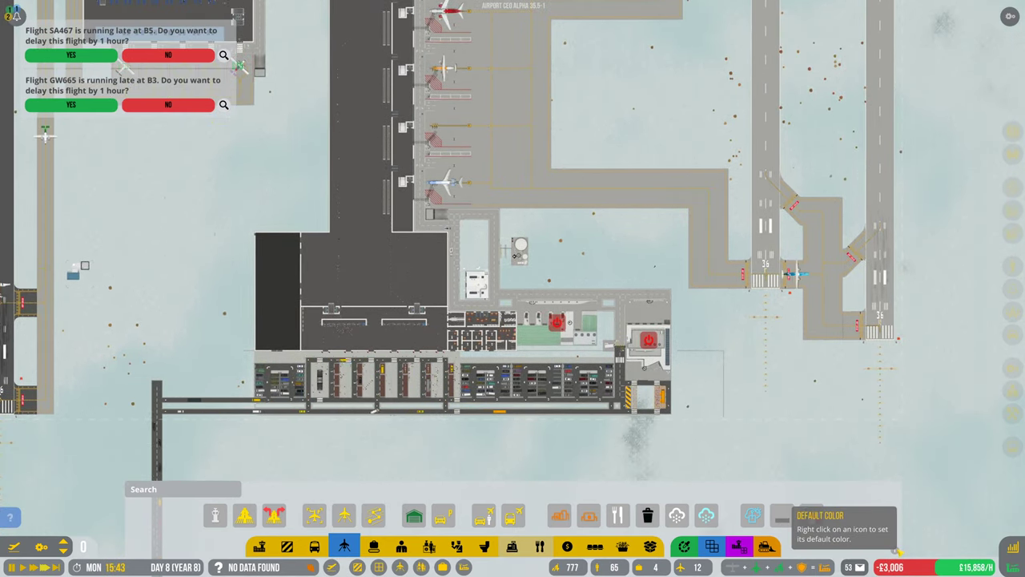
left_click_drag(165, 288, 417, 401)
left_click_drag(240, 240, 449, 336)
left_click_drag(360, 314, 319, 314)
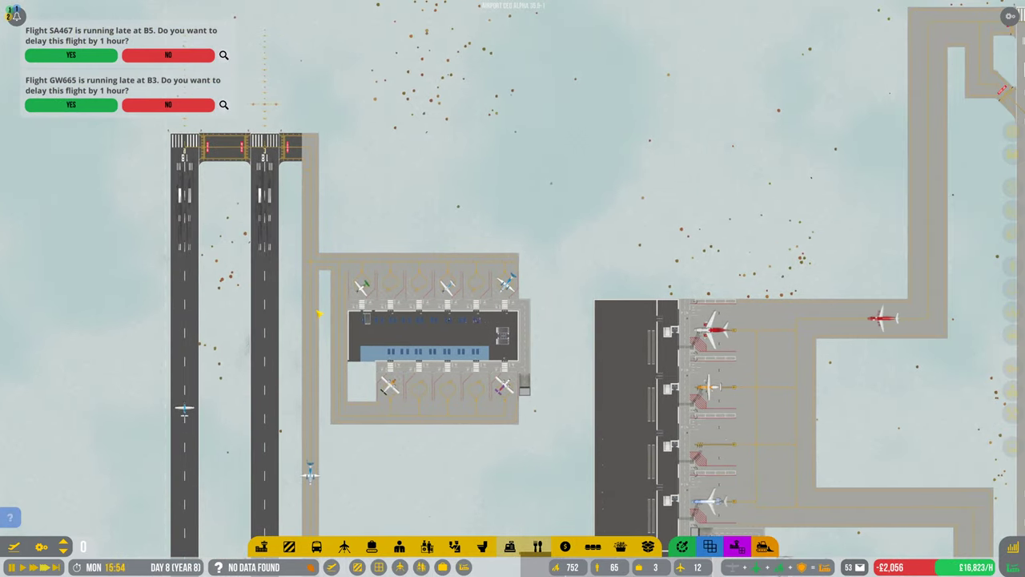
scroll(319, 314, "down", 3)
left_click_drag(241, 120, 160, 48)
scroll(425, 226, "up", 4)
left_click_drag(320, 240, 424, 226)
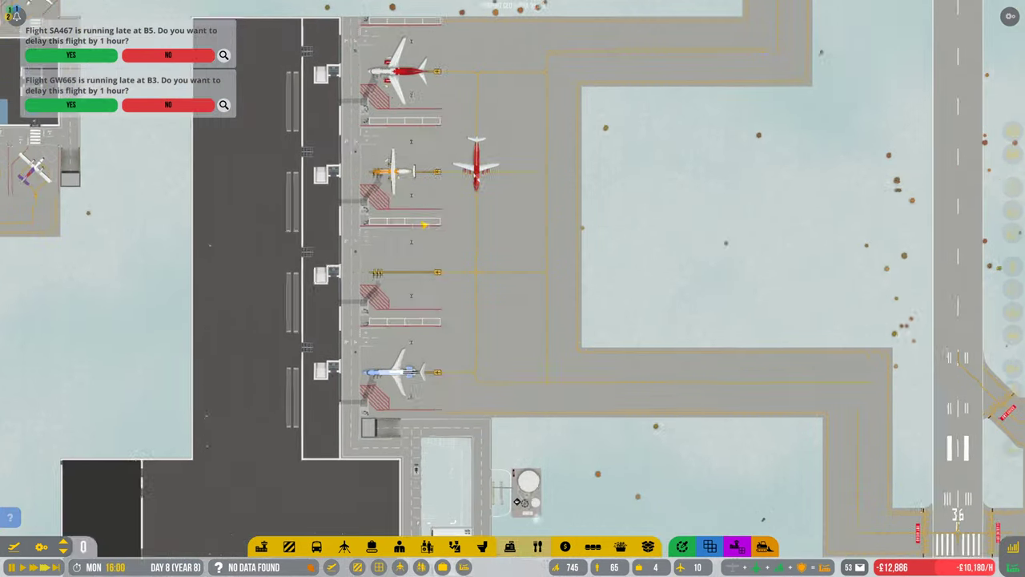
scroll(425, 226, "up", 2)
scroll(425, 226, "up", 3)
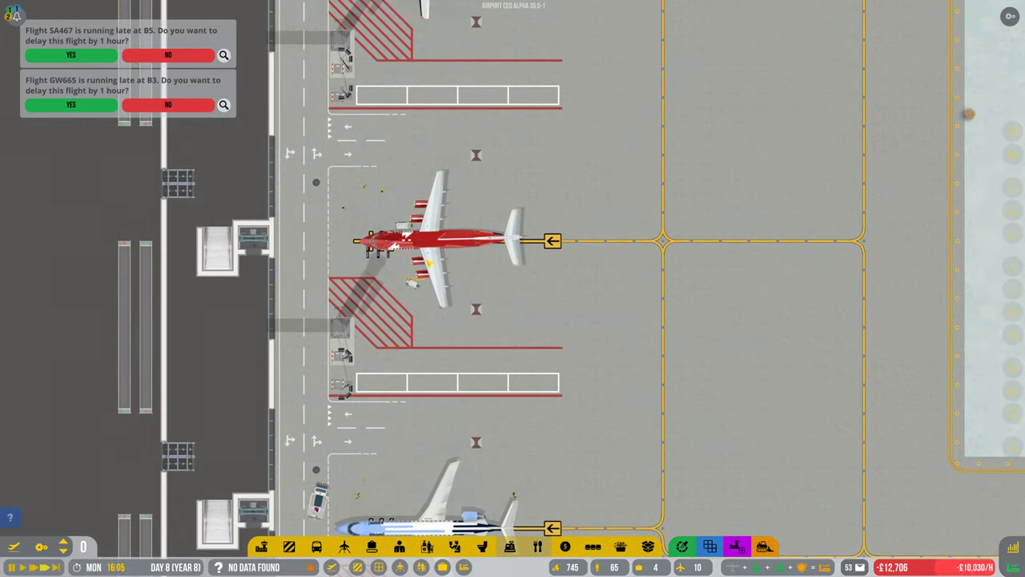
scroll(425, 240, "down", 4)
scroll(425, 241, "down", 2)
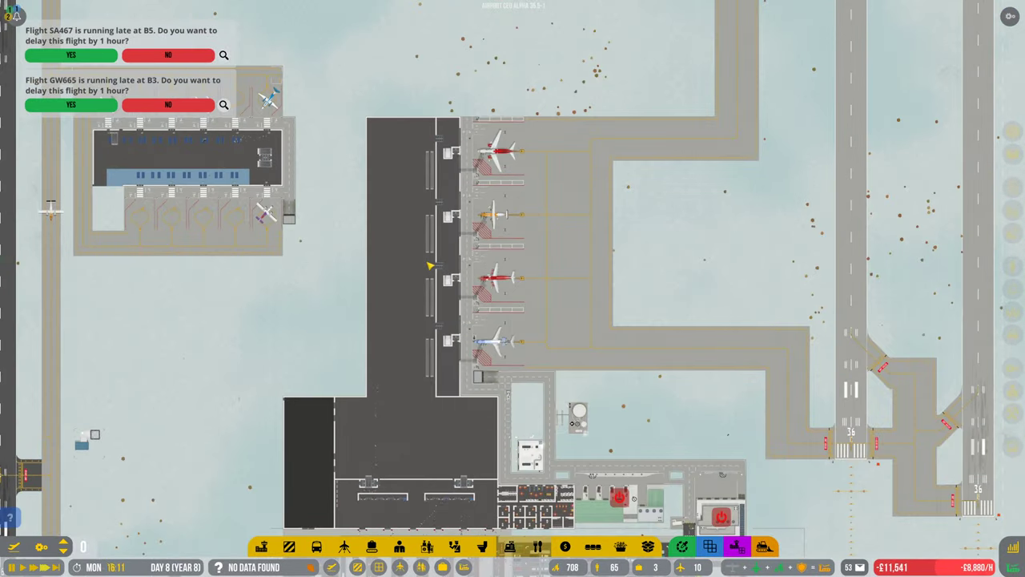
left_click_drag(480, 360, 480, 240)
scroll(527, 319, "up", 3)
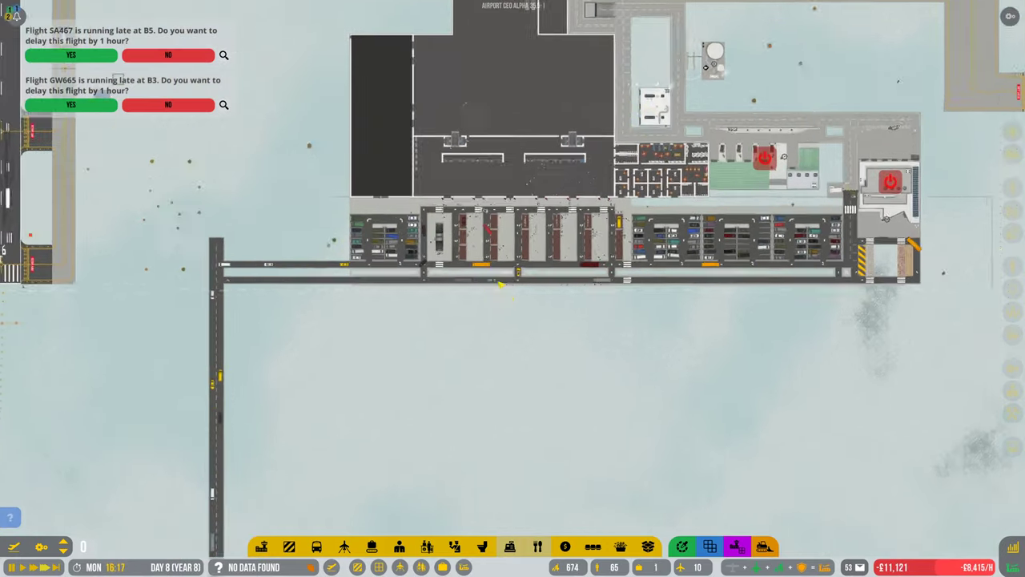
scroll(481, 304, "up", 3)
scroll(448, 289, "up", 3)
key("d")
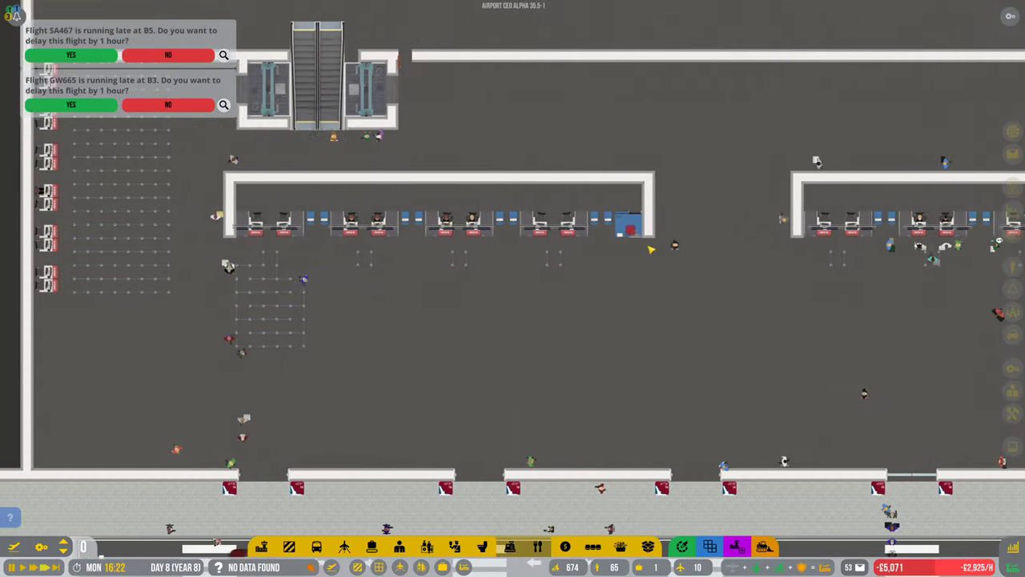
scroll(553, 263, "down", 4)
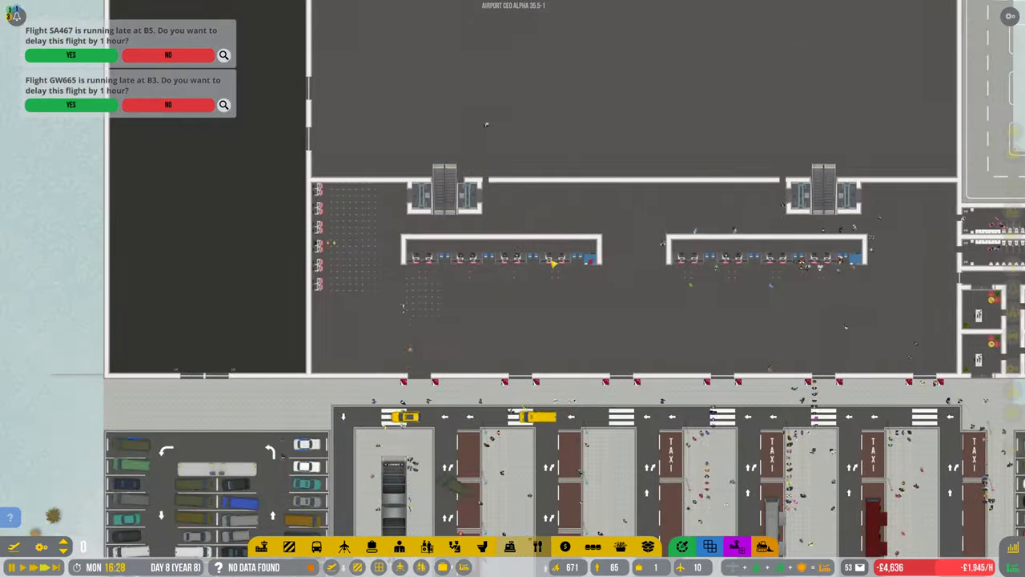
scroll(553, 264, "up", 2)
scroll(553, 263, "up", 2)
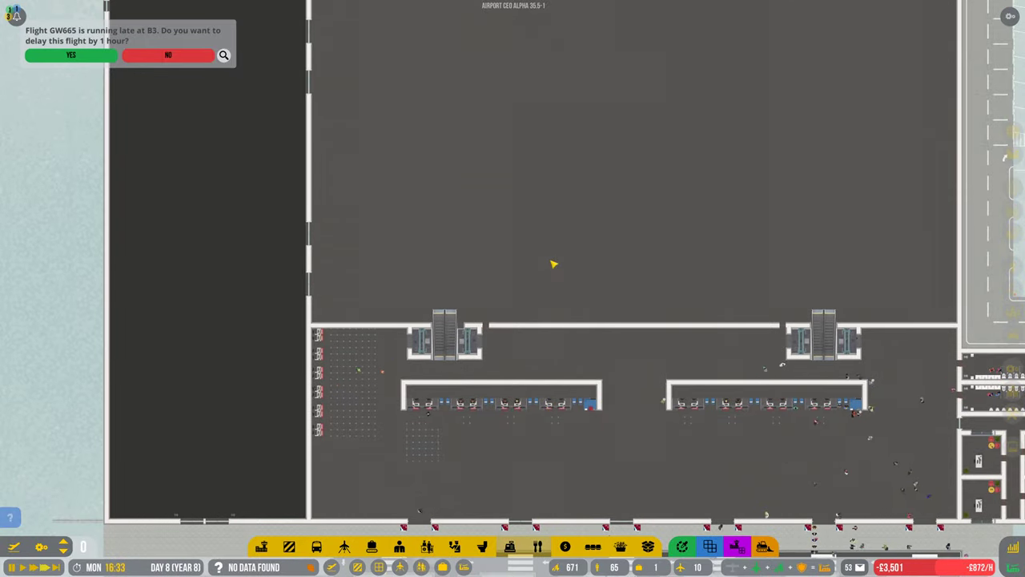
scroll(271, 211, "down", 2)
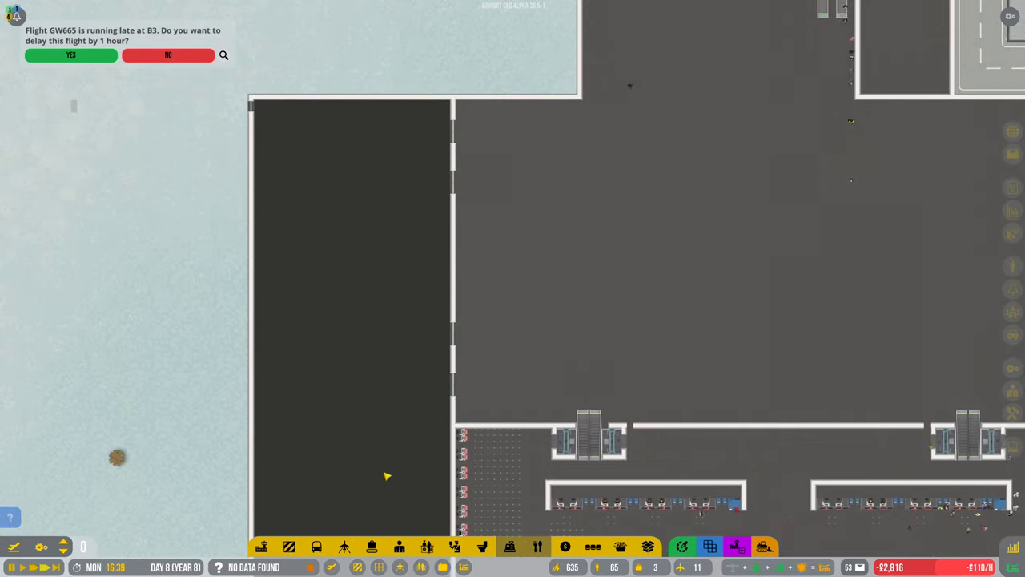
scroll(384, 476, "down", 3)
scroll(513, 288, "down", 3)
scroll(240, 289, "up", 4)
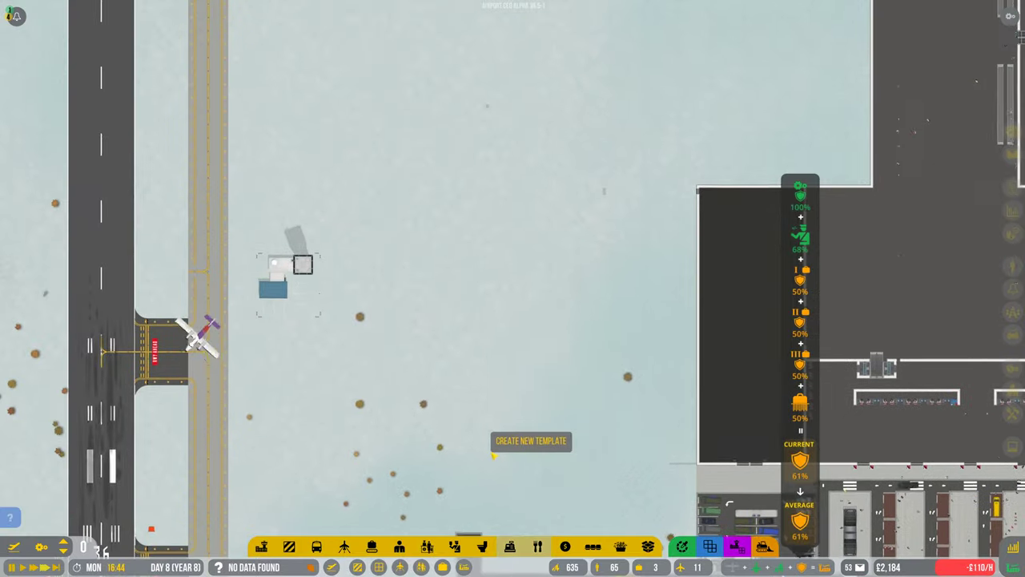
scroll(494, 455, "down", 3)
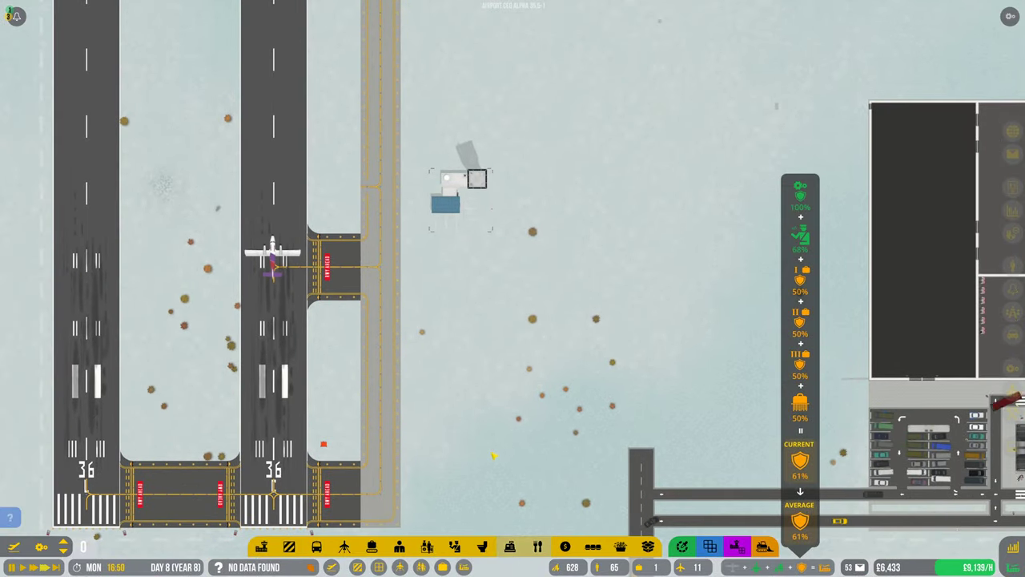
scroll(493, 455, "down", 2)
scroll(513, 453, "up", 3)
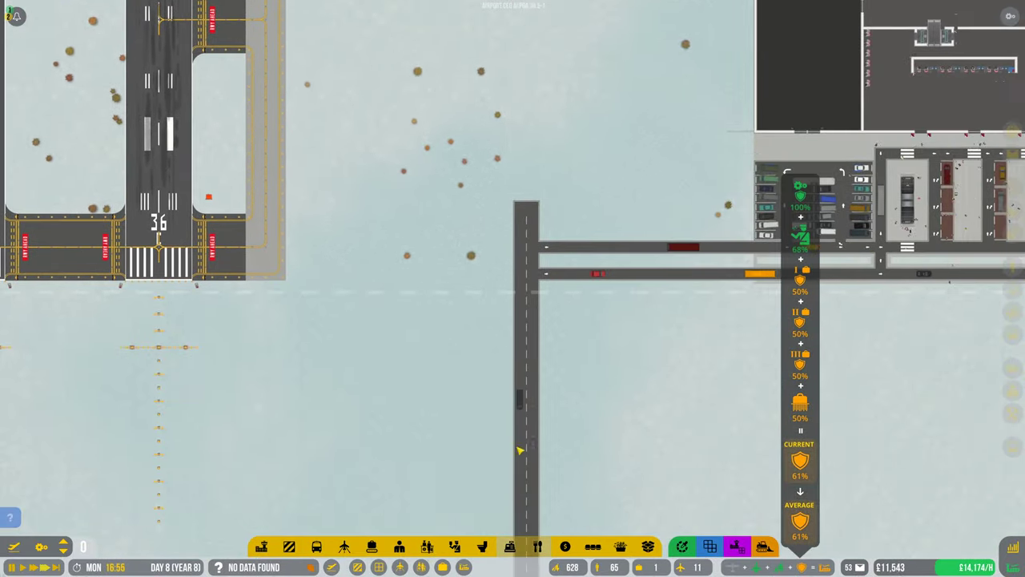
scroll(519, 450, "down", 2)
scroll(519, 320, "up", 5)
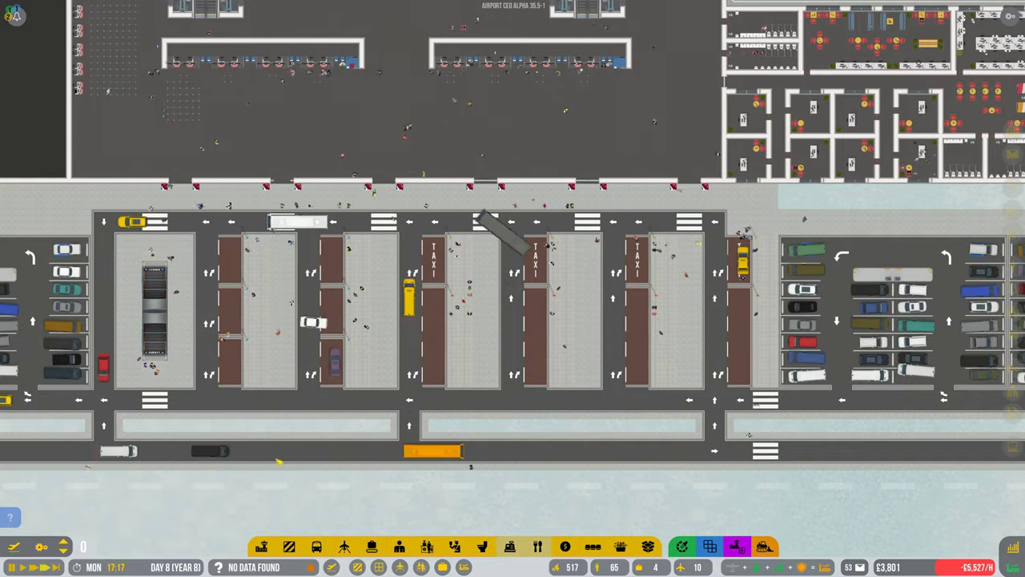
scroll(513, 289, "down", 5)
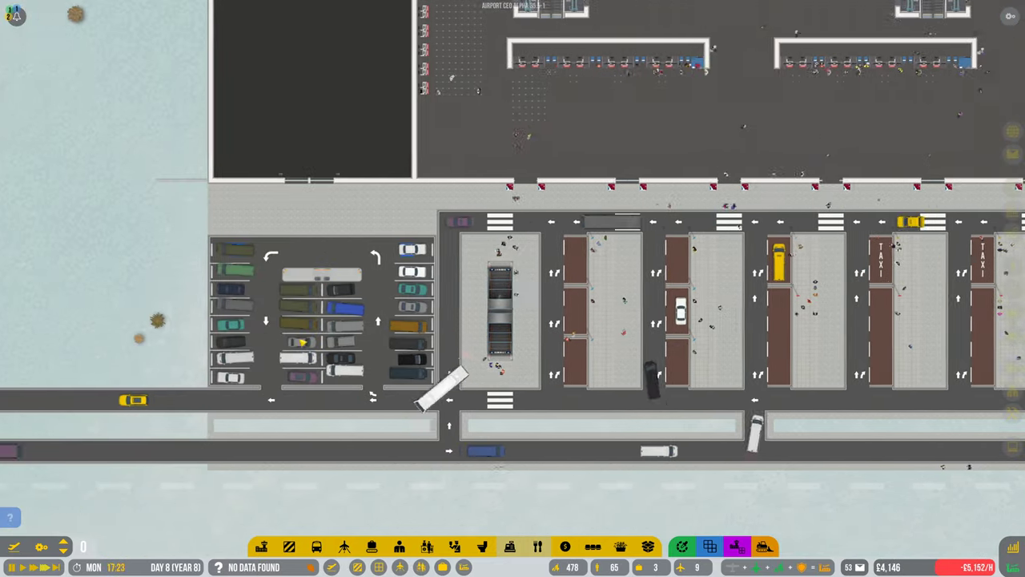
scroll(513, 289, "down", 5)
scroll(512, 240, "up", 5)
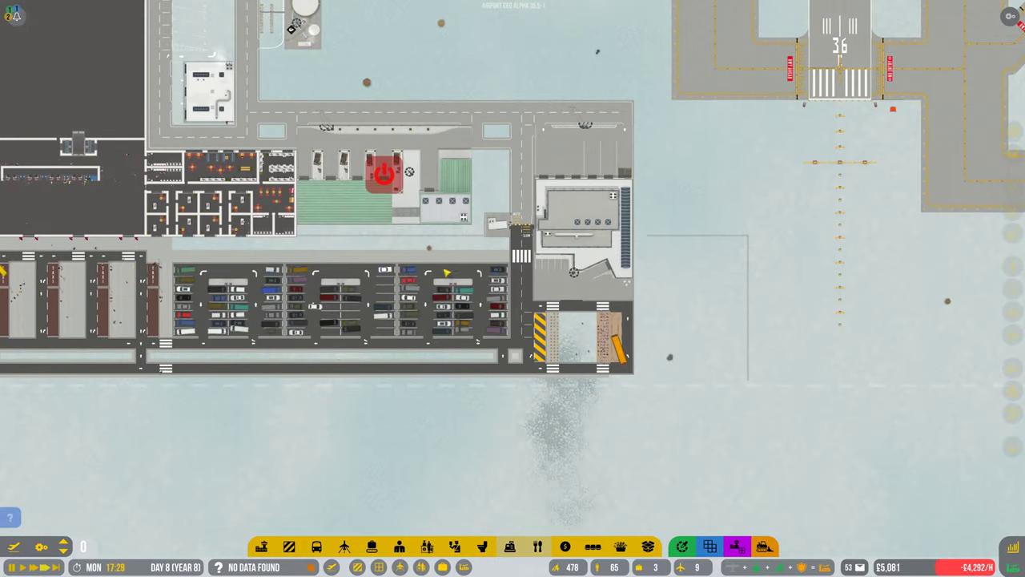
scroll(447, 272, "down", 5)
scroll(421, 298, "up", 5)
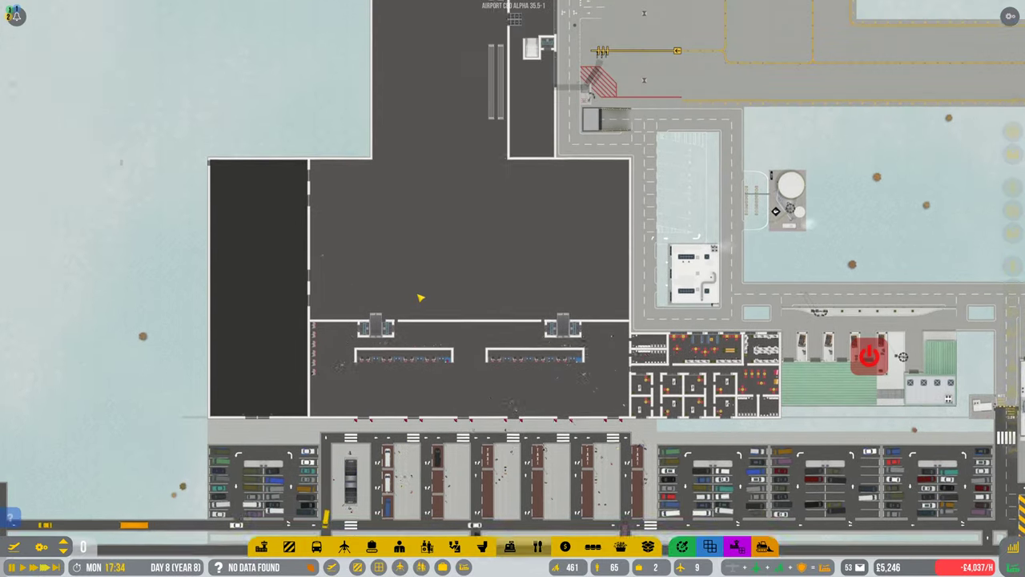
scroll(421, 298, "down", 5)
scroll(421, 298, "down", 3)
left_click_drag(421, 298, 416, 328)
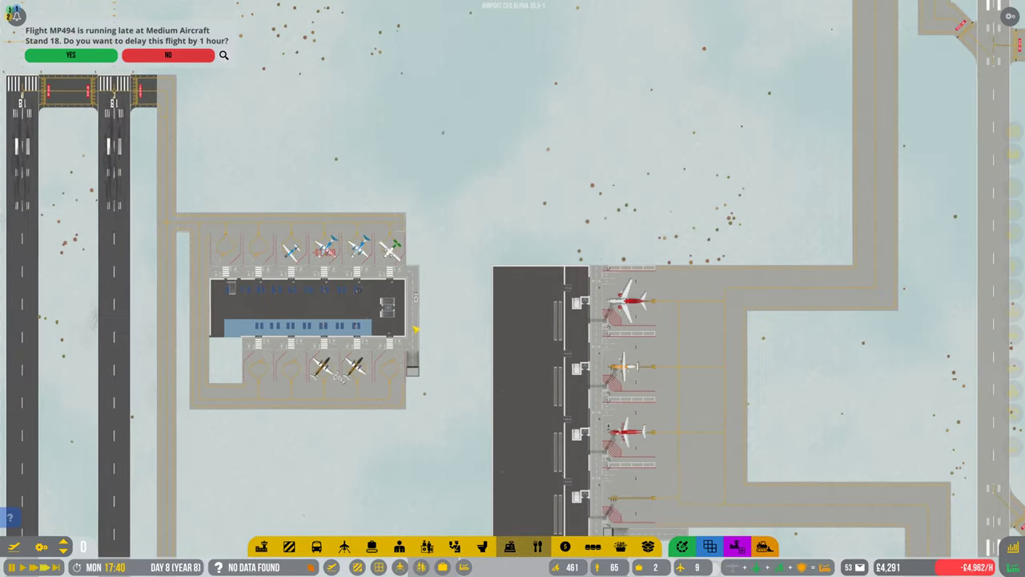
scroll(417, 328, "down", 3)
scroll(510, 287, "up", 5)
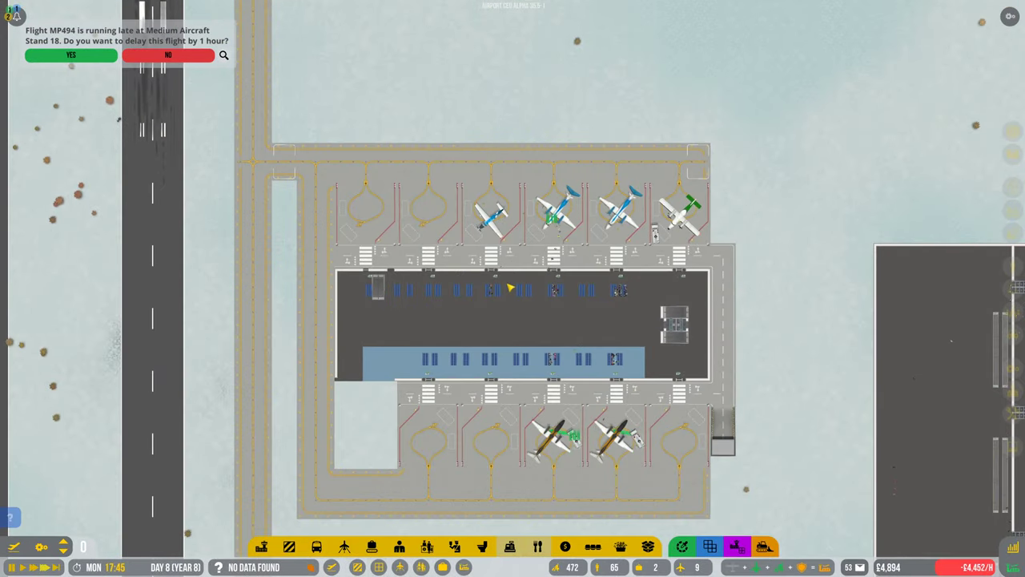